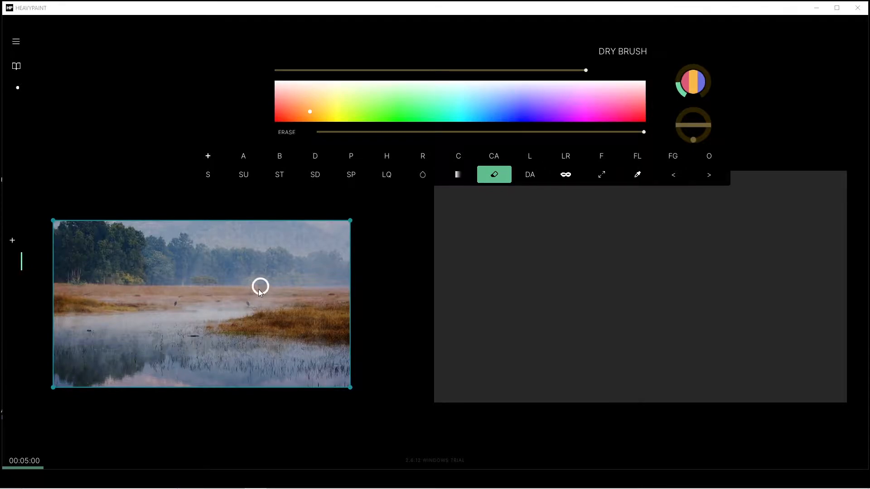
Place the landscape reference photo beside the canvas and shrink the canvas view to fit next to it.
{"action": "mouse_move", "coordinate": [332, 297]}
{"action": "left_mouse_down"}
{"action": "mouse_move", "coordinate": [350, 266]}
{"action": "mouse_move", "coordinate": [329, 292]}
{"action": "left_mouse_up"}
{"action": "left_click", "coordinate": [455, 300]}
{"action": "scroll", "coordinate": [461, 301], "scroll_direction": "down", "scroll_amount": 6}
{"action": "scroll", "coordinate": [320, 333], "scroll_direction": "up", "scroll_amount": 2}
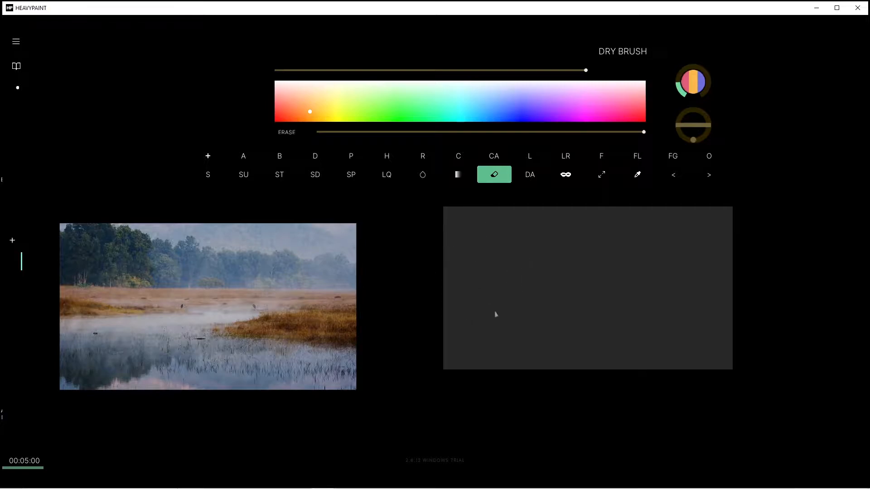
Try a few broad orange test strokes with the CA brush on the canvas, then undo them.
{"action": "left_click_drag", "start_coordinate": [546, 271], "coordinate": [528, 305]}
{"action": "key", "text": "ctrl+z"}
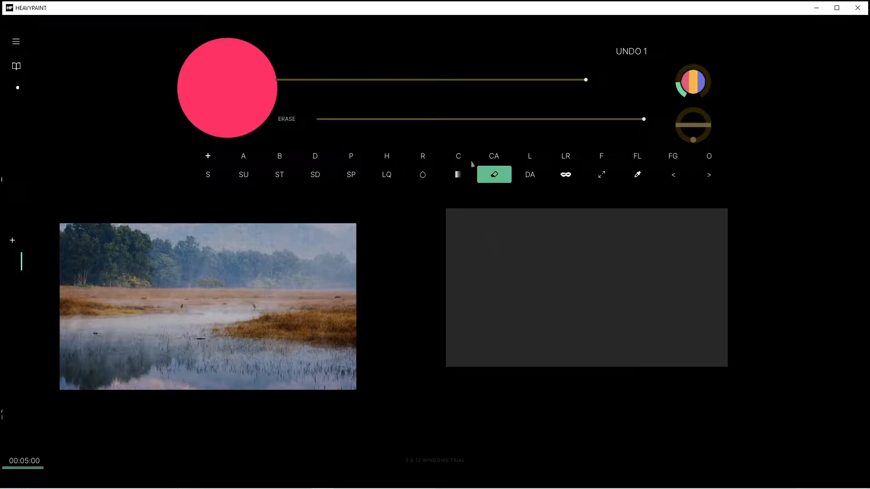
{"action": "left_click", "coordinate": [491, 154]}
{"action": "left_click_drag", "start_coordinate": [549, 254], "coordinate": [635, 290]}
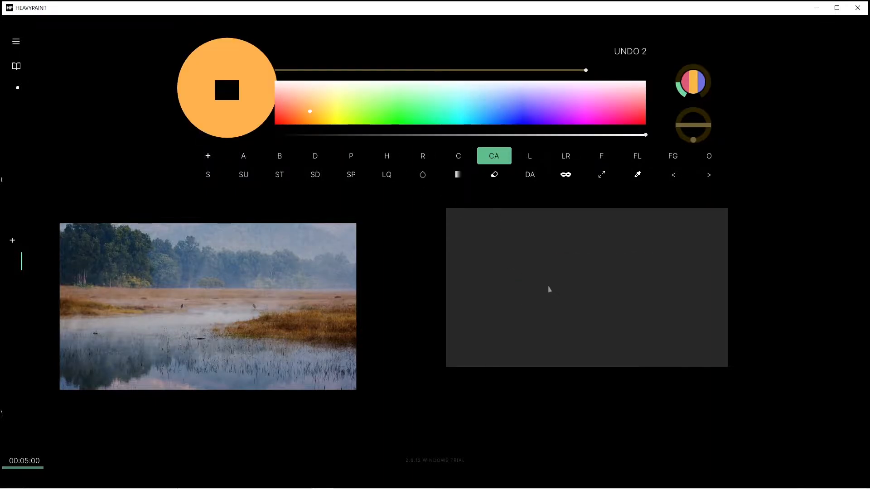
{"action": "mouse_move", "coordinate": [539, 245]}
{"action": "left_mouse_down"}
{"action": "mouse_move", "coordinate": [657, 296]}
{"action": "mouse_move", "coordinate": [666, 317]}
{"action": "left_mouse_up"}
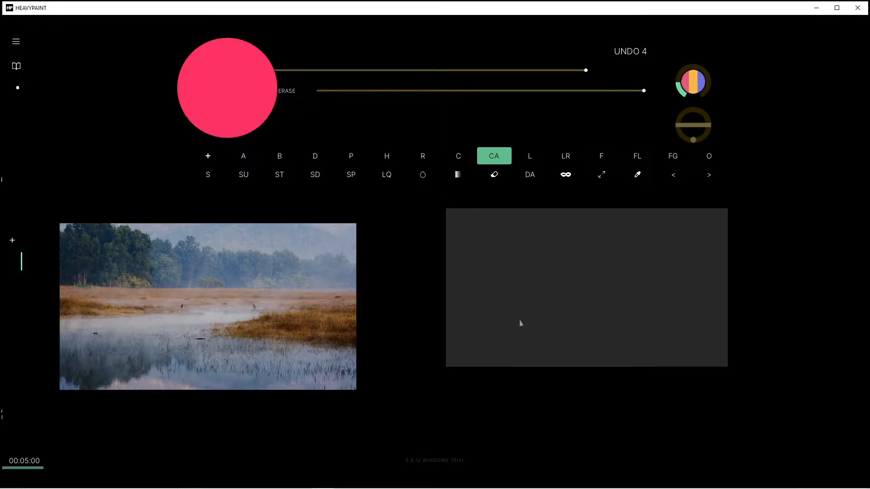
{"action": "mouse_move", "coordinate": [530, 292]}
{"action": "left_mouse_down"}
{"action": "mouse_move", "coordinate": [462, 287]}
{"action": "mouse_move", "coordinate": [493, 317]}
{"action": "mouse_move", "coordinate": [632, 312]}
{"action": "mouse_move", "coordinate": [684, 272]}
{"action": "left_mouse_up"}
{"action": "key", "text": "ctrl+z"}
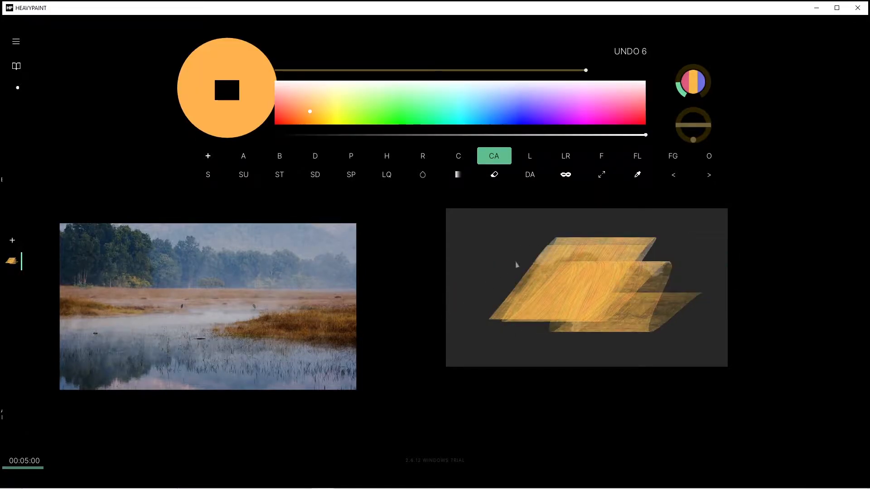
{"action": "key", "text": "ctrl+z"}
{"action": "key", "text": "ctrl+z"}
Lay another set of wide overlapping orange strokes across the canvas and undo them.
{"action": "mouse_move", "coordinate": [520, 241]}
{"action": "left_mouse_down"}
{"action": "mouse_move", "coordinate": [507, 293]}
{"action": "mouse_move", "coordinate": [617, 313]}
{"action": "mouse_move", "coordinate": [612, 325]}
{"action": "left_mouse_up"}
{"action": "mouse_move", "coordinate": [508, 316]}
{"action": "left_mouse_down"}
{"action": "mouse_move", "coordinate": [474, 287]}
{"action": "mouse_move", "coordinate": [467, 261]}
{"action": "left_mouse_up"}
{"action": "mouse_move", "coordinate": [492, 225]}
{"action": "left_mouse_down"}
{"action": "mouse_move", "coordinate": [675, 252]}
{"action": "mouse_move", "coordinate": [617, 278]}
{"action": "left_mouse_up"}
{"action": "key", "text": "ctrl+z"}
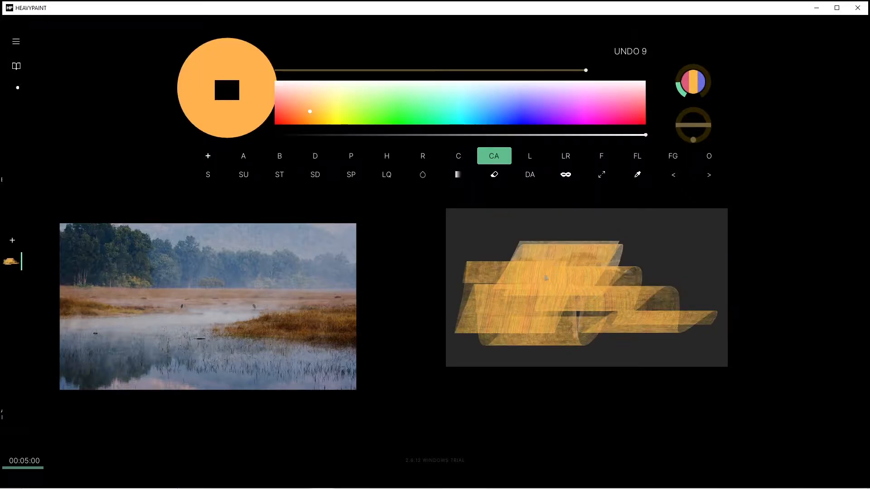
{"action": "key", "text": "ctrl+z"}
{"action": "key", "text": "ctrl+z"}
Scale and position the canvas view so it matches the reference photo's size and sits level beside it.
{"action": "left_click_drag", "start_coordinate": [517, 275], "coordinate": [479, 336]}
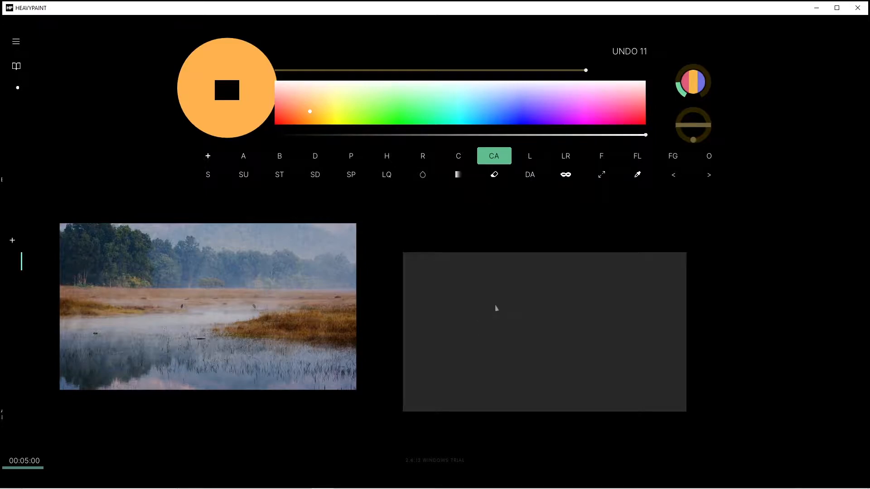
{"action": "scroll", "coordinate": [494, 307], "scroll_direction": "down", "scroll_amount": 1}
{"action": "scroll", "coordinate": [493, 308], "scroll_direction": "down", "scroll_amount": 3}
{"action": "scroll", "coordinate": [581, 317], "scroll_direction": "up", "scroll_amount": 5}
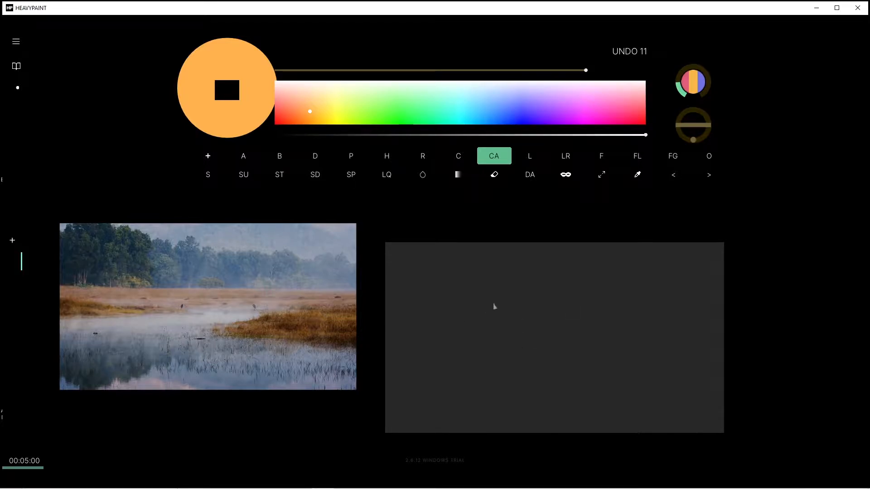
{"action": "left_click_drag", "start_coordinate": [491, 301], "coordinate": [515, 268]}
{"action": "scroll", "coordinate": [472, 290], "scroll_direction": "down", "scroll_amount": 1}
{"action": "left_click_drag", "start_coordinate": [472, 290], "coordinate": [453, 344]}
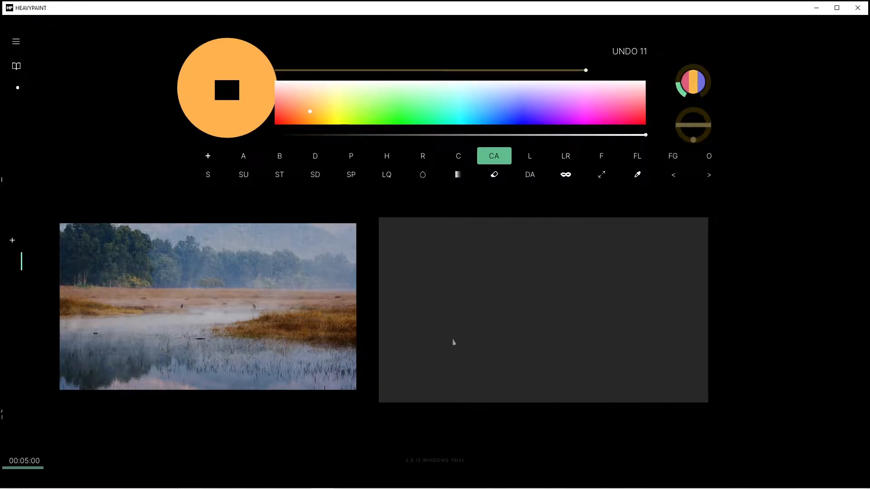
{"action": "left_click_drag", "start_coordinate": [426, 240], "coordinate": [427, 278]}
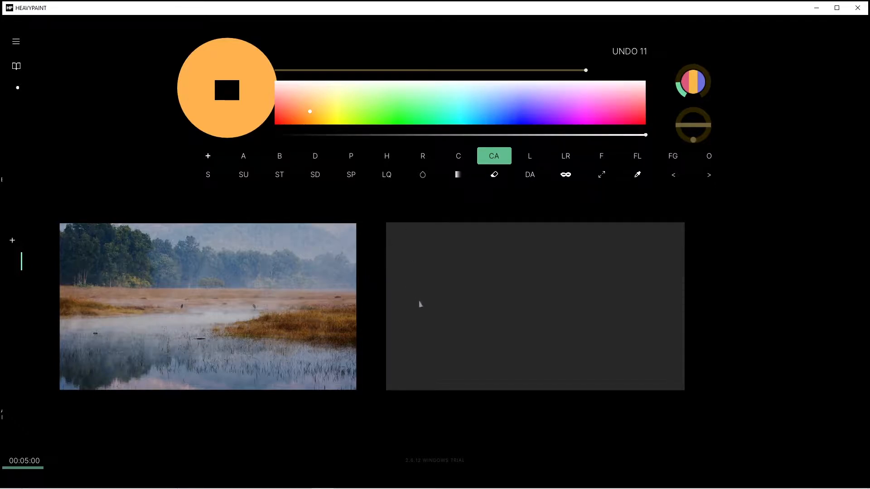
Paint a short horizontal orange stroke in the canvas's upper middle with the CA brush and switch to the Chalk brush.
{"action": "left_click_drag", "start_coordinate": [589, 282], "coordinate": [489, 285]}
{"action": "key", "text": "c"}
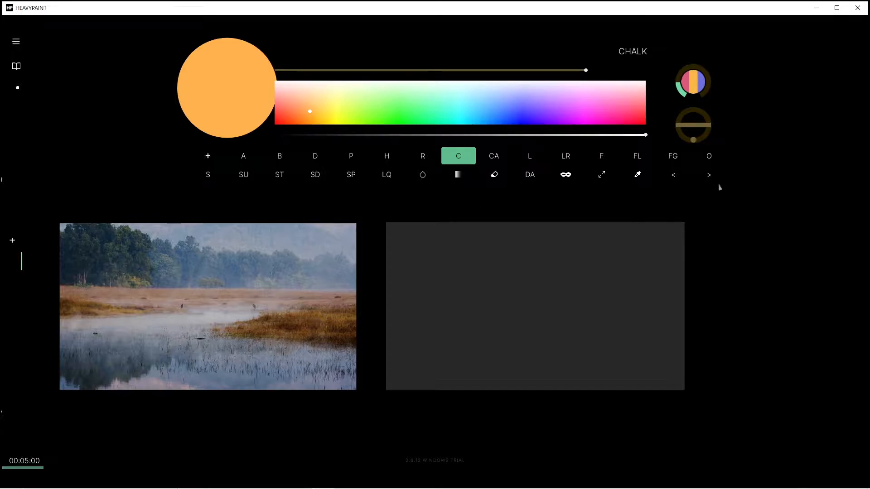
{"action": "key", "text": "ctrl+y"}
Reshape the tool palette into two narrow columns with a large colour box and reduce the brush size to 5.
{"action": "mouse_move", "coordinate": [728, 183]}
{"action": "left_mouse_down"}
{"action": "mouse_move", "coordinate": [864, 253]}
{"action": "mouse_move", "coordinate": [783, 186]}
{"action": "mouse_move", "coordinate": [611, 130]}
{"action": "mouse_move", "coordinate": [486, 125]}
{"action": "left_mouse_up"}
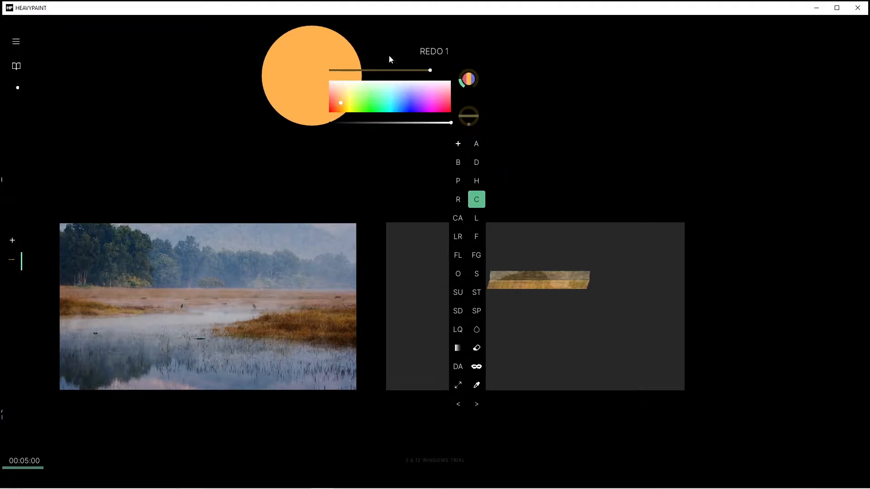
{"action": "mouse_move", "coordinate": [438, 40]}
{"action": "left_mouse_down"}
{"action": "mouse_move", "coordinate": [392, 51]}
{"action": "mouse_move", "coordinate": [99, 61]}
{"action": "mouse_move", "coordinate": [34, 53]}
{"action": "mouse_move", "coordinate": [42, 45]}
{"action": "mouse_move", "coordinate": [31, 51]}
{"action": "mouse_move", "coordinate": [363, 49]}
{"action": "mouse_move", "coordinate": [366, 66]}
{"action": "left_mouse_up"}
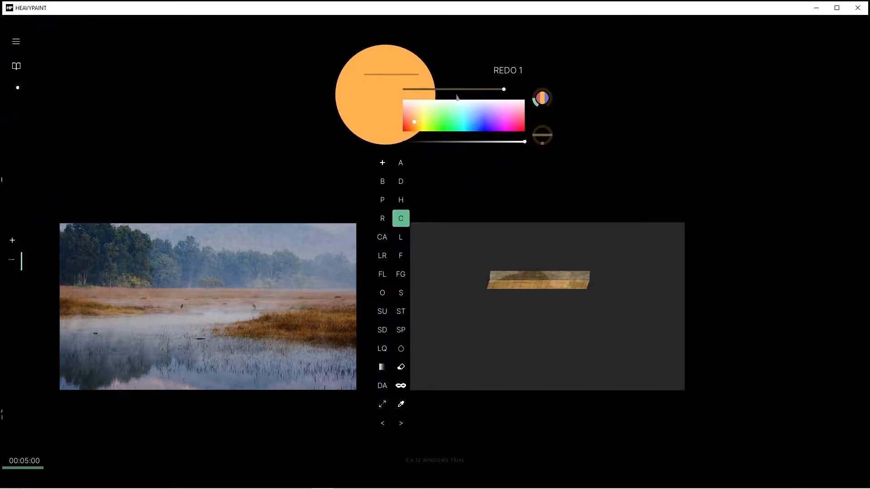
{"action": "left_click_drag", "start_coordinate": [562, 144], "coordinate": [867, 230]}
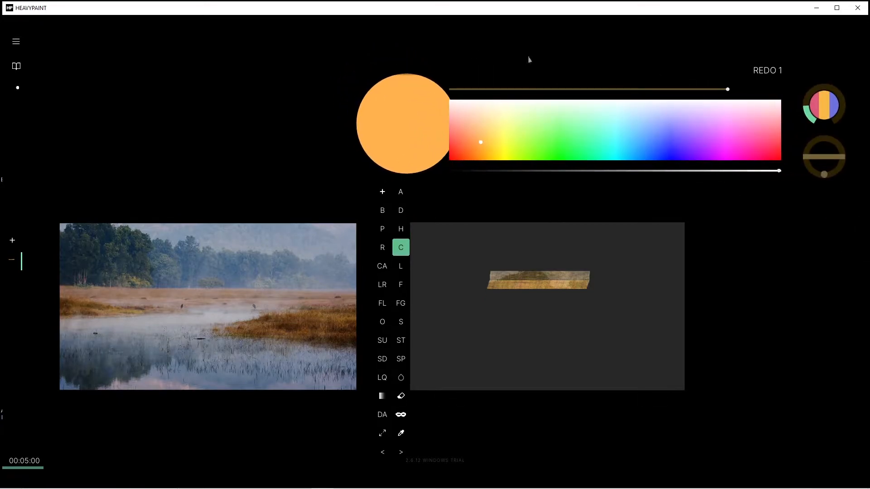
{"action": "scroll", "coordinate": [559, 72], "scroll_direction": "down", "scroll_amount": 6}
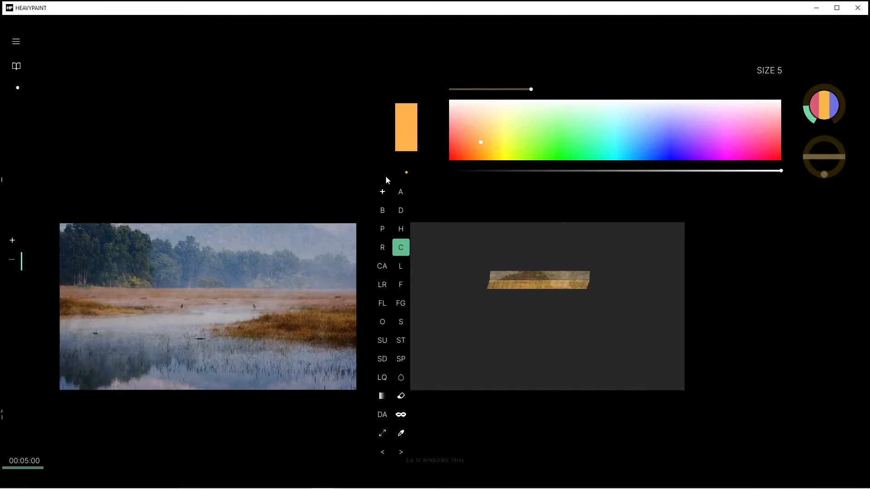
Rearrange the tool palette into two wide rows and centre it above the reference photo and the canvas.
{"action": "left_click", "coordinate": [383, 192]}
{"action": "mouse_move", "coordinate": [505, 74]}
{"action": "left_mouse_down"}
{"action": "mouse_move", "coordinate": [443, 74]}
{"action": "mouse_move", "coordinate": [508, 68]}
{"action": "left_mouse_up"}
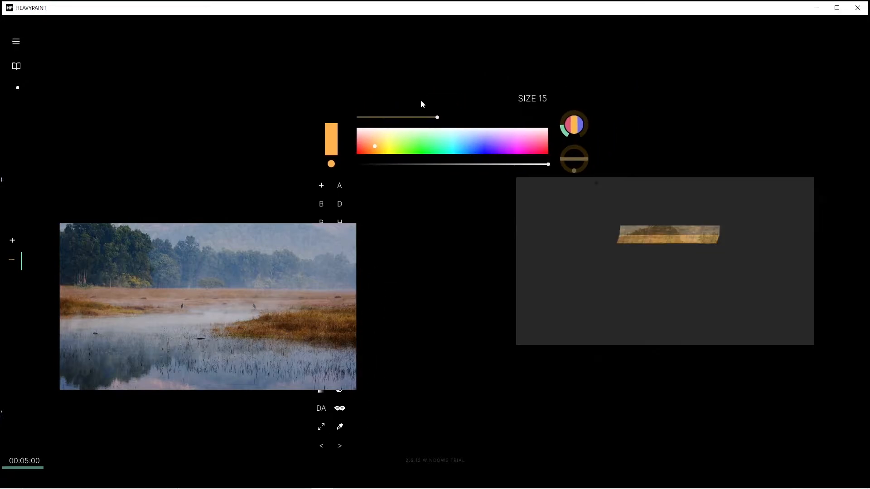
{"action": "left_click", "coordinate": [16, 42]}
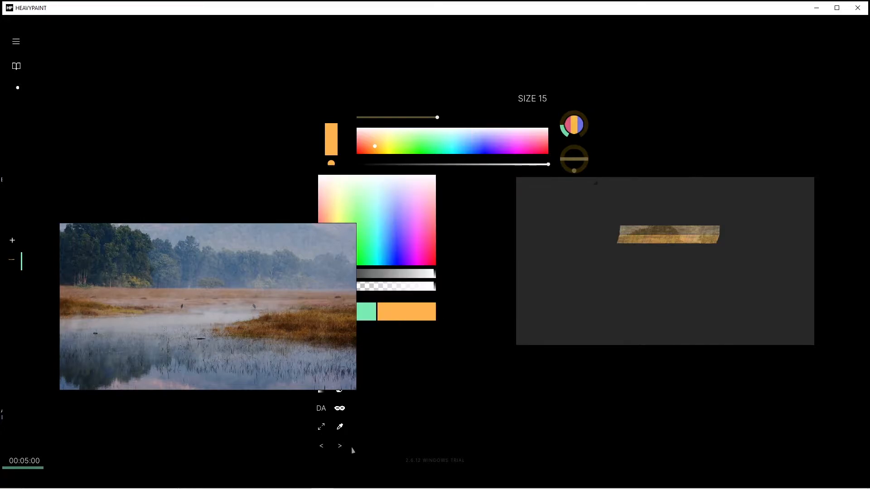
{"action": "left_click_drag", "start_coordinate": [348, 452], "coordinate": [589, 175]}
{"action": "left_click_drag", "start_coordinate": [323, 87], "coordinate": [426, 37]}
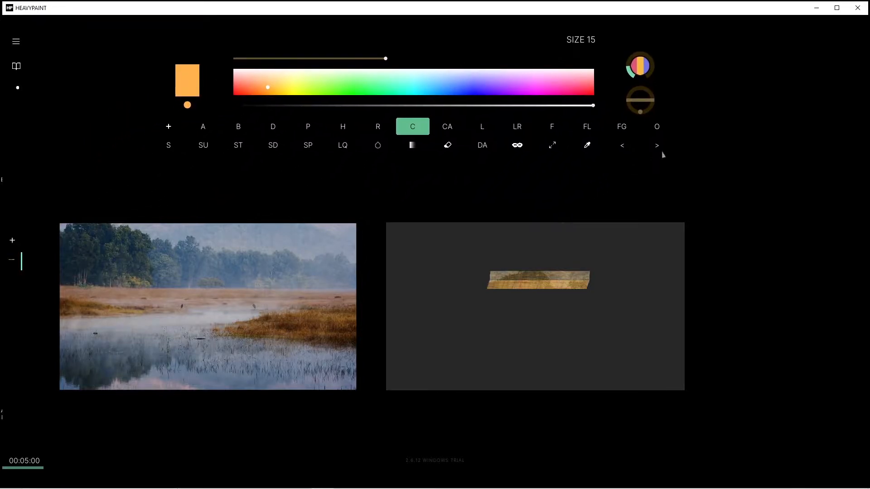
{"action": "key", "text": "ctrl+y"}
{"action": "left_click_drag", "start_coordinate": [674, 155], "coordinate": [617, 121]}
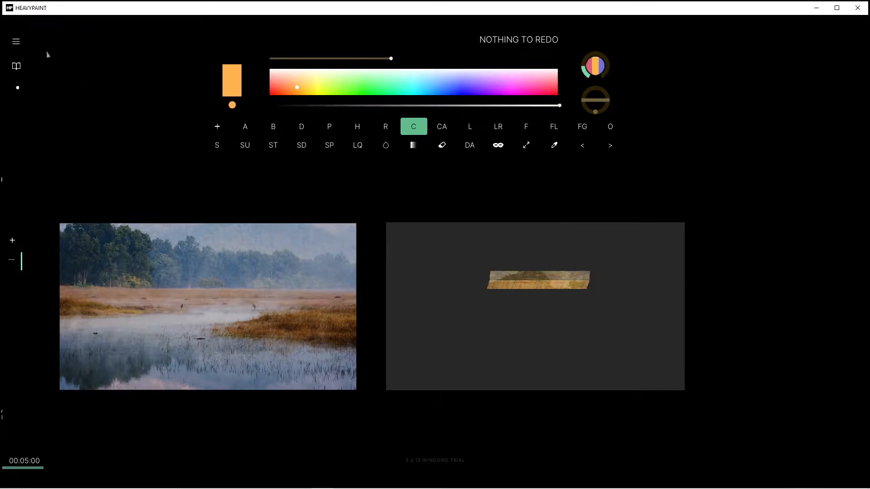
Set the canvas colour to a muted teal blue.
{"action": "left_click", "coordinate": [14, 45]}
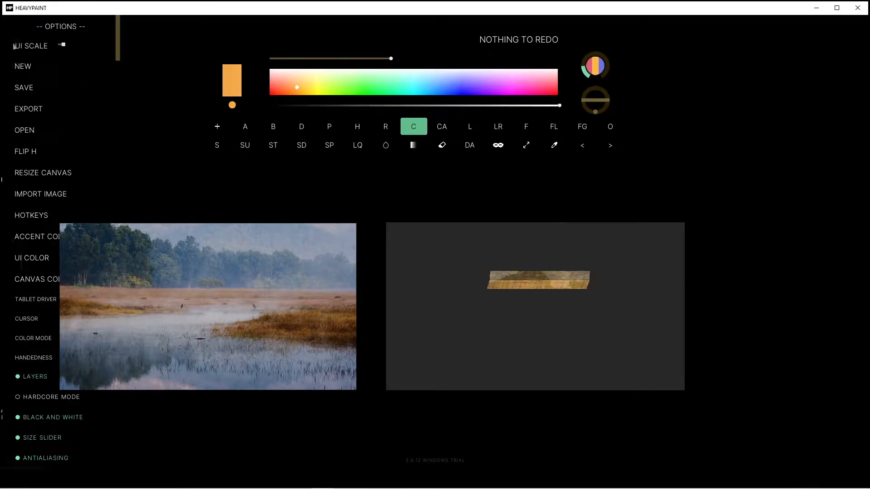
{"action": "left_click", "coordinate": [44, 282]}
{"action": "left_click_drag", "start_coordinate": [164, 259], "coordinate": [336, 175]}
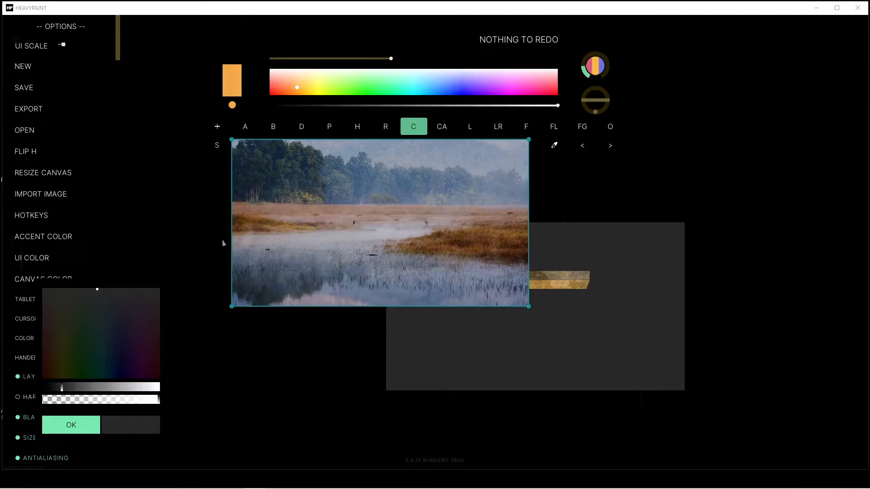
{"action": "left_click", "coordinate": [104, 340]}
{"action": "left_click_drag", "start_coordinate": [63, 387], "coordinate": [110, 386]}
{"action": "left_click", "coordinate": [75, 425]}
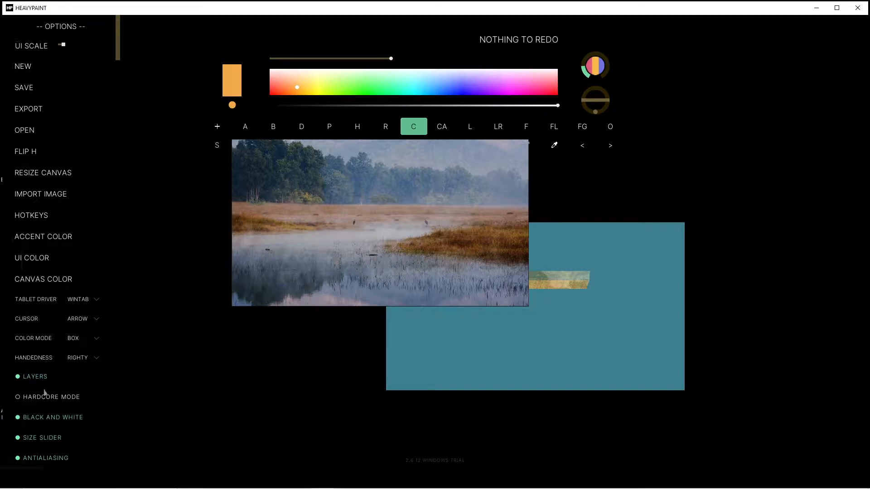
Set the interface colour to a dark navy blue.
{"action": "left_click", "coordinate": [40, 261]}
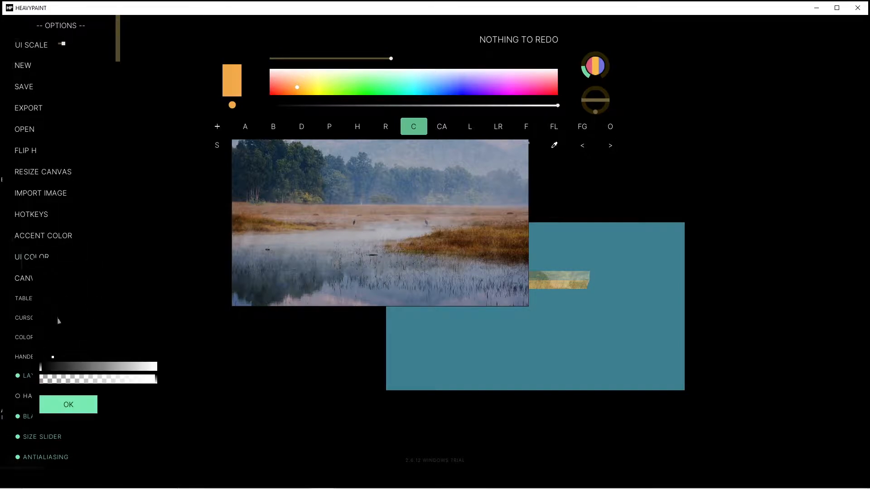
{"action": "left_click", "coordinate": [63, 368]}
{"action": "left_click", "coordinate": [89, 404]}
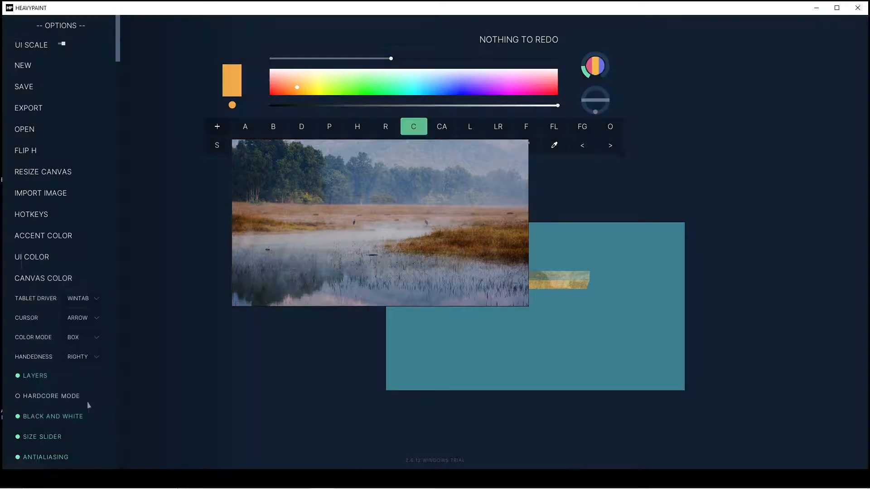
Set the interface colour to black and close the options.
{"action": "left_click", "coordinate": [38, 261]}
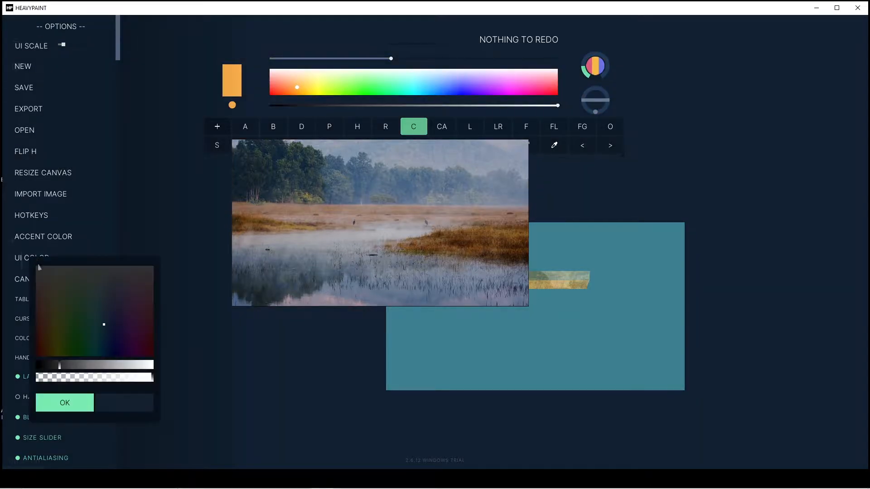
{"action": "left_click_drag", "start_coordinate": [56, 368], "coordinate": [31, 364]}
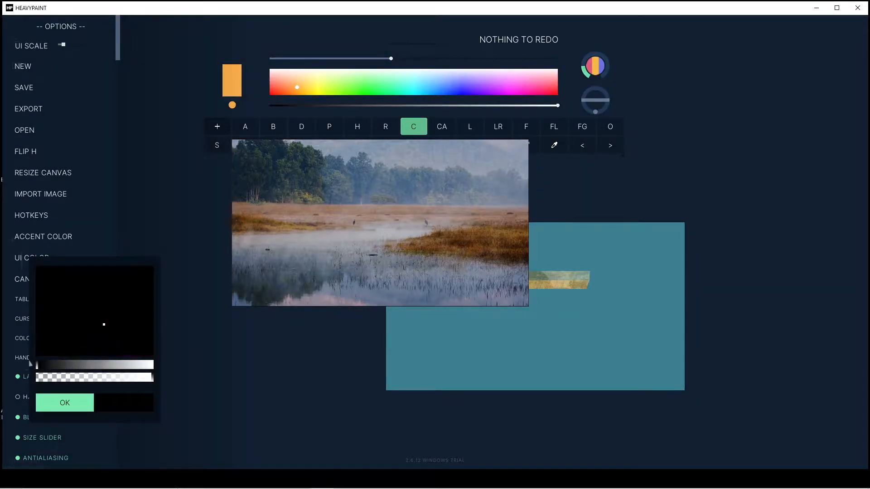
{"action": "left_click", "coordinate": [71, 402]}
{"action": "left_click", "coordinate": [437, 348]}
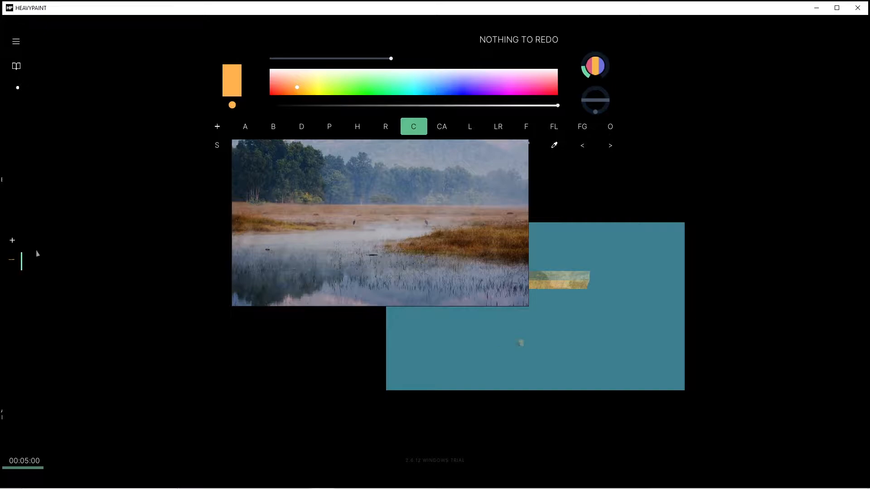
Set the canvas colour to a neutral mid-grey.
{"action": "left_click", "coordinate": [15, 41]}
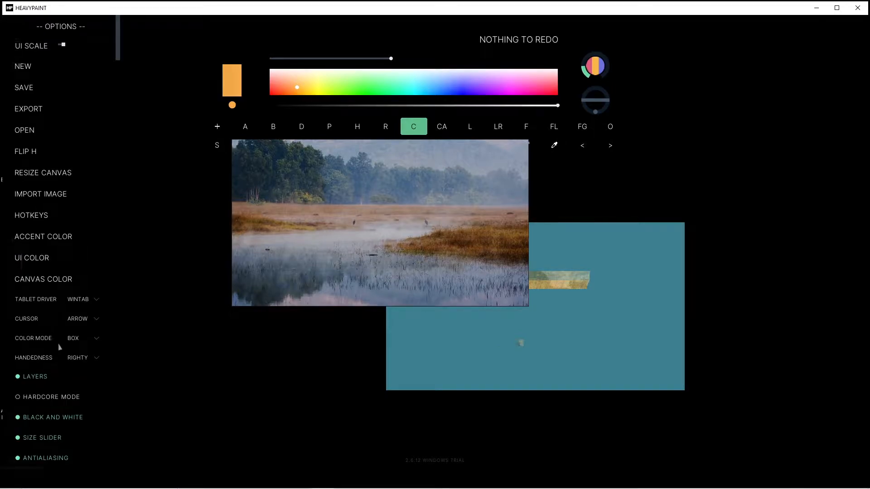
{"action": "left_click", "coordinate": [56, 279]}
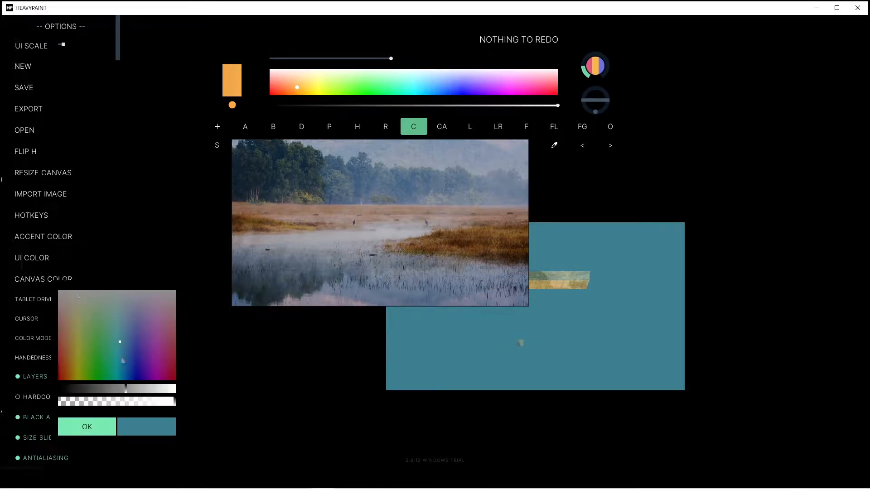
{"action": "left_click", "coordinate": [121, 378]}
{"action": "left_click_drag", "start_coordinate": [125, 389], "coordinate": [115, 389]}
{"action": "left_click", "coordinate": [117, 360]}
{"action": "left_click_drag", "start_coordinate": [118, 360], "coordinate": [115, 285]}
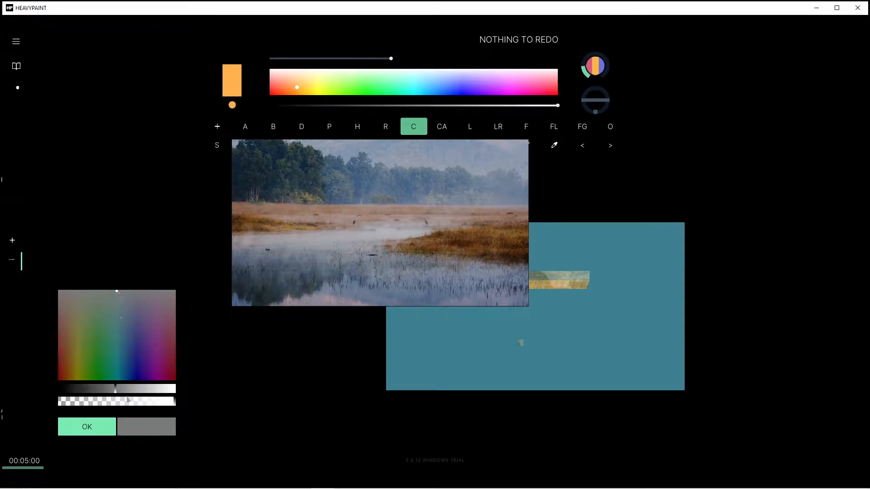
{"action": "left_click", "coordinate": [112, 420]}
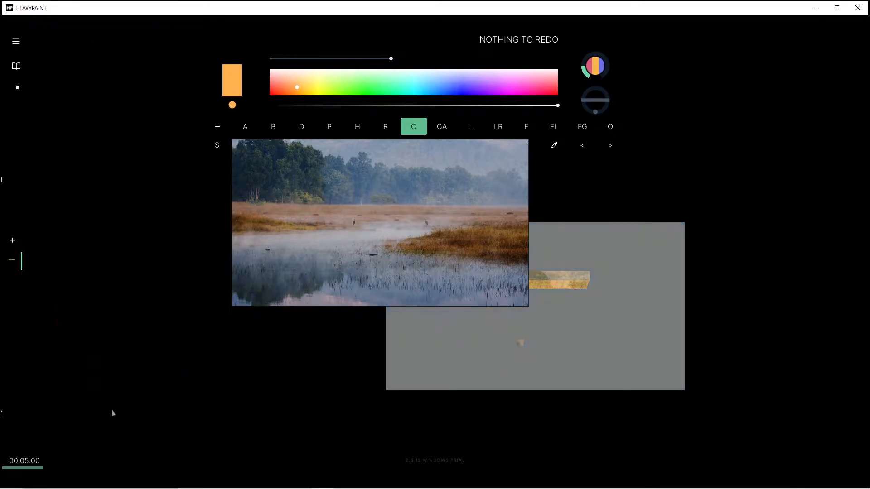
Move the reference photo off the canvas and line it up beside it.
{"action": "left_click_drag", "start_coordinate": [378, 262], "coordinate": [212, 347]}
{"action": "left_click_drag", "start_coordinate": [275, 302], "coordinate": [282, 302]}
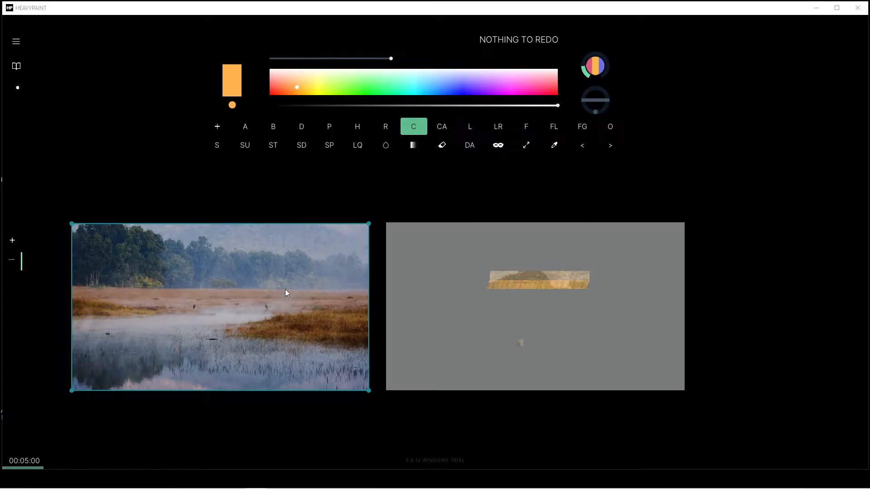
Choose the Mix tool and set its brush size to 117.
{"action": "left_click", "coordinate": [414, 145]}
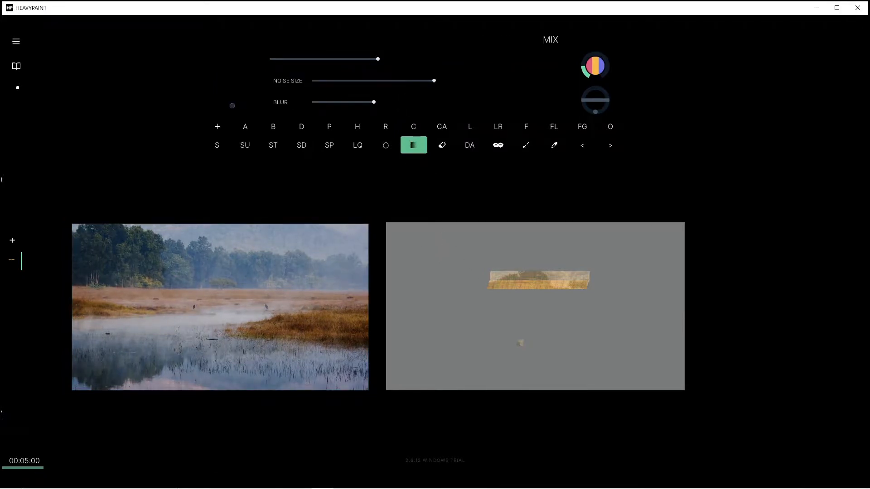
{"action": "mouse_move", "coordinate": [420, 68]}
{"action": "left_mouse_down"}
{"action": "mouse_move", "coordinate": [408, 67]}
{"action": "mouse_move", "coordinate": [521, 68]}
{"action": "mouse_move", "coordinate": [428, 72]}
{"action": "mouse_move", "coordinate": [515, 71]}
{"action": "mouse_move", "coordinate": [429, 99]}
{"action": "left_mouse_up"}
{"action": "key", "text": "bracketright"}
{"action": "key", "text": "bracketleft"}
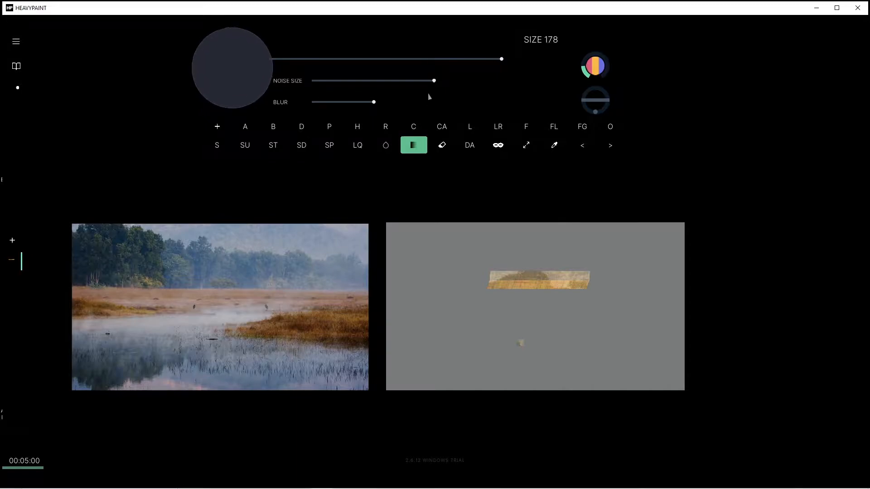
{"action": "key", "text": "bracketleft"}
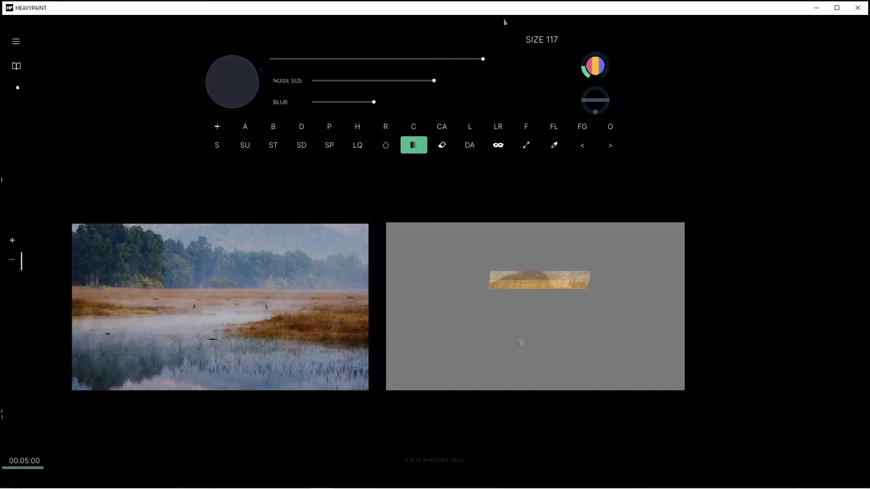
Set the Mix tool's brush size to 98 and blend the orange test marks on the canvas with it.
{"action": "mouse_move", "coordinate": [457, 60]}
{"action": "left_mouse_down"}
{"action": "mouse_move", "coordinate": [514, 58]}
{"action": "mouse_move", "coordinate": [476, 59]}
{"action": "left_mouse_up"}
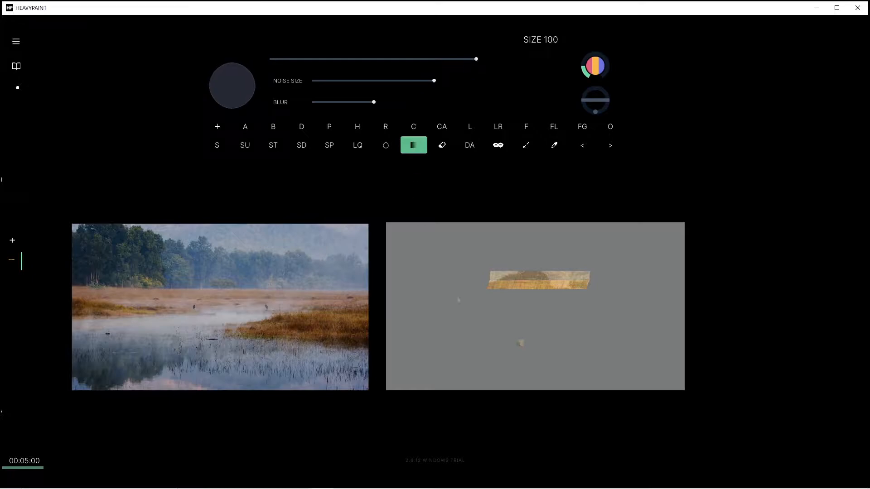
{"action": "key", "text": "bracketright"}
{"action": "key", "text": "bracketright"}
{"action": "key", "text": "bracketright"}
{"action": "key", "text": "bracketleft"}
{"action": "key", "text": "bracketleft"}
{"action": "key", "text": "bracketleft"}
{"action": "key", "text": "bracketleft"}
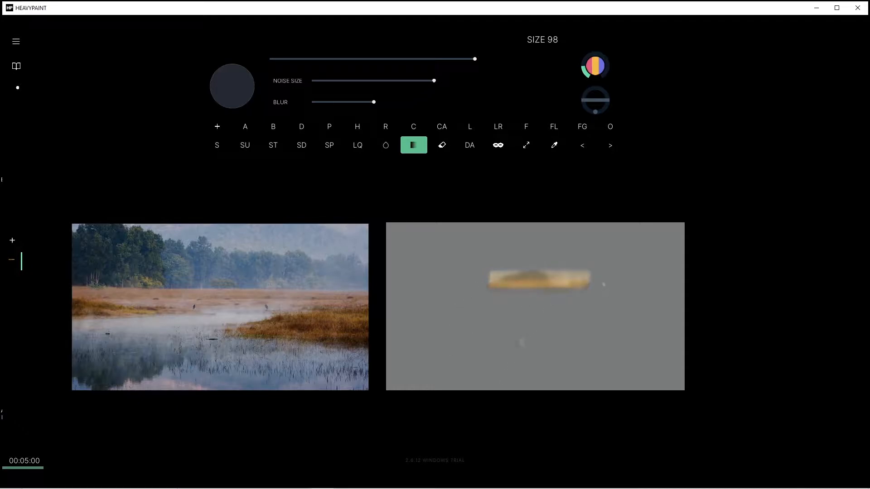
Undo the last blending strokes, try the Eraser across the orange test strip and undo that erasure.
{"action": "key", "text": "ctrl+z"}
{"action": "key", "text": "ctrl+z"}
{"action": "key", "text": "ctrl+z"}
{"action": "left_click", "coordinate": [447, 149]}
{"action": "left_click_drag", "start_coordinate": [489, 278], "coordinate": [589, 279]}
{"action": "key", "text": "ctrl+z"}
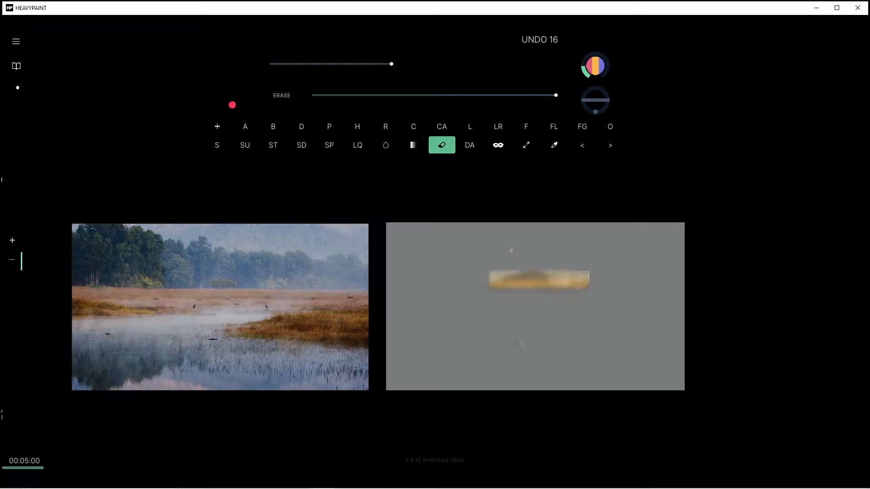
Select the Charcoal brush, switch it to erase mode and erase over the left half of the orange test strip.
{"action": "left_click", "coordinate": [445, 127]}
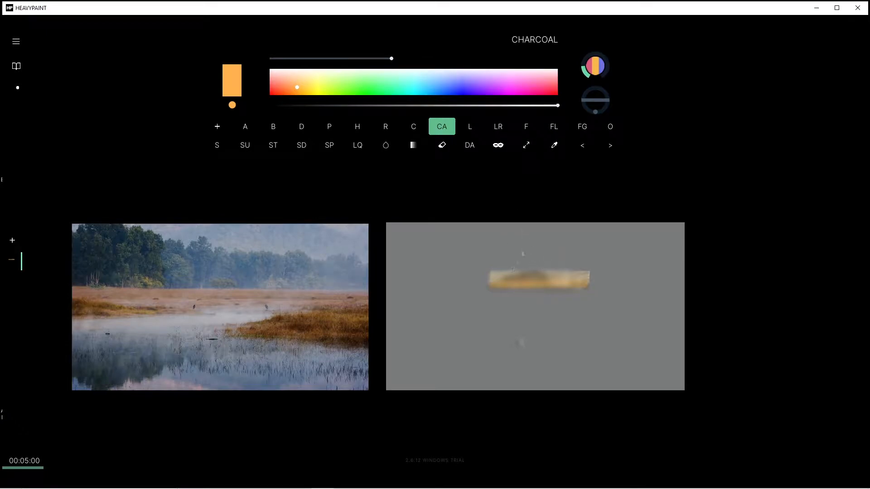
{"action": "key", "text": "e"}
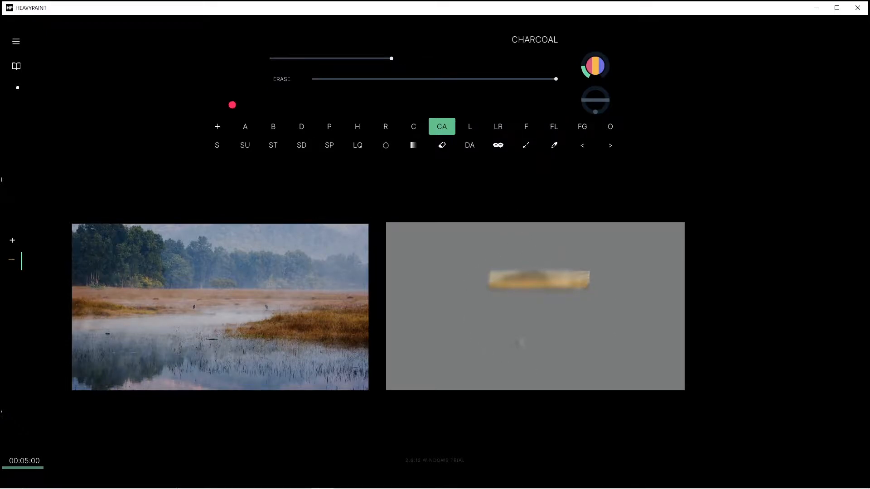
{"action": "mouse_move", "coordinate": [491, 286]}
{"action": "left_mouse_down"}
{"action": "mouse_move", "coordinate": [506, 272]}
{"action": "mouse_move", "coordinate": [547, 273]}
{"action": "left_mouse_up"}
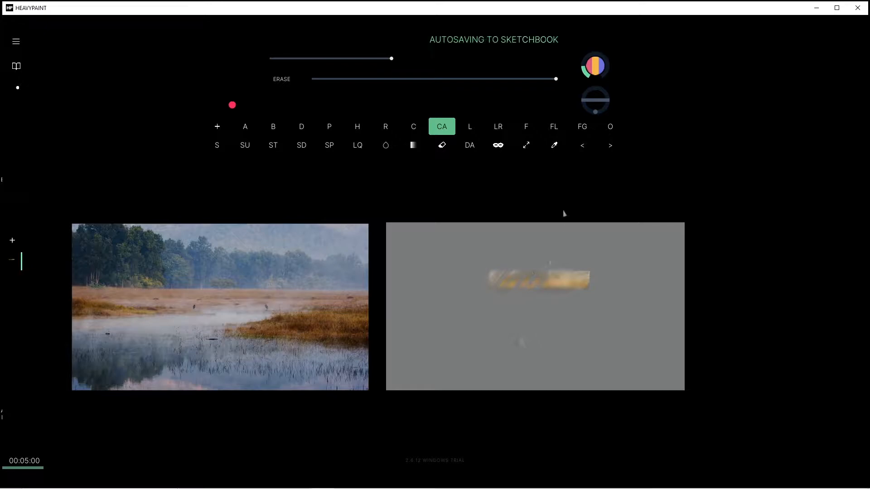
Enlarge the Charcoal eraser to size 74 and wipe away the rest of the orange test strip.
{"action": "left_click", "coordinate": [596, 68]}
{"action": "left_click_drag", "start_coordinate": [416, 59], "coordinate": [463, 59]}
{"action": "left_click_drag", "start_coordinate": [596, 66], "coordinate": [536, 137]}
{"action": "key", "text": "e"}
{"action": "mouse_move", "coordinate": [549, 285]}
{"action": "left_mouse_down"}
{"action": "mouse_move", "coordinate": [580, 271]}
{"action": "mouse_move", "coordinate": [562, 269]}
{"action": "left_mouse_up"}
Paint a slanted orange Charcoal stroke and erase it in erase mode, clearing all leftover marks from the canvas.
{"action": "left_click_drag", "start_coordinate": [487, 316], "coordinate": [474, 309]}
{"action": "key", "text": "e"}
{"action": "mouse_move", "coordinate": [520, 262]}
{"action": "left_mouse_down"}
{"action": "mouse_move", "coordinate": [481, 307]}
{"action": "mouse_move", "coordinate": [491, 305]}
{"action": "left_mouse_up"}
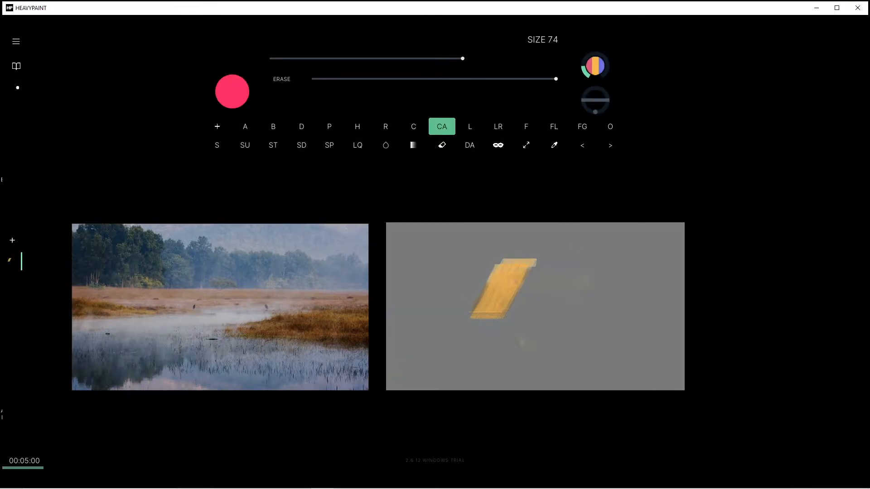
{"action": "mouse_move", "coordinate": [516, 270]}
{"action": "left_mouse_down"}
{"action": "mouse_move", "coordinate": [498, 304]}
{"action": "mouse_move", "coordinate": [502, 260]}
{"action": "mouse_move", "coordinate": [534, 261]}
{"action": "mouse_move", "coordinate": [498, 276]}
{"action": "left_mouse_up"}
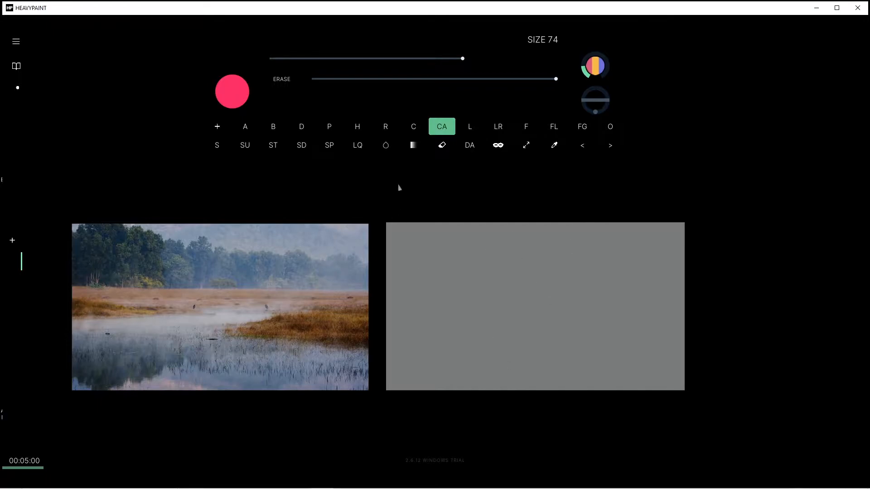
Look through the Charcoal brush's textures in its settings and paint a large orange test patch with the brush.
{"action": "left_click", "coordinate": [469, 146]}
{"action": "left_click", "coordinate": [526, 128]}
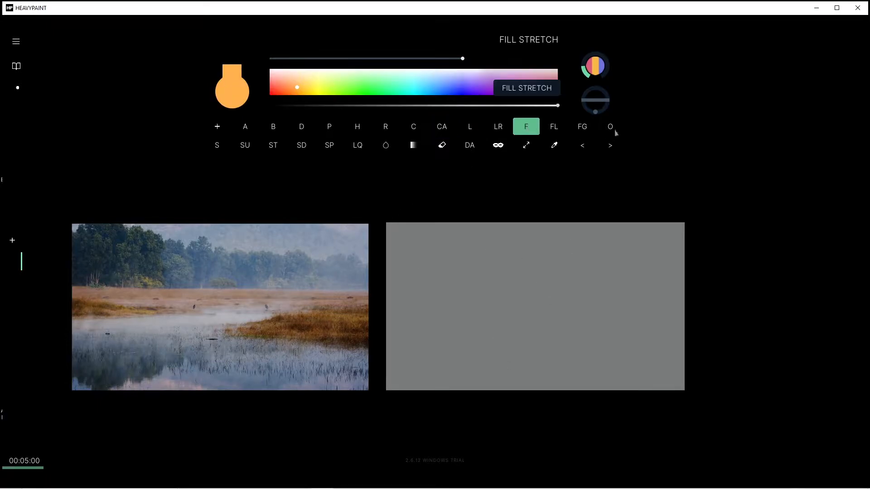
{"action": "left_click", "coordinate": [469, 133]}
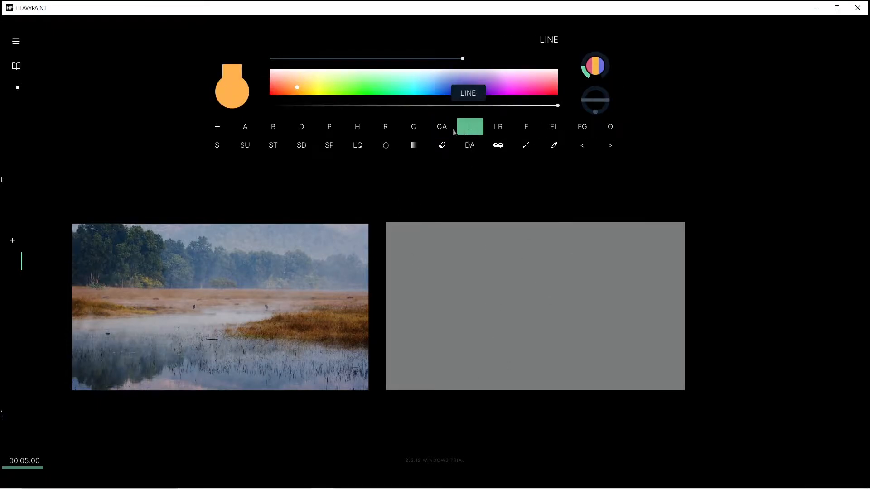
{"action": "left_click", "coordinate": [442, 128]}
{"action": "left_click", "coordinate": [440, 129]}
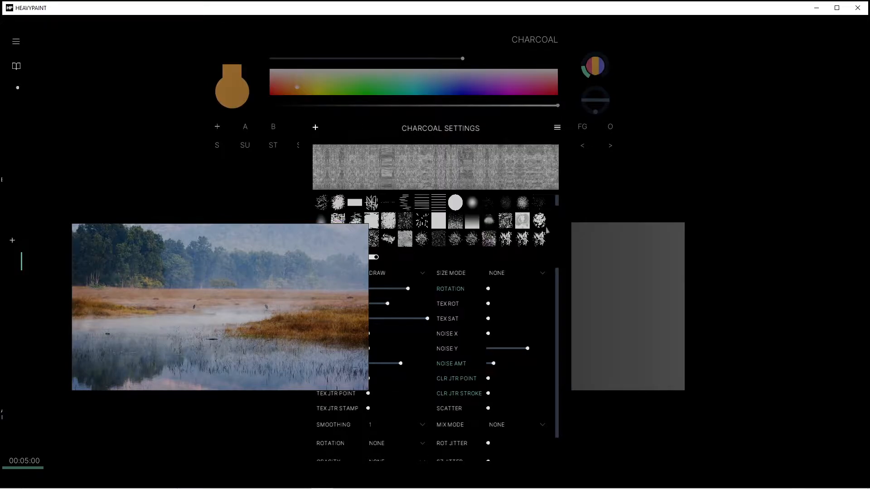
{"action": "mouse_move", "coordinate": [557, 202]}
{"action": "left_mouse_down"}
{"action": "mouse_move", "coordinate": [552, 243]}
{"action": "mouse_move", "coordinate": [556, 222]}
{"action": "mouse_move", "coordinate": [547, 230]}
{"action": "left_mouse_up"}
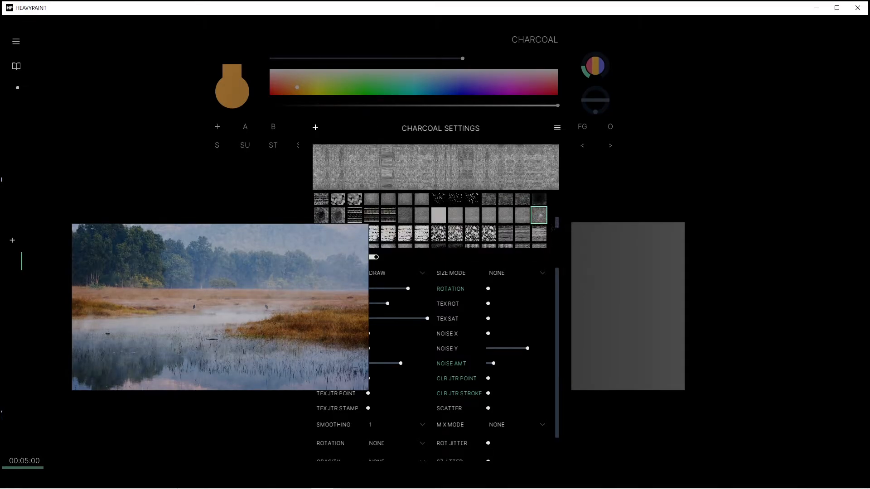
{"action": "left_click", "coordinate": [603, 267]}
{"action": "mouse_move", "coordinate": [528, 267]}
{"action": "left_mouse_down"}
{"action": "mouse_move", "coordinate": [498, 272]}
{"action": "mouse_move", "coordinate": [471, 354]}
{"action": "mouse_move", "coordinate": [544, 317]}
{"action": "mouse_move", "coordinate": [508, 263]}
{"action": "mouse_move", "coordinate": [451, 317]}
{"action": "left_mouse_up"}
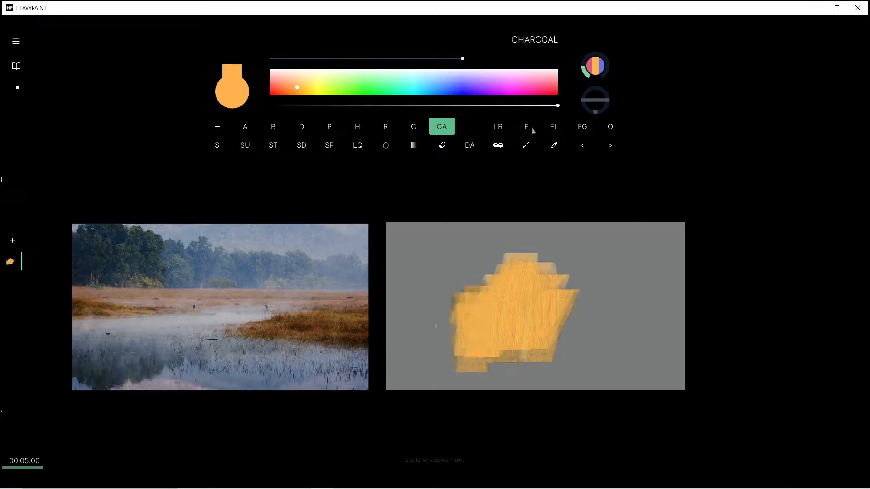
Raise the Charcoal brush's colour noise and paint multicoloured strokes over the right part of the orange patch.
{"action": "left_click", "coordinate": [594, 73]}
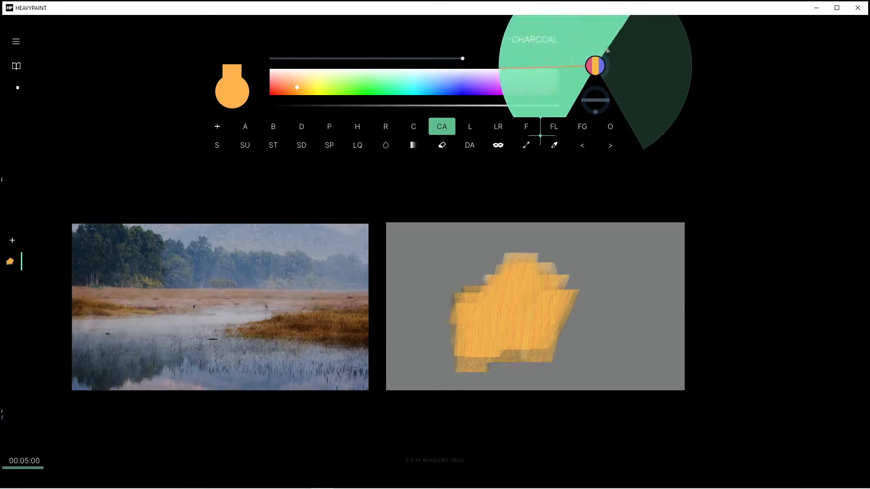
{"action": "left_click", "coordinate": [607, 50]}
{"action": "mouse_move", "coordinate": [590, 290]}
{"action": "left_mouse_down"}
{"action": "mouse_move", "coordinate": [544, 299]}
{"action": "mouse_move", "coordinate": [503, 362]}
{"action": "left_mouse_up"}
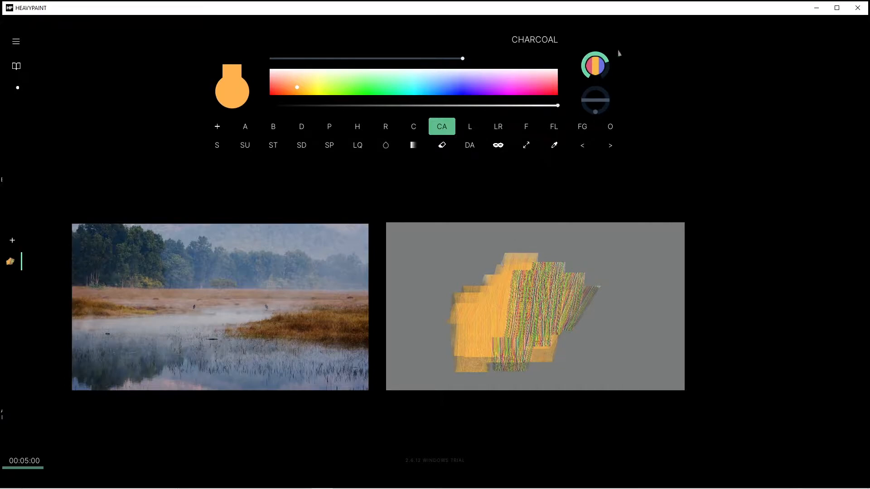
Lower the Charcoal brush's colour noise to the minimum and cover the patch with plain orange strokes.
{"action": "left_click", "coordinate": [608, 68]}
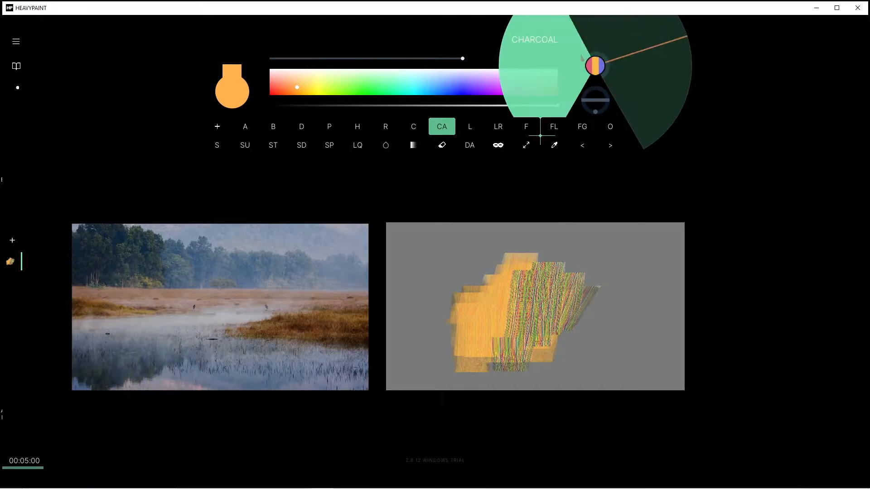
{"action": "left_click", "coordinate": [580, 103]}
{"action": "mouse_move", "coordinate": [562, 318]}
{"action": "left_mouse_down"}
{"action": "mouse_move", "coordinate": [512, 372]}
{"action": "mouse_move", "coordinate": [530, 249]}
{"action": "mouse_move", "coordinate": [498, 358]}
{"action": "mouse_move", "coordinate": [469, 379]}
{"action": "mouse_move", "coordinate": [537, 278]}
{"action": "mouse_move", "coordinate": [560, 281]}
{"action": "mouse_move", "coordinate": [602, 243]}
{"action": "left_mouse_up"}
Give the Charcoal brush a fine horizontal-streak texture and paint over the orange patch to test it.
{"action": "left_click", "coordinate": [444, 126]}
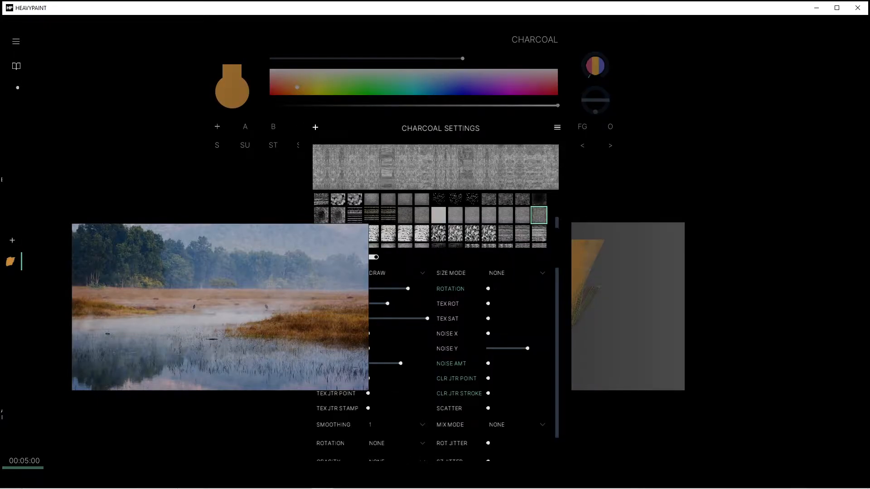
{"action": "left_click", "coordinate": [522, 233]}
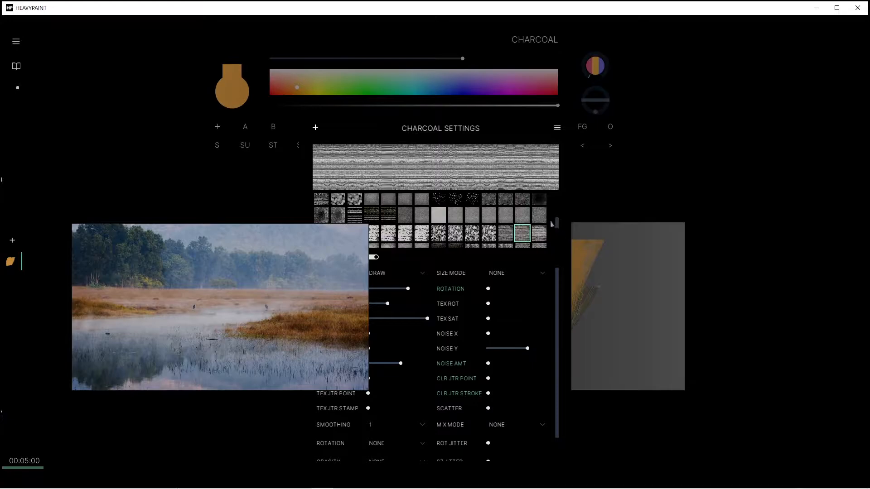
{"action": "scroll", "coordinate": [559, 225], "scroll_direction": "down", "scroll_amount": 2}
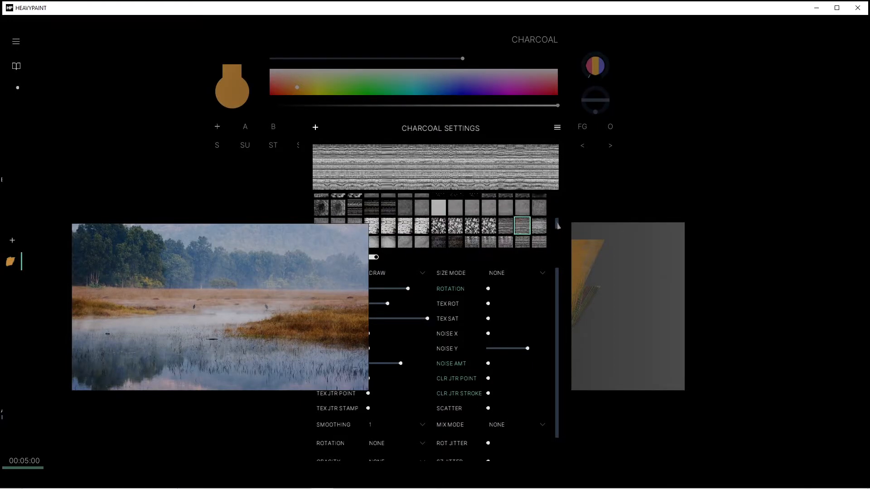
{"action": "left_click", "coordinate": [663, 259]}
{"action": "left_click_drag", "start_coordinate": [506, 327], "coordinate": [461, 363]}
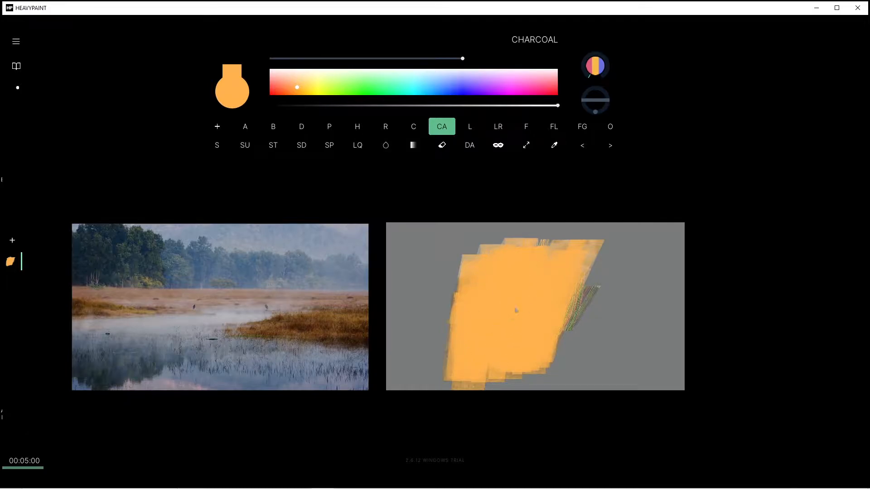
Switch the Charcoal brush to the dark striped texture, set its texture saturation to 100% and paint streaks over the patch.
{"action": "scroll", "coordinate": [516, 310], "scroll_direction": "up", "scroll_amount": 3}
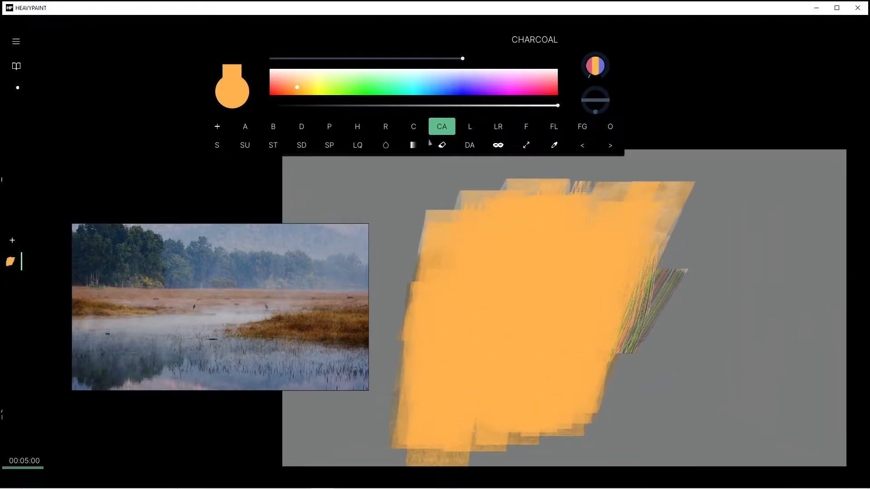
{"action": "left_click", "coordinate": [442, 126]}
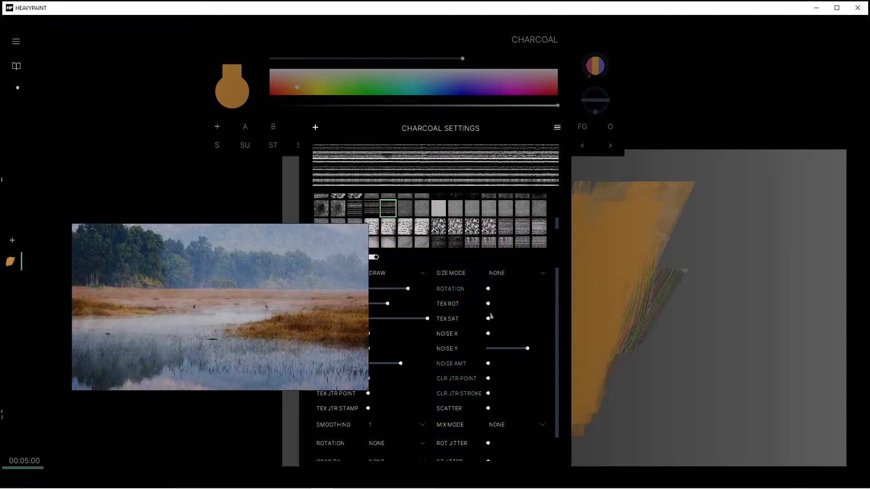
{"action": "left_click_drag", "start_coordinate": [488, 321], "coordinate": [622, 268]}
{"action": "mouse_move", "coordinate": [476, 372]}
{"action": "left_mouse_down"}
{"action": "mouse_move", "coordinate": [495, 222]}
{"action": "mouse_move", "coordinate": [462, 279]}
{"action": "mouse_move", "coordinate": [439, 350]}
{"action": "mouse_move", "coordinate": [460, 333]}
{"action": "left_mouse_up"}
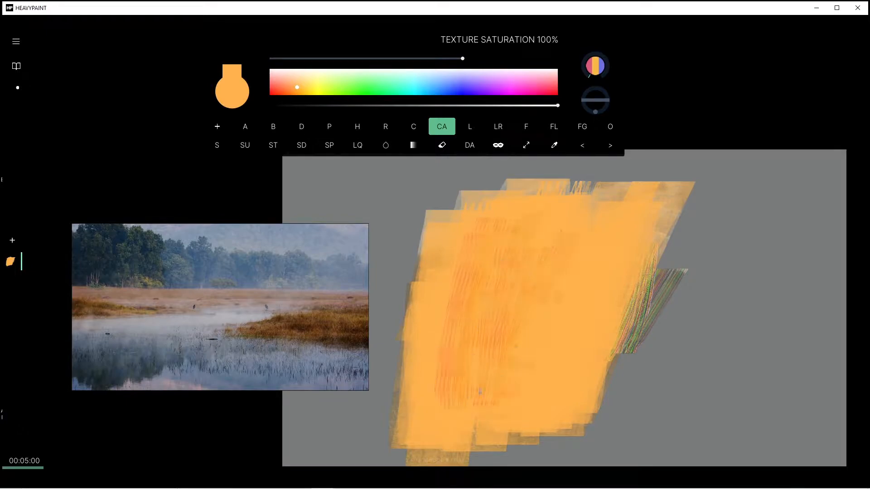
{"action": "mouse_move", "coordinate": [455, 281]}
{"action": "left_mouse_down"}
{"action": "mouse_move", "coordinate": [423, 320]}
{"action": "mouse_move", "coordinate": [439, 252]}
{"action": "left_mouse_up"}
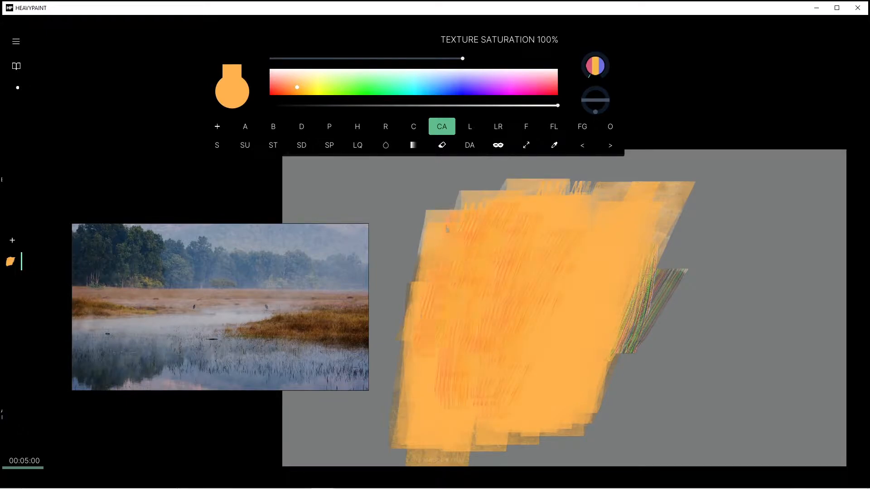
{"action": "mouse_move", "coordinate": [484, 308]}
{"action": "left_mouse_down"}
{"action": "mouse_move", "coordinate": [511, 318]}
{"action": "mouse_move", "coordinate": [541, 310]}
{"action": "mouse_move", "coordinate": [556, 296]}
{"action": "mouse_move", "coordinate": [551, 269]}
{"action": "left_mouse_up"}
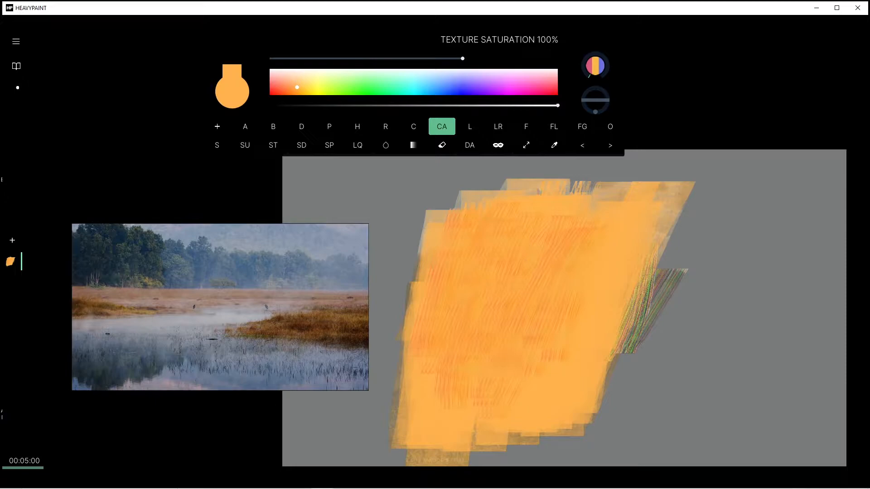
Undo the last stroke and extend the streaky Charcoal strokes across the patch and beyond its left edge.
{"action": "key", "text": "ctrl+z"}
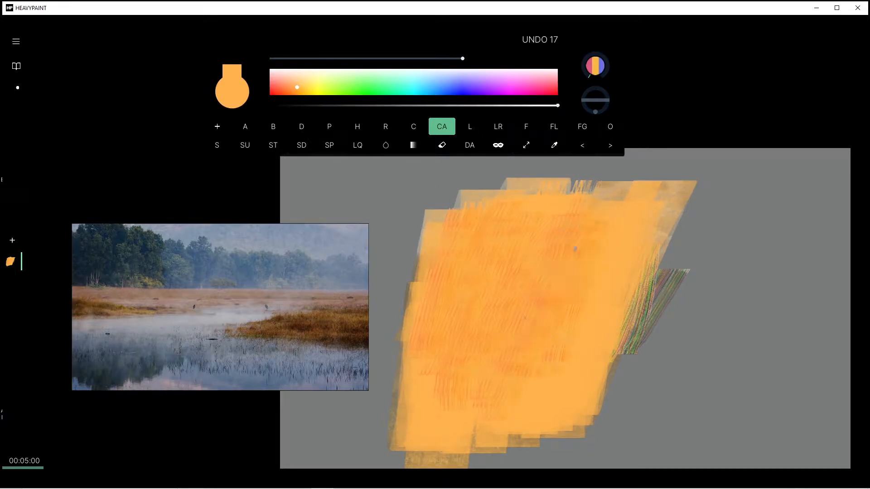
{"action": "scroll", "coordinate": [551, 331], "scroll_direction": "down", "scroll_amount": 2}
{"action": "scroll", "coordinate": [600, 241], "scroll_direction": "down", "scroll_amount": 4}
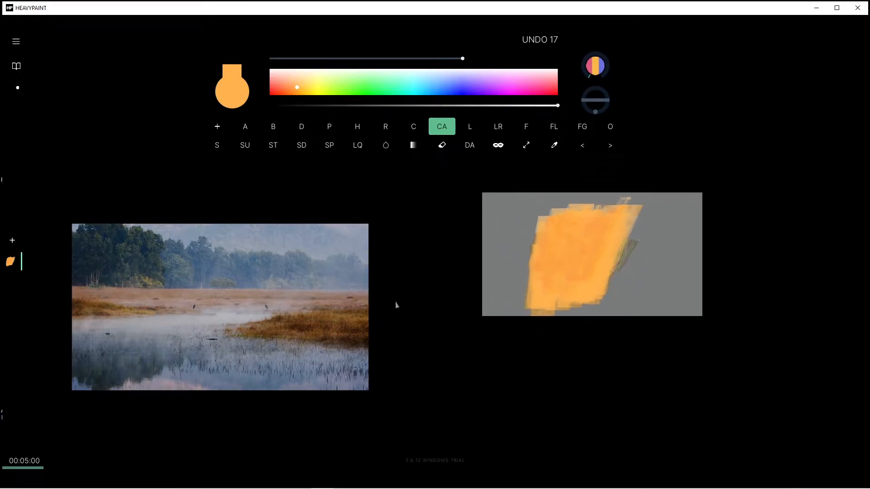
{"action": "scroll", "coordinate": [599, 240], "scroll_direction": "up", "scroll_amount": 5}
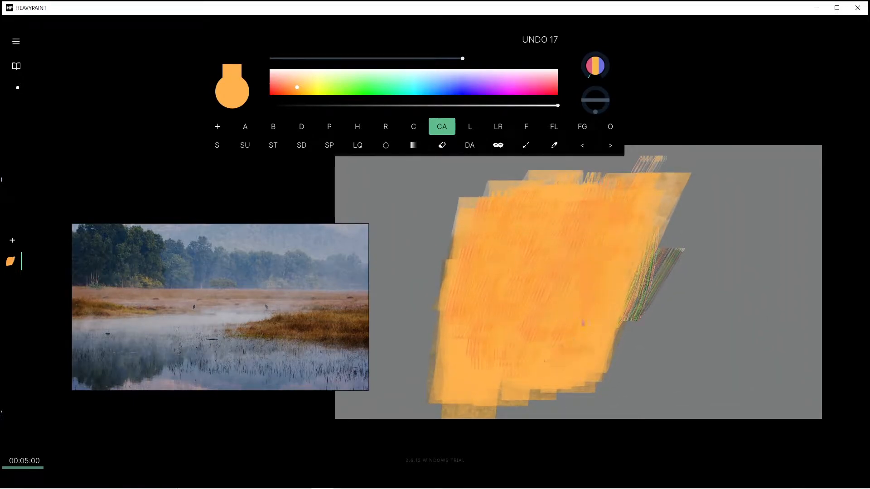
{"action": "mouse_move", "coordinate": [429, 362]}
{"action": "left_mouse_down"}
{"action": "mouse_move", "coordinate": [475, 192]}
{"action": "mouse_move", "coordinate": [417, 306]}
{"action": "mouse_move", "coordinate": [428, 290]}
{"action": "mouse_move", "coordinate": [422, 208]}
{"action": "mouse_move", "coordinate": [433, 363]}
{"action": "left_mouse_up"}
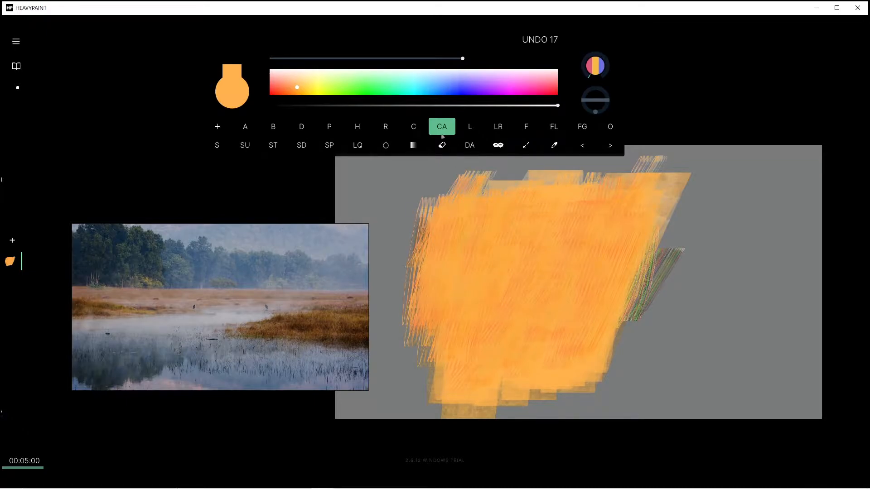
Choose another texture in the Charcoal settings and paint over the streaked patch in nearly flat orange.
{"action": "left_click", "coordinate": [443, 135]}
{"action": "mouse_move", "coordinate": [558, 225]}
{"action": "left_mouse_down"}
{"action": "mouse_move", "coordinate": [559, 246]}
{"action": "mouse_move", "coordinate": [592, 258]}
{"action": "mouse_move", "coordinate": [451, 279]}
{"action": "mouse_move", "coordinate": [473, 328]}
{"action": "mouse_move", "coordinate": [608, 207]}
{"action": "mouse_move", "coordinate": [577, 300]}
{"action": "mouse_move", "coordinate": [637, 247]}
{"action": "mouse_move", "coordinate": [562, 355]}
{"action": "mouse_move", "coordinate": [433, 301]}
{"action": "mouse_move", "coordinate": [446, 213]}
{"action": "mouse_move", "coordinate": [410, 385]}
{"action": "mouse_move", "coordinate": [406, 317]}
{"action": "left_mouse_up"}
{"action": "left_click", "coordinate": [522, 221]}
{"action": "left_click", "coordinate": [587, 240]}
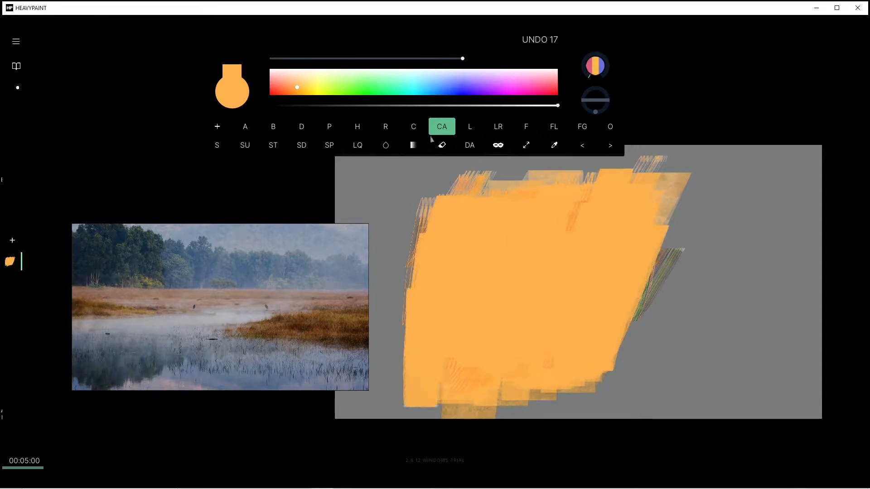
Select the Oil brush, give it the last multicoloured bristle texture in the list and paint over the orange patch.
{"action": "left_click", "coordinate": [611, 127]}
{"action": "left_click", "coordinate": [609, 128]}
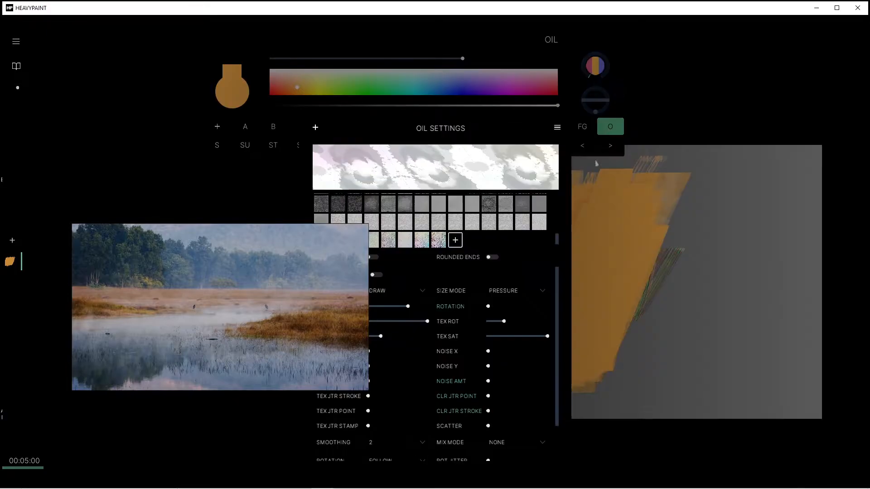
{"action": "left_click", "coordinate": [439, 241]}
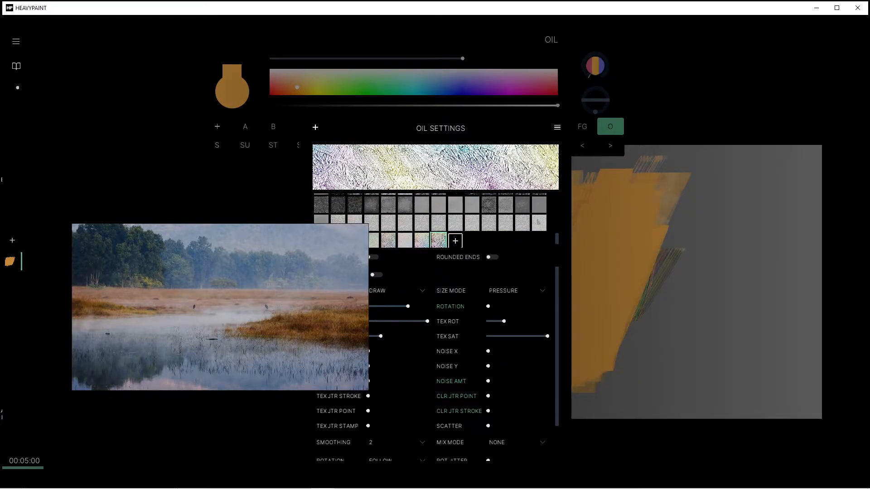
{"action": "left_click", "coordinate": [641, 252]}
{"action": "mouse_move", "coordinate": [621, 206]}
{"action": "left_mouse_down"}
{"action": "mouse_move", "coordinate": [535, 349]}
{"action": "mouse_move", "coordinate": [562, 204]}
{"action": "mouse_move", "coordinate": [435, 326]}
{"action": "mouse_move", "coordinate": [488, 211]}
{"action": "mouse_move", "coordinate": [449, 299]}
{"action": "mouse_move", "coordinate": [548, 199]}
{"action": "mouse_move", "coordinate": [553, 358]}
{"action": "mouse_move", "coordinate": [622, 275]}
{"action": "mouse_move", "coordinate": [571, 354]}
{"action": "left_mouse_up"}
Change the Oil brush's texture to white dabs on black, test it over the patch and reopen the Oil settings.
{"action": "left_click", "coordinate": [610, 127]}
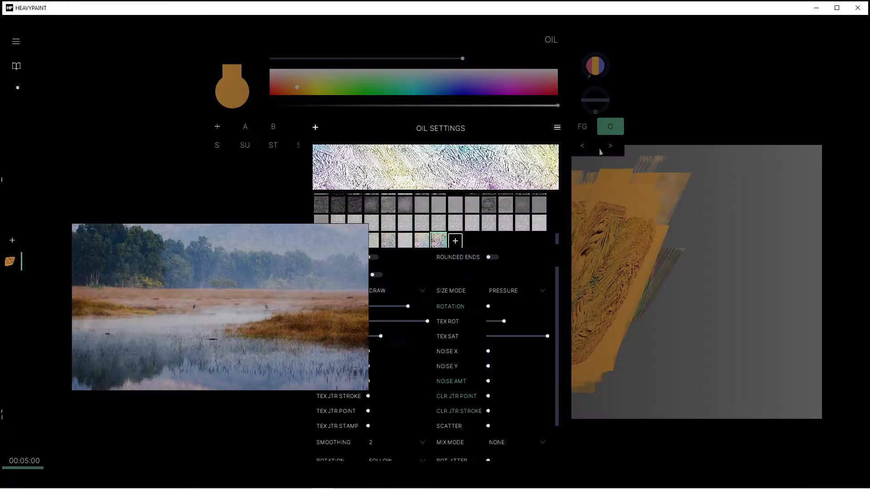
{"action": "scroll", "coordinate": [554, 247], "scroll_direction": "up", "scroll_amount": 3}
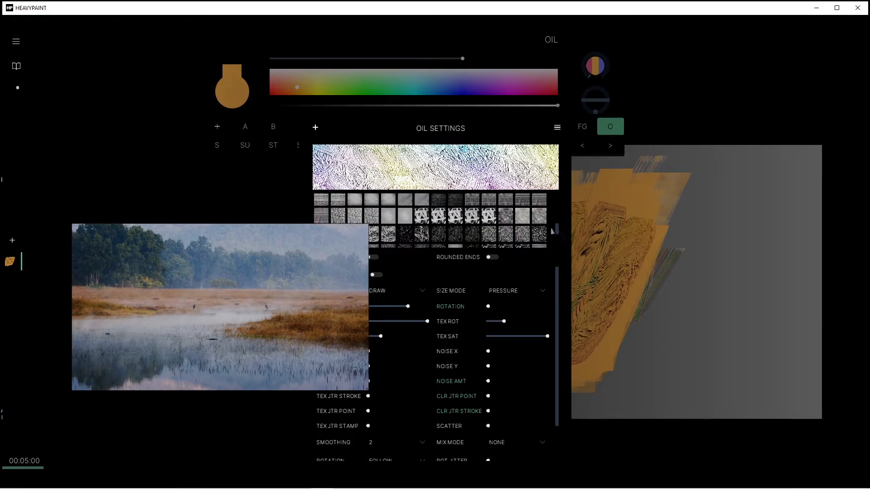
{"action": "left_click", "coordinate": [490, 231]}
{"action": "mouse_move", "coordinate": [597, 242]}
{"action": "left_mouse_down"}
{"action": "mouse_move", "coordinate": [508, 333]}
{"action": "mouse_move", "coordinate": [473, 330]}
{"action": "mouse_move", "coordinate": [544, 210]}
{"action": "mouse_move", "coordinate": [442, 296]}
{"action": "mouse_move", "coordinate": [516, 356]}
{"action": "mouse_move", "coordinate": [553, 264]}
{"action": "mouse_move", "coordinate": [522, 389]}
{"action": "mouse_move", "coordinate": [589, 247]}
{"action": "mouse_move", "coordinate": [543, 232]}
{"action": "mouse_move", "coordinate": [473, 383]}
{"action": "mouse_move", "coordinate": [509, 280]}
{"action": "mouse_move", "coordinate": [589, 227]}
{"action": "mouse_move", "coordinate": [507, 385]}
{"action": "mouse_move", "coordinate": [591, 278]}
{"action": "mouse_move", "coordinate": [584, 299]}
{"action": "mouse_move", "coordinate": [617, 237]}
{"action": "mouse_move", "coordinate": [532, 361]}
{"action": "mouse_move", "coordinate": [616, 253]}
{"action": "mouse_move", "coordinate": [610, 260]}
{"action": "mouse_move", "coordinate": [557, 225]}
{"action": "left_mouse_up"}
{"action": "left_click", "coordinate": [607, 133]}
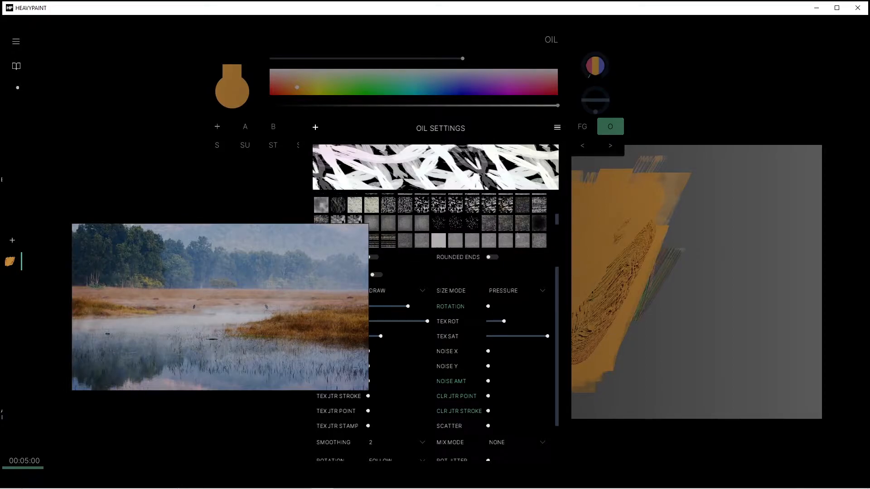
Leave the Oil settings and erase the whole orange patch from the canvas.
{"action": "left_click", "coordinate": [473, 223]}
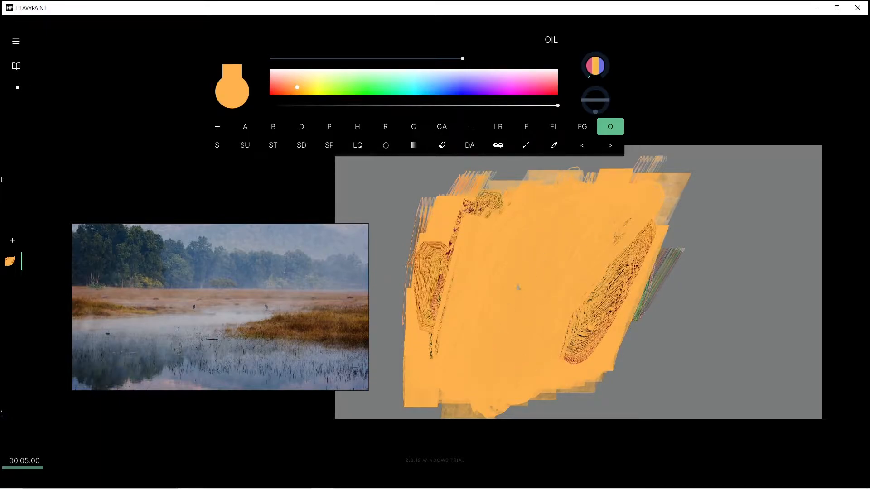
{"action": "scroll", "coordinate": [489, 247], "scroll_direction": "down", "scroll_amount": 5}
{"action": "scroll", "coordinate": [489, 248], "scroll_direction": "up", "scroll_amount": 3}
{"action": "scroll", "coordinate": [490, 248], "scroll_direction": "down", "scroll_amount": 2}
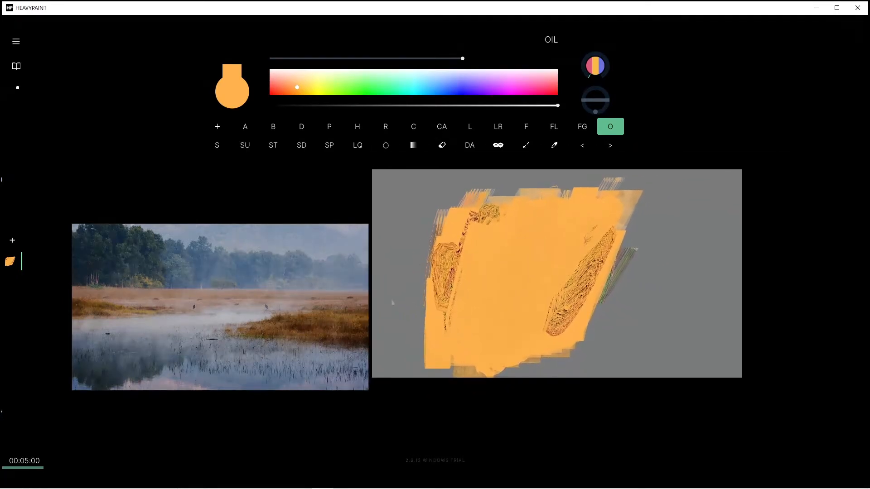
{"action": "scroll", "coordinate": [490, 248], "scroll_direction": "down", "scroll_amount": 2}
{"action": "scroll", "coordinate": [490, 248], "scroll_direction": "down", "scroll_amount": 5}
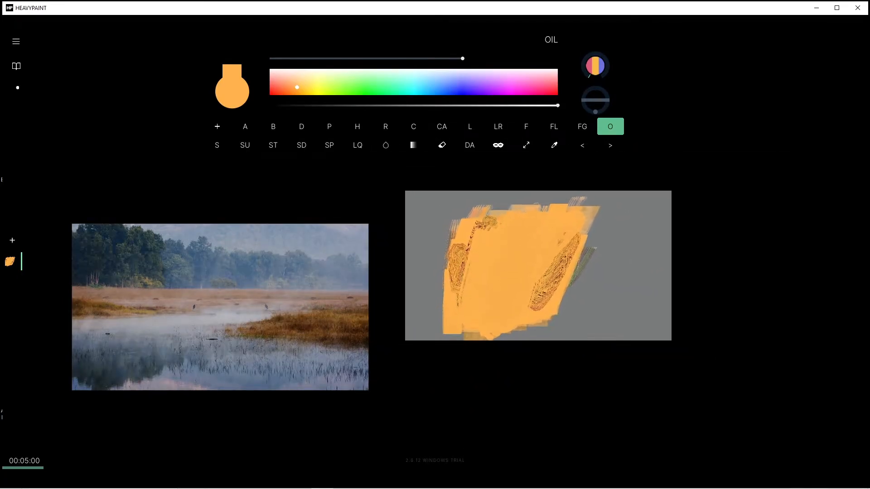
{"action": "left_click_drag", "start_coordinate": [489, 247], "coordinate": [616, 207]}
{"action": "left_click_drag", "start_coordinate": [442, 262], "coordinate": [301, 342]}
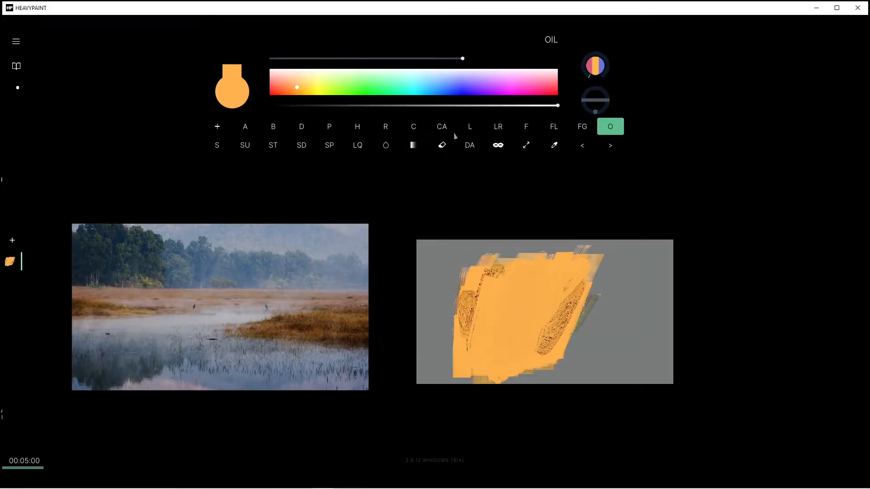
{"action": "left_click", "coordinate": [443, 145]}
{"action": "mouse_move", "coordinate": [467, 294]}
{"action": "left_mouse_down"}
{"action": "mouse_move", "coordinate": [580, 312]}
{"action": "mouse_move", "coordinate": [440, 239]}
{"action": "left_mouse_up"}
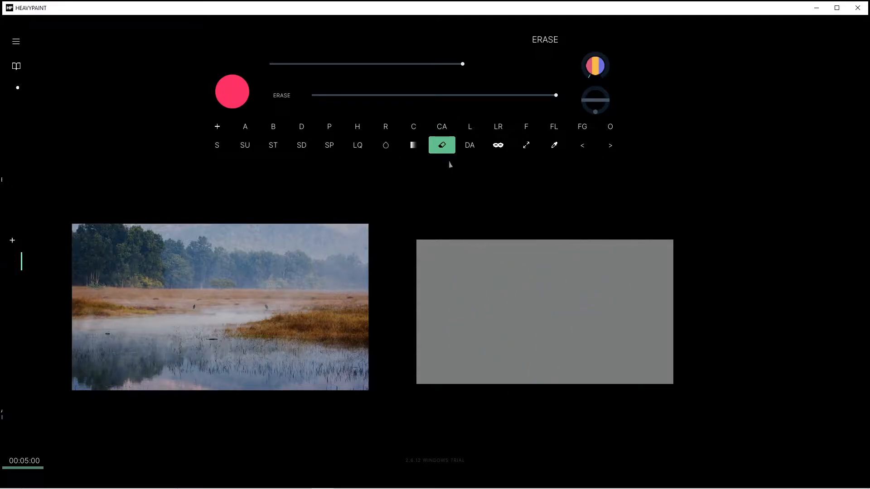
Try a few Charcoal strokes on the empty canvas and erase them.
{"action": "left_click", "coordinate": [526, 126]}
{"action": "left_click", "coordinate": [610, 128]}
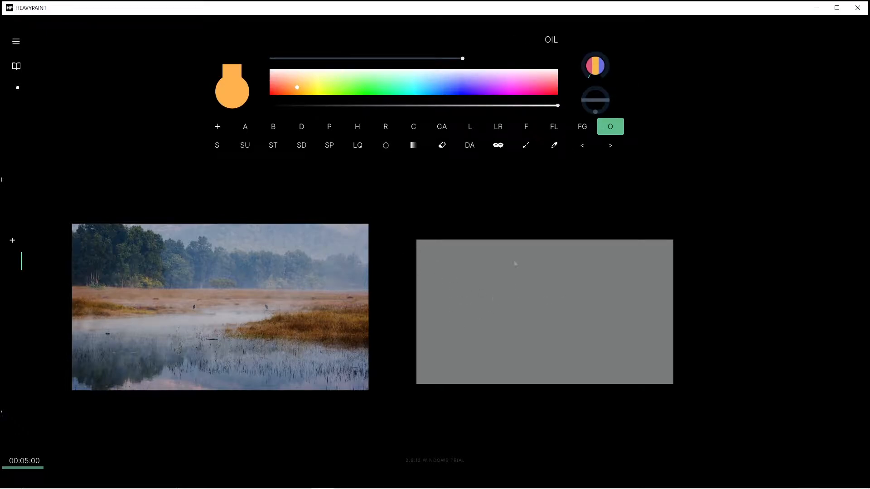
{"action": "left_click", "coordinate": [443, 129]}
{"action": "mouse_move", "coordinate": [497, 332]}
{"action": "left_mouse_down"}
{"action": "mouse_move", "coordinate": [554, 335]}
{"action": "mouse_move", "coordinate": [566, 349]}
{"action": "left_mouse_up"}
{"action": "mouse_move", "coordinate": [547, 311]}
{"action": "left_mouse_down"}
{"action": "mouse_move", "coordinate": [534, 314]}
{"action": "mouse_move", "coordinate": [545, 311]}
{"action": "mouse_move", "coordinate": [530, 394]}
{"action": "mouse_move", "coordinate": [482, 385]}
{"action": "mouse_move", "coordinate": [474, 354]}
{"action": "mouse_move", "coordinate": [549, 322]}
{"action": "mouse_move", "coordinate": [567, 326]}
{"action": "mouse_move", "coordinate": [563, 390]}
{"action": "mouse_move", "coordinate": [538, 311]}
{"action": "left_mouse_up"}
{"action": "left_click", "coordinate": [443, 146]}
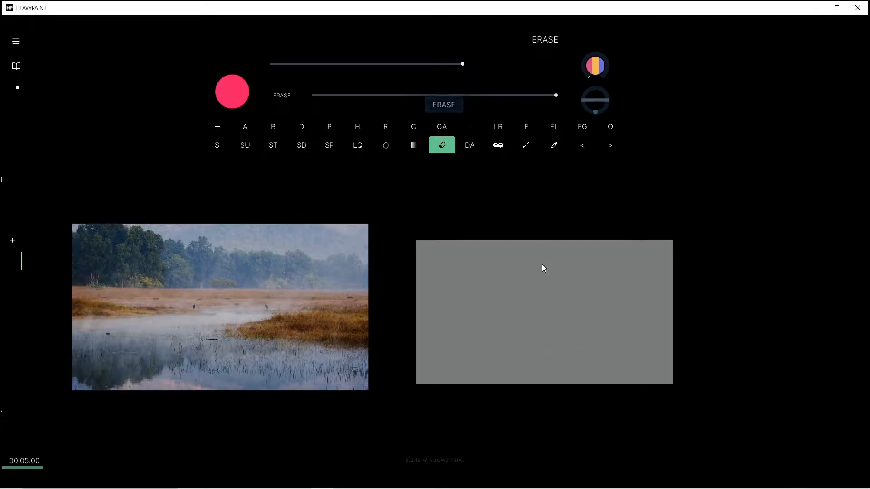
Cover the canvas with swirling textured orange Fill Stretch shapes and undo them.
{"action": "left_click", "coordinate": [530, 130]}
{"action": "mouse_move", "coordinate": [510, 337]}
{"action": "left_mouse_down"}
{"action": "mouse_move", "coordinate": [553, 295]}
{"action": "mouse_move", "coordinate": [496, 266]}
{"action": "mouse_move", "coordinate": [516, 258]}
{"action": "left_mouse_up"}
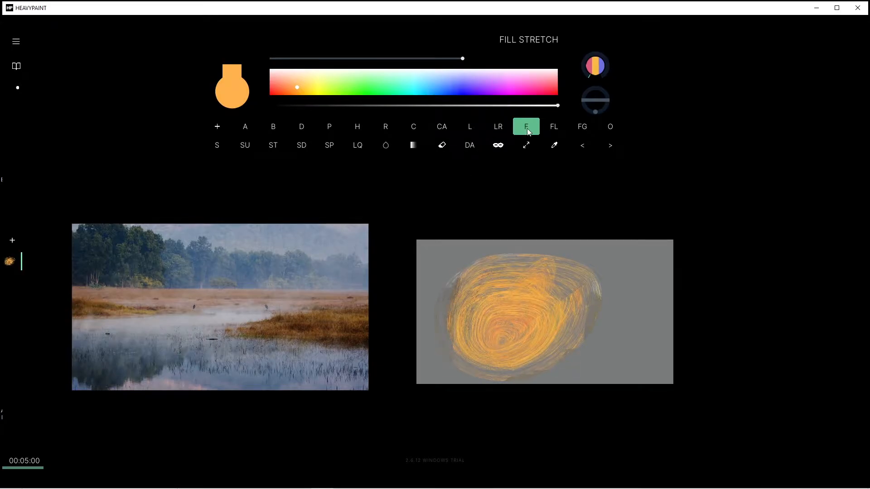
{"action": "left_click", "coordinate": [527, 130]}
{"action": "left_click", "coordinate": [601, 262]}
{"action": "mouse_move", "coordinate": [604, 286]}
{"action": "left_mouse_down"}
{"action": "mouse_move", "coordinate": [622, 240]}
{"action": "mouse_move", "coordinate": [542, 289]}
{"action": "mouse_move", "coordinate": [639, 320]}
{"action": "mouse_move", "coordinate": [590, 302]}
{"action": "mouse_move", "coordinate": [633, 301]}
{"action": "mouse_move", "coordinate": [679, 335]}
{"action": "mouse_move", "coordinate": [417, 244]}
{"action": "mouse_move", "coordinate": [415, 426]}
{"action": "mouse_move", "coordinate": [555, 361]}
{"action": "mouse_move", "coordinate": [593, 412]}
{"action": "mouse_move", "coordinate": [711, 296]}
{"action": "left_mouse_up"}
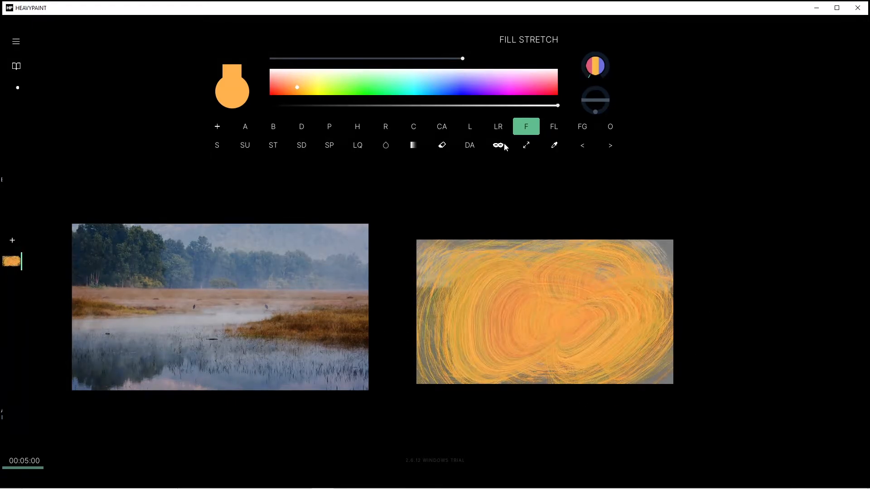
{"action": "key", "text": "ctrl+z"}
{"action": "key", "text": "ctrl+z"}
{"action": "key", "text": "ctrl+z"}
Pick a different texture in the Fill Stretch settings and test it with a loose orange swirl.
{"action": "left_click", "coordinate": [522, 131]}
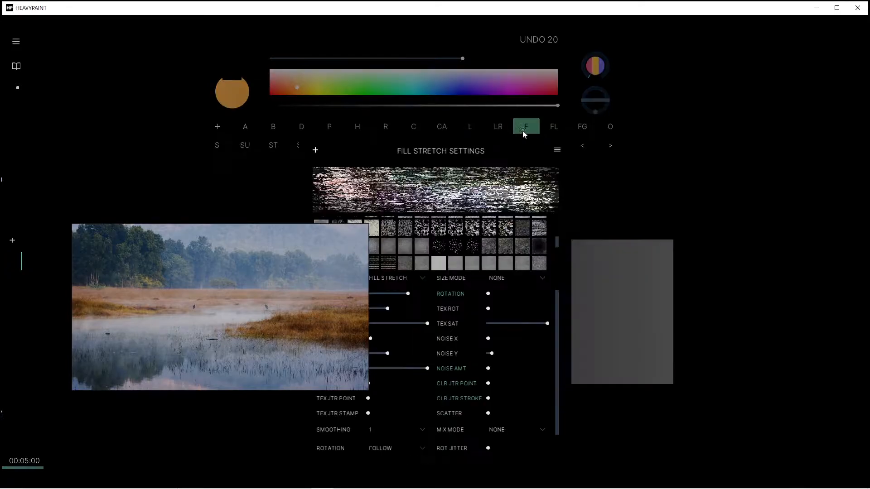
{"action": "scroll", "coordinate": [558, 245], "scroll_direction": "down", "scroll_amount": 1}
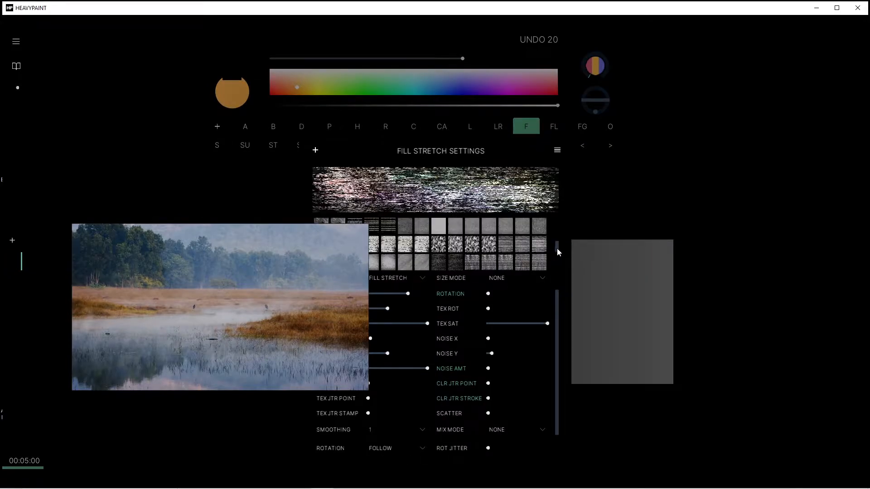
{"action": "left_click", "coordinate": [542, 240]}
{"action": "mouse_move", "coordinate": [561, 282]}
{"action": "left_mouse_down"}
{"action": "mouse_move", "coordinate": [530, 296]}
{"action": "mouse_move", "coordinate": [480, 298]}
{"action": "mouse_move", "coordinate": [490, 333]}
{"action": "mouse_move", "coordinate": [505, 320]}
{"action": "mouse_move", "coordinate": [500, 299]}
{"action": "mouse_move", "coordinate": [468, 311]}
{"action": "mouse_move", "coordinate": [467, 362]}
{"action": "mouse_move", "coordinate": [491, 372]}
{"action": "mouse_move", "coordinate": [459, 372]}
{"action": "mouse_move", "coordinate": [549, 234]}
{"action": "mouse_move", "coordinate": [505, 214]}
{"action": "left_mouse_up"}
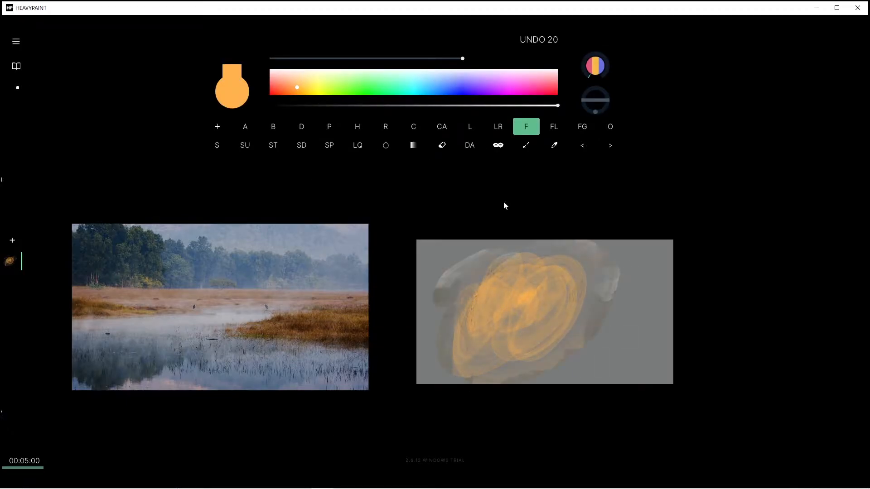
Give Fill Stretch the muted multicoloured water-ripple texture and paint over the orange swirl.
{"action": "left_click", "coordinate": [527, 129]}
{"action": "left_click", "coordinate": [522, 241]}
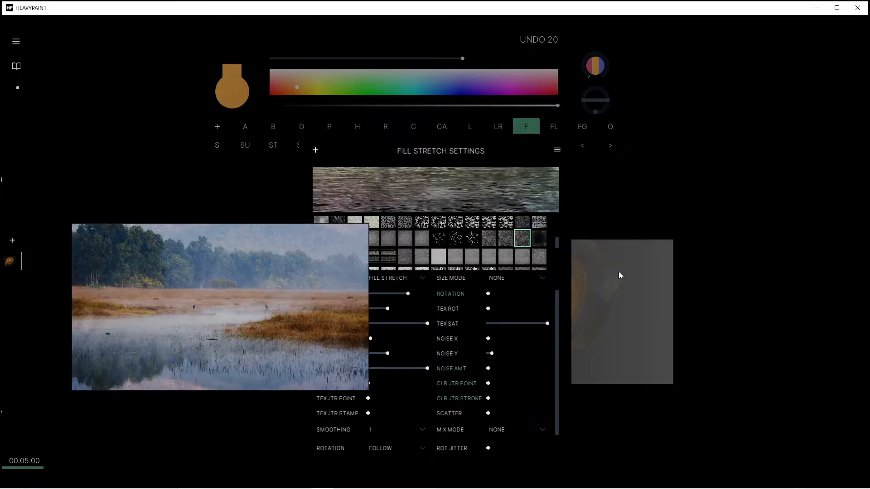
{"action": "mouse_move", "coordinate": [495, 336]}
{"action": "left_mouse_down"}
{"action": "mouse_move", "coordinate": [484, 266]}
{"action": "mouse_move", "coordinate": [584, 255]}
{"action": "mouse_move", "coordinate": [543, 363]}
{"action": "mouse_move", "coordinate": [444, 306]}
{"action": "mouse_move", "coordinate": [566, 239]}
{"action": "mouse_move", "coordinate": [560, 362]}
{"action": "mouse_move", "coordinate": [415, 351]}
{"action": "mouse_move", "coordinate": [401, 315]}
{"action": "mouse_move", "coordinate": [462, 265]}
{"action": "mouse_move", "coordinate": [500, 306]}
{"action": "mouse_move", "coordinate": [484, 291]}
{"action": "mouse_move", "coordinate": [449, 343]}
{"action": "mouse_move", "coordinate": [421, 271]}
{"action": "mouse_move", "coordinate": [544, 301]}
{"action": "mouse_move", "coordinate": [545, 351]}
{"action": "mouse_move", "coordinate": [591, 313]}
{"action": "mouse_move", "coordinate": [608, 282]}
{"action": "left_mouse_up"}
Set the Fill Stretch texture to the plain solid square and cover most of the canvas in flat orange.
{"action": "left_click", "coordinate": [528, 133]}
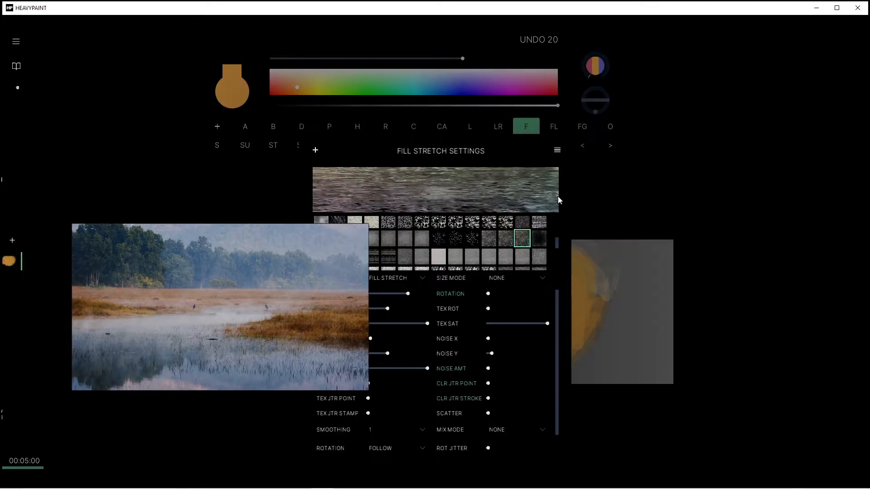
{"action": "left_click_drag", "start_coordinate": [557, 245], "coordinate": [554, 211]}
{"action": "left_click", "coordinate": [438, 243]}
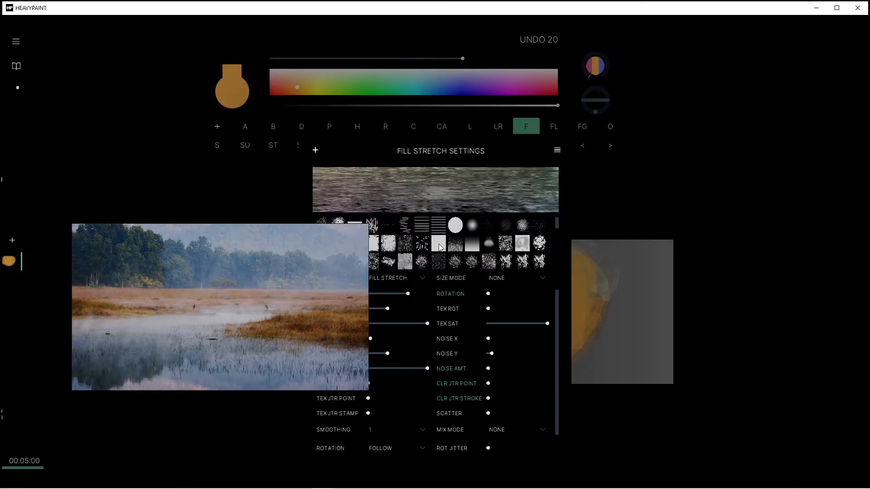
{"action": "left_click", "coordinate": [612, 282]}
{"action": "mouse_move", "coordinate": [532, 266]}
{"action": "left_mouse_down"}
{"action": "mouse_move", "coordinate": [669, 317]}
{"action": "mouse_move", "coordinate": [591, 372]}
{"action": "mouse_move", "coordinate": [627, 243]}
{"action": "mouse_move", "coordinate": [528, 308]}
{"action": "mouse_move", "coordinate": [474, 303]}
{"action": "mouse_move", "coordinate": [411, 330]}
{"action": "mouse_move", "coordinate": [498, 294]}
{"action": "mouse_move", "coordinate": [616, 356]}
{"action": "mouse_move", "coordinate": [484, 241]}
{"action": "left_mouse_up"}
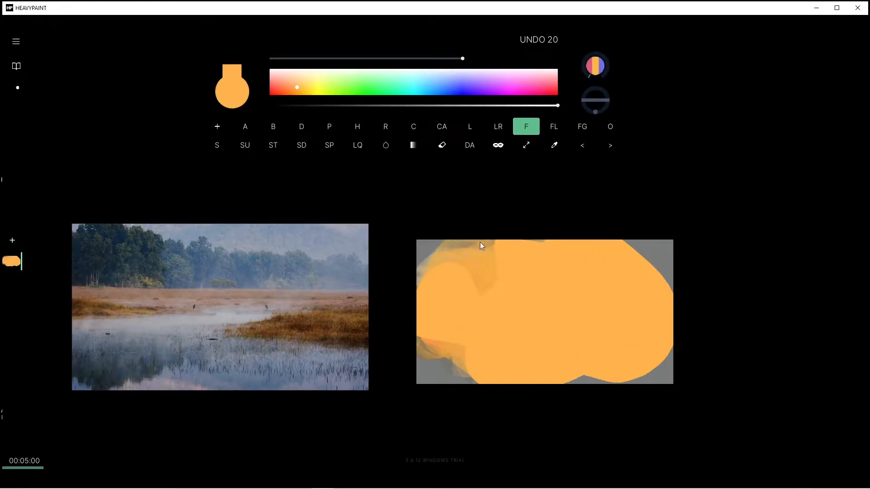
{"action": "mouse_move", "coordinate": [485, 273]}
{"action": "left_mouse_down"}
{"action": "mouse_move", "coordinate": [475, 333]}
{"action": "mouse_move", "coordinate": [444, 282]}
{"action": "left_mouse_up"}
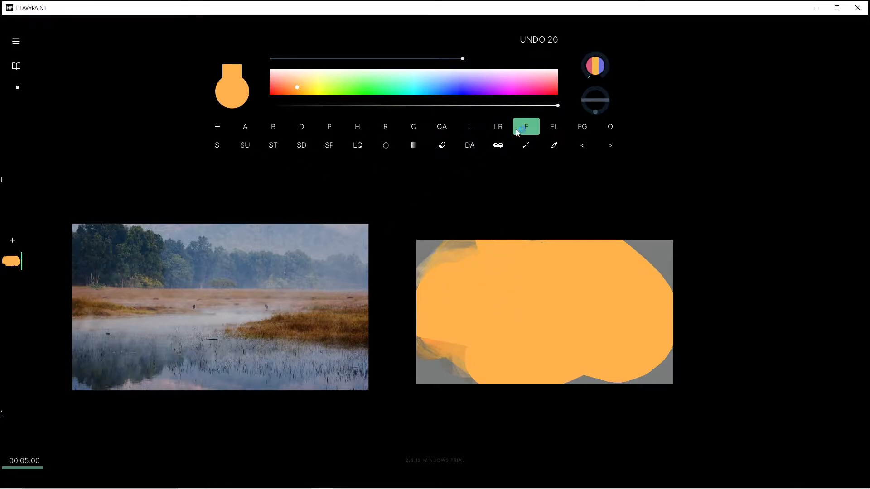
Mark Fill Poly as a favourite in the tools inventory and select it as the active tool.
{"action": "left_click", "coordinate": [217, 126]}
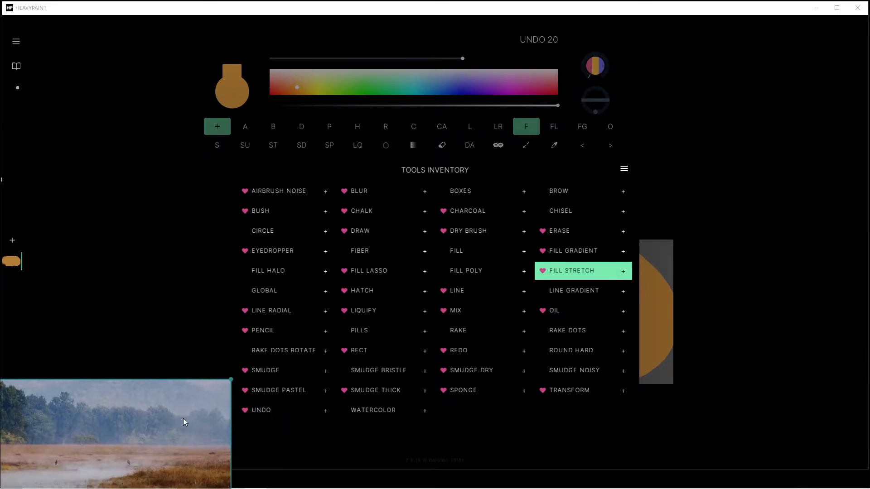
{"action": "left_click", "coordinate": [442, 272]}
{"action": "left_click", "coordinate": [727, 198]}
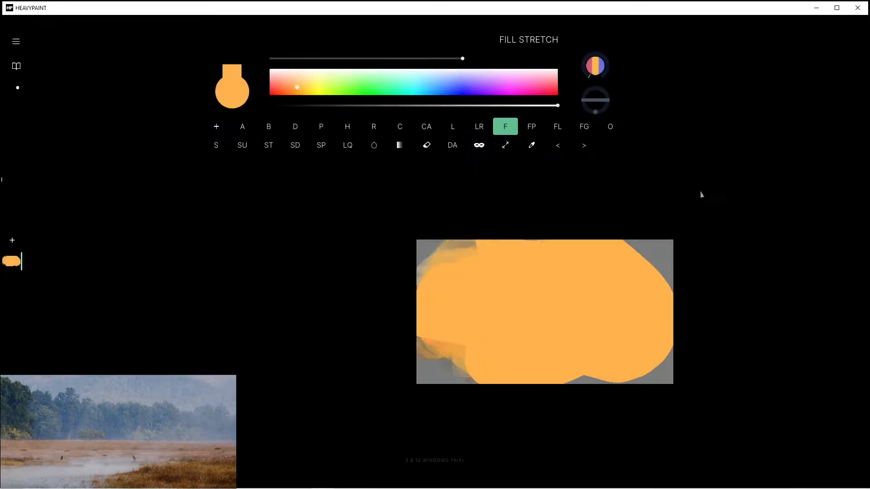
{"action": "left_click", "coordinate": [531, 130]}
Undo the recent Fill Stretch test shapes.
{"action": "key", "text": "ctrl+z"}
{"action": "key", "text": "ctrl+z"}
{"action": "key", "text": "ctrl+z"}
{"action": "key", "text": "ctrl+z"}
{"action": "key", "text": "ctrl+z"}
{"action": "key", "text": "ctrl+z"}
{"action": "key", "text": "ctrl+z"}
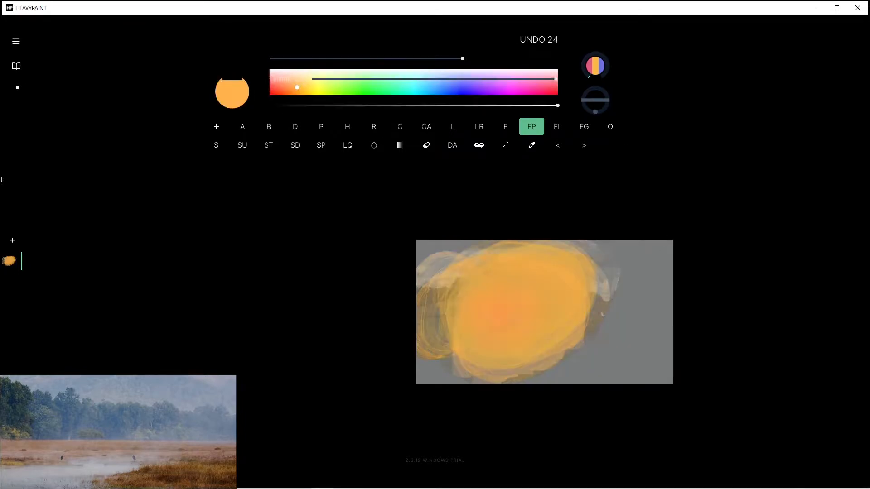
Clear the remaining paint and test Fill Poly with jagged orange shapes in the middle of the canvas.
{"action": "mouse_move", "coordinate": [466, 325]}
{"action": "left_mouse_down"}
{"action": "mouse_move", "coordinate": [484, 346]}
{"action": "mouse_move", "coordinate": [522, 345]}
{"action": "mouse_move", "coordinate": [626, 282]}
{"action": "mouse_move", "coordinate": [618, 331]}
{"action": "mouse_move", "coordinate": [638, 333]}
{"action": "mouse_move", "coordinate": [641, 302]}
{"action": "mouse_move", "coordinate": [618, 275]}
{"action": "mouse_move", "coordinate": [534, 278]}
{"action": "mouse_move", "coordinate": [530, 313]}
{"action": "mouse_move", "coordinate": [574, 291]}
{"action": "mouse_move", "coordinate": [559, 338]}
{"action": "mouse_move", "coordinate": [543, 364]}
{"action": "mouse_move", "coordinate": [497, 359]}
{"action": "mouse_move", "coordinate": [443, 305]}
{"action": "mouse_move", "coordinate": [445, 279]}
{"action": "mouse_move", "coordinate": [469, 359]}
{"action": "mouse_move", "coordinate": [517, 379]}
{"action": "mouse_move", "coordinate": [566, 317]}
{"action": "mouse_move", "coordinate": [534, 277]}
{"action": "mouse_move", "coordinate": [481, 328]}
{"action": "mouse_move", "coordinate": [541, 343]}
{"action": "mouse_move", "coordinate": [470, 287]}
{"action": "mouse_move", "coordinate": [491, 308]}
{"action": "mouse_move", "coordinate": [490, 294]}
{"action": "mouse_move", "coordinate": [470, 323]}
{"action": "mouse_move", "coordinate": [483, 335]}
{"action": "mouse_move", "coordinate": [588, 298]}
{"action": "mouse_move", "coordinate": [596, 265]}
{"action": "mouse_move", "coordinate": [606, 303]}
{"action": "mouse_move", "coordinate": [553, 342]}
{"action": "mouse_move", "coordinate": [511, 329]}
{"action": "mouse_move", "coordinate": [488, 362]}
{"action": "mouse_move", "coordinate": [451, 351]}
{"action": "mouse_move", "coordinate": [455, 285]}
{"action": "mouse_move", "coordinate": [456, 295]}
{"action": "mouse_move", "coordinate": [468, 275]}
{"action": "mouse_move", "coordinate": [487, 277]}
{"action": "mouse_move", "coordinate": [472, 265]}
{"action": "mouse_move", "coordinate": [515, 366]}
{"action": "mouse_move", "coordinate": [598, 336]}
{"action": "mouse_move", "coordinate": [547, 278]}
{"action": "mouse_move", "coordinate": [508, 283]}
{"action": "mouse_move", "coordinate": [599, 262]}
{"action": "mouse_move", "coordinate": [620, 277]}
{"action": "mouse_move", "coordinate": [618, 306]}
{"action": "mouse_move", "coordinate": [633, 314]}
{"action": "mouse_move", "coordinate": [654, 269]}
{"action": "mouse_move", "coordinate": [601, 250]}
{"action": "mouse_move", "coordinate": [515, 258]}
{"action": "mouse_move", "coordinate": [559, 249]}
{"action": "left_mouse_up"}
{"action": "key", "text": "Delete"}
{"action": "key", "text": "ctrl+z"}
{"action": "mouse_move", "coordinate": [451, 274]}
{"action": "left_mouse_down"}
{"action": "mouse_move", "coordinate": [462, 349]}
{"action": "mouse_move", "coordinate": [535, 338]}
{"action": "mouse_move", "coordinate": [443, 283]}
{"action": "mouse_move", "coordinate": [471, 254]}
{"action": "mouse_move", "coordinate": [537, 251]}
{"action": "mouse_move", "coordinate": [418, 285]}
{"action": "mouse_move", "coordinate": [512, 271]}
{"action": "mouse_move", "coordinate": [535, 217]}
{"action": "left_mouse_up"}
{"action": "key", "text": "e"}
{"action": "key", "text": "e"}
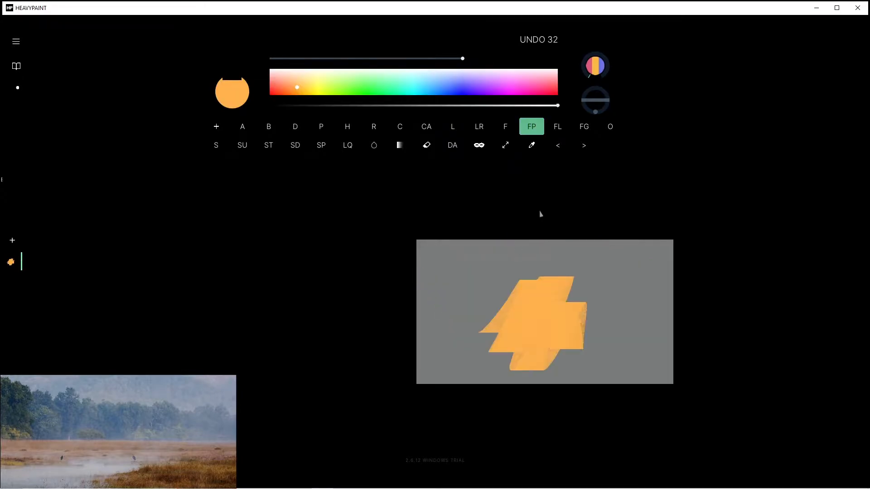
Compare textured Fill Lasso shapes with solid Fill Stretch shapes around the central orange shape.
{"action": "left_click", "coordinate": [560, 130]}
{"action": "mouse_move", "coordinate": [581, 299]}
{"action": "left_mouse_down"}
{"action": "mouse_move", "coordinate": [612, 269]}
{"action": "mouse_move", "coordinate": [589, 252]}
{"action": "mouse_move", "coordinate": [617, 290]}
{"action": "mouse_move", "coordinate": [492, 274]}
{"action": "mouse_move", "coordinate": [442, 336]}
{"action": "mouse_move", "coordinate": [451, 365]}
{"action": "mouse_move", "coordinate": [471, 383]}
{"action": "mouse_move", "coordinate": [453, 270]}
{"action": "mouse_move", "coordinate": [485, 272]}
{"action": "mouse_move", "coordinate": [522, 245]}
{"action": "mouse_move", "coordinate": [517, 272]}
{"action": "left_mouse_up"}
{"action": "left_click", "coordinate": [505, 127]}
{"action": "mouse_move", "coordinate": [476, 292]}
{"action": "left_mouse_down"}
{"action": "mouse_move", "coordinate": [428, 354]}
{"action": "mouse_move", "coordinate": [480, 335]}
{"action": "left_mouse_up"}
{"action": "mouse_move", "coordinate": [555, 334]}
{"action": "left_mouse_down"}
{"action": "mouse_move", "coordinate": [648, 329]}
{"action": "mouse_move", "coordinate": [661, 317]}
{"action": "mouse_move", "coordinate": [613, 332]}
{"action": "mouse_move", "coordinate": [557, 242]}
{"action": "left_mouse_up"}
{"action": "left_click", "coordinate": [521, 129]}
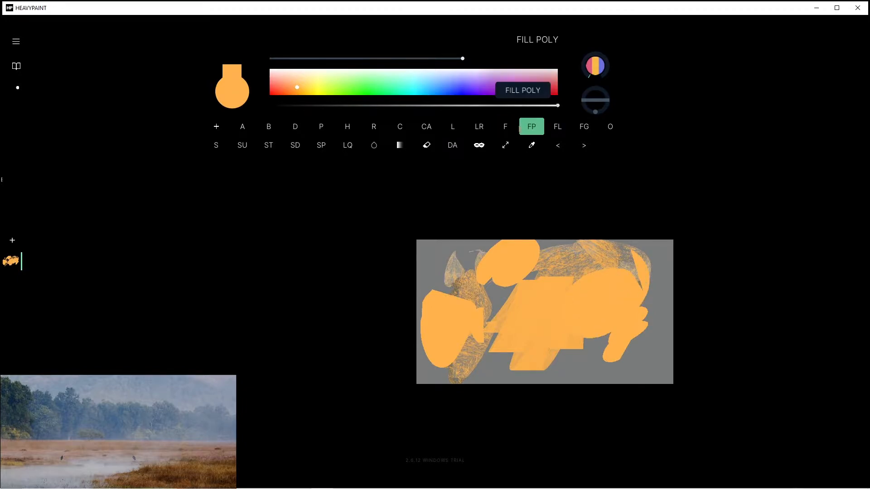
{"action": "left_click", "coordinate": [557, 127]}
{"action": "mouse_move", "coordinate": [635, 254]}
{"action": "left_mouse_down"}
{"action": "mouse_move", "coordinate": [553, 272]}
{"action": "mouse_move", "coordinate": [609, 399]}
{"action": "mouse_move", "coordinate": [648, 353]}
{"action": "mouse_move", "coordinate": [634, 256]}
{"action": "mouse_move", "coordinate": [653, 326]}
{"action": "mouse_move", "coordinate": [583, 354]}
{"action": "mouse_move", "coordinate": [560, 376]}
{"action": "left_mouse_up"}
Set the Fill Lasso texture to the plain solid square and fill flat orange shapes along the canvas's lower part.
{"action": "left_click", "coordinate": [559, 127]}
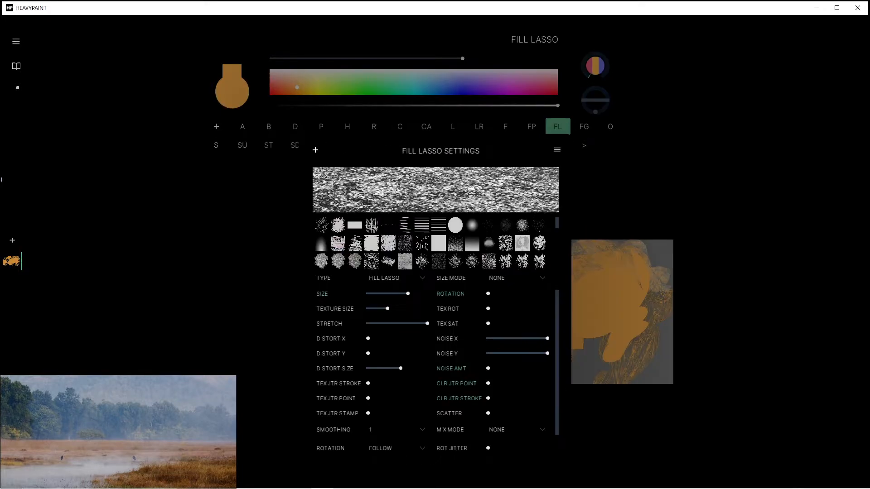
{"action": "left_click", "coordinate": [439, 251]}
{"action": "left_click", "coordinate": [694, 284]}
{"action": "mouse_move", "coordinate": [551, 353]}
{"action": "left_mouse_down"}
{"action": "mouse_move", "coordinate": [602, 331]}
{"action": "mouse_move", "coordinate": [551, 352]}
{"action": "mouse_move", "coordinate": [632, 374]}
{"action": "mouse_move", "coordinate": [626, 324]}
{"action": "mouse_move", "coordinate": [659, 337]}
{"action": "mouse_move", "coordinate": [630, 279]}
{"action": "left_mouse_up"}
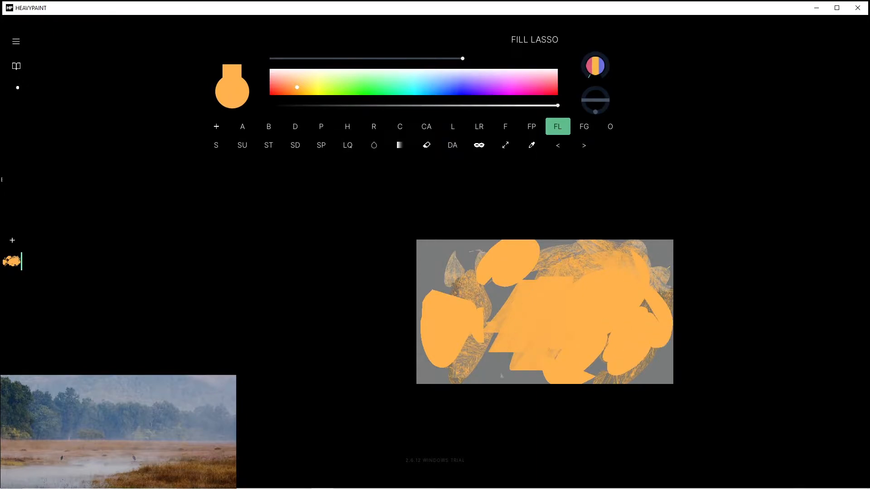
{"action": "left_click_drag", "start_coordinate": [495, 376], "coordinate": [476, 350]}
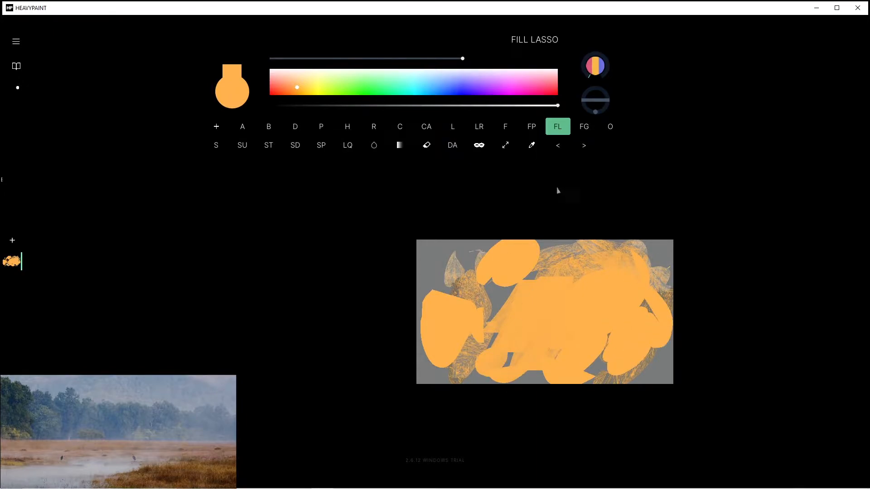
Test Fill Gradient with soft orange fills in the canvas's upper-left corner, undoing between tries.
{"action": "left_click", "coordinate": [583, 130]}
{"action": "mouse_move", "coordinate": [480, 259]}
{"action": "left_mouse_down"}
{"action": "mouse_move", "coordinate": [463, 249]}
{"action": "mouse_move", "coordinate": [400, 292]}
{"action": "left_mouse_up"}
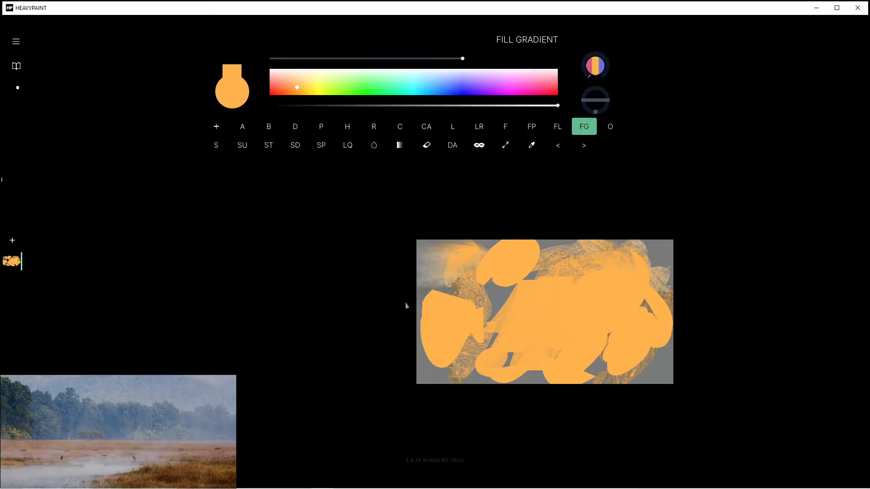
{"action": "key", "text": "ctrl+z"}
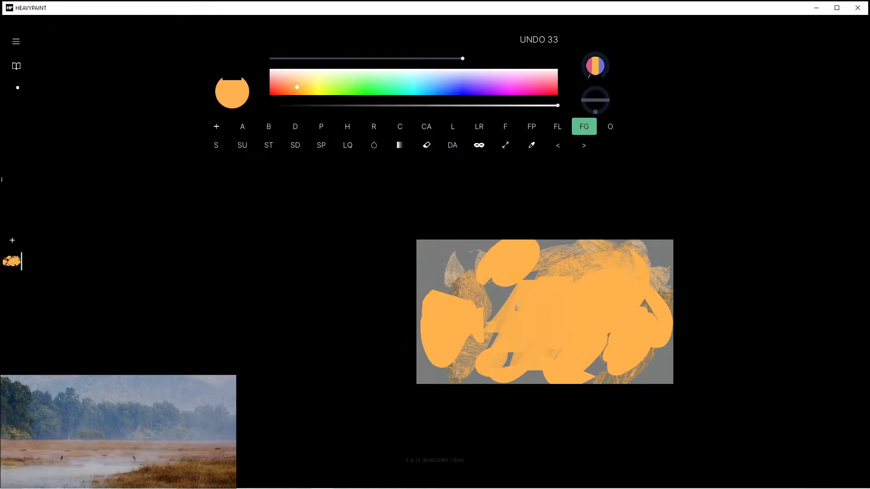
{"action": "key", "text": "ctrl+z"}
{"action": "key", "text": "ctrl+z"}
{"action": "key", "text": "ctrl+z"}
{"action": "key", "text": "ctrl+z"}
{"action": "key", "text": "ctrl+z"}
{"action": "key", "text": "ctrl+z"}
{"action": "key", "text": "ctrl+z"}
{"action": "mouse_move", "coordinate": [460, 224]}
{"action": "left_mouse_down"}
{"action": "mouse_move", "coordinate": [381, 286]}
{"action": "mouse_move", "coordinate": [481, 387]}
{"action": "mouse_move", "coordinate": [477, 265]}
{"action": "left_mouse_up"}
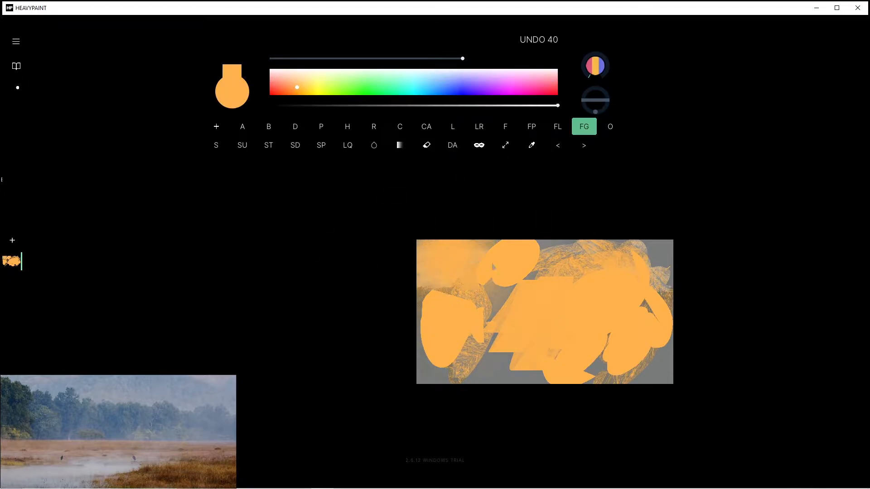
Undo all the remaining test fills until the canvas is empty.
{"action": "key", "text": "ctrl+z"}
{"action": "key", "text": "ctrl+z"}
{"action": "key", "text": "ctrl+z"}
{"action": "key", "text": "ctrl+z"}
{"action": "key", "text": "ctrl+z"}
{"action": "key", "text": "ctrl+z"}
{"action": "key", "text": "ctrl+z"}
{"action": "key", "text": "ctrl+z"}
{"action": "key", "text": "ctrl+z"}
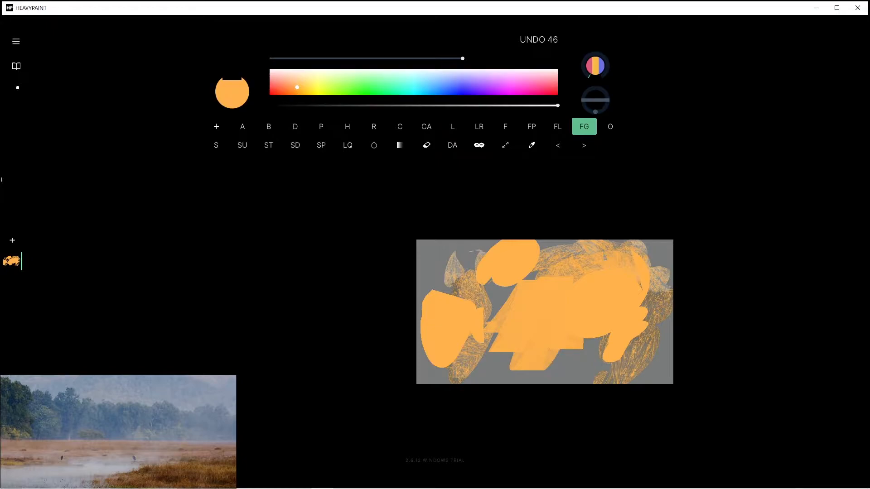
{"action": "key", "text": "ctrl+z"}
{"action": "key", "text": "ctrl+z"}
{"action": "key", "text": "ctrl+z"}
{"action": "key", "text": "ctrl+z"}
{"action": "key", "text": "ctrl+z"}
{"action": "key", "text": "ctrl+z"}
{"action": "key", "text": "ctrl+z"}
{"action": "key", "text": "ctrl+z"}
{"action": "key", "text": "ctrl+z"}
{"action": "key", "text": "ctrl+z"}
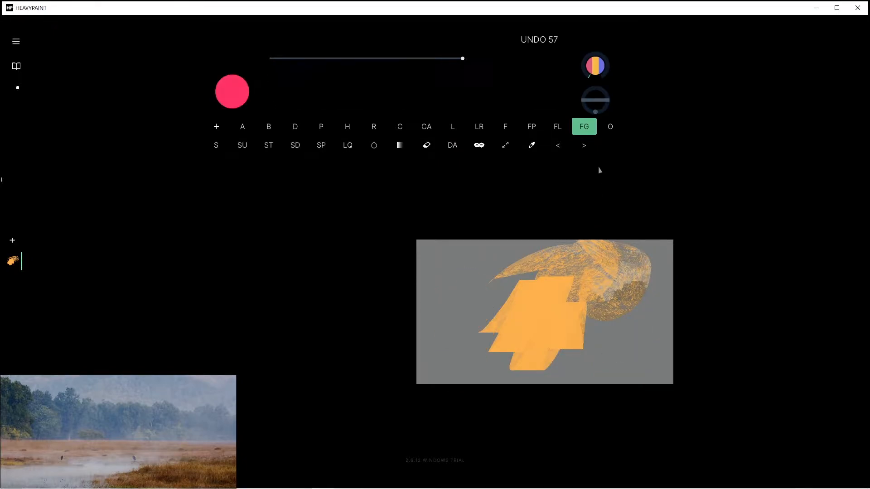
{"action": "key", "text": "ctrl+z"}
{"action": "key", "text": "ctrl+z"}
{"action": "key", "text": "ctrl+z"}
{"action": "key", "text": "ctrl+z"}
Select the Charcoal brush and paint broad slanted orange strokes across the canvas.
{"action": "left_click", "coordinate": [610, 127]}
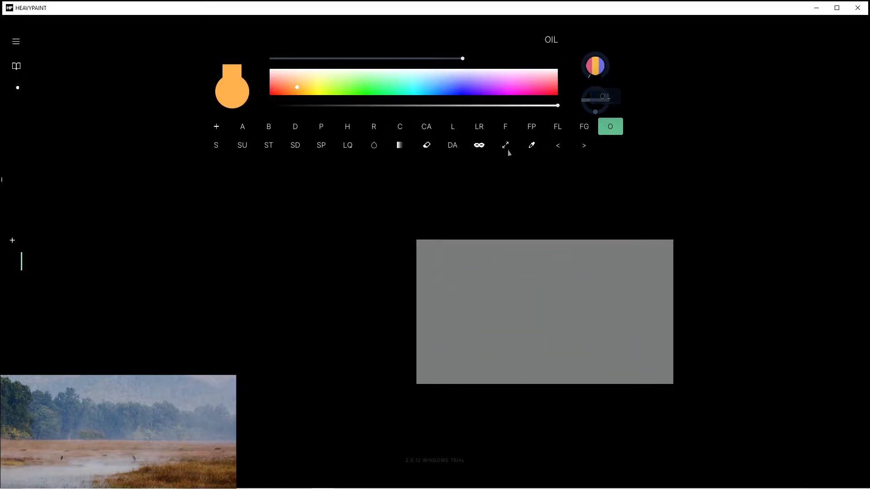
{"action": "left_click", "coordinate": [425, 127]}
{"action": "left_click", "coordinate": [426, 128]}
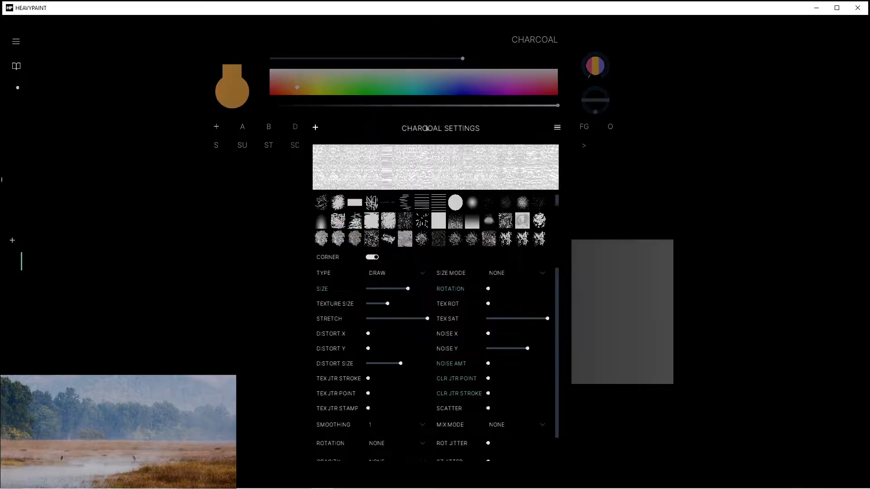
{"action": "left_click", "coordinate": [647, 99]}
{"action": "mouse_move", "coordinate": [539, 299]}
{"action": "left_mouse_down"}
{"action": "mouse_move", "coordinate": [499, 353]}
{"action": "mouse_move", "coordinate": [531, 285]}
{"action": "mouse_move", "coordinate": [484, 363]}
{"action": "left_mouse_up"}
{"action": "left_click_drag", "start_coordinate": [464, 266], "coordinate": [453, 365]}
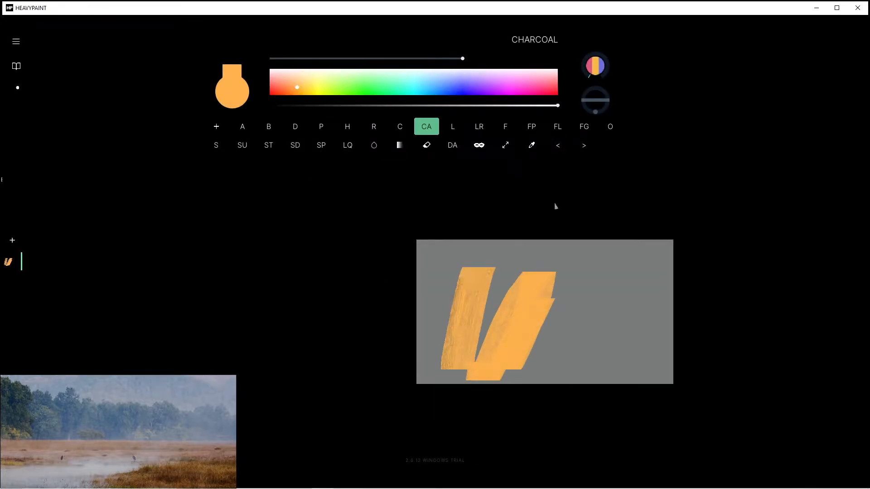
{"action": "mouse_move", "coordinate": [579, 261]}
{"action": "left_mouse_down"}
{"action": "mouse_move", "coordinate": [554, 315]}
{"action": "mouse_move", "coordinate": [614, 297]}
{"action": "left_mouse_up"}
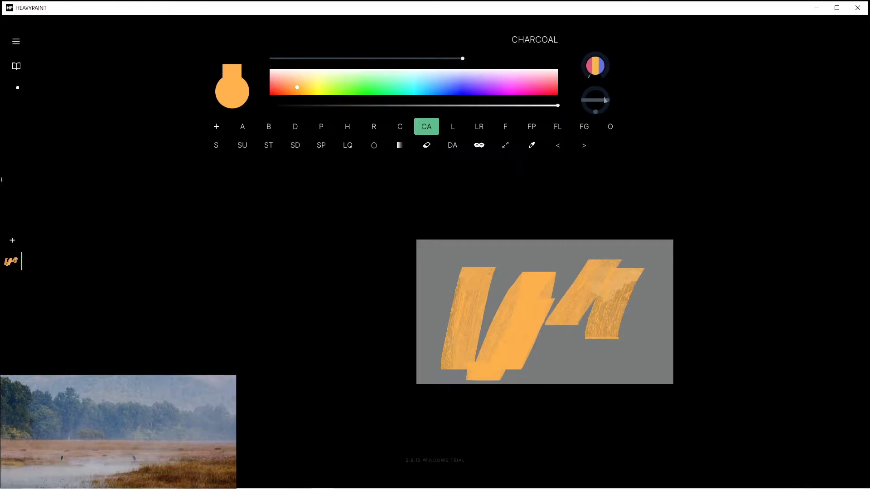
Rotate the Charcoal brush tip to a vertical angle and paint crossing strokes in the canvas's lower-right area.
{"action": "mouse_move", "coordinate": [596, 110]}
{"action": "left_mouse_down"}
{"action": "mouse_move", "coordinate": [573, 112]}
{"action": "mouse_move", "coordinate": [569, 103]}
{"action": "left_mouse_up"}
{"action": "mouse_move", "coordinate": [579, 360]}
{"action": "left_mouse_down"}
{"action": "mouse_move", "coordinate": [532, 382]}
{"action": "mouse_move", "coordinate": [518, 378]}
{"action": "mouse_move", "coordinate": [639, 353]}
{"action": "left_mouse_up"}
{"action": "left_click_drag", "start_coordinate": [664, 295], "coordinate": [639, 310]}
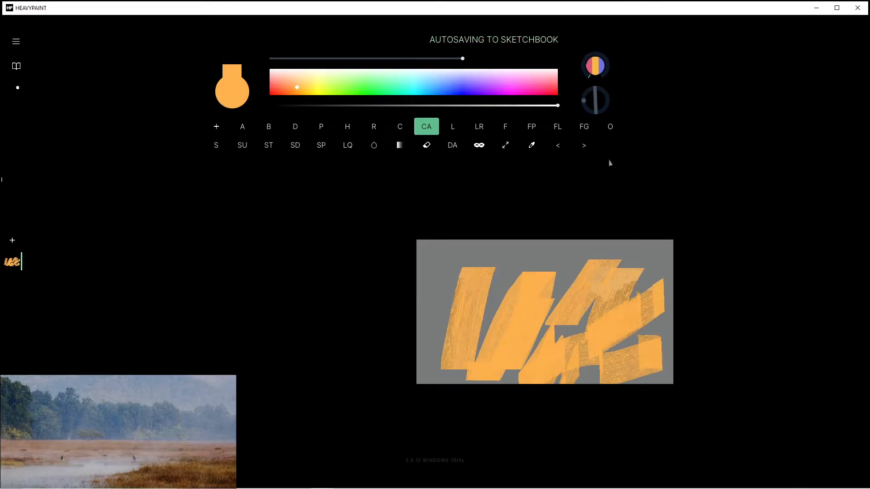
Examine the Charcoal brush's settings and close them without changing anything.
{"action": "left_click", "coordinate": [428, 130]}
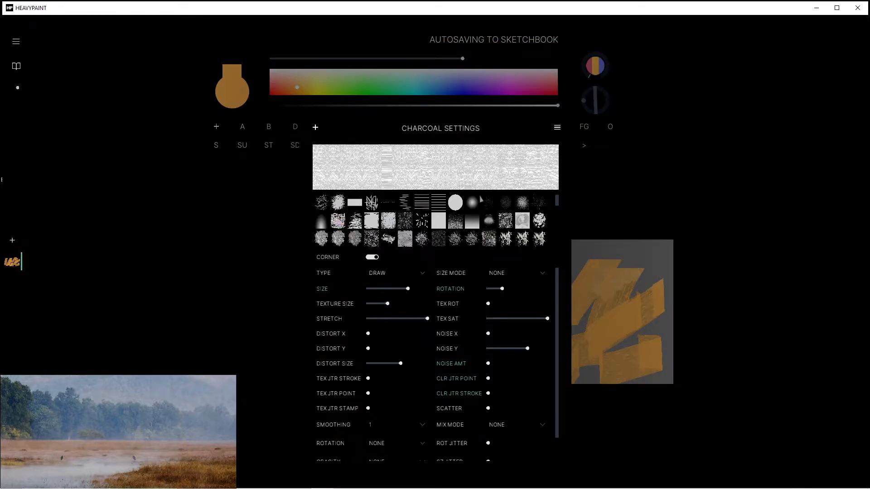
{"action": "scroll", "coordinate": [558, 286], "scroll_direction": "down", "scroll_amount": 1}
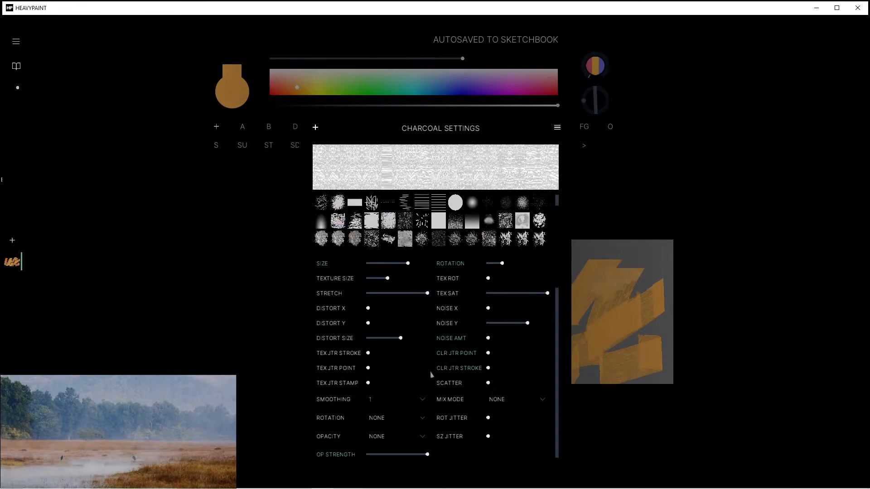
{"action": "left_click", "coordinate": [665, 193]}
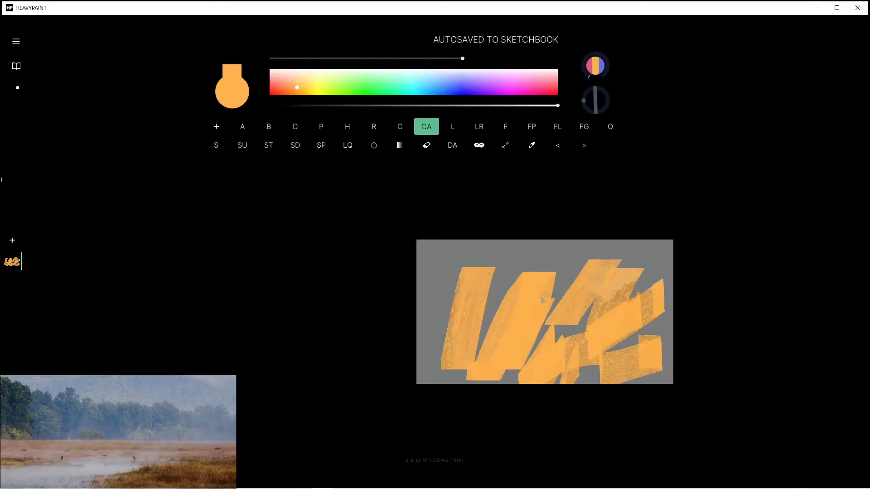
Paint orange Charcoal strokes across the canvas's upper-left area and reset the brush rotation to 0.
{"action": "mouse_move", "coordinate": [476, 255]}
{"action": "left_mouse_down"}
{"action": "mouse_move", "coordinate": [454, 317]}
{"action": "mouse_move", "coordinate": [499, 324]}
{"action": "left_mouse_up"}
{"action": "left_click_drag", "start_coordinate": [590, 102], "coordinate": [601, 155]}
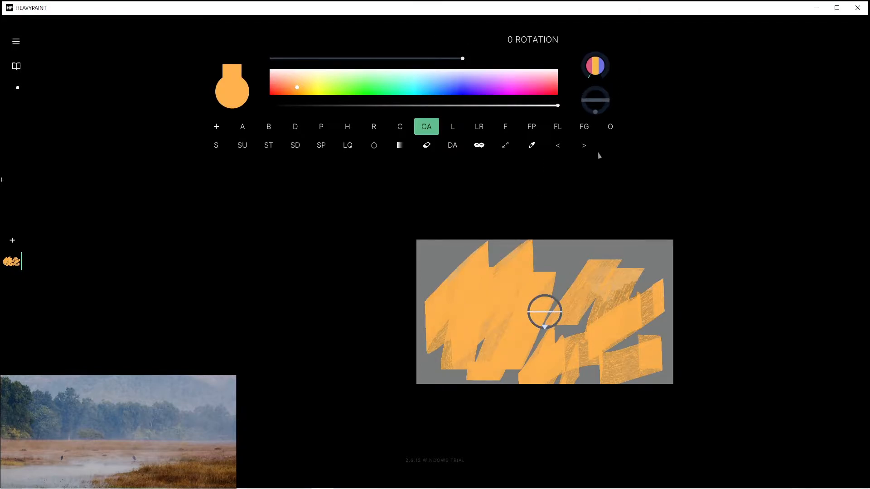
Test the Chalk brush near the canvas's upper middle and undo most of the accumulated orange test strokes.
{"action": "left_click", "coordinate": [396, 128]}
{"action": "mouse_move", "coordinate": [539, 245]}
{"action": "left_mouse_down"}
{"action": "mouse_move", "coordinate": [567, 272]}
{"action": "mouse_move", "coordinate": [558, 281]}
{"action": "left_mouse_up"}
{"action": "key", "text": "ctrl+z"}
{"action": "key", "text": "ctrl+z"}
{"action": "key", "text": "ctrl+z"}
{"action": "key", "text": "ctrl+z"}
{"action": "key", "text": "ctrl+z"}
{"action": "key", "text": "ctrl+z"}
{"action": "key", "text": "ctrl+z"}
{"action": "key", "text": "ctrl+z"}
{"action": "key", "text": "ctrl+z"}
Examine the Chalk brush's settings, including its texture, jitter and pressure options, and close them.
{"action": "left_click", "coordinate": [401, 128]}
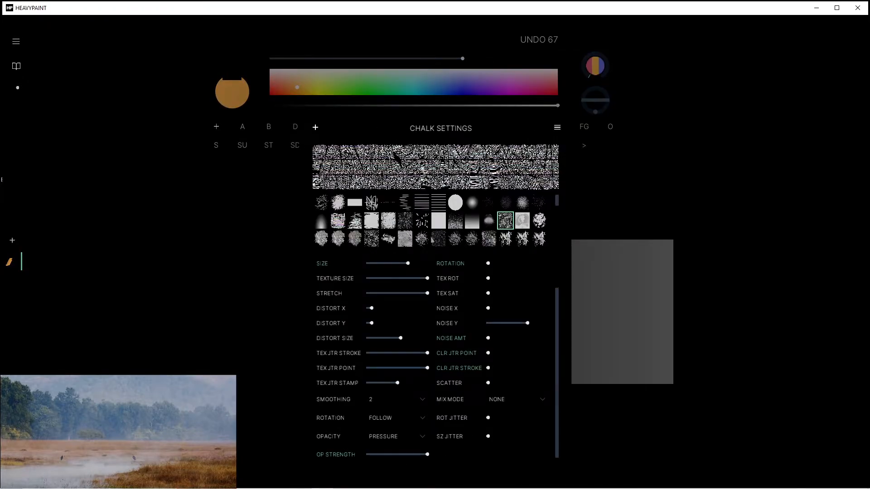
{"action": "left_click", "coordinate": [478, 235]}
{"action": "left_click", "coordinate": [591, 241]}
Test two vertical Chalk strokes and undo all remaining strokes until the canvas is empty.
{"action": "mouse_move", "coordinate": [562, 254]}
{"action": "left_mouse_down"}
{"action": "mouse_move", "coordinate": [541, 305]}
{"action": "mouse_move", "coordinate": [588, 351]}
{"action": "mouse_move", "coordinate": [619, 353]}
{"action": "mouse_move", "coordinate": [563, 361]}
{"action": "left_mouse_up"}
{"action": "mouse_move", "coordinate": [498, 281]}
{"action": "left_mouse_down"}
{"action": "mouse_move", "coordinate": [477, 230]}
{"action": "mouse_move", "coordinate": [432, 264]}
{"action": "mouse_move", "coordinate": [496, 238]}
{"action": "left_mouse_up"}
{"action": "key", "text": "ctrl+z"}
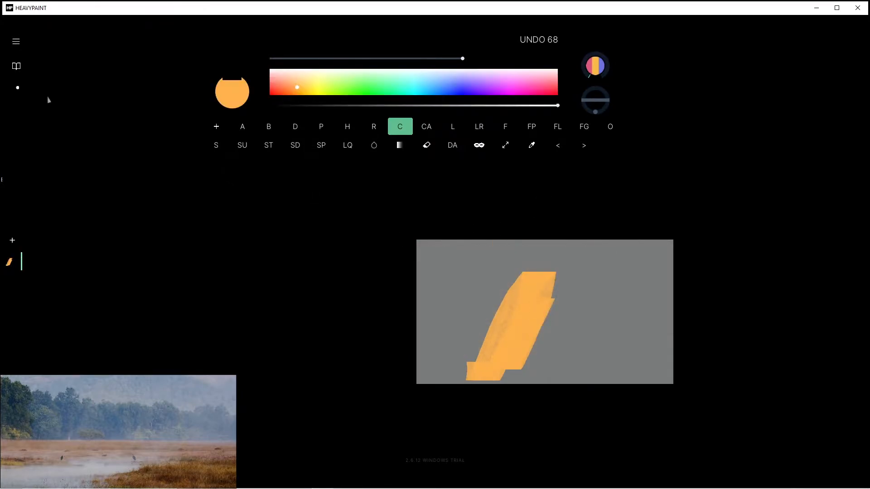
{"action": "key", "text": "ctrl+z"}
Open the sketchbook and advance to the blank new page 41.
{"action": "left_click", "coordinate": [18, 63]}
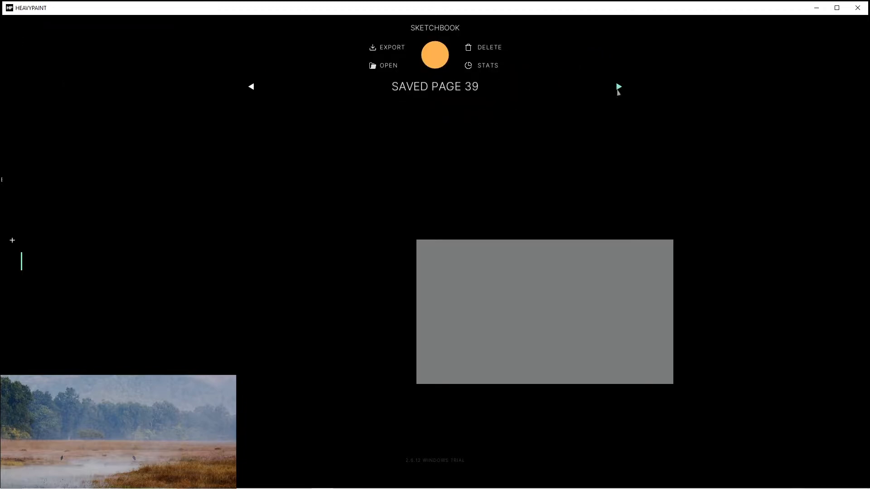
{"action": "left_click", "coordinate": [619, 87]}
{"action": "left_click", "coordinate": [616, 87]}
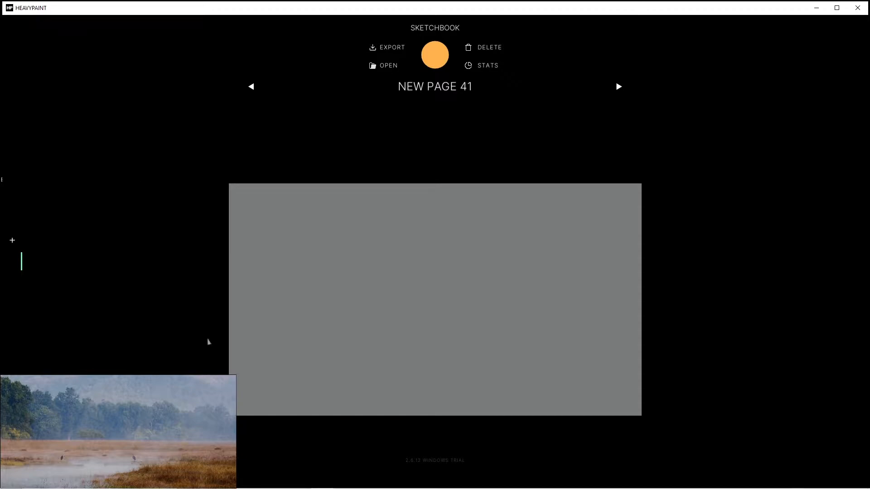
Place the reference photo beside the new page and scale the canvas to about the photo's size.
{"action": "scroll", "coordinate": [466, 254], "scroll_direction": "down", "scroll_amount": 5}
{"action": "mouse_move", "coordinate": [181, 402]}
{"action": "left_mouse_down"}
{"action": "mouse_move", "coordinate": [240, 213]}
{"action": "mouse_move", "coordinate": [255, 225]}
{"action": "left_mouse_up"}
{"action": "left_click", "coordinate": [499, 258]}
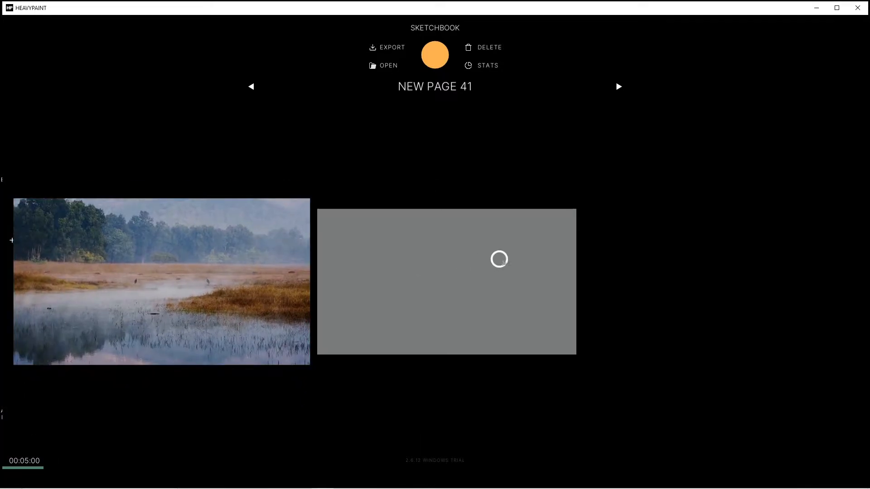
{"action": "scroll", "coordinate": [523, 275], "scroll_direction": "up", "scroll_amount": 3}
{"action": "mouse_move", "coordinate": [583, 296]}
{"action": "left_mouse_down"}
{"action": "mouse_move", "coordinate": [727, 291]}
{"action": "mouse_move", "coordinate": [717, 289]}
{"action": "left_mouse_up"}
{"action": "scroll", "coordinate": [572, 280], "scroll_direction": "up", "scroll_amount": 1}
{"action": "scroll", "coordinate": [572, 279], "scroll_direction": "down", "scroll_amount": 1}
{"action": "scroll", "coordinate": [524, 305], "scroll_direction": "up", "scroll_amount": 1}
{"action": "mouse_move", "coordinate": [217, 287]}
{"action": "left_mouse_down"}
{"action": "mouse_move", "coordinate": [302, 267]}
{"action": "mouse_move", "coordinate": [292, 281]}
{"action": "left_mouse_up"}
{"action": "left_click", "coordinate": [531, 278]}
{"action": "scroll", "coordinate": [538, 281], "scroll_direction": "up", "scroll_amount": 1}
{"action": "scroll", "coordinate": [539, 283], "scroll_direction": "up", "scroll_amount": 1}
{"action": "scroll", "coordinate": [555, 284], "scroll_direction": "down", "scroll_amount": 1}
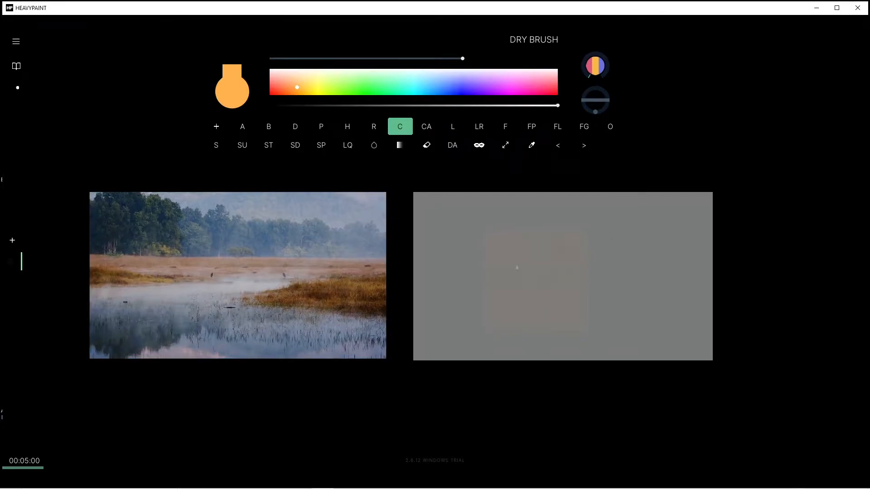
Undo the last stroke, test the Dry Brush with looping orange strokes and undo them.
{"action": "key", "text": "ctrl+z"}
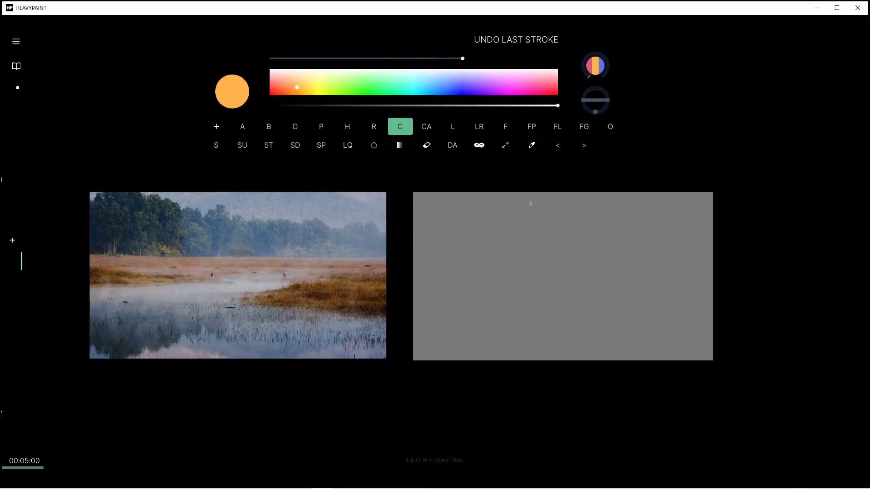
{"action": "left_click", "coordinate": [294, 128]}
{"action": "mouse_move", "coordinate": [570, 212]}
{"action": "left_mouse_down"}
{"action": "mouse_move", "coordinate": [573, 254]}
{"action": "mouse_move", "coordinate": [653, 274]}
{"action": "mouse_move", "coordinate": [499, 229]}
{"action": "left_mouse_up"}
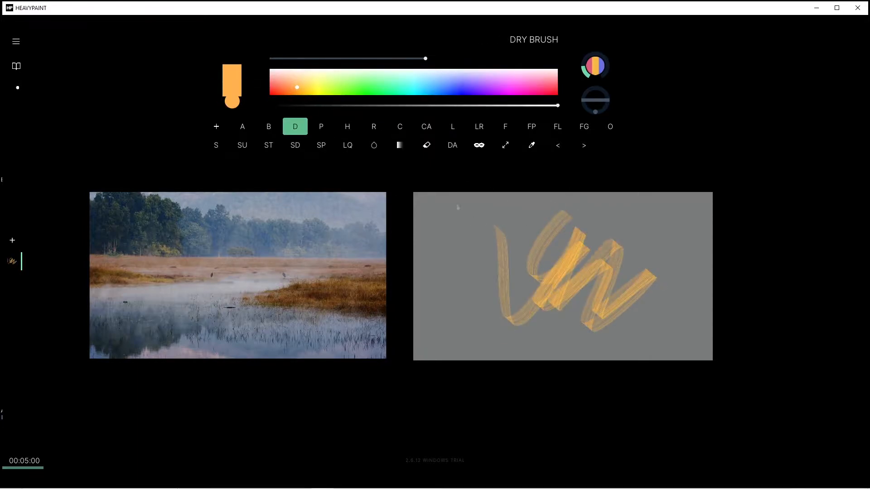
{"action": "key", "text": "ctrl+z"}
Test the P brush and the Draw tool with orange scribbles, undoing each test.
{"action": "left_click", "coordinate": [322, 127]}
{"action": "mouse_move", "coordinate": [575, 246]}
{"action": "left_mouse_down"}
{"action": "mouse_move", "coordinate": [557, 325]}
{"action": "mouse_move", "coordinate": [605, 256]}
{"action": "mouse_move", "coordinate": [426, 235]}
{"action": "left_mouse_up"}
{"action": "key", "text": "ctrl+z"}
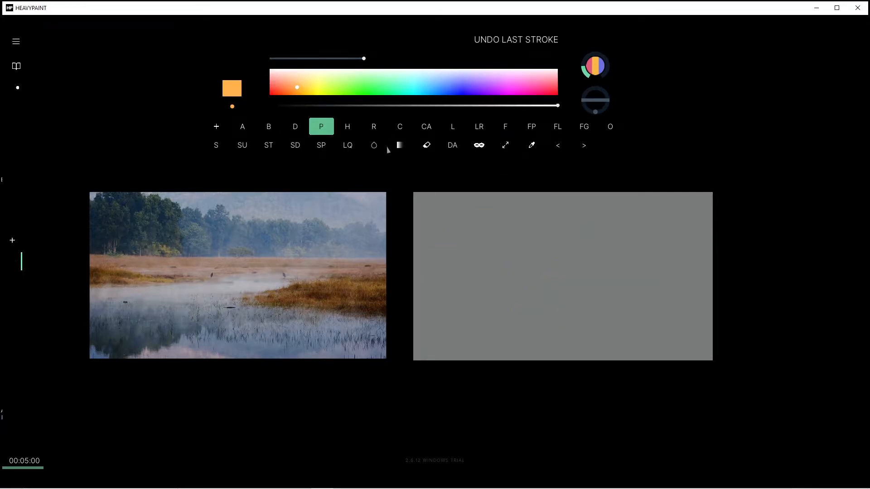
{"action": "left_click", "coordinate": [452, 146]}
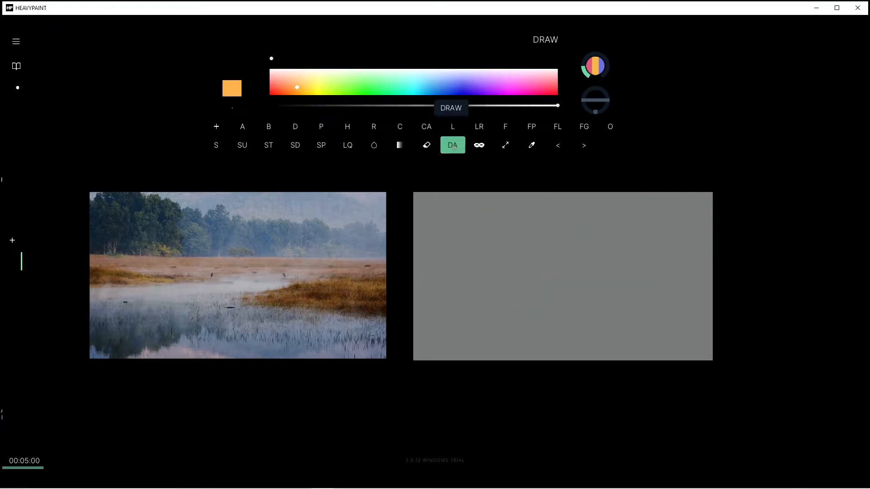
{"action": "left_click_drag", "start_coordinate": [602, 239], "coordinate": [602, 277]}
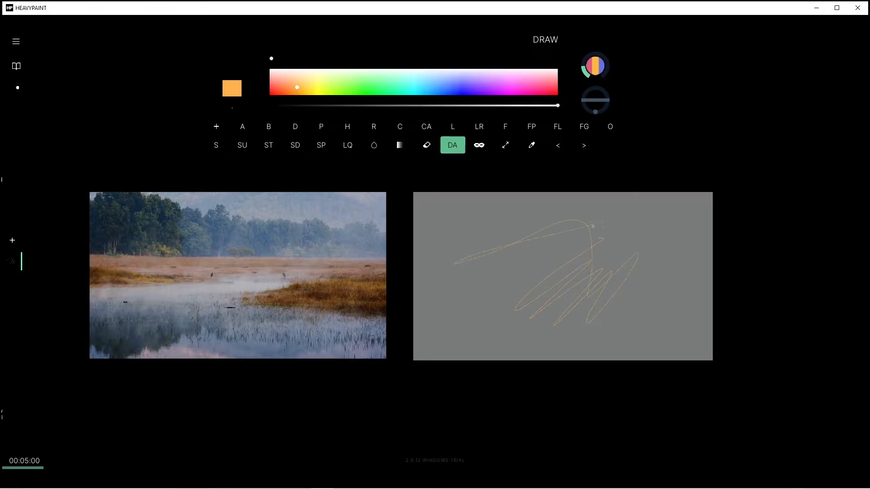
{"action": "key", "text": "ctrl+z"}
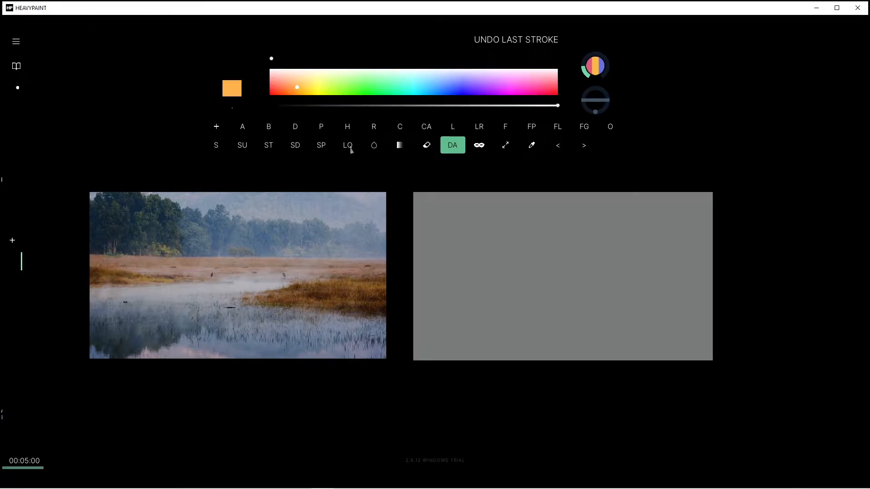
Select the Rect tool and draw several striped orange rectangles of different sizes across the canvas.
{"action": "left_click", "coordinate": [374, 127]}
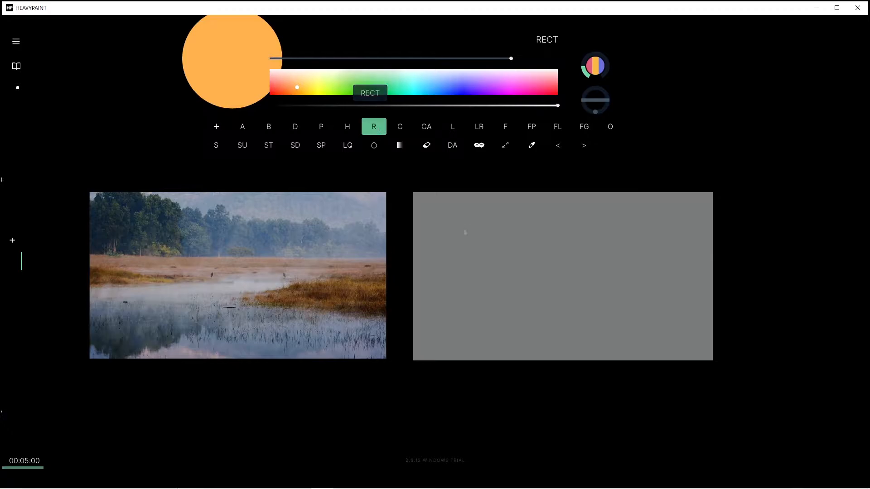
{"action": "left_click", "coordinate": [374, 128]}
{"action": "left_click", "coordinate": [439, 220]}
{"action": "left_click_drag", "start_coordinate": [607, 259], "coordinate": [646, 291]}
{"action": "left_click_drag", "start_coordinate": [540, 245], "coordinate": [545, 261]}
{"action": "left_click_drag", "start_coordinate": [486, 258], "coordinate": [503, 327]}
{"action": "mouse_move", "coordinate": [523, 293]}
{"action": "left_mouse_down"}
{"action": "mouse_move", "coordinate": [575, 302]}
{"action": "mouse_move", "coordinate": [514, 246]}
{"action": "left_mouse_up"}
{"action": "left_click_drag", "start_coordinate": [453, 239], "coordinate": [505, 247]}
{"action": "left_click_drag", "start_coordinate": [440, 236], "coordinate": [452, 278]}
{"action": "left_click_drag", "start_coordinate": [470, 269], "coordinate": [473, 280]}
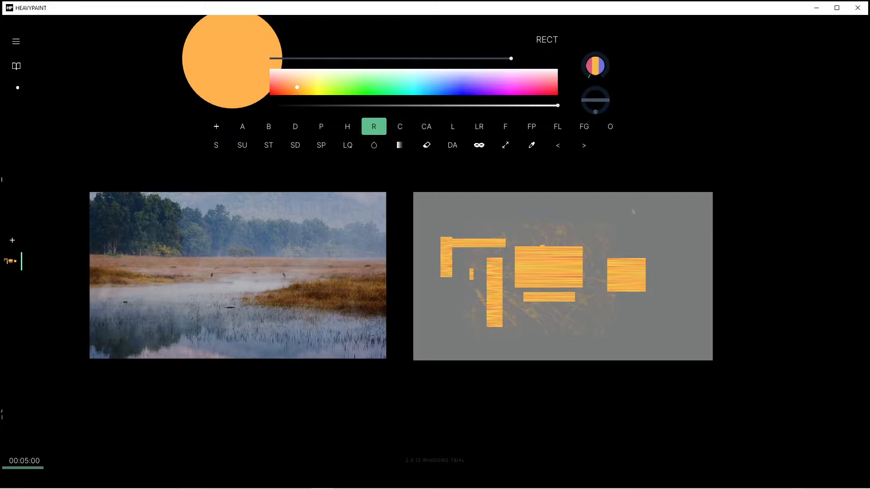
Draw four solid orange rectangles over the canvas's upper middle and left area with the Rect tool.
{"action": "left_click_drag", "start_coordinate": [566, 229], "coordinate": [608, 262]}
{"action": "left_click_drag", "start_coordinate": [521, 207], "coordinate": [592, 243]}
{"action": "left_click_drag", "start_coordinate": [480, 235], "coordinate": [516, 261]}
{"action": "left_click_drag", "start_coordinate": [424, 264], "coordinate": [434, 278]}
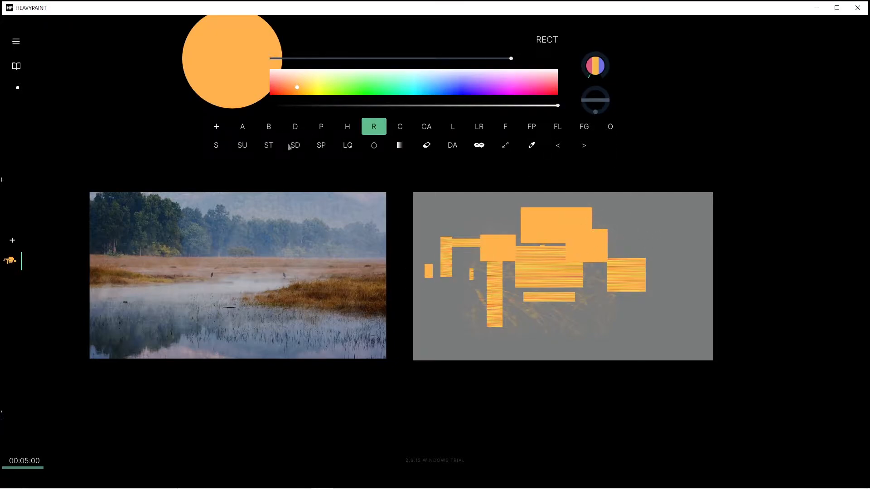
Smear the central orange rectangles with Smudge Pastel and soften their right side with Smudge Dry.
{"action": "left_click", "coordinate": [322, 149]}
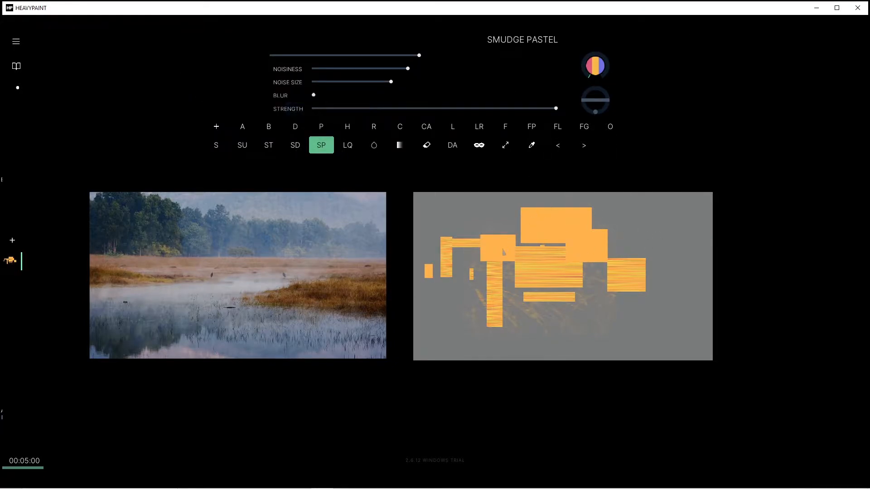
{"action": "mouse_move", "coordinate": [527, 235]}
{"action": "left_mouse_down"}
{"action": "mouse_move", "coordinate": [482, 303]}
{"action": "mouse_move", "coordinate": [530, 206]}
{"action": "mouse_move", "coordinate": [564, 204]}
{"action": "mouse_move", "coordinate": [516, 313]}
{"action": "left_mouse_up"}
{"action": "left_click", "coordinate": [296, 149]}
{"action": "mouse_move", "coordinate": [596, 263]}
{"action": "left_mouse_down"}
{"action": "mouse_move", "coordinate": [585, 270]}
{"action": "mouse_move", "coordinate": [577, 243]}
{"action": "mouse_move", "coordinate": [598, 229]}
{"action": "mouse_move", "coordinate": [605, 295]}
{"action": "mouse_move", "coordinate": [617, 277]}
{"action": "left_mouse_up"}
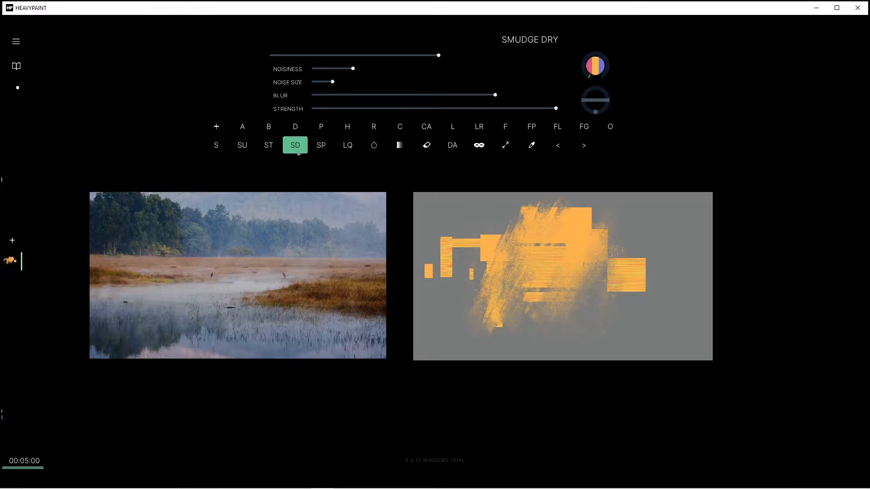
Smear the left-hand rectangles diagonally with the ST smudge brush and select the SU Smudge brush.
{"action": "left_click", "coordinate": [269, 145]}
{"action": "mouse_move", "coordinate": [505, 233]}
{"action": "left_mouse_down"}
{"action": "mouse_move", "coordinate": [470, 276]}
{"action": "mouse_move", "coordinate": [481, 258]}
{"action": "mouse_move", "coordinate": [447, 267]}
{"action": "mouse_move", "coordinate": [473, 272]}
{"action": "mouse_move", "coordinate": [428, 281]}
{"action": "mouse_move", "coordinate": [431, 329]}
{"action": "left_mouse_up"}
{"action": "left_click", "coordinate": [243, 145]}
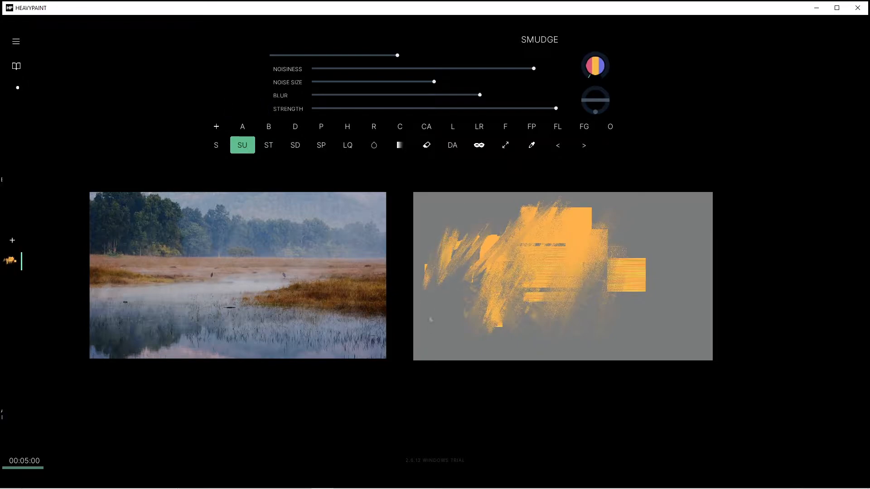
Test the S brush over the canvas's middle and right side, undoing between tries, and smudge the orange paint.
{"action": "left_click", "coordinate": [217, 146]}
{"action": "mouse_move", "coordinate": [586, 232]}
{"action": "left_mouse_down"}
{"action": "mouse_move", "coordinate": [567, 281]}
{"action": "mouse_move", "coordinate": [526, 317]}
{"action": "left_mouse_up"}
{"action": "key", "text": "ctrl+z"}
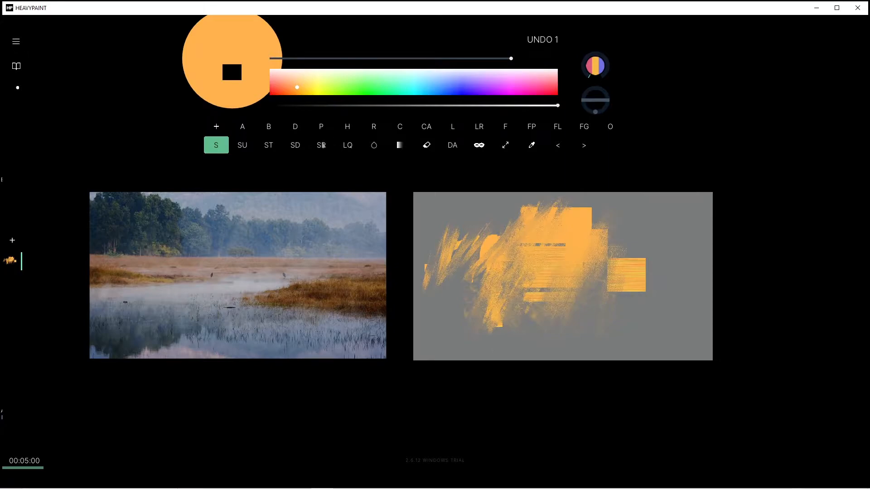
{"action": "left_click_drag", "start_coordinate": [562, 261], "coordinate": [622, 194]}
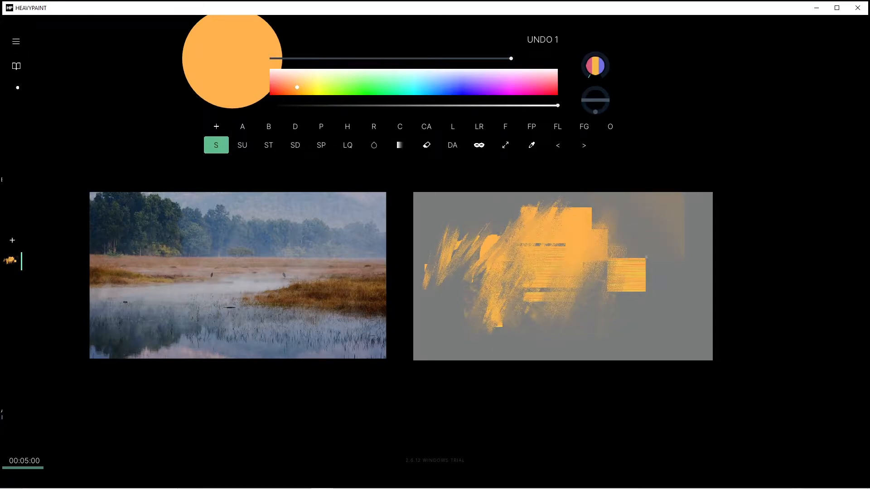
{"action": "left_click_drag", "start_coordinate": [643, 240], "coordinate": [571, 312]}
{"action": "key", "text": "ctrl+z"}
{"action": "mouse_move", "coordinate": [575, 283]}
{"action": "left_mouse_down"}
{"action": "mouse_move", "coordinate": [629, 267]}
{"action": "mouse_move", "coordinate": [535, 274]}
{"action": "mouse_move", "coordinate": [502, 252]}
{"action": "left_mouse_up"}
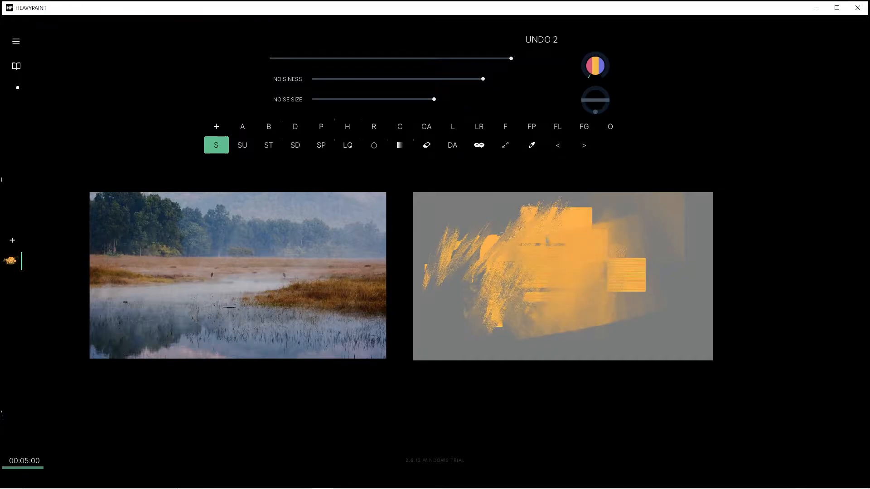
Paint scattered orange marks over the canvas's left half with the Oil brush and smudge and blur them together.
{"action": "left_click", "coordinate": [614, 125]}
{"action": "mouse_move", "coordinate": [481, 265]}
{"action": "left_mouse_down"}
{"action": "mouse_move", "coordinate": [449, 254]}
{"action": "mouse_move", "coordinate": [458, 322]}
{"action": "mouse_move", "coordinate": [454, 313]}
{"action": "mouse_move", "coordinate": [467, 342]}
{"action": "left_mouse_up"}
{"action": "left_click", "coordinate": [610, 126]}
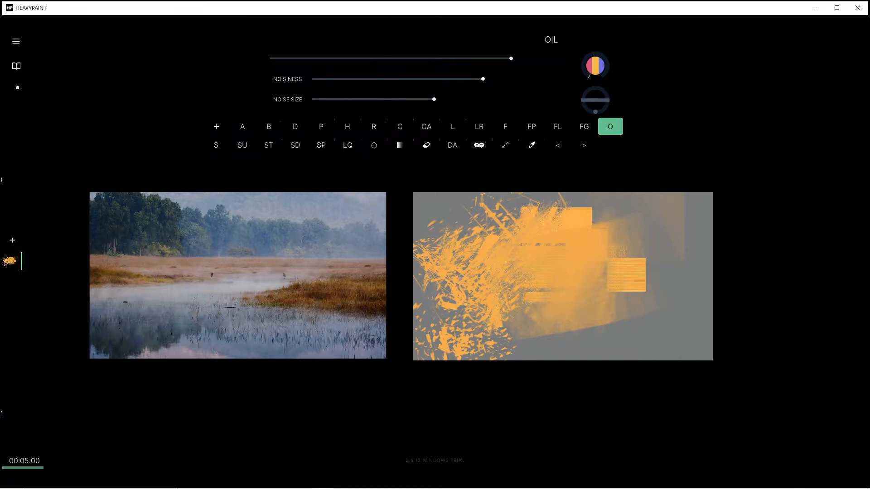
{"action": "mouse_move", "coordinate": [543, 352]}
{"action": "left_mouse_down"}
{"action": "mouse_move", "coordinate": [449, 301]}
{"action": "mouse_move", "coordinate": [471, 335]}
{"action": "left_mouse_up"}
{"action": "mouse_move", "coordinate": [563, 203]}
{"action": "left_mouse_down"}
{"action": "mouse_move", "coordinate": [578, 203]}
{"action": "mouse_move", "coordinate": [458, 242]}
{"action": "mouse_move", "coordinate": [535, 211]}
{"action": "mouse_move", "coordinate": [526, 265]}
{"action": "mouse_move", "coordinate": [481, 325]}
{"action": "mouse_move", "coordinate": [515, 316]}
{"action": "left_mouse_up"}
Bring up the Oil brush's settings for review.
{"action": "left_click", "coordinate": [610, 126]}
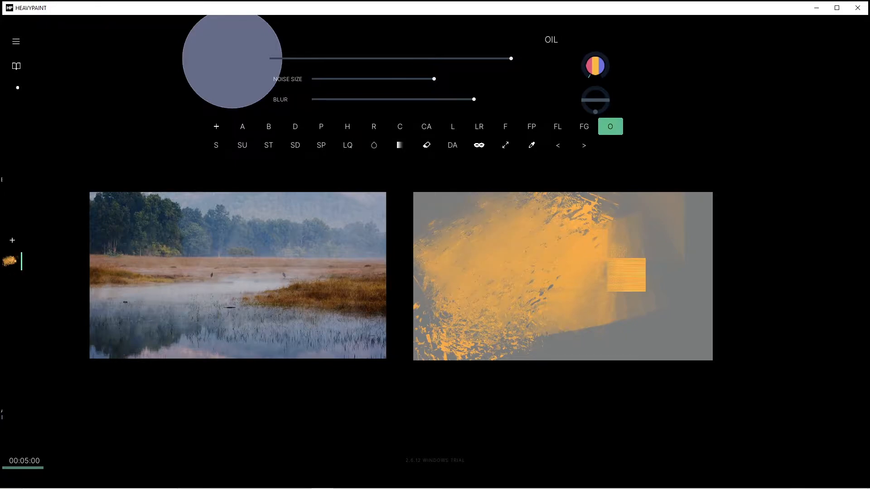
{"action": "left_click", "coordinate": [585, 128]}
{"action": "left_click", "coordinate": [614, 131]}
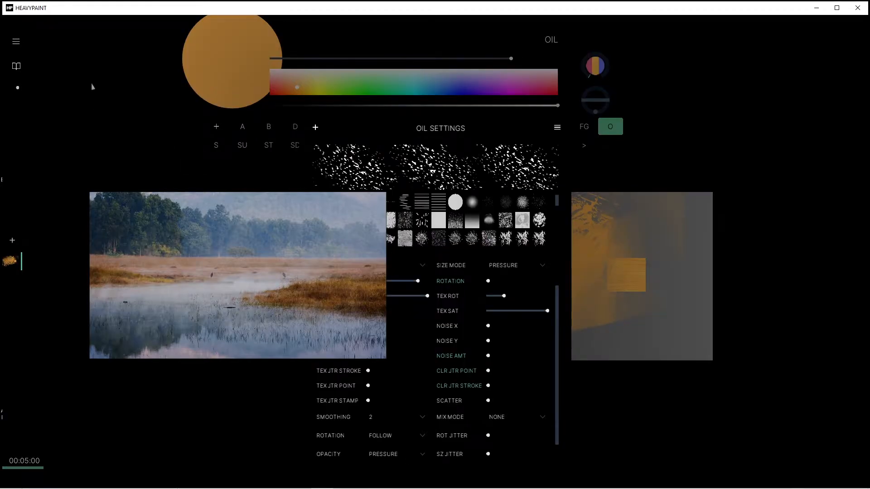
Examine the hotkeys list for the smudge, blur, mix and stencil toggles, and close it.
{"action": "left_click", "coordinate": [16, 41]}
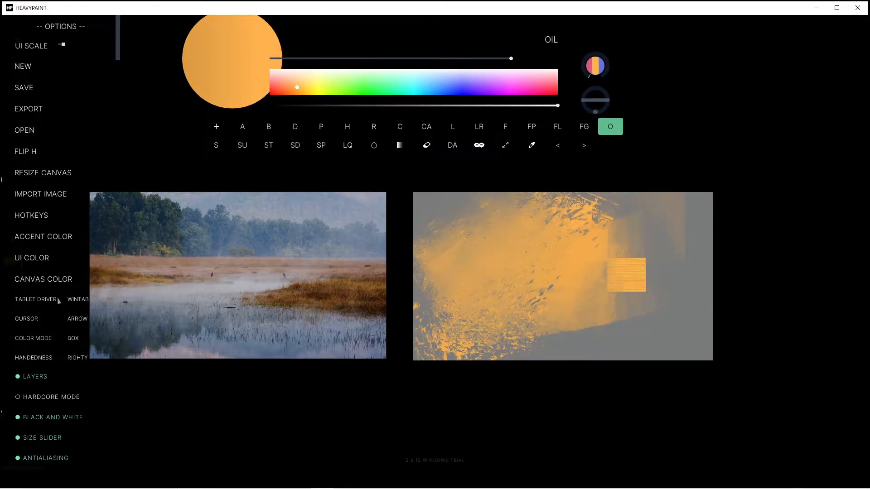
{"action": "left_click", "coordinate": [41, 213]}
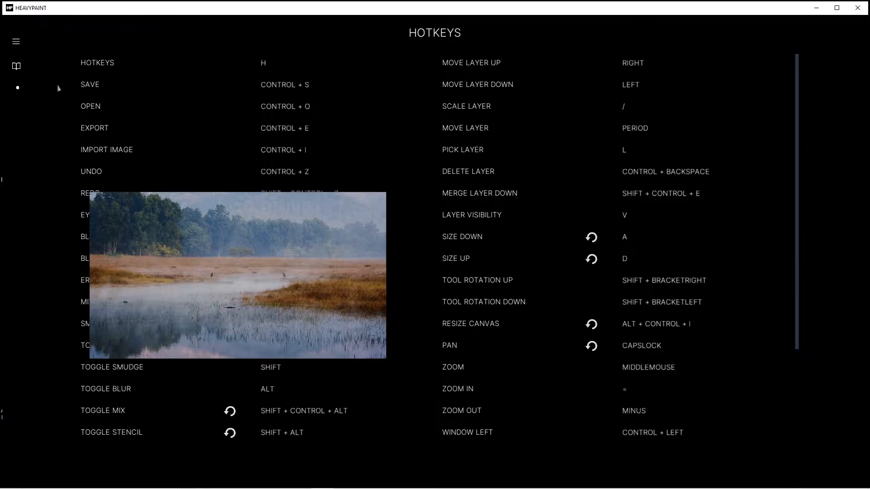
{"action": "key", "text": "h"}
Work diagonal Oil brush streaks through the orange paint at the canvas's centre using the smudge toggle.
{"action": "key", "text": "shift"}
{"action": "mouse_move", "coordinate": [577, 288]}
{"action": "left_mouse_down"}
{"action": "mouse_move", "coordinate": [589, 210]}
{"action": "mouse_move", "coordinate": [531, 241]}
{"action": "left_mouse_up"}
{"action": "key", "text": "shift"}
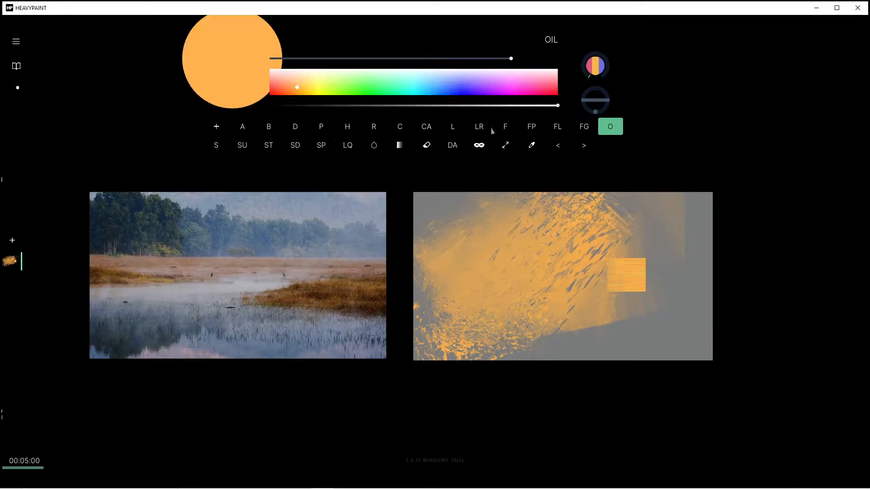
Cover the canvas's middle and lower area with broad orange Charcoal strokes and blur their upper and left edges.
{"action": "left_click", "coordinate": [506, 128]}
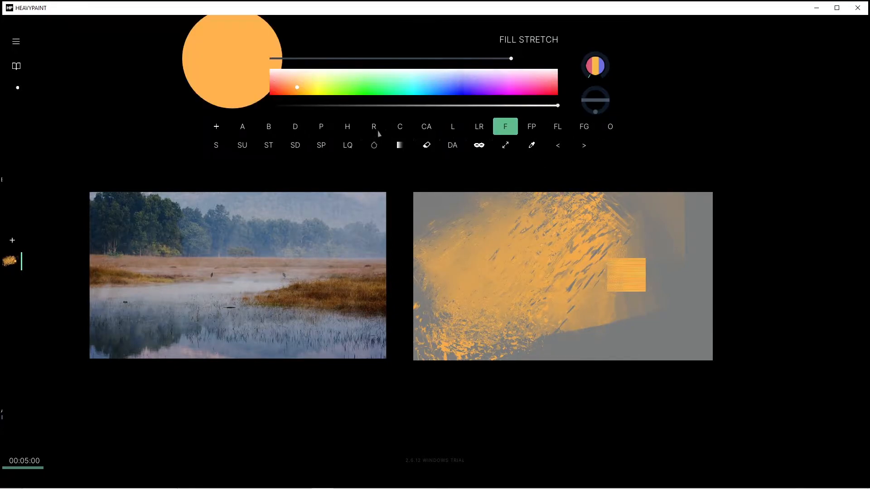
{"action": "left_click", "coordinate": [424, 128]}
{"action": "left_click", "coordinate": [425, 128]}
{"action": "mouse_move", "coordinate": [594, 247]}
{"action": "left_mouse_down"}
{"action": "mouse_move", "coordinate": [633, 223]}
{"action": "mouse_move", "coordinate": [634, 240]}
{"action": "mouse_move", "coordinate": [605, 272]}
{"action": "left_mouse_up"}
{"action": "mouse_move", "coordinate": [495, 362]}
{"action": "left_mouse_down"}
{"action": "mouse_move", "coordinate": [589, 356]}
{"action": "mouse_move", "coordinate": [648, 317]}
{"action": "mouse_move", "coordinate": [646, 272]}
{"action": "mouse_move", "coordinate": [639, 336]}
{"action": "mouse_move", "coordinate": [653, 272]}
{"action": "mouse_move", "coordinate": [707, 274]}
{"action": "mouse_move", "coordinate": [576, 308]}
{"action": "mouse_move", "coordinate": [489, 254]}
{"action": "mouse_move", "coordinate": [471, 313]}
{"action": "mouse_move", "coordinate": [630, 358]}
{"action": "left_mouse_up"}
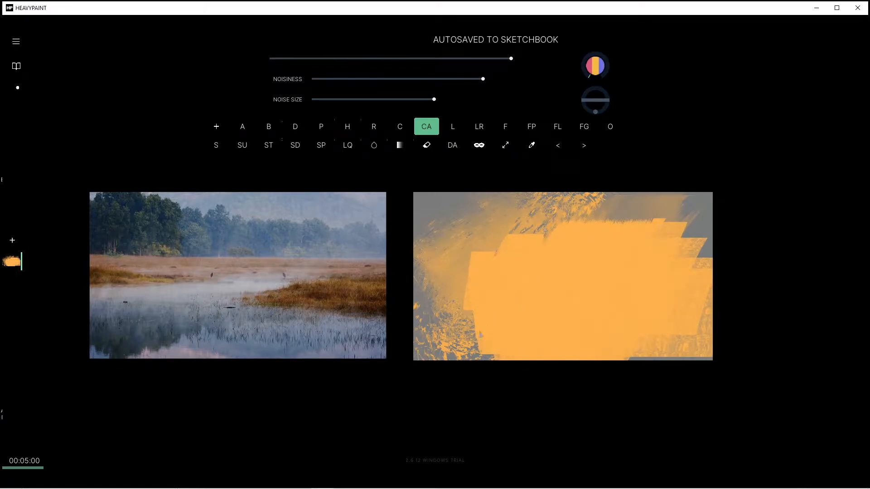
{"action": "mouse_move", "coordinate": [558, 202]}
{"action": "left_mouse_down"}
{"action": "mouse_move", "coordinate": [683, 229]}
{"action": "mouse_move", "coordinate": [698, 250]}
{"action": "mouse_move", "coordinate": [667, 193]}
{"action": "left_mouse_up"}
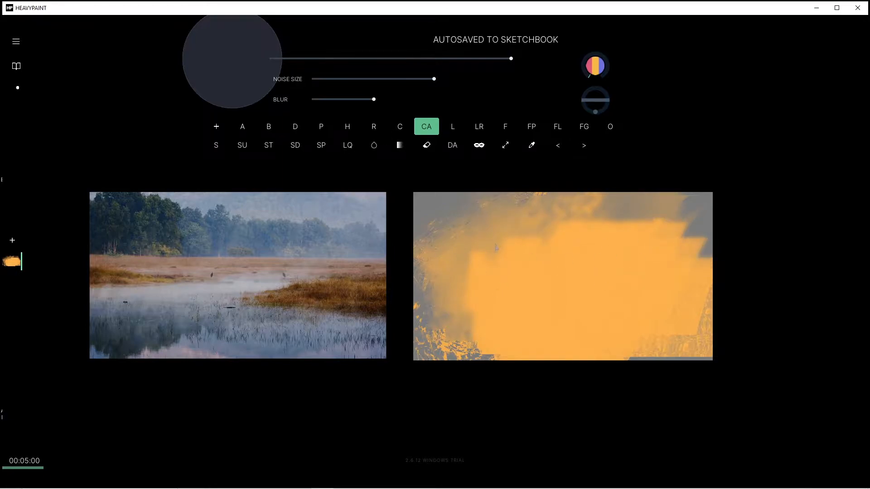
Erase most of the orange paint from the canvas with the Charcoal brush in erase mode.
{"action": "key", "text": "e"}
{"action": "mouse_move", "coordinate": [598, 222]}
{"action": "left_mouse_down"}
{"action": "mouse_move", "coordinate": [553, 229]}
{"action": "mouse_move", "coordinate": [521, 276]}
{"action": "mouse_move", "coordinate": [472, 254]}
{"action": "mouse_move", "coordinate": [481, 313]}
{"action": "mouse_move", "coordinate": [625, 254]}
{"action": "mouse_move", "coordinate": [680, 317]}
{"action": "mouse_move", "coordinate": [684, 222]}
{"action": "left_mouse_up"}
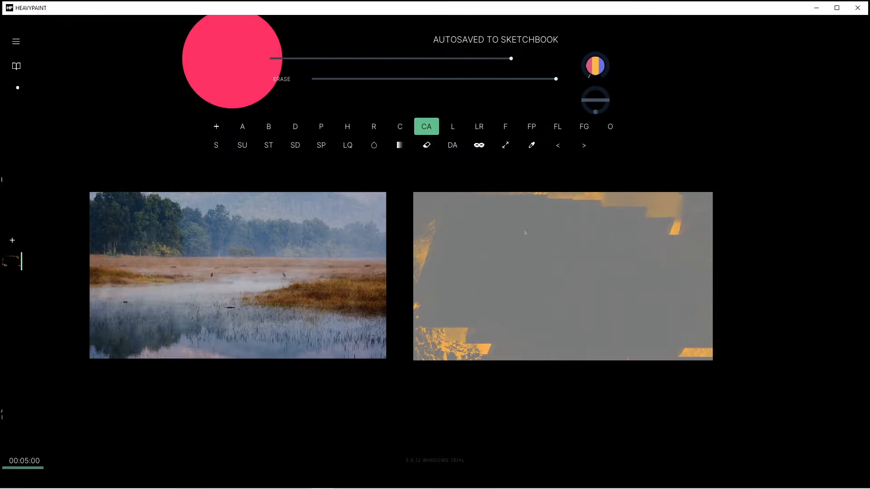
Undo the last three erase strokes and erase a stepped patch from the orange paint at the canvas's centre with Charcoal.
{"action": "key", "text": "ctrl+z"}
{"action": "key", "text": "ctrl+z"}
{"action": "key", "text": "ctrl+z"}
{"action": "mouse_move", "coordinate": [499, 247]}
{"action": "left_mouse_down"}
{"action": "mouse_move", "coordinate": [598, 247]}
{"action": "mouse_move", "coordinate": [512, 290]}
{"action": "mouse_move", "coordinate": [676, 294]}
{"action": "left_mouse_up"}
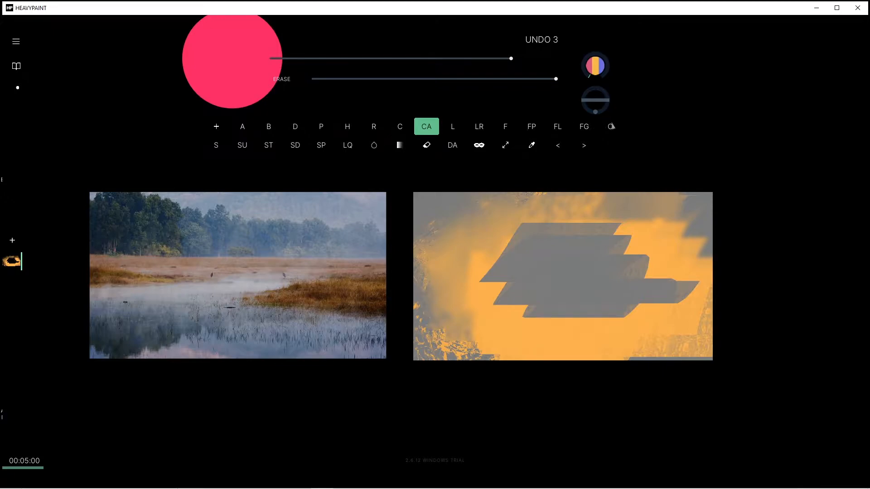
Erase diagonal streaks around the central patch with the Oil brush, try Fill Gradient erasing on the canvas's left, and turn off erase mode.
{"action": "left_click", "coordinate": [612, 126]}
{"action": "mouse_move", "coordinate": [480, 268]}
{"action": "left_mouse_down"}
{"action": "mouse_move", "coordinate": [435, 335]}
{"action": "mouse_move", "coordinate": [499, 226]}
{"action": "left_mouse_up"}
{"action": "mouse_move", "coordinate": [453, 317]}
{"action": "left_mouse_down"}
{"action": "mouse_move", "coordinate": [498, 218]}
{"action": "mouse_move", "coordinate": [453, 344]}
{"action": "mouse_move", "coordinate": [544, 208]}
{"action": "mouse_move", "coordinate": [635, 309]}
{"action": "mouse_move", "coordinate": [661, 236]}
{"action": "mouse_move", "coordinate": [676, 231]}
{"action": "mouse_move", "coordinate": [634, 272]}
{"action": "mouse_move", "coordinate": [671, 222]}
{"action": "left_mouse_up"}
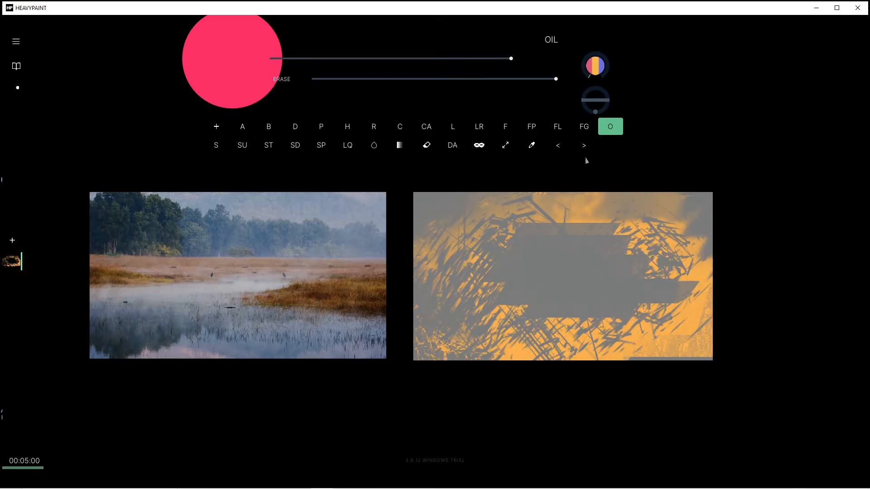
{"action": "left_click", "coordinate": [589, 126]}
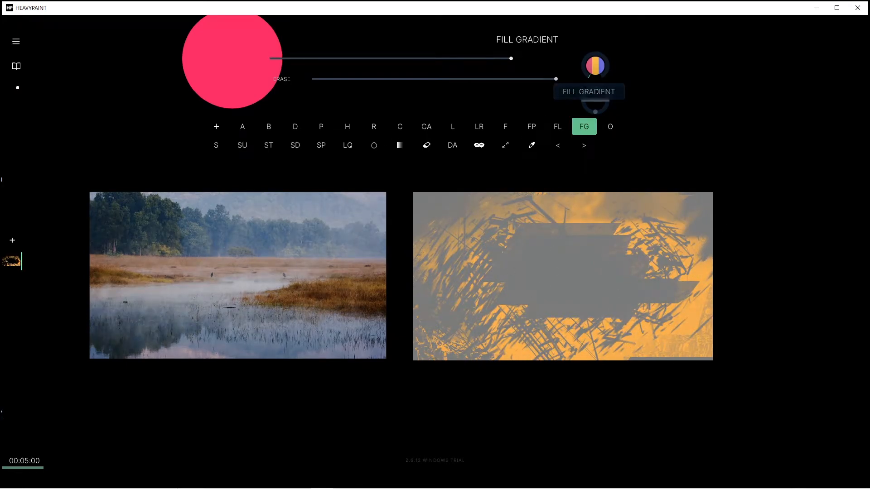
{"action": "left_click_drag", "start_coordinate": [458, 209], "coordinate": [478, 304]}
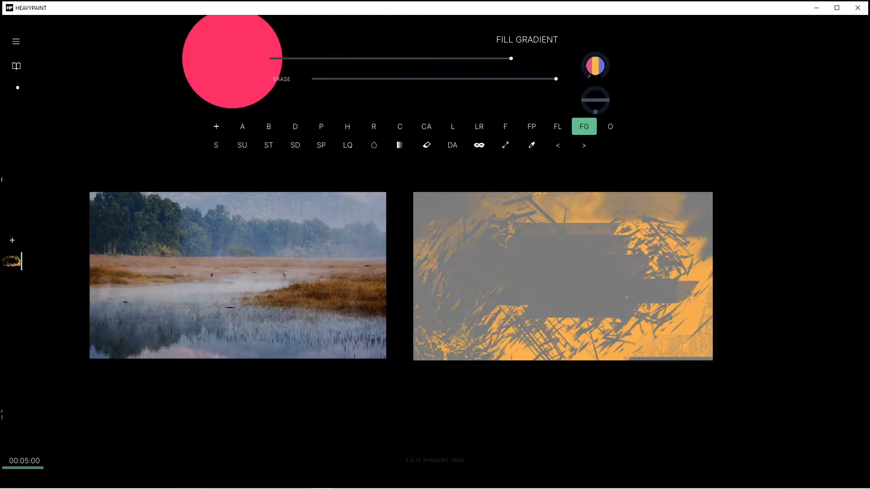
{"action": "key", "text": "e"}
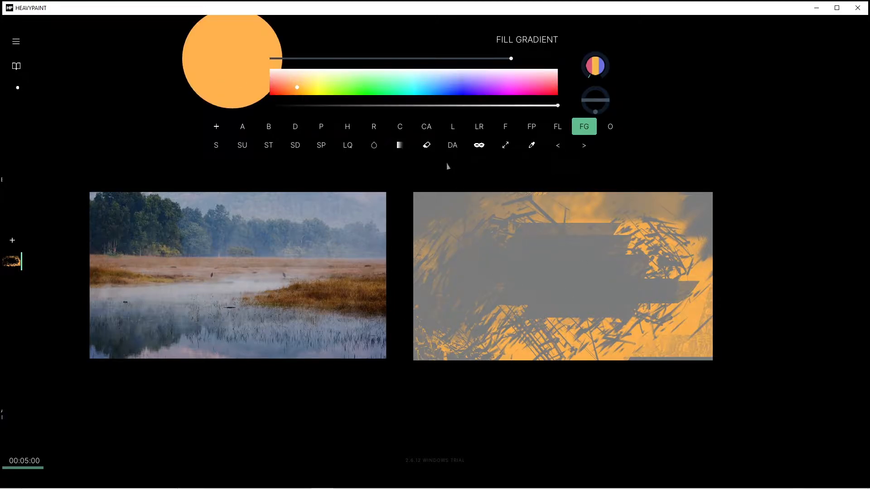
Blur the streaks at the canvas's lower left and warp the paint at its centre and right with Liquify.
{"action": "left_click", "coordinate": [374, 145]}
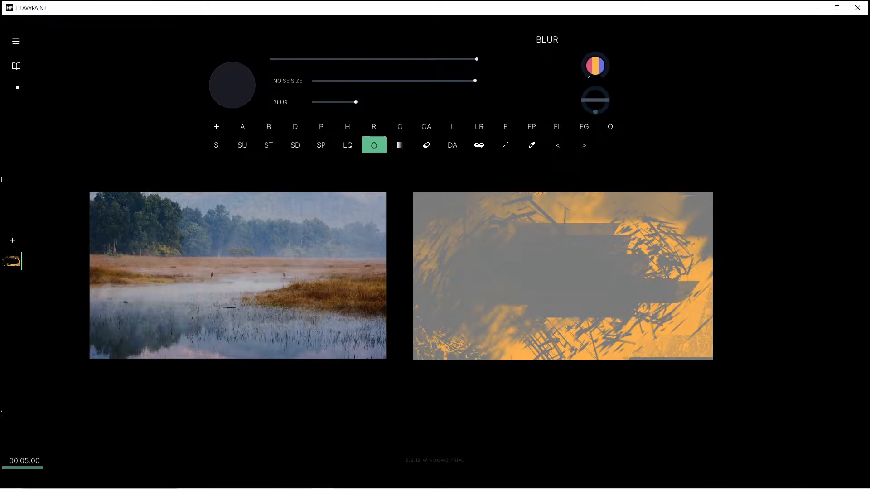
{"action": "left_click", "coordinate": [347, 149]}
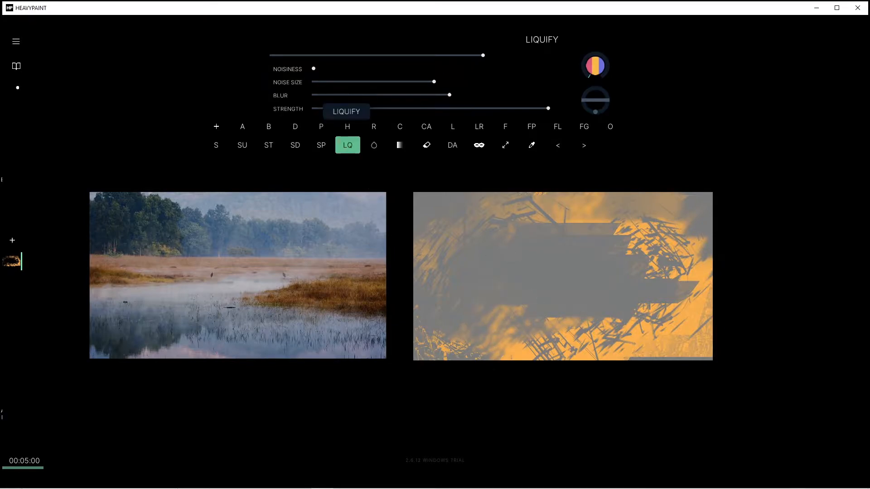
{"action": "mouse_move", "coordinate": [591, 215]}
{"action": "left_mouse_down"}
{"action": "mouse_move", "coordinate": [556, 254]}
{"action": "mouse_move", "coordinate": [577, 290]}
{"action": "mouse_move", "coordinate": [607, 268]}
{"action": "mouse_move", "coordinate": [579, 321]}
{"action": "mouse_move", "coordinate": [607, 286]}
{"action": "mouse_move", "coordinate": [589, 335]}
{"action": "mouse_move", "coordinate": [557, 299]}
{"action": "mouse_move", "coordinate": [569, 307]}
{"action": "mouse_move", "coordinate": [603, 284]}
{"action": "mouse_move", "coordinate": [648, 290]}
{"action": "mouse_move", "coordinate": [689, 274]}
{"action": "mouse_move", "coordinate": [700, 290]}
{"action": "mouse_move", "coordinate": [612, 277]}
{"action": "mouse_move", "coordinate": [584, 244]}
{"action": "left_mouse_up"}
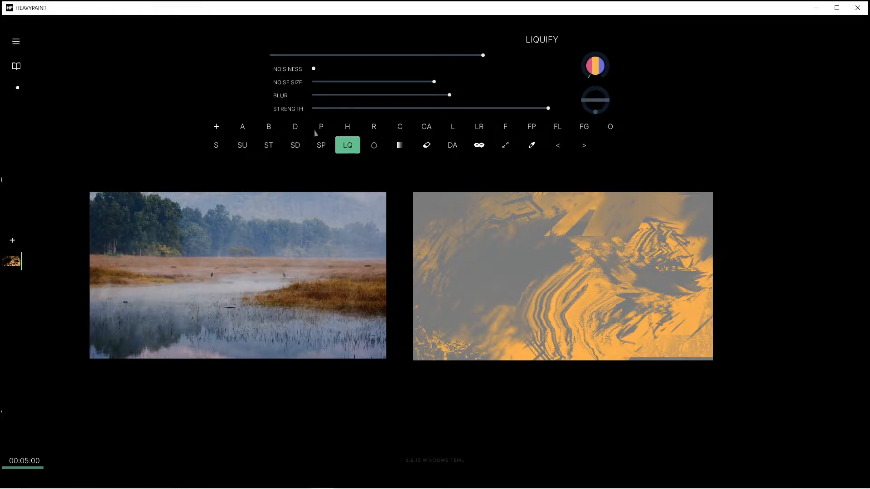
Try the H brush in erase mode over the canvas's left half and centre, and undo the strokes.
{"action": "left_click", "coordinate": [353, 129]}
{"action": "mouse_move", "coordinate": [512, 229]}
{"action": "left_mouse_down"}
{"action": "mouse_move", "coordinate": [474, 281]}
{"action": "mouse_move", "coordinate": [485, 308]}
{"action": "mouse_move", "coordinate": [478, 314]}
{"action": "left_mouse_up"}
{"action": "left_click", "coordinate": [547, 91]}
{"action": "key", "text": "ctrl+z"}
{"action": "key", "text": "ctrl+z"}
{"action": "key", "text": "ctrl+z"}
{"action": "key", "text": "ctrl+z"}
{"action": "key", "text": "ctrl+z"}
{"action": "key", "text": "ctrl+z"}
{"action": "key", "text": "ctrl+z"}
{"action": "key", "text": "ctrl+z"}
{"action": "key", "text": "ctrl+z"}
{"action": "key", "text": "ctrl+z"}
{"action": "key", "text": "ctrl+z"}
{"action": "key", "text": "ctrl+z"}
{"action": "key", "text": "ctrl+z"}
{"action": "key", "text": "ctrl+z"}
{"action": "key", "text": "ctrl+z"}
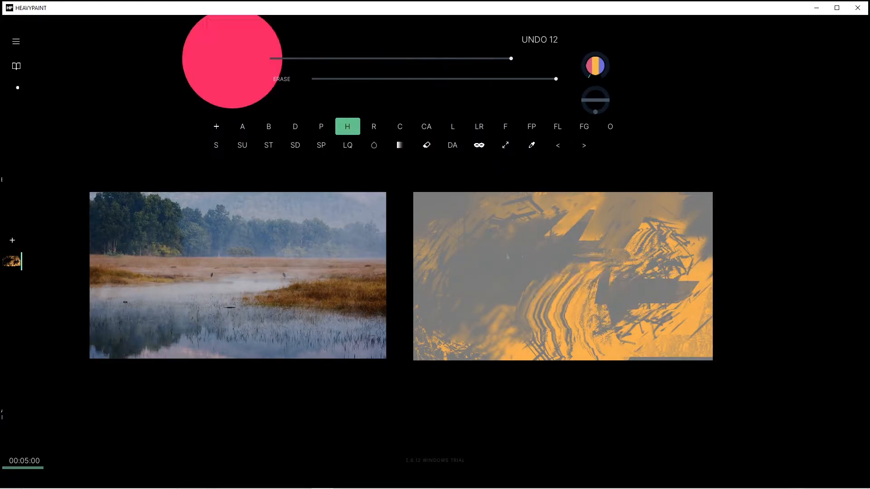
Turn off erase mode, set the H brush to size 49 and paint rippling curved strokes across the canvas's left and centre.
{"action": "key", "text": "e"}
{"action": "mouse_move", "coordinate": [528, 213]}
{"action": "left_mouse_down"}
{"action": "mouse_move", "coordinate": [553, 293]}
{"action": "mouse_move", "coordinate": [560, 285]}
{"action": "left_mouse_up"}
{"action": "key", "text": "ctrl+z"}
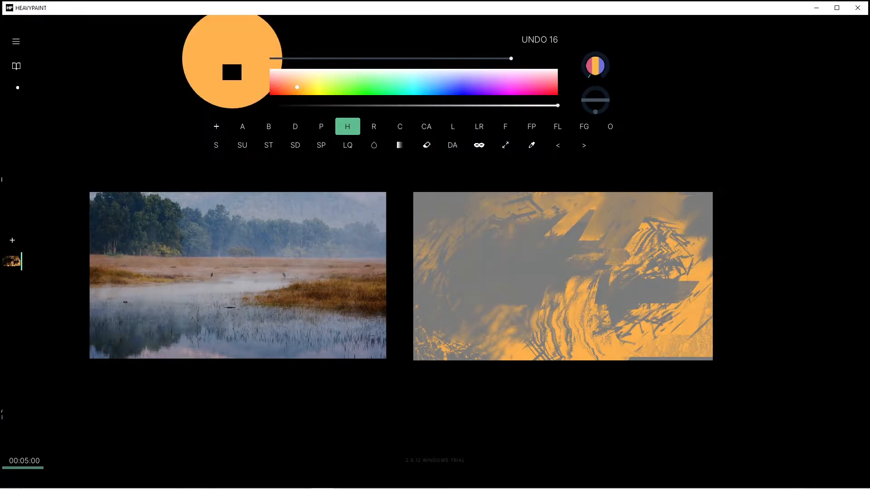
{"action": "mouse_move", "coordinate": [450, 62]}
{"action": "left_mouse_down"}
{"action": "mouse_move", "coordinate": [385, 71]}
{"action": "mouse_move", "coordinate": [444, 59]}
{"action": "left_mouse_up"}
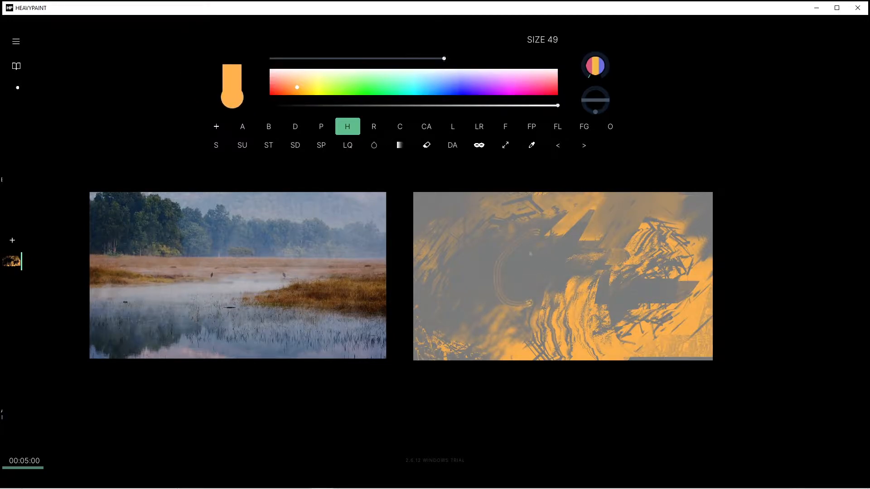
{"action": "left_click_drag", "start_coordinate": [533, 261], "coordinate": [512, 289]}
{"action": "left_click_drag", "start_coordinate": [562, 260], "coordinate": [546, 289]}
{"action": "mouse_move", "coordinate": [476, 312]}
{"action": "left_mouse_down"}
{"action": "mouse_move", "coordinate": [478, 280]}
{"action": "mouse_move", "coordinate": [455, 310]}
{"action": "mouse_move", "coordinate": [484, 332]}
{"action": "left_mouse_up"}
{"action": "mouse_move", "coordinate": [547, 284]}
{"action": "left_mouse_down"}
{"action": "mouse_move", "coordinate": [575, 271]}
{"action": "mouse_move", "coordinate": [597, 275]}
{"action": "left_mouse_up"}
{"action": "left_click_drag", "start_coordinate": [566, 249], "coordinate": [619, 256]}
{"action": "mouse_move", "coordinate": [618, 286]}
{"action": "left_mouse_down"}
{"action": "mouse_move", "coordinate": [638, 296]}
{"action": "mouse_move", "coordinate": [679, 285]}
{"action": "mouse_move", "coordinate": [615, 325]}
{"action": "left_mouse_up"}
{"action": "left_click_drag", "start_coordinate": [586, 244], "coordinate": [590, 257]}
{"action": "mouse_move", "coordinate": [542, 245]}
{"action": "left_mouse_down"}
{"action": "mouse_move", "coordinate": [541, 277]}
{"action": "mouse_move", "coordinate": [535, 223]}
{"action": "mouse_move", "coordinate": [542, 221]}
{"action": "left_mouse_up"}
{"action": "mouse_move", "coordinate": [487, 258]}
{"action": "left_mouse_down"}
{"action": "mouse_move", "coordinate": [477, 240]}
{"action": "mouse_move", "coordinate": [483, 243]}
{"action": "mouse_move", "coordinate": [448, 269]}
{"action": "left_mouse_up"}
{"action": "left_click_drag", "start_coordinate": [515, 275], "coordinate": [525, 287]}
{"action": "mouse_move", "coordinate": [456, 210]}
{"action": "left_mouse_down"}
{"action": "mouse_move", "coordinate": [533, 228]}
{"action": "mouse_move", "coordinate": [531, 271]}
{"action": "left_mouse_up"}
{"action": "left_click_drag", "start_coordinate": [453, 226], "coordinate": [472, 241]}
{"action": "left_click_drag", "start_coordinate": [472, 241], "coordinate": [445, 263]}
{"action": "left_click_drag", "start_coordinate": [510, 252], "coordinate": [461, 282]}
{"action": "left_click_drag", "start_coordinate": [462, 282], "coordinate": [486, 330]}
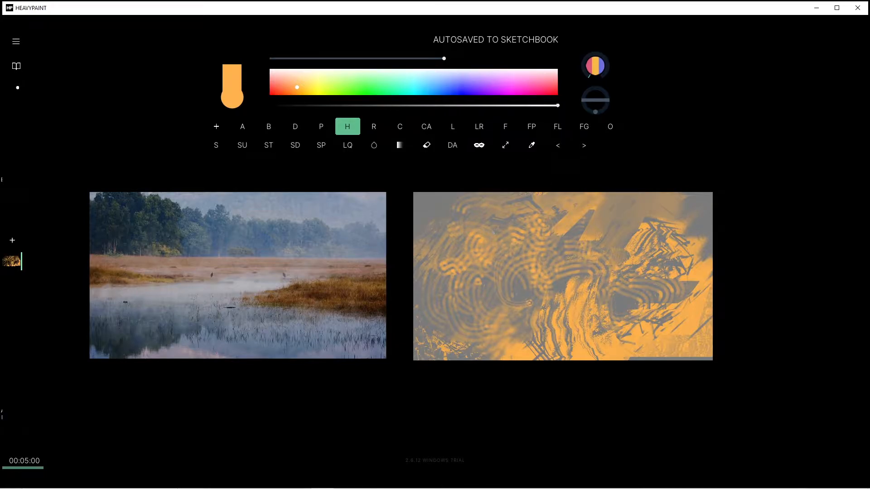
Undo the last H brush stroke and paint two broad crossing orange lines left of centre with the Line tool.
{"action": "key", "text": "ctrl+z"}
{"action": "key", "text": "e"}
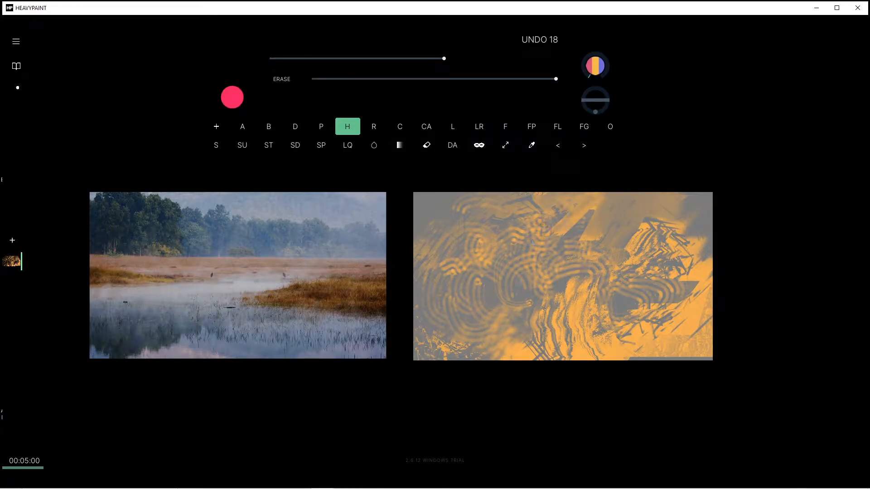
{"action": "key", "text": "e"}
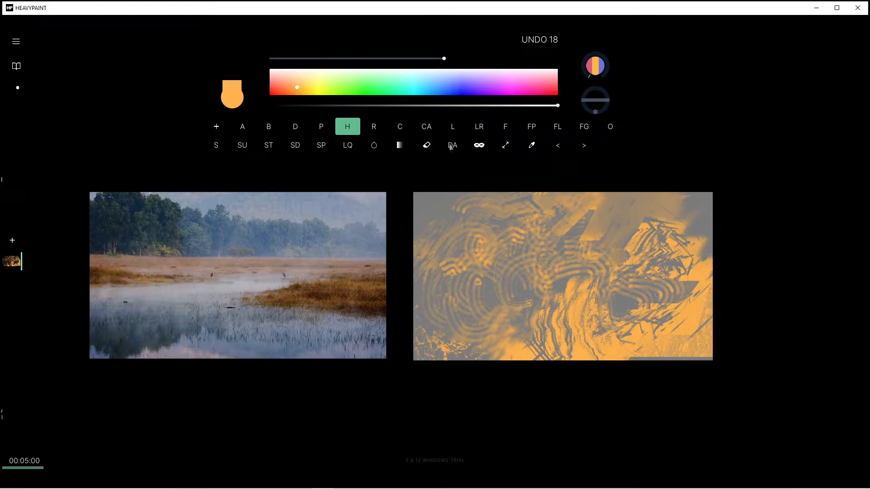
{"action": "left_click", "coordinate": [454, 127]}
{"action": "left_click_drag", "start_coordinate": [569, 207], "coordinate": [455, 307]}
{"action": "left_click_drag", "start_coordinate": [481, 238], "coordinate": [612, 322]}
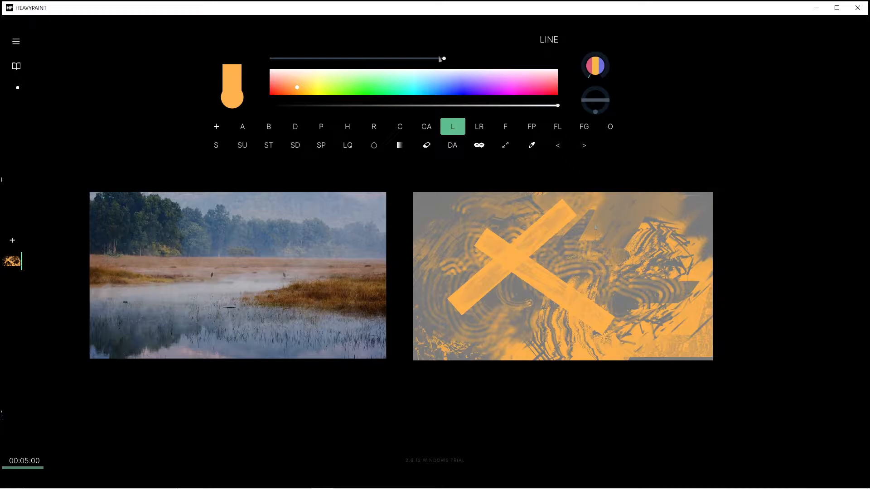
Draw three thin orange lines with the Line tool at size 6 and scribble fine loops beside them with the Draw tool.
{"action": "left_click_drag", "start_coordinate": [444, 58], "coordinate": [352, 58]}
{"action": "left_click_drag", "start_coordinate": [532, 204], "coordinate": [576, 355]}
{"action": "left_click_drag", "start_coordinate": [618, 264], "coordinate": [607, 309]}
{"action": "left_click_drag", "start_coordinate": [612, 237], "coordinate": [525, 321]}
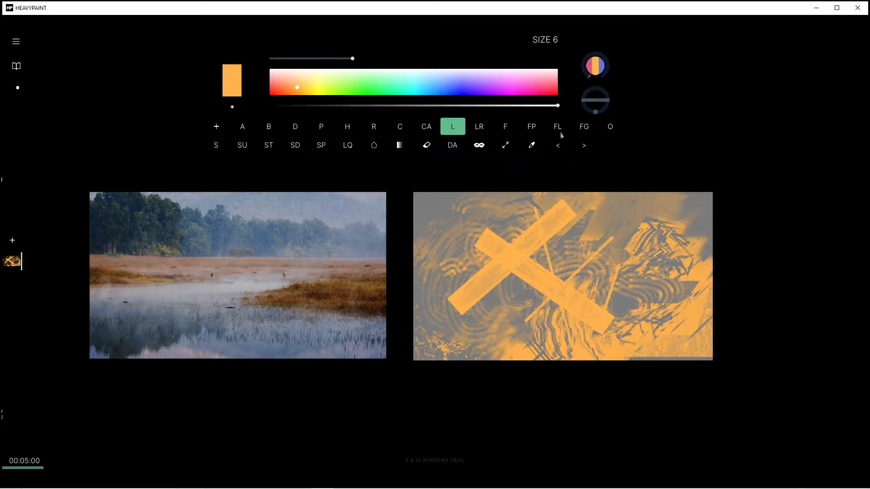
{"action": "left_click", "coordinate": [453, 146]}
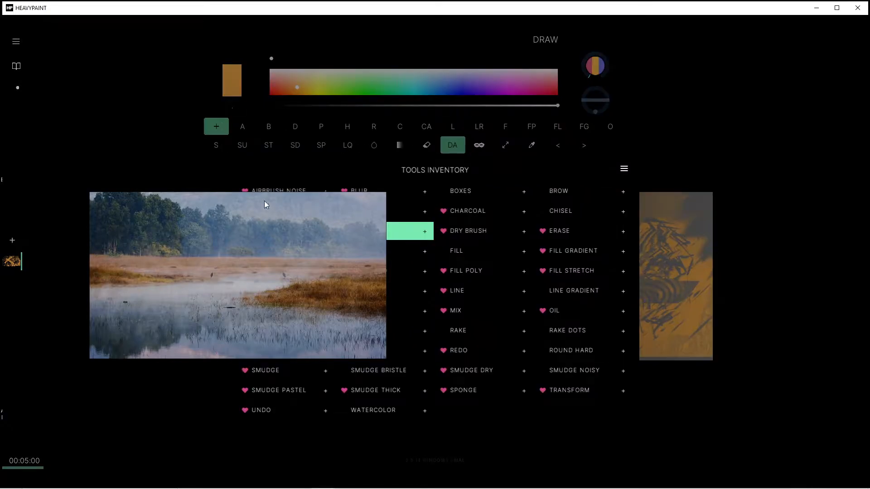
{"action": "left_click", "coordinate": [138, 142]}
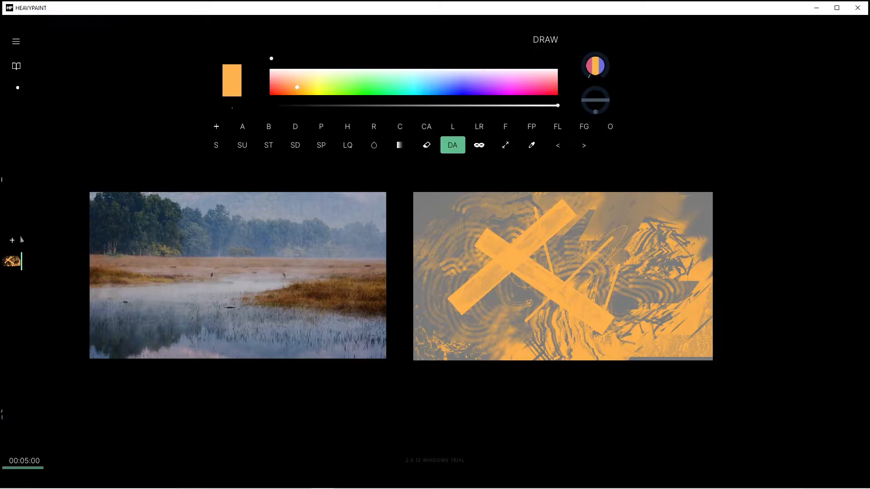
Add two blank layers above the painted layer and try moving layer 2 below it.
{"action": "left_click", "coordinate": [13, 241]}
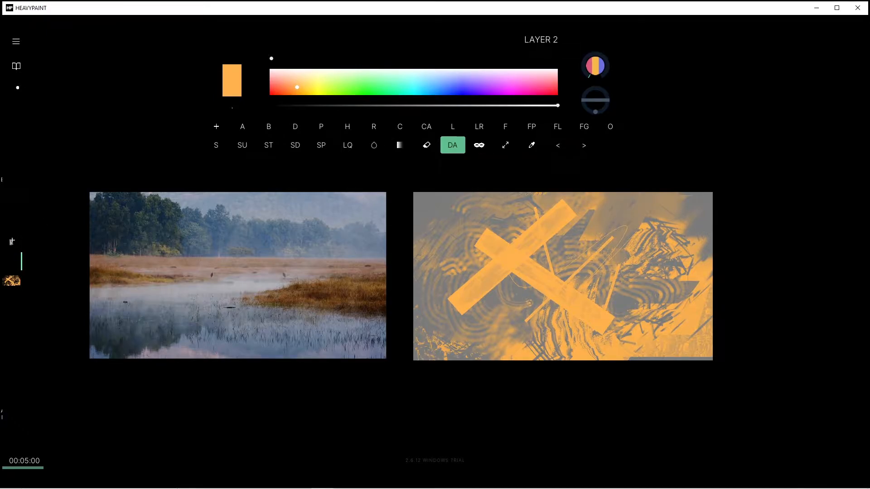
{"action": "left_click", "coordinate": [14, 267]}
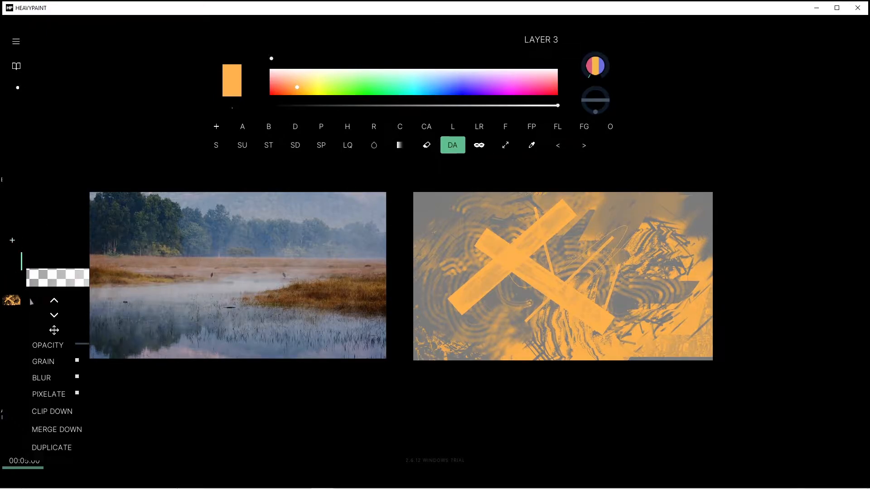
{"action": "left_click", "coordinate": [14, 276]}
{"action": "left_click", "coordinate": [18, 278]}
{"action": "left_click", "coordinate": [17, 262]}
{"action": "left_click", "coordinate": [14, 278]}
{"action": "left_click", "coordinate": [17, 281]}
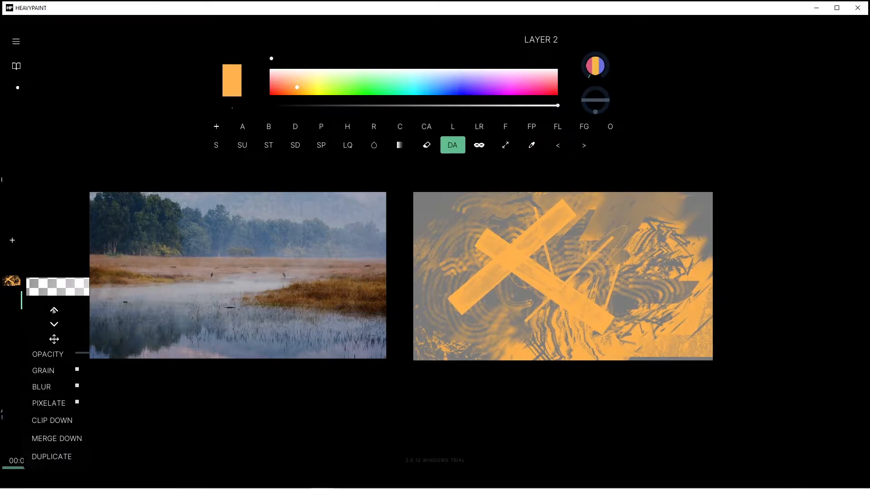
Open the transform controls for layer 2 and try moving and scaling that layer.
{"action": "left_click", "coordinate": [55, 339]}
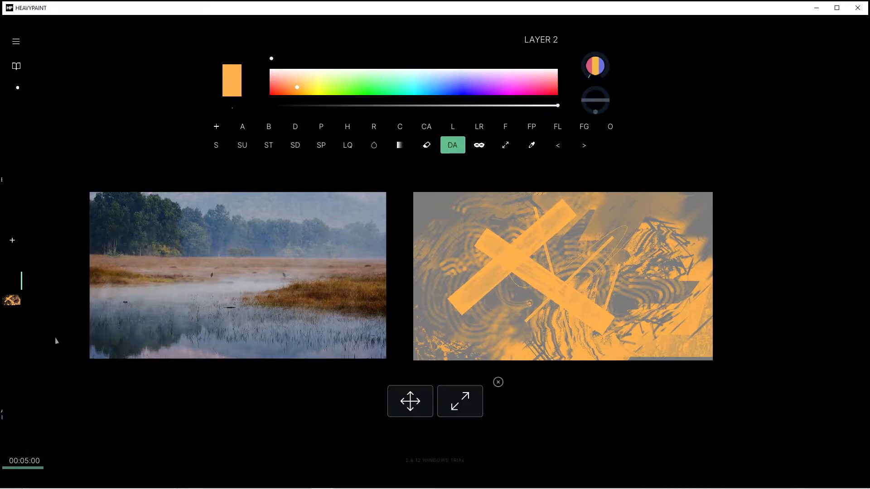
{"action": "left_click", "coordinate": [458, 400]}
{"action": "left_click", "coordinate": [406, 410]}
{"action": "left_click_drag", "start_coordinate": [457, 410], "coordinate": [473, 391]}
{"action": "mouse_move", "coordinate": [456, 411]}
{"action": "left_mouse_down"}
{"action": "mouse_move", "coordinate": [474, 390]}
{"action": "mouse_move", "coordinate": [400, 467]}
{"action": "left_mouse_up"}
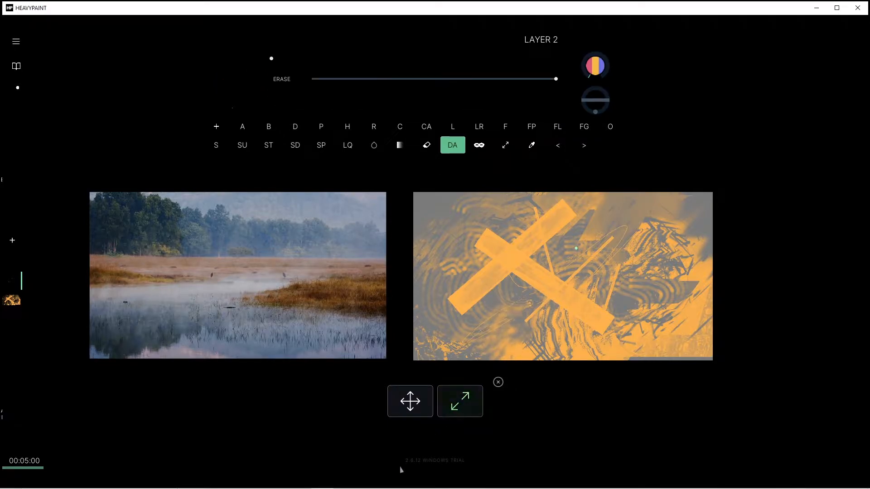
{"action": "mouse_move", "coordinate": [510, 361]}
{"action": "left_mouse_down"}
{"action": "mouse_move", "coordinate": [477, 385]}
{"action": "mouse_move", "coordinate": [472, 407]}
{"action": "mouse_move", "coordinate": [504, 362]}
{"action": "mouse_move", "coordinate": [471, 405]}
{"action": "mouse_move", "coordinate": [375, 472]}
{"action": "mouse_move", "coordinate": [325, 487]}
{"action": "left_mouse_up"}
Select the painted layer, try scaling it up and down, and shift it slightly to the left.
{"action": "left_click", "coordinate": [13, 305]}
{"action": "left_click_drag", "start_coordinate": [459, 403], "coordinate": [718, 151]}
{"action": "left_click_drag", "start_coordinate": [468, 407], "coordinate": [150, 435]}
{"action": "left_click_drag", "start_coordinate": [463, 403], "coordinate": [628, 311]}
{"action": "left_click_drag", "start_coordinate": [414, 411], "coordinate": [383, 395]}
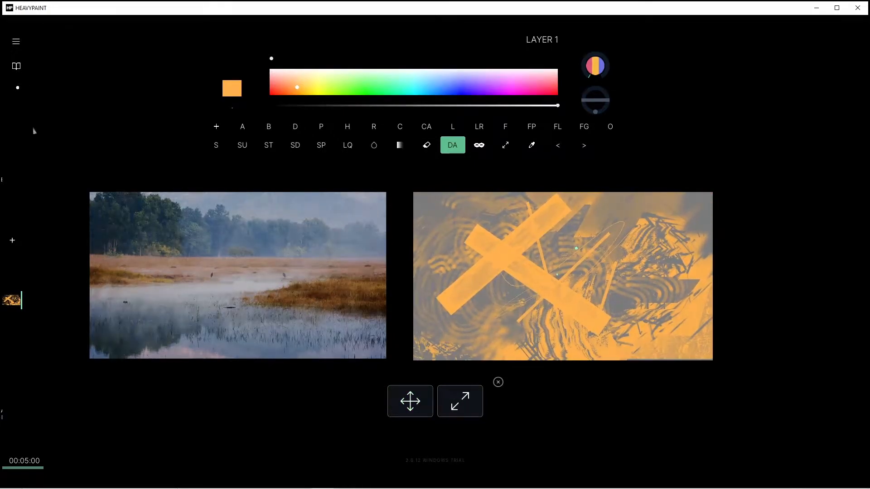
Resize the canvas with the X 2 scale option.
{"action": "left_click", "coordinate": [16, 41]}
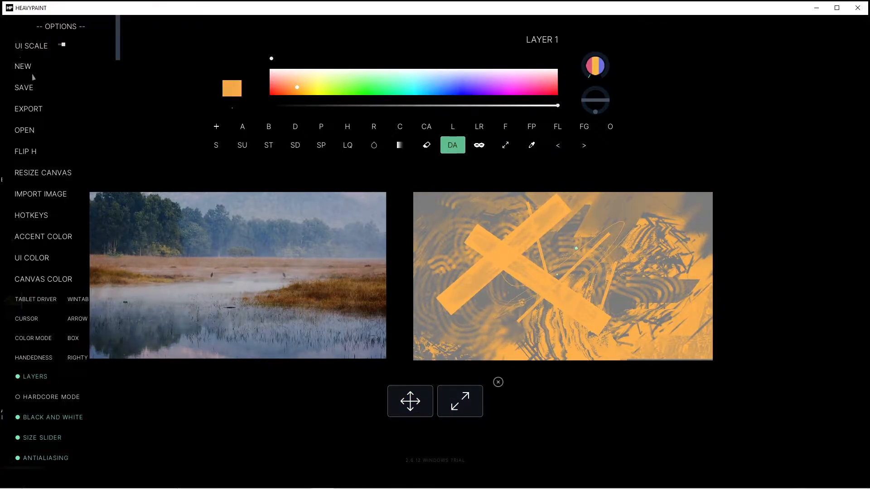
{"action": "left_click", "coordinate": [55, 172]}
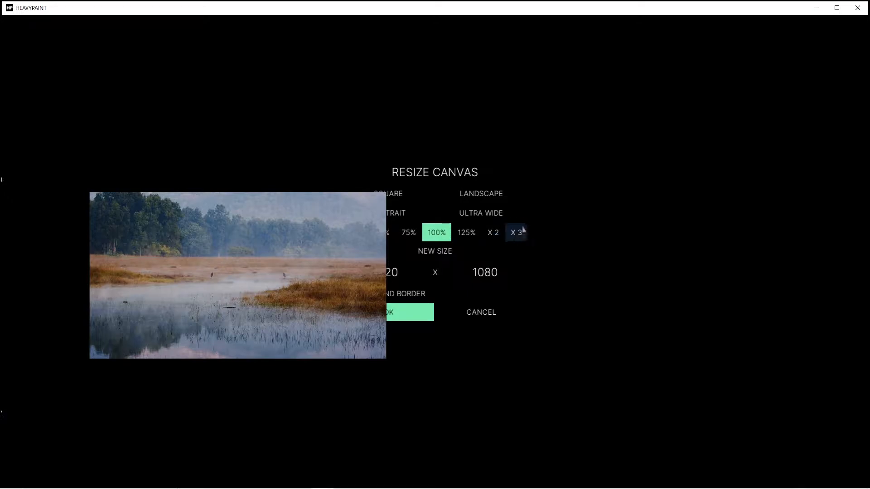
{"action": "left_click", "coordinate": [493, 233]}
{"action": "left_click", "coordinate": [425, 313]}
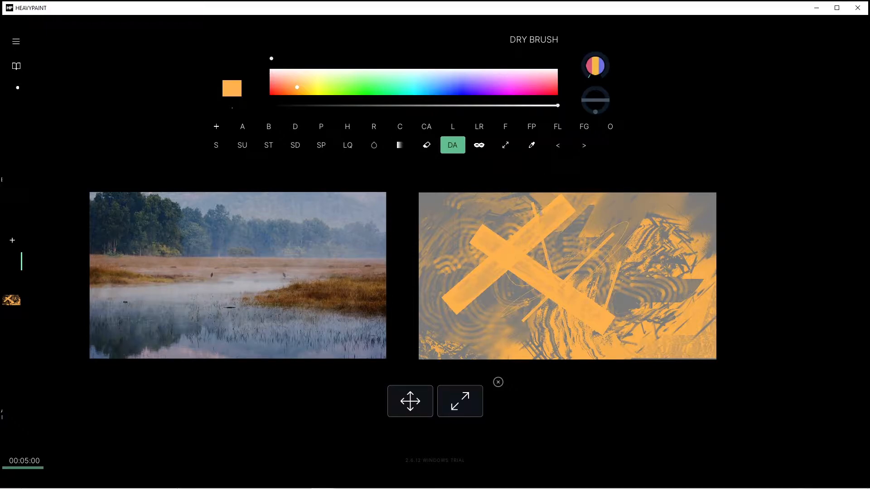
Try orange Oil streaks over the canvas's centre on the blank top layer and undo the stroke.
{"action": "left_click_drag", "start_coordinate": [582, 245], "coordinate": [558, 201]}
{"action": "left_click", "coordinate": [610, 127]}
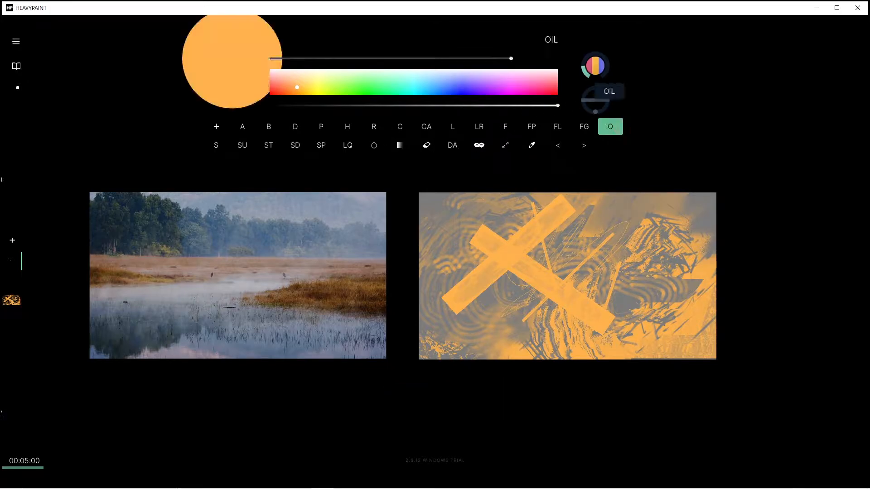
{"action": "mouse_move", "coordinate": [567, 227]}
{"action": "left_mouse_down"}
{"action": "mouse_move", "coordinate": [585, 240]}
{"action": "mouse_move", "coordinate": [530, 281]}
{"action": "mouse_move", "coordinate": [525, 317]}
{"action": "mouse_move", "coordinate": [603, 268]}
{"action": "left_mouse_up"}
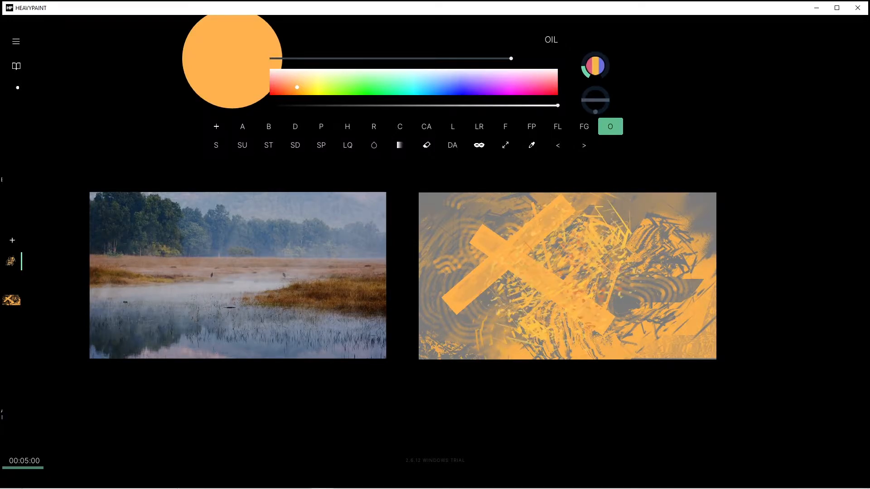
{"action": "key", "text": "ctrl+z"}
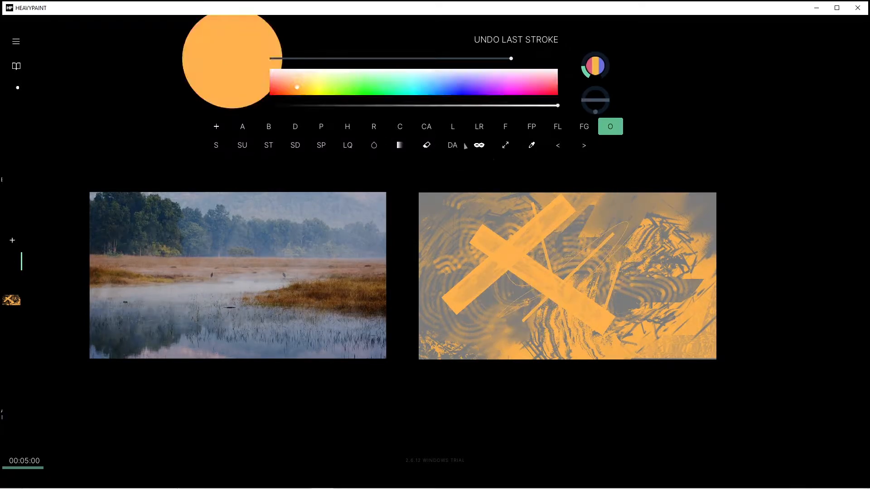
Select the Erase tool and toggle the black and white view, leaving the canvas in grayscale.
{"action": "left_click", "coordinate": [427, 146]}
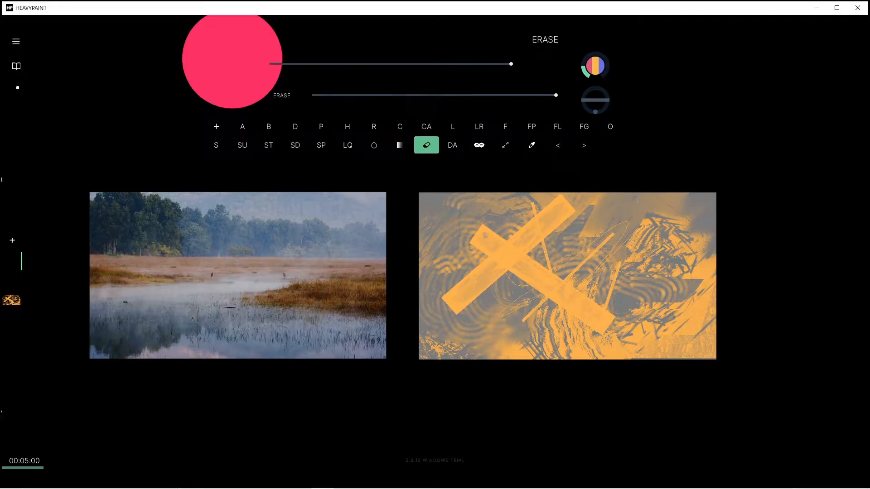
{"action": "left_click", "coordinate": [17, 88]}
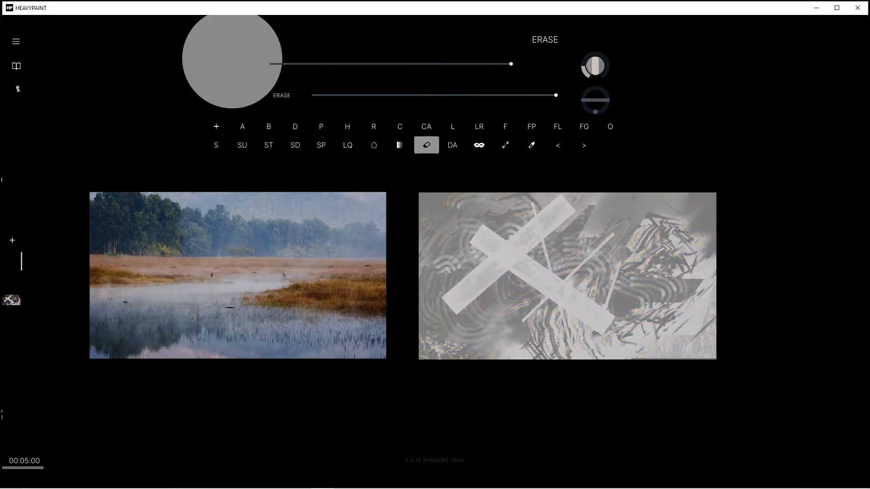
{"action": "left_click", "coordinate": [18, 89]}
{"action": "left_click", "coordinate": [16, 89]}
Open the sketchbook and page back to page 39.
{"action": "left_click", "coordinate": [15, 65]}
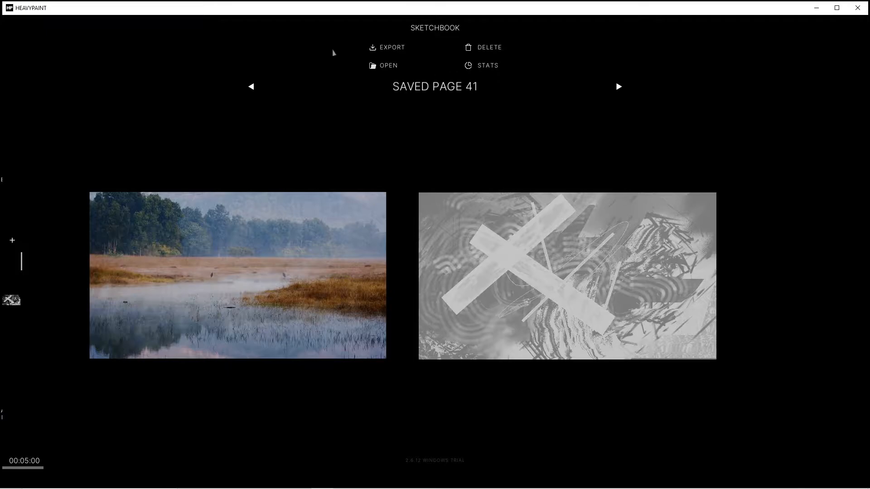
{"action": "key", "text": "Left"}
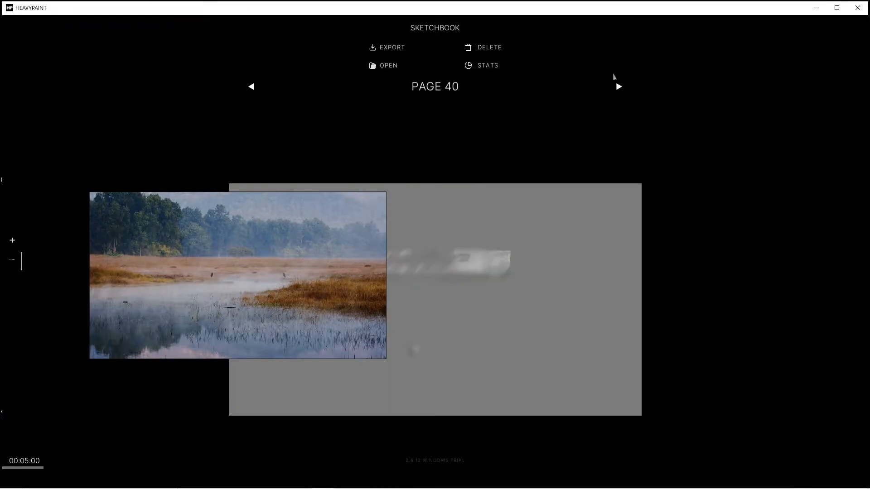
{"action": "left_click", "coordinate": [251, 86]}
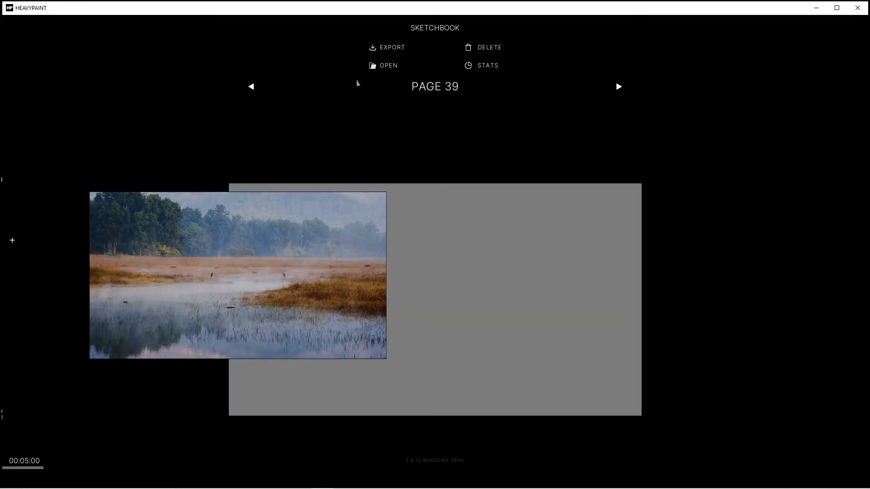
Browse the sketchbook's earlier and later pages, return to page 41 and leave the sketchbook.
{"action": "key", "text": "Left"}
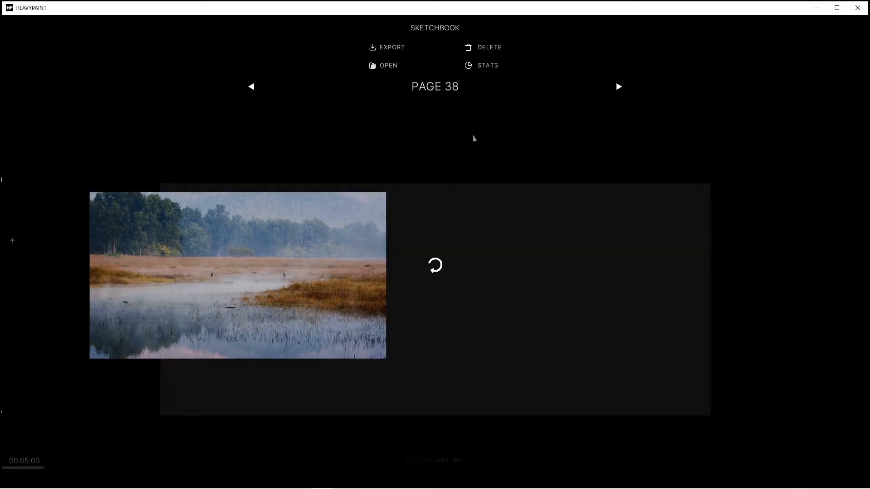
{"action": "left_click", "coordinate": [251, 87]}
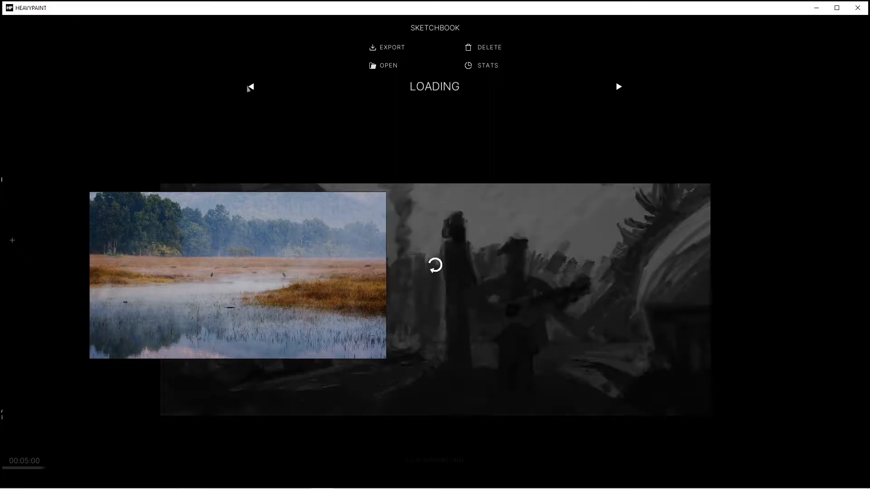
{"action": "key", "text": "Left"}
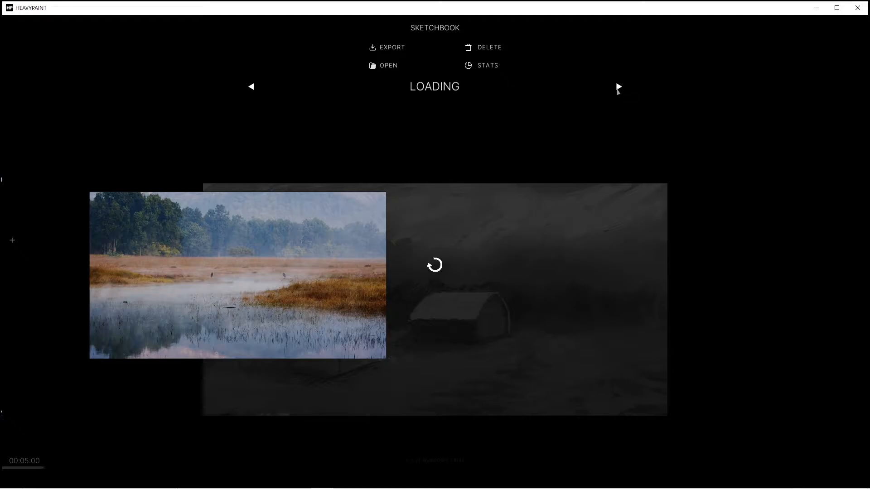
{"action": "left_click", "coordinate": [619, 87]}
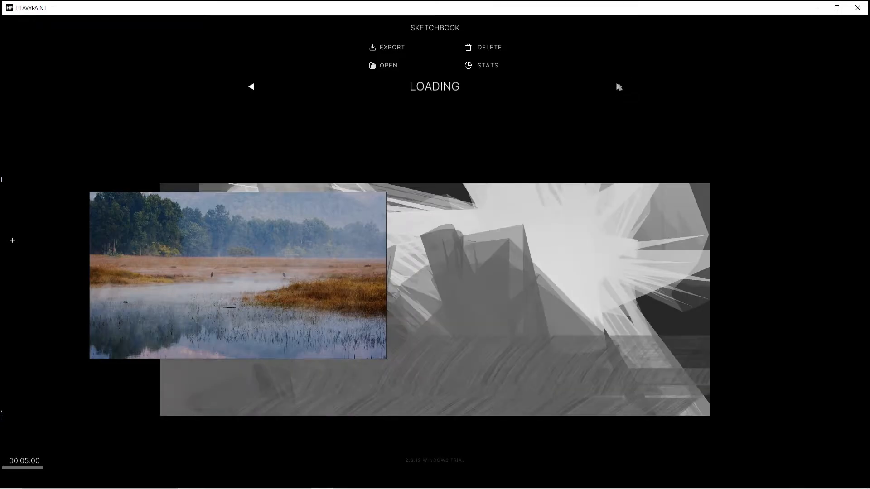
{"action": "left_click", "coordinate": [619, 87]}
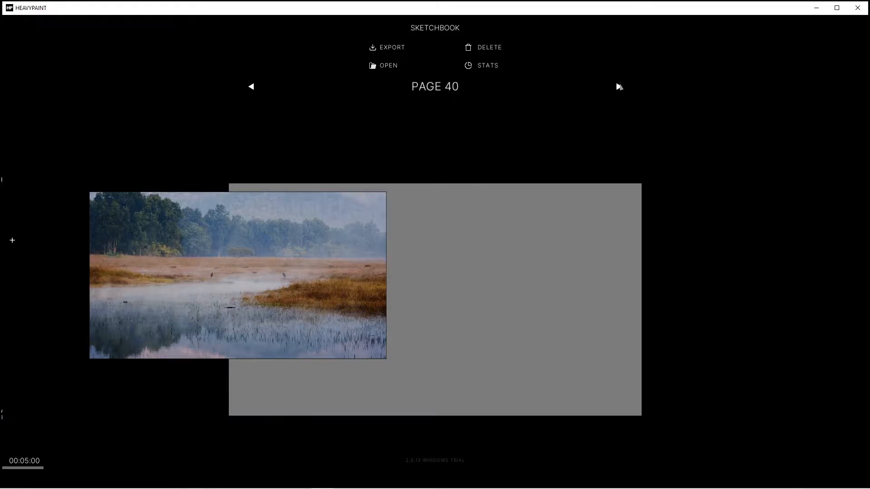
{"action": "left_click", "coordinate": [619, 87]}
{"action": "left_click", "coordinate": [619, 87]}
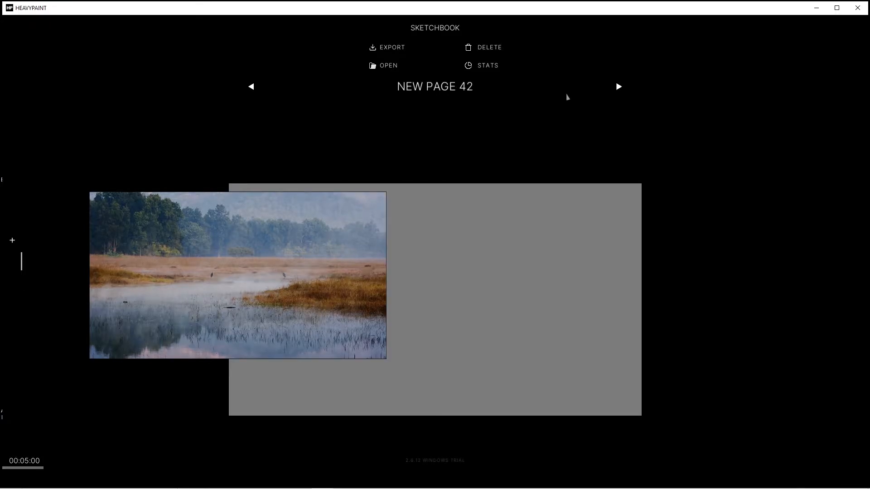
{"action": "left_click", "coordinate": [252, 87]}
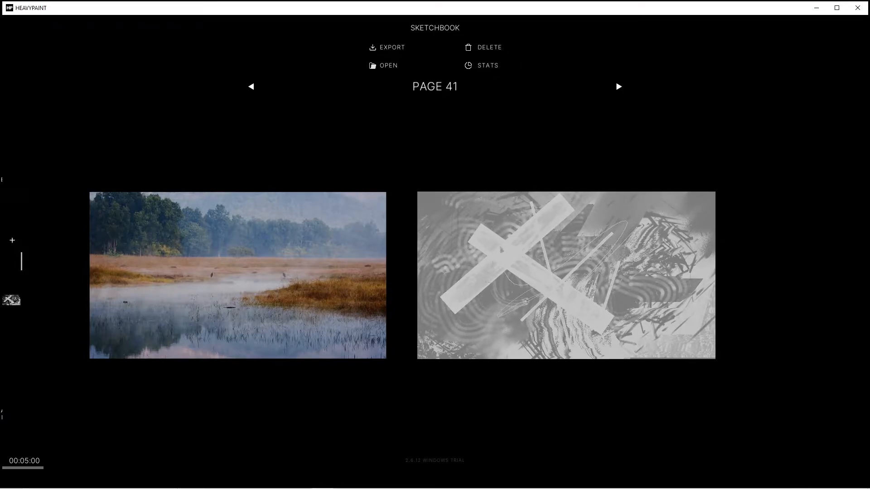
{"action": "left_click", "coordinate": [53, 176]}
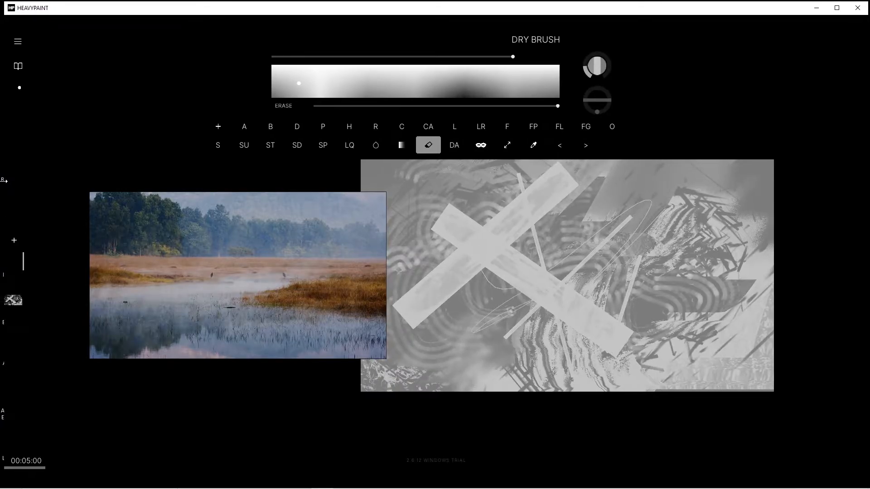
Maximize the window and switch the black and white view back to colour.
{"action": "left_click", "coordinate": [273, 0]}
{"action": "mouse_move", "coordinate": [275, 7]}
{"action": "left_mouse_down"}
{"action": "mouse_move", "coordinate": [279, 42]}
{"action": "mouse_move", "coordinate": [278, 1]}
{"action": "left_mouse_up"}
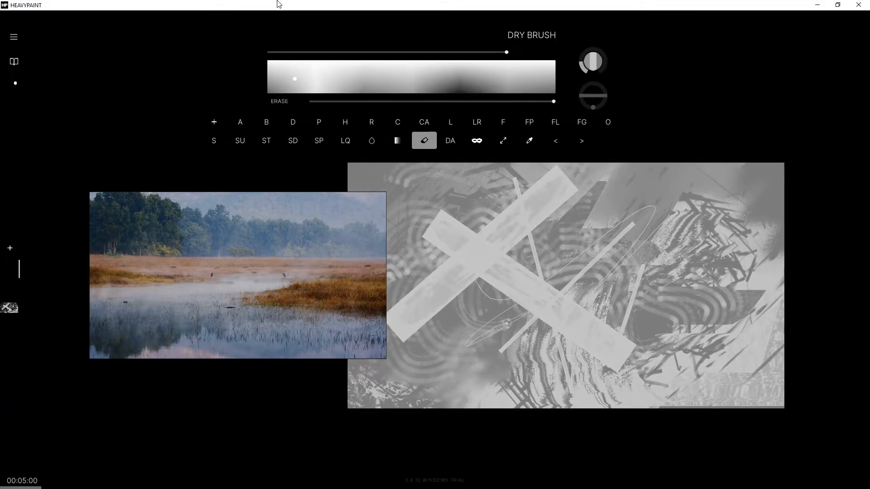
{"action": "left_click", "coordinate": [15, 83]}
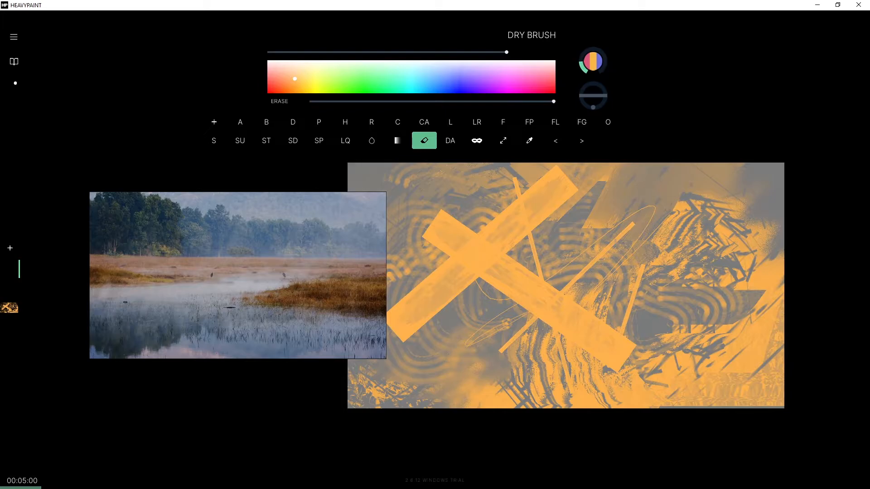
Fill the blank top layer with a muted grey-blue over the whole canvas using Fill Stretch.
{"action": "scroll", "coordinate": [562, 245], "scroll_direction": "down", "scroll_amount": 10}
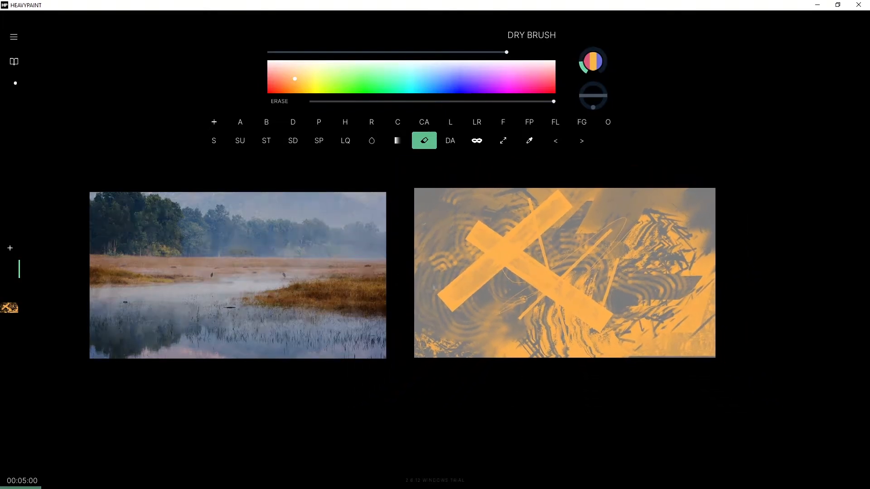
{"action": "scroll", "coordinate": [565, 272], "scroll_direction": "down", "scroll_amount": 1}
{"action": "scroll", "coordinate": [565, 272], "scroll_direction": "up", "scroll_amount": 2}
{"action": "left_click_drag", "start_coordinate": [430, 293], "coordinate": [426, 297]}
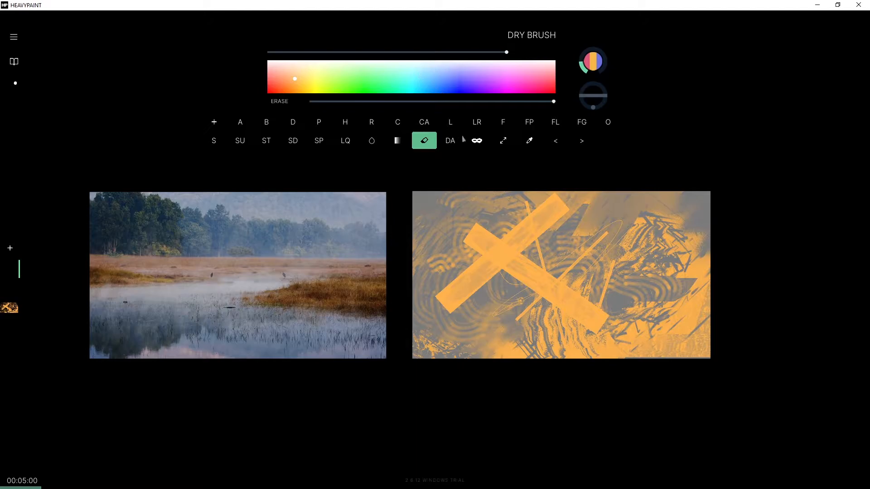
{"action": "left_click", "coordinate": [505, 126]}
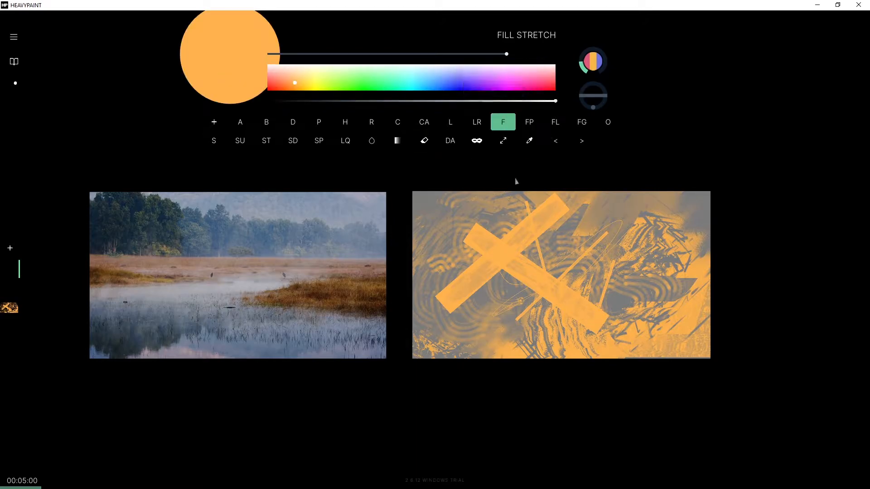
{"action": "mouse_move", "coordinate": [423, 77]}
{"action": "left_mouse_down"}
{"action": "mouse_move", "coordinate": [402, 82]}
{"action": "mouse_move", "coordinate": [426, 76]}
{"action": "left_mouse_up"}
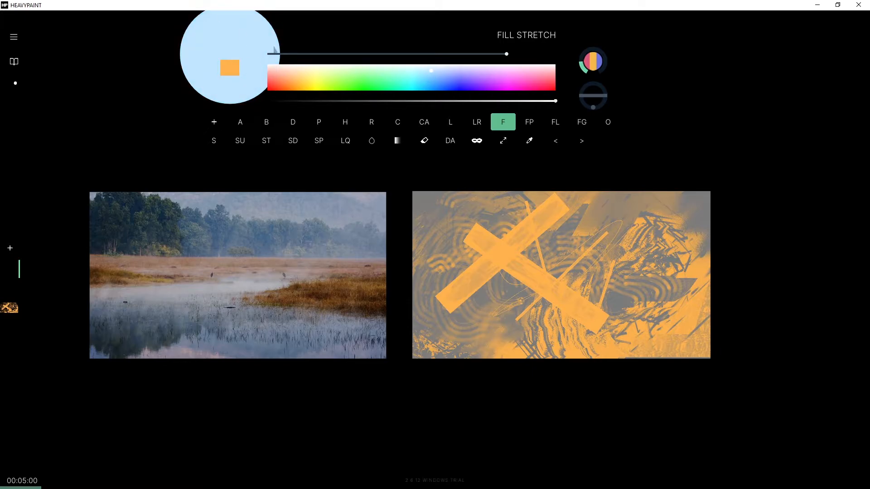
{"action": "mouse_move", "coordinate": [472, 104]}
{"action": "left_mouse_down"}
{"action": "mouse_move", "coordinate": [504, 101]}
{"action": "mouse_move", "coordinate": [473, 101]}
{"action": "mouse_move", "coordinate": [492, 100]}
{"action": "left_mouse_up"}
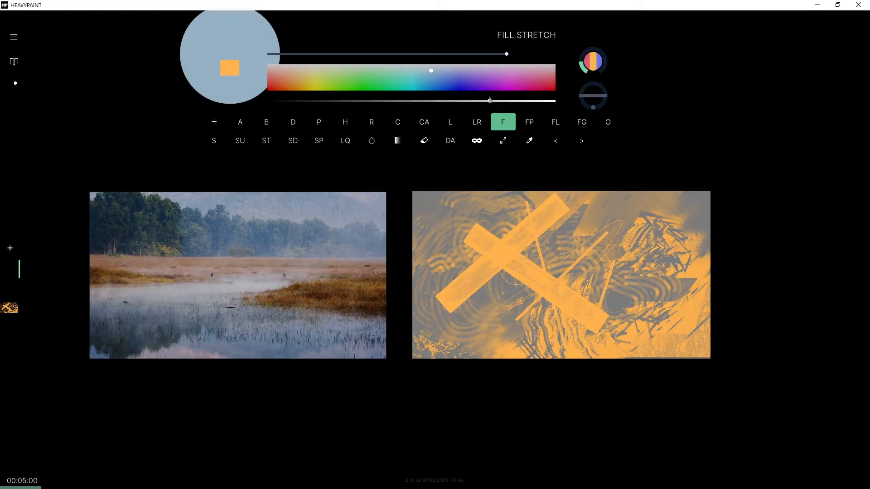
{"action": "mouse_move", "coordinate": [653, 154]}
{"action": "left_mouse_down"}
{"action": "mouse_move", "coordinate": [408, 395]}
{"action": "mouse_move", "coordinate": [725, 326]}
{"action": "mouse_move", "coordinate": [517, 367]}
{"action": "left_mouse_up"}
{"action": "left_click_drag", "start_coordinate": [583, 67], "coordinate": [589, 115]}
{"action": "mouse_move", "coordinate": [591, 177]}
{"action": "left_mouse_down"}
{"action": "mouse_move", "coordinate": [772, 188]}
{"action": "mouse_move", "coordinate": [588, 330]}
{"action": "left_mouse_up"}
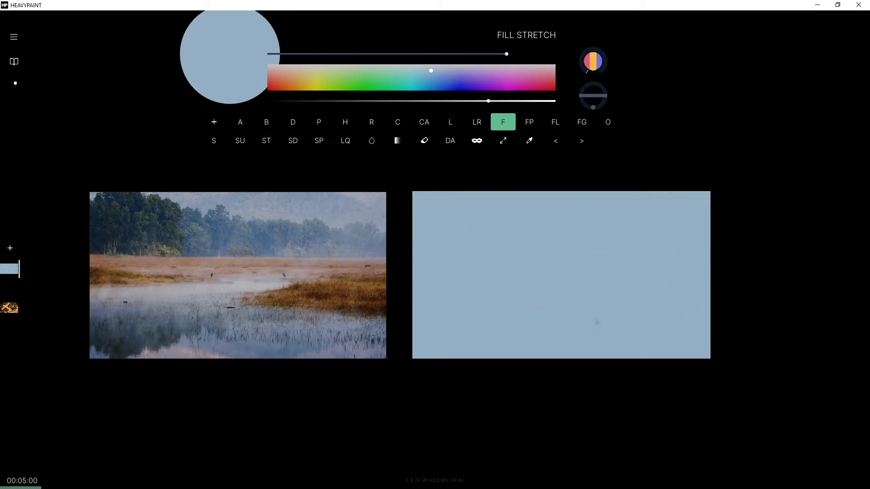
Shift the blue slightly toward violet, repaint the canvas with Oil and return to Fill Stretch.
{"action": "left_click_drag", "start_coordinate": [436, 71], "coordinate": [436, 70]}
{"action": "left_click", "coordinate": [607, 129]}
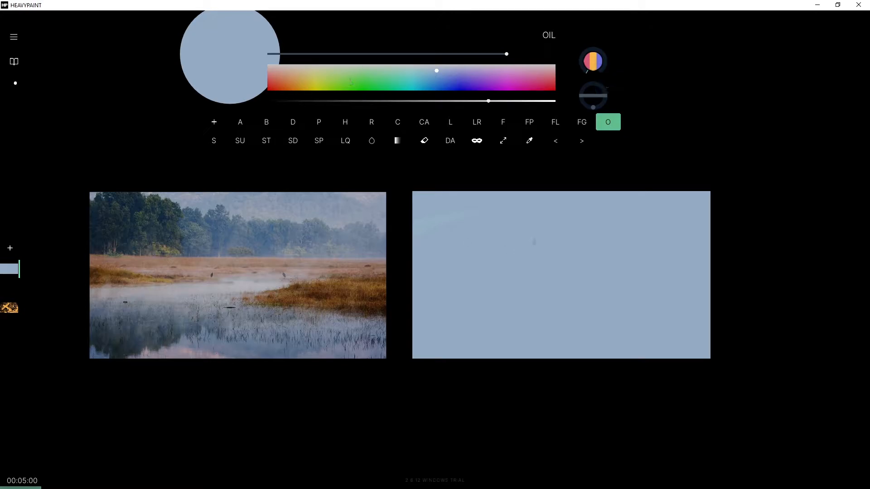
{"action": "left_click", "coordinate": [507, 128]}
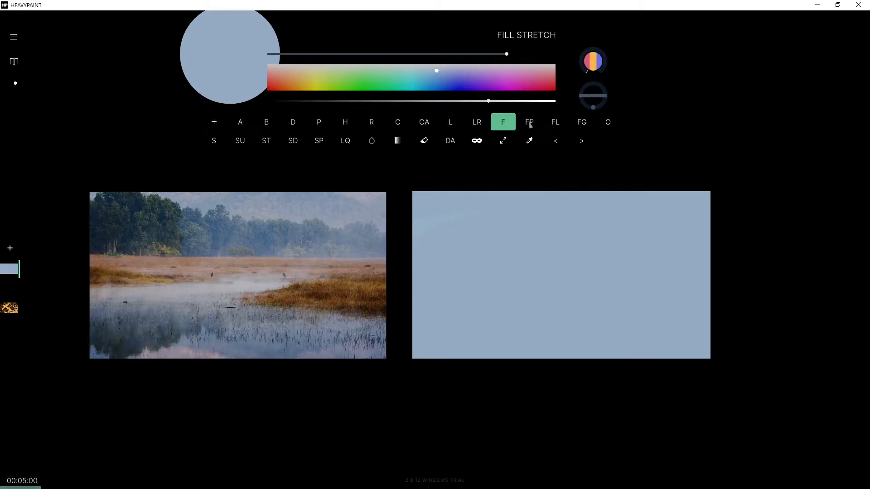
Draw a thin dark brown Fill Poly wedge along the horizon, widening toward the canvas's right edge.
{"action": "left_click", "coordinate": [529, 123]}
{"action": "mouse_move", "coordinate": [285, 85]}
{"action": "left_mouse_down"}
{"action": "mouse_move", "coordinate": [277, 77]}
{"action": "mouse_move", "coordinate": [289, 80]}
{"action": "left_mouse_up"}
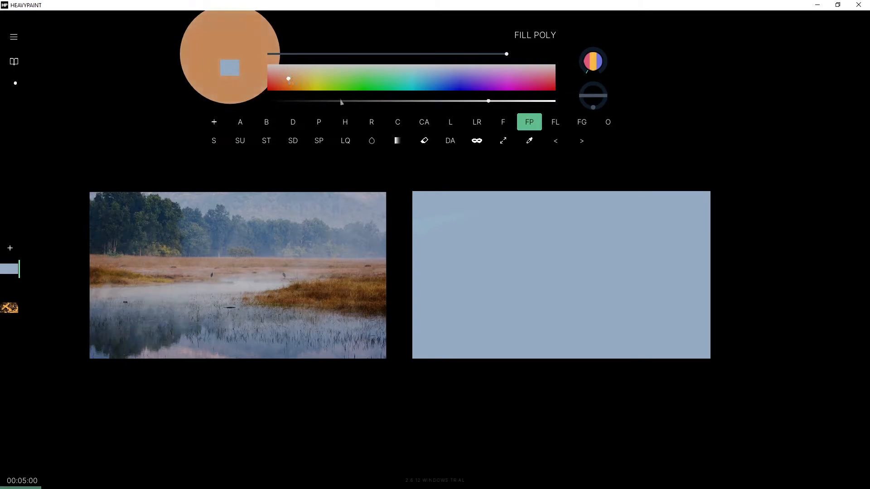
{"action": "left_click_drag", "start_coordinate": [503, 101], "coordinate": [392, 111]}
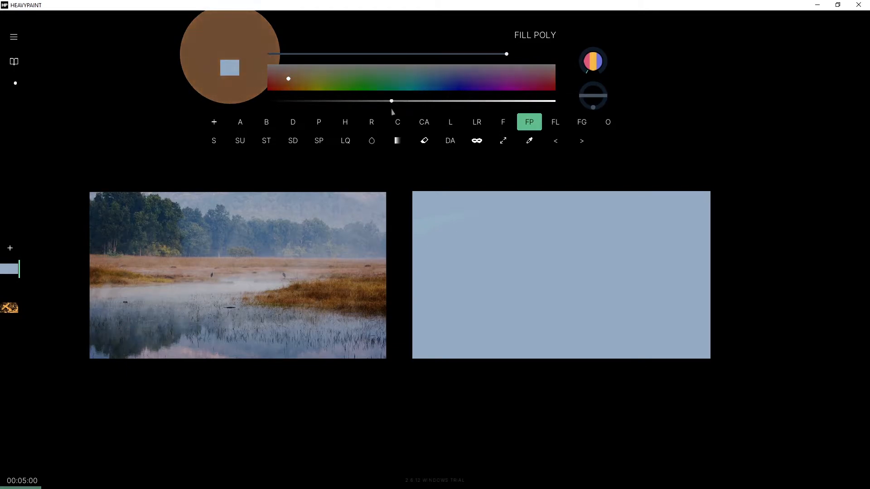
{"action": "mouse_move", "coordinate": [422, 268]}
{"action": "left_mouse_down"}
{"action": "mouse_move", "coordinate": [632, 259]}
{"action": "mouse_move", "coordinate": [750, 270]}
{"action": "mouse_move", "coordinate": [562, 286]}
{"action": "mouse_move", "coordinate": [452, 273]}
{"action": "mouse_move", "coordinate": [692, 268]}
{"action": "mouse_move", "coordinate": [715, 257]}
{"action": "mouse_move", "coordinate": [723, 261]}
{"action": "mouse_move", "coordinate": [713, 267]}
{"action": "mouse_move", "coordinate": [723, 271]}
{"action": "mouse_move", "coordinate": [714, 301]}
{"action": "left_mouse_up"}
{"action": "key", "text": "ctrl+z"}
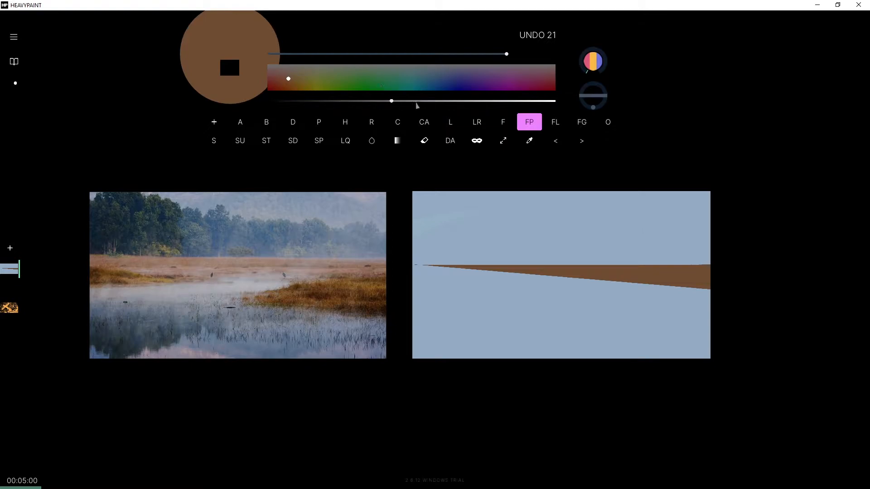
{"action": "left_click_drag", "start_coordinate": [667, 280], "coordinate": [669, 275]}
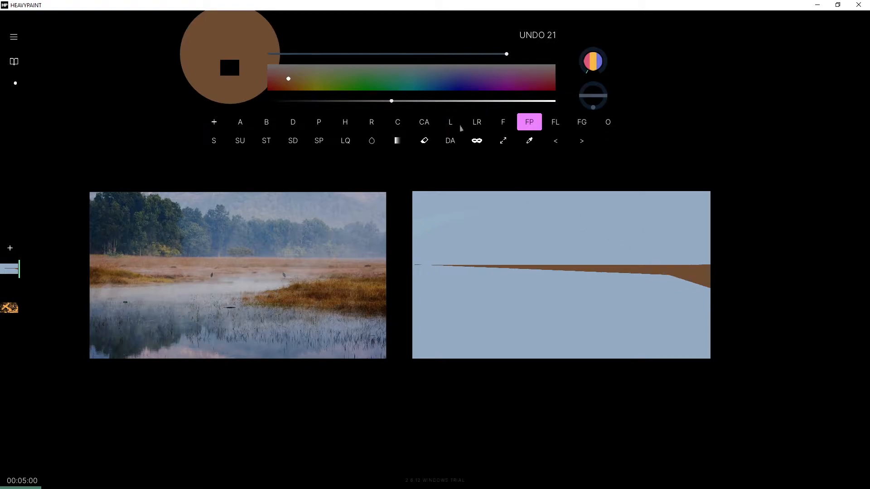
Add Fill Poly grass-bank shapes in a brighter, more saturated orange-brown below the horizon strip's right end.
{"action": "left_click_drag", "start_coordinate": [396, 99], "coordinate": [432, 104]}
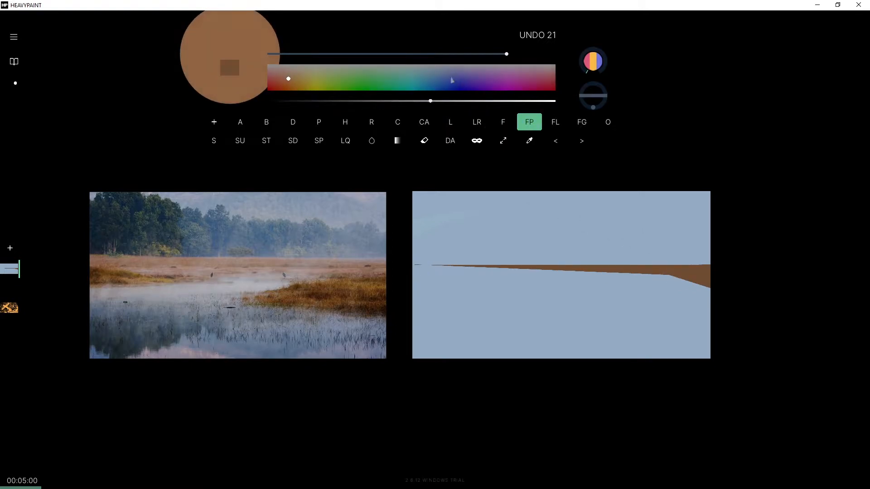
{"action": "left_click_drag", "start_coordinate": [290, 82], "coordinate": [289, 85]}
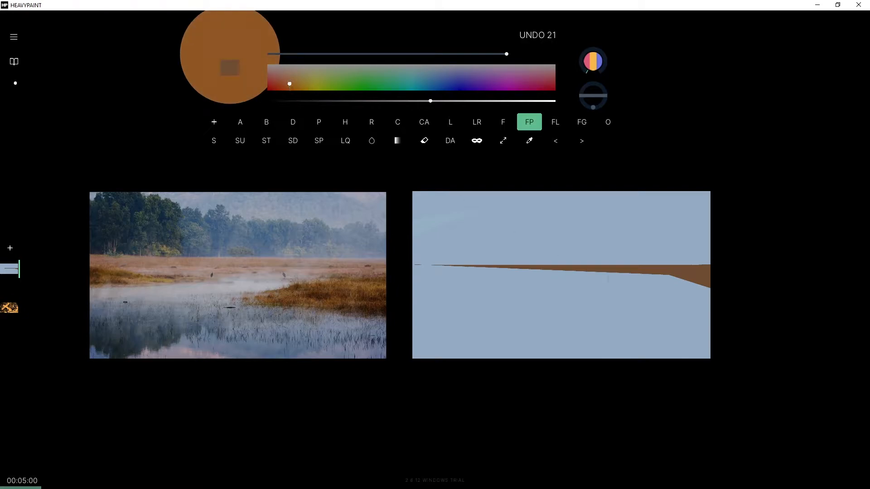
{"action": "left_click_drag", "start_coordinate": [631, 278], "coordinate": [658, 278]}
{"action": "mouse_move", "coordinate": [731, 280]}
{"action": "left_mouse_down"}
{"action": "mouse_move", "coordinate": [698, 274]}
{"action": "mouse_move", "coordinate": [666, 300]}
{"action": "mouse_move", "coordinate": [712, 301]}
{"action": "left_mouse_up"}
Sample browns from the painted bank with the Eyedropper and extend the orange-brown shapes to the left.
{"action": "left_click", "coordinate": [530, 140]}
{"action": "left_click", "coordinate": [666, 282]}
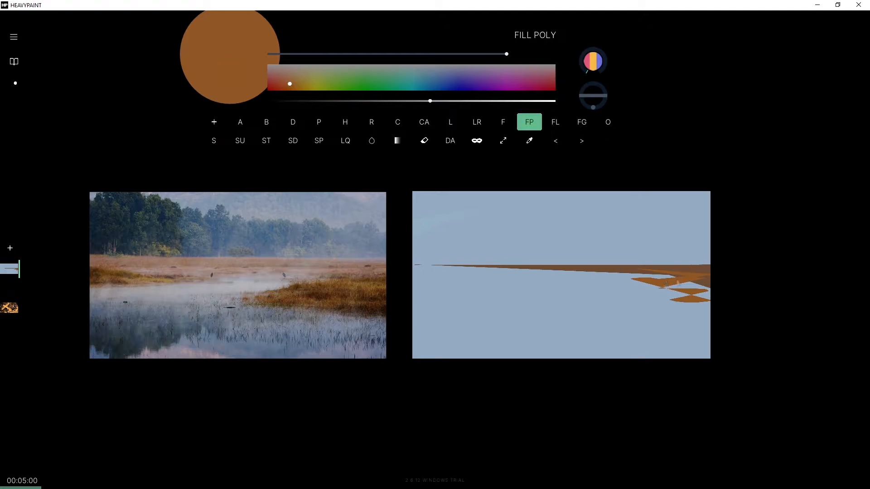
{"action": "left_click", "coordinate": [529, 141]}
{"action": "left_click", "coordinate": [663, 276]}
{"action": "left_click", "coordinate": [530, 141]}
{"action": "left_click", "coordinate": [686, 277]}
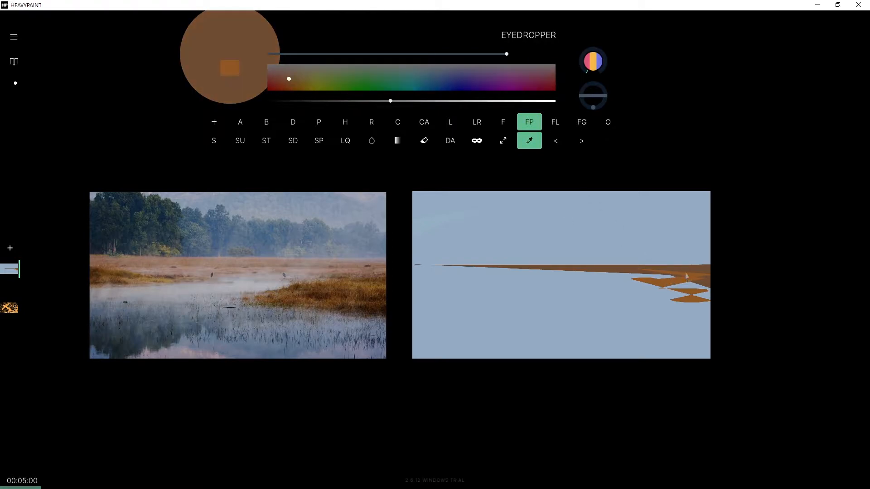
{"action": "mouse_move", "coordinate": [680, 283]}
{"action": "left_mouse_down"}
{"action": "mouse_move", "coordinate": [624, 280]}
{"action": "mouse_move", "coordinate": [629, 285]}
{"action": "left_mouse_up"}
Sample the grey-blue sky just above the horizon with the Eyedropper as the current colour.
{"action": "key", "text": "alt"}
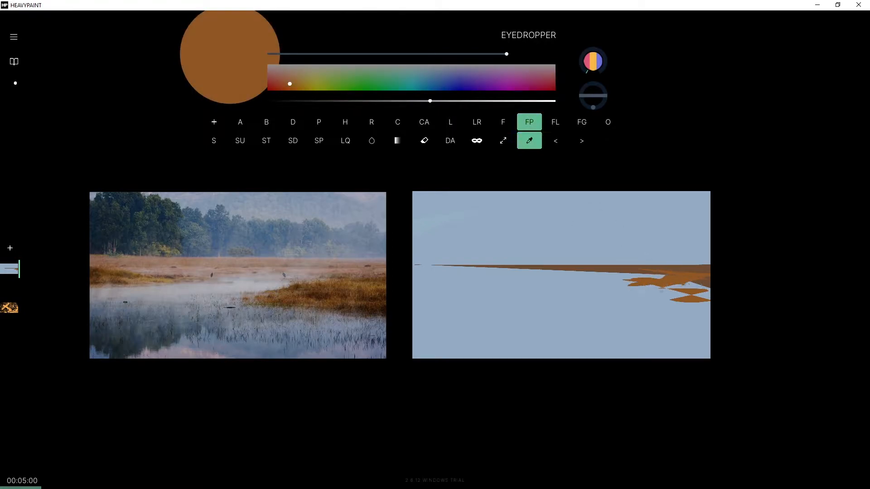
{"action": "key", "text": "e"}
{"action": "key", "text": "e"}
{"action": "key", "text": "alt"}
{"action": "left_click", "coordinate": [616, 253]}
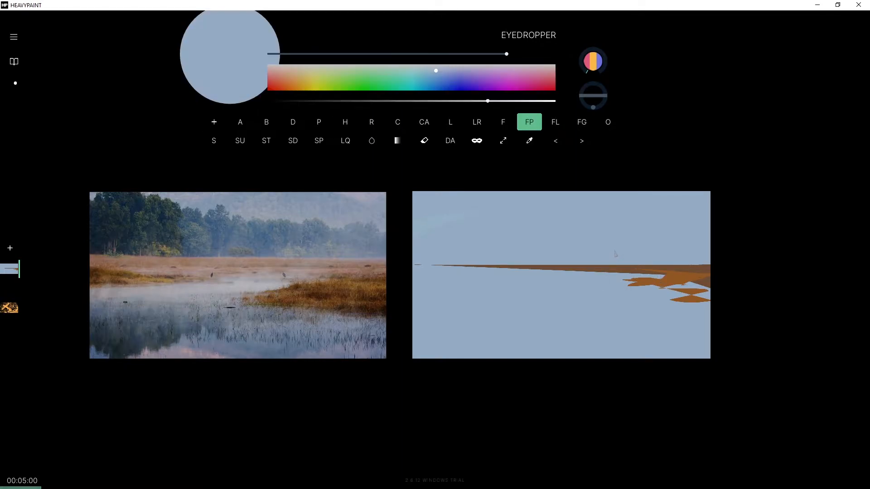
{"action": "key", "text": "alt"}
Examine the full Hotkeys list, moving the reference photo off the covered entries, and return to the canvas.
{"action": "left_click", "coordinate": [13, 43]}
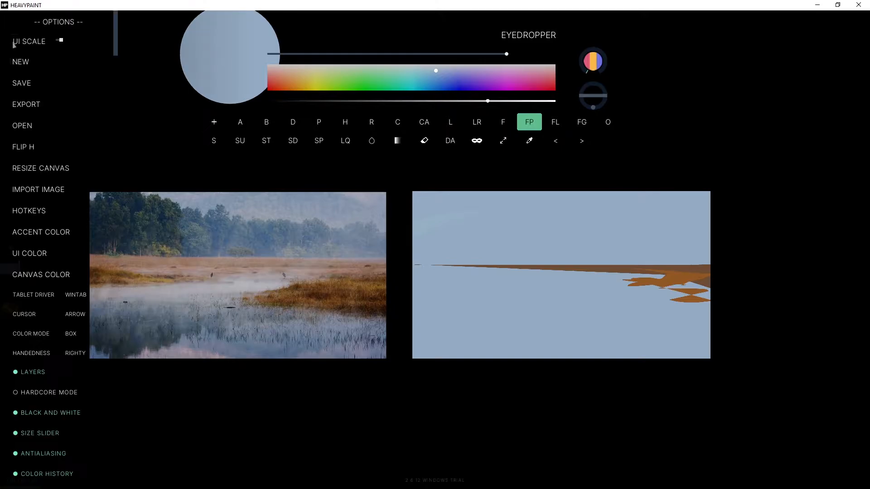
{"action": "left_click", "coordinate": [35, 211]}
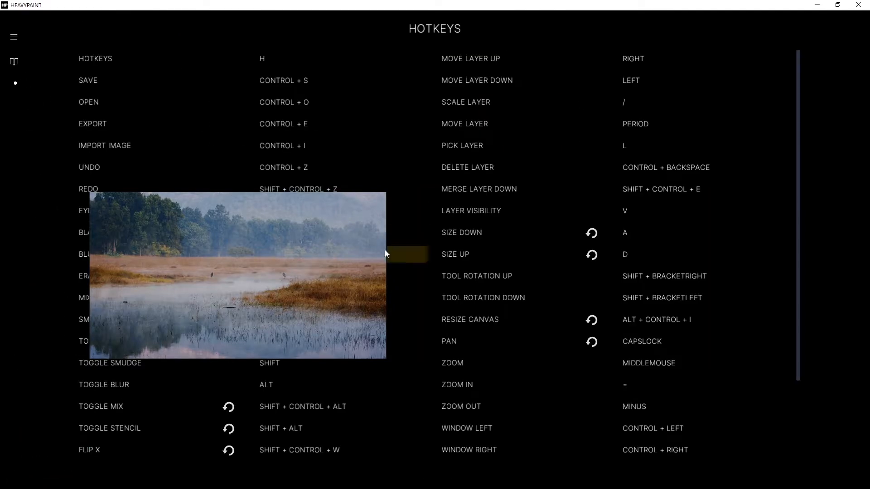
{"action": "left_click_drag", "start_coordinate": [271, 283], "coordinate": [570, 272]}
{"action": "left_click", "coordinate": [796, 230]}
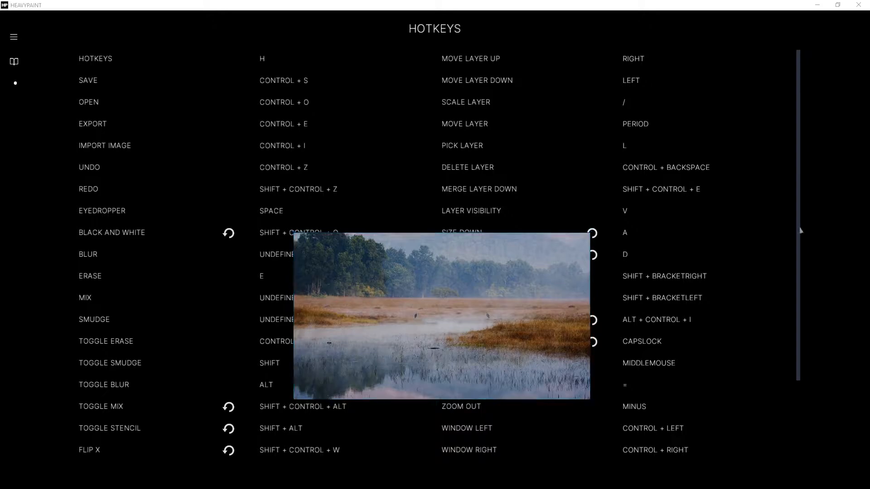
{"action": "left_click_drag", "start_coordinate": [418, 311], "coordinate": [191, 211]}
{"action": "left_click", "coordinate": [802, 316]}
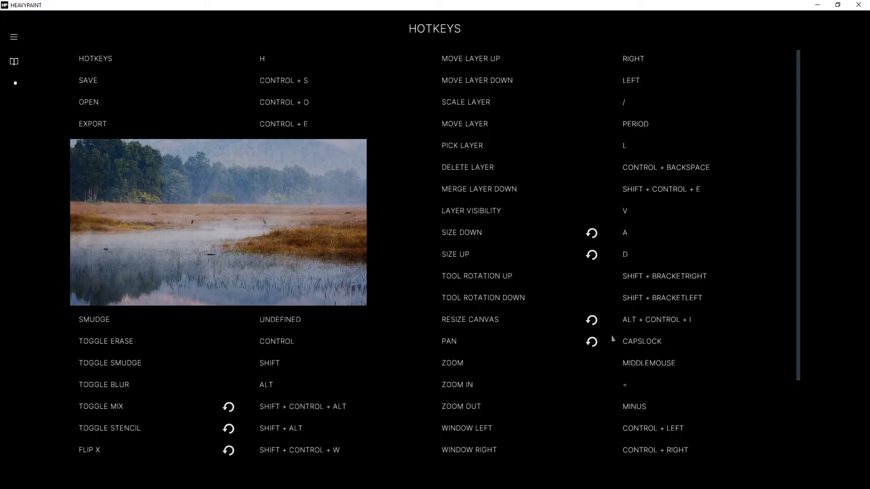
{"action": "left_click_drag", "start_coordinate": [796, 233], "coordinate": [796, 371]}
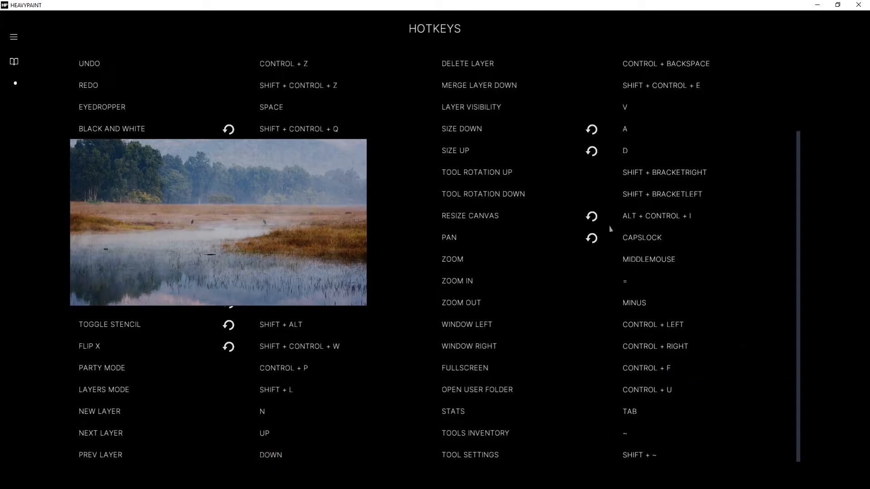
{"action": "left_click_drag", "start_coordinate": [799, 239], "coordinate": [797, 142]}
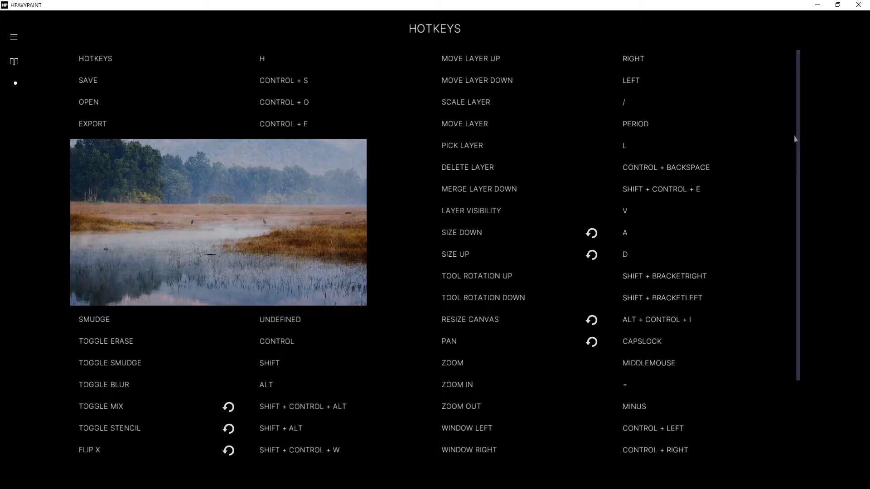
{"action": "left_click_drag", "start_coordinate": [265, 251], "coordinate": [382, 248]}
{"action": "left_click", "coordinate": [802, 253]}
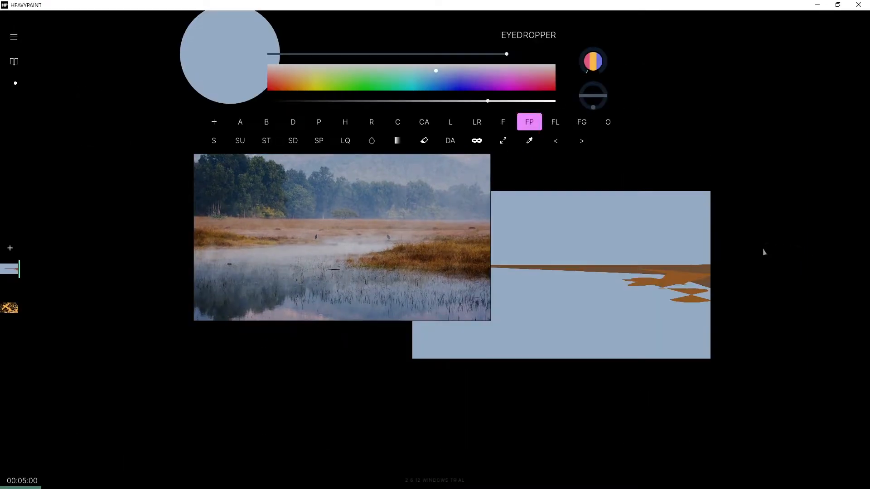
Place the reference photo beside the canvas and shift the tool controls clear of the painting area.
{"action": "left_click_drag", "start_coordinate": [355, 296], "coordinate": [248, 333]}
{"action": "left_click", "coordinate": [397, 247]}
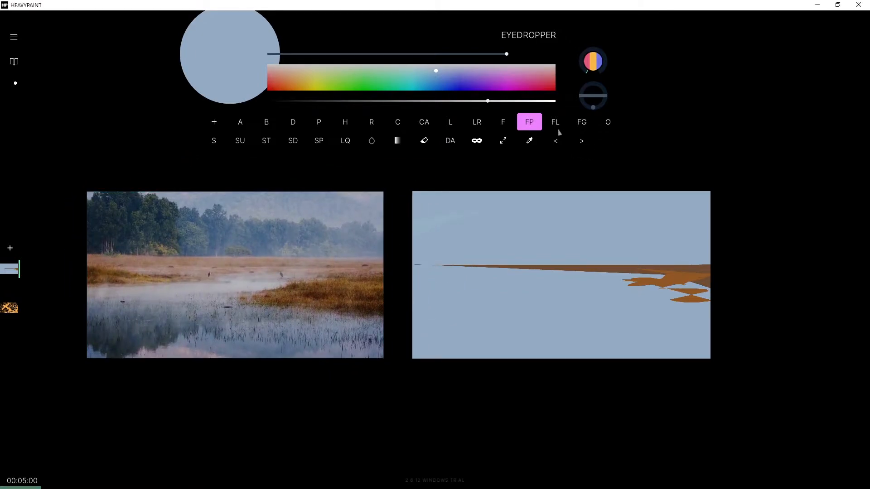
{"action": "left_click_drag", "start_coordinate": [450, 47], "coordinate": [472, 58]}
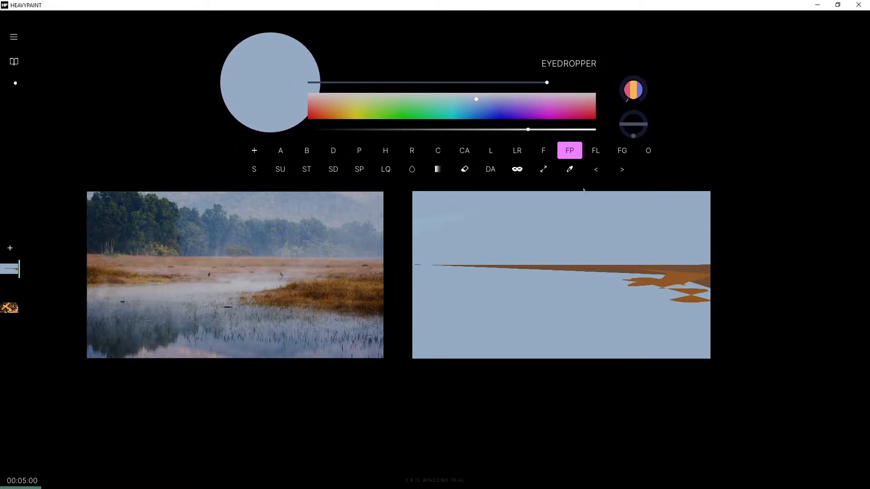
Try recolouring the grass bank with orange Fill Poly shapes and undo the attempts.
{"action": "left_click", "coordinate": [641, 272]}
{"action": "key", "text": "ctrl+z"}
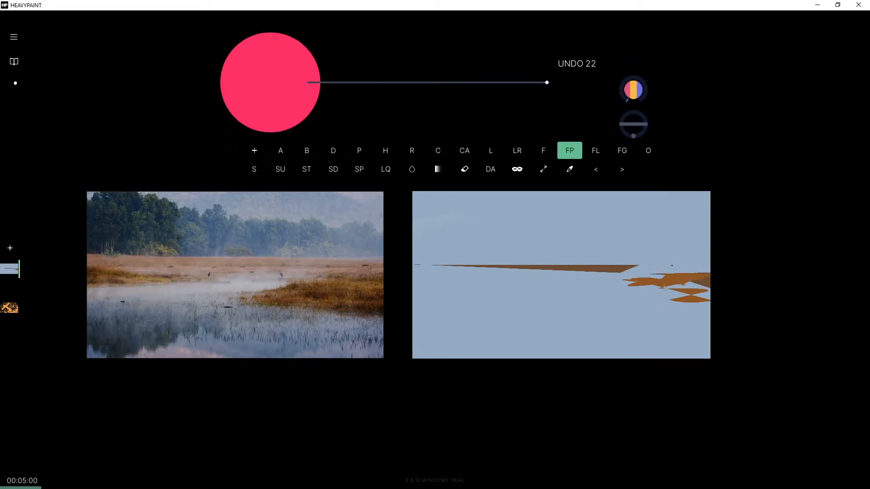
{"action": "left_click_drag", "start_coordinate": [494, 106], "coordinate": [321, 112]}
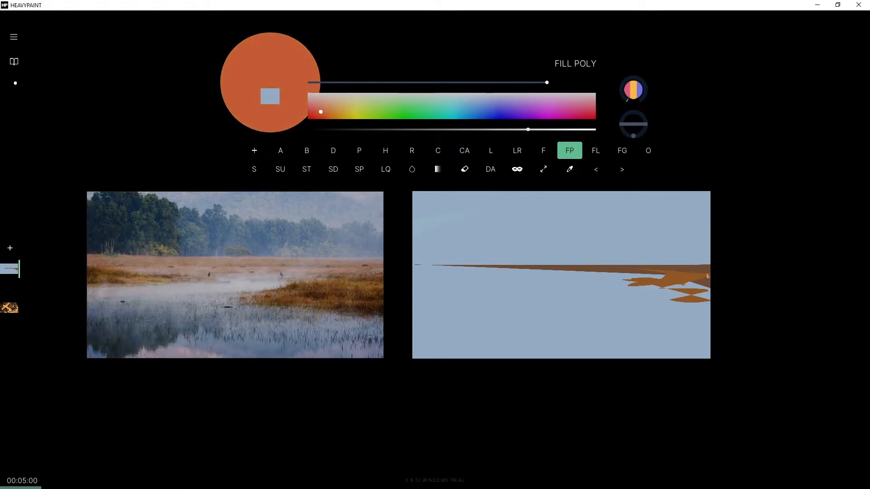
{"action": "mouse_move", "coordinate": [695, 274]}
{"action": "left_mouse_down"}
{"action": "mouse_move", "coordinate": [641, 249]}
{"action": "mouse_move", "coordinate": [666, 249]}
{"action": "left_mouse_up"}
{"action": "key", "text": "ctrl+z"}
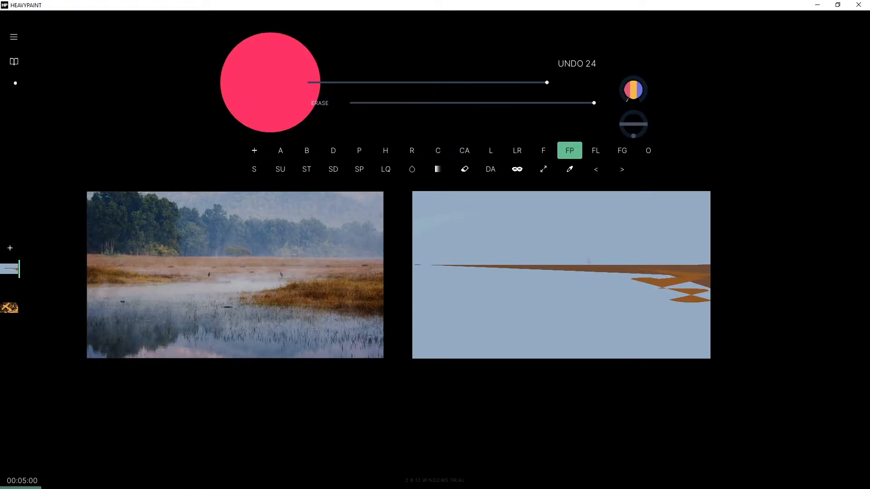
{"action": "mouse_move", "coordinate": [707, 284]}
{"action": "left_mouse_down"}
{"action": "mouse_move", "coordinate": [734, 306]}
{"action": "mouse_move", "coordinate": [644, 304]}
{"action": "mouse_move", "coordinate": [680, 294]}
{"action": "mouse_move", "coordinate": [635, 320]}
{"action": "mouse_move", "coordinate": [670, 299]}
{"action": "left_mouse_up"}
Switch to the Oil brush and pick a fine, fibrous texture in the Oil settings.
{"action": "left_click", "coordinate": [648, 150]}
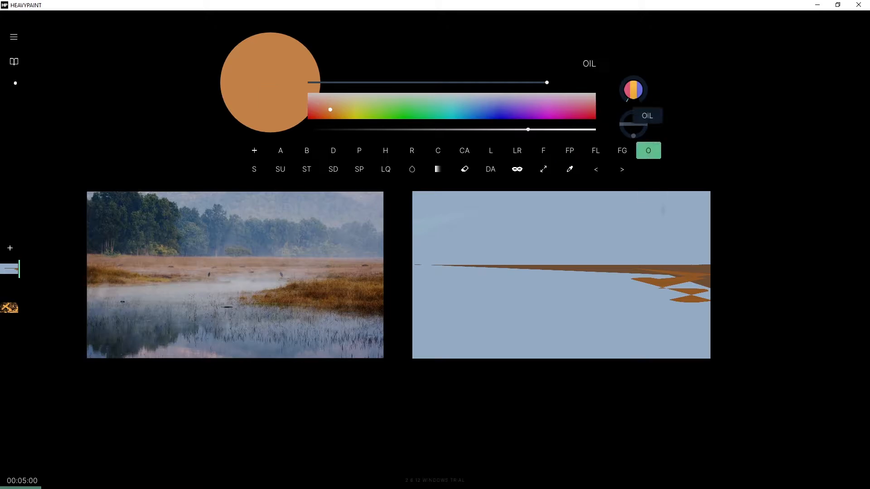
{"action": "mouse_move", "coordinate": [700, 272]}
{"action": "left_mouse_down"}
{"action": "mouse_move", "coordinate": [683, 253]}
{"action": "mouse_move", "coordinate": [648, 281]}
{"action": "left_mouse_up"}
{"action": "left_click", "coordinate": [596, 170]}
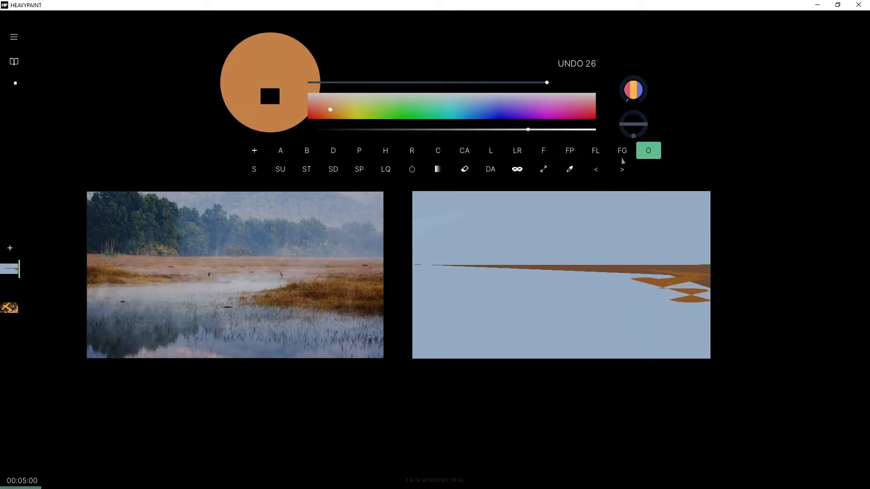
{"action": "left_click", "coordinate": [648, 151]}
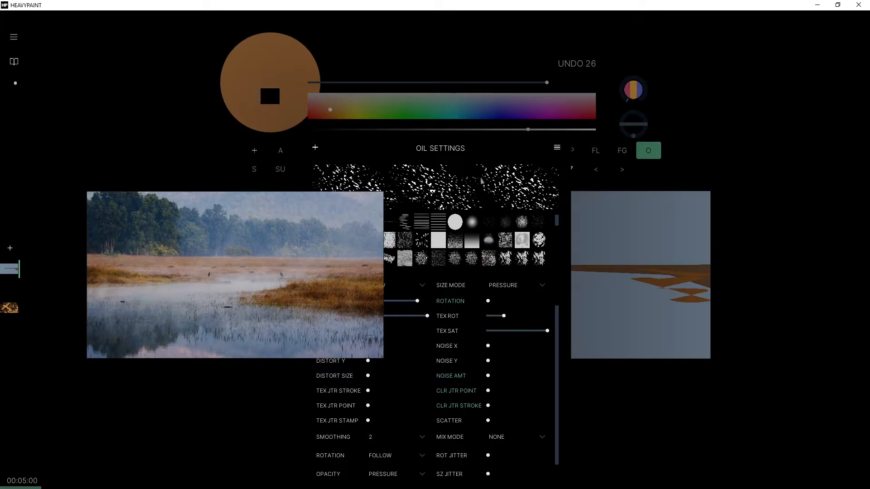
{"action": "left_click", "coordinate": [479, 167]}
{"action": "scroll", "coordinate": [468, 245], "scroll_direction": "down", "scroll_amount": 3}
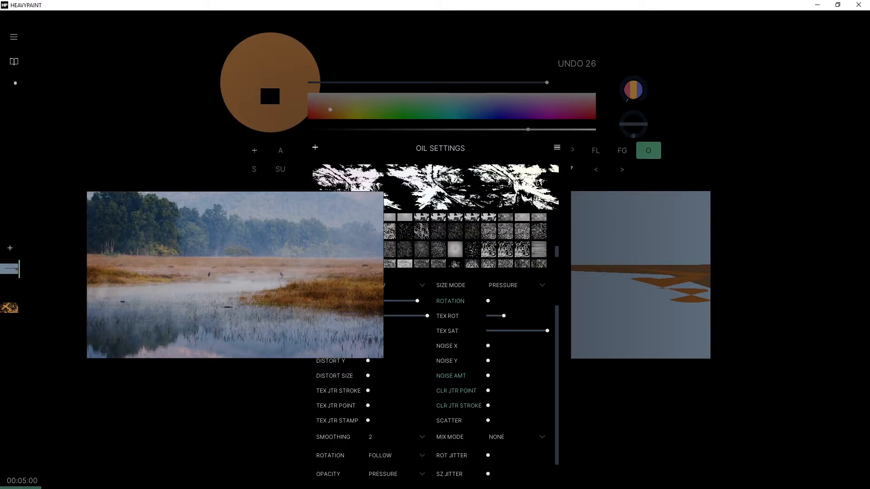
{"action": "left_click", "coordinate": [470, 234]}
{"action": "left_click", "coordinate": [643, 254]}
Undo the oversized Oil test strokes, reduce the brush size to 33 and paint tan-orange strokes over the grass bank.
{"action": "mouse_move", "coordinate": [657, 267]}
{"action": "left_mouse_down"}
{"action": "mouse_move", "coordinate": [612, 290]}
{"action": "mouse_move", "coordinate": [593, 324]}
{"action": "left_mouse_up"}
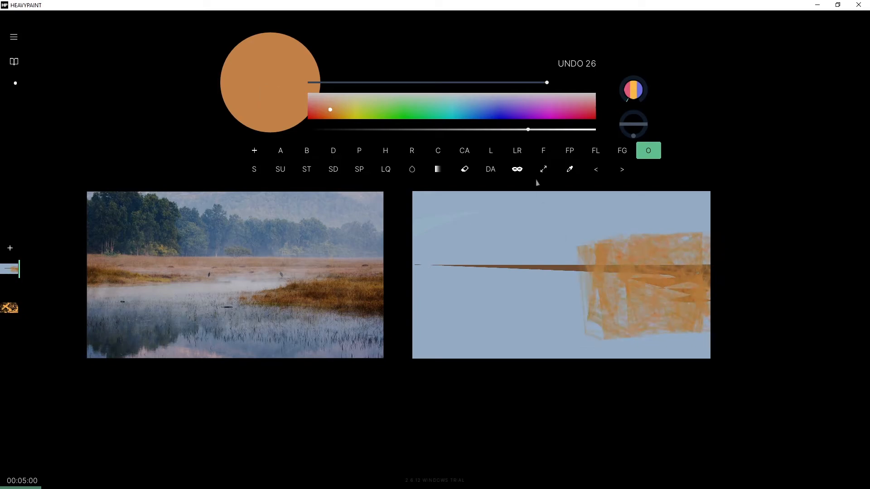
{"action": "key", "text": "ctrl+z"}
{"action": "left_click_drag", "start_coordinate": [491, 83], "coordinate": [424, 82]}
{"action": "mouse_move", "coordinate": [708, 303]}
{"action": "left_mouse_down"}
{"action": "mouse_move", "coordinate": [648, 313]}
{"action": "mouse_move", "coordinate": [612, 305]}
{"action": "mouse_move", "coordinate": [601, 291]}
{"action": "left_mouse_up"}
{"action": "left_click_drag", "start_coordinate": [425, 82], "coordinate": [463, 82]}
{"action": "mouse_move", "coordinate": [708, 290]}
{"action": "left_mouse_down"}
{"action": "mouse_move", "coordinate": [603, 297]}
{"action": "mouse_move", "coordinate": [713, 301]}
{"action": "left_mouse_up"}
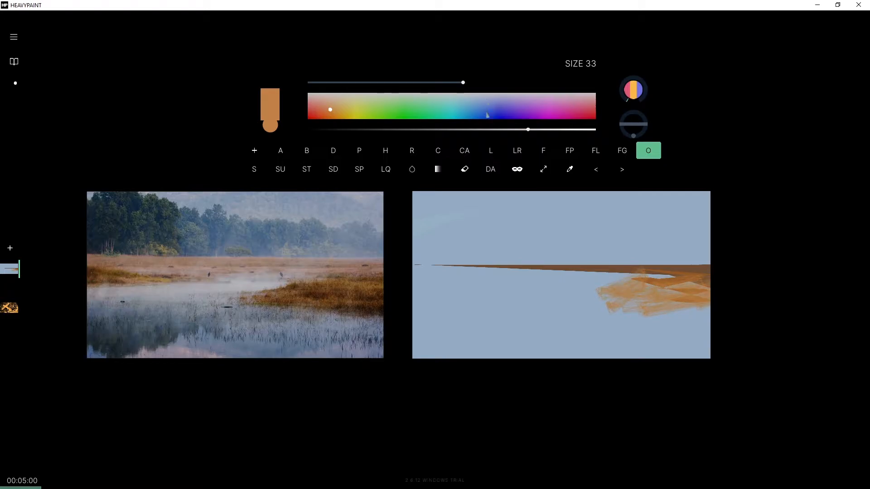
Change the Oil brush to the neighbouring texture and add orange strokes along the grass bank's upper edge.
{"action": "left_click", "coordinate": [648, 151]}
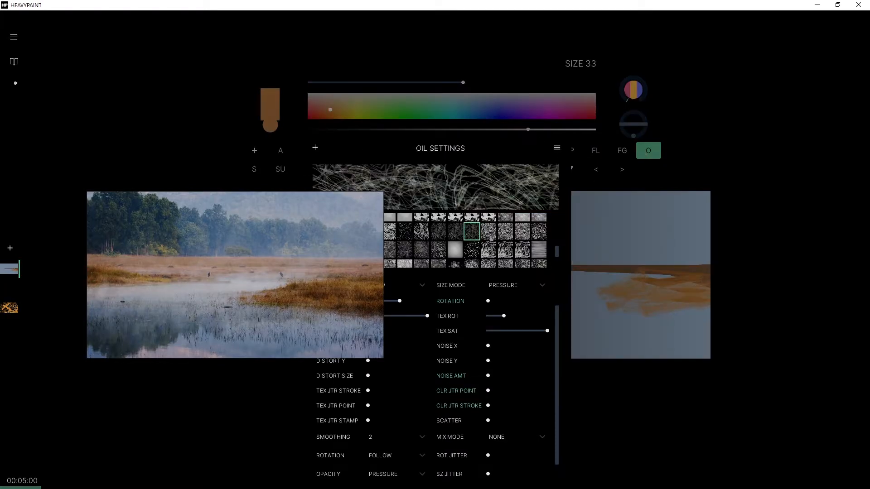
{"action": "left_click", "coordinate": [492, 234]}
{"action": "left_click", "coordinate": [648, 281]}
{"action": "mouse_move", "coordinate": [708, 284]}
{"action": "left_mouse_down"}
{"action": "mouse_move", "coordinate": [598, 288]}
{"action": "mouse_move", "coordinate": [715, 287]}
{"action": "mouse_move", "coordinate": [617, 276]}
{"action": "mouse_move", "coordinate": [692, 265]}
{"action": "left_mouse_up"}
Darken the colour to deep brown and stroke shadow texture across the grass bank and its lower edge.
{"action": "left_click_drag", "start_coordinate": [514, 129], "coordinate": [388, 131]}
{"action": "mouse_move", "coordinate": [693, 315]}
{"action": "left_mouse_down"}
{"action": "mouse_move", "coordinate": [667, 313]}
{"action": "mouse_move", "coordinate": [738, 295]}
{"action": "mouse_move", "coordinate": [669, 281]}
{"action": "mouse_move", "coordinate": [694, 313]}
{"action": "left_mouse_up"}
{"action": "left_click_drag", "start_coordinate": [613, 310], "coordinate": [764, 315]}
{"action": "left_click_drag", "start_coordinate": [574, 309], "coordinate": [688, 308]}
{"action": "key", "text": "ctrl+z"}
{"action": "mouse_move", "coordinate": [552, 301]}
{"action": "left_mouse_down"}
{"action": "mouse_move", "coordinate": [625, 315]}
{"action": "mouse_move", "coordinate": [694, 312]}
{"action": "left_mouse_up"}
{"action": "key", "text": "ctrl+z"}
Sample the grey-blue water, make it more saturated and paint broad blue strokes across the water below the bank.
{"action": "left_click", "coordinate": [591, 337], "text": "alt"}
{"action": "left_click_drag", "start_coordinate": [476, 100], "coordinate": [476, 107]}
{"action": "mouse_move", "coordinate": [580, 327]}
{"action": "left_mouse_down"}
{"action": "mouse_move", "coordinate": [660, 367]}
{"action": "mouse_move", "coordinate": [596, 374]}
{"action": "mouse_move", "coordinate": [583, 363]}
{"action": "mouse_move", "coordinate": [473, 331]}
{"action": "left_mouse_up"}
{"action": "mouse_move", "coordinate": [603, 325]}
{"action": "left_mouse_down"}
{"action": "mouse_move", "coordinate": [522, 328]}
{"action": "mouse_move", "coordinate": [562, 351]}
{"action": "mouse_move", "coordinate": [653, 329]}
{"action": "left_mouse_up"}
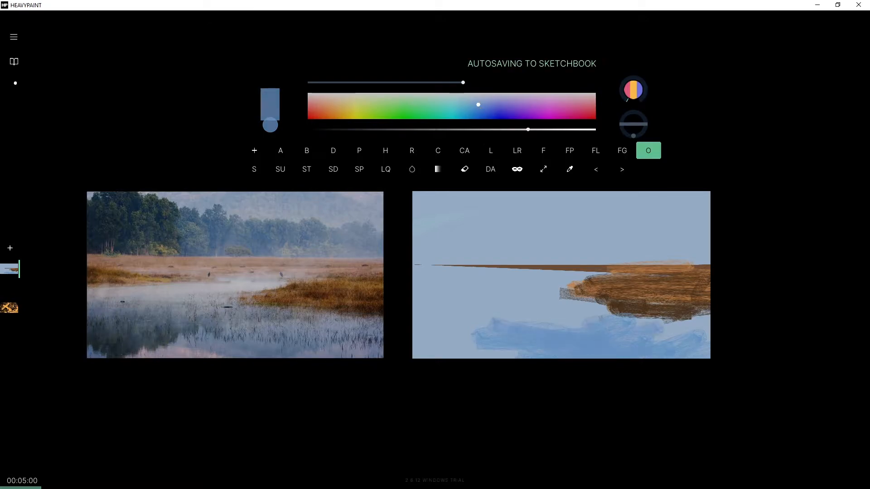
Sample a water colour, shift it to a lighter lavender and paint a soft pinkish reflection along the canvas's lower edge.
{"action": "left_click", "coordinate": [514, 355], "text": "alt"}
{"action": "left_click_drag", "start_coordinate": [492, 95], "coordinate": [506, 96]}
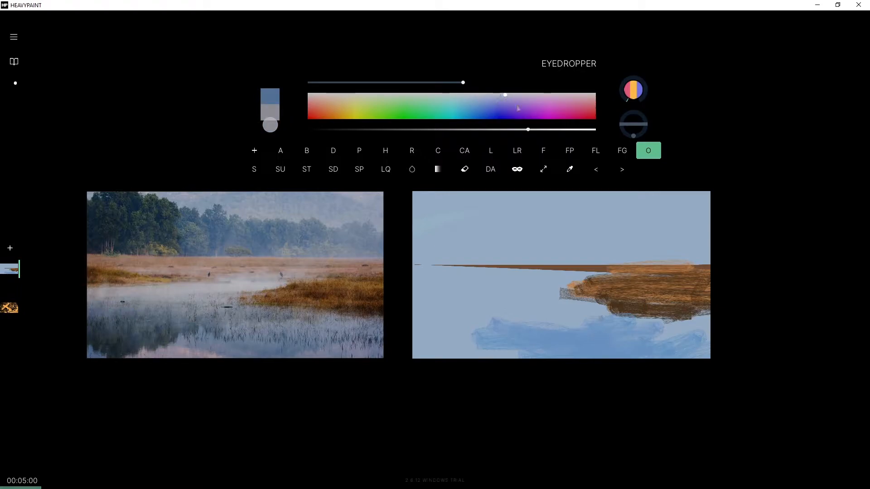
{"action": "left_click", "coordinate": [509, 99]}
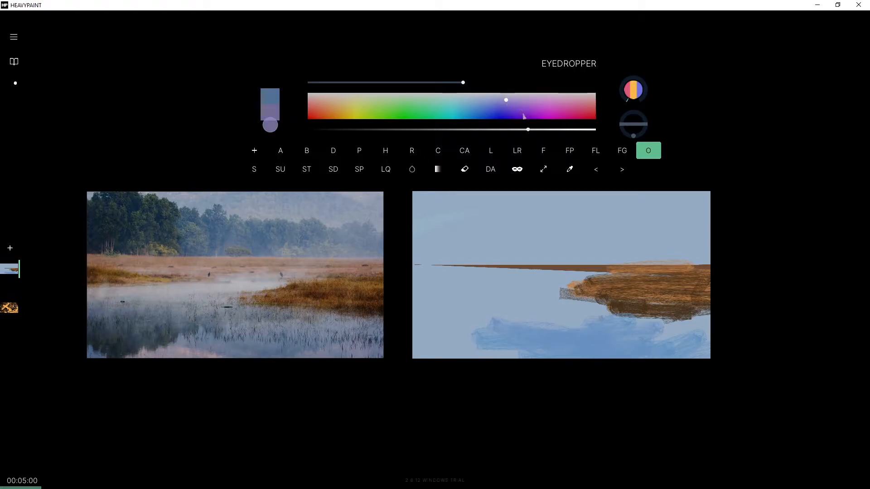
{"action": "left_click_drag", "start_coordinate": [508, 99], "coordinate": [513, 99]}
{"action": "left_click_drag", "start_coordinate": [528, 130], "coordinate": [542, 129]}
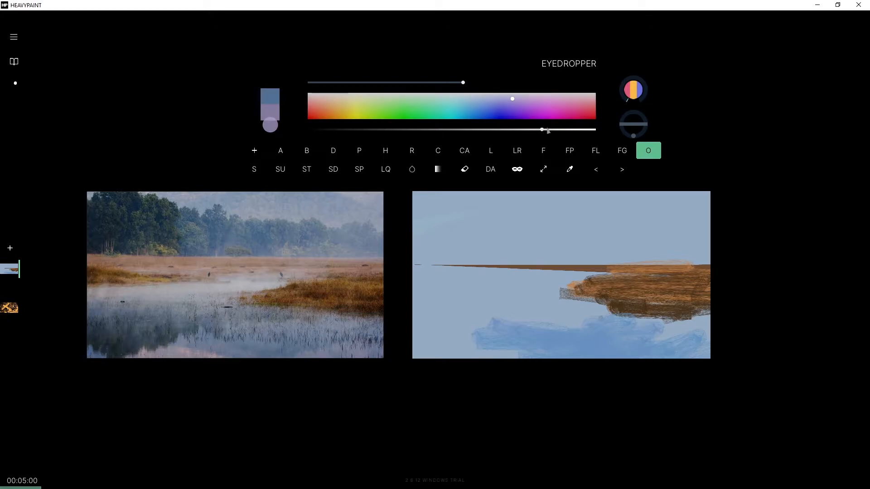
{"action": "left_click_drag", "start_coordinate": [509, 366], "coordinate": [481, 351]}
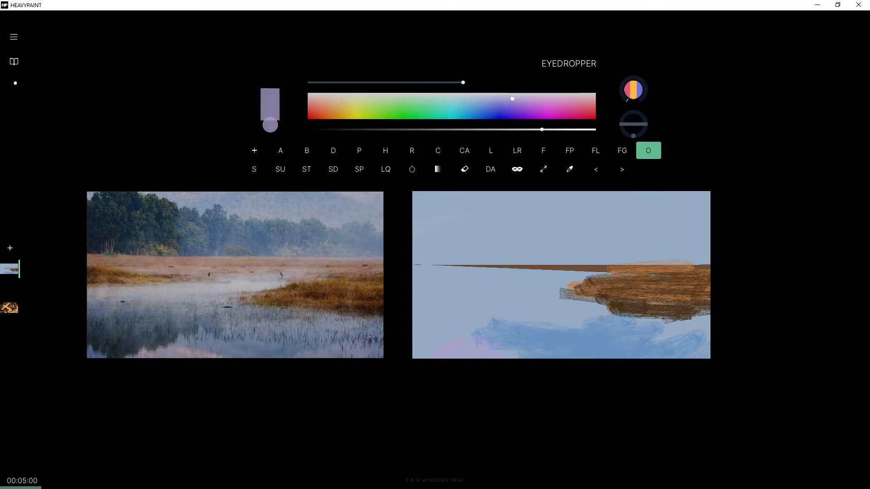
{"action": "left_click_drag", "start_coordinate": [542, 130], "coordinate": [557, 130]}
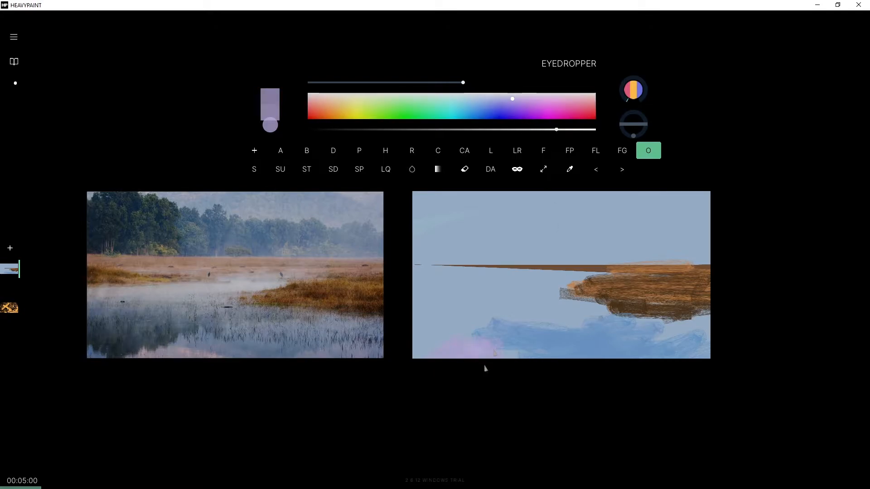
Sample the grey-blue water, darken it to slate and paint the tree reflection in the canvas's lower-left corner.
{"action": "left_click", "coordinate": [529, 358]}
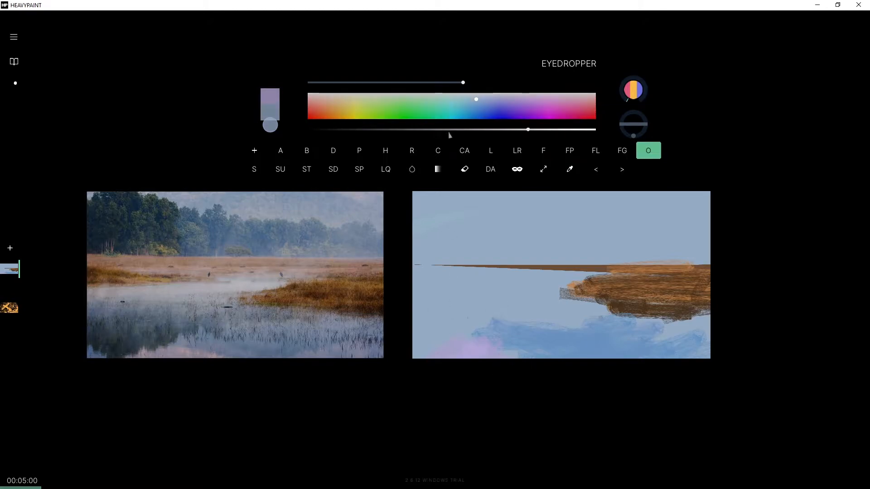
{"action": "mouse_move", "coordinate": [458, 105]}
{"action": "left_mouse_down"}
{"action": "mouse_move", "coordinate": [483, 107]}
{"action": "mouse_move", "coordinate": [421, 135]}
{"action": "left_mouse_up"}
{"action": "mouse_move", "coordinate": [430, 356]}
{"action": "left_mouse_down"}
{"action": "mouse_move", "coordinate": [426, 318]}
{"action": "mouse_move", "coordinate": [471, 326]}
{"action": "mouse_move", "coordinate": [417, 349]}
{"action": "left_mouse_up"}
{"action": "mouse_move", "coordinate": [472, 330]}
{"action": "left_mouse_down"}
{"action": "mouse_move", "coordinate": [504, 320]}
{"action": "mouse_move", "coordinate": [457, 353]}
{"action": "left_mouse_up"}
Deepen the tree reflection with near-black blue strokes, reducing the brush size to 8.
{"action": "left_click_drag", "start_coordinate": [410, 131], "coordinate": [378, 131]}
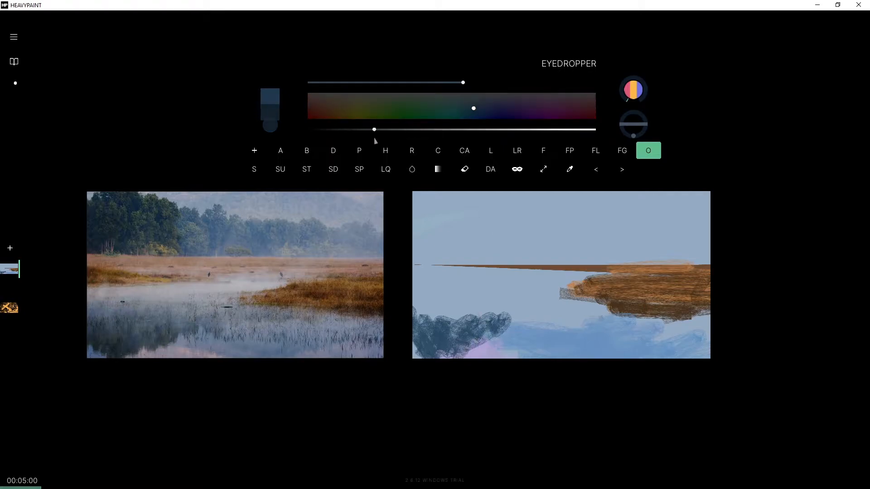
{"action": "mouse_move", "coordinate": [445, 341]}
{"action": "left_mouse_down"}
{"action": "mouse_move", "coordinate": [423, 347]}
{"action": "mouse_move", "coordinate": [441, 362]}
{"action": "left_mouse_up"}
{"action": "left_click_drag", "start_coordinate": [378, 130], "coordinate": [344, 130]}
{"action": "left_click_drag", "start_coordinate": [463, 83], "coordinate": [403, 85]}
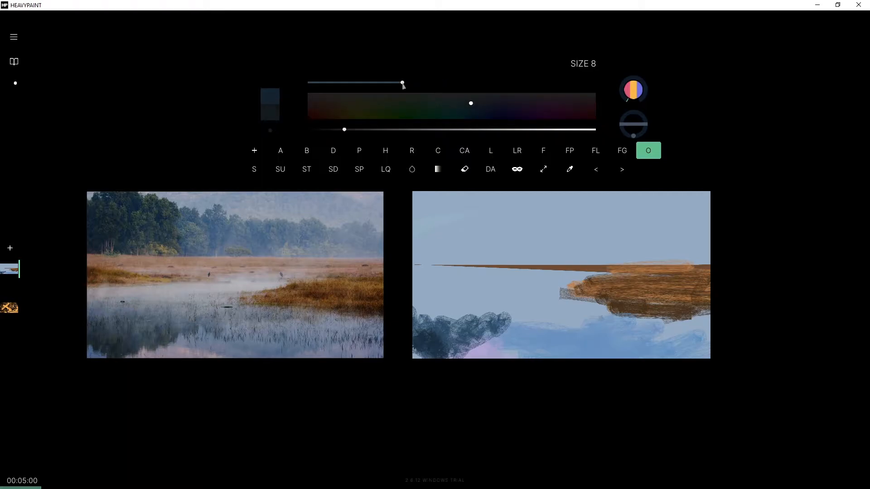
{"action": "left_click_drag", "start_coordinate": [415, 337], "coordinate": [449, 349]}
Sample the grey-blue water, adjust it to a muted slate blue and touch up the reflection's lower-left edge.
{"action": "left_click", "coordinate": [417, 358], "text": "alt"}
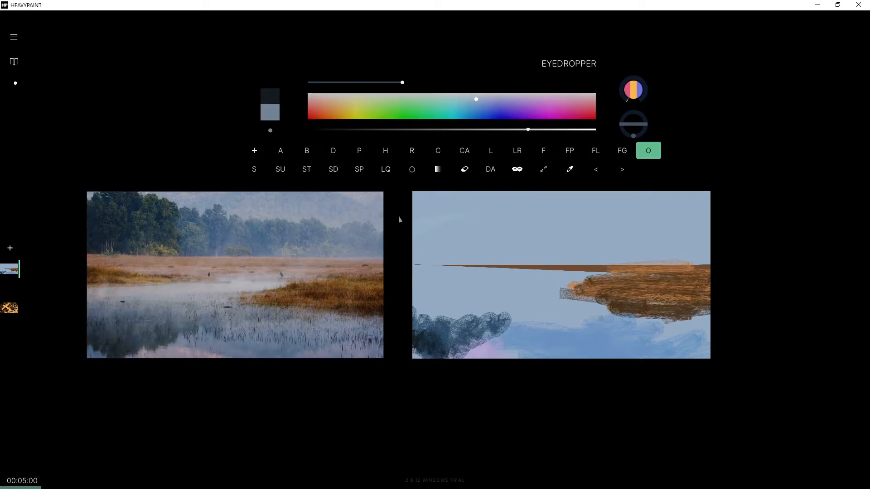
{"action": "left_click_drag", "start_coordinate": [478, 99], "coordinate": [482, 102]}
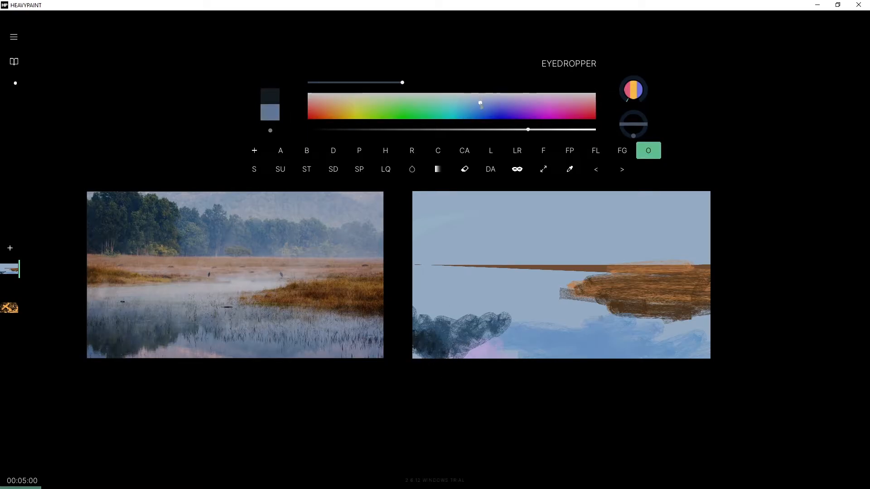
{"action": "left_click_drag", "start_coordinate": [510, 128], "coordinate": [479, 139]}
{"action": "left_click_drag", "start_coordinate": [490, 103], "coordinate": [482, 108]}
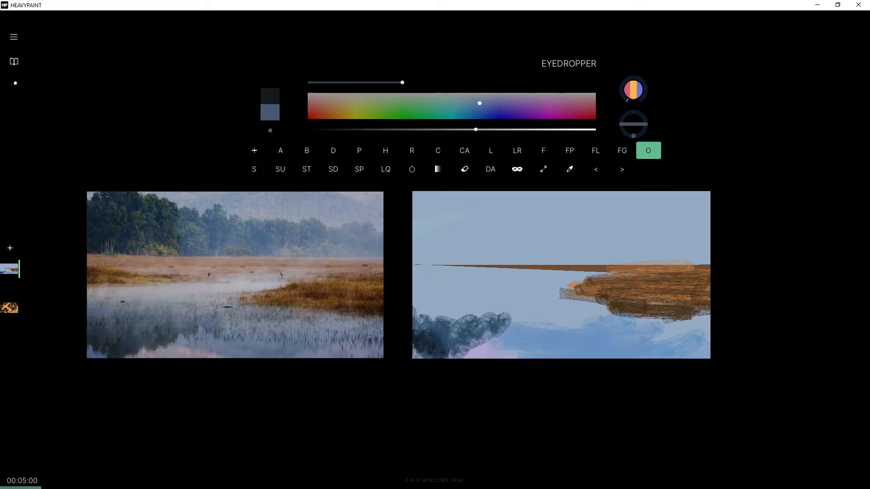
{"action": "left_click", "coordinate": [417, 367]}
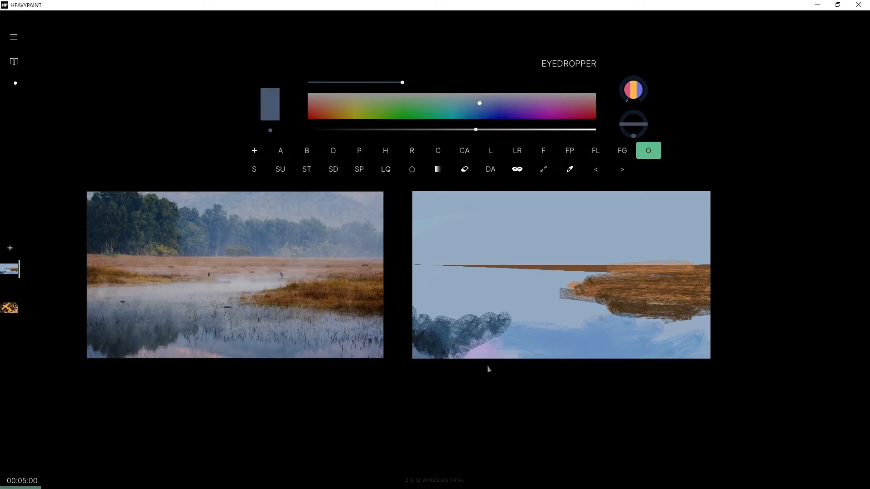
Sample the blue and lavender water colours and touch up the lavender reflection's edge with a greyer, darker tint.
{"action": "left_click", "coordinate": [317, 348], "text": "alt"}
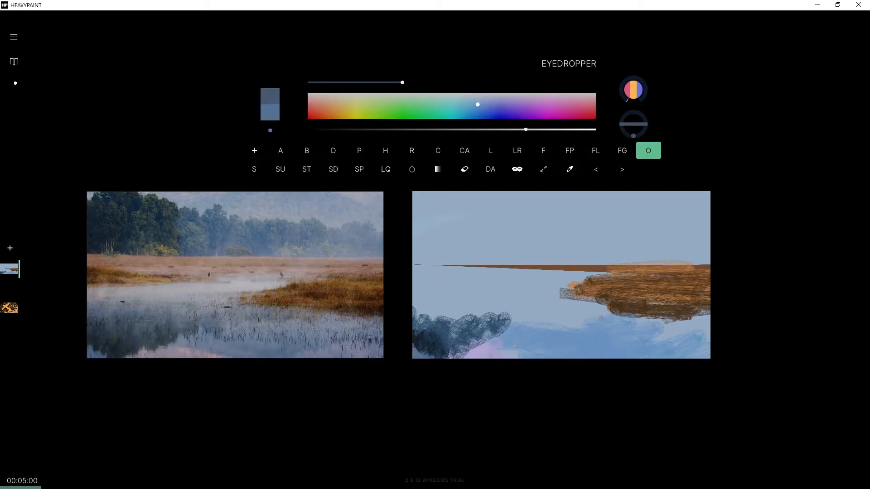
{"action": "left_click", "coordinate": [487, 358]}
{"action": "left_click", "coordinate": [488, 360], "text": "alt"}
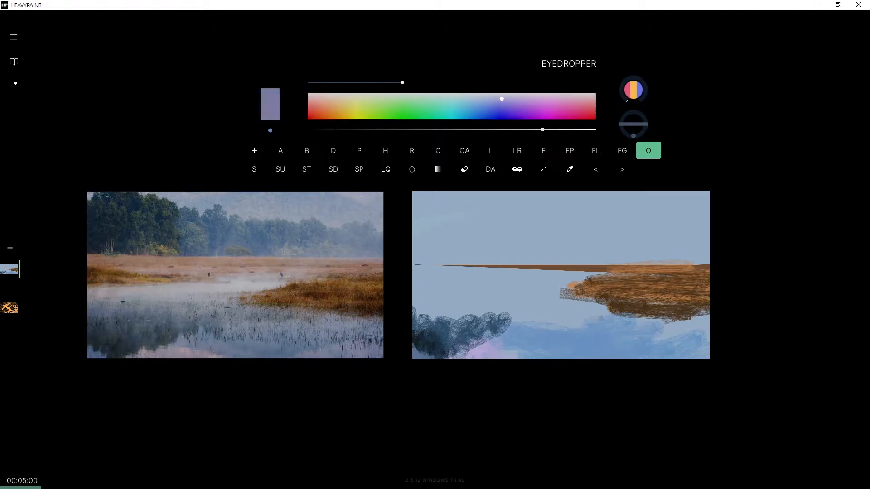
{"action": "left_click", "coordinate": [502, 96]}
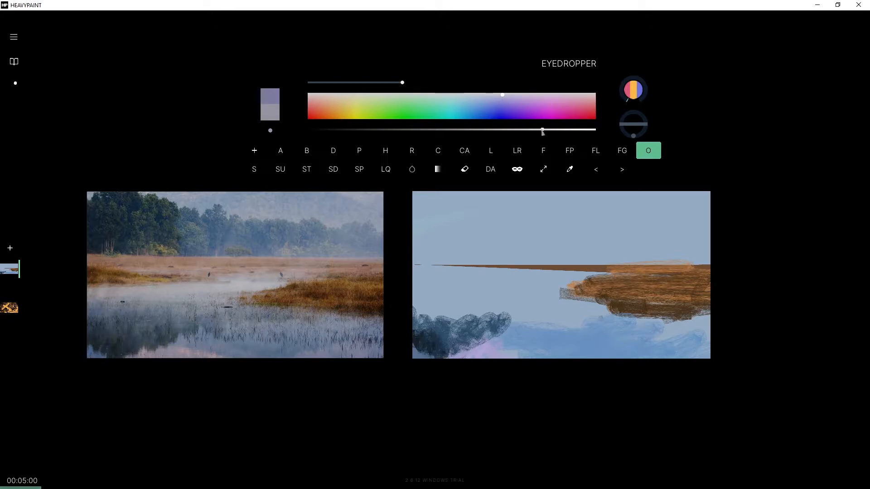
{"action": "mouse_move", "coordinate": [465, 358]}
{"action": "left_mouse_down"}
{"action": "mouse_move", "coordinate": [461, 347]}
{"action": "mouse_move", "coordinate": [459, 359]}
{"action": "left_mouse_up"}
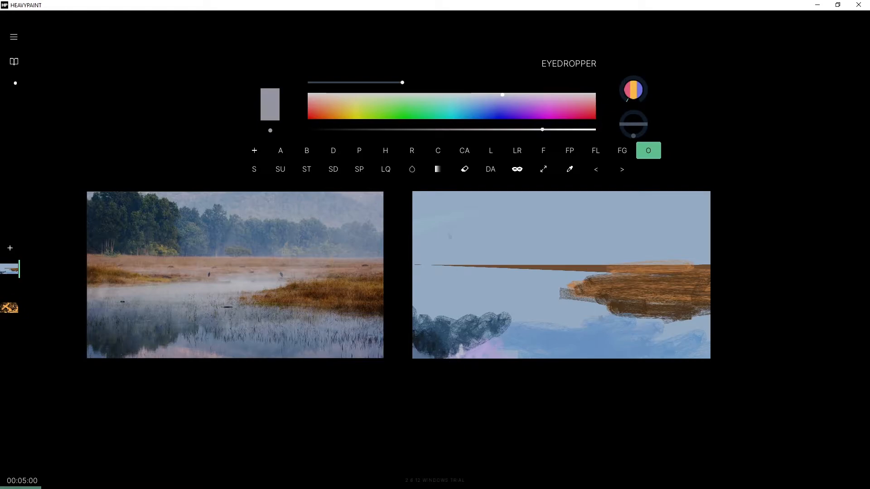
{"action": "left_click_drag", "start_coordinate": [542, 130], "coordinate": [529, 130]}
{"action": "left_click_drag", "start_coordinate": [461, 358], "coordinate": [459, 364]}
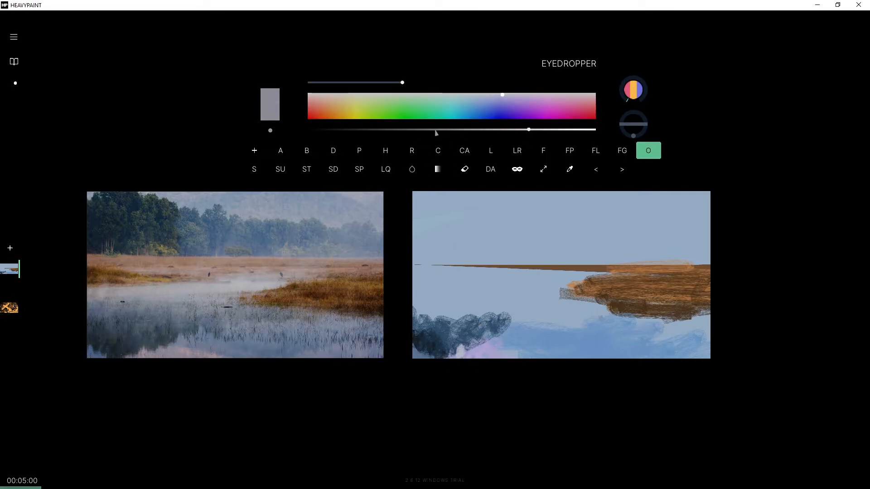
Sample the dark blue of the tree reflection and blend its edge into the lavender patch.
{"action": "left_click", "coordinate": [482, 357], "text": "alt"}
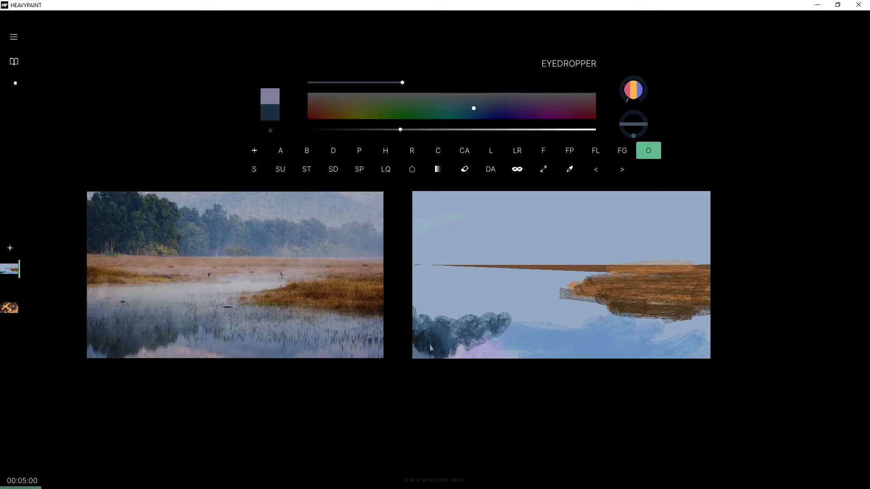
{"action": "left_click", "coordinate": [463, 349], "text": "alt"}
{"action": "mouse_move", "coordinate": [455, 348]}
{"action": "left_mouse_down"}
{"action": "mouse_move", "coordinate": [453, 356]}
{"action": "mouse_move", "coordinate": [461, 353]}
{"action": "left_mouse_up"}
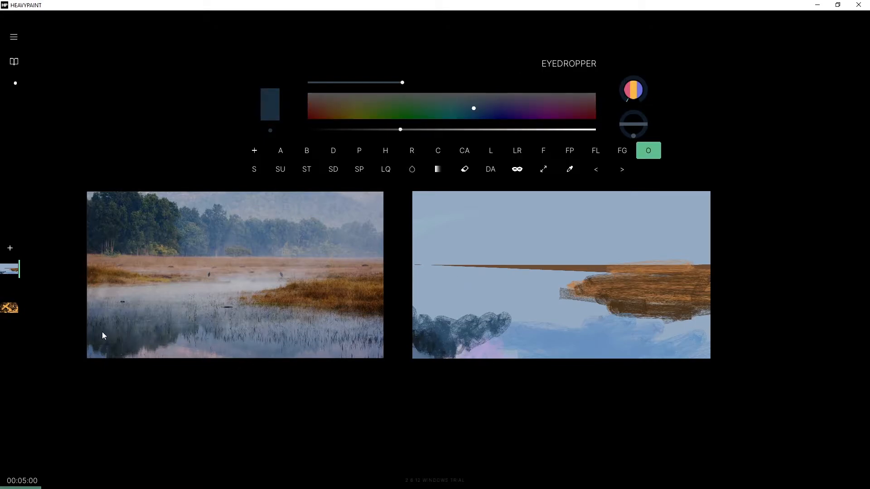
Try dark olive strokes over the tree reflection and undo the last one.
{"action": "left_click_drag", "start_coordinate": [443, 114], "coordinate": [428, 129]}
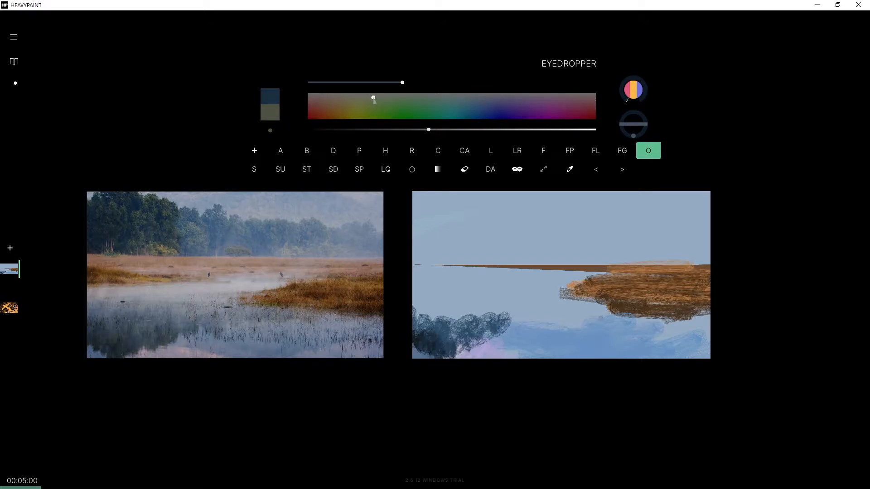
{"action": "left_click_drag", "start_coordinate": [421, 130], "coordinate": [401, 131]}
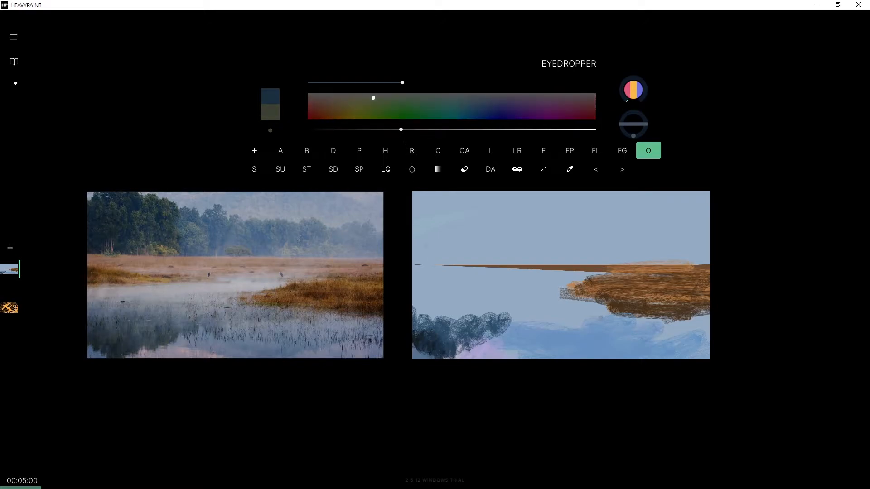
{"action": "left_click_drag", "start_coordinate": [446, 336], "coordinate": [442, 341]}
{"action": "key", "text": "ctrl+z"}
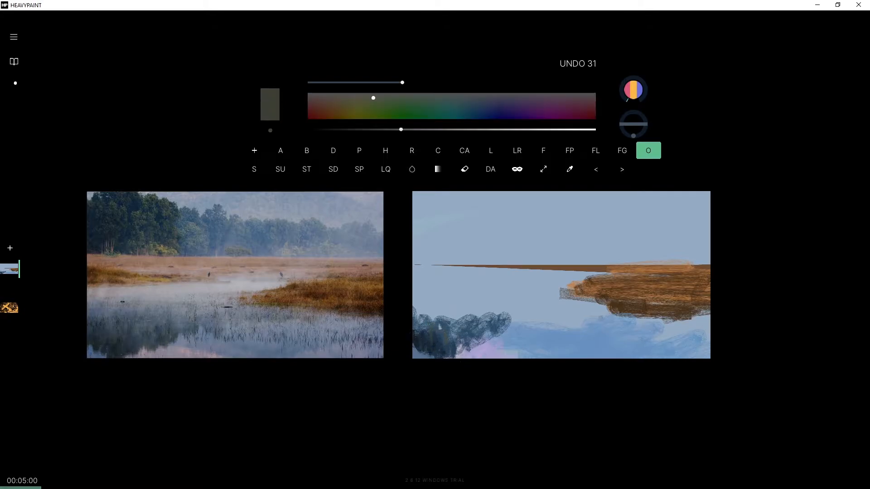
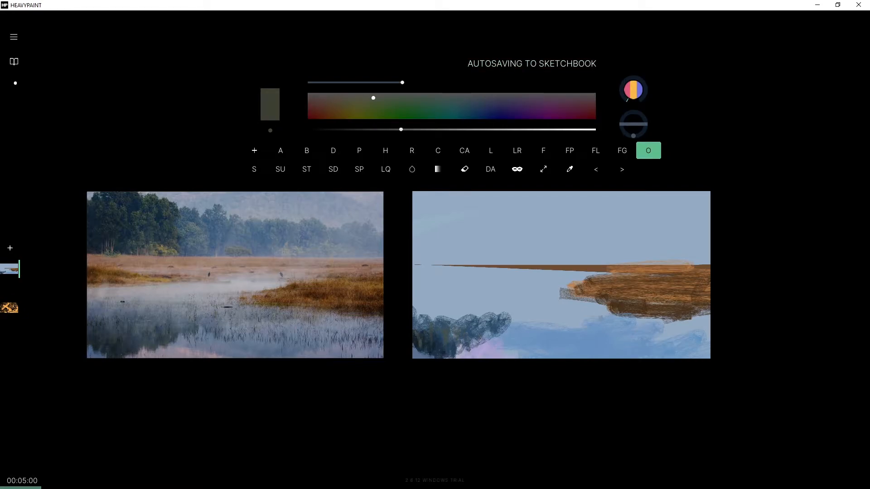
Sample the reflection's dark blue and the lavender, lighten and grey the lavender, touch up the lavender patch's edge and undo the last stroke.
{"action": "left_click", "coordinate": [457, 351], "text": "alt"}
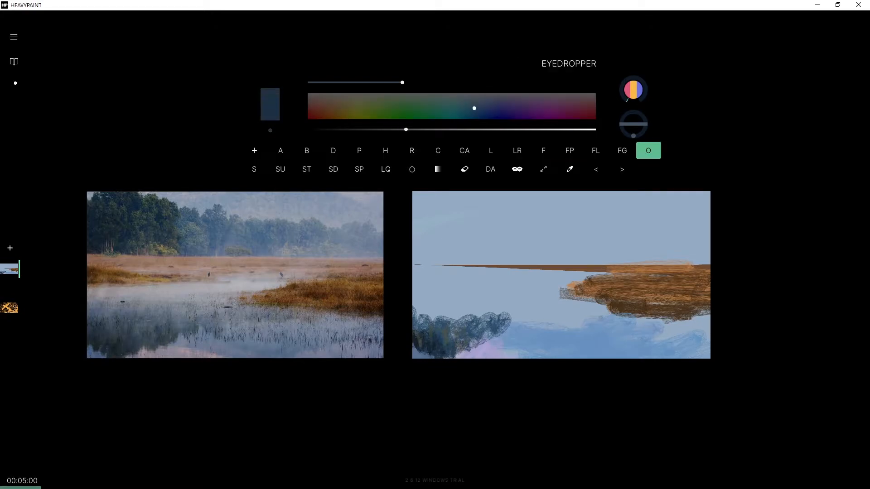
{"action": "left_click", "coordinate": [471, 344], "text": "alt"}
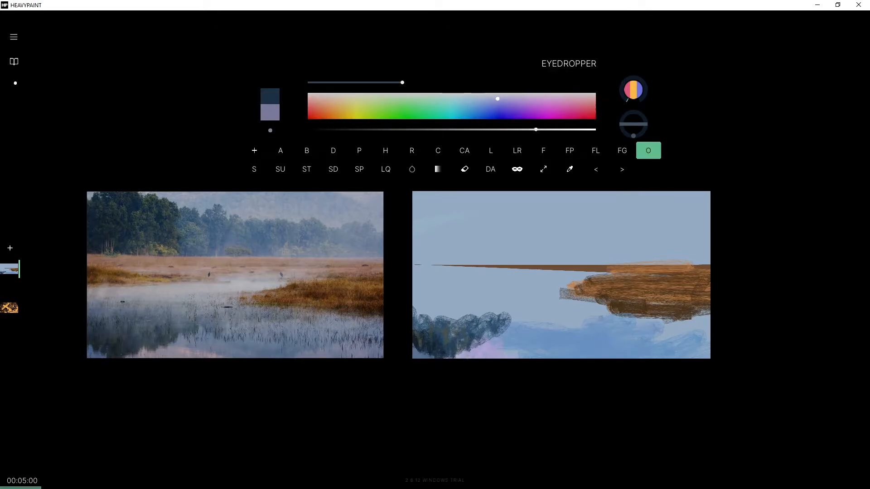
{"action": "left_click_drag", "start_coordinate": [498, 98], "coordinate": [498, 97]}
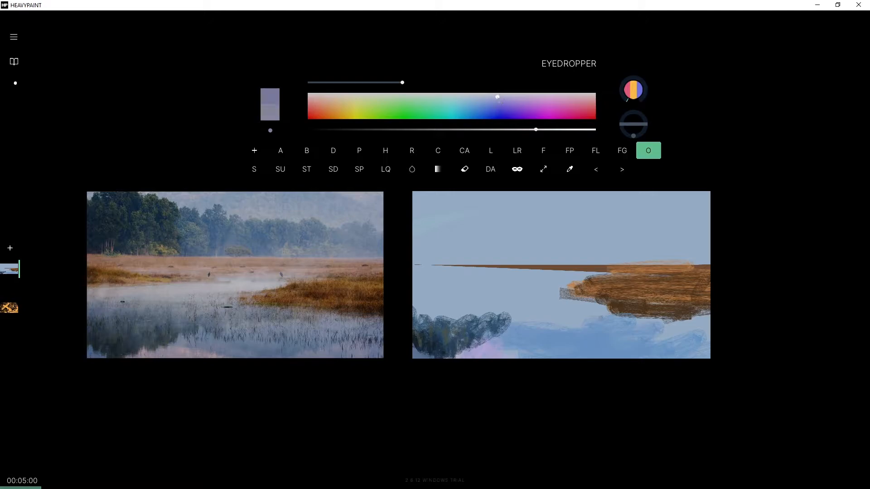
{"action": "left_click_drag", "start_coordinate": [536, 129], "coordinate": [542, 129]}
{"action": "key", "text": "ctrl+z"}
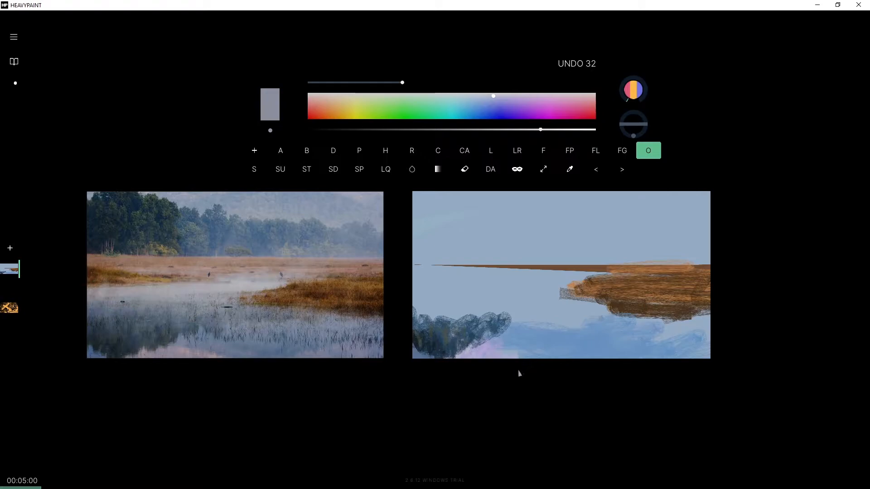
Undo the latest strokes and touch up the water beside the lavender reflection with sampled slate blue, ending on the tree reflection's dark blue.
{"action": "key", "text": "alt"}
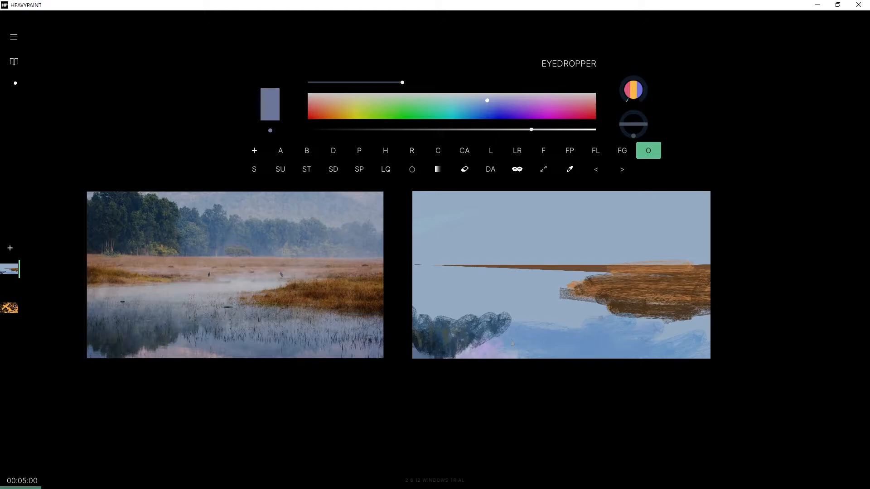
{"action": "key", "text": "ctrl+z"}
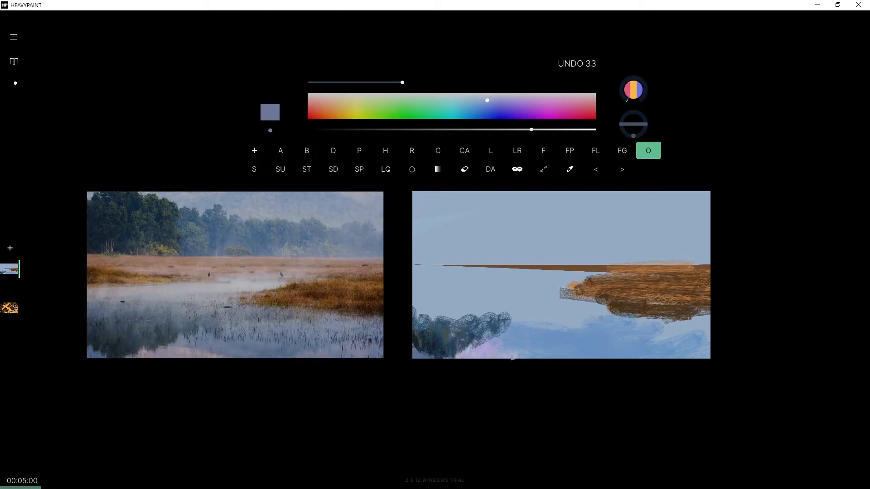
{"action": "key", "text": "ctrl+z"}
{"action": "key", "text": "alt"}
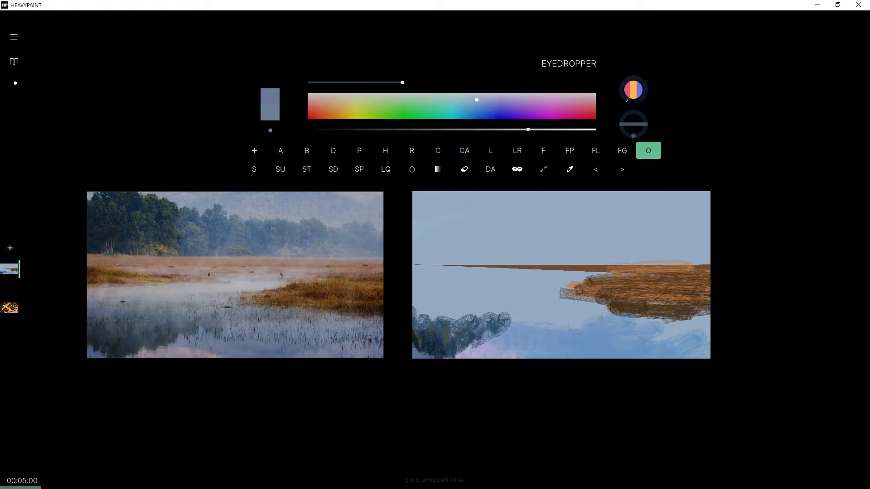
{"action": "left_click", "coordinate": [457, 326], "text": "alt"}
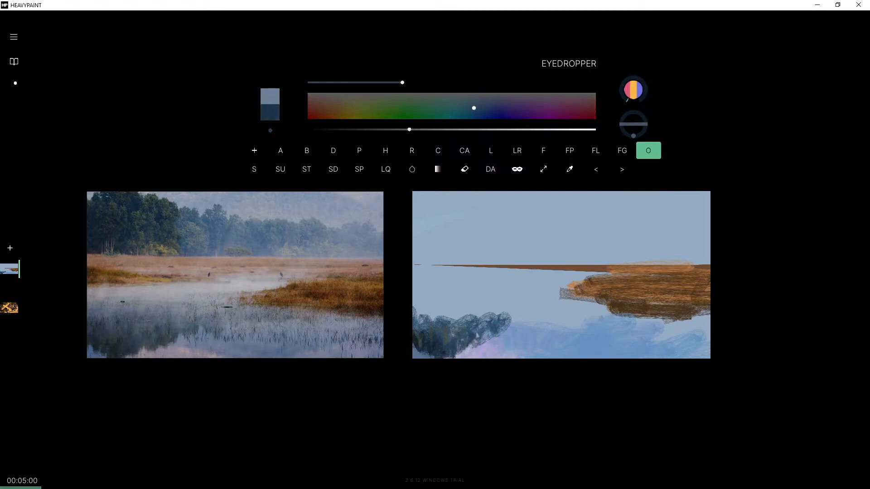
Enlarge the brush, sample the reflection's slate blue and extend the tree reflection toward the brown bank, adding a stroke in the water above it.
{"action": "left_click_drag", "start_coordinate": [401, 83], "coordinate": [446, 82]}
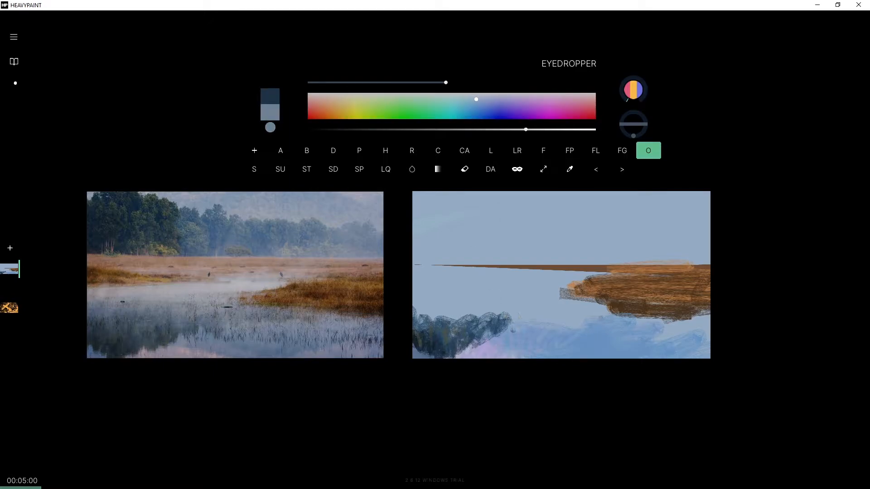
{"action": "left_click", "coordinate": [509, 327], "text": "alt"}
{"action": "left_click_drag", "start_coordinate": [510, 323], "coordinate": [567, 322]}
{"action": "key", "text": "ctrl+z"}
{"action": "left_click_drag", "start_coordinate": [512, 324], "coordinate": [562, 325]}
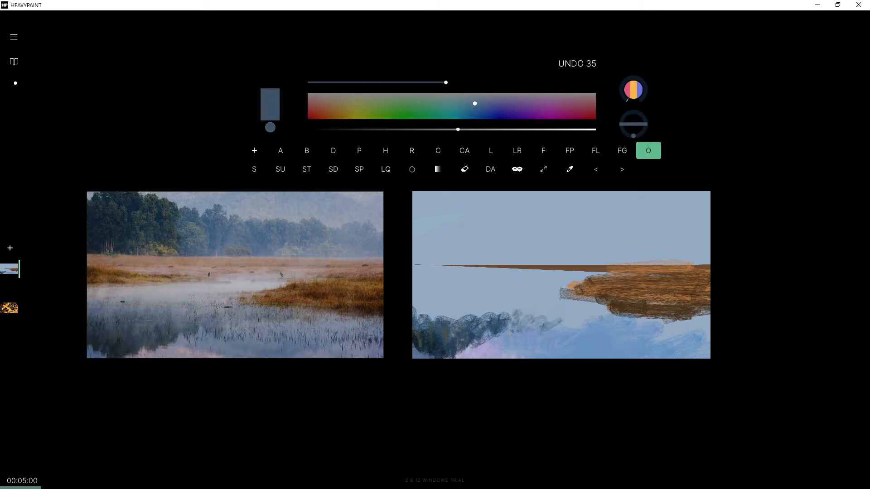
{"action": "left_click_drag", "start_coordinate": [527, 322], "coordinate": [609, 316]}
{"action": "left_click_drag", "start_coordinate": [552, 317], "coordinate": [567, 316]}
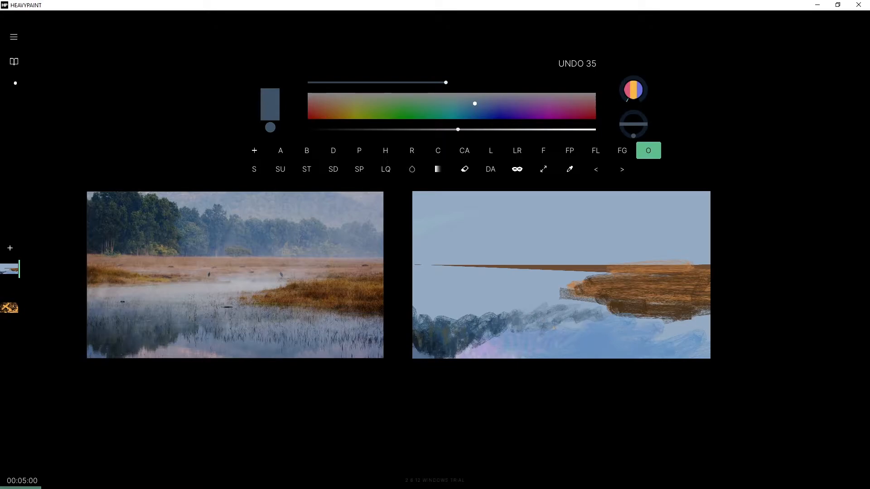
{"action": "left_click_drag", "start_coordinate": [424, 314], "coordinate": [511, 300]}
Sample the light blue water, shift it to a neutral grey, try mist strokes above the tree reflection and undo the last one.
{"action": "left_click", "coordinate": [473, 299], "text": "alt"}
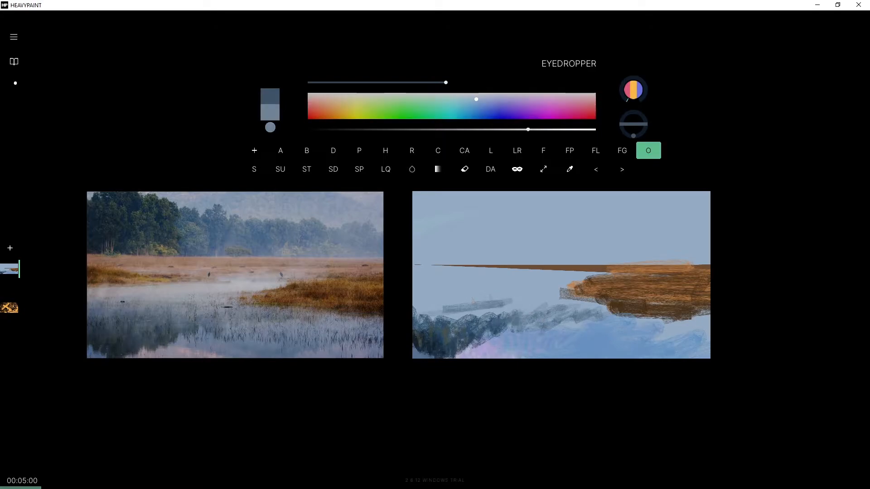
{"action": "left_click", "coordinate": [473, 300], "text": "alt"}
{"action": "left_click", "coordinate": [515, 95]}
{"action": "mouse_move", "coordinate": [446, 310]}
{"action": "left_mouse_down"}
{"action": "mouse_move", "coordinate": [418, 305]}
{"action": "mouse_move", "coordinate": [550, 286]}
{"action": "mouse_move", "coordinate": [418, 307]}
{"action": "left_mouse_up"}
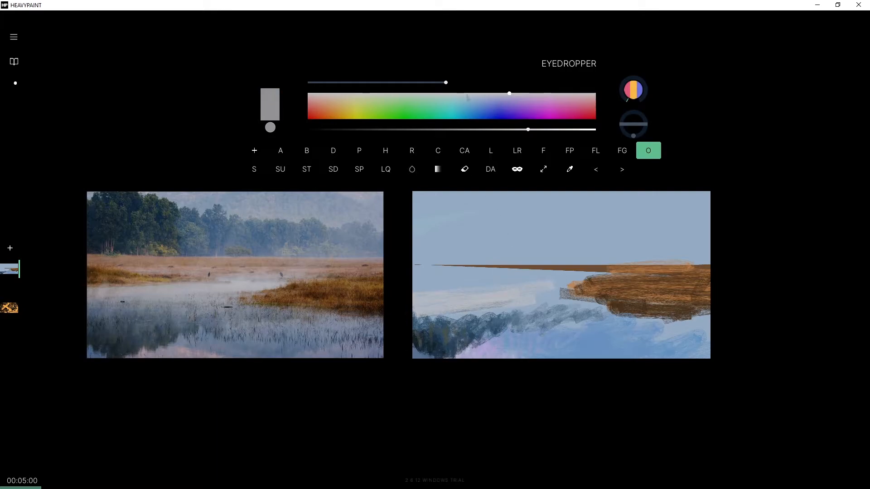
{"action": "key", "text": "ctrl+z"}
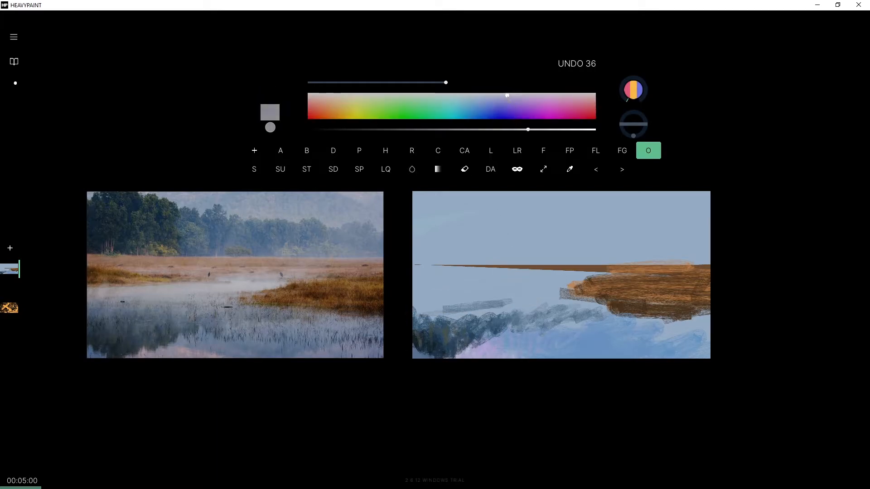
Darken the greyish lavender slightly and paint soft pinkish mist across the water above the tree reflection, undoing unwanted strokes.
{"action": "left_click", "coordinate": [516, 130]}
{"action": "left_click_drag", "start_coordinate": [515, 130], "coordinate": [515, 129]}
{"action": "mouse_move", "coordinate": [508, 300]}
{"action": "left_mouse_down"}
{"action": "mouse_move", "coordinate": [435, 307]}
{"action": "mouse_move", "coordinate": [560, 293]}
{"action": "mouse_move", "coordinate": [399, 311]}
{"action": "left_mouse_up"}
{"action": "key", "text": "ctrl+z"}
{"action": "left_click", "coordinate": [518, 130]}
{"action": "key", "text": "ctrl+z"}
{"action": "left_click_drag", "start_coordinate": [533, 278], "coordinate": [416, 288]}
{"action": "key", "text": "ctrl+z"}
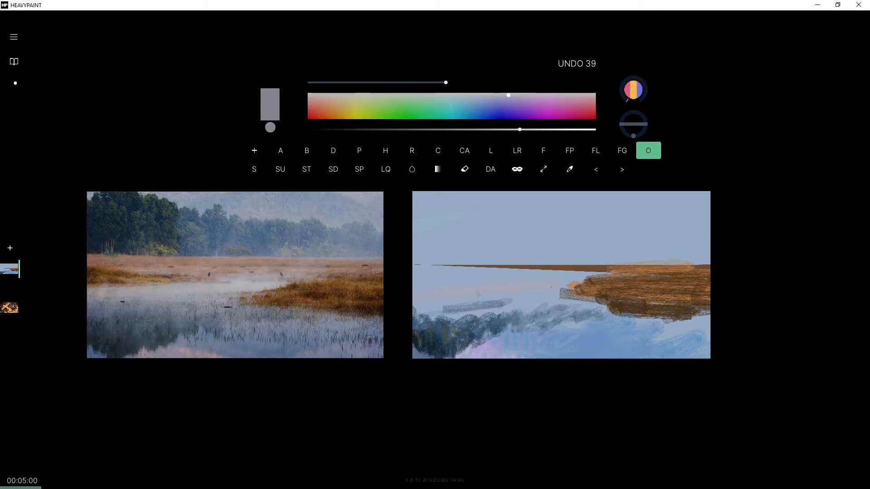
Feather the tree reflection's upper edge with its slate blue and with lavender-grey sampled from the reference photo's water.
{"action": "left_click", "coordinate": [425, 321], "text": "alt"}
{"action": "mouse_move", "coordinate": [419, 318]}
{"action": "left_mouse_down"}
{"action": "mouse_move", "coordinate": [443, 310]}
{"action": "mouse_move", "coordinate": [437, 319]}
{"action": "mouse_move", "coordinate": [434, 298]}
{"action": "mouse_move", "coordinate": [459, 297]}
{"action": "left_mouse_up"}
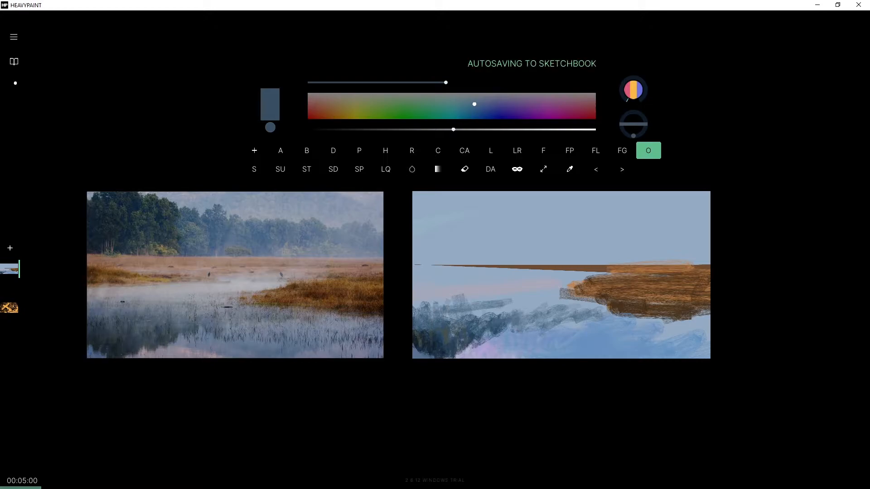
{"action": "left_click", "coordinate": [158, 313], "text": "alt"}
{"action": "left_click", "coordinate": [200, 303], "text": "alt"}
{"action": "left_click", "coordinate": [201, 302], "text": "alt"}
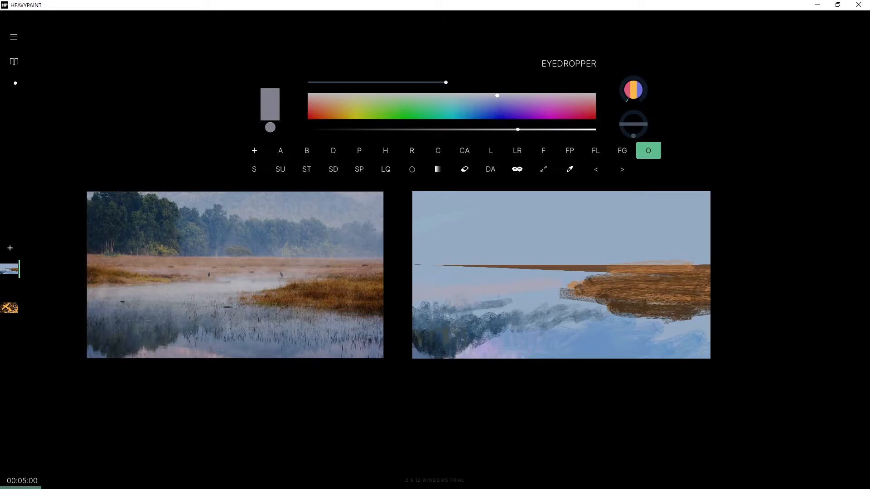
{"action": "mouse_move", "coordinate": [467, 309]}
{"action": "left_mouse_down"}
{"action": "mouse_move", "coordinate": [524, 299]}
{"action": "mouse_move", "coordinate": [498, 303]}
{"action": "mouse_move", "coordinate": [490, 327]}
{"action": "mouse_move", "coordinate": [494, 315]}
{"action": "left_mouse_up"}
Sample reflection colours from the reference photo and blend them into the tree reflection's right side and left edge.
{"action": "left_click", "coordinate": [200, 313], "text": "alt"}
{"action": "left_click", "coordinate": [156, 328], "text": "alt"}
{"action": "left_click", "coordinate": [193, 324], "text": "alt"}
{"action": "left_click", "coordinate": [123, 337], "text": "alt"}
{"action": "mouse_move", "coordinate": [453, 333]}
{"action": "left_mouse_down"}
{"action": "mouse_move", "coordinate": [454, 325]}
{"action": "mouse_move", "coordinate": [470, 337]}
{"action": "left_mouse_up"}
{"action": "left_click_drag", "start_coordinate": [417, 333], "coordinate": [422, 291]}
Sample grey-lavender tones from the reference's left water and soften the top of the tree reflection with them and the canvas's water blue.
{"action": "left_click", "coordinate": [97, 318], "text": "alt"}
{"action": "left_click", "coordinate": [97, 299], "text": "alt"}
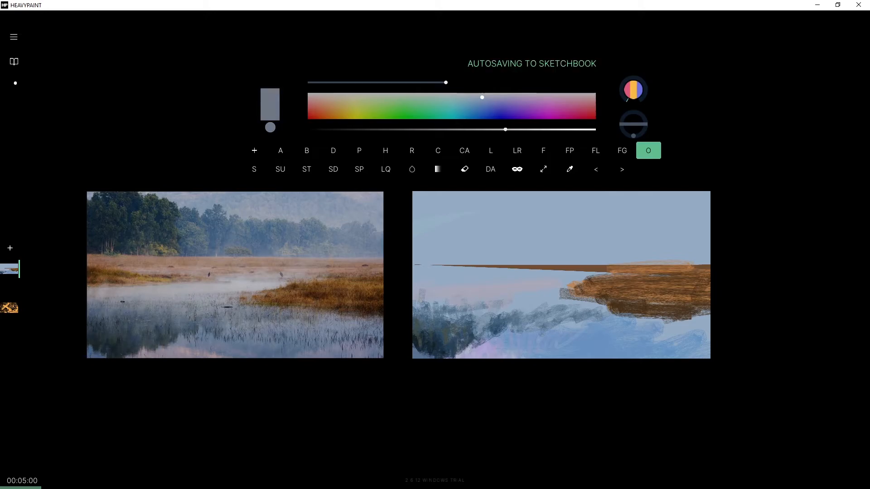
{"action": "left_click", "coordinate": [97, 294], "text": "alt"}
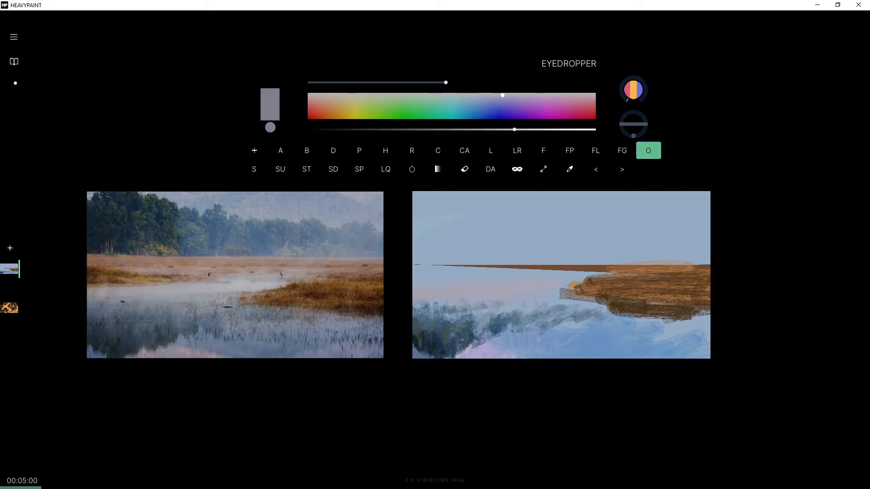
{"action": "left_click", "coordinate": [480, 319], "text": "alt"}
{"action": "left_click_drag", "start_coordinate": [471, 321], "coordinate": [489, 315]}
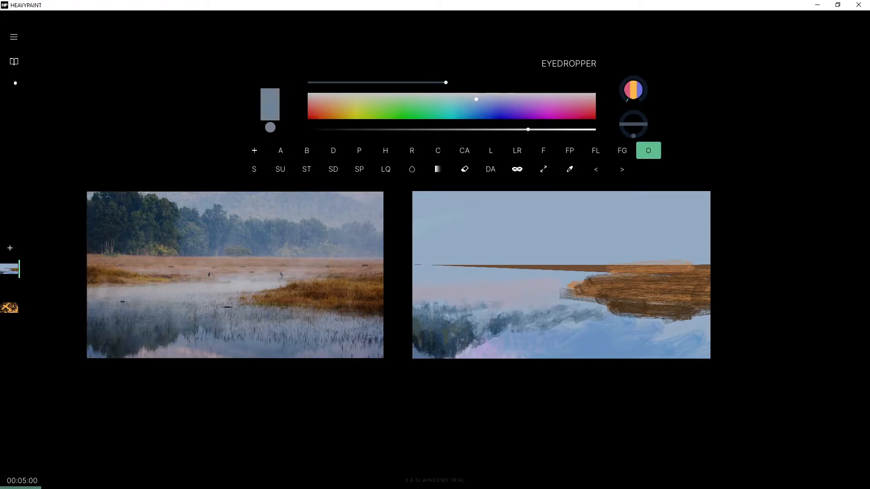
Sample the bank's browns and the adjacent water blue, and blend the brown bank's left tip into the misty water.
{"action": "left_click", "coordinate": [600, 288], "text": "alt"}
{"action": "left_click_drag", "start_coordinate": [578, 293], "coordinate": [539, 295]}
{"action": "left_click", "coordinate": [576, 288], "text": "alt"}
{"action": "mouse_move", "coordinate": [609, 303]}
{"action": "left_mouse_down"}
{"action": "mouse_move", "coordinate": [641, 308]}
{"action": "mouse_move", "coordinate": [605, 300]}
{"action": "mouse_move", "coordinate": [589, 283]}
{"action": "mouse_move", "coordinate": [544, 291]}
{"action": "left_mouse_up"}
{"action": "left_click", "coordinate": [580, 277], "text": "alt"}
{"action": "mouse_move", "coordinate": [586, 270]}
{"action": "left_mouse_down"}
{"action": "mouse_move", "coordinate": [597, 269]}
{"action": "mouse_move", "coordinate": [587, 283]}
{"action": "left_mouse_up"}
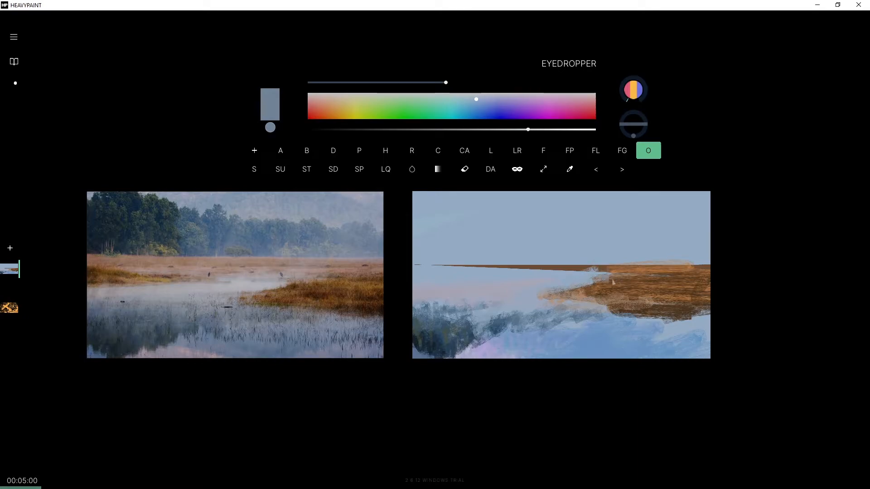
Sample the bank's brown, shift it to a dusty pink, try a stroke along the far shore and undo it.
{"action": "left_click", "coordinate": [597, 271], "text": "alt"}
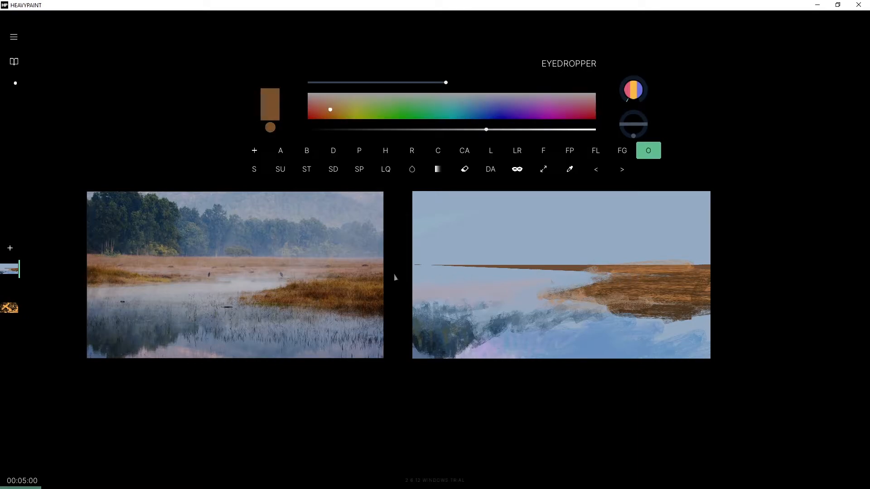
{"action": "left_click", "coordinate": [310, 101]}
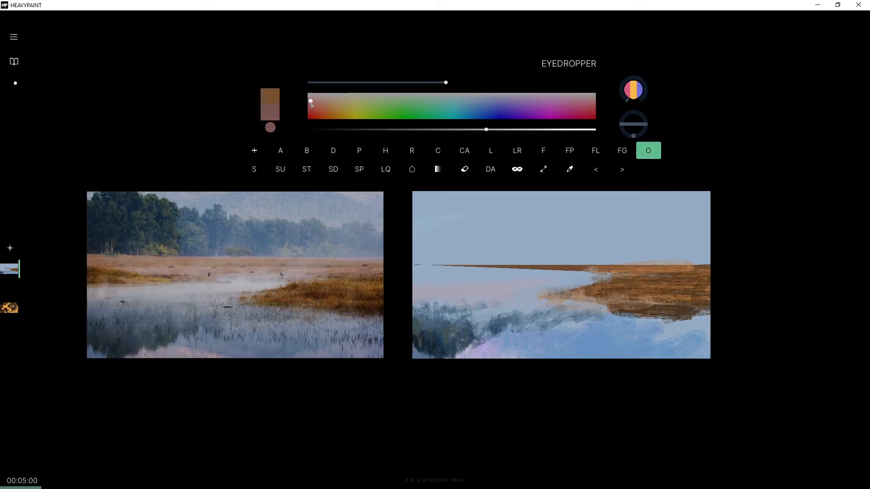
{"action": "mouse_move", "coordinate": [494, 276]}
{"action": "left_mouse_down"}
{"action": "mouse_move", "coordinate": [591, 272]}
{"action": "mouse_move", "coordinate": [419, 266]}
{"action": "left_mouse_up"}
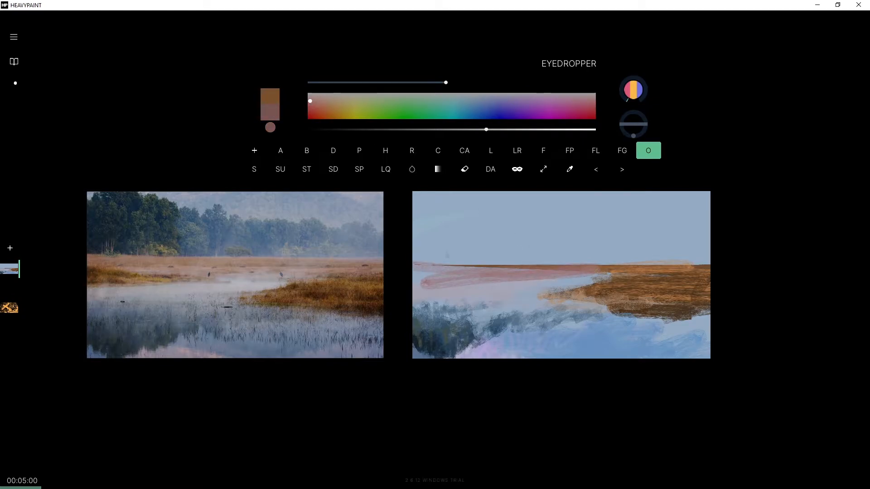
{"action": "key", "text": "ctrl+z"}
Try progressively lighter dusty-pink strokes along the far shore and undo them.
{"action": "left_click_drag", "start_coordinate": [486, 130], "coordinate": [502, 130]}
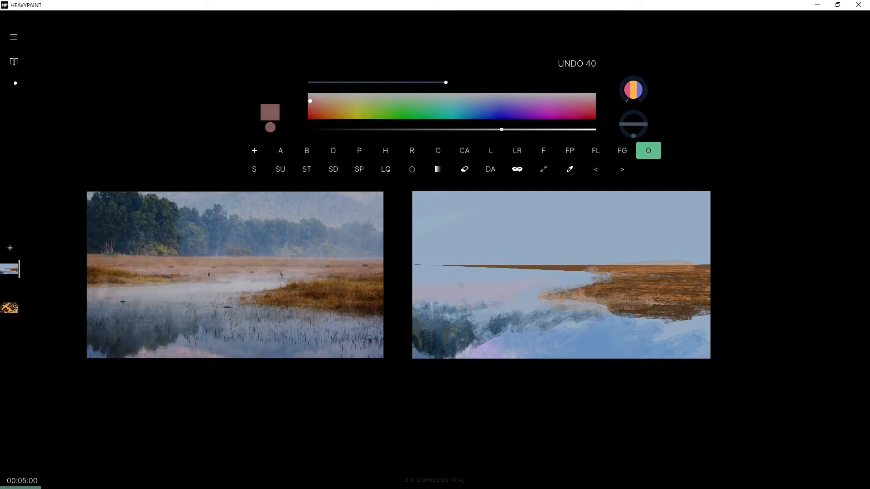
{"action": "left_click_drag", "start_coordinate": [556, 274], "coordinate": [449, 277]}
{"action": "left_click_drag", "start_coordinate": [589, 272], "coordinate": [417, 281]}
{"action": "key", "text": "ctrl+z"}
{"action": "left_click_drag", "start_coordinate": [502, 129], "coordinate": [519, 129]}
{"action": "mouse_move", "coordinate": [560, 272]}
{"action": "left_mouse_down"}
{"action": "mouse_move", "coordinate": [447, 279]}
{"action": "mouse_move", "coordinate": [458, 265]}
{"action": "mouse_move", "coordinate": [541, 241]}
{"action": "left_mouse_up"}
{"action": "key", "text": "ctrl+z"}
Lighten and desaturate the dusty pink and paint it along the horizon line and the far shore, undoing unwanted strokes.
{"action": "left_click_drag", "start_coordinate": [526, 131], "coordinate": [529, 131]}
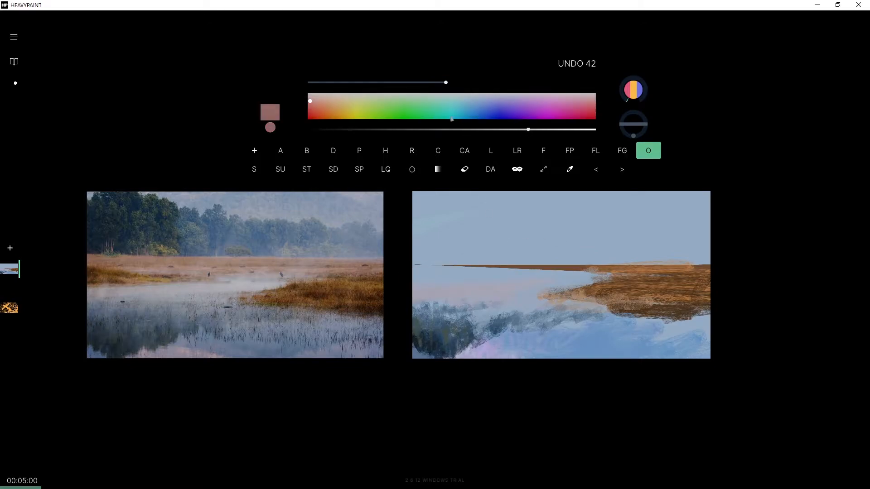
{"action": "left_click_drag", "start_coordinate": [312, 104], "coordinate": [312, 101]}
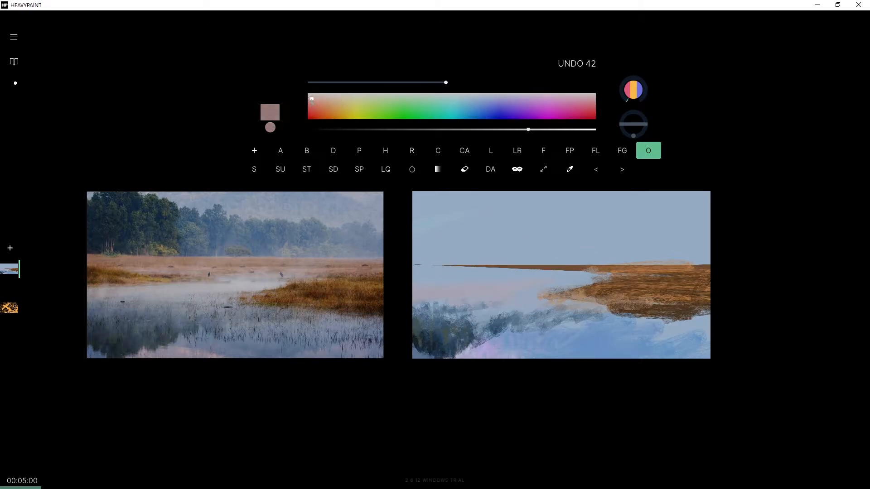
{"action": "mouse_move", "coordinate": [430, 263]}
{"action": "left_mouse_down"}
{"action": "mouse_move", "coordinate": [618, 270]}
{"action": "mouse_move", "coordinate": [651, 280]}
{"action": "mouse_move", "coordinate": [473, 267]}
{"action": "mouse_move", "coordinate": [694, 270]}
{"action": "mouse_move", "coordinate": [617, 281]}
{"action": "mouse_move", "coordinate": [680, 287]}
{"action": "mouse_move", "coordinate": [617, 282]}
{"action": "mouse_move", "coordinate": [742, 274]}
{"action": "mouse_move", "coordinate": [673, 281]}
{"action": "left_mouse_up"}
{"action": "key", "text": "ctrl+z"}
{"action": "key", "text": "ctrl+z"}
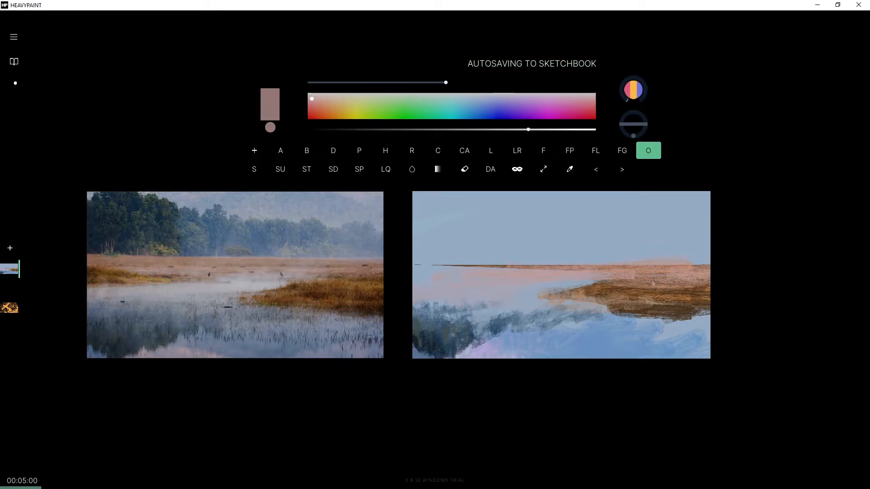
{"action": "left_click_drag", "start_coordinate": [407, 272], "coordinate": [501, 266]}
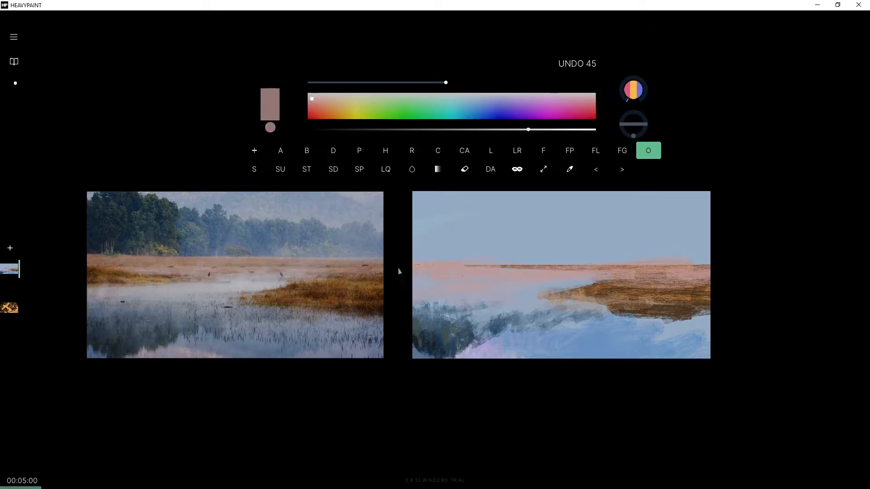
Sample browns from the right bank and paint a thin brown grass bank at the canvas's left edge below the horizon.
{"action": "left_click", "coordinate": [647, 308], "text": "alt"}
{"action": "mouse_move", "coordinate": [406, 273]}
{"action": "left_mouse_down"}
{"action": "mouse_move", "coordinate": [477, 285]}
{"action": "mouse_move", "coordinate": [506, 277]}
{"action": "left_mouse_up"}
{"action": "left_click_drag", "start_coordinate": [413, 280], "coordinate": [472, 282]}
{"action": "left_click", "coordinate": [654, 309], "text": "alt"}
{"action": "left_click", "coordinate": [671, 302], "text": "alt"}
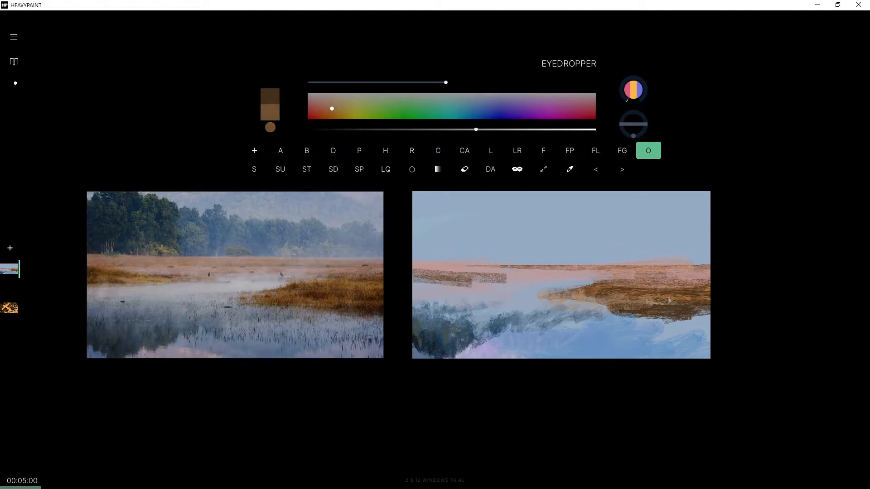
{"action": "left_click_drag", "start_coordinate": [413, 284], "coordinate": [476, 280]}
{"action": "key", "text": "ctrl+z"}
{"action": "left_click_drag", "start_coordinate": [413, 283], "coordinate": [483, 284]}
Shift the brown to a lighter ochre, try a stroke over the left bank and undo it.
{"action": "left_click_drag", "start_coordinate": [334, 111], "coordinate": [342, 111]}
{"action": "left_click_drag", "start_coordinate": [476, 129], "coordinate": [486, 129]}
{"action": "left_click_drag", "start_coordinate": [453, 281], "coordinate": [446, 283]}
{"action": "key", "text": "ctrl+z"}
Reduce the brush size to 14, fine-tune the ochre's brightness and paint an ochre patch along the left bank's lower edge.
{"action": "left_click_drag", "start_coordinate": [446, 83], "coordinate": [427, 83]}
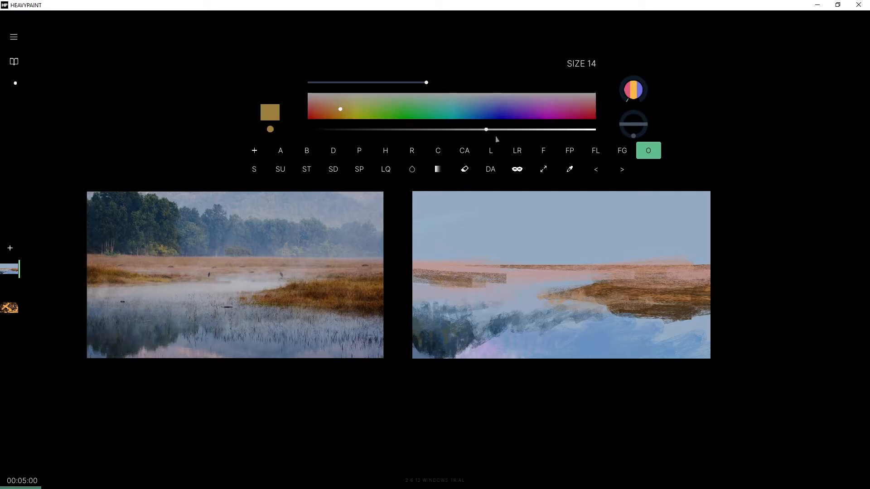
{"action": "left_click_drag", "start_coordinate": [487, 136], "coordinate": [475, 137]}
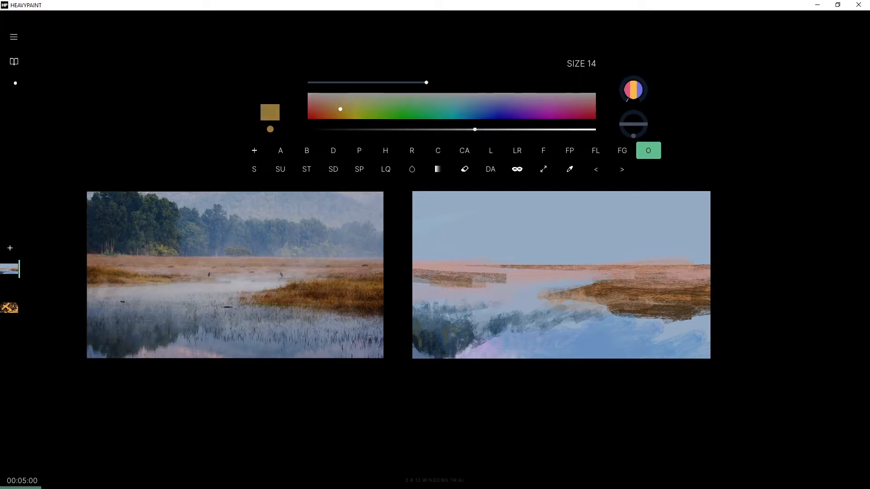
{"action": "left_click_drag", "start_coordinate": [482, 286], "coordinate": [428, 289]}
{"action": "key", "text": "ctrl+z"}
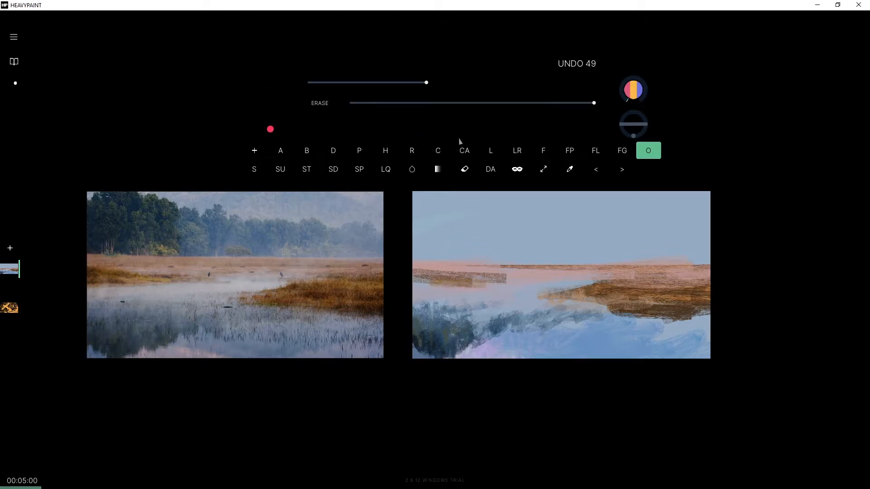
{"action": "left_click_drag", "start_coordinate": [475, 130], "coordinate": [489, 130]}
{"action": "mouse_move", "coordinate": [492, 288]}
{"action": "left_mouse_down"}
{"action": "mouse_move", "coordinate": [474, 288]}
{"action": "mouse_move", "coordinate": [423, 290]}
{"action": "left_mouse_up"}
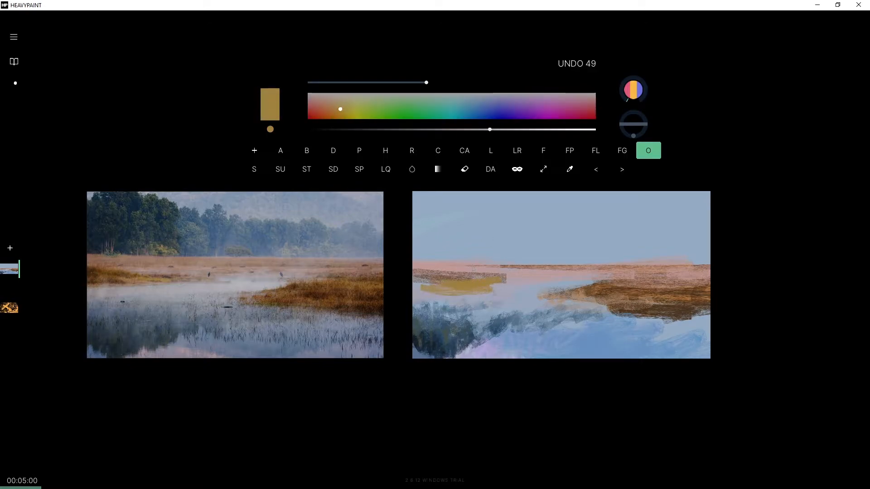
Undo the ochre patch and repaint the left bank with thinner ochre strokes, then sample a misty grey from the reference photo.
{"action": "key", "text": "ctrl+z"}
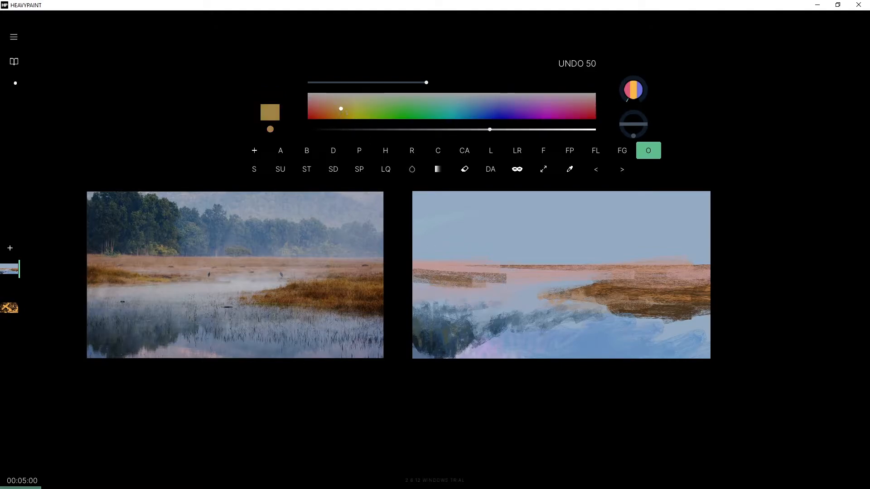
{"action": "left_click_drag", "start_coordinate": [438, 279], "coordinate": [492, 285]}
{"action": "key", "text": "ctrl+z"}
{"action": "mouse_move", "coordinate": [433, 282]}
{"action": "left_mouse_down"}
{"action": "mouse_move", "coordinate": [481, 284]}
{"action": "mouse_move", "coordinate": [413, 288]}
{"action": "left_mouse_up"}
{"action": "left_click", "coordinate": [393, 286], "text": "alt"}
{"action": "key", "text": "ctrl+z"}
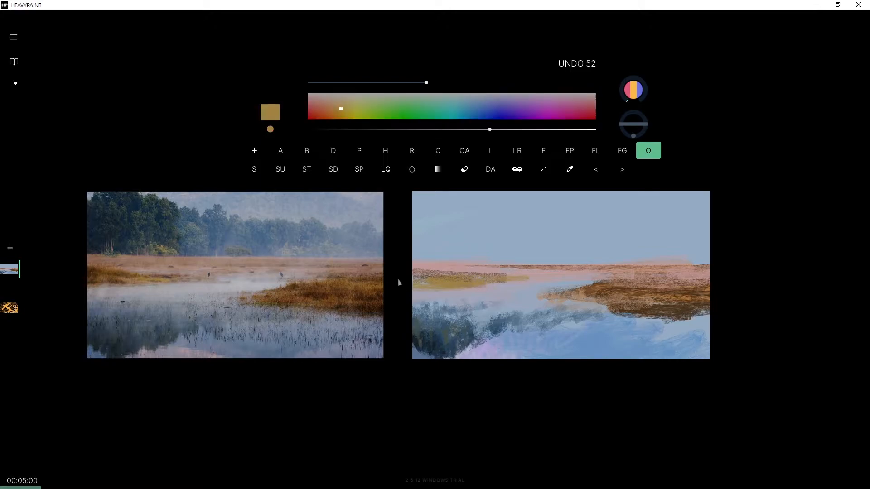
{"action": "left_click", "coordinate": [363, 277], "text": "alt"}
{"action": "key", "text": "ctrl+z"}
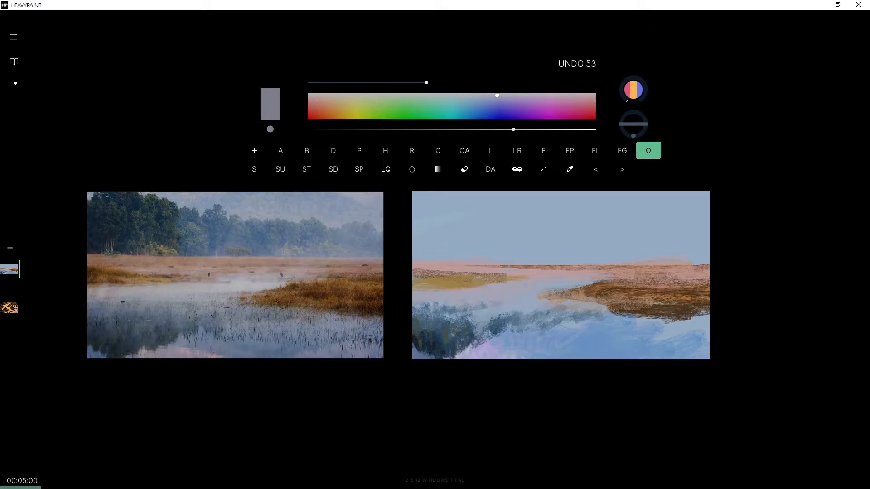
Sample a brown from the right bank and extend the bank's tip further over the water, undoing unwanted strokes.
{"action": "left_click", "coordinate": [611, 289], "text": "alt"}
{"action": "mouse_move", "coordinate": [595, 288]}
{"action": "left_mouse_down"}
{"action": "mouse_move", "coordinate": [521, 302]}
{"action": "mouse_move", "coordinate": [612, 297]}
{"action": "left_mouse_up"}
{"action": "key", "text": "e"}
{"action": "key", "text": "ctrl+z"}
{"action": "mouse_move", "coordinate": [551, 308]}
{"action": "left_mouse_down"}
{"action": "mouse_move", "coordinate": [602, 306]}
{"action": "mouse_move", "coordinate": [556, 299]}
{"action": "mouse_move", "coordinate": [592, 297]}
{"action": "mouse_move", "coordinate": [559, 307]}
{"action": "left_mouse_up"}
Sample several browns within the right bank and blend them across its middle and lower edge.
{"action": "left_click", "coordinate": [629, 300], "text": "alt"}
{"action": "left_click", "coordinate": [672, 301], "text": "alt"}
{"action": "left_click", "coordinate": [633, 312], "text": "alt"}
{"action": "left_click", "coordinate": [587, 300], "text": "alt"}
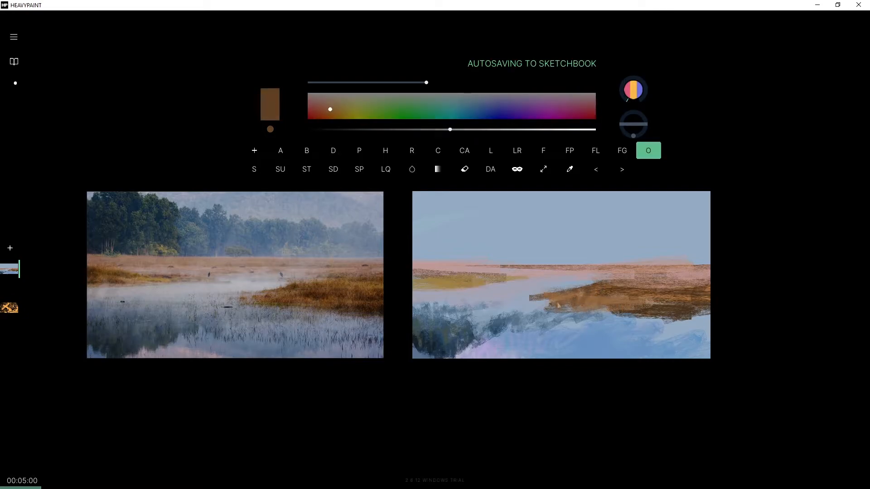
{"action": "left_click", "coordinate": [590, 300], "text": "alt"}
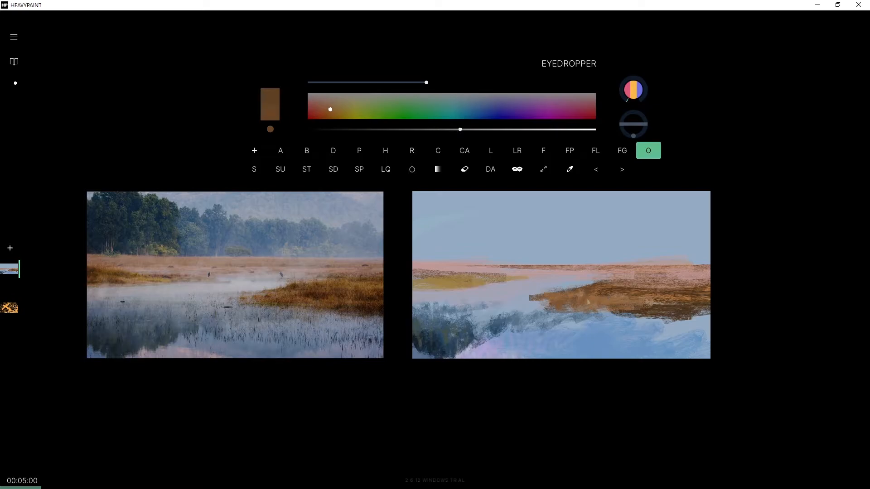
{"action": "left_click_drag", "start_coordinate": [601, 309], "coordinate": [593, 310]}
{"action": "key", "text": "ctrl+z"}
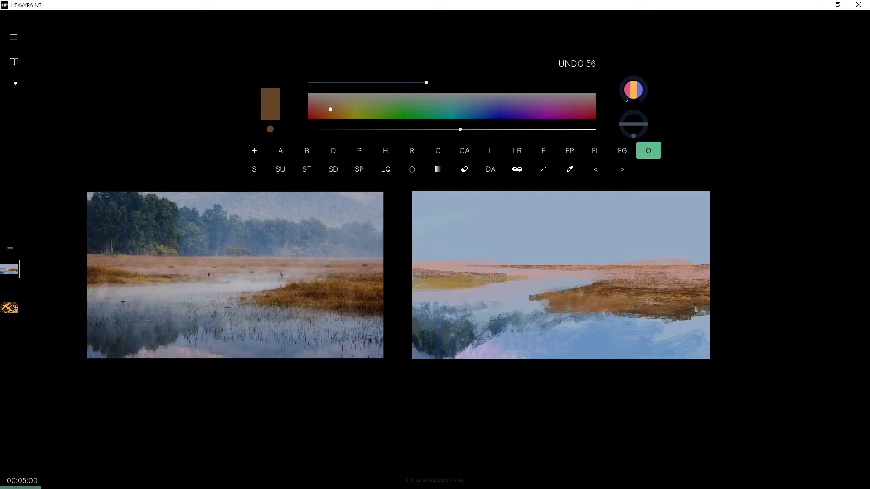
Sample the bank's dark brown, darken it strongly and paint a dark waterline under the right bank, undoing unwanted strokes.
{"action": "left_click", "coordinate": [677, 318], "text": "alt"}
{"action": "left_click_drag", "start_coordinate": [371, 128], "coordinate": [348, 130]}
{"action": "mouse_move", "coordinate": [670, 312]}
{"action": "left_mouse_down"}
{"action": "mouse_move", "coordinate": [697, 310]}
{"action": "mouse_move", "coordinate": [664, 310]}
{"action": "mouse_move", "coordinate": [726, 309]}
{"action": "mouse_move", "coordinate": [711, 311]}
{"action": "mouse_move", "coordinate": [719, 319]}
{"action": "mouse_move", "coordinate": [693, 315]}
{"action": "mouse_move", "coordinate": [719, 304]}
{"action": "mouse_move", "coordinate": [693, 311]}
{"action": "mouse_move", "coordinate": [711, 316]}
{"action": "left_mouse_up"}
{"action": "key", "text": "ctrl+z"}
{"action": "key", "text": "ctrl+z"}
{"action": "key", "text": "ctrl+z"}
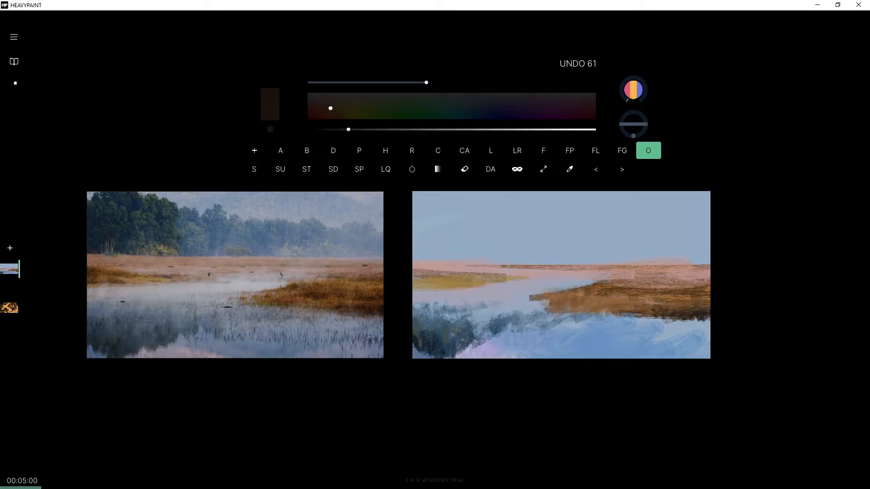
Turn a brown sampled from the bank into a dark red-brown, reduce the brush size and paint a small patch mid-bank.
{"action": "left_click", "coordinate": [670, 305], "text": "alt"}
{"action": "left_click_drag", "start_coordinate": [653, 313], "coordinate": [659, 314]}
{"action": "key", "text": "ctrl+z"}
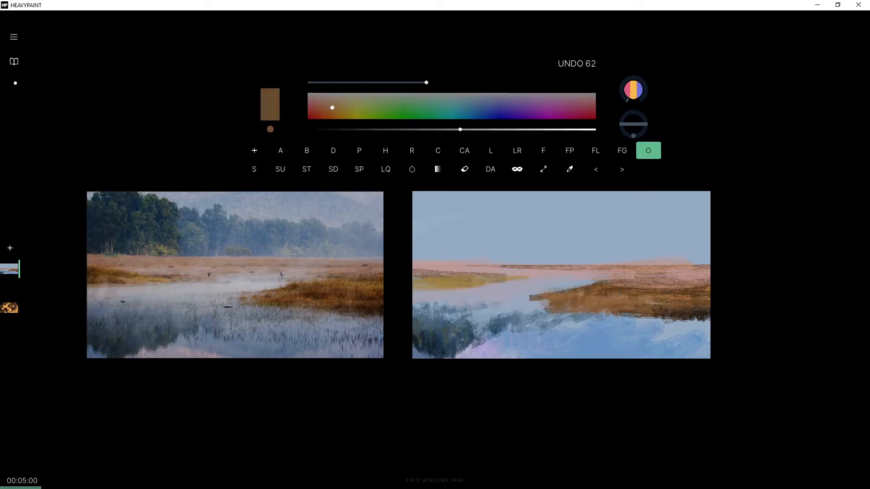
{"action": "left_click_drag", "start_coordinate": [338, 109], "coordinate": [323, 115]}
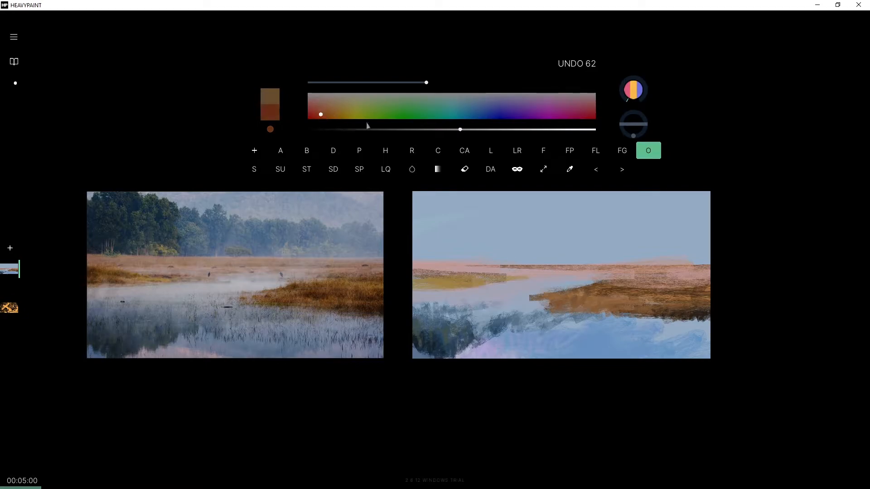
{"action": "left_click_drag", "start_coordinate": [454, 131], "coordinate": [383, 135]}
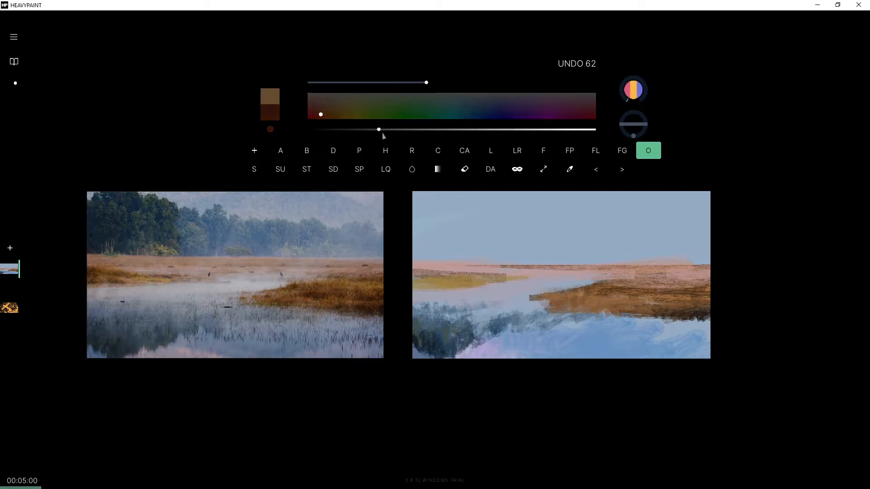
{"action": "left_click_drag", "start_coordinate": [422, 85], "coordinate": [415, 86]}
{"action": "mouse_move", "coordinate": [615, 308]}
{"action": "left_mouse_down"}
{"action": "mouse_move", "coordinate": [635, 298]}
{"action": "mouse_move", "coordinate": [617, 294]}
{"action": "mouse_move", "coordinate": [610, 302]}
{"action": "mouse_move", "coordinate": [629, 298]}
{"action": "mouse_move", "coordinate": [599, 302]}
{"action": "mouse_move", "coordinate": [631, 298]}
{"action": "mouse_move", "coordinate": [604, 300]}
{"action": "mouse_move", "coordinate": [621, 299]}
{"action": "left_mouse_up"}
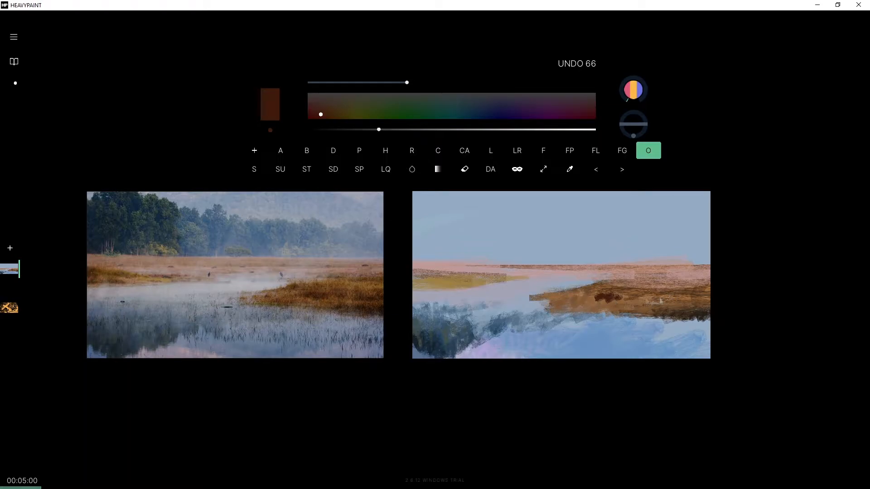
Paint dark red-brown strokes across the right bank near the canvas's right edge and sample the browns there.
{"action": "left_click_drag", "start_coordinate": [670, 299], "coordinate": [698, 301]}
{"action": "mouse_move", "coordinate": [680, 307]}
{"action": "left_mouse_down"}
{"action": "mouse_move", "coordinate": [731, 299]}
{"action": "mouse_move", "coordinate": [685, 303]}
{"action": "mouse_move", "coordinate": [703, 305]}
{"action": "left_mouse_up"}
{"action": "left_click", "coordinate": [698, 305], "text": "alt"}
{"action": "left_click", "coordinate": [673, 310], "text": "alt"}
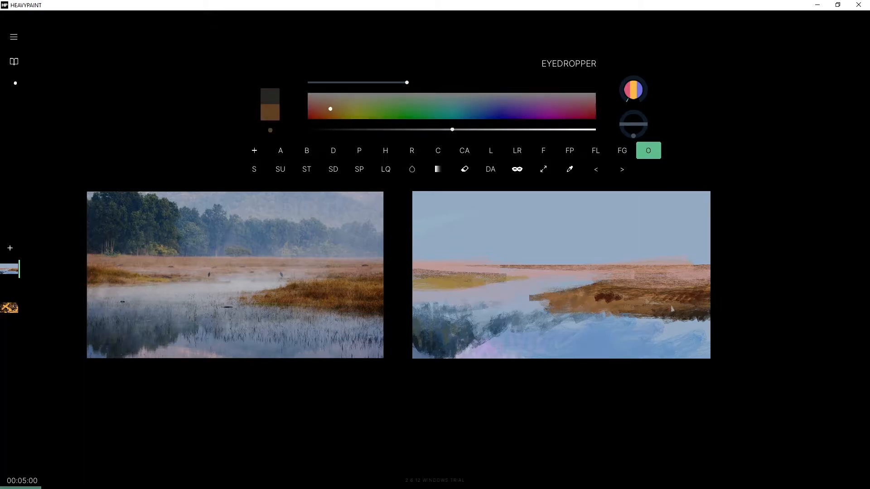
Sample a lighter brown at the canvas edge, paint it along the right bank's lower part and sample neighbouring browns.
{"action": "left_click", "coordinate": [710, 291], "text": "alt"}
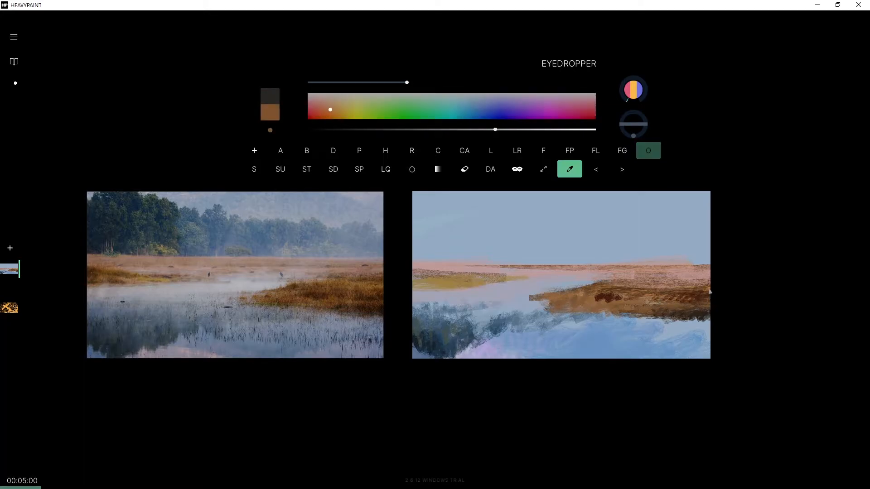
{"action": "left_click_drag", "start_coordinate": [707, 310], "coordinate": [664, 313]}
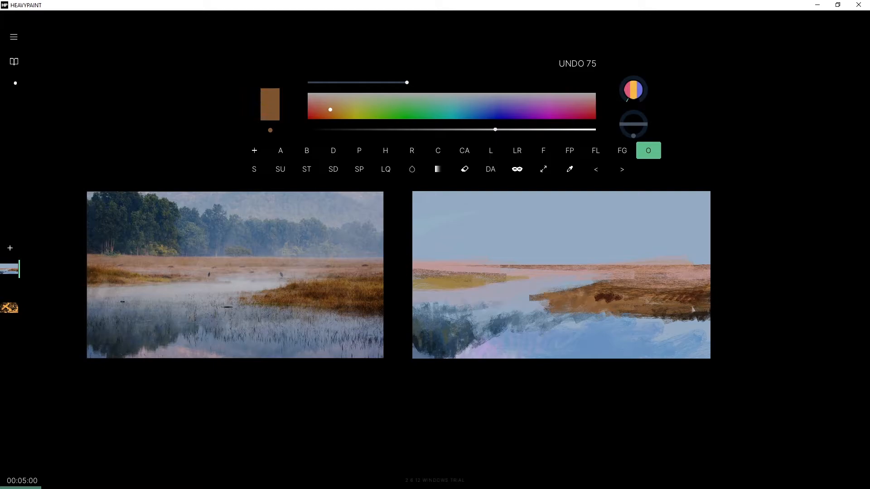
{"action": "left_click", "coordinate": [695, 317], "text": "alt"}
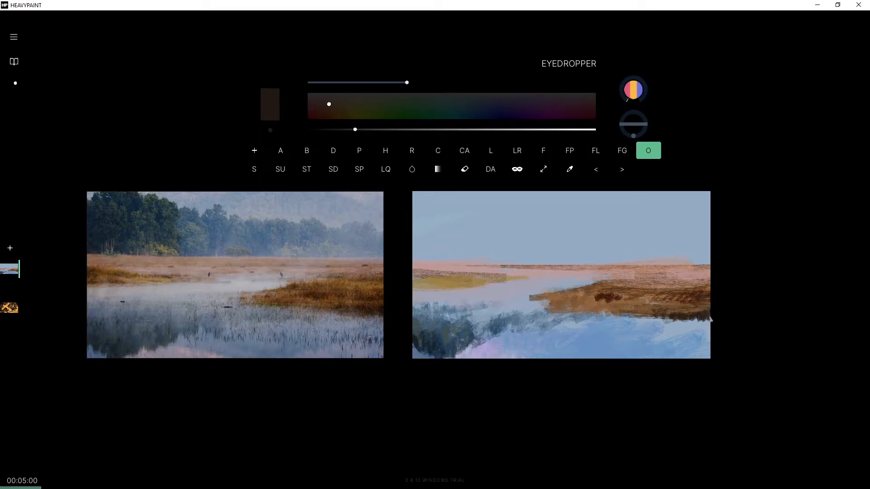
{"action": "left_click", "coordinate": [701, 311], "text": "alt"}
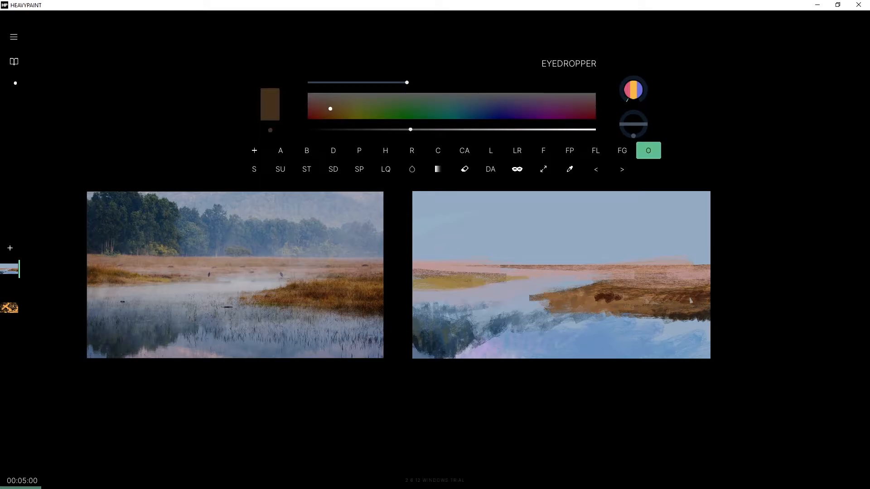
{"action": "left_click", "coordinate": [630, 303], "text": "alt"}
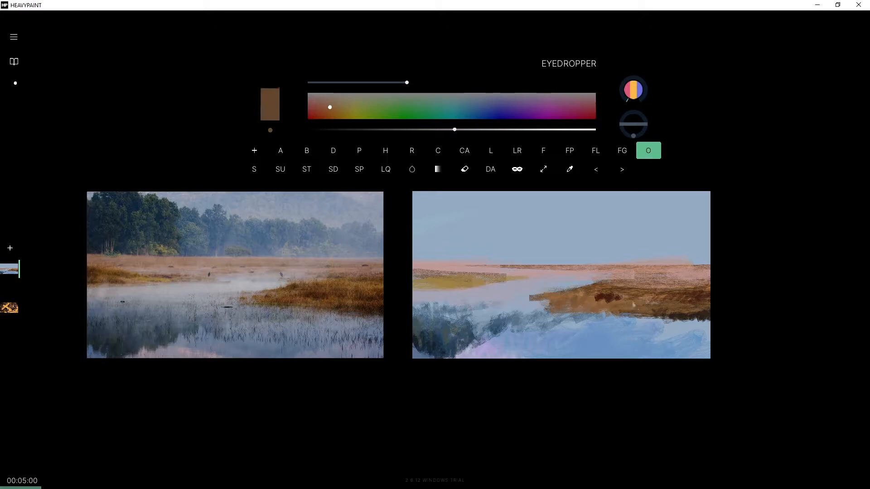
Sample the light brown at the canvas edge, shift it towards ochre and paint highlights over the right bank's upper part.
{"action": "left_click", "coordinate": [709, 293], "text": "alt"}
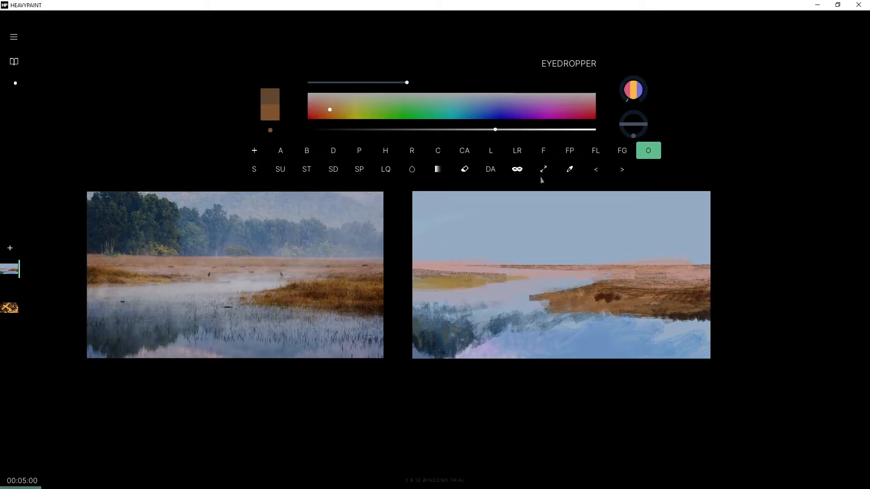
{"action": "left_click", "coordinate": [338, 105]}
{"action": "left_click_drag", "start_coordinate": [339, 106], "coordinate": [337, 110]}
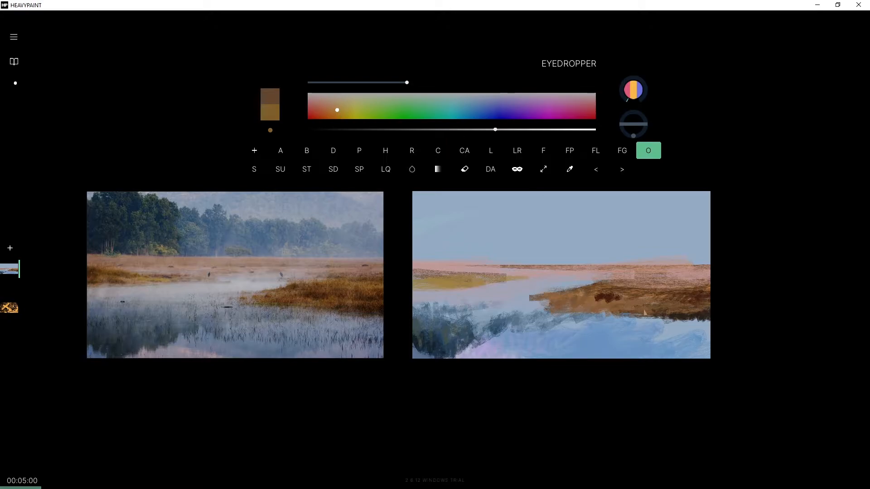
{"action": "key", "text": "ctrl+z"}
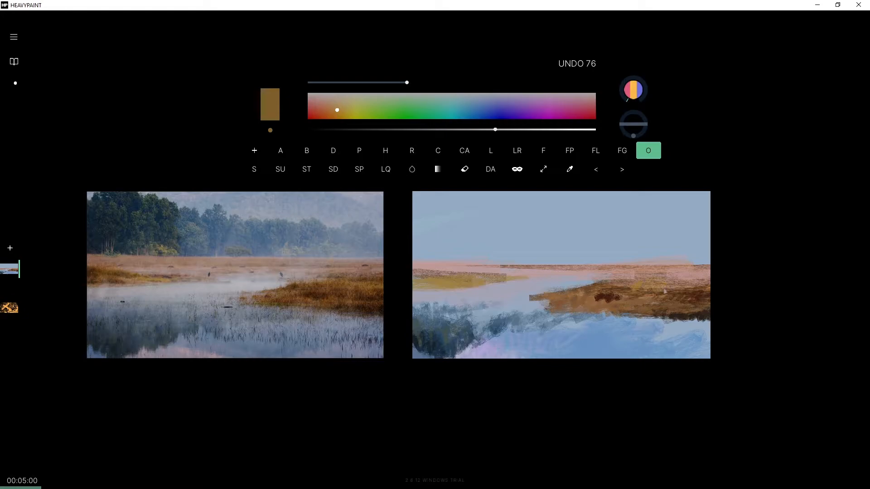
{"action": "left_click_drag", "start_coordinate": [660, 296], "coordinate": [703, 284]}
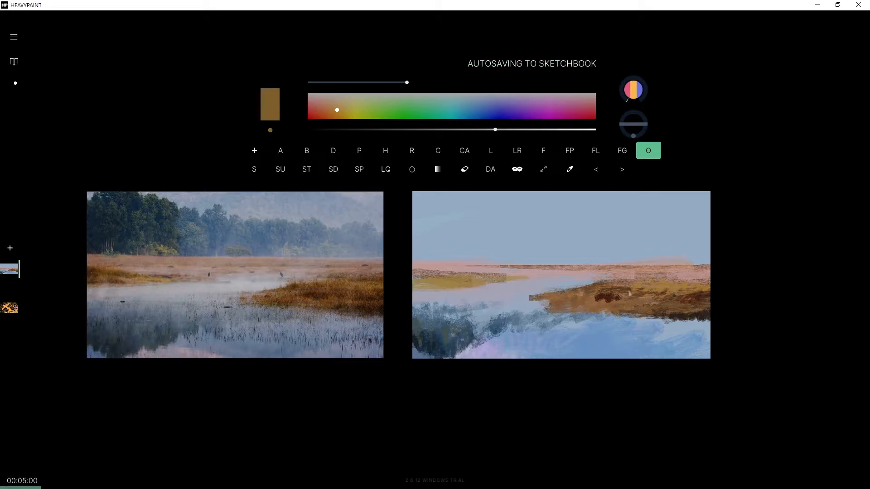
Sample a grey-blue from the water and paint it along the right bank's upper water edge.
{"action": "left_click", "coordinate": [589, 288], "text": "alt"}
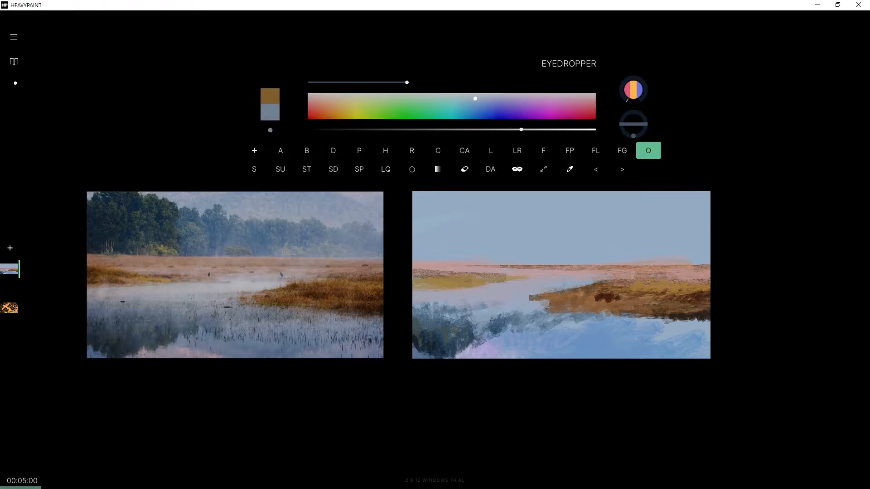
{"action": "left_click_drag", "start_coordinate": [594, 283], "coordinate": [605, 282]}
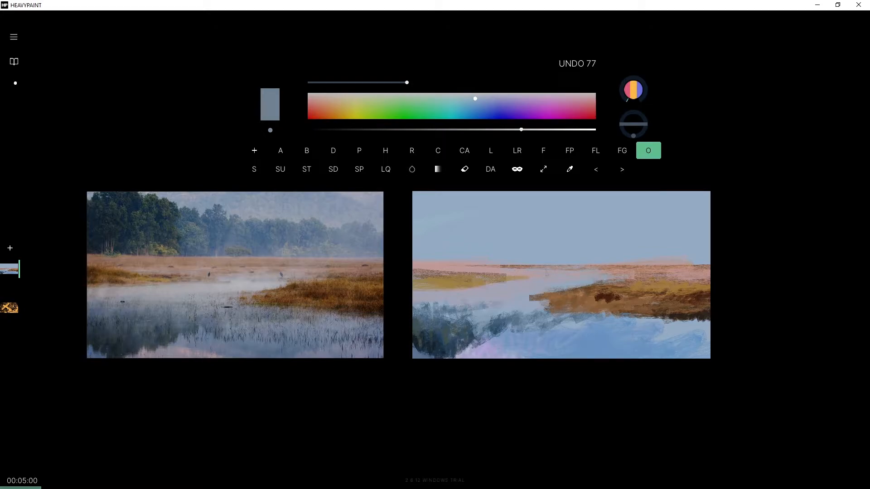
Sample a pinkish brown, shift it towards tan, try a stroke above the horizon line and undo it.
{"action": "key", "text": "alt"}
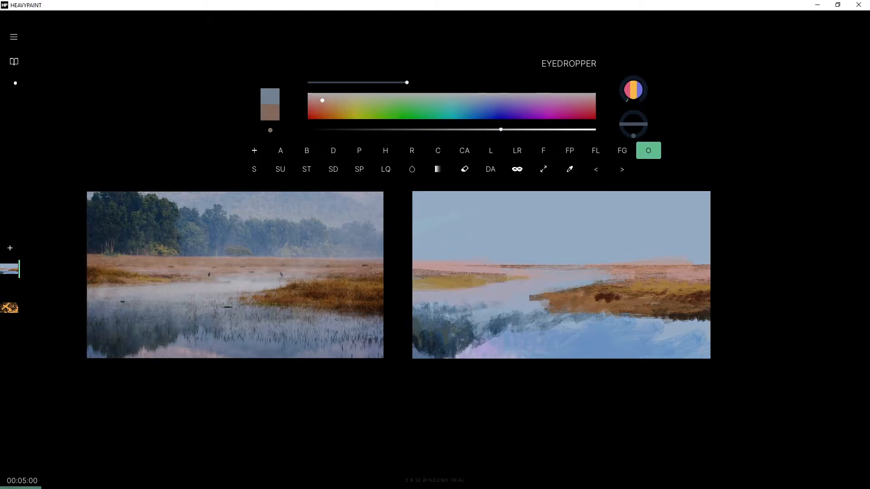
{"action": "left_click", "coordinate": [335, 103]}
{"action": "left_click_drag", "start_coordinate": [583, 258], "coordinate": [493, 265]}
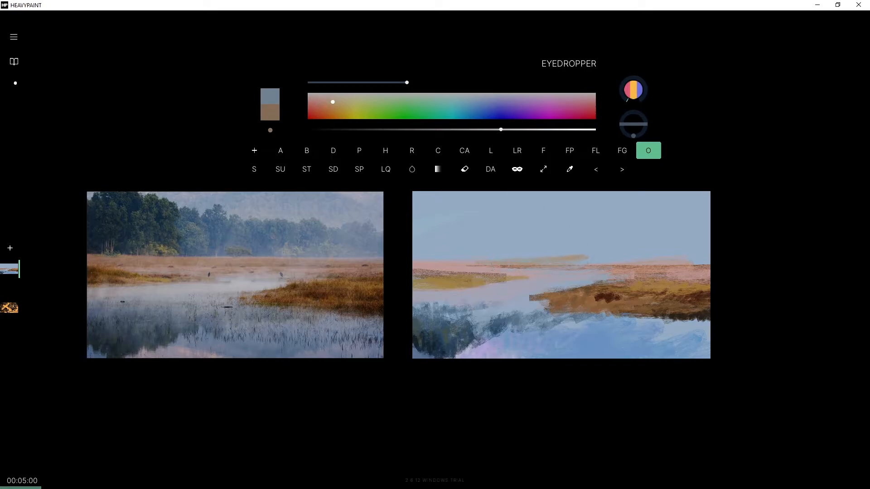
{"action": "key", "text": "ctrl+z"}
Set the brush size to 11 and paint a long tan band just above the horizon, undoing an unwanted stroke.
{"action": "left_click_drag", "start_coordinate": [407, 85], "coordinate": [415, 86]}
{"action": "left_click_drag", "start_coordinate": [574, 253], "coordinate": [458, 260]}
{"action": "left_click_drag", "start_coordinate": [615, 258], "coordinate": [424, 257]}
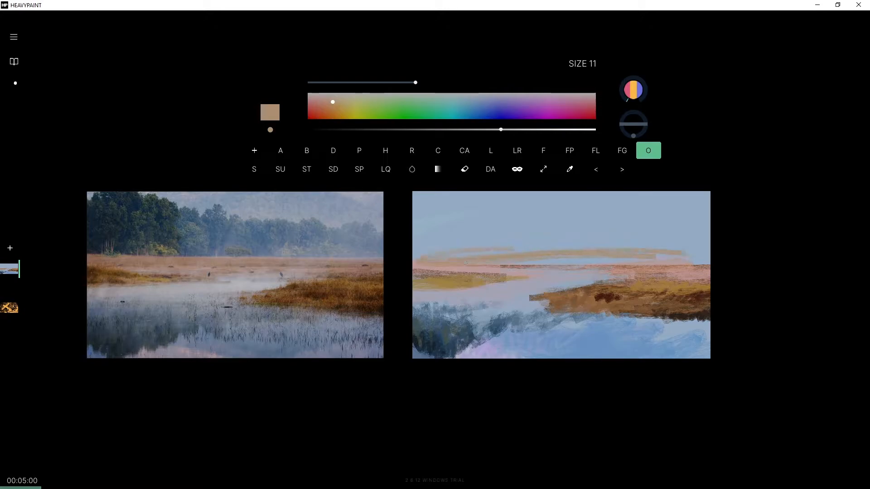
{"action": "key", "text": "ctrl+z"}
{"action": "left_click_drag", "start_coordinate": [630, 257], "coordinate": [586, 262]}
{"action": "mouse_move", "coordinate": [469, 258]}
{"action": "left_mouse_down"}
{"action": "mouse_move", "coordinate": [512, 264]}
{"action": "mouse_move", "coordinate": [689, 252]}
{"action": "left_mouse_up"}
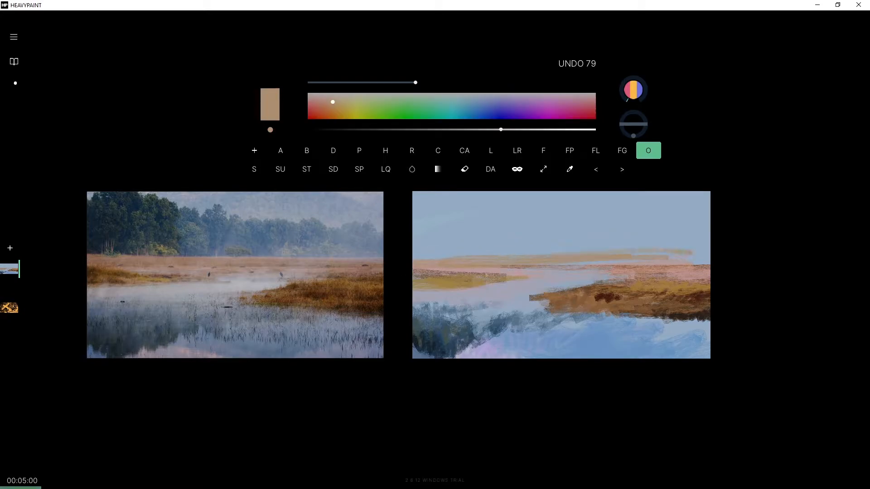
Undo the broad tan strokes across the horizon, including a fresh attempt at the same stroke.
{"action": "key", "text": "ctrl+z"}
{"action": "mouse_move", "coordinate": [420, 261]}
{"action": "left_mouse_down"}
{"action": "mouse_move", "coordinate": [622, 250]}
{"action": "mouse_move", "coordinate": [420, 249]}
{"action": "mouse_move", "coordinate": [679, 254]}
{"action": "left_mouse_up"}
{"action": "key", "text": "ctrl+z"}
{"action": "key", "text": "ctrl+z"}
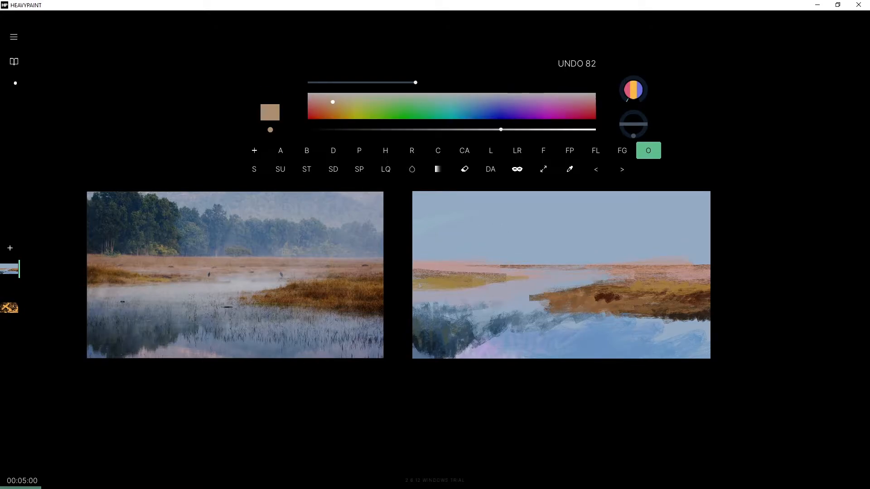
{"action": "key", "text": "ctrl+z"}
{"action": "key", "text": "ctrl+z"}
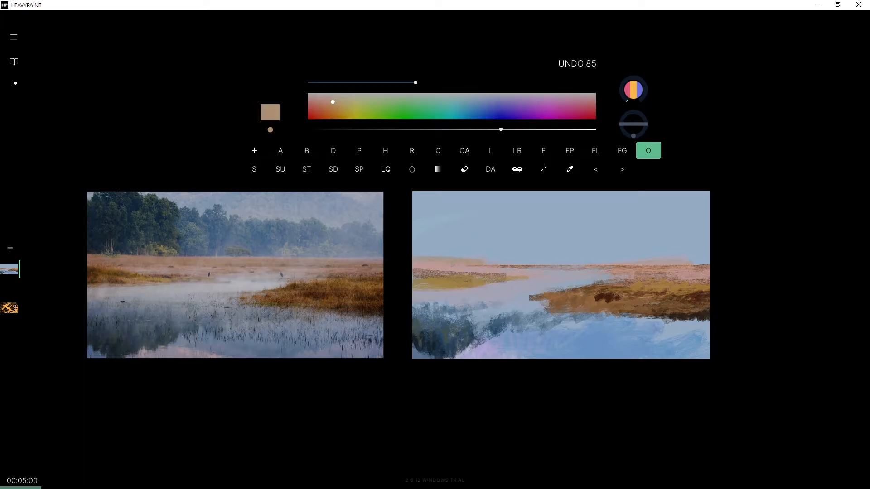
Paint a thin tan strip along the horizon from the canvas's left edge to past its middle.
{"action": "key", "text": "e"}
{"action": "left_click_drag", "start_coordinate": [414, 259], "coordinate": [581, 262]}
{"action": "key", "text": "e"}
{"action": "left_click_drag", "start_coordinate": [482, 259], "coordinate": [585, 260]}
{"action": "key", "text": "e"}
{"action": "key", "text": "e"}
{"action": "left_click_drag", "start_coordinate": [522, 260], "coordinate": [616, 262]}
{"action": "key", "text": "e"}
{"action": "left_click_drag", "start_coordinate": [525, 257], "coordinate": [616, 260]}
{"action": "key", "text": "e"}
{"action": "left_click_drag", "start_coordinate": [530, 260], "coordinate": [634, 260]}
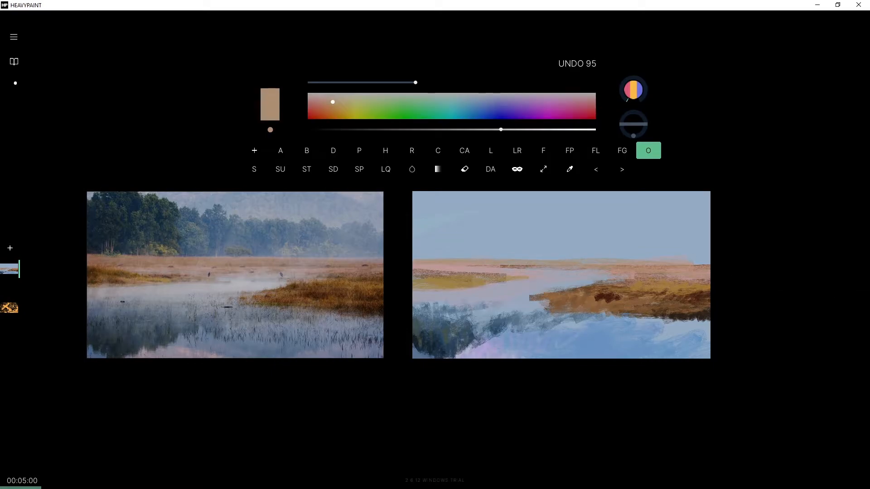
Extend the thin tan strip along the right half of the horizon to the canvas edge.
{"action": "key", "text": "ctrl+z"}
{"action": "mouse_move", "coordinate": [692, 262]}
{"action": "left_mouse_down"}
{"action": "mouse_move", "coordinate": [710, 263]}
{"action": "mouse_move", "coordinate": [556, 257]}
{"action": "left_mouse_up"}
{"action": "key", "text": "ctrl+z"}
{"action": "left_click_drag", "start_coordinate": [663, 259], "coordinate": [609, 258]}
{"action": "left_click_drag", "start_coordinate": [727, 256], "coordinate": [666, 259]}
{"action": "left_click_drag", "start_coordinate": [576, 259], "coordinate": [522, 260]}
{"action": "left_click_drag", "start_coordinate": [715, 276], "coordinate": [666, 274]}
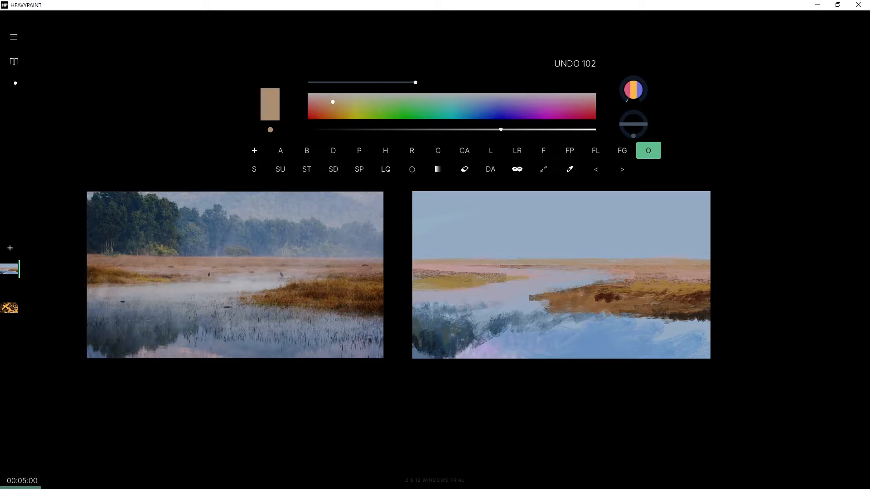
Sample a muted brown from the reference photo, shift it towards reddish brown and touch up the left grass bank.
{"action": "key", "text": "alt"}
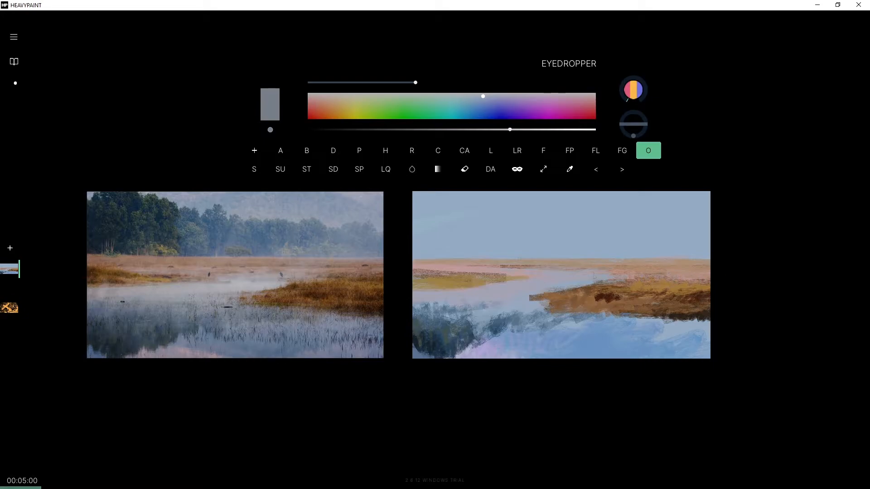
{"action": "key", "text": "alt"}
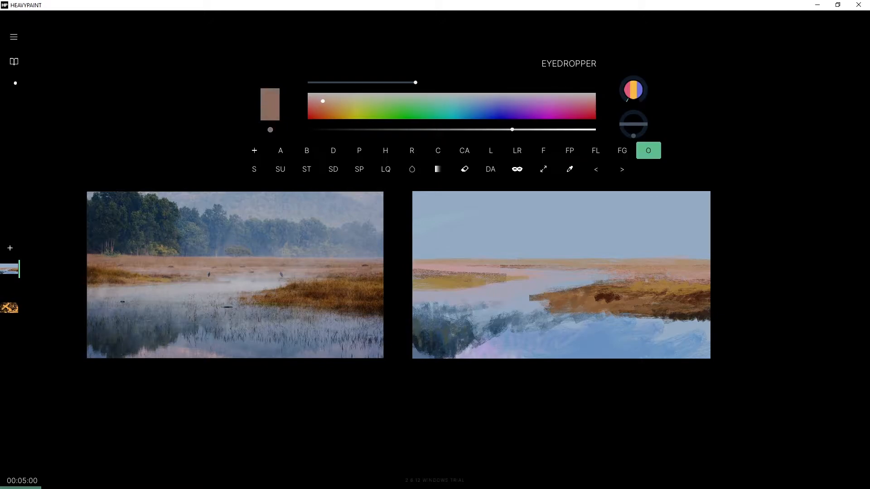
{"action": "key", "text": "alt"}
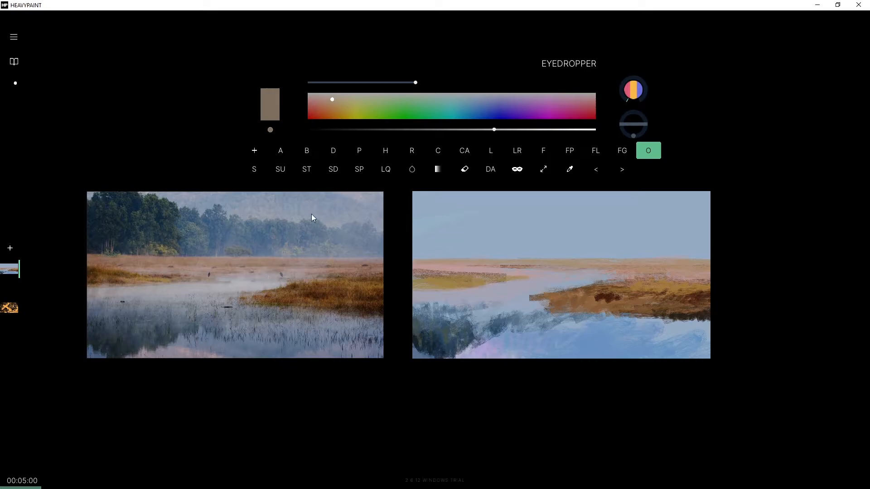
{"action": "left_click_drag", "start_coordinate": [332, 100], "coordinate": [332, 96]}
{"action": "key", "text": "ctrl+z"}
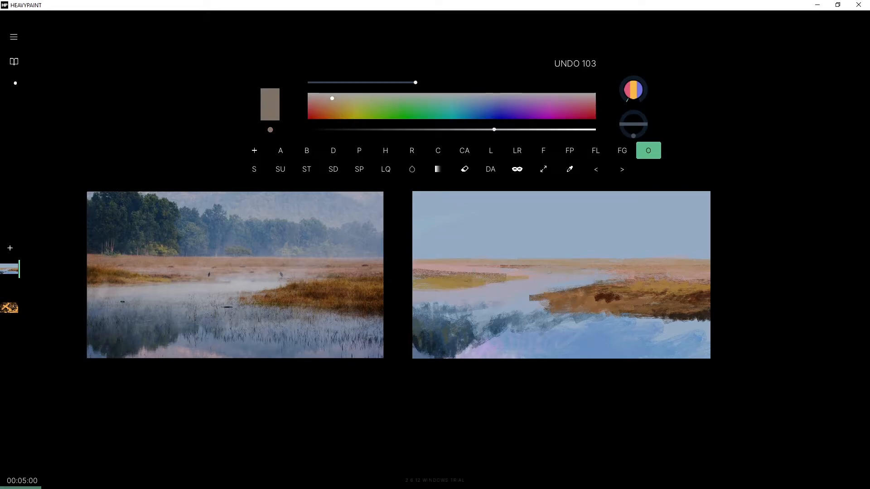
{"action": "left_click", "coordinate": [321, 102]}
{"action": "mouse_move", "coordinate": [467, 275]}
{"action": "left_mouse_down"}
{"action": "mouse_move", "coordinate": [505, 271]}
{"action": "mouse_move", "coordinate": [464, 273]}
{"action": "left_mouse_up"}
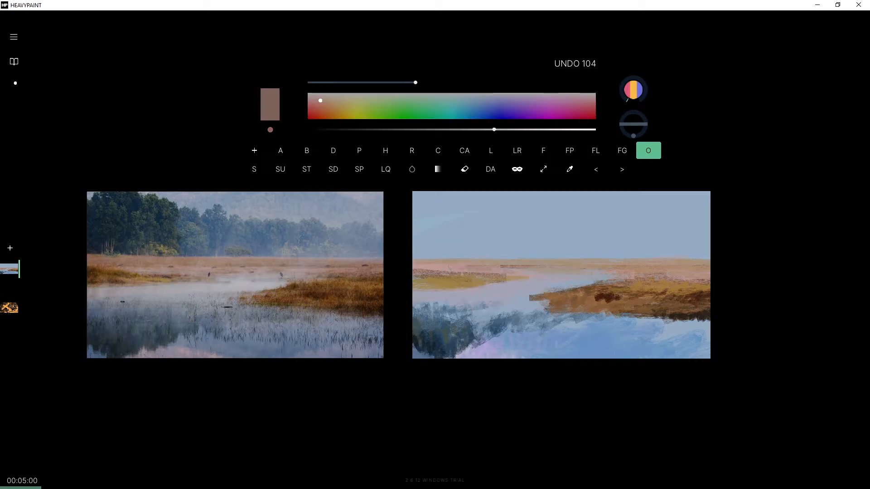
Sample a pale lavender-grey from the reference's water, set the brush size to 6 and try it on the painting.
{"action": "left_click", "coordinate": [150, 288], "text": "alt"}
{"action": "mouse_move", "coordinate": [426, 72]}
{"action": "left_mouse_down"}
{"action": "mouse_move", "coordinate": [376, 86]}
{"action": "mouse_move", "coordinate": [446, 87]}
{"action": "mouse_move", "coordinate": [388, 89]}
{"action": "left_mouse_up"}
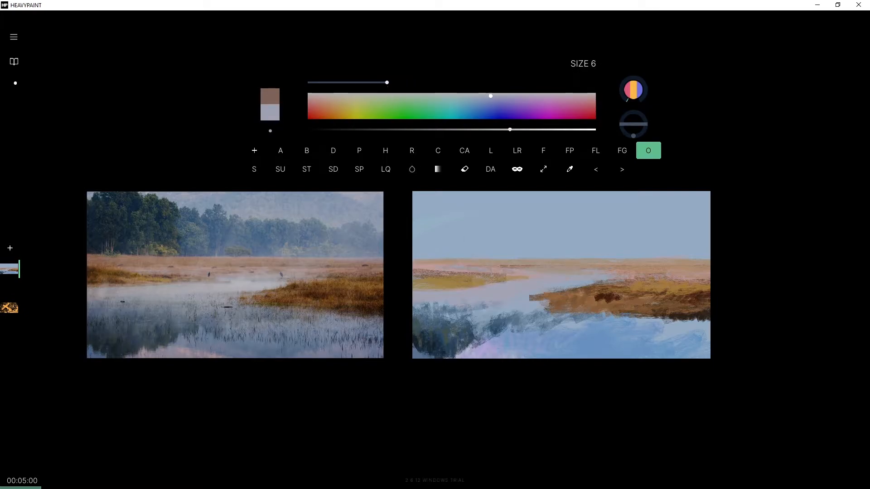
{"action": "key", "text": "ctrl+z"}
{"action": "key", "text": "ctrl+z"}
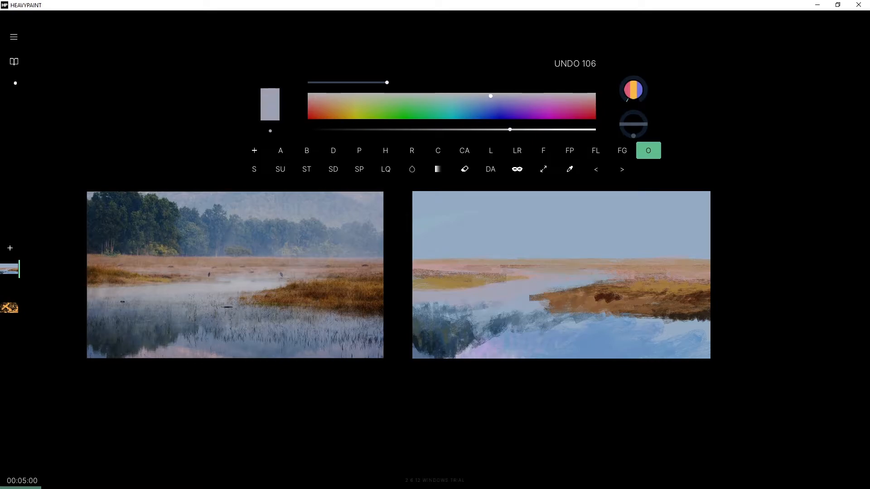
{"action": "key", "text": "ctrl+z"}
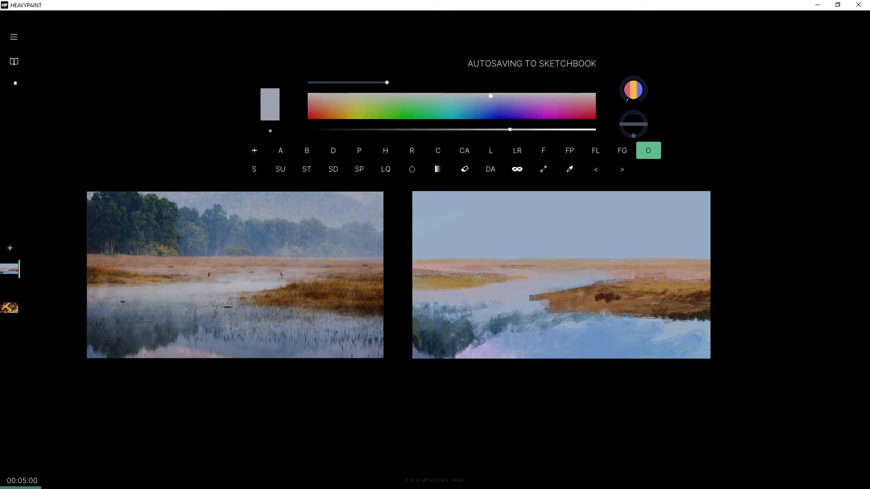
Sample a grey-brown with the eyedropper and paint short strokes just below the left part of the horizon.
{"action": "key", "text": "alt"}
{"action": "key", "text": "alt"}
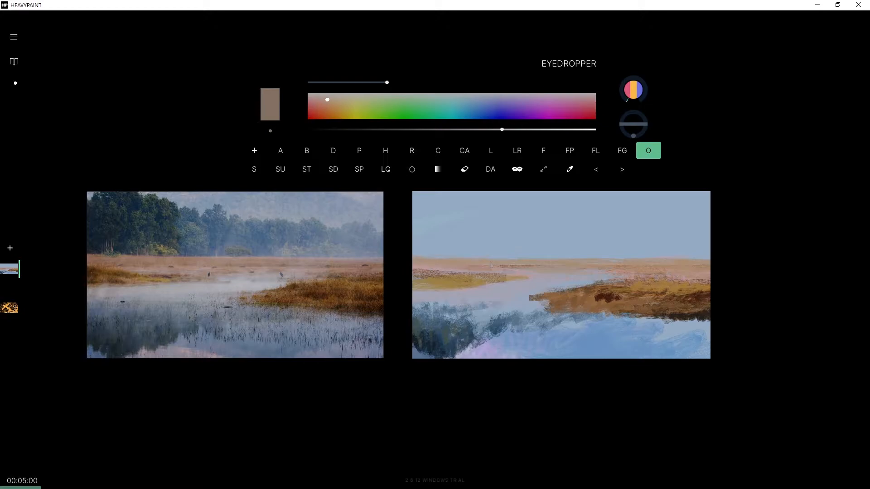
{"action": "left_click_drag", "start_coordinate": [492, 264], "coordinate": [437, 263]}
{"action": "left_click_drag", "start_coordinate": [473, 265], "coordinate": [501, 265]}
{"action": "key", "text": "ctrl+z"}
Undo a trial blue-grey dab above the horizon and mix a dark navy blue brush colour.
{"action": "left_click", "coordinate": [467, 253], "text": "alt"}
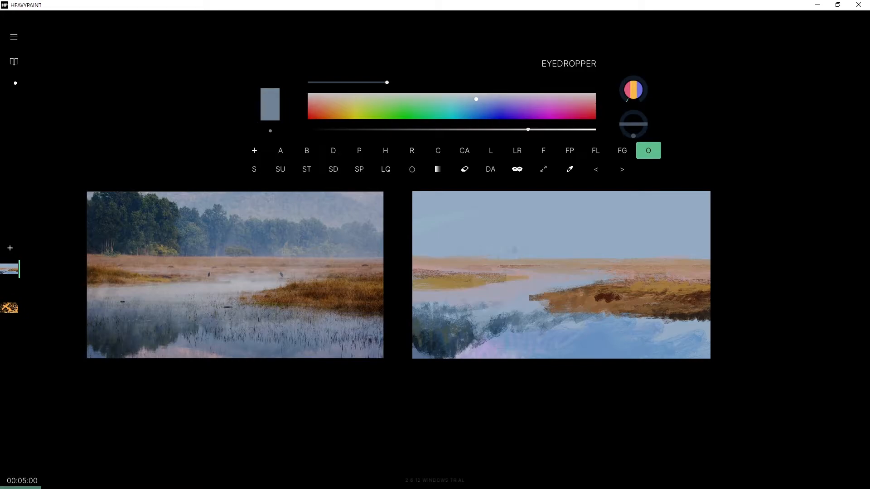
{"action": "key", "text": "ctrl+z"}
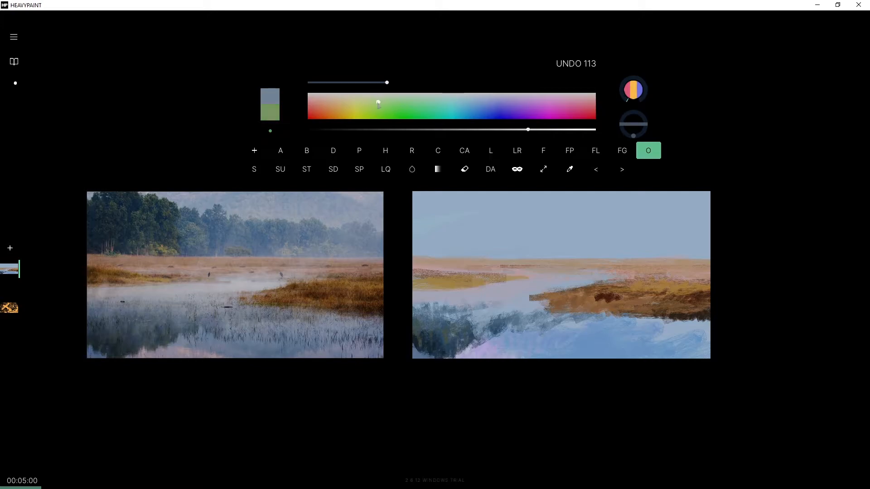
{"action": "left_click", "coordinate": [427, 118]}
{"action": "mouse_move", "coordinate": [409, 117]}
{"action": "left_mouse_down"}
{"action": "mouse_move", "coordinate": [494, 119]}
{"action": "mouse_move", "coordinate": [485, 121]}
{"action": "mouse_move", "coordinate": [485, 112]}
{"action": "mouse_move", "coordinate": [512, 106]}
{"action": "mouse_move", "coordinate": [495, 105]}
{"action": "mouse_move", "coordinate": [511, 130]}
{"action": "mouse_move", "coordinate": [379, 131]}
{"action": "mouse_move", "coordinate": [401, 131]}
{"action": "left_mouse_up"}
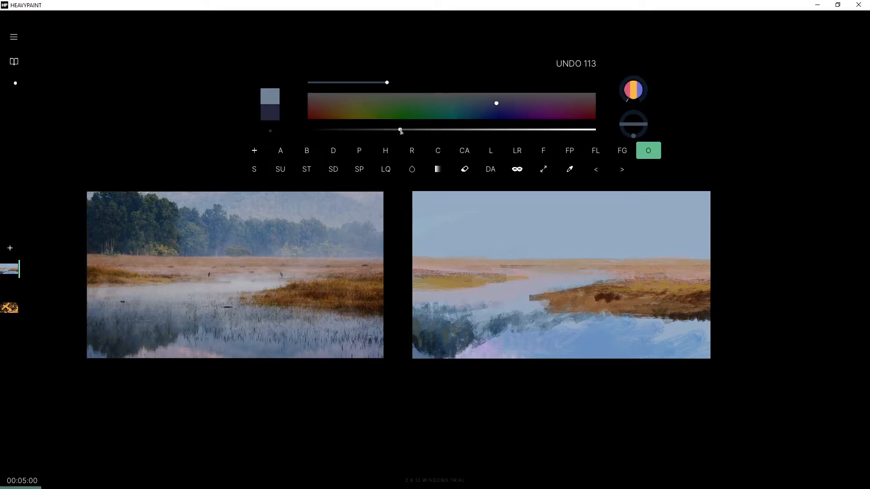
{"action": "left_click", "coordinate": [491, 109]}
{"action": "left_click_drag", "start_coordinate": [490, 110], "coordinate": [477, 113]}
{"action": "left_click_drag", "start_coordinate": [391, 131], "coordinate": [375, 131]}
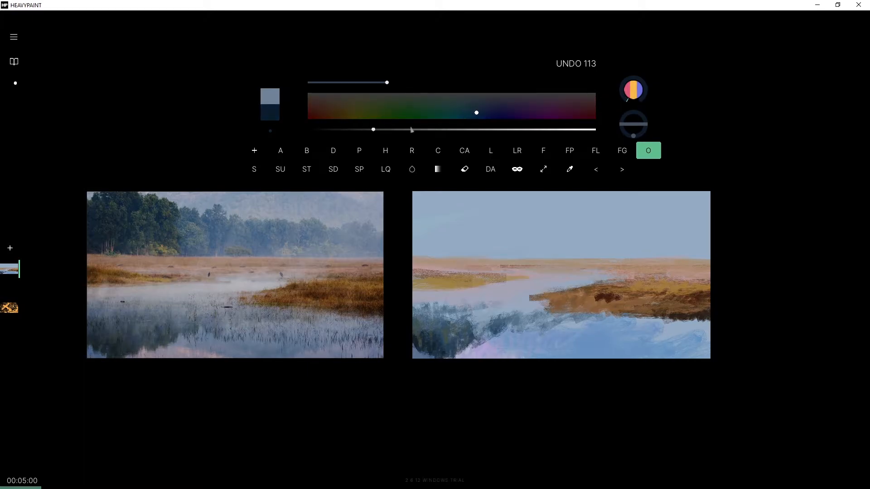
Enlarge the brush and block in the dark navy tree mass in the upper-left corner of the painting.
{"action": "scroll", "coordinate": [430, 169], "scroll_direction": "up", "scroll_amount": 5}
{"action": "mouse_move", "coordinate": [408, 256]}
{"action": "left_mouse_down"}
{"action": "mouse_move", "coordinate": [438, 227]}
{"action": "mouse_move", "coordinate": [449, 237]}
{"action": "mouse_move", "coordinate": [410, 229]}
{"action": "mouse_move", "coordinate": [419, 248]}
{"action": "mouse_move", "coordinate": [468, 235]}
{"action": "mouse_move", "coordinate": [426, 228]}
{"action": "mouse_move", "coordinate": [417, 247]}
{"action": "mouse_move", "coordinate": [428, 251]}
{"action": "mouse_move", "coordinate": [436, 220]}
{"action": "mouse_move", "coordinate": [441, 248]}
{"action": "mouse_move", "coordinate": [440, 216]}
{"action": "mouse_move", "coordinate": [423, 231]}
{"action": "mouse_move", "coordinate": [445, 247]}
{"action": "mouse_move", "coordinate": [471, 230]}
{"action": "mouse_move", "coordinate": [431, 203]}
{"action": "mouse_move", "coordinate": [465, 199]}
{"action": "mouse_move", "coordinate": [473, 225]}
{"action": "mouse_move", "coordinate": [441, 201]}
{"action": "mouse_move", "coordinate": [445, 191]}
{"action": "mouse_move", "coordinate": [455, 248]}
{"action": "mouse_move", "coordinate": [423, 233]}
{"action": "mouse_move", "coordinate": [451, 230]}
{"action": "mouse_move", "coordinate": [473, 251]}
{"action": "mouse_move", "coordinate": [450, 252]}
{"action": "mouse_move", "coordinate": [469, 252]}
{"action": "mouse_move", "coordinate": [458, 240]}
{"action": "mouse_move", "coordinate": [437, 249]}
{"action": "mouse_move", "coordinate": [472, 247]}
{"action": "mouse_move", "coordinate": [425, 250]}
{"action": "mouse_move", "coordinate": [485, 256]}
{"action": "left_mouse_up"}
{"action": "key", "text": "ctrl+z"}
{"action": "key", "text": "ctrl+z"}
{"action": "left_click_drag", "start_coordinate": [421, 256], "coordinate": [458, 249]}
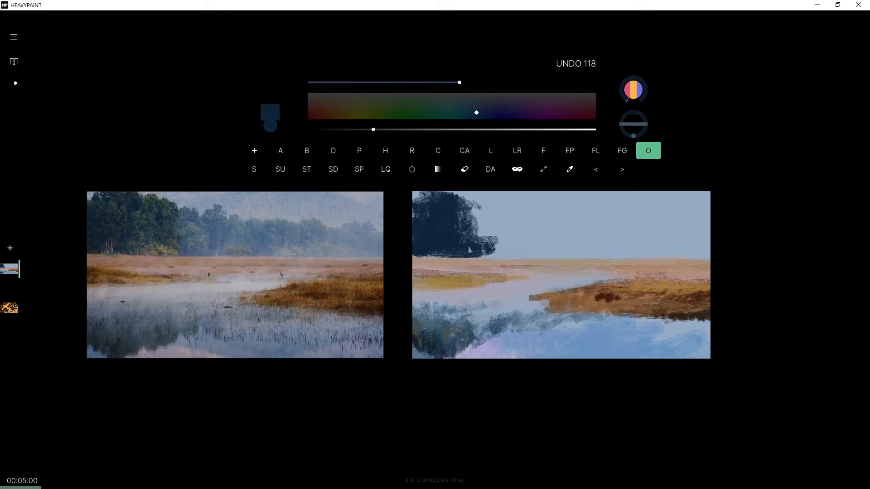
{"action": "mouse_move", "coordinate": [471, 237]}
{"action": "left_mouse_down"}
{"action": "mouse_move", "coordinate": [478, 226]}
{"action": "mouse_move", "coordinate": [472, 204]}
{"action": "mouse_move", "coordinate": [483, 235]}
{"action": "mouse_move", "coordinate": [494, 226]}
{"action": "mouse_move", "coordinate": [492, 204]}
{"action": "mouse_move", "coordinate": [498, 231]}
{"action": "mouse_move", "coordinate": [519, 235]}
{"action": "mouse_move", "coordinate": [499, 217]}
{"action": "mouse_move", "coordinate": [517, 252]}
{"action": "mouse_move", "coordinate": [494, 256]}
{"action": "mouse_move", "coordinate": [526, 250]}
{"action": "mouse_move", "coordinate": [496, 226]}
{"action": "mouse_move", "coordinate": [510, 254]}
{"action": "mouse_move", "coordinate": [512, 222]}
{"action": "mouse_move", "coordinate": [516, 264]}
{"action": "left_mouse_up"}
{"action": "left_click_drag", "start_coordinate": [501, 217], "coordinate": [512, 240]}
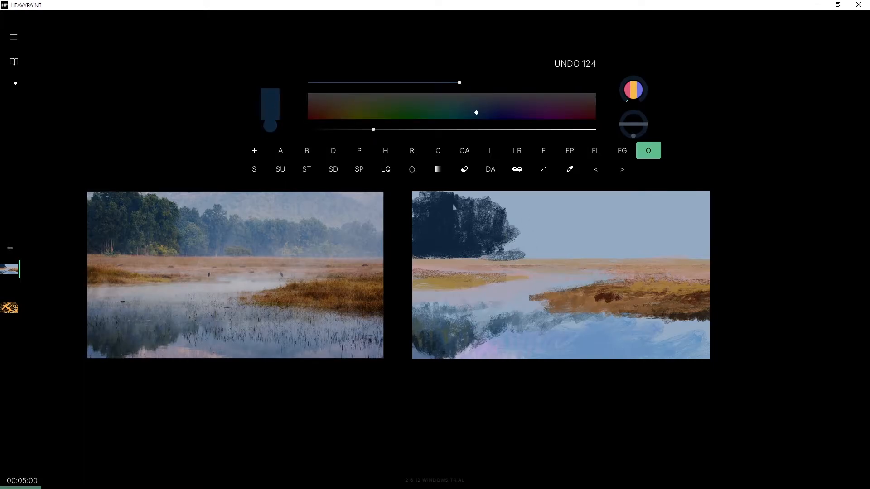
Try a muted slate blue for the distant tree band beside the dark tree mass.
{"action": "left_click", "coordinate": [475, 106]}
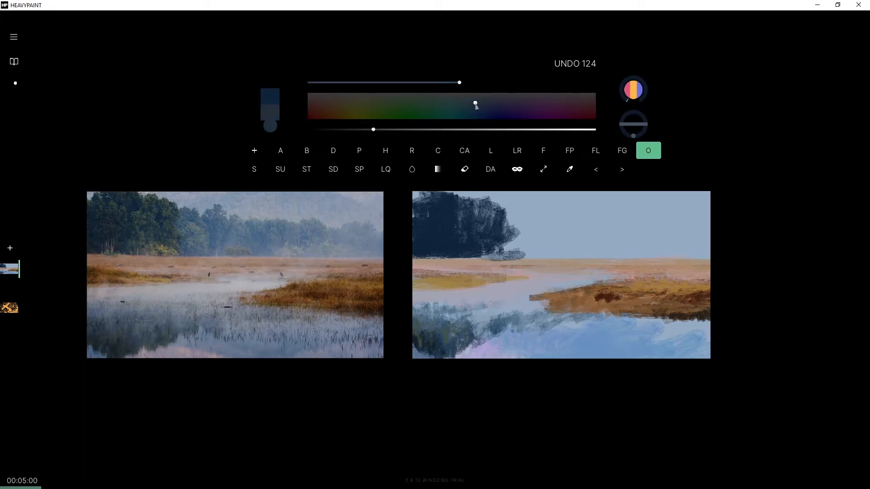
{"action": "left_click_drag", "start_coordinate": [391, 129], "coordinate": [476, 130]}
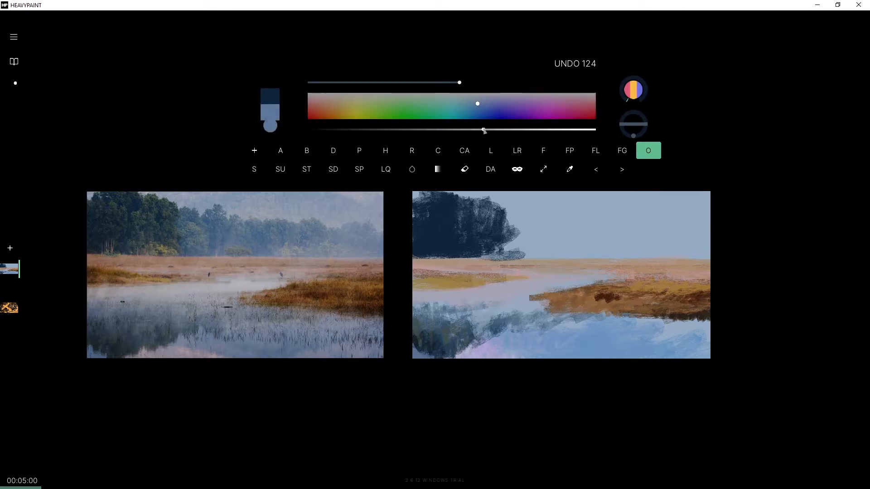
{"action": "left_click", "coordinate": [480, 108]}
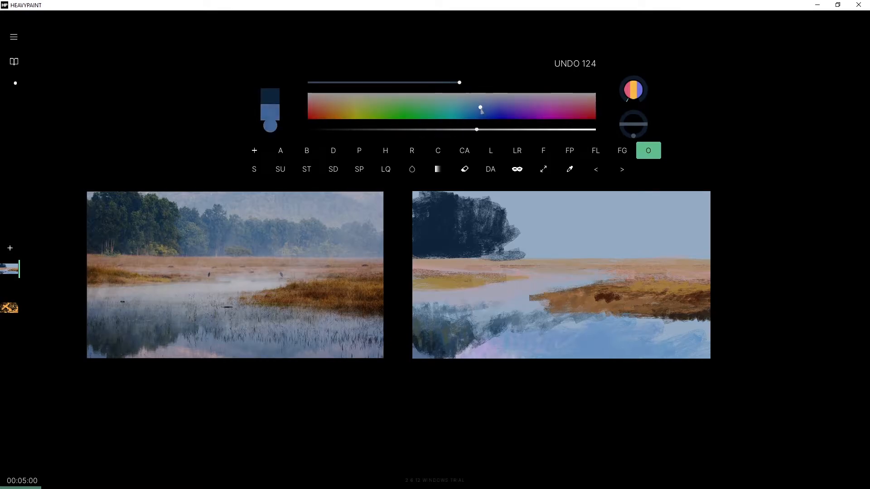
{"action": "left_click", "coordinate": [469, 110]}
{"action": "left_click_drag", "start_coordinate": [466, 113], "coordinate": [423, 130]}
{"action": "left_click", "coordinate": [473, 104]}
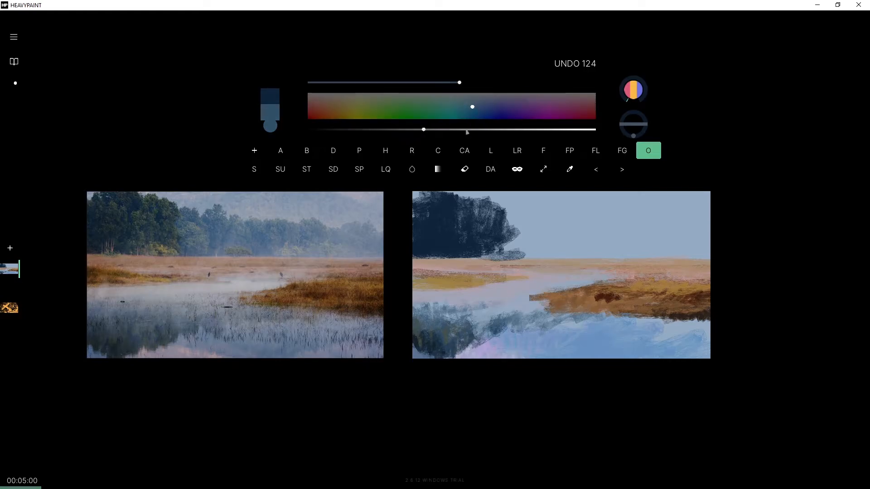
{"action": "left_click_drag", "start_coordinate": [543, 249], "coordinate": [664, 238]}
{"action": "key", "text": "ctrl+z"}
Lighten the blue and paint the distant band above the horizon from the dark trees to the right edge.
{"action": "left_click_drag", "start_coordinate": [422, 131], "coordinate": [524, 139]}
{"action": "mouse_move", "coordinate": [537, 280]}
{"action": "left_mouse_down"}
{"action": "mouse_move", "coordinate": [593, 276]}
{"action": "mouse_move", "coordinate": [605, 250]}
{"action": "left_mouse_up"}
{"action": "key", "text": "ctrl+z"}
{"action": "mouse_move", "coordinate": [555, 238]}
{"action": "left_mouse_down"}
{"action": "mouse_move", "coordinate": [650, 238]}
{"action": "mouse_move", "coordinate": [653, 248]}
{"action": "mouse_move", "coordinate": [709, 238]}
{"action": "left_mouse_up"}
{"action": "key", "text": "ctrl+z"}
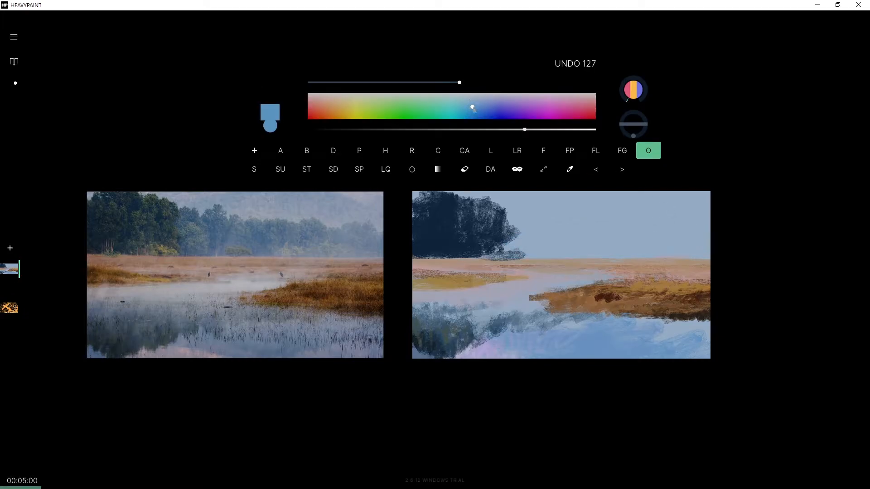
{"action": "mouse_move", "coordinate": [536, 237]}
{"action": "left_mouse_down"}
{"action": "mouse_move", "coordinate": [662, 239]}
{"action": "mouse_move", "coordinate": [657, 251]}
{"action": "mouse_move", "coordinate": [701, 234]}
{"action": "mouse_move", "coordinate": [731, 242]}
{"action": "left_mouse_up"}
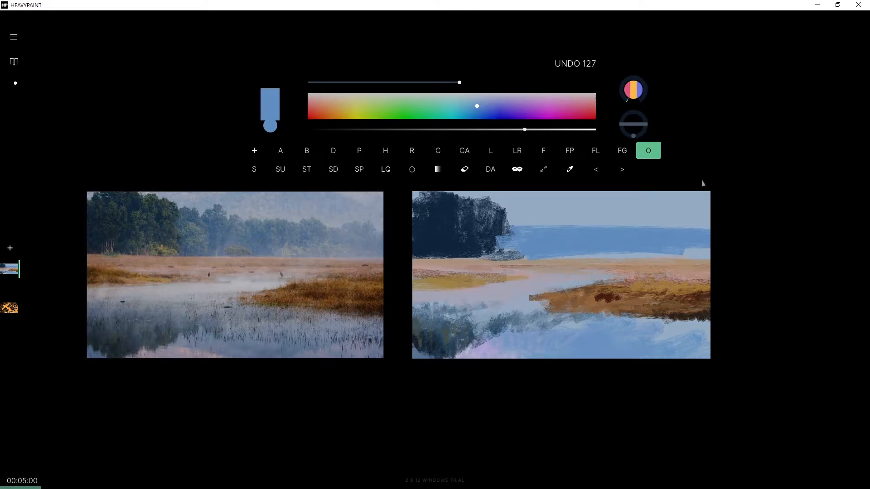
{"action": "left_click", "coordinate": [479, 104]}
{"action": "left_click_drag", "start_coordinate": [658, 239], "coordinate": [707, 235]}
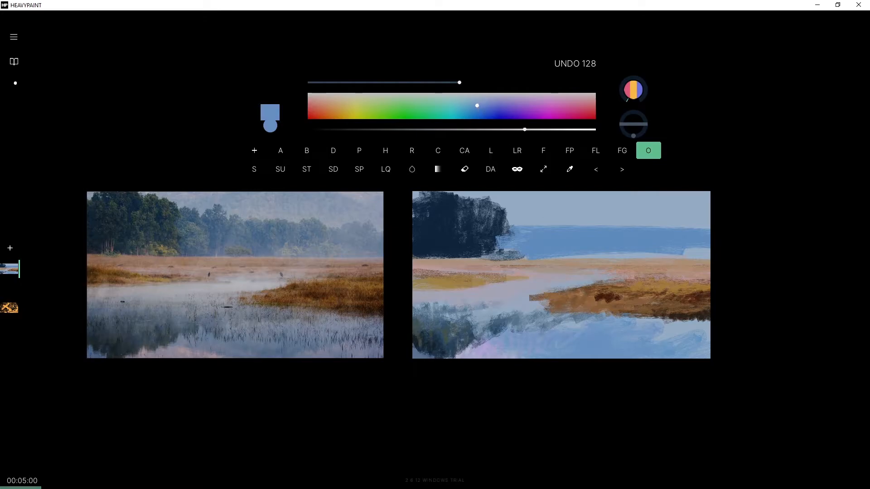
Try a darker blue over the distant band and across the sky above it.
{"action": "key", "text": "alt"}
{"action": "key", "text": "alt"}
{"action": "left_click_drag", "start_coordinate": [523, 130], "coordinate": [505, 130]}
{"action": "mouse_move", "coordinate": [538, 224]}
{"action": "left_mouse_down"}
{"action": "mouse_move", "coordinate": [569, 249]}
{"action": "mouse_move", "coordinate": [612, 238]}
{"action": "mouse_move", "coordinate": [540, 240]}
{"action": "mouse_move", "coordinate": [532, 251]}
{"action": "mouse_move", "coordinate": [717, 250]}
{"action": "mouse_move", "coordinate": [552, 254]}
{"action": "mouse_move", "coordinate": [630, 239]}
{"action": "left_mouse_up"}
{"action": "key", "text": "ctrl+z"}
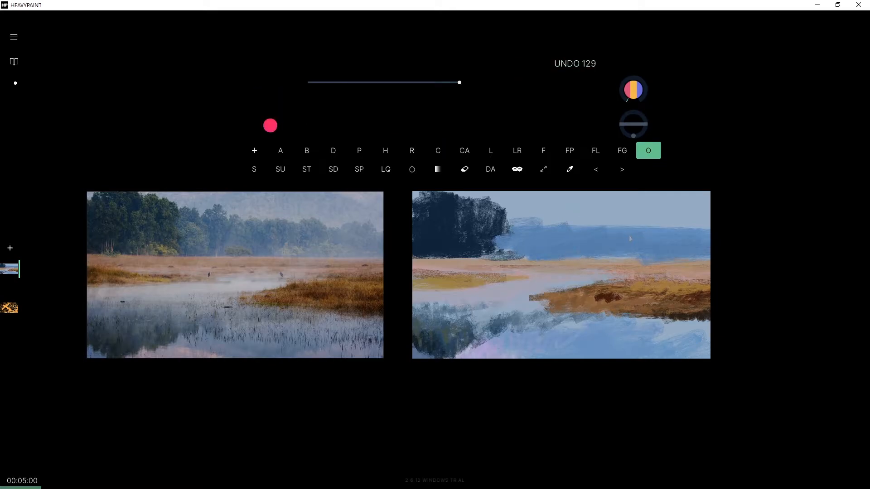
{"action": "key", "text": "ctrl+z"}
{"action": "mouse_move", "coordinate": [698, 240]}
{"action": "left_mouse_down"}
{"action": "mouse_move", "coordinate": [525, 236]}
{"action": "mouse_move", "coordinate": [707, 226]}
{"action": "mouse_move", "coordinate": [523, 209]}
{"action": "left_mouse_up"}
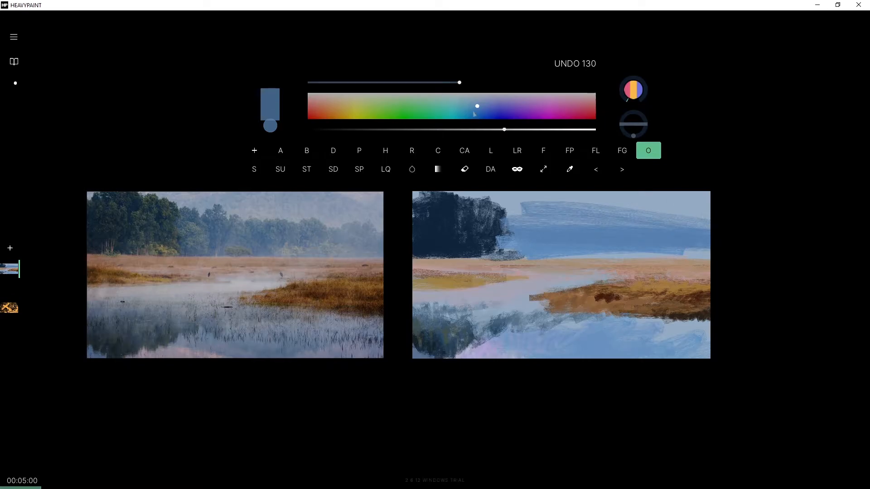
{"action": "key", "text": "ctrl+z"}
Brighten the blue, fill out the distant band down to the horizon and add a raised mound on its upper edge.
{"action": "left_click_drag", "start_coordinate": [505, 131], "coordinate": [542, 130]}
{"action": "mouse_move", "coordinate": [519, 246]}
{"action": "left_mouse_down"}
{"action": "mouse_move", "coordinate": [728, 232]}
{"action": "mouse_move", "coordinate": [489, 243]}
{"action": "mouse_move", "coordinate": [684, 247]}
{"action": "left_mouse_up"}
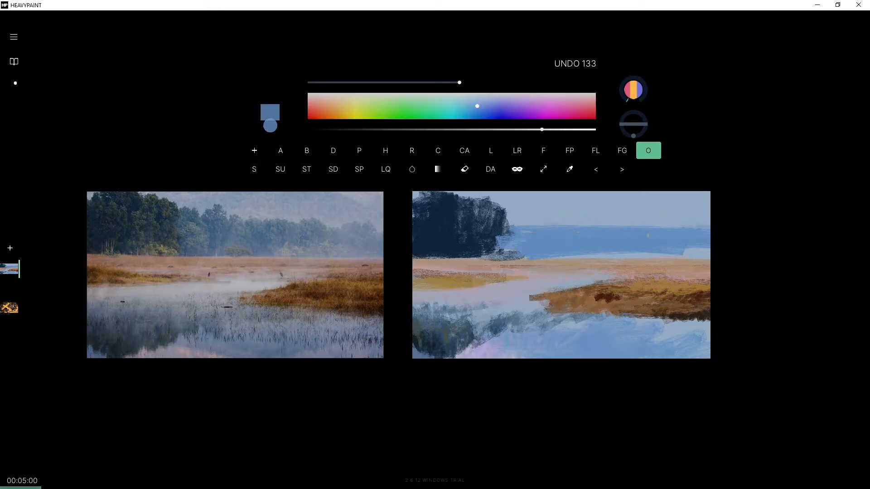
{"action": "mouse_move", "coordinate": [597, 244]}
{"action": "left_mouse_down"}
{"action": "mouse_move", "coordinate": [695, 250]}
{"action": "mouse_move", "coordinate": [638, 253]}
{"action": "left_mouse_up"}
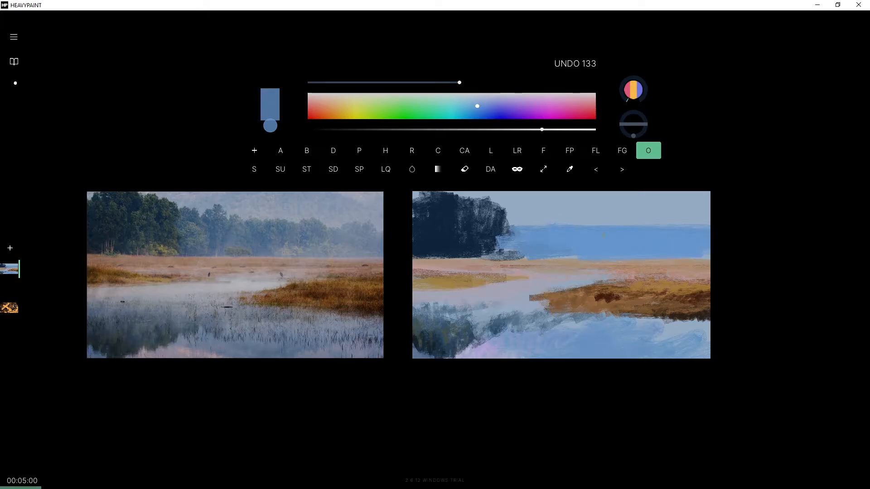
{"action": "left_click_drag", "start_coordinate": [586, 221], "coordinate": [555, 214]}
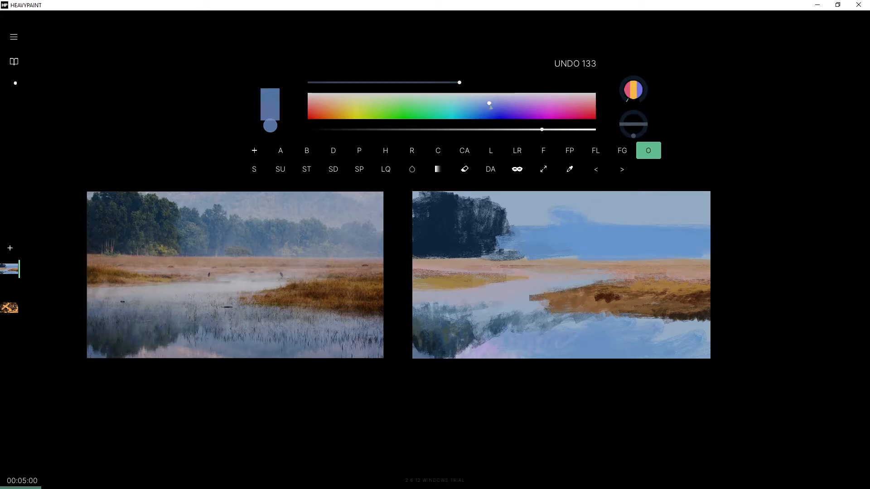
Try a darker greyish blue across the distant band.
{"action": "left_click", "coordinate": [489, 105]}
{"action": "left_click_drag", "start_coordinate": [499, 132], "coordinate": [489, 129]}
{"action": "mouse_move", "coordinate": [498, 261]}
{"action": "left_mouse_down"}
{"action": "mouse_move", "coordinate": [660, 252]}
{"action": "mouse_move", "coordinate": [500, 234]}
{"action": "mouse_move", "coordinate": [702, 242]}
{"action": "mouse_move", "coordinate": [586, 224]}
{"action": "mouse_move", "coordinate": [641, 228]}
{"action": "left_mouse_up"}
{"action": "key", "text": "ctrl+z"}
{"action": "key", "text": "ctrl+z"}
{"action": "key", "text": "ctrl+z"}
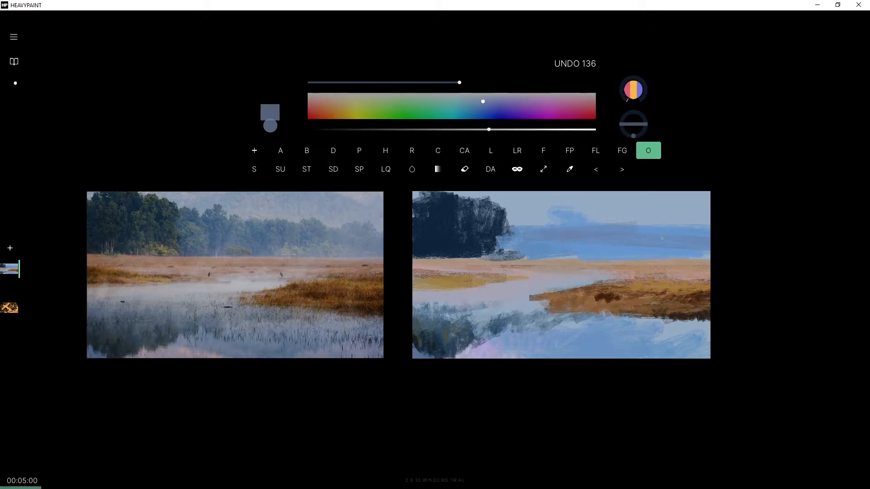
{"action": "key", "text": "ctrl+z"}
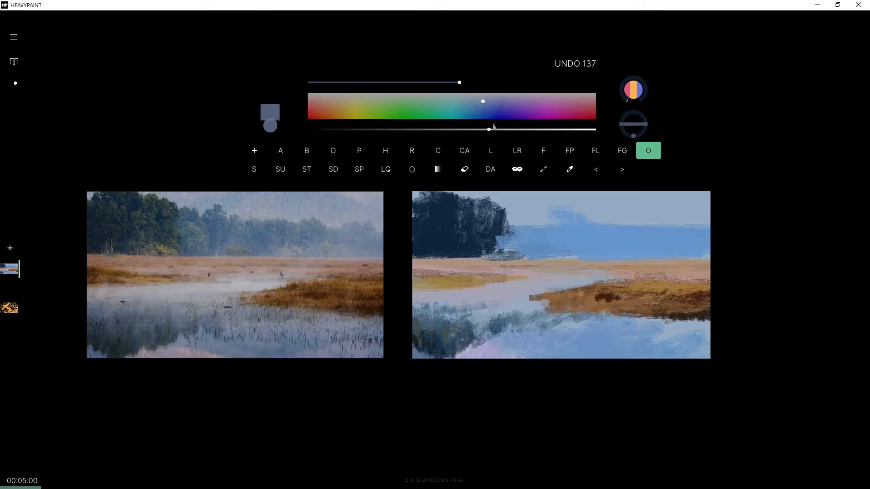
Lighten the greyish blue and brush a soft patch over the right end of the distant band.
{"action": "left_click_drag", "start_coordinate": [492, 129], "coordinate": [516, 130]}
{"action": "mouse_move", "coordinate": [625, 266]}
{"action": "left_mouse_down"}
{"action": "mouse_move", "coordinate": [711, 231]}
{"action": "mouse_move", "coordinate": [691, 243]}
{"action": "left_mouse_up"}
{"action": "key", "text": "ctrl+z"}
{"action": "key", "text": "ctrl+z"}
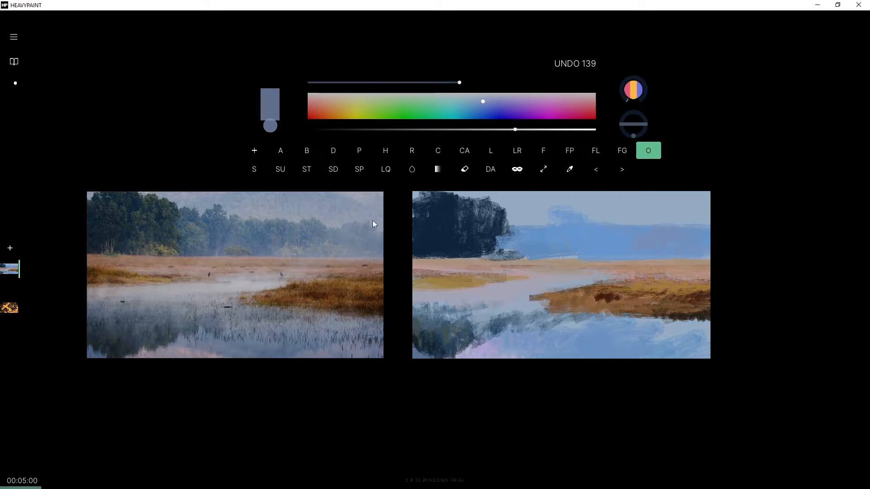
Mix a light, muted greyish yellow-green for the distant foliage.
{"action": "left_click_drag", "start_coordinate": [384, 102], "coordinate": [367, 104]}
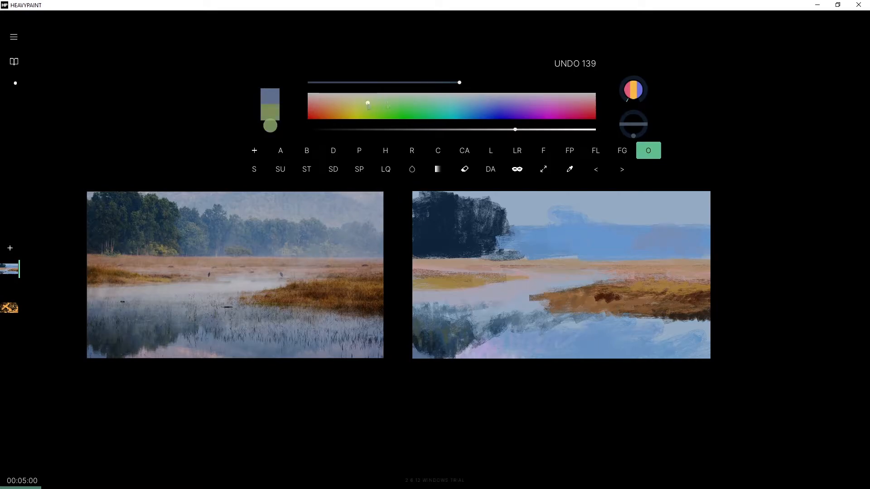
{"action": "left_click_drag", "start_coordinate": [516, 131], "coordinate": [542, 129]}
{"action": "left_click_drag", "start_coordinate": [365, 102], "coordinate": [365, 93]}
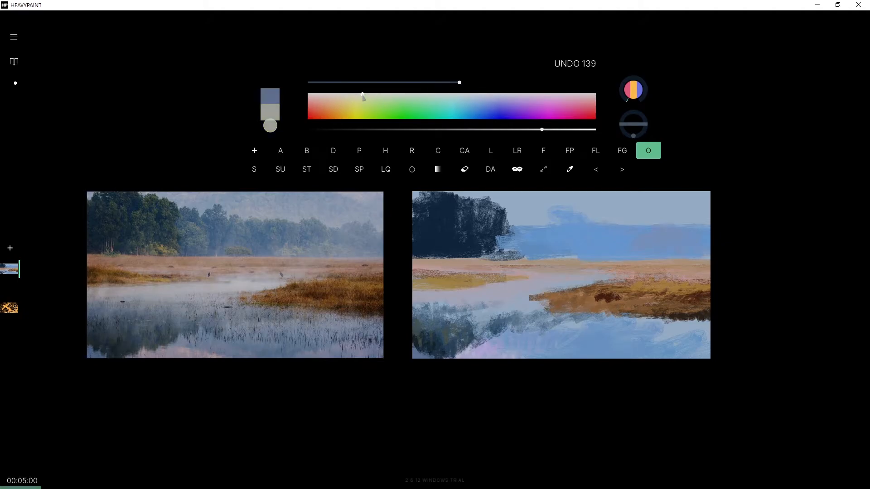
{"action": "left_click_drag", "start_coordinate": [541, 130], "coordinate": [526, 129]}
{"action": "left_click", "coordinate": [365, 98]}
{"action": "left_click_drag", "start_coordinate": [366, 103], "coordinate": [365, 100]}
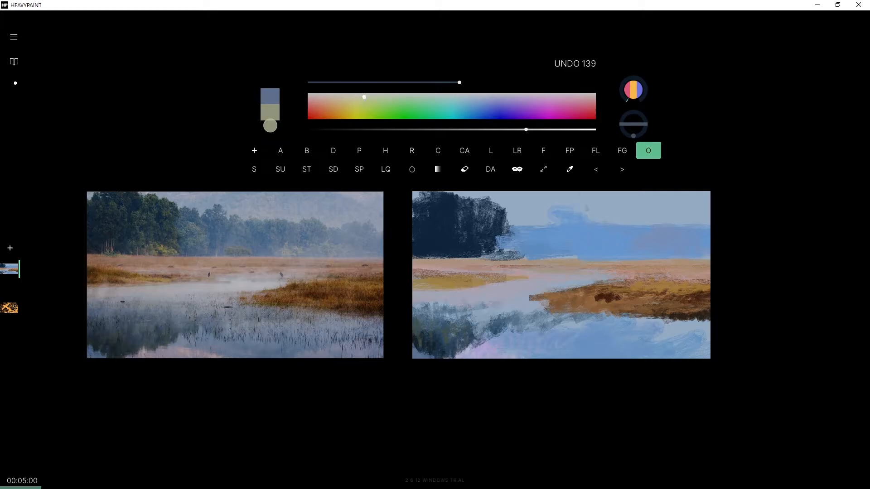
Brush small yellowish foliage marks along the base of the distant blue band, toward its right end.
{"action": "mouse_move", "coordinate": [540, 272]}
{"action": "left_mouse_down"}
{"action": "mouse_move", "coordinate": [563, 257]}
{"action": "mouse_move", "coordinate": [629, 252]}
{"action": "left_mouse_up"}
{"action": "key", "text": "ctrl+z"}
{"action": "mouse_move", "coordinate": [649, 251]}
{"action": "left_mouse_down"}
{"action": "mouse_move", "coordinate": [500, 129]}
{"action": "mouse_move", "coordinate": [512, 131]}
{"action": "mouse_move", "coordinate": [617, 262]}
{"action": "mouse_move", "coordinate": [644, 249]}
{"action": "mouse_move", "coordinate": [669, 251]}
{"action": "left_mouse_up"}
{"action": "key", "text": "e"}
{"action": "key", "text": "e"}
{"action": "key", "text": "e"}
{"action": "left_click_drag", "start_coordinate": [608, 254], "coordinate": [671, 251]}
{"action": "key", "text": "e"}
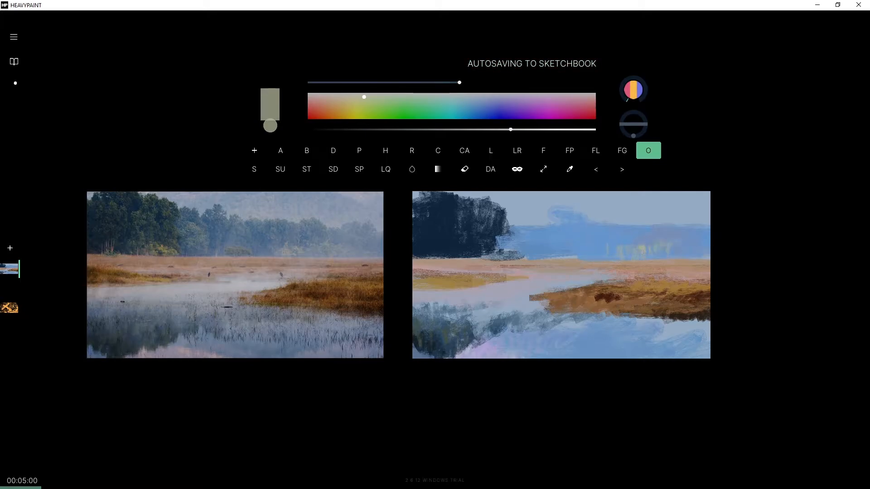
Undo the stray yellowish strokes beside the foliage marks and sample the distant band's blue.
{"action": "key", "text": "ctrl+z"}
{"action": "key", "text": "ctrl+z"}
{"action": "key", "text": "ctrl+z"}
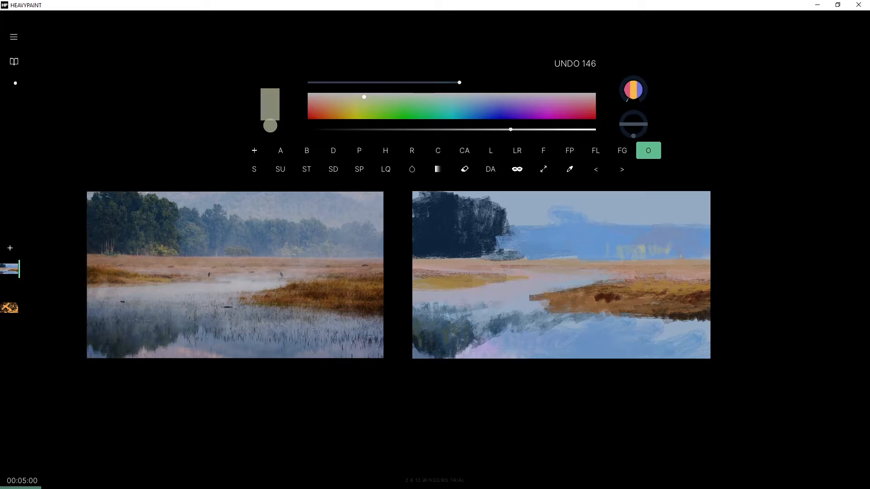
{"action": "key", "text": "alt"}
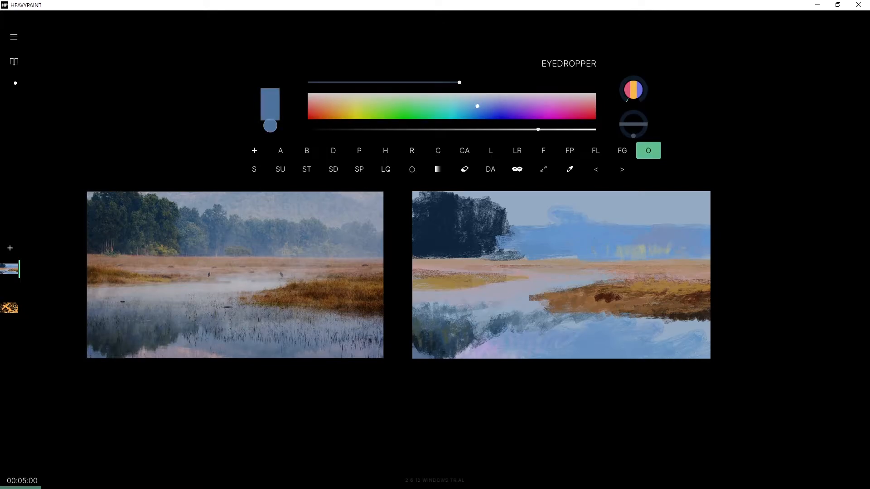
{"action": "key", "text": "alt"}
{"action": "key", "text": "ctrl+z"}
Sample the dark tree mass, shift the colour to a muted olive and make it nearly transparent.
{"action": "key", "text": "alt"}
{"action": "left_click_drag", "start_coordinate": [501, 251], "coordinate": [502, 229]}
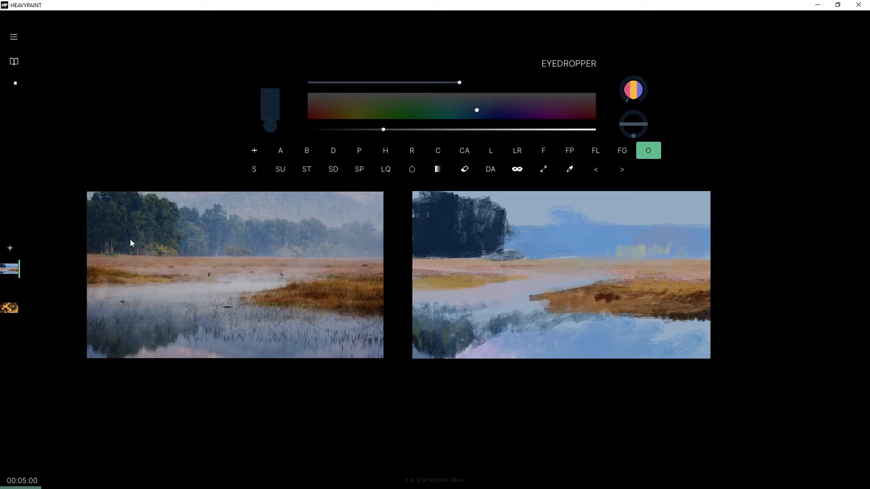
{"action": "left_click_drag", "start_coordinate": [382, 114], "coordinate": [361, 103]}
{"action": "left_click_drag", "start_coordinate": [393, 129], "coordinate": [428, 130]}
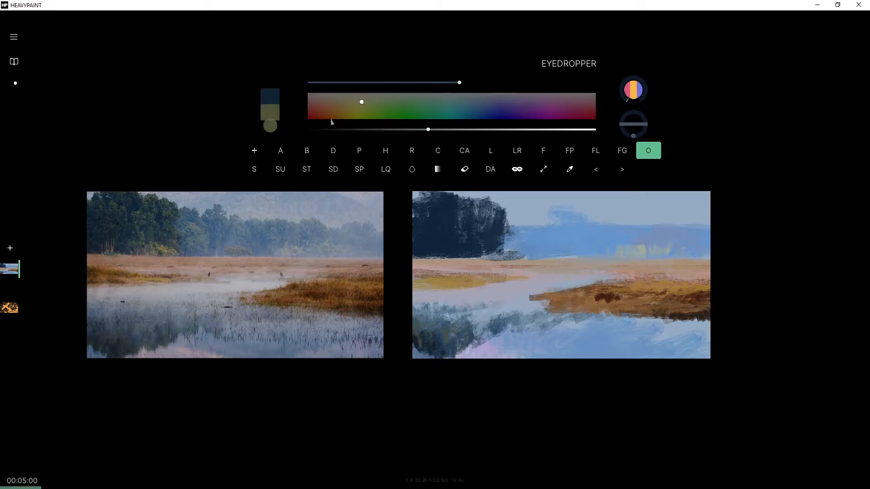
{"action": "left_click", "coordinate": [270, 126]}
{"action": "left_click_drag", "start_coordinate": [302, 218], "coordinate": [228, 317]}
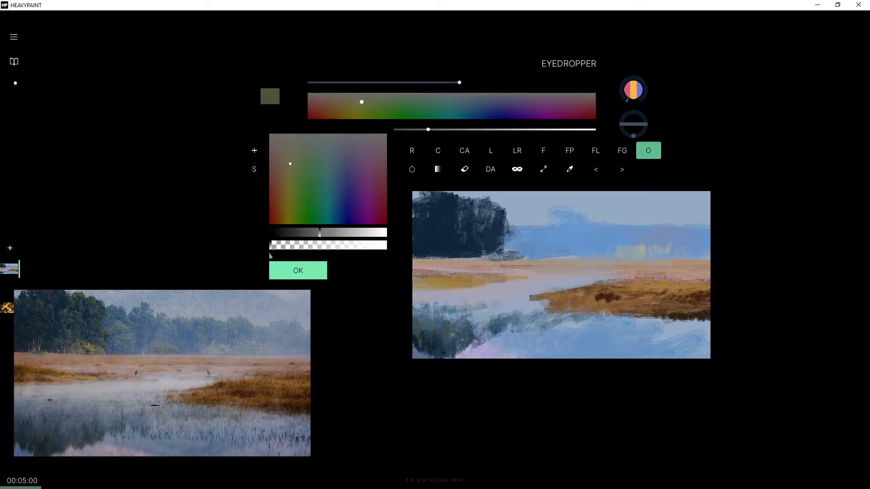
{"action": "left_click", "coordinate": [281, 271]}
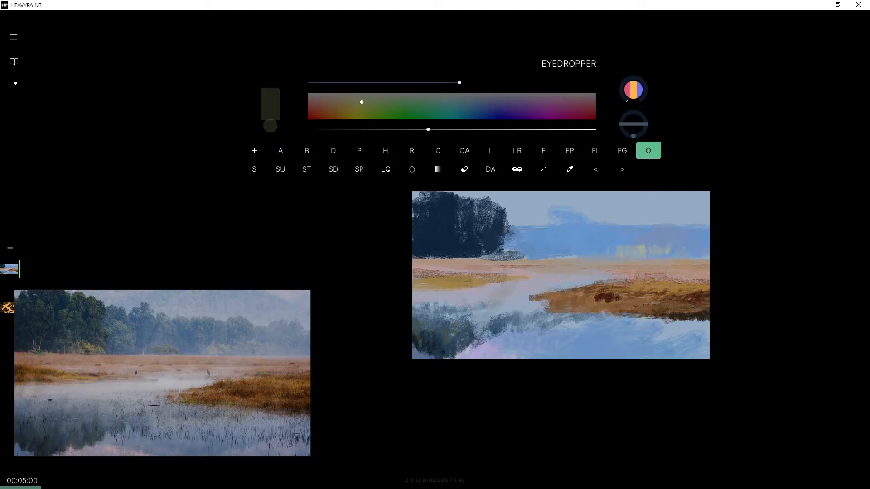
Try an olive stroke across the water, undo it and move the reference photo back beside the painting.
{"action": "left_click_drag", "start_coordinate": [519, 277], "coordinate": [482, 325]}
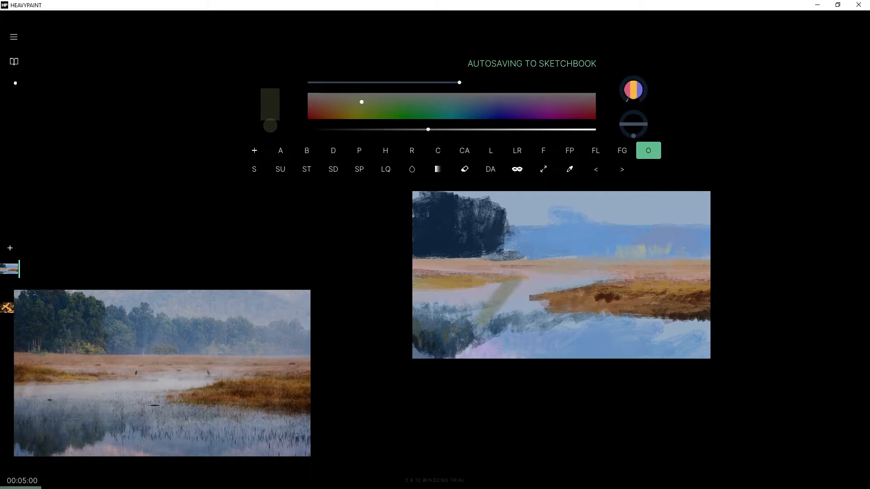
{"action": "left_click", "coordinate": [464, 169]}
{"action": "key", "text": "ctrl+z"}
{"action": "key", "text": "ctrl+z"}
{"action": "key", "text": "ctrl+z"}
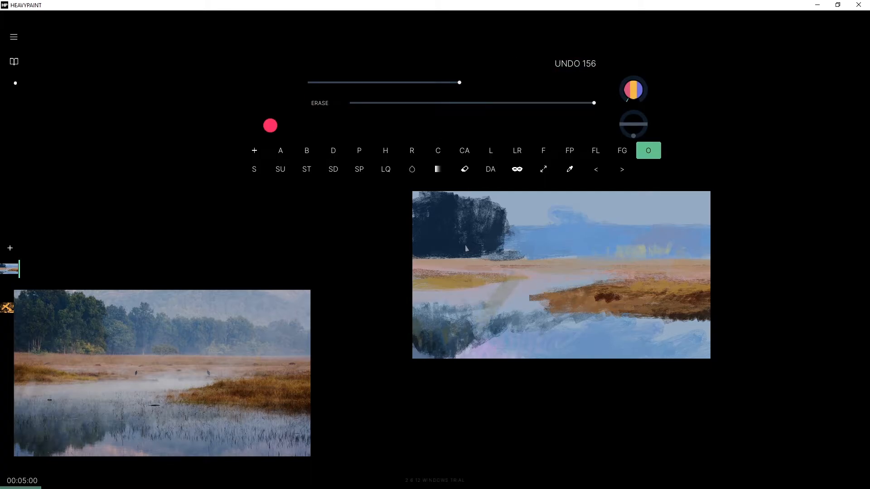
{"action": "key", "text": "ctrl+z"}
{"action": "key", "text": "ctrl+z"}
{"action": "key", "text": "ctrl+z"}
{"action": "key", "text": "ctrl+z"}
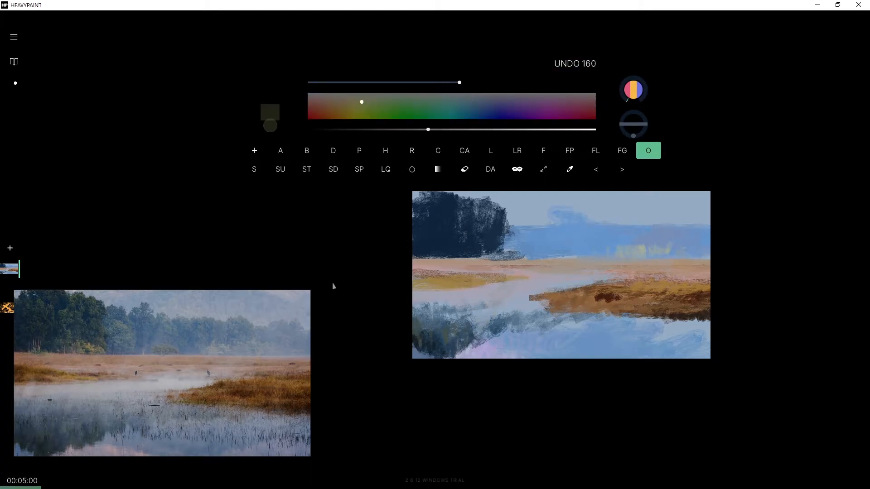
{"action": "left_click_drag", "start_coordinate": [287, 321], "coordinate": [347, 237]}
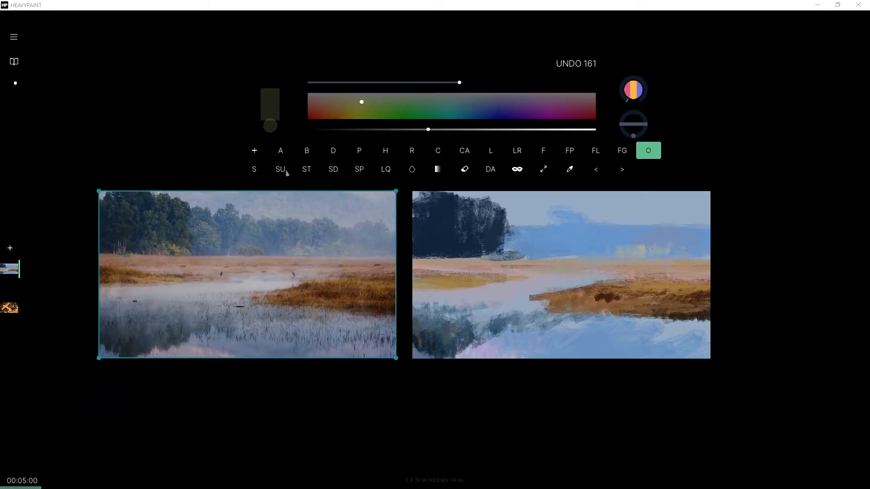
Try a very large Airbrush Noise stroke in olive over the painting, comparing it through undo and redo.
{"action": "left_click", "coordinate": [281, 151]}
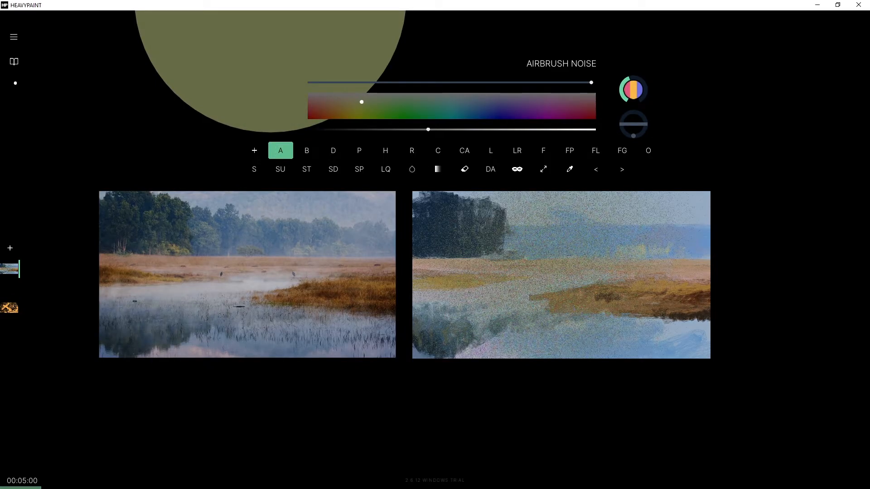
{"action": "key", "text": "ctrl+z"}
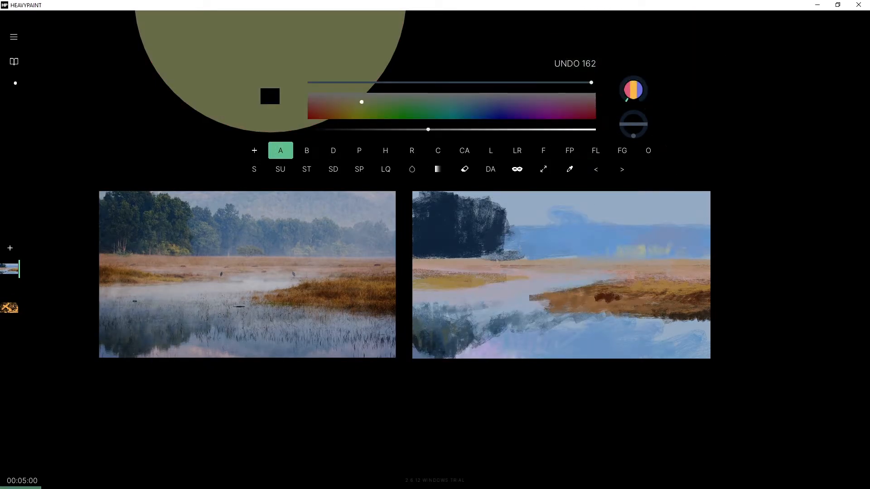
{"action": "key", "text": "ctrl+y"}
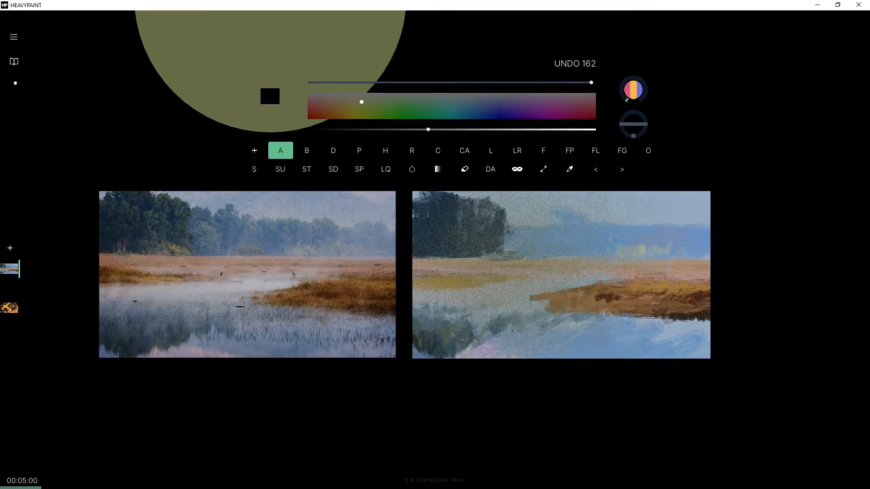
{"action": "key", "text": "ctrl+z"}
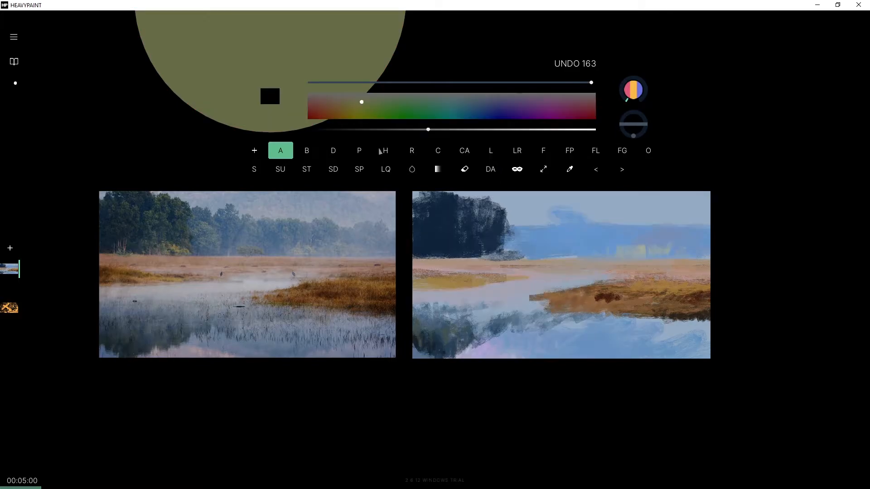
Switch back to the Oil brush and mix a dark green.
{"action": "left_click", "coordinate": [280, 155]}
{"action": "left_click_drag", "start_coordinate": [410, 113], "coordinate": [415, 105]}
{"action": "left_click", "coordinate": [648, 150]}
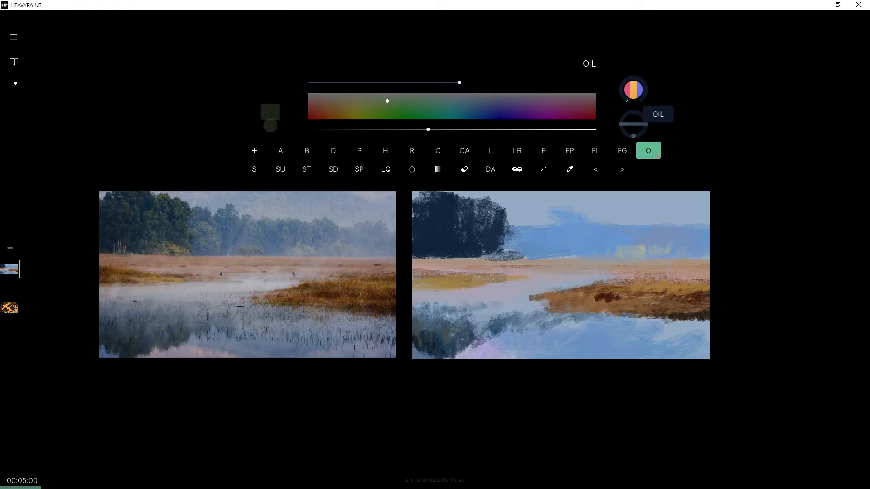
{"action": "left_click_drag", "start_coordinate": [389, 100], "coordinate": [397, 110]}
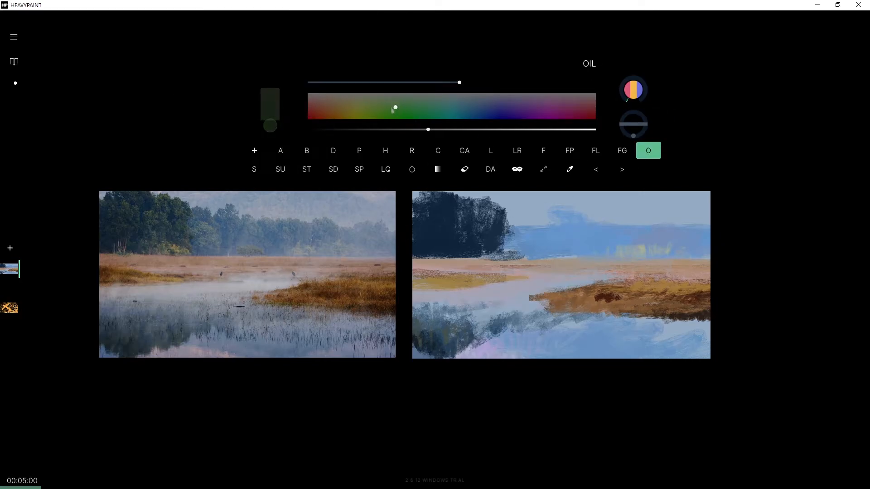
{"action": "left_click", "coordinate": [271, 129]}
{"action": "left_click_drag", "start_coordinate": [321, 221], "coordinate": [266, 368]}
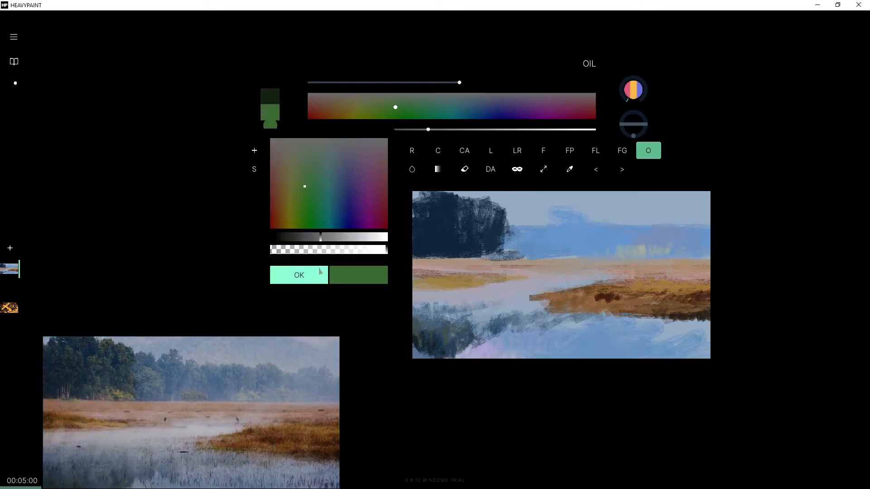
{"action": "left_click_drag", "start_coordinate": [334, 248], "coordinate": [305, 237]}
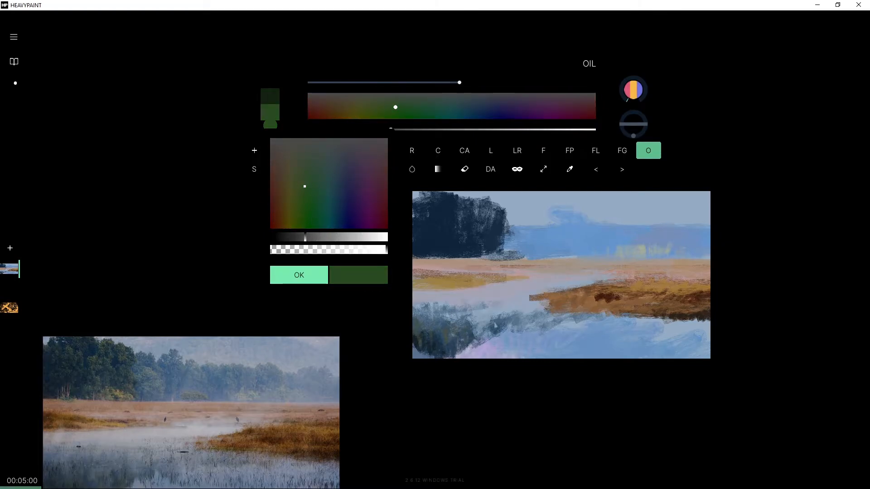
{"action": "left_click", "coordinate": [299, 275]}
Sample tones from the painted water, the field and the distant band.
{"action": "right_click", "coordinate": [581, 314]}
{"action": "right_click", "coordinate": [605, 336]}
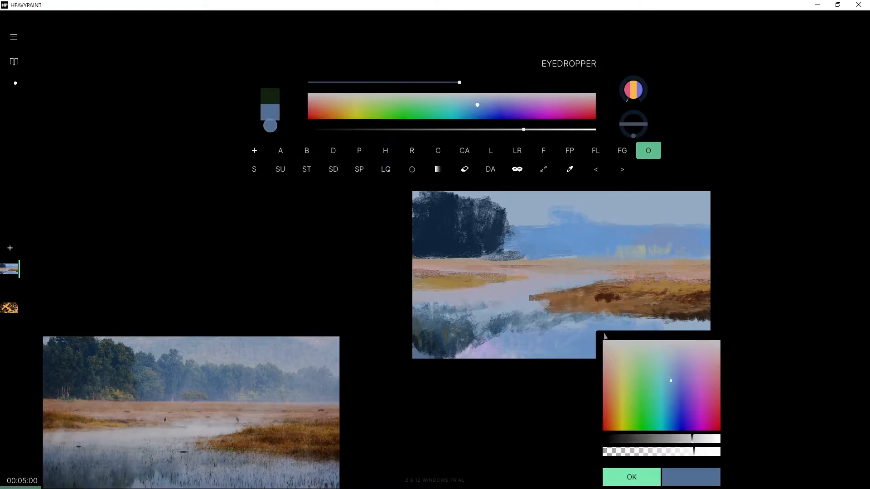
{"action": "right_click", "coordinate": [554, 277]}
{"action": "right_click", "coordinate": [595, 288]}
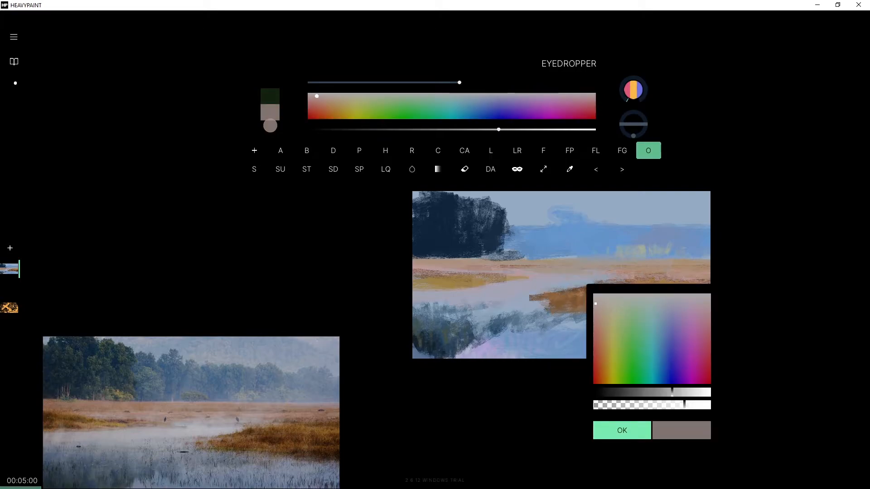
{"action": "right_click", "coordinate": [600, 328]}
{"action": "right_click", "coordinate": [592, 262]}
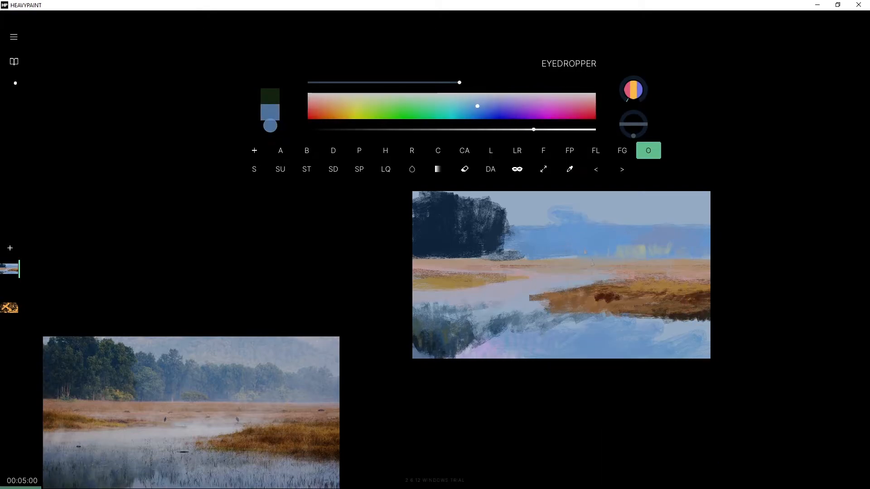
Move the reference photo back beside the painting and mix a fully opaque muted ochre.
{"action": "mouse_move", "coordinate": [279, 373]}
{"action": "left_mouse_down"}
{"action": "mouse_move", "coordinate": [331, 222]}
{"action": "mouse_move", "coordinate": [373, 239]}
{"action": "left_mouse_up"}
{"action": "left_click", "coordinate": [301, 366]}
{"action": "right_click", "coordinate": [368, 237]}
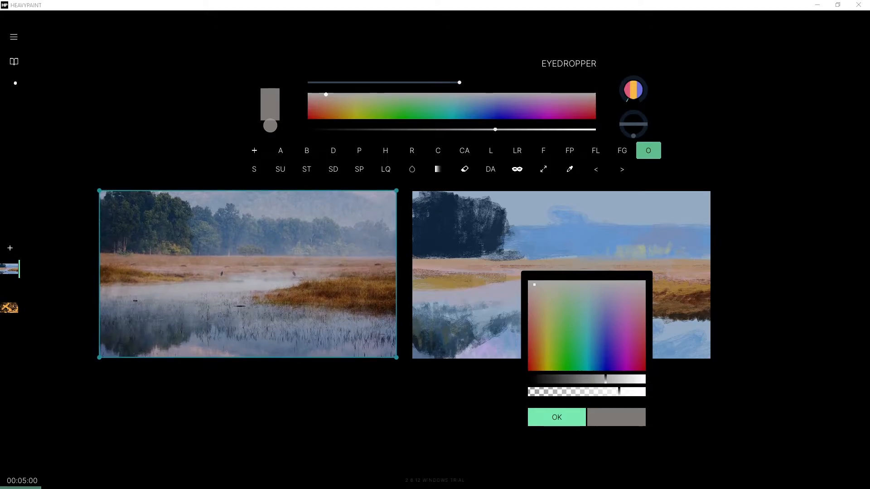
{"action": "mouse_move", "coordinate": [534, 285]}
{"action": "left_mouse_down"}
{"action": "mouse_move", "coordinate": [561, 305]}
{"action": "mouse_move", "coordinate": [549, 305]}
{"action": "left_mouse_up"}
{"action": "left_click", "coordinate": [557, 379]}
{"action": "mouse_move", "coordinate": [557, 383]}
{"action": "left_mouse_down"}
{"action": "mouse_move", "coordinate": [665, 386]}
{"action": "mouse_move", "coordinate": [585, 380]}
{"action": "left_mouse_up"}
{"action": "mouse_move", "coordinate": [552, 308]}
{"action": "left_mouse_down"}
{"action": "mouse_move", "coordinate": [540, 333]}
{"action": "mouse_move", "coordinate": [544, 321]}
{"action": "left_mouse_up"}
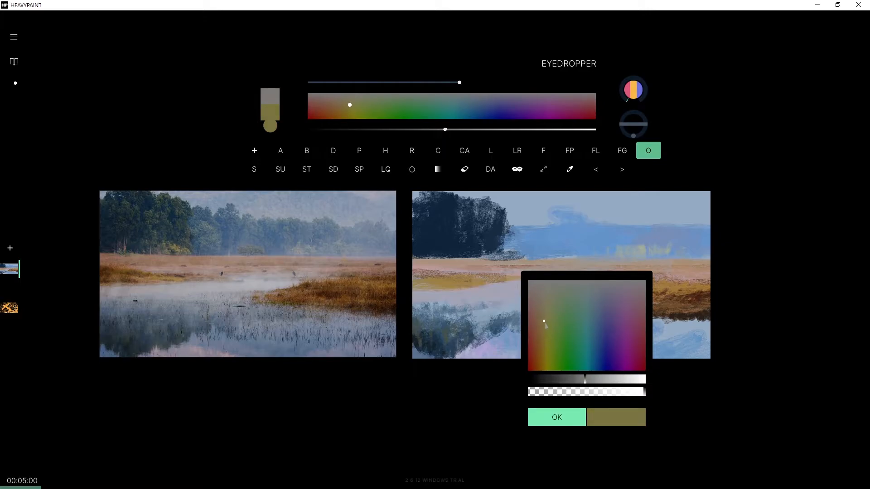
{"action": "left_click_drag", "start_coordinate": [585, 380], "coordinate": [582, 380]}
{"action": "left_click", "coordinate": [402, 330]}
Set the brush size to 16 and paint a small ochre bush at the right foot of the dark trees.
{"action": "left_click_drag", "start_coordinate": [459, 82], "coordinate": [433, 83]}
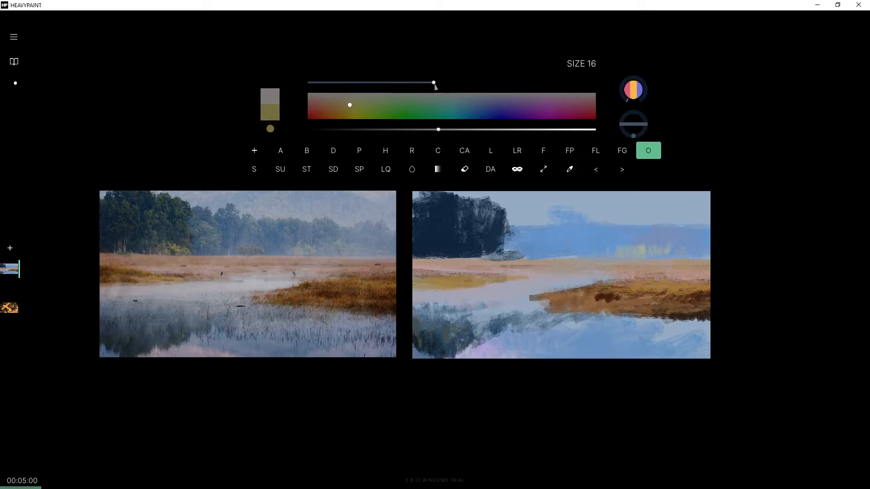
{"action": "left_click_drag", "start_coordinate": [477, 253], "coordinate": [499, 249]}
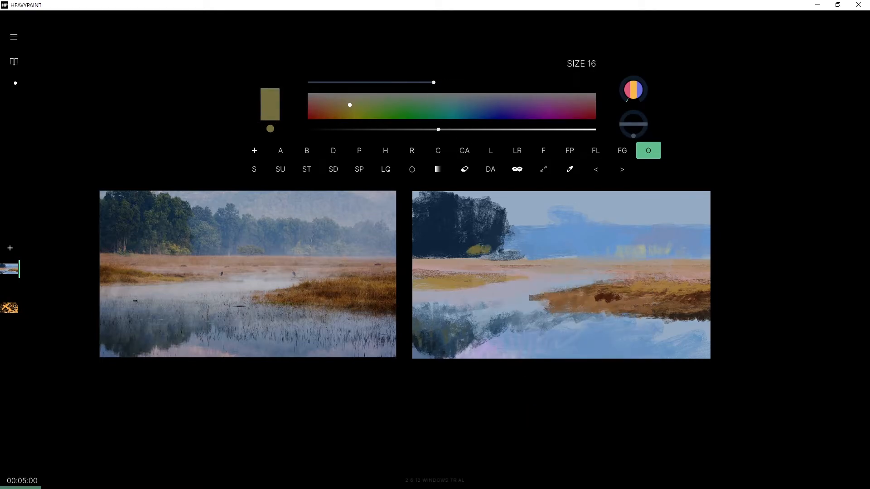
{"action": "left_click_drag", "start_coordinate": [438, 130], "coordinate": [448, 130]}
{"action": "key", "text": "ctrl+z"}
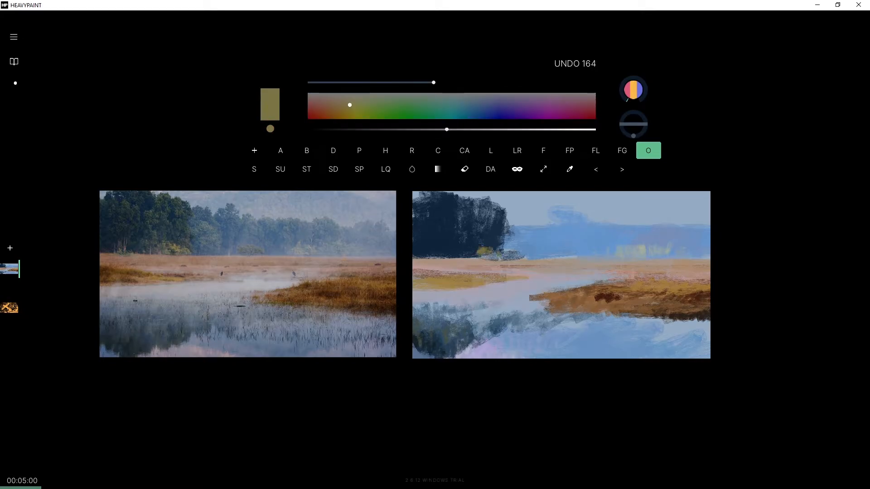
Sample the dark tree tone and reshape the ochre bush where it meets the field.
{"action": "left_click", "coordinate": [467, 245], "text": "alt"}
{"action": "mouse_move", "coordinate": [477, 254]}
{"action": "left_mouse_down"}
{"action": "mouse_move", "coordinate": [467, 257]}
{"action": "mouse_move", "coordinate": [500, 258]}
{"action": "left_mouse_up"}
{"action": "right_click", "coordinate": [486, 265]}
{"action": "key", "text": "ctrl+z"}
Try a sampled field tone along the horizon beneath the dark trees.
{"action": "left_click", "coordinate": [476, 263], "text": "alt"}
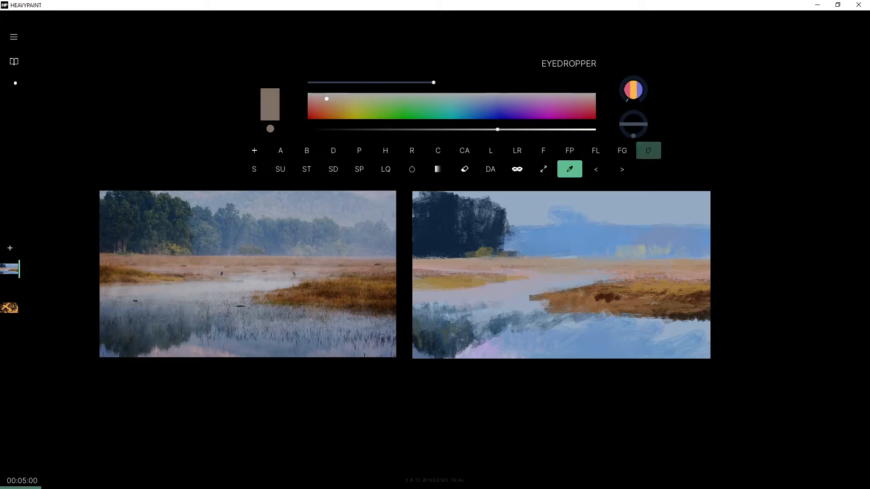
{"action": "left_click_drag", "start_coordinate": [420, 258], "coordinate": [463, 257]}
{"action": "key", "text": "ctrl+z"}
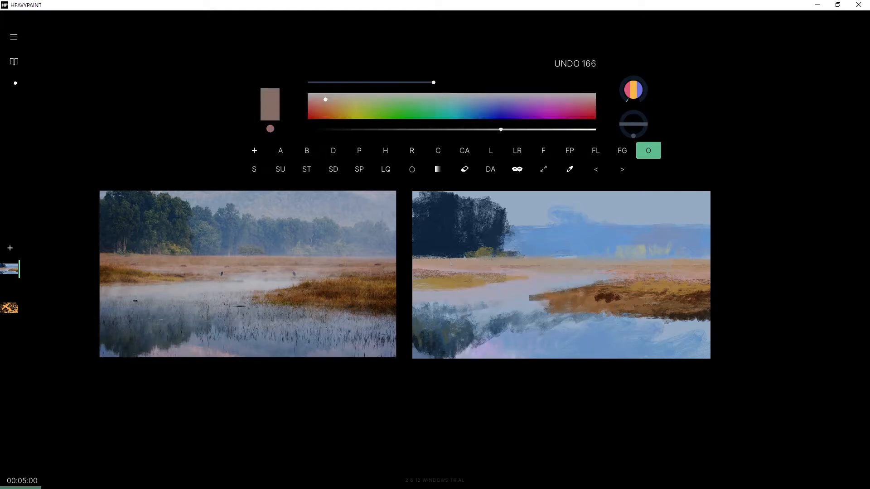
Sample the pale field tone, shift it to a warmer brown and undo the test stroke.
{"action": "left_click", "coordinate": [476, 272], "text": "alt"}
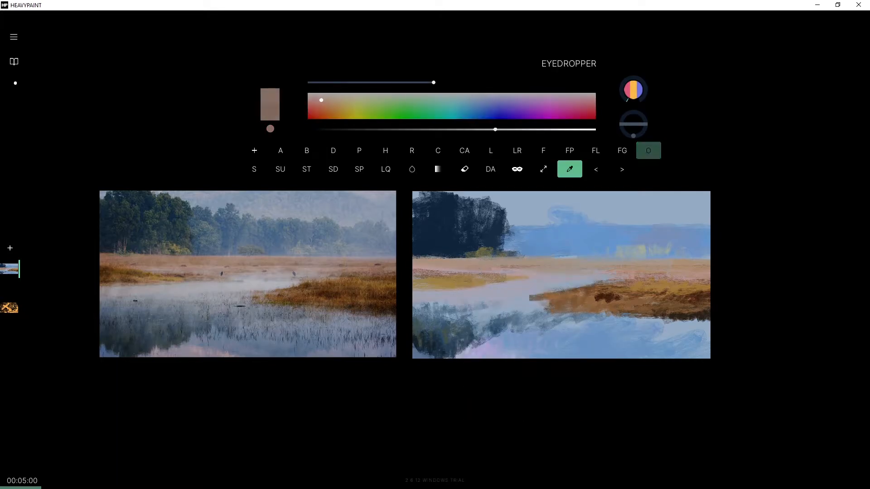
{"action": "right_click", "coordinate": [467, 269]}
{"action": "left_click", "coordinate": [500, 412]}
{"action": "left_click", "coordinate": [325, 102]}
{"action": "left_click", "coordinate": [325, 103]}
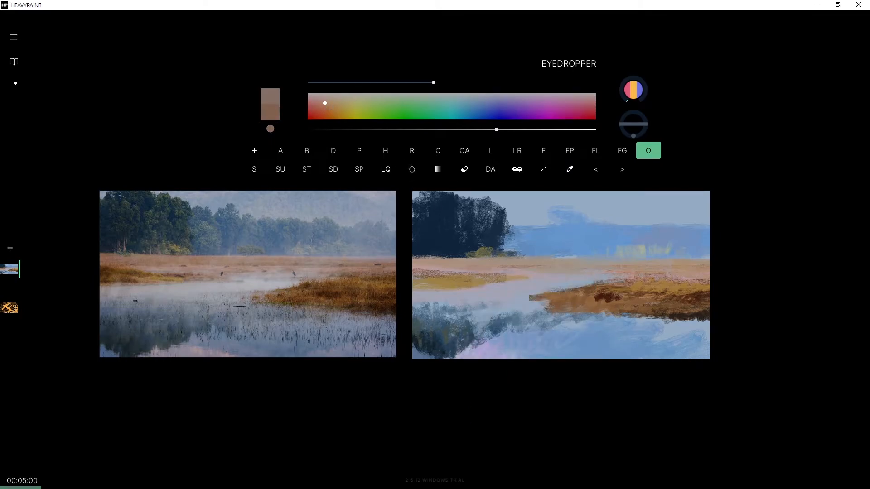
{"action": "key", "text": "ctrl+z"}
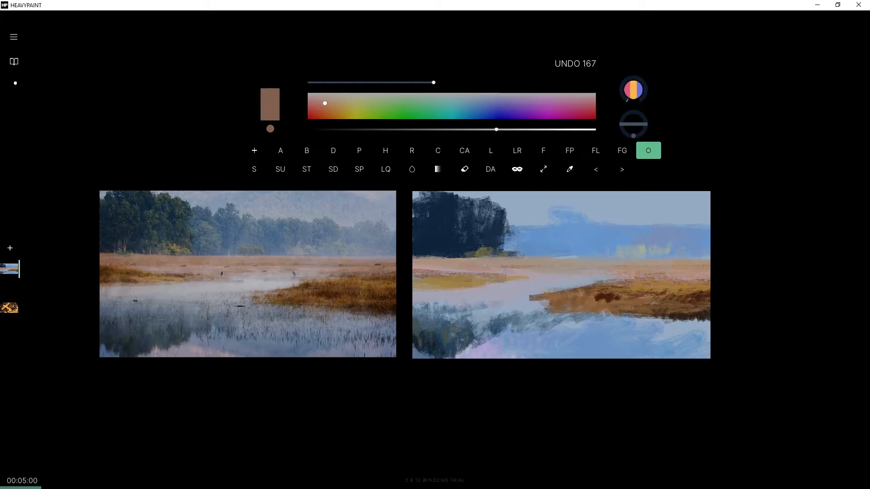
Undo the remaining brown test strokes on the distant field.
{"action": "key", "text": "ctrl+z"}
{"action": "key", "text": "ctrl+z"}
{"action": "key", "text": "ctrl+z"}
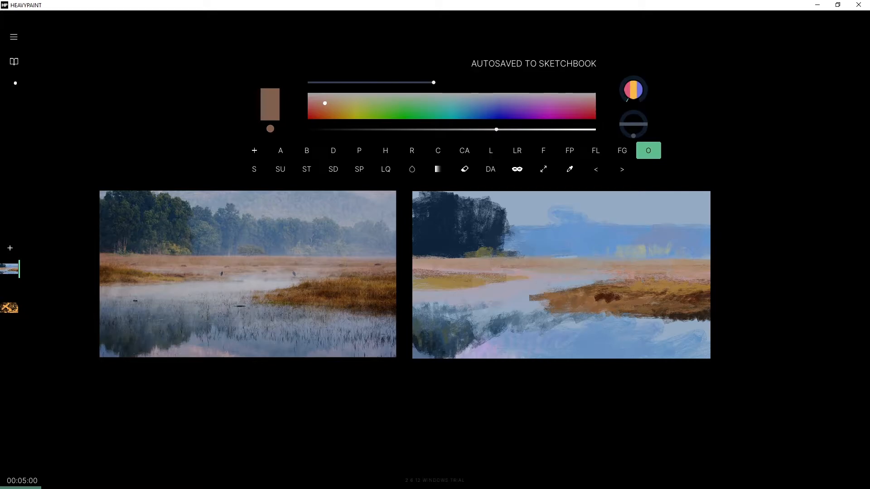
Sample the grey-lavender tones around the misty channel and lighten the picked colour.
{"action": "right_click", "coordinate": [587, 282]}
{"action": "right_click", "coordinate": [564, 285]}
{"action": "right_click", "coordinate": [552, 290]}
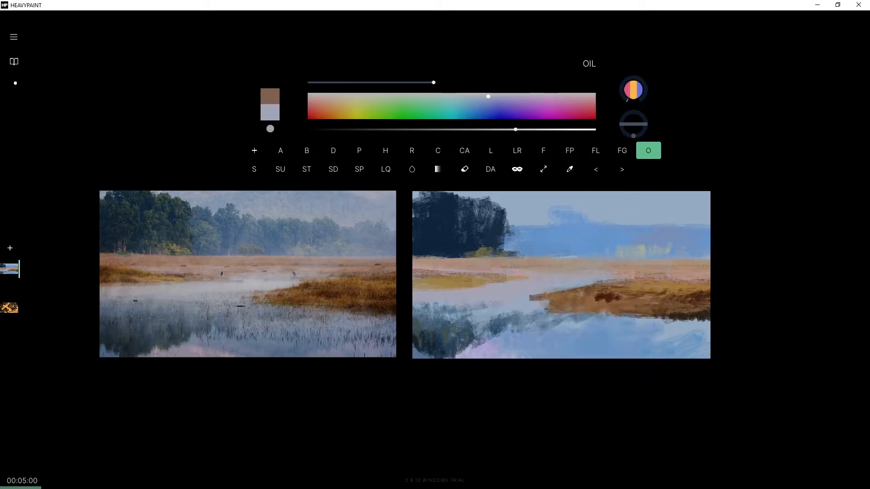
{"action": "right_click", "coordinate": [550, 285]}
{"action": "right_click", "coordinate": [544, 284]}
{"action": "right_click", "coordinate": [527, 284]}
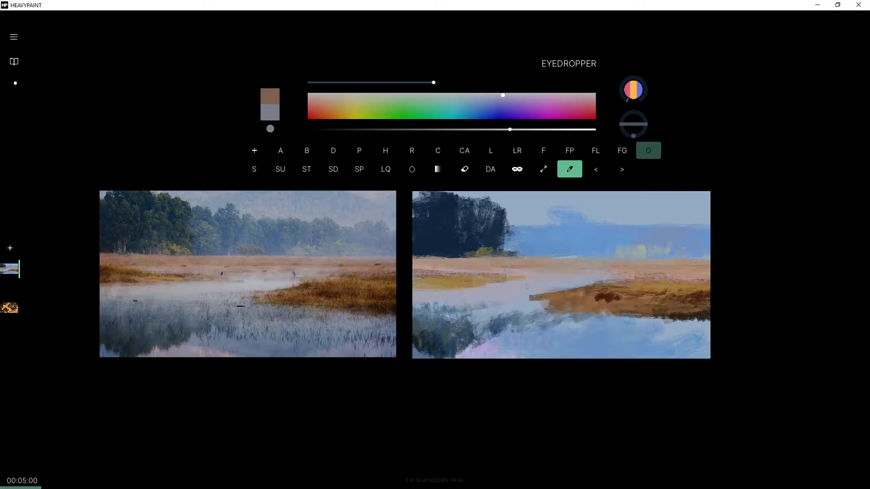
{"action": "left_click", "coordinate": [559, 275]}
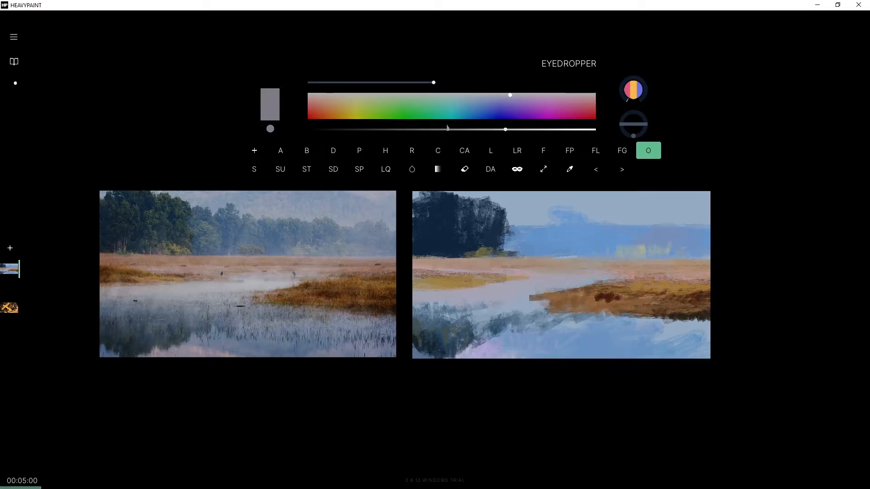
{"action": "left_click_drag", "start_coordinate": [507, 131], "coordinate": [524, 129]}
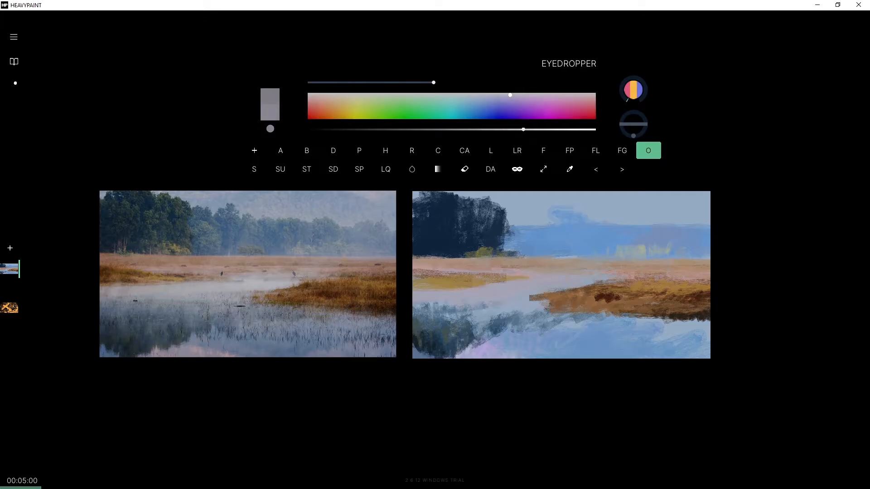
Brush the lightened grey along the channel beside the right bank, undoing the unwanted strokes.
{"action": "key", "text": "ctrl+z"}
{"action": "key", "text": "ctrl+z"}
{"action": "key", "text": "ctrl+z"}
{"action": "key", "text": "ctrl+z"}
{"action": "key", "text": "ctrl+z"}
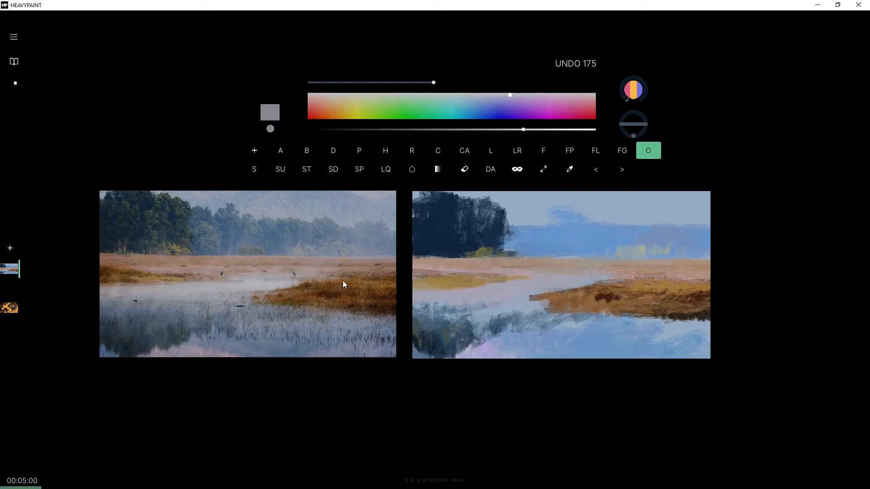
{"action": "left_click_drag", "start_coordinate": [585, 288], "coordinate": [539, 291]}
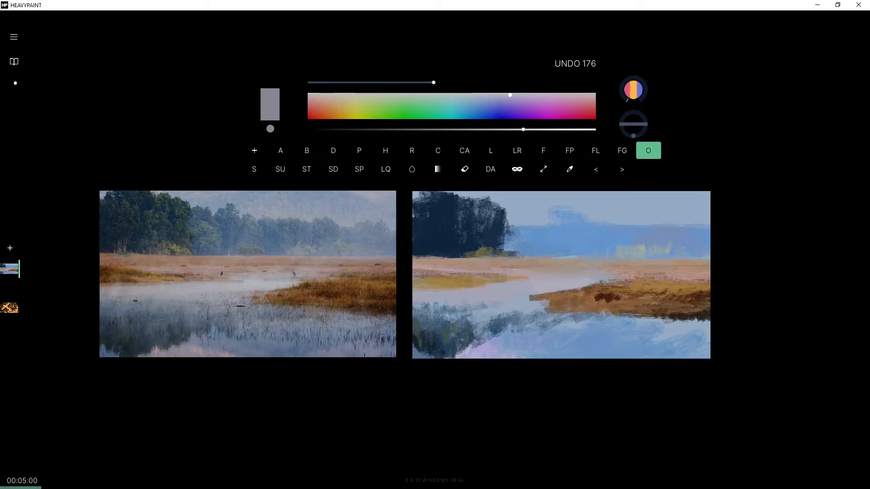
Sample the pale brown of the field and stroke it along the far edge of the right bank.
{"action": "right_click", "coordinate": [602, 279]}
{"action": "right_click", "coordinate": [555, 267]}
{"action": "left_click_drag", "start_coordinate": [589, 277], "coordinate": [639, 274]}
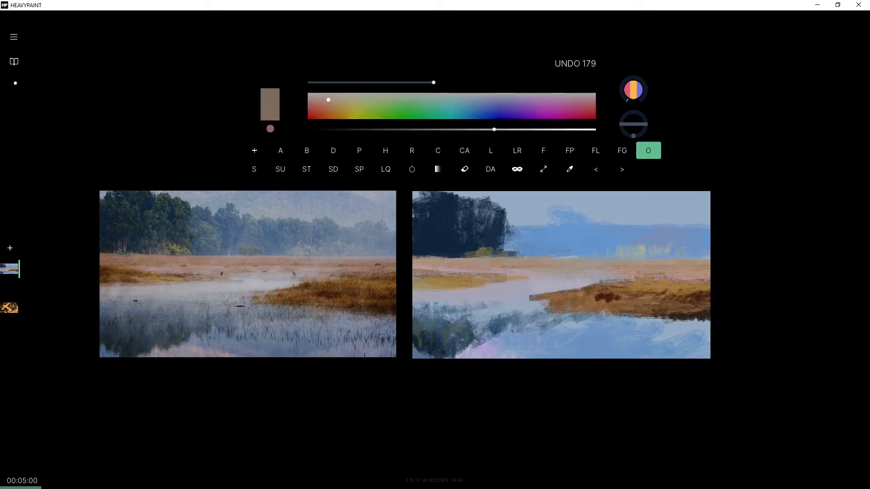
Set the brush size to 8 and touch up the shoreline above the right bank with sampled tones.
{"action": "left_click_drag", "start_coordinate": [434, 82], "coordinate": [403, 83]}
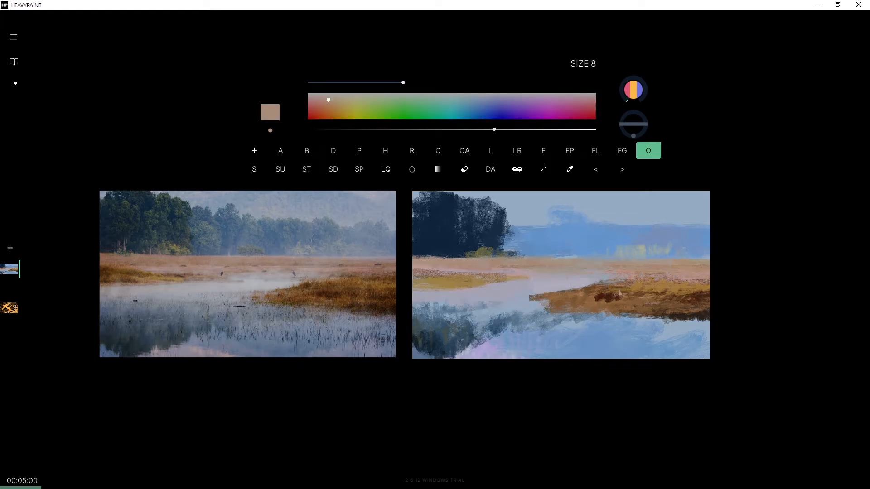
{"action": "right_click", "coordinate": [611, 284]}
{"action": "left_click", "coordinate": [554, 266]}
{"action": "left_click", "coordinate": [562, 272]}
{"action": "left_click", "coordinate": [566, 279]}
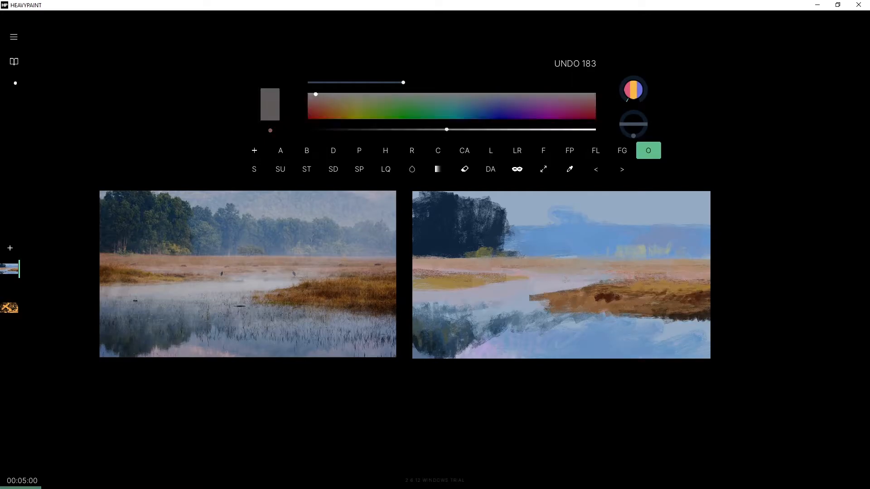
Refine the edge between the channel and the right bank with sampled grey and muted brown tones.
{"action": "left_click_drag", "start_coordinate": [563, 278], "coordinate": [589, 277]}
{"action": "right_click", "coordinate": [554, 286]}
{"action": "left_click", "coordinate": [593, 287]}
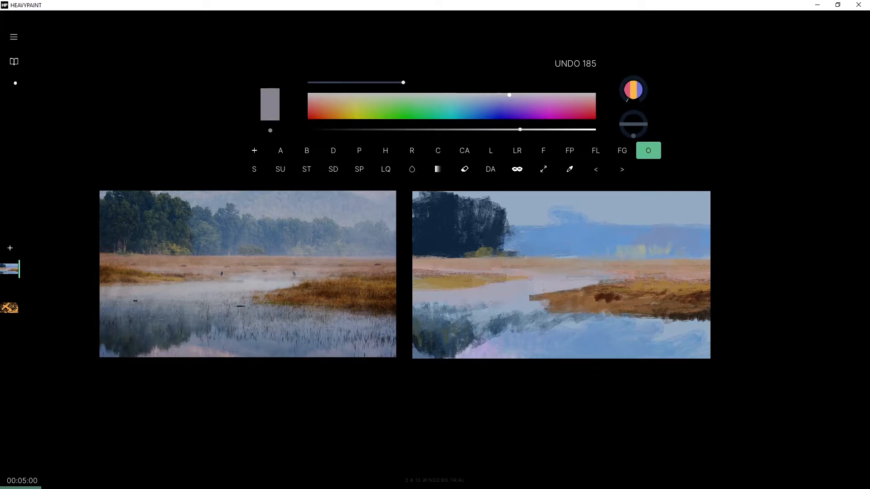
{"action": "right_click", "coordinate": [593, 273]}
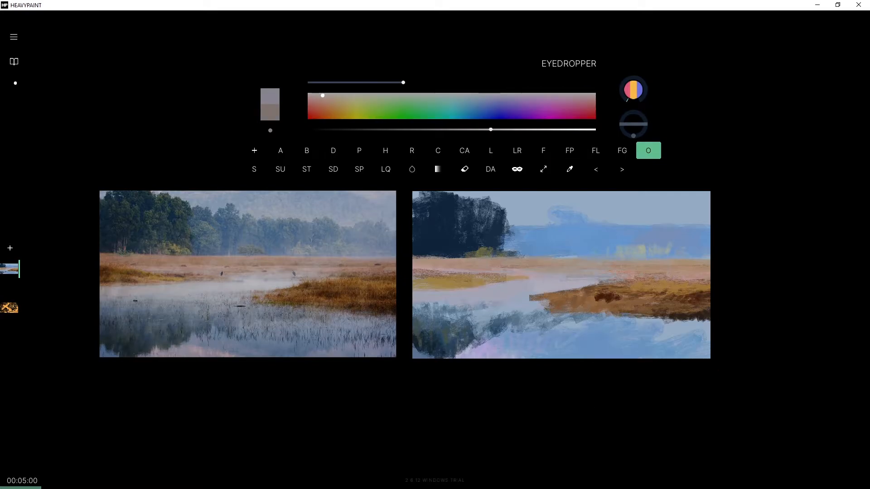
{"action": "right_click", "coordinate": [557, 285]}
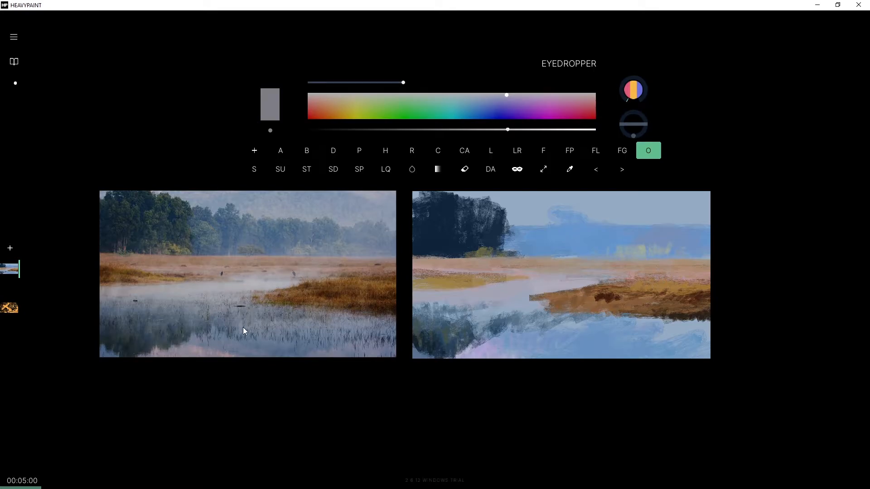
Sample the dark blue tree reflection, shift it to a muted purple and set the brush size to 13.
{"action": "left_click", "coordinate": [491, 327]}
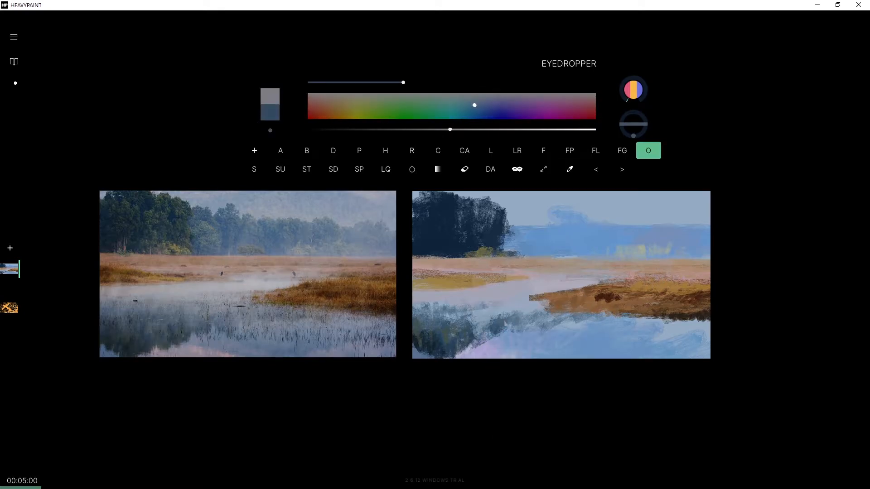
{"action": "left_click_drag", "start_coordinate": [500, 106], "coordinate": [514, 99]}
{"action": "left_click", "coordinate": [448, 129]}
{"action": "left_click_drag", "start_coordinate": [451, 130], "coordinate": [516, 130]}
{"action": "left_click", "coordinate": [517, 99]}
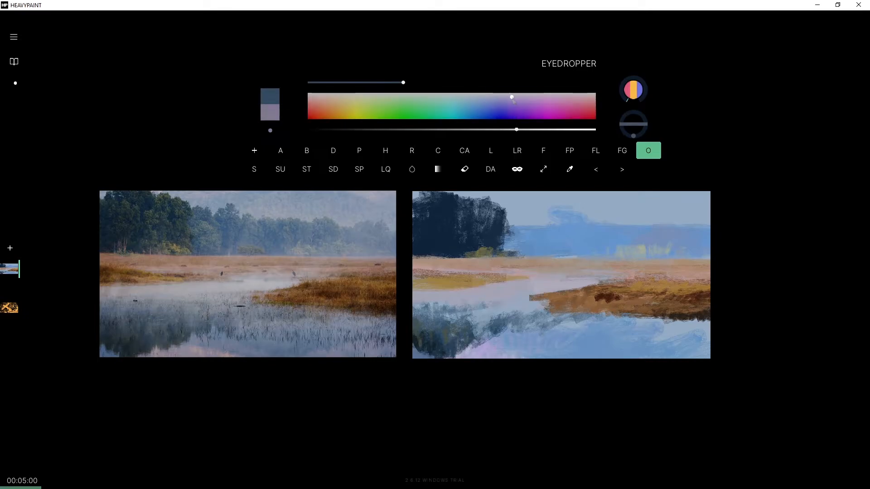
{"action": "left_click_drag", "start_coordinate": [517, 130], "coordinate": [461, 130]}
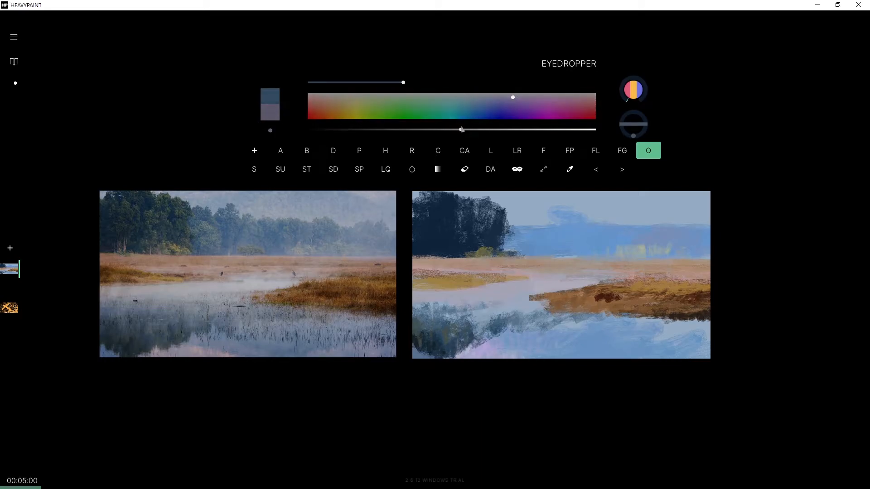
{"action": "left_click_drag", "start_coordinate": [510, 100], "coordinate": [517, 96]}
{"action": "left_click_drag", "start_coordinate": [415, 83], "coordinate": [425, 82]}
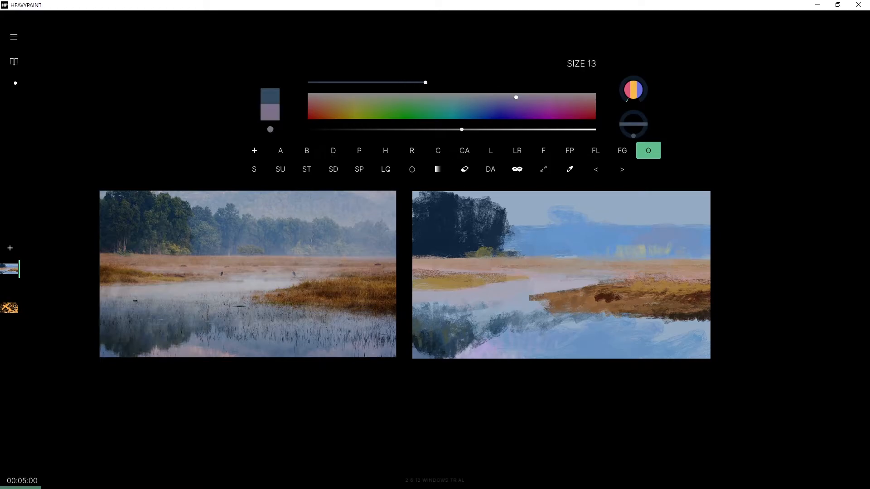
Try long diagonal strokes of a darker purple across the foreground water.
{"action": "left_click_drag", "start_coordinate": [461, 130], "coordinate": [443, 129]}
{"action": "left_click_drag", "start_coordinate": [507, 346], "coordinate": [609, 331]}
{"action": "key", "text": "ctrl+z"}
{"action": "mouse_move", "coordinate": [560, 344]}
{"action": "left_mouse_down"}
{"action": "mouse_move", "coordinate": [605, 327]}
{"action": "mouse_move", "coordinate": [562, 326]}
{"action": "mouse_move", "coordinate": [594, 342]}
{"action": "mouse_move", "coordinate": [636, 330]}
{"action": "left_mouse_up"}
{"action": "key", "text": "ctrl+z"}
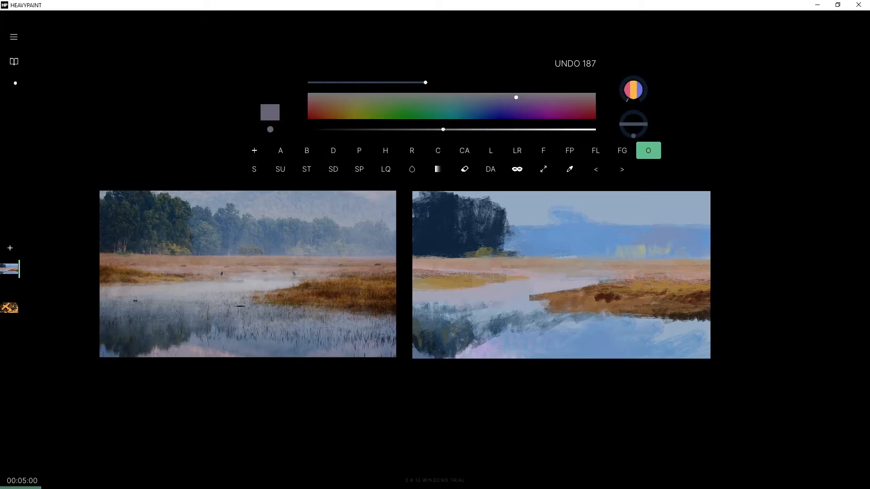
Lighten the purple slightly and paint loose diagonal streaks across the foreground water below the right bank.
{"action": "left_click_drag", "start_coordinate": [443, 130], "coordinate": [461, 130]}
{"action": "mouse_move", "coordinate": [591, 328]}
{"action": "left_mouse_down"}
{"action": "mouse_move", "coordinate": [537, 336]}
{"action": "mouse_move", "coordinate": [635, 320]}
{"action": "left_mouse_up"}
{"action": "mouse_move", "coordinate": [583, 347]}
{"action": "left_mouse_down"}
{"action": "mouse_move", "coordinate": [656, 322]}
{"action": "mouse_move", "coordinate": [617, 340]}
{"action": "left_mouse_up"}
{"action": "key", "text": "ctrl+z"}
{"action": "left_click_drag", "start_coordinate": [526, 326], "coordinate": [634, 333]}
{"action": "left_click_drag", "start_coordinate": [499, 347], "coordinate": [573, 322]}
{"action": "left_click_drag", "start_coordinate": [573, 322], "coordinate": [552, 340]}
{"action": "mouse_move", "coordinate": [552, 339]}
{"action": "left_mouse_down"}
{"action": "mouse_move", "coordinate": [639, 324]}
{"action": "mouse_move", "coordinate": [669, 323]}
{"action": "mouse_move", "coordinate": [651, 334]}
{"action": "mouse_move", "coordinate": [706, 331]}
{"action": "mouse_move", "coordinate": [665, 343]}
{"action": "left_mouse_up"}
Sample blue and purple from the streaked water and dab strokes near its lower edge.
{"action": "left_click", "coordinate": [683, 344], "text": "alt"}
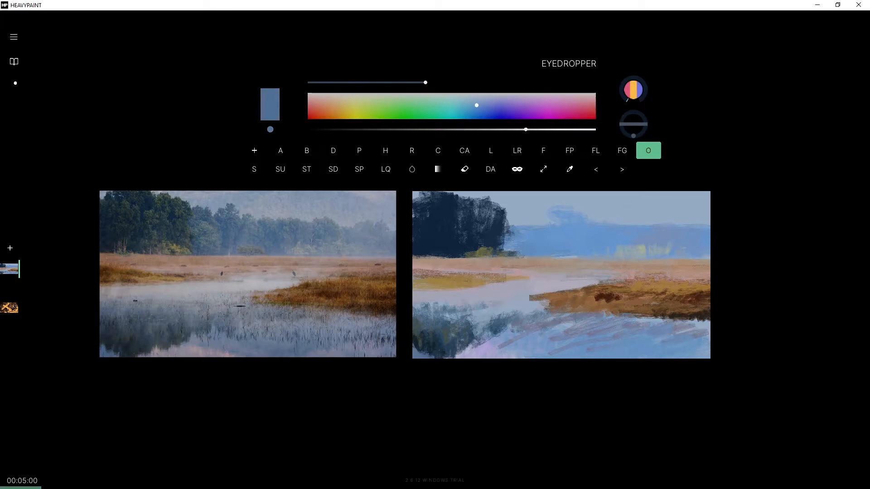
{"action": "right_click", "coordinate": [574, 336]}
{"action": "left_click", "coordinate": [641, 355]}
{"action": "left_click_drag", "start_coordinate": [662, 355], "coordinate": [660, 354]}
{"action": "left_click", "coordinate": [602, 477]}
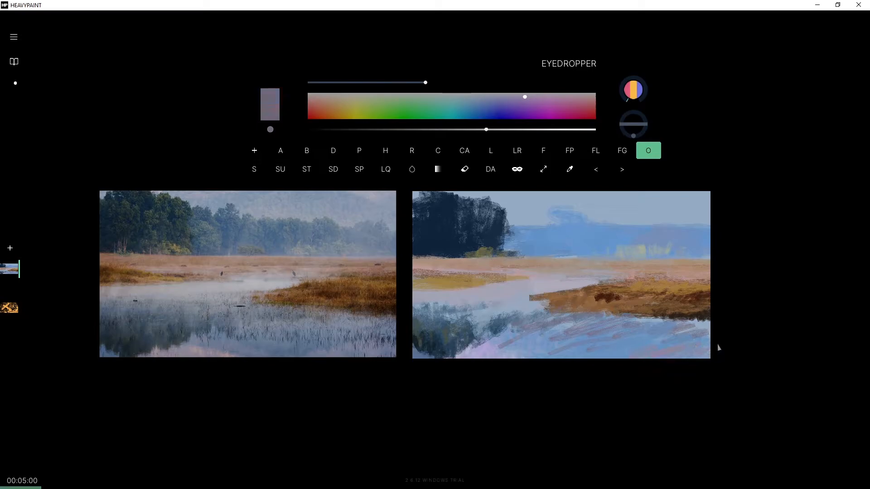
Undo the last dab, brighten the purple and brush it along the lower edge of the water.
{"action": "key", "text": "ctrl+z"}
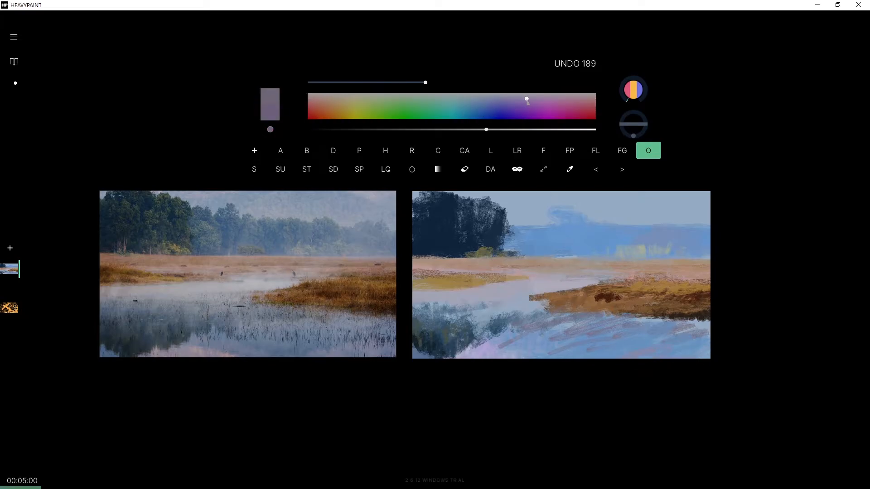
{"action": "left_click_drag", "start_coordinate": [487, 129], "coordinate": [506, 129]}
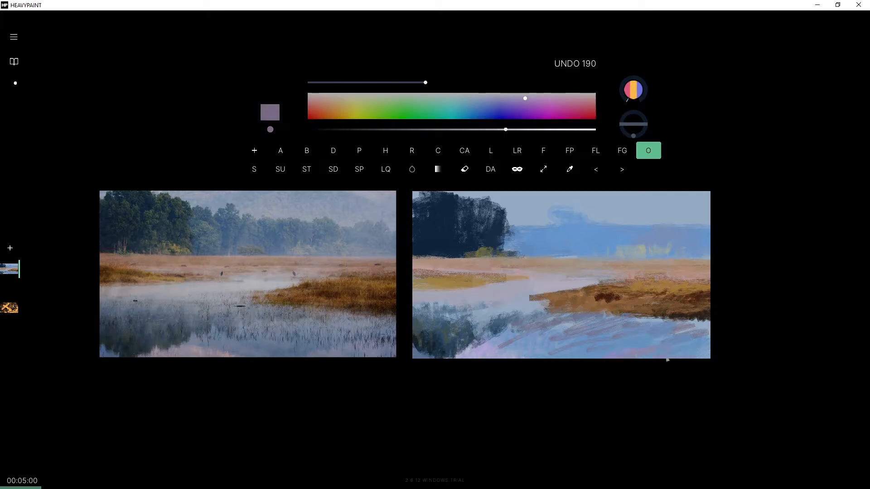
{"action": "left_click_drag", "start_coordinate": [664, 362], "coordinate": [653, 363]}
{"action": "left_click_drag", "start_coordinate": [655, 363], "coordinate": [693, 360]}
Sample the water's blue, desaturate and darken it, and blend it over the purple streaks, undoing the last stroke.
{"action": "left_click", "coordinate": [551, 356], "text": "alt"}
{"action": "right_click", "coordinate": [552, 360]}
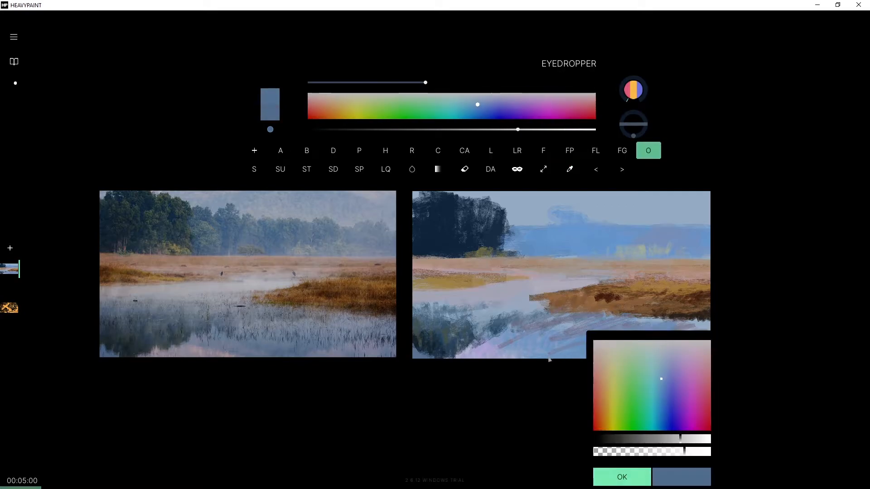
{"action": "left_click", "coordinate": [569, 360], "text": "alt"}
{"action": "right_click", "coordinate": [570, 360]}
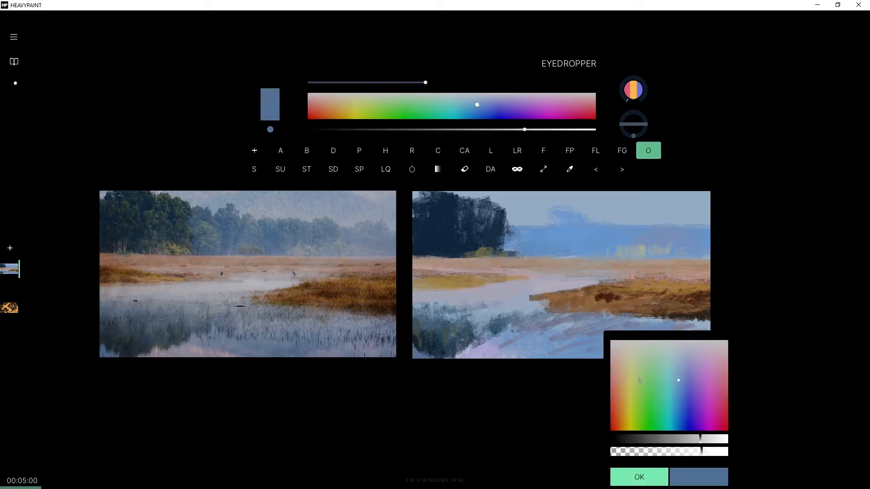
{"action": "left_click", "coordinate": [678, 369]}
{"action": "left_click_drag", "start_coordinate": [695, 453], "coordinate": [680, 453]}
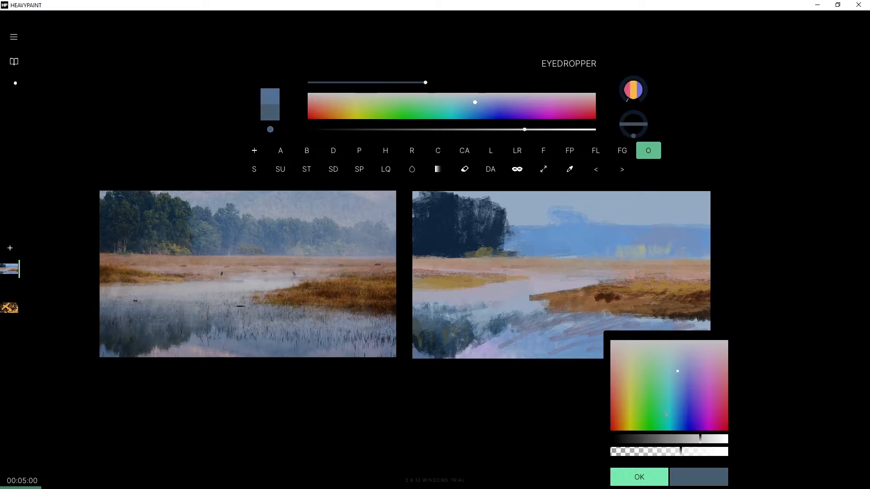
{"action": "left_click", "coordinate": [639, 477]}
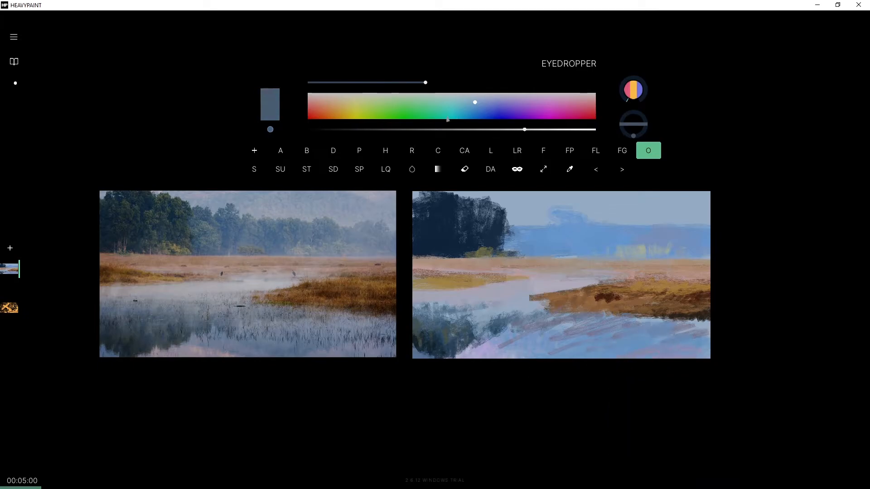
{"action": "left_click_drag", "start_coordinate": [499, 130], "coordinate": [472, 131]}
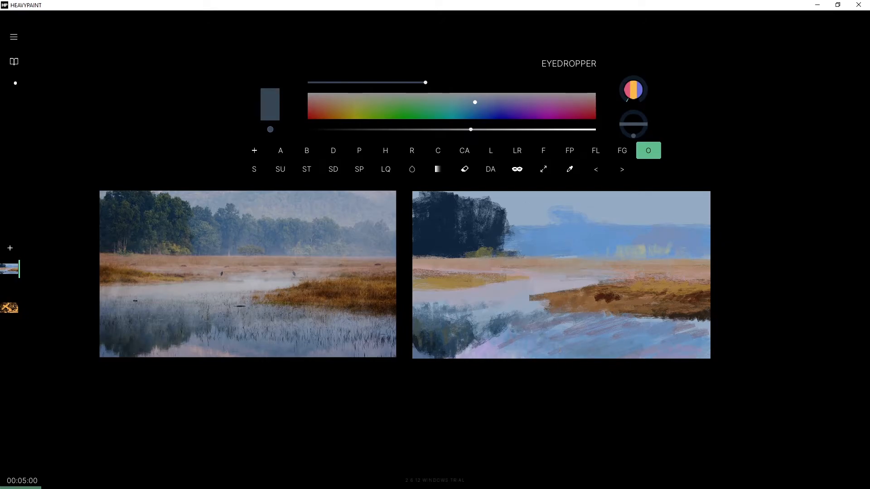
{"action": "key", "text": "ctrl+z"}
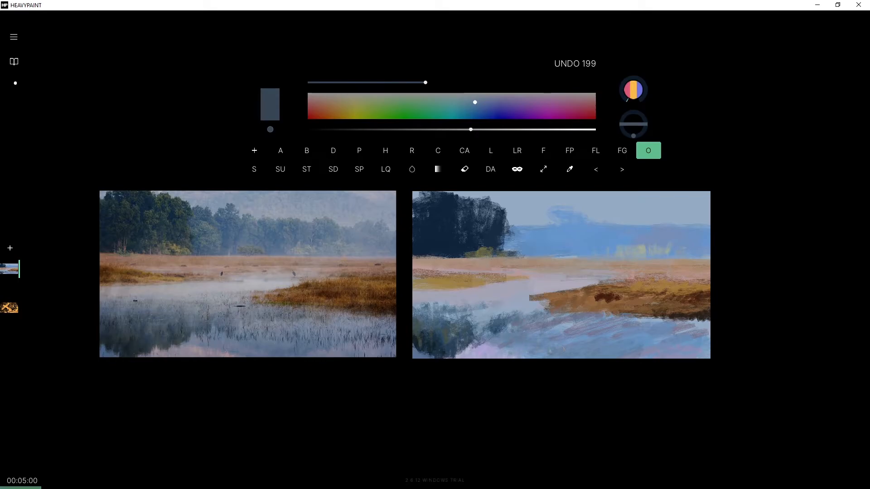
Sample a lavender tone, shift it to a pale pink, dab the lower water edge and undo the last stroke.
{"action": "left_click", "coordinate": [487, 331]}
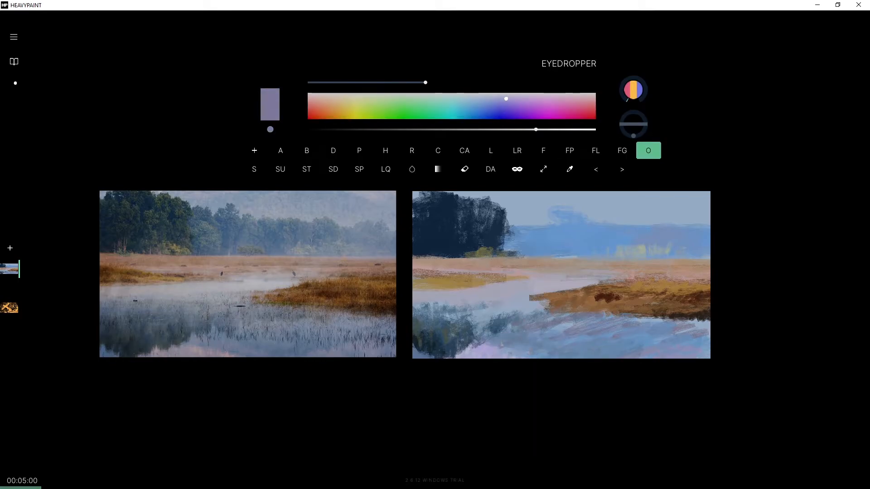
{"action": "mouse_move", "coordinate": [505, 106]}
{"action": "left_mouse_down"}
{"action": "mouse_move", "coordinate": [547, 107]}
{"action": "mouse_move", "coordinate": [563, 94]}
{"action": "mouse_move", "coordinate": [555, 97]}
{"action": "left_mouse_up"}
{"action": "left_click_drag", "start_coordinate": [538, 130], "coordinate": [561, 130]}
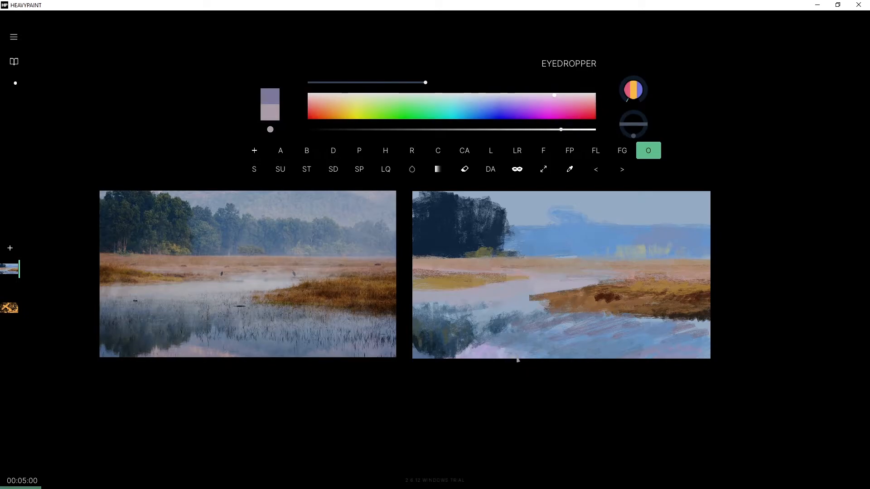
{"action": "key", "text": "ctrl+z"}
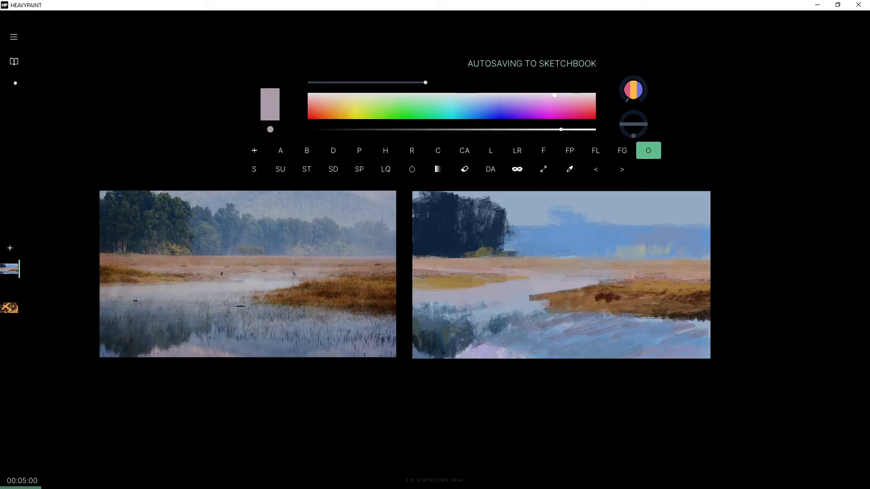
Sample lavender and muted blue from the lower water edge to blend the foreground, undoing the last stroke.
{"action": "key", "text": "i"}
{"action": "left_click", "coordinate": [536, 361]}
{"action": "left_click", "coordinate": [510, 361]}
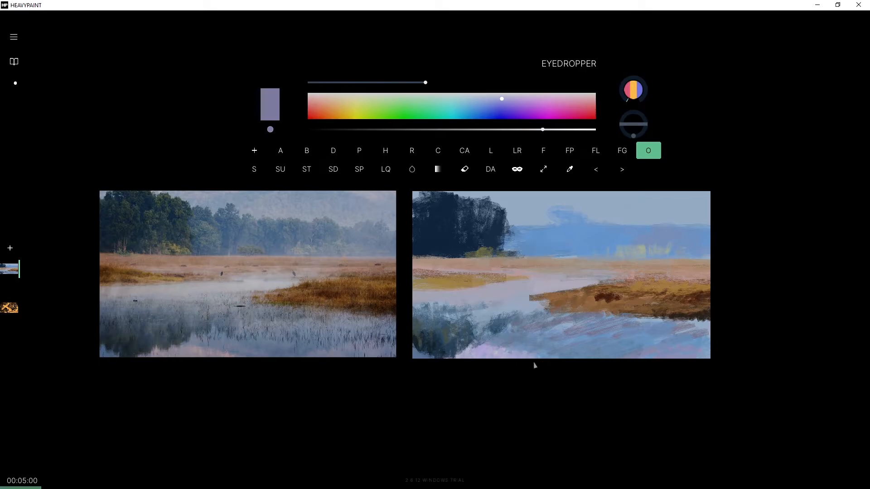
{"action": "left_click", "coordinate": [674, 357]}
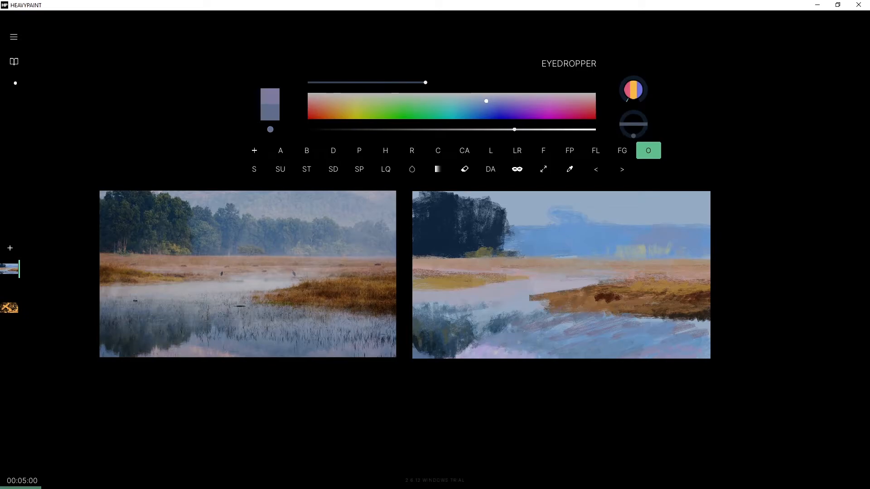
{"action": "key", "text": "ctrl+z"}
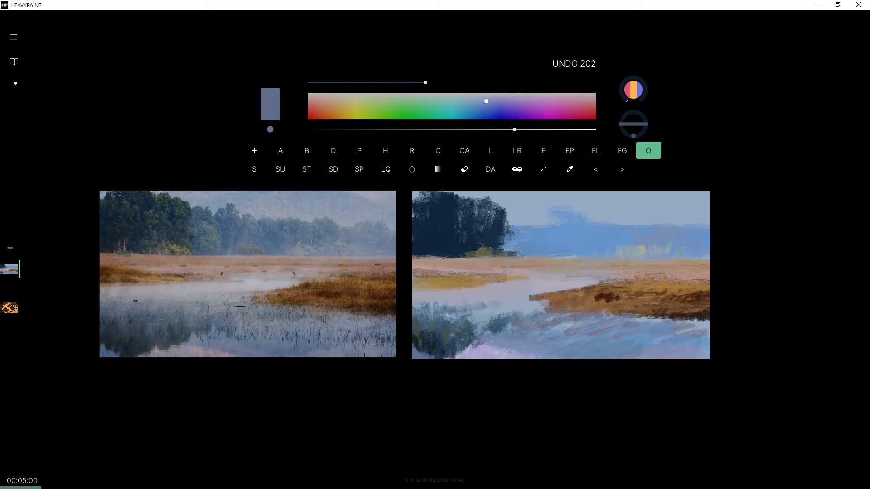
Sample a dark teal from the tree reflection and brush it along the reflection's lower edge.
{"action": "key", "text": "alt"}
{"action": "left_click_drag", "start_coordinate": [473, 334], "coordinate": [487, 335]}
{"action": "key", "text": "alt"}
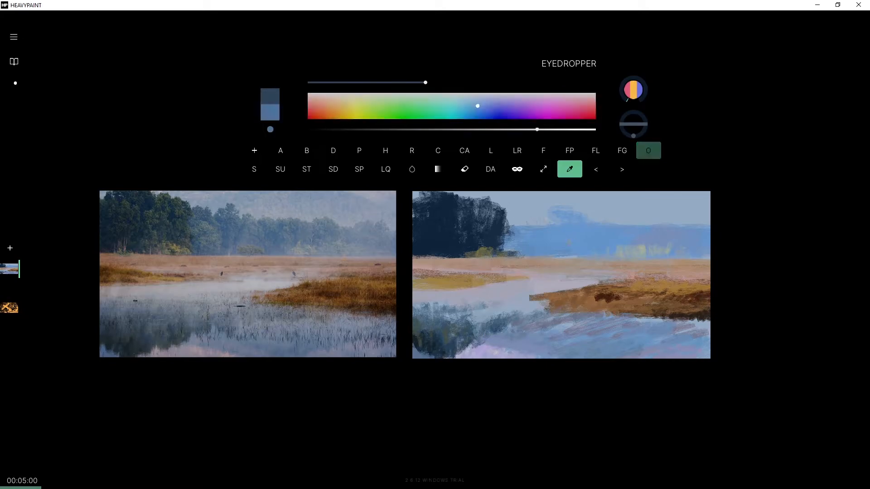
Sample the blue of the distant hills, shift it slightly toward deeper blue, darken it and brush it over the distant treeline.
{"action": "left_click_drag", "start_coordinate": [542, 235], "coordinate": [544, 241]}
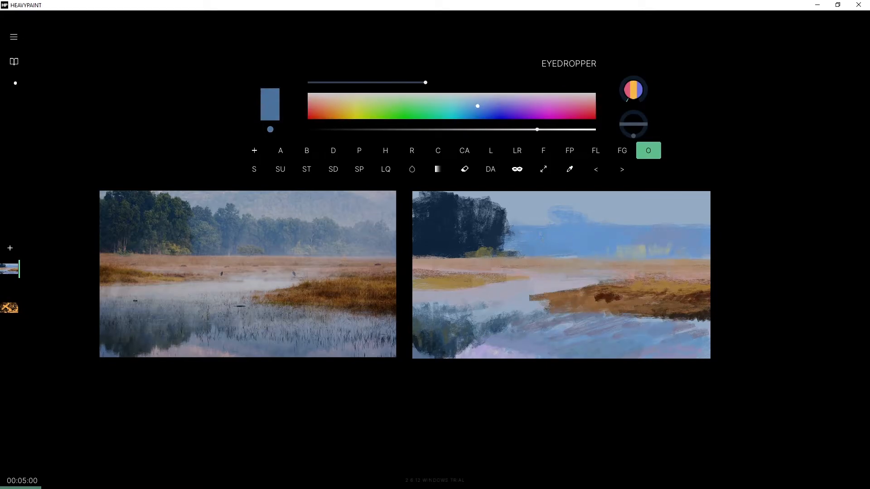
{"action": "left_click", "coordinate": [485, 104]}
{"action": "left_click_drag", "start_coordinate": [484, 104], "coordinate": [482, 110]}
{"action": "left_click_drag", "start_coordinate": [516, 133], "coordinate": [462, 124]}
{"action": "mouse_move", "coordinate": [555, 240]}
{"action": "left_mouse_down"}
{"action": "mouse_move", "coordinate": [514, 243]}
{"action": "mouse_move", "coordinate": [546, 224]}
{"action": "mouse_move", "coordinate": [560, 242]}
{"action": "mouse_move", "coordinate": [494, 243]}
{"action": "mouse_move", "coordinate": [566, 229]}
{"action": "mouse_move", "coordinate": [542, 243]}
{"action": "mouse_move", "coordinate": [546, 234]}
{"action": "mouse_move", "coordinate": [526, 237]}
{"action": "mouse_move", "coordinate": [596, 249]}
{"action": "mouse_move", "coordinate": [551, 252]}
{"action": "mouse_move", "coordinate": [591, 234]}
{"action": "mouse_move", "coordinate": [532, 240]}
{"action": "mouse_move", "coordinate": [627, 228]}
{"action": "left_mouse_up"}
Set the brush size to 40, undo the last stroke and repaint the distant treeline with broad dark blue strokes.
{"action": "left_click_drag", "start_coordinate": [478, 82], "coordinate": [472, 82]}
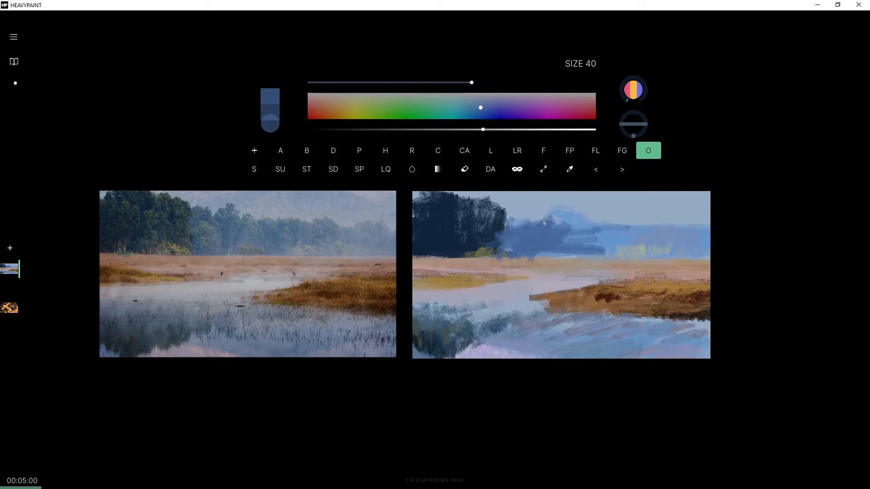
{"action": "key", "text": "ctrl+z"}
{"action": "mouse_move", "coordinate": [512, 227]}
{"action": "left_mouse_down"}
{"action": "mouse_move", "coordinate": [500, 239]}
{"action": "mouse_move", "coordinate": [580, 241]}
{"action": "mouse_move", "coordinate": [580, 228]}
{"action": "mouse_move", "coordinate": [630, 237]}
{"action": "left_mouse_up"}
{"action": "left_click_drag", "start_coordinate": [576, 235], "coordinate": [619, 252]}
{"action": "mouse_move", "coordinate": [532, 234]}
{"action": "left_mouse_down"}
{"action": "mouse_move", "coordinate": [497, 217]}
{"action": "mouse_move", "coordinate": [537, 225]}
{"action": "mouse_move", "coordinate": [573, 252]}
{"action": "left_mouse_up"}
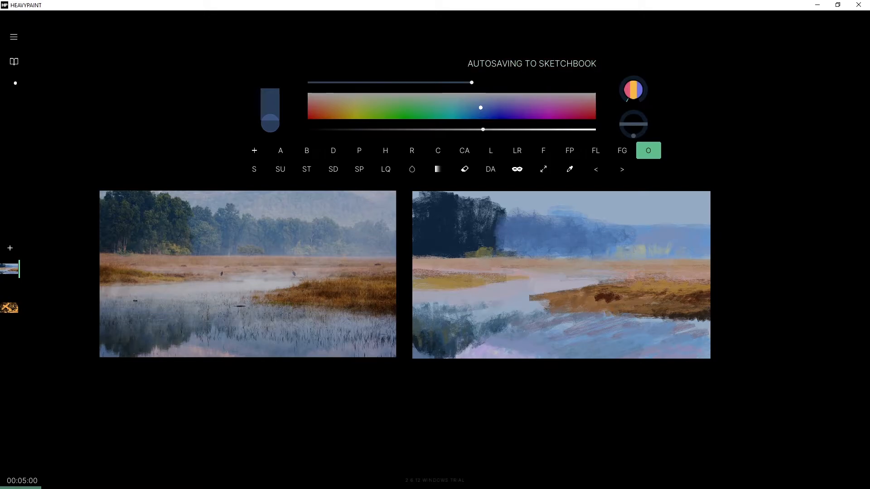
Sample the misty blue from the reference's far trees and blend it over the far end of the painted treeline.
{"action": "left_click", "coordinate": [352, 232], "text": "alt"}
{"action": "left_click_drag", "start_coordinate": [627, 232], "coordinate": [601, 240]}
{"action": "key", "text": "alt"}
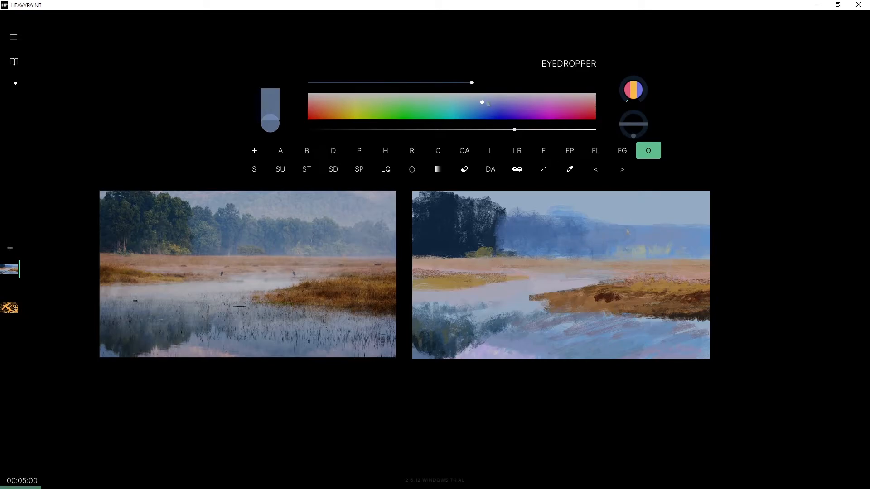
{"action": "left_click", "coordinate": [477, 96]}
{"action": "left_click_drag", "start_coordinate": [537, 225], "coordinate": [619, 234]}
{"action": "key", "text": "ctrl+z"}
{"action": "mouse_move", "coordinate": [543, 236]}
{"action": "left_mouse_down"}
{"action": "mouse_move", "coordinate": [611, 230]}
{"action": "mouse_move", "coordinate": [587, 245]}
{"action": "mouse_move", "coordinate": [559, 218]}
{"action": "left_mouse_up"}
{"action": "left_click_drag", "start_coordinate": [515, 129], "coordinate": [468, 130]}
{"action": "key", "text": "ctrl+z"}
{"action": "key", "text": "ctrl+z"}
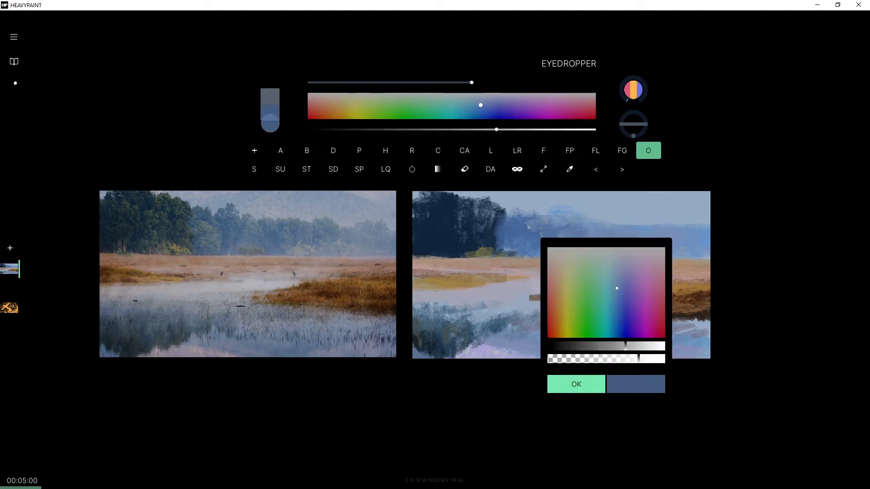
Sample blues from the distant treeline and the dark trees, undo the trial dab and rework the dark trees' inner edge.
{"action": "right_click", "coordinate": [537, 215]}
{"action": "mouse_move", "coordinate": [521, 226]}
{"action": "left_mouse_down"}
{"action": "mouse_move", "coordinate": [560, 234]}
{"action": "mouse_move", "coordinate": [545, 229]}
{"action": "mouse_move", "coordinate": [533, 245]}
{"action": "mouse_move", "coordinate": [530, 225]}
{"action": "mouse_move", "coordinate": [529, 250]}
{"action": "mouse_move", "coordinate": [541, 235]}
{"action": "left_mouse_up"}
{"action": "key", "text": "ctrl+z"}
{"action": "right_click", "coordinate": [537, 216]}
{"action": "right_click", "coordinate": [537, 222]}
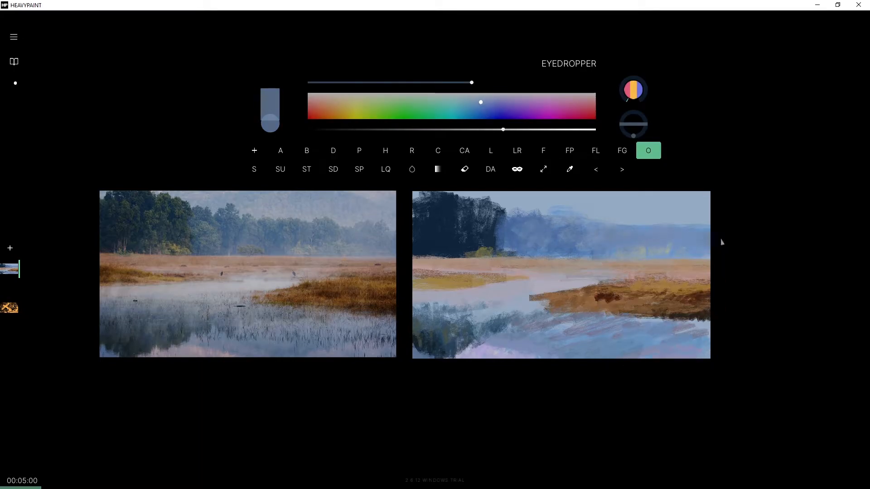
{"action": "right_click", "coordinate": [455, 233]}
{"action": "mouse_move", "coordinate": [486, 212]}
{"action": "left_mouse_down"}
{"action": "mouse_move", "coordinate": [481, 236]}
{"action": "mouse_move", "coordinate": [494, 213]}
{"action": "mouse_move", "coordinate": [512, 233]}
{"action": "mouse_move", "coordinate": [435, 234]}
{"action": "mouse_move", "coordinate": [449, 214]}
{"action": "mouse_move", "coordinate": [491, 236]}
{"action": "left_mouse_up"}
{"action": "right_click", "coordinate": [436, 236]}
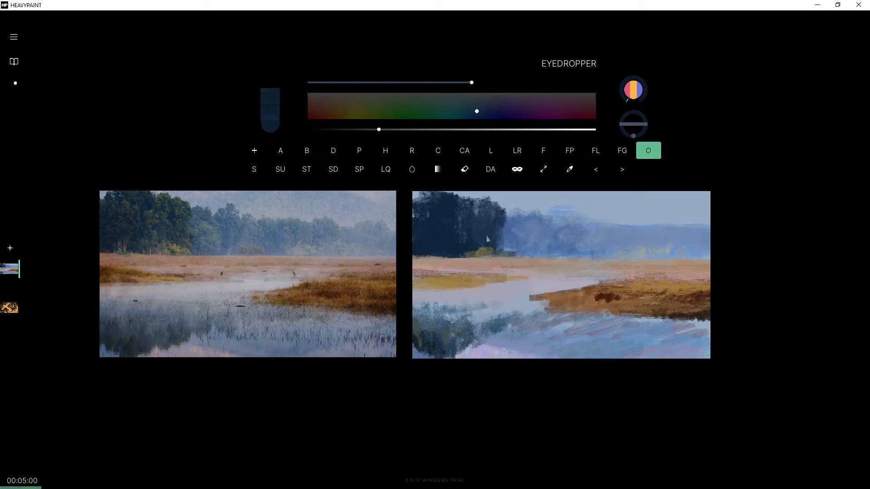
Shift the sampled tree color to a slightly brighter muted green, reduce the brush size and dab foliage onto the dark trees.
{"action": "right_click", "coordinate": [430, 229]}
{"action": "left_click", "coordinate": [391, 118]}
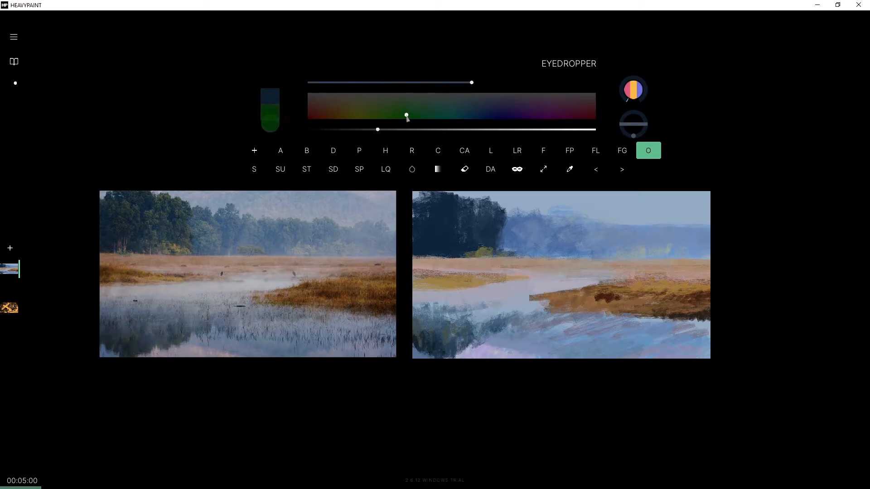
{"action": "left_click_drag", "start_coordinate": [394, 129], "coordinate": [403, 129]}
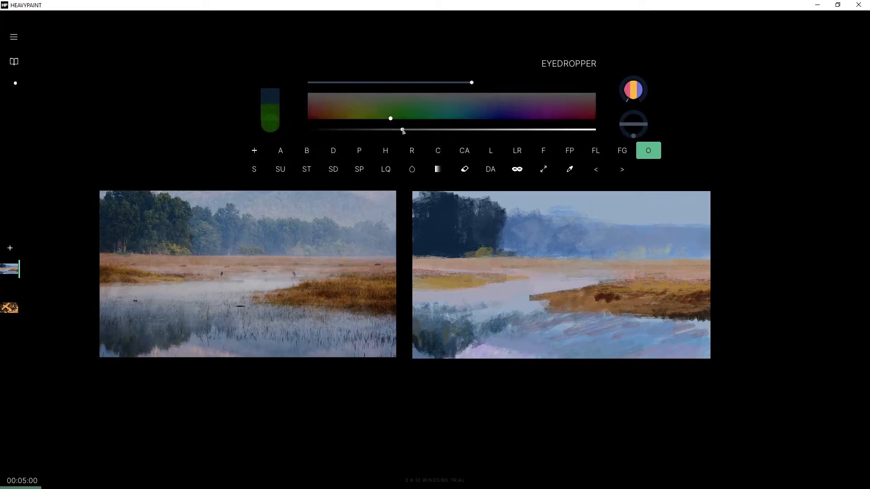
{"action": "left_click_drag", "start_coordinate": [472, 83], "coordinate": [422, 89]}
{"action": "left_click_drag", "start_coordinate": [389, 120], "coordinate": [384, 107]}
{"action": "left_click", "coordinate": [430, 213]}
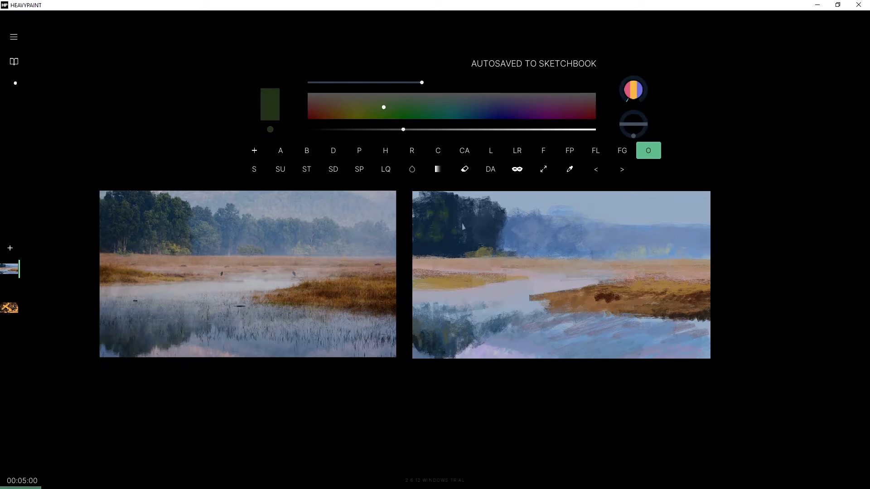
Sample tones from the dark trees and dab muted green foliage variation across the canopy.
{"action": "right_click", "coordinate": [458, 214]}
{"action": "left_click_drag", "start_coordinate": [474, 211], "coordinate": [469, 225]}
{"action": "left_click", "coordinate": [422, 219]}
{"action": "right_click", "coordinate": [451, 215]}
{"action": "left_click", "coordinate": [482, 217]}
{"action": "mouse_move", "coordinate": [490, 215]}
{"action": "left_mouse_down"}
{"action": "mouse_move", "coordinate": [495, 192]}
{"action": "mouse_move", "coordinate": [464, 197]}
{"action": "left_mouse_up"}
{"action": "right_click", "coordinate": [444, 218]}
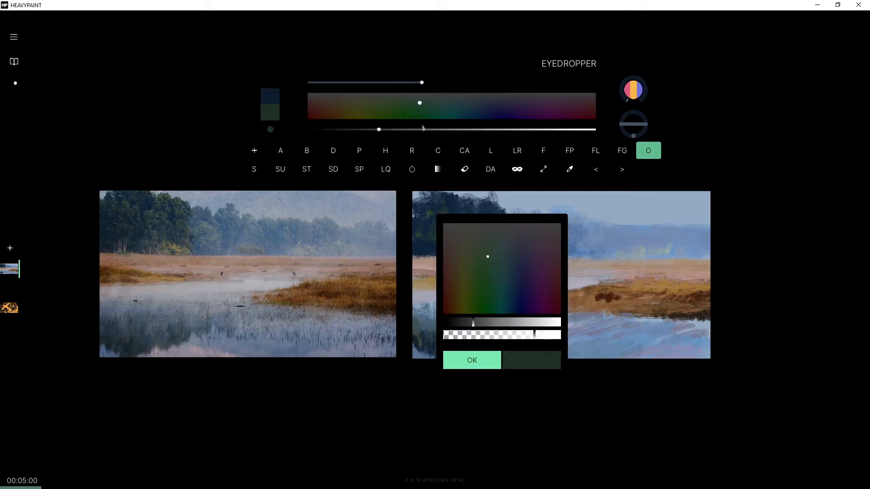
Brighten the sampled dark green slightly and brush it into the lower foliage of the dark trees.
{"action": "left_click", "coordinate": [377, 130]}
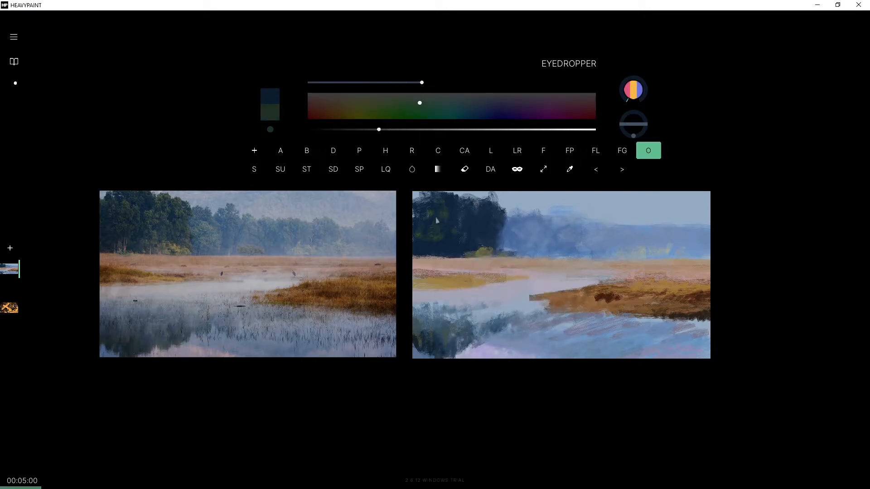
{"action": "left_click_drag", "start_coordinate": [465, 223], "coordinate": [481, 234]}
{"action": "left_click_drag", "start_coordinate": [385, 129], "coordinate": [395, 130]}
{"action": "left_click", "coordinate": [416, 103]}
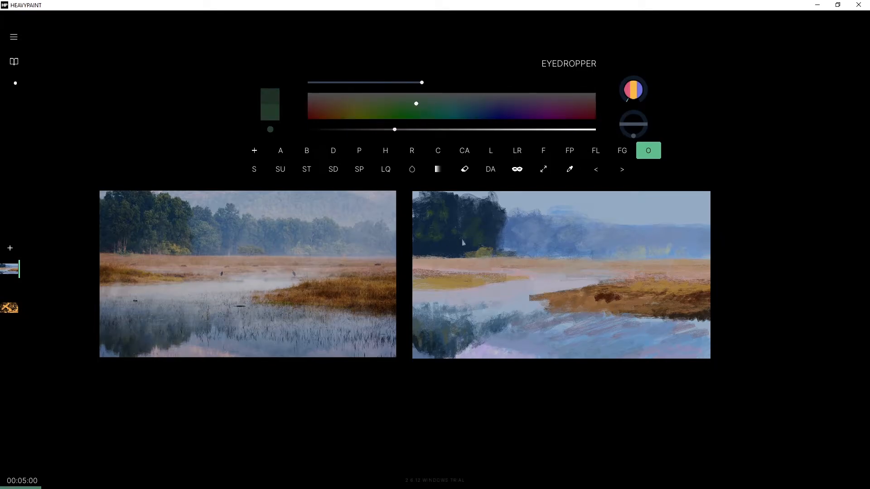
{"action": "left_click_drag", "start_coordinate": [472, 229], "coordinate": [473, 245]}
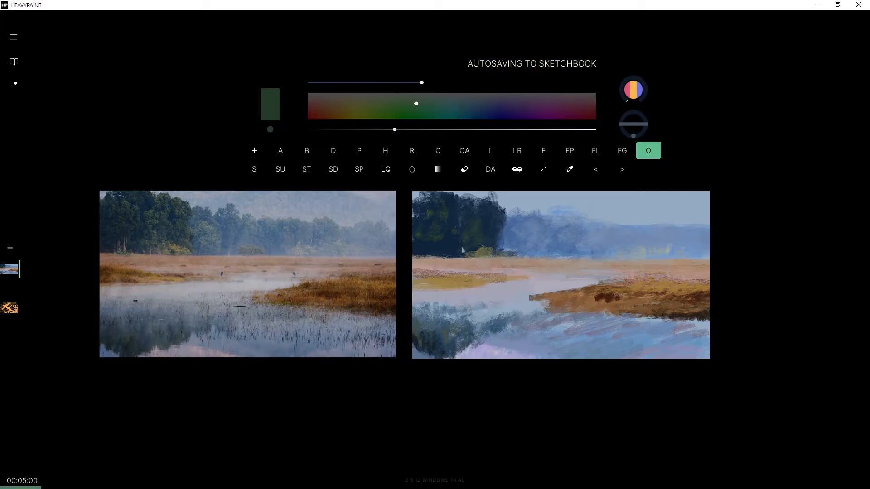
Brush a lighter grey-green into the tree foliage and shift the color to a darker olive for more leaf variation.
{"action": "left_click", "coordinate": [415, 101]}
{"action": "left_click_drag", "start_coordinate": [395, 130], "coordinate": [408, 129]}
{"action": "mouse_move", "coordinate": [466, 247]}
{"action": "left_mouse_down"}
{"action": "mouse_move", "coordinate": [472, 231]}
{"action": "mouse_move", "coordinate": [480, 240]}
{"action": "mouse_move", "coordinate": [465, 238]}
{"action": "left_mouse_up"}
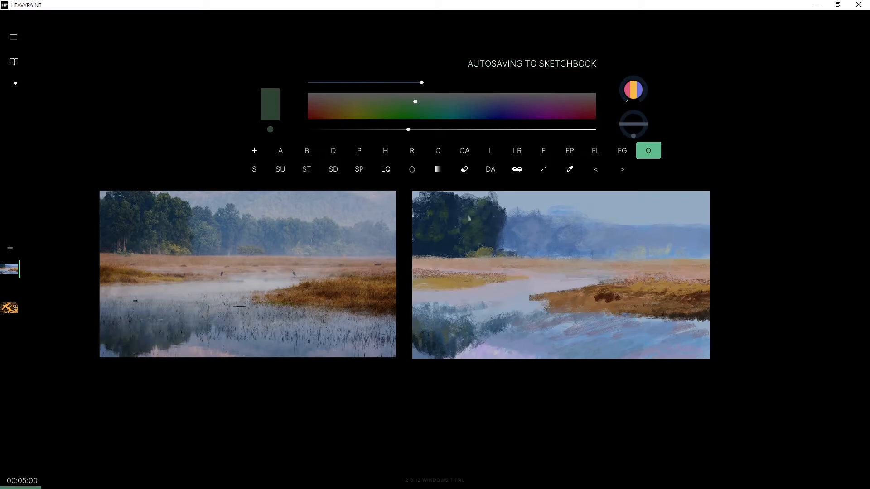
{"action": "left_click_drag", "start_coordinate": [406, 103], "coordinate": [380, 102]}
{"action": "left_click_drag", "start_coordinate": [408, 130], "coordinate": [394, 130]}
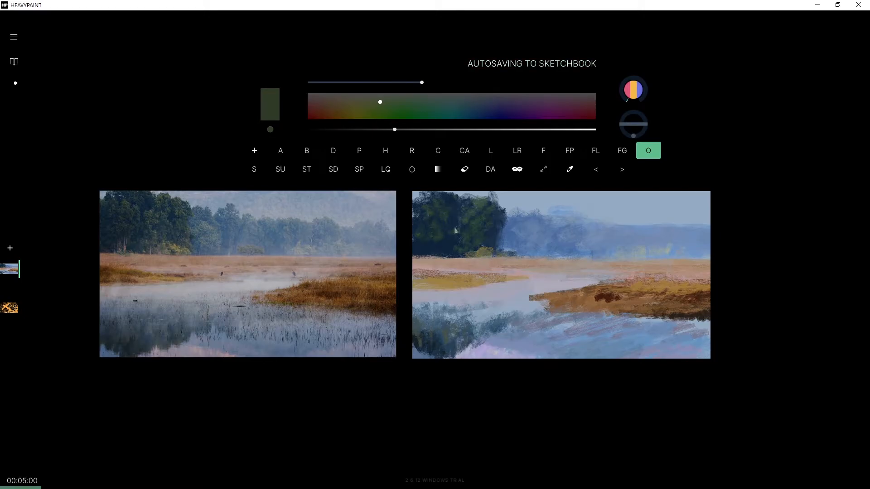
Sample dark blue and teal from the trees, reduce the brush size and refine the shadows and the edge facing the mist.
{"action": "right_click", "coordinate": [428, 248]}
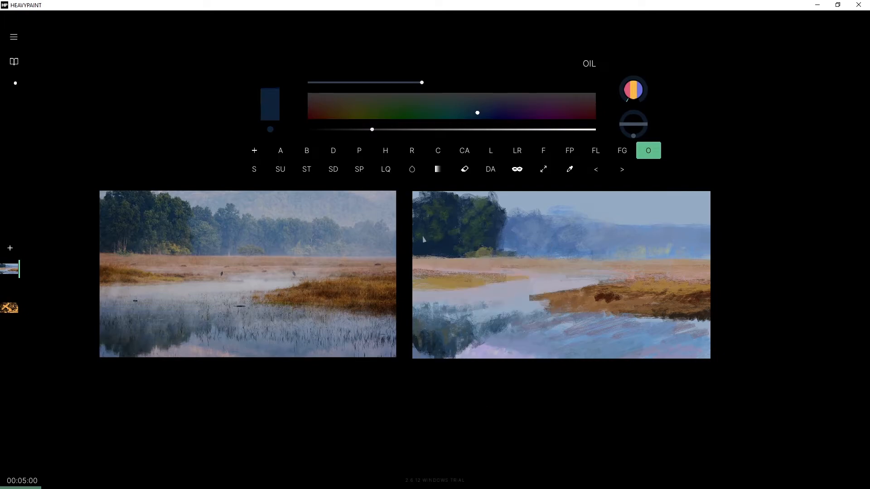
{"action": "left_click", "coordinate": [417, 250], "text": "alt"}
{"action": "left_click_drag", "start_coordinate": [422, 83], "coordinate": [404, 82]}
{"action": "right_click", "coordinate": [485, 213]}
{"action": "left_click", "coordinate": [478, 210], "text": "alt"}
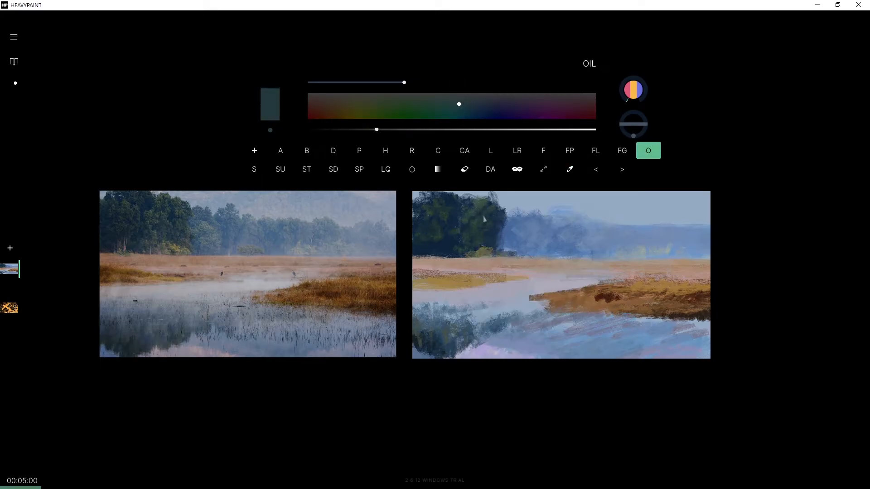
{"action": "right_click", "coordinate": [492, 213]}
{"action": "left_click", "coordinate": [492, 212]}
{"action": "right_click", "coordinate": [485, 209]}
{"action": "left_click", "coordinate": [500, 227]}
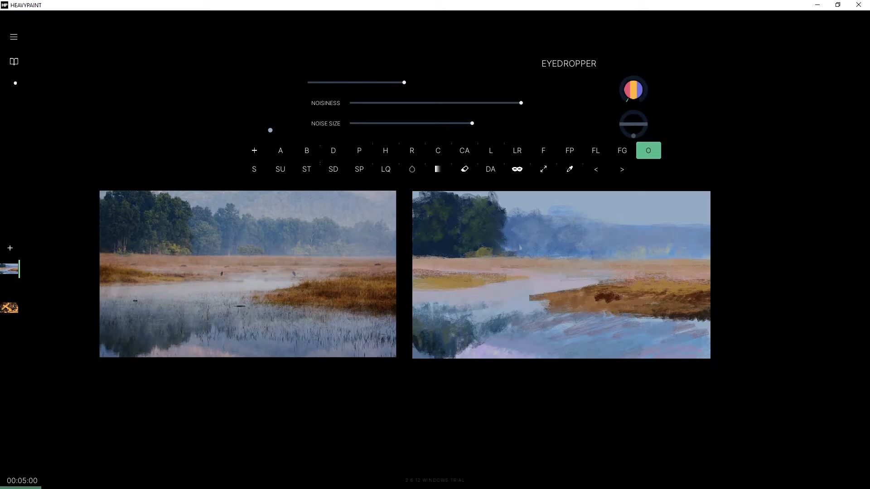
Undo the pale stroke over the distant treeline and dab sampled dark tree tones around the base of the trees.
{"action": "left_click_drag", "start_coordinate": [494, 225], "coordinate": [557, 241]}
{"action": "key", "text": "ctrl+z"}
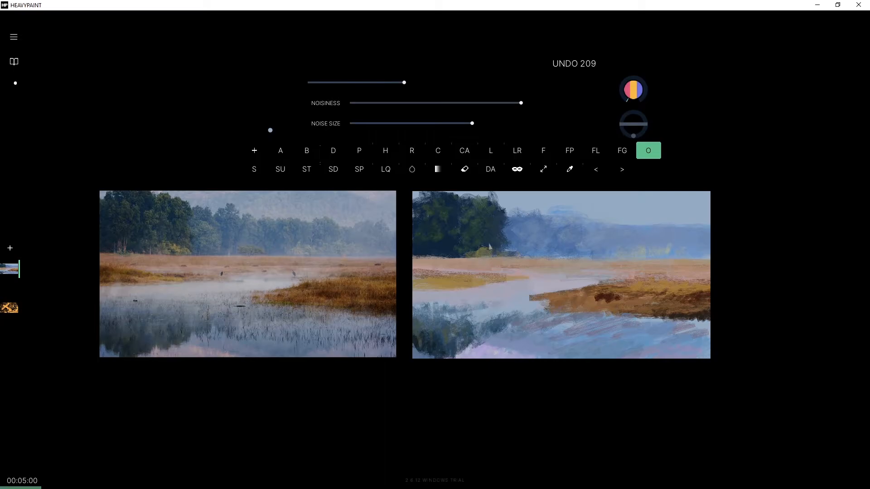
{"action": "right_click", "coordinate": [484, 235]}
{"action": "left_click", "coordinate": [494, 241]}
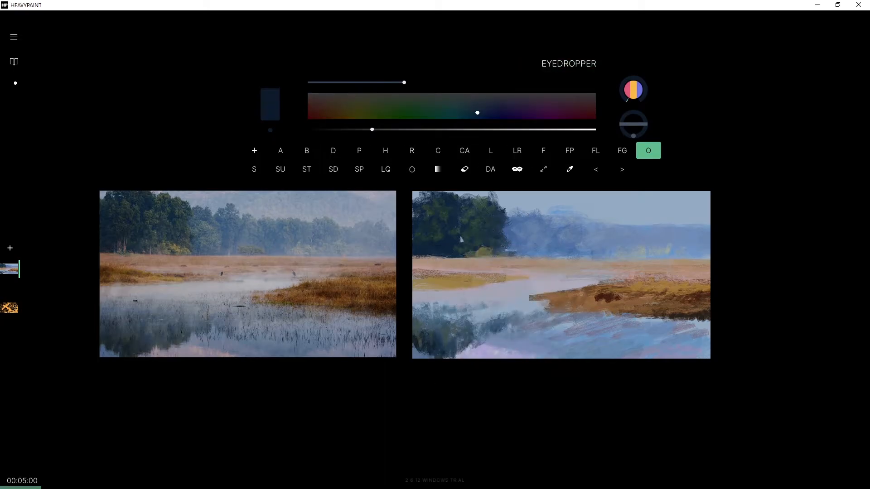
{"action": "right_click", "coordinate": [481, 251]}
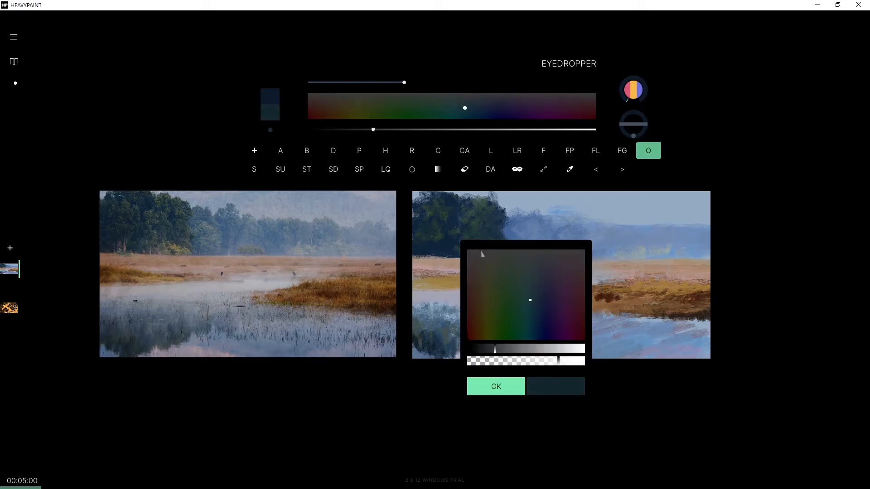
{"action": "left_click", "coordinate": [469, 244]}
{"action": "right_click", "coordinate": [481, 253]}
{"action": "left_click", "coordinate": [479, 253]}
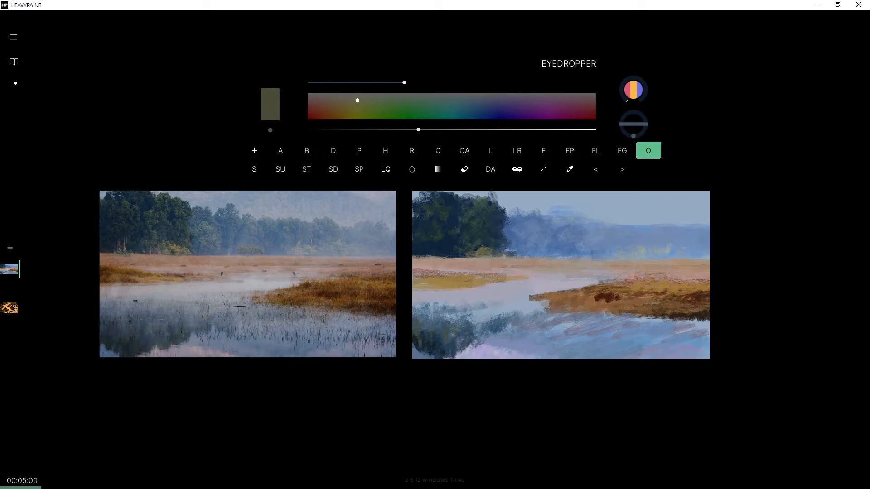
Dab sampled olive and dark green tones over the yellowish bush at the foot of the dark trees.
{"action": "left_click", "coordinate": [501, 256]}
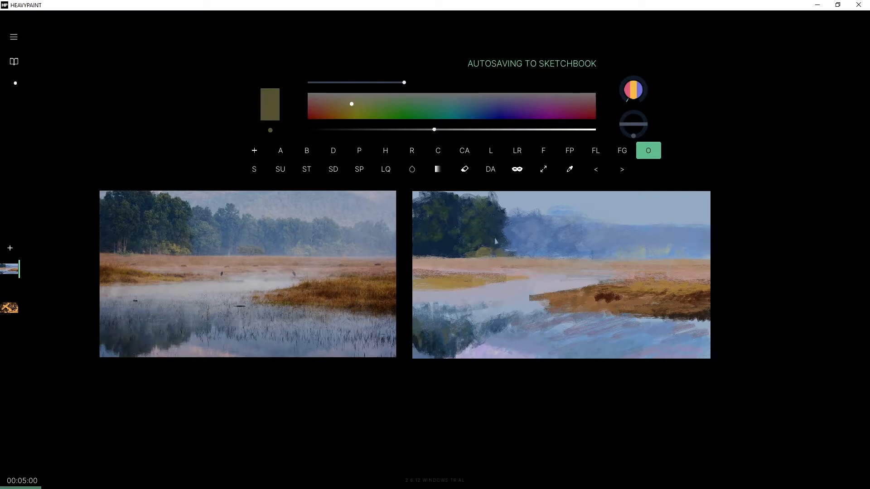
{"action": "left_click", "coordinate": [500, 252]}
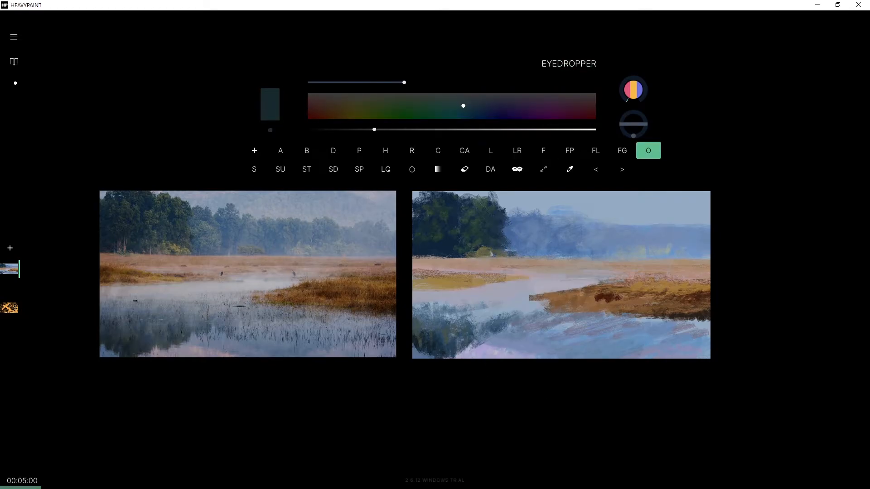
{"action": "left_click", "coordinate": [492, 254]}
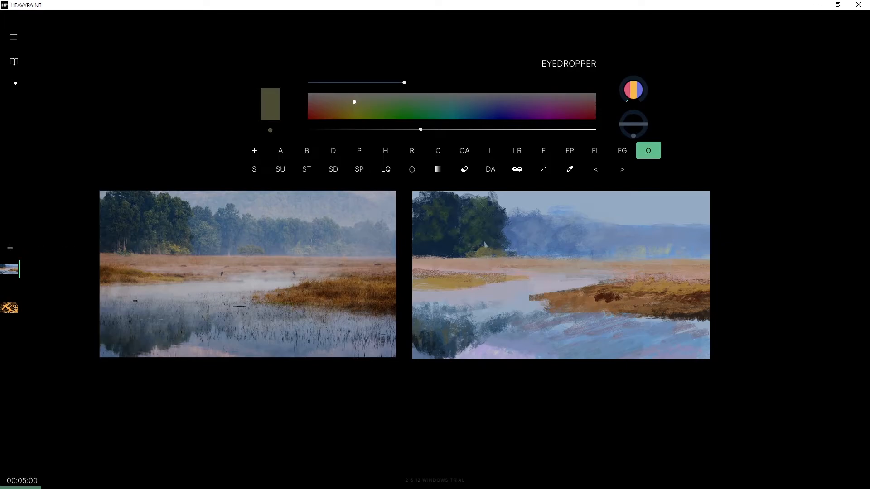
{"action": "left_click", "coordinate": [472, 247]}
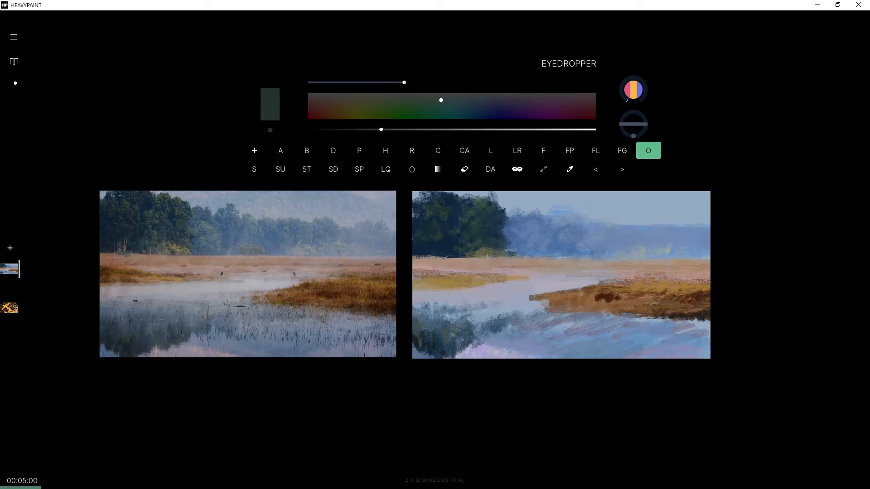
Undo the last three strokes and touch up the trees' lower edge at the meadow with a sampled dark blue.
{"action": "left_click", "coordinate": [454, 254]}
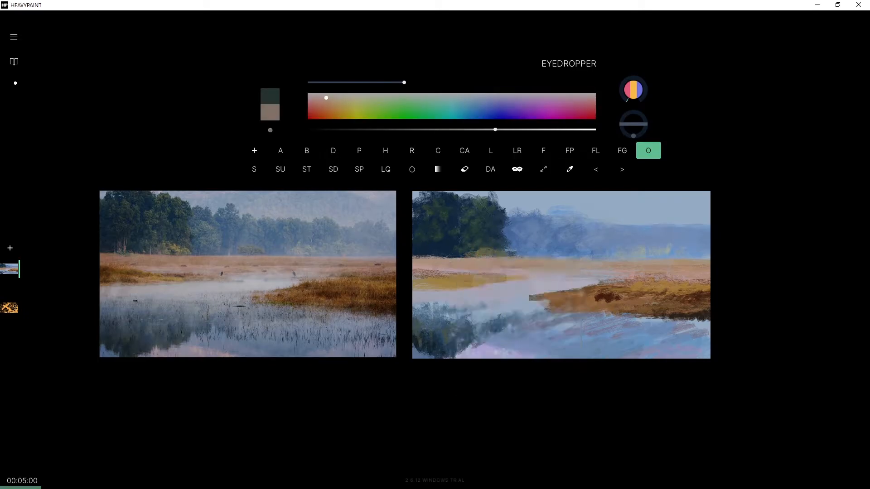
{"action": "key", "text": "ctrl+z"}
{"action": "key", "text": "ctrl+z"}
{"action": "key", "text": "ctrl+z"}
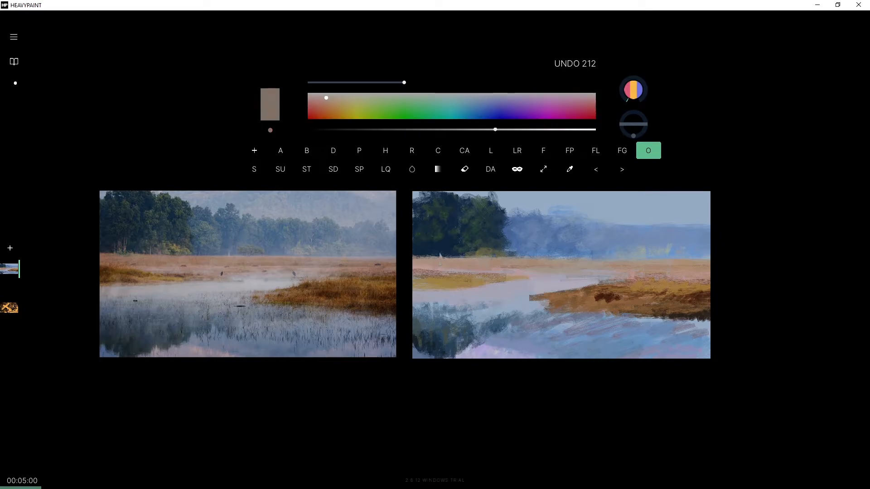
{"action": "key", "text": "alt"}
{"action": "left_click", "coordinate": [416, 255]}
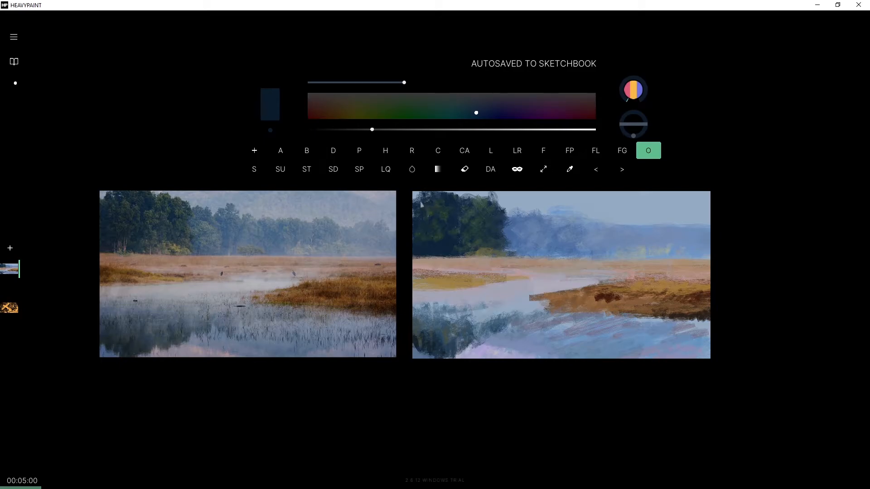
Sample a misty blue-grey from the reference, shift it to neutral grey and touch up the sky, undoing unwanted strokes.
{"action": "left_click", "coordinate": [384, 221], "text": "alt"}
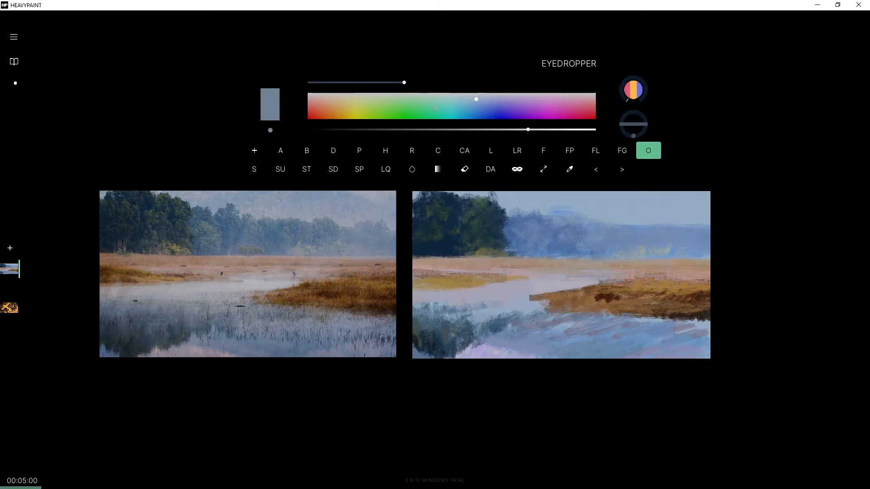
{"action": "left_click", "coordinate": [430, 108]}
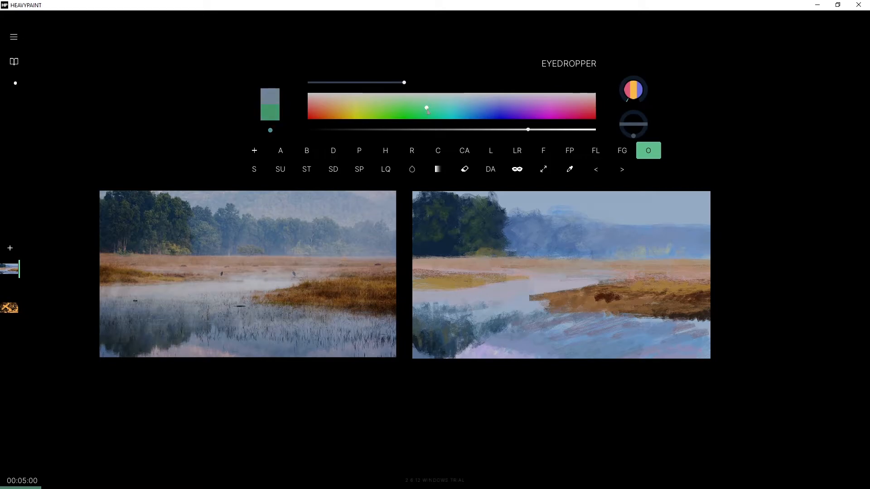
{"action": "left_click_drag", "start_coordinate": [428, 109], "coordinate": [479, 96]}
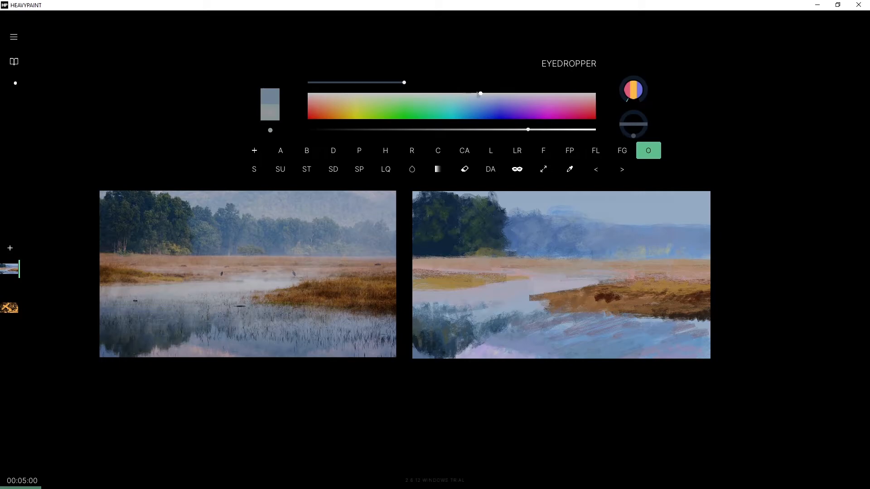
{"action": "key", "text": "ctrl+z"}
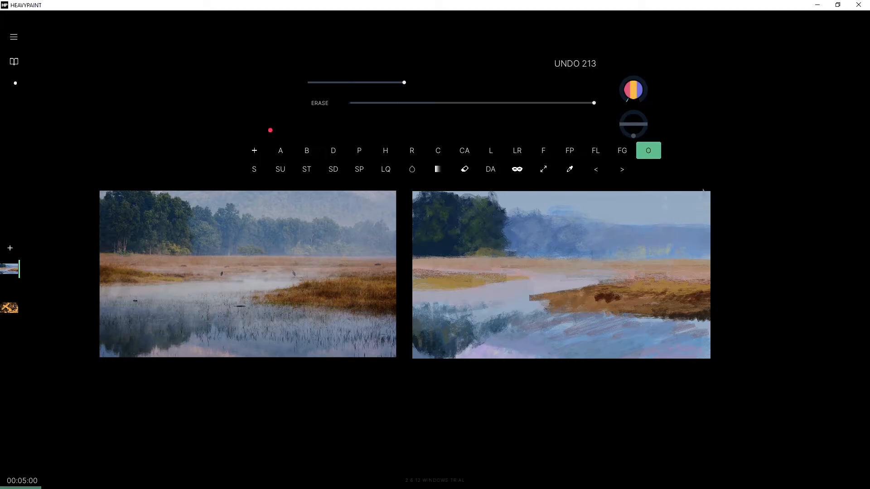
{"action": "left_click", "coordinate": [749, 154]}
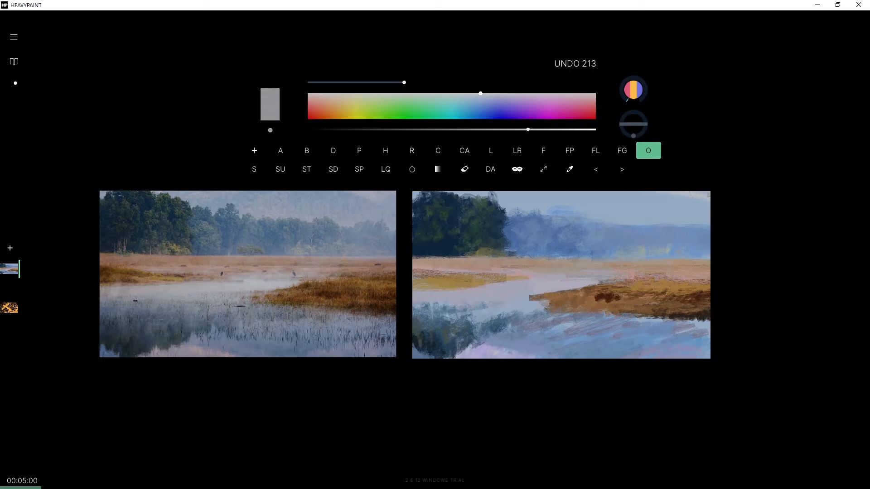
{"action": "key", "text": "ctrl+z"}
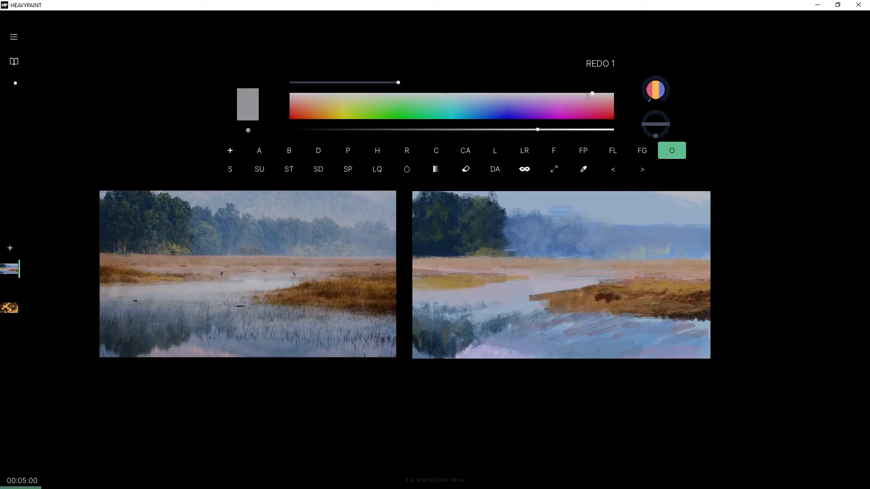
Mix a lighter pinkish grey and try a stroke across the sky above the distant treeline.
{"action": "left_click", "coordinate": [598, 98]}
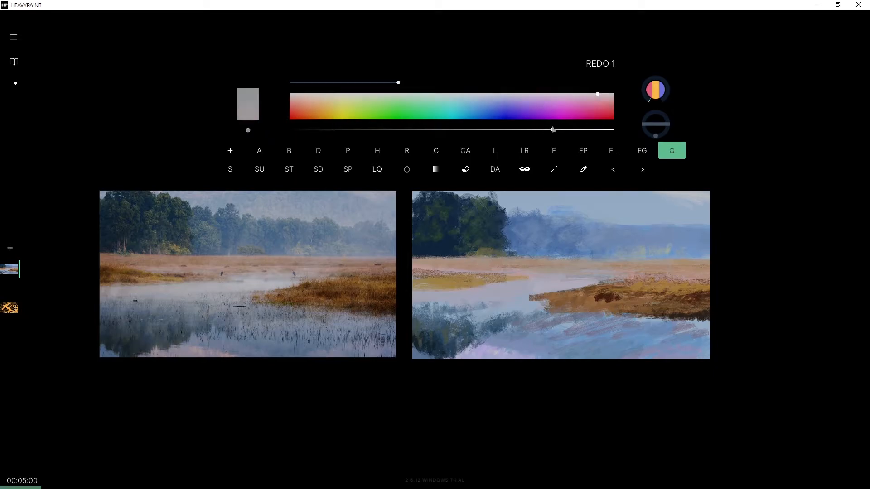
{"action": "left_click", "coordinate": [604, 97]}
{"action": "left_click_drag", "start_coordinate": [605, 99], "coordinate": [604, 95]}
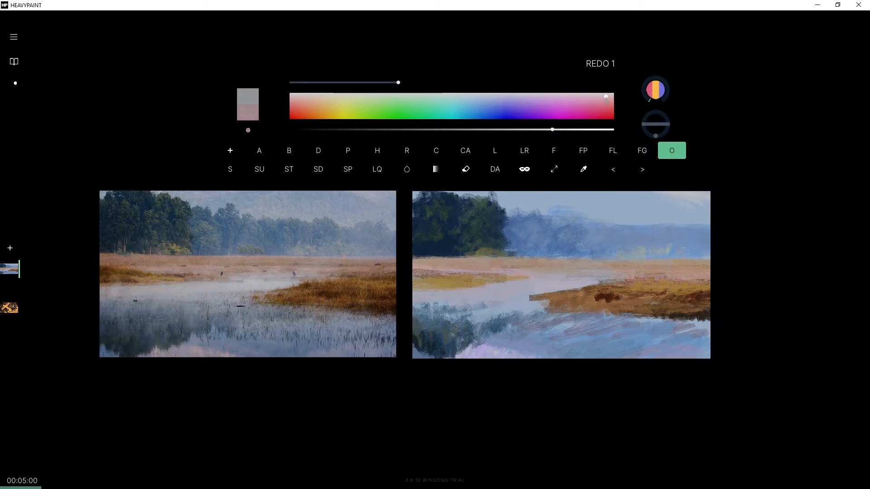
{"action": "key", "text": "ctrl+z"}
{"action": "left_click_drag", "start_coordinate": [553, 130], "coordinate": [572, 131]}
{"action": "left_click_drag", "start_coordinate": [562, 203], "coordinate": [630, 209]}
{"action": "key", "text": "ctrl+z"}
Enlarge the brush and lay pale pinkish-grey strokes in the sky above the distant treeline, undoing unwanted ones.
{"action": "left_click_drag", "start_coordinate": [403, 86], "coordinate": [454, 83]}
{"action": "key", "text": "ctrl+z"}
{"action": "key", "text": "ctrl+z"}
{"action": "key", "text": "ctrl+z"}
{"action": "key", "text": "ctrl+z"}
{"action": "key", "text": "ctrl+z"}
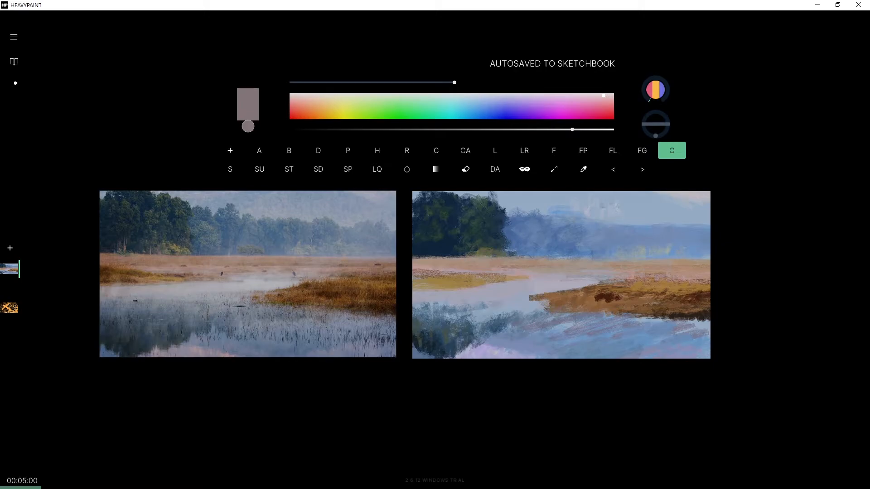
{"action": "mouse_move", "coordinate": [623, 207]}
{"action": "left_mouse_down"}
{"action": "mouse_move", "coordinate": [628, 218]}
{"action": "mouse_move", "coordinate": [637, 206]}
{"action": "mouse_move", "coordinate": [608, 227]}
{"action": "left_mouse_up"}
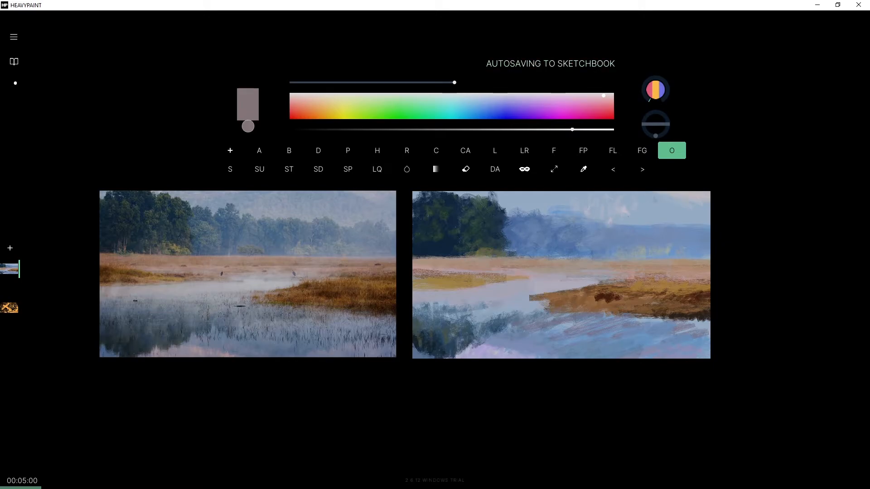
{"action": "key", "text": "ctrl+z"}
{"action": "key", "text": "ctrl+z"}
{"action": "key", "text": "ctrl+z"}
{"action": "key", "text": "ctrl+z"}
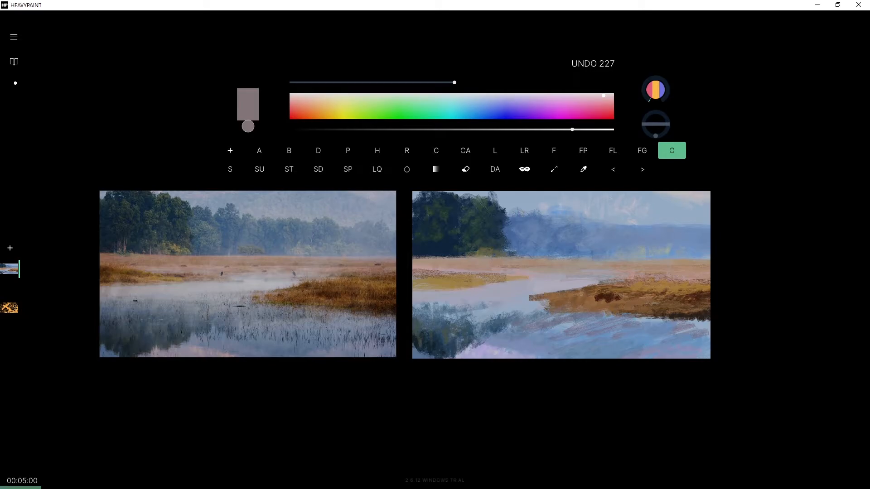
Sample blue from the distant treeline and dab it over the misty trees beside the dark grove.
{"action": "key", "text": "alt"}
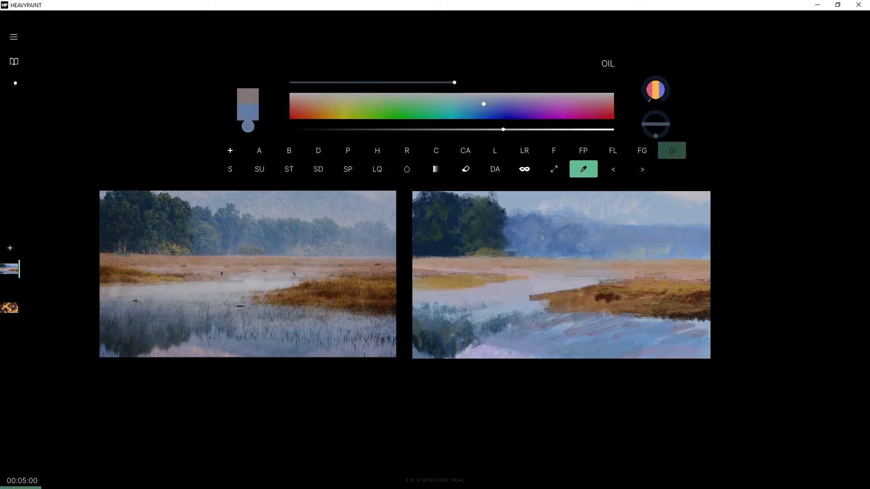
{"action": "key", "text": "alt"}
{"action": "left_click_drag", "start_coordinate": [549, 210], "coordinate": [539, 217]}
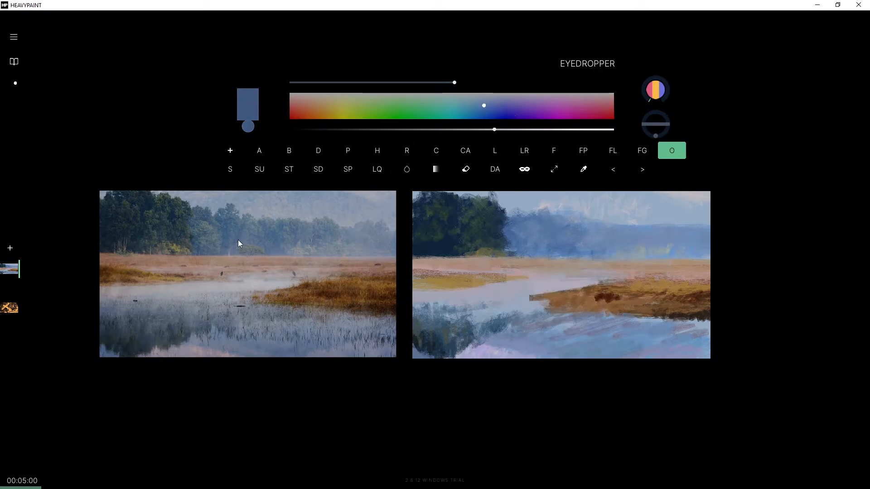
Mix a muted grey-green and dab foliage onto the distant trees beside the dark grove, undoing and repainting the strokes.
{"action": "mouse_move", "coordinate": [437, 102]}
{"action": "left_mouse_down"}
{"action": "mouse_move", "coordinate": [430, 94]}
{"action": "mouse_move", "coordinate": [376, 98]}
{"action": "mouse_move", "coordinate": [415, 101]}
{"action": "left_mouse_up"}
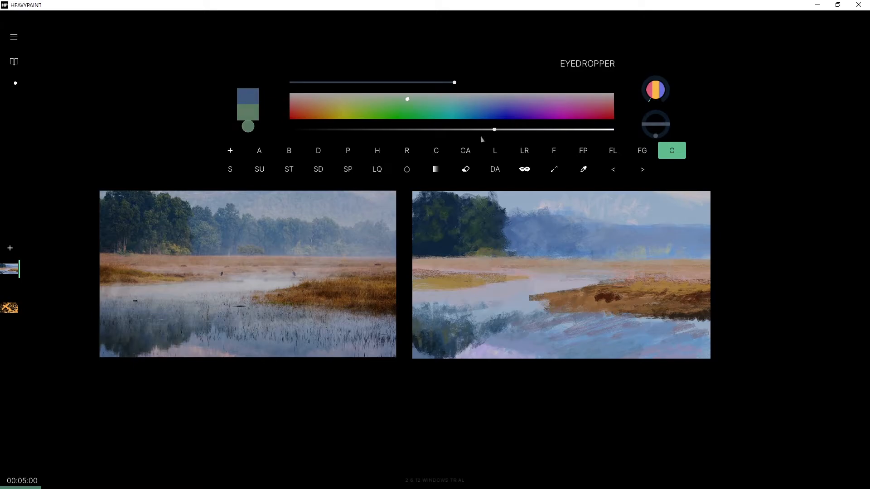
{"action": "left_click_drag", "start_coordinate": [539, 229], "coordinate": [551, 241]}
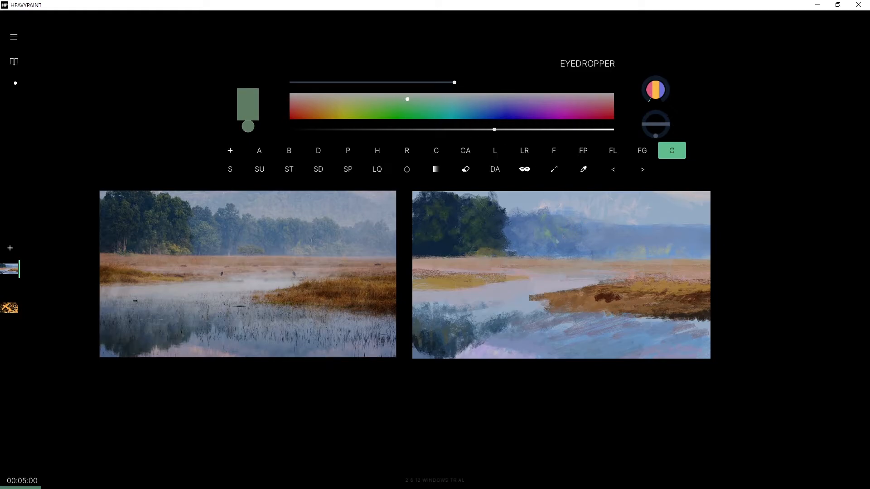
{"action": "key", "text": "ctrl+z"}
{"action": "key", "text": "ctrl+z"}
{"action": "key", "text": "ctrl+z"}
{"action": "key", "text": "ctrl+z"}
{"action": "key", "text": "ctrl+z"}
{"action": "key", "text": "ctrl+z"}
{"action": "key", "text": "ctrl+z"}
{"action": "key", "text": "ctrl+z"}
{"action": "key", "text": "ctrl+z"}
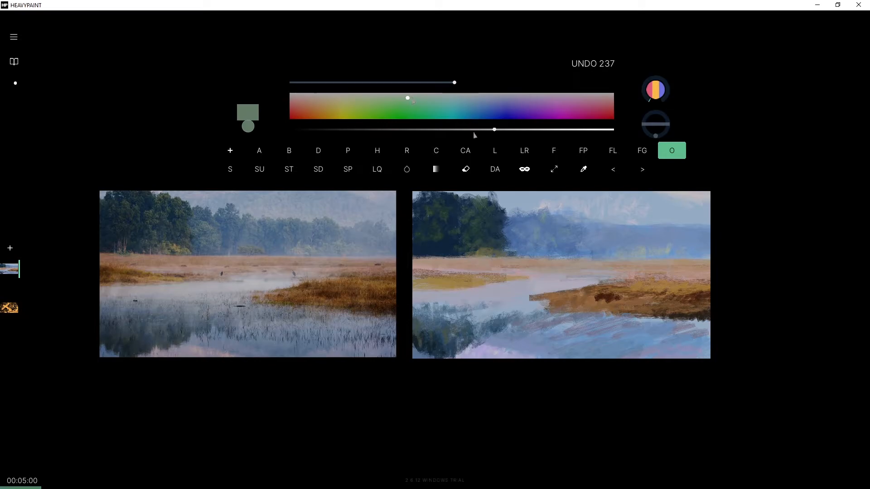
{"action": "left_click", "coordinate": [496, 129]}
{"action": "left_click_drag", "start_coordinate": [546, 214], "coordinate": [550, 231]}
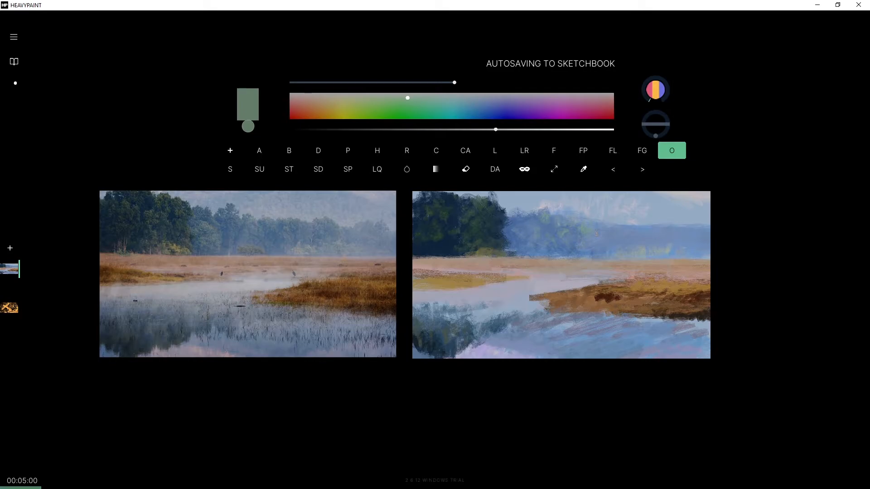
Dab sampled slate-blue tones around the new green foliage and along the distant treeline.
{"action": "left_click", "coordinate": [574, 242], "text": "alt"}
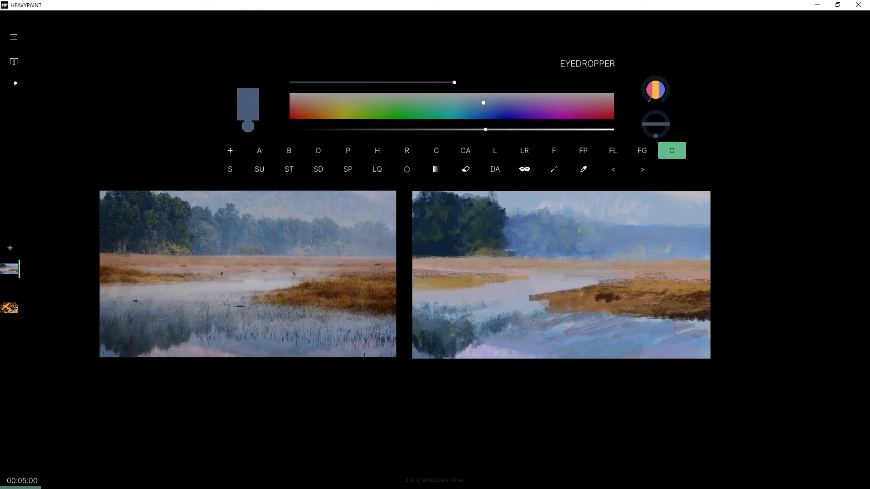
{"action": "key", "text": "e"}
{"action": "left_click", "coordinate": [570, 248]}
{"action": "left_click", "coordinate": [571, 221]}
{"action": "key", "text": "e"}
{"action": "left_click", "coordinate": [571, 227], "text": "alt"}
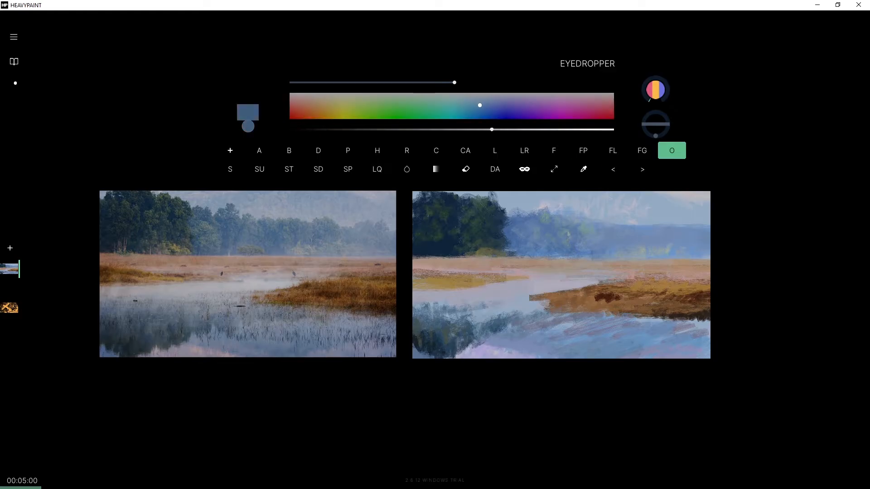
{"action": "right_click", "coordinate": [562, 235]}
{"action": "left_click", "coordinate": [562, 225]}
{"action": "right_click", "coordinate": [612, 235]}
{"action": "left_click", "coordinate": [624, 231]}
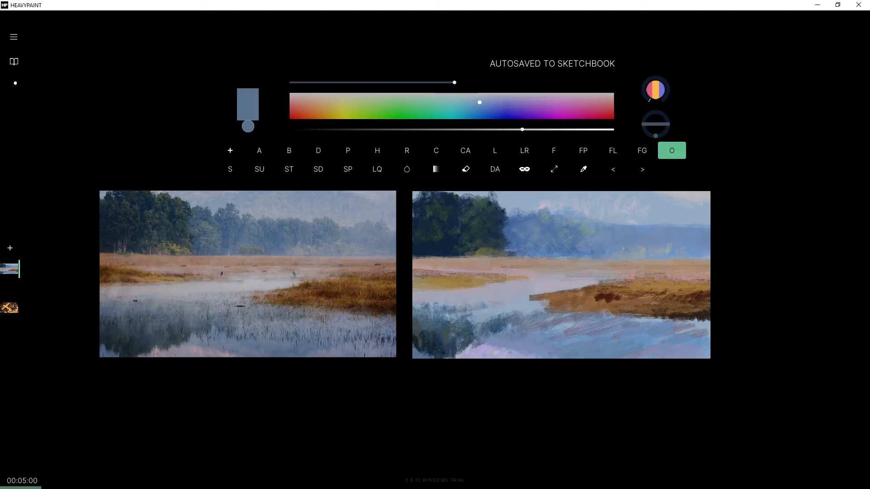
Sample the grey-green foliage, shift it toward olive and dab it onto the right half of the distant treeline.
{"action": "right_click", "coordinate": [547, 221]}
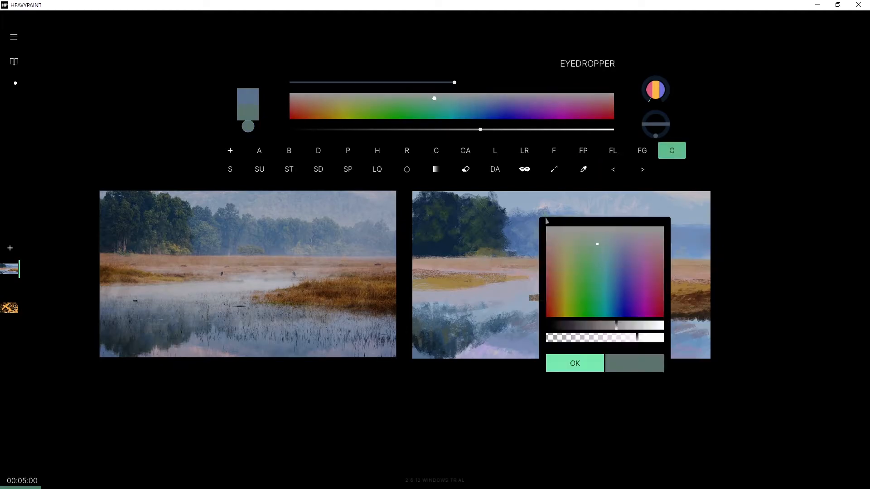
{"action": "left_click", "coordinate": [628, 211]}
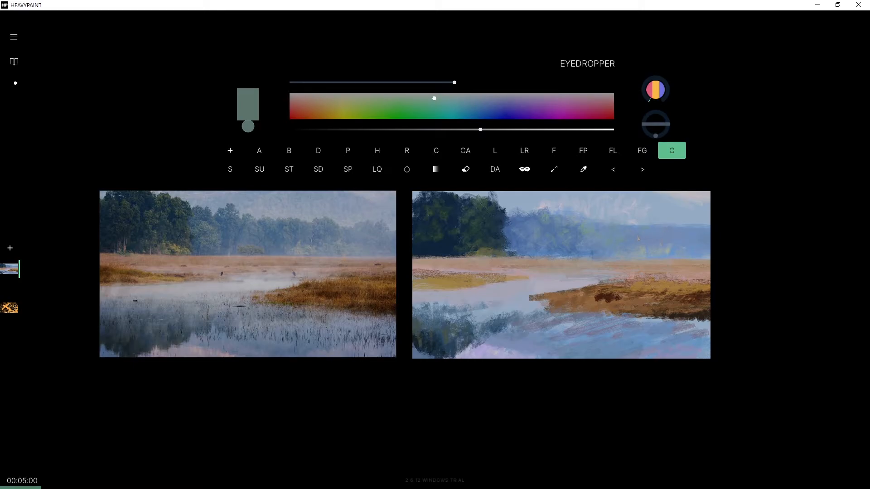
{"action": "left_click", "coordinate": [396, 99]}
{"action": "left_click", "coordinate": [391, 97]}
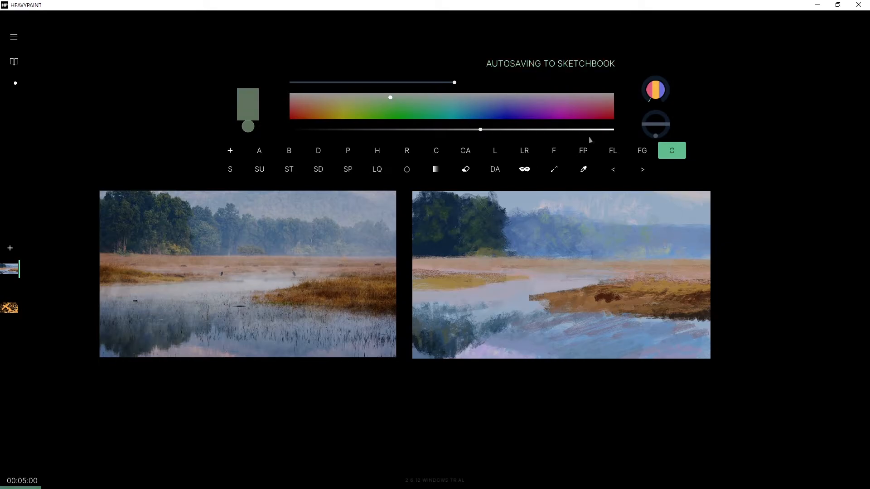
{"action": "key", "text": "ctrl+z"}
{"action": "left_click", "coordinate": [390, 97]}
{"action": "left_click_drag", "start_coordinate": [672, 232], "coordinate": [671, 243]}
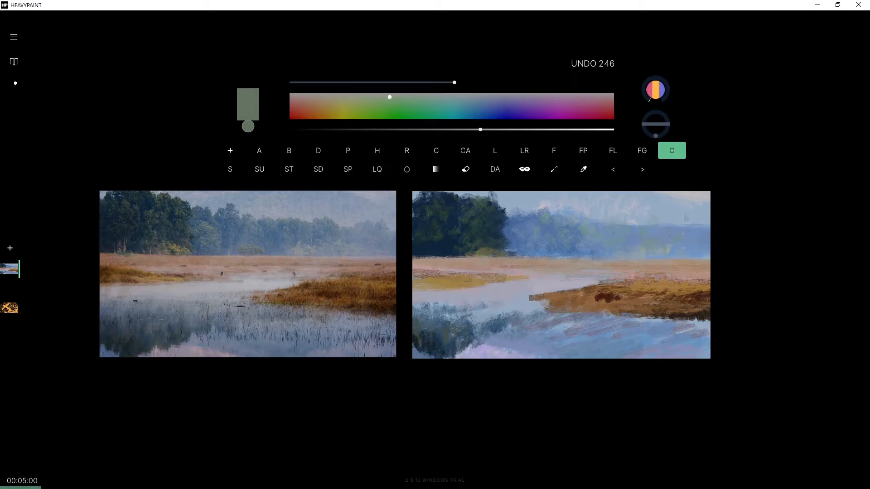
Undo the latest olive strokes on the distant treeline and darken the olive green slightly.
{"action": "key", "text": "ctrl+z"}
{"action": "key", "text": "ctrl+z"}
{"action": "key", "text": "ctrl+z"}
{"action": "left_click_drag", "start_coordinate": [480, 130], "coordinate": [473, 129]}
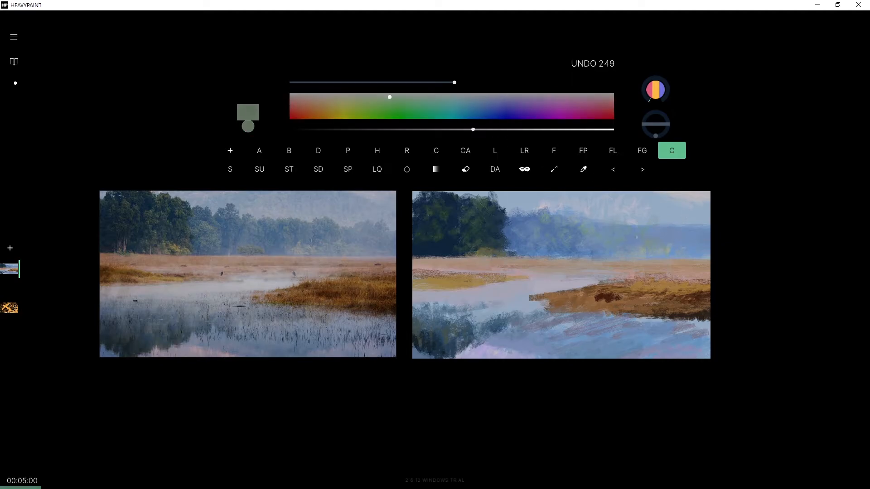
{"action": "key", "text": "ctrl+z"}
{"action": "key", "text": "ctrl+z"}
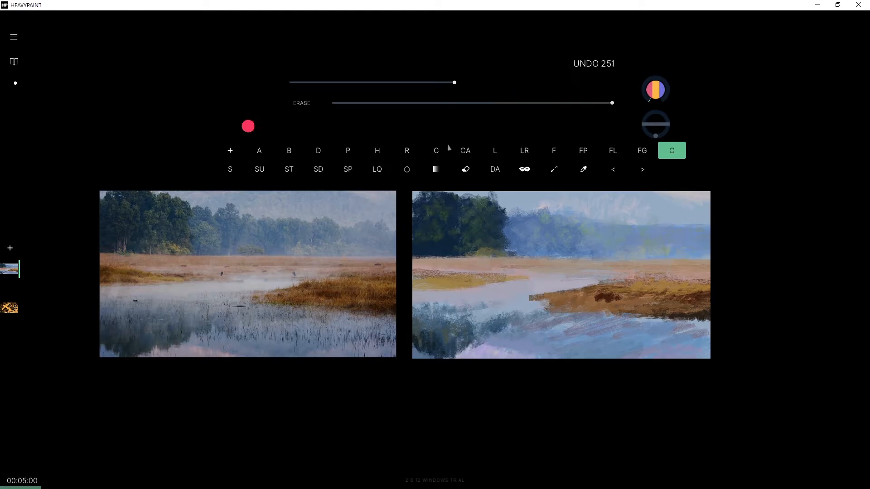
Adjust the olive green's brightness and dab it at the right end of the distant treeline, undoing unwanted strokes.
{"action": "left_click", "coordinate": [504, 129]}
{"action": "left_click_drag", "start_coordinate": [686, 233], "coordinate": [690, 228]}
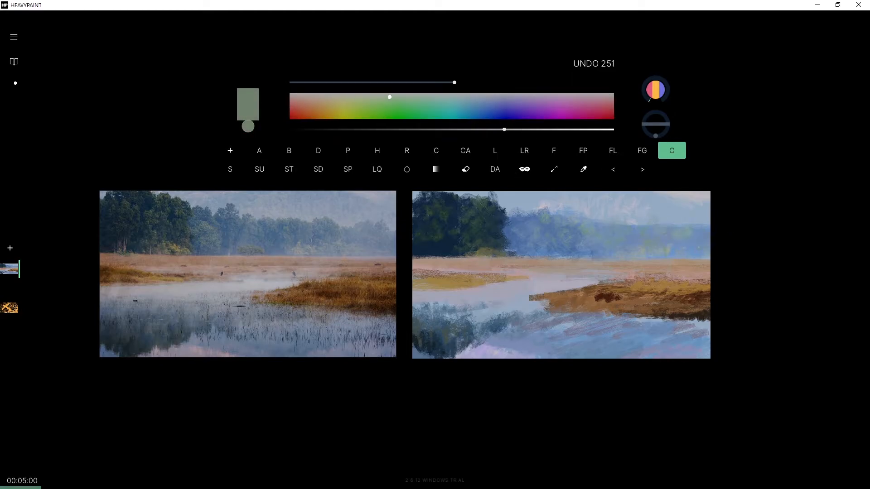
{"action": "key", "text": "ctrl+z"}
{"action": "key", "text": "ctrl+z"}
{"action": "left_click", "coordinate": [492, 129]}
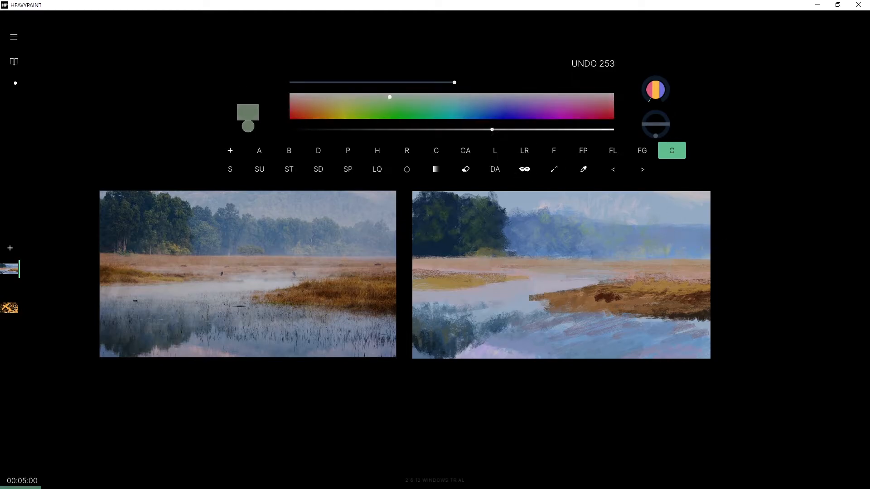
{"action": "key", "text": "ctrl+z"}
{"action": "key", "text": "ctrl+z"}
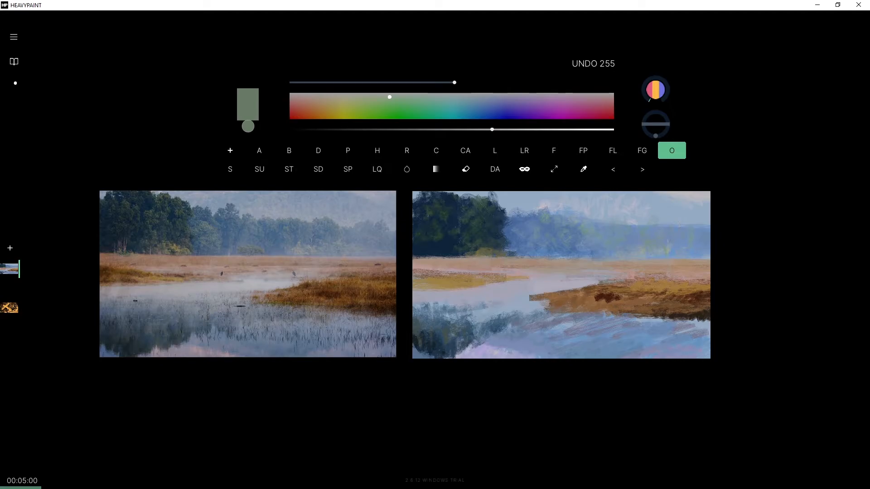
Sample blues from the treeline's base and the reference mist, and soften the top of the treeline's right end.
{"action": "left_click", "coordinate": [690, 257], "text": "alt"}
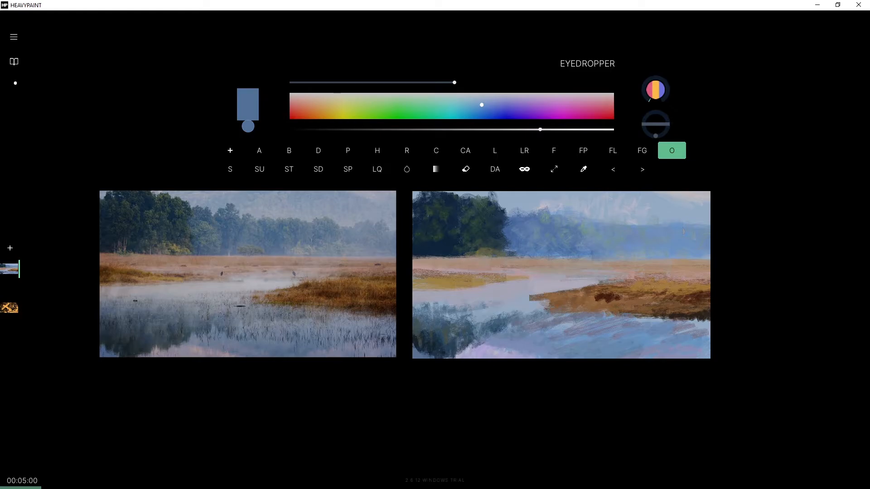
{"action": "left_click", "coordinate": [375, 224], "text": "alt"}
{"action": "left_click_drag", "start_coordinate": [694, 219], "coordinate": [683, 221]}
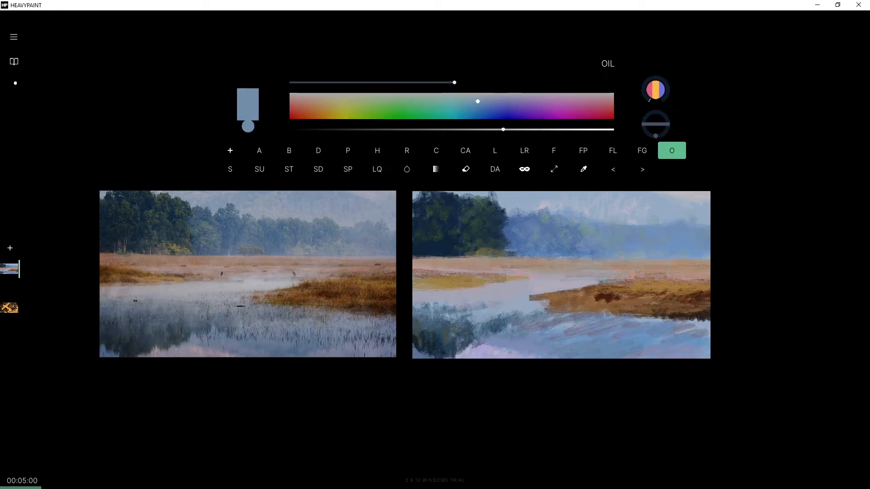
Sample grey-blues from the reference and the painted sky, and blend them into the sky above the distant treeline.
{"action": "left_click", "coordinate": [363, 223], "text": "alt"}
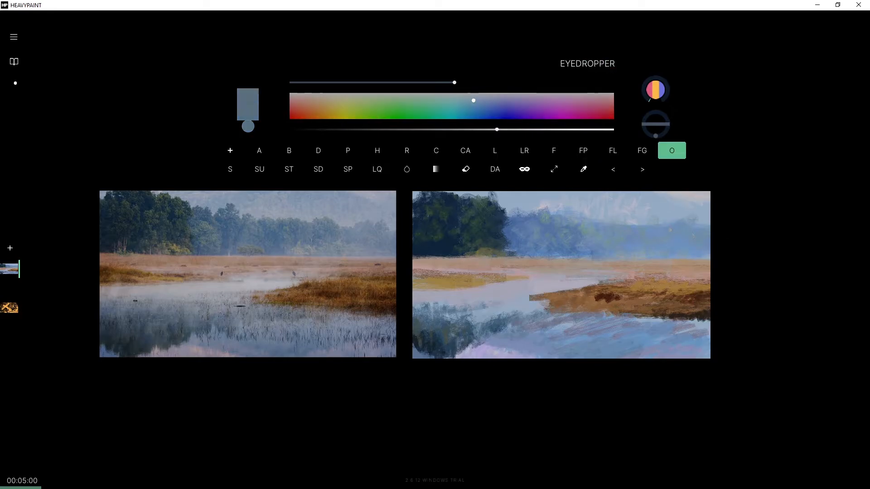
{"action": "right_click", "coordinate": [670, 199]}
{"action": "right_click", "coordinate": [654, 205]}
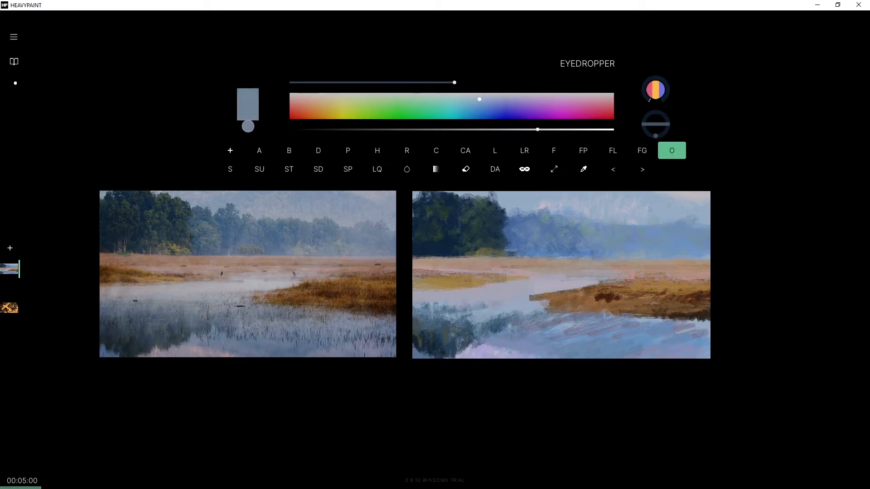
{"action": "right_click", "coordinate": [621, 207]}
{"action": "key", "text": "alt"}
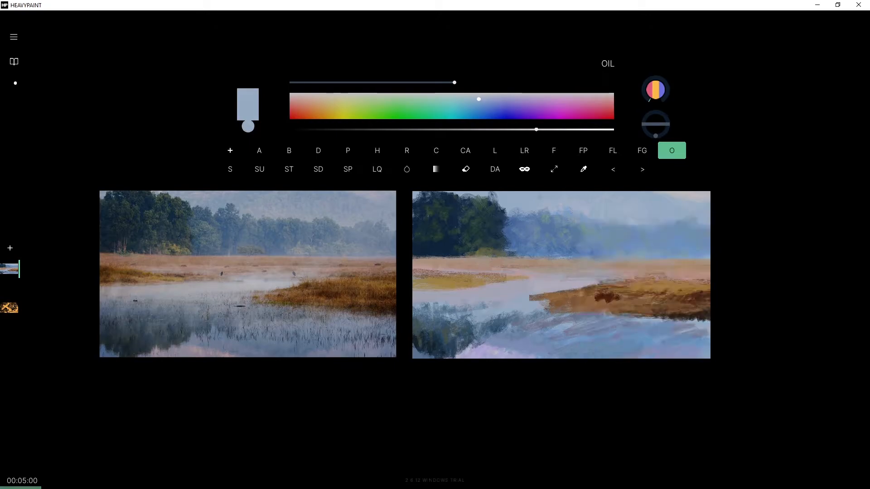
Mix a pale, desaturated sage green and dab it in the sky above the distant treeline, undoing unwanted strokes.
{"action": "left_click", "coordinate": [413, 99]}
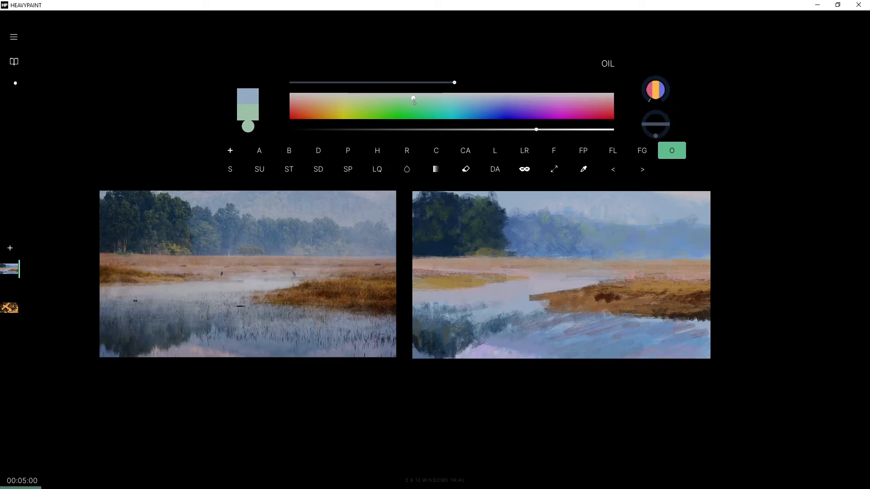
{"action": "mouse_move", "coordinate": [412, 99]}
{"action": "left_mouse_down"}
{"action": "mouse_move", "coordinate": [354, 96]}
{"action": "mouse_move", "coordinate": [381, 99]}
{"action": "mouse_move", "coordinate": [372, 99]}
{"action": "left_mouse_up"}
{"action": "mouse_move", "coordinate": [539, 131]}
{"action": "left_mouse_down"}
{"action": "mouse_move", "coordinate": [584, 130]}
{"action": "mouse_move", "coordinate": [510, 131]}
{"action": "mouse_move", "coordinate": [526, 131]}
{"action": "left_mouse_up"}
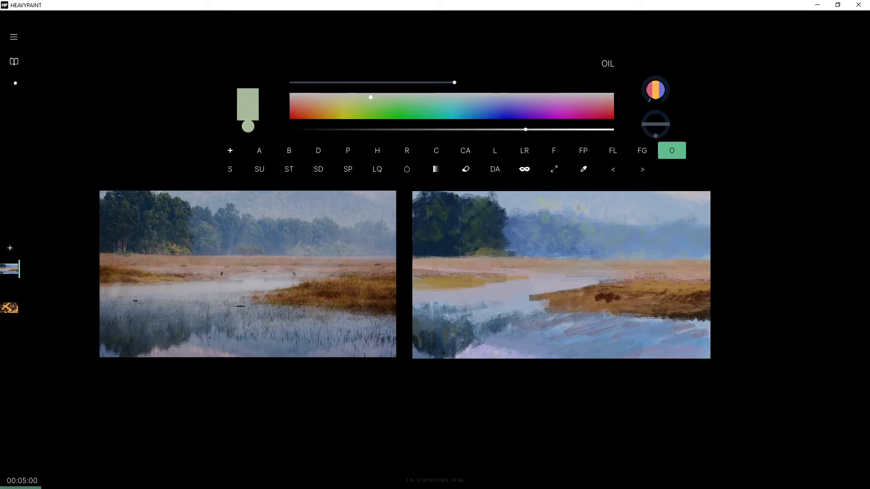
{"action": "key", "text": "ctrl+z"}
{"action": "key", "text": "ctrl+z"}
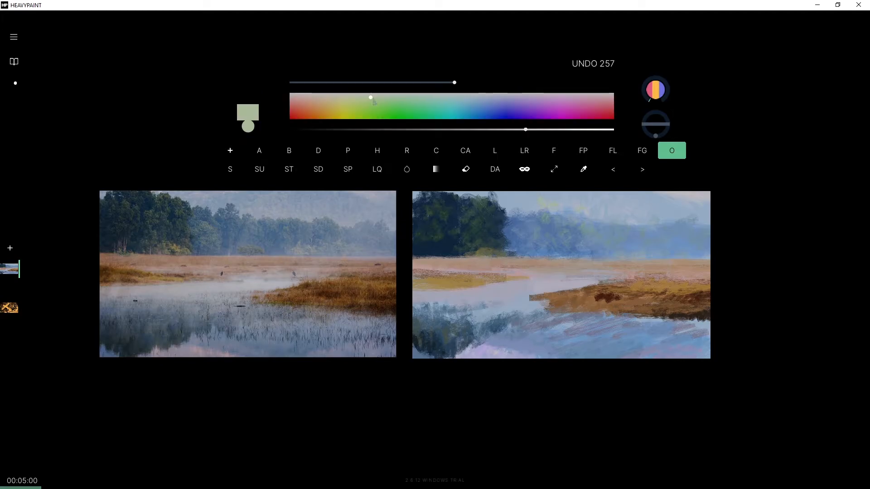
{"action": "left_click_drag", "start_coordinate": [533, 204], "coordinate": [526, 202]}
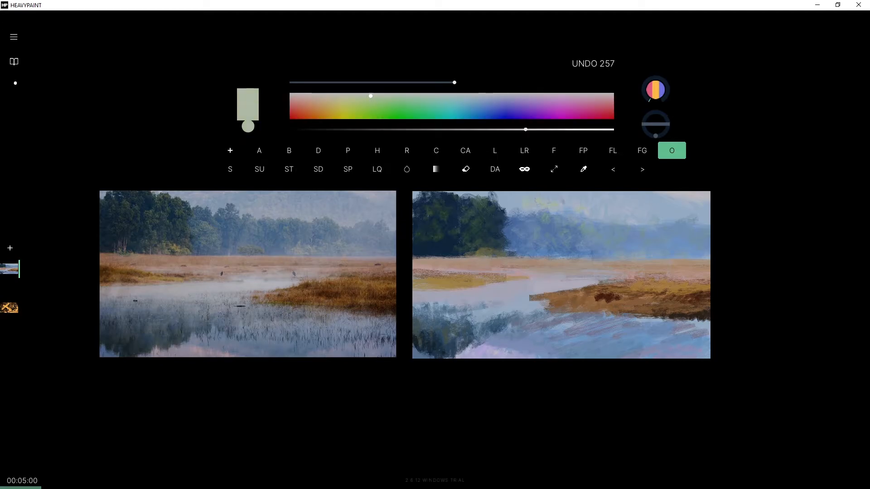
{"action": "key", "text": "ctrl+z"}
{"action": "key", "text": "ctrl+z"}
{"action": "key", "text": "ctrl+z"}
{"action": "key", "text": "ctrl+z"}
{"action": "key", "text": "ctrl+z"}
{"action": "key", "text": "ctrl+z"}
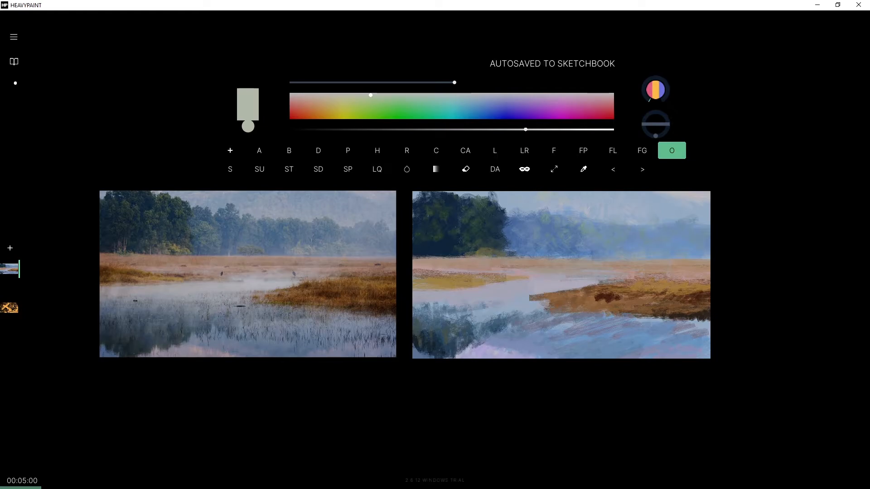
Sample greys and blue-greys from the painted sky and treeline, and blend the haze above the distant trees.
{"action": "left_click", "coordinate": [599, 206], "text": "alt"}
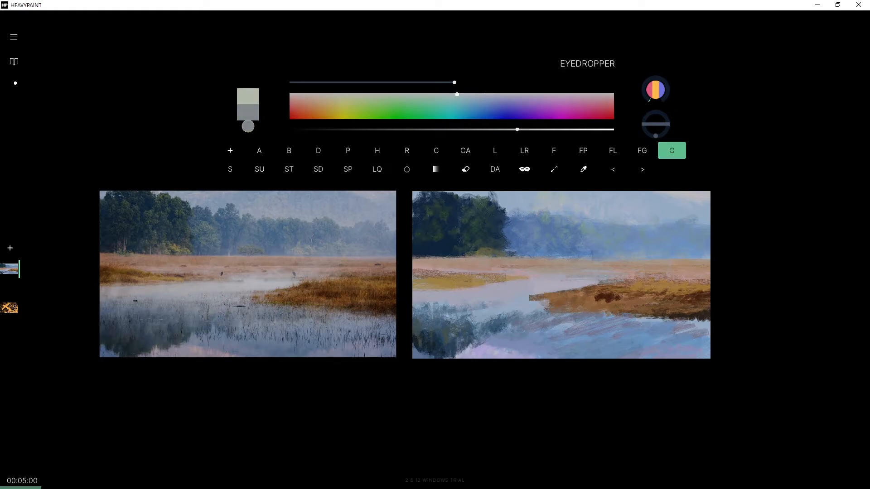
{"action": "left_click", "coordinate": [537, 197], "text": "alt"}
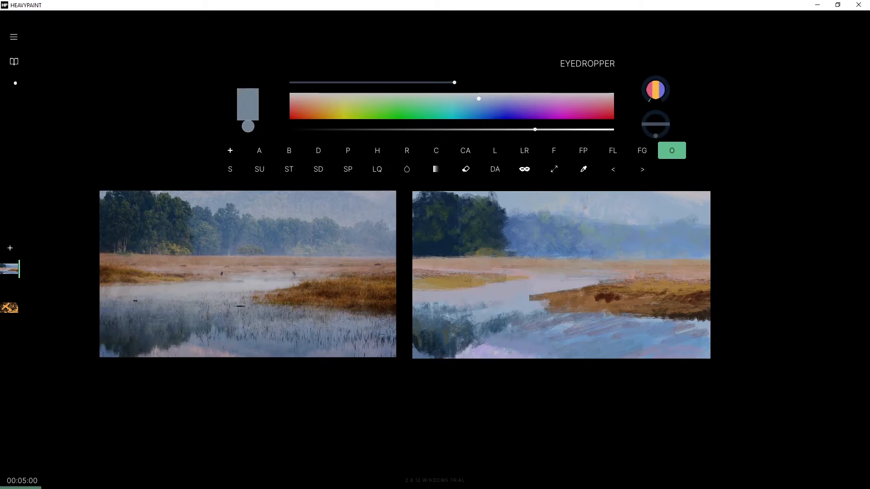
{"action": "left_click", "coordinate": [585, 200], "text": "alt"}
{"action": "right_click", "coordinate": [584, 201]}
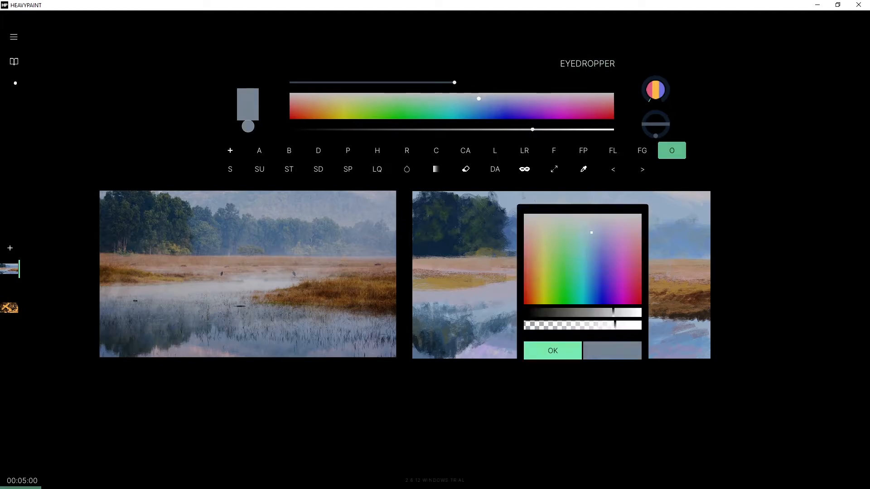
{"action": "left_click", "coordinate": [544, 231], "text": "alt"}
{"action": "left_click", "coordinate": [544, 227], "text": "alt"}
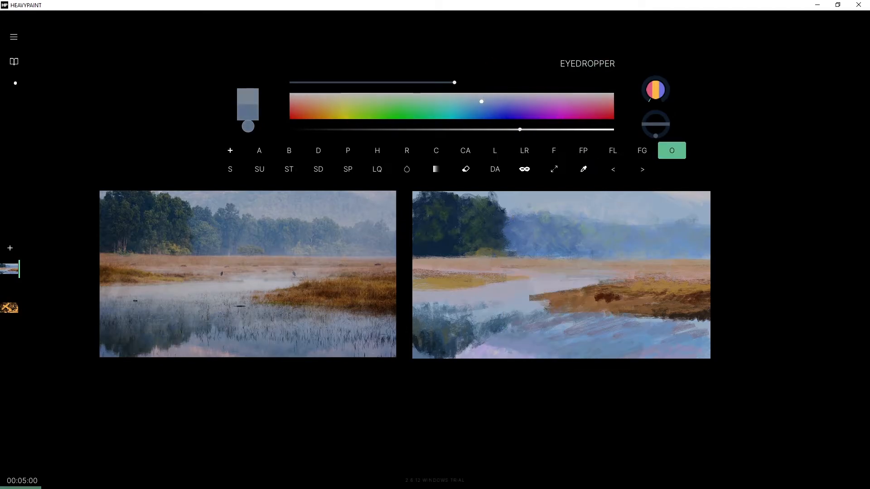
{"action": "right_click", "coordinate": [570, 210]}
{"action": "left_click", "coordinate": [546, 207]}
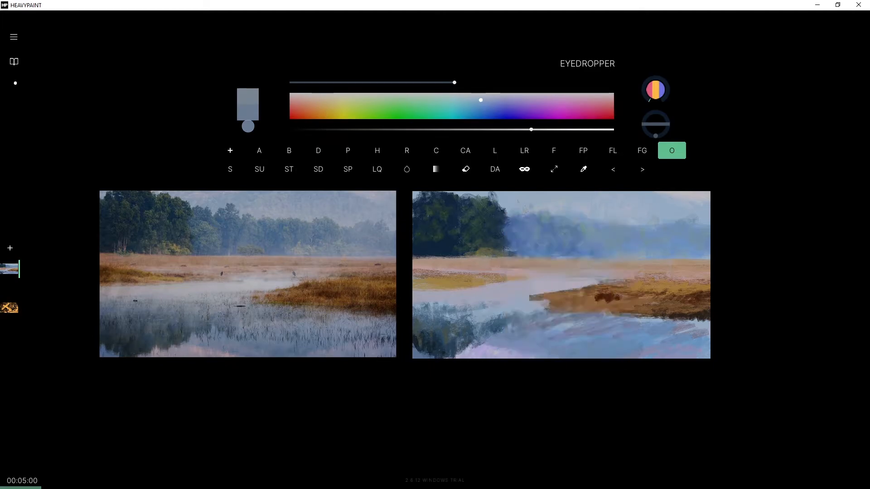
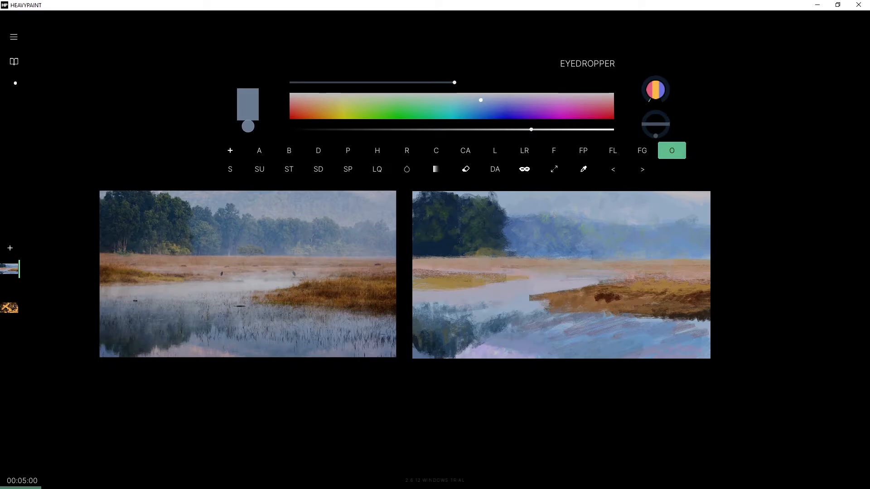
Sample the blue at the treeline's base and the olive of the shrubs below the dark trees, undoing trial strokes.
{"action": "right_click", "coordinate": [540, 252]}
{"action": "left_click", "coordinate": [540, 252]}
{"action": "key", "text": "ctrl+z"}
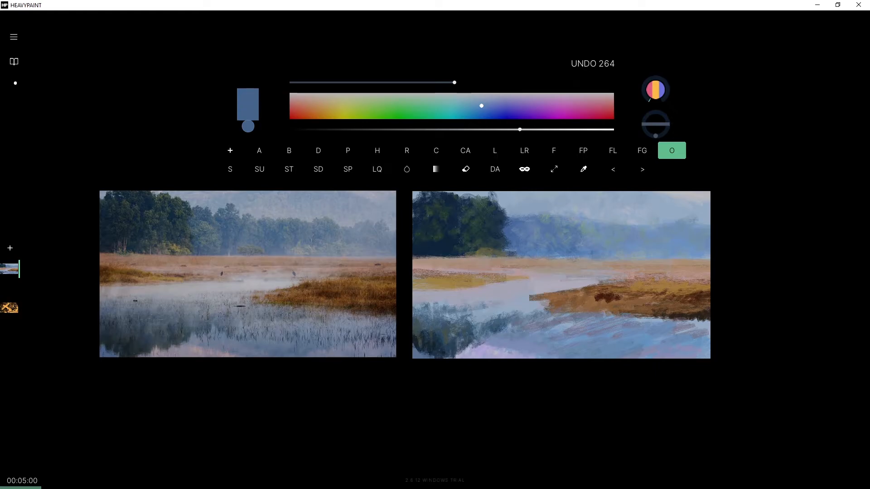
{"action": "right_click", "coordinate": [495, 255]}
{"action": "left_click", "coordinate": [494, 255]}
{"action": "key", "text": "ctrl+z"}
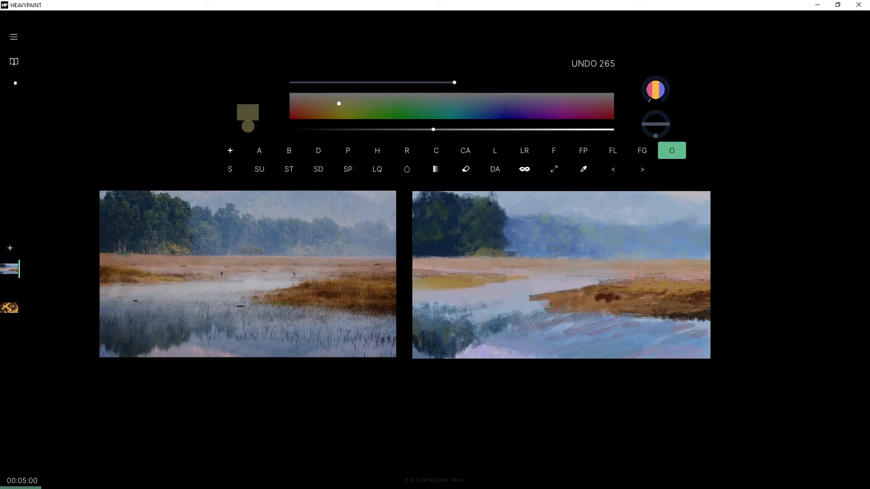
{"action": "key", "text": "ctrl+z"}
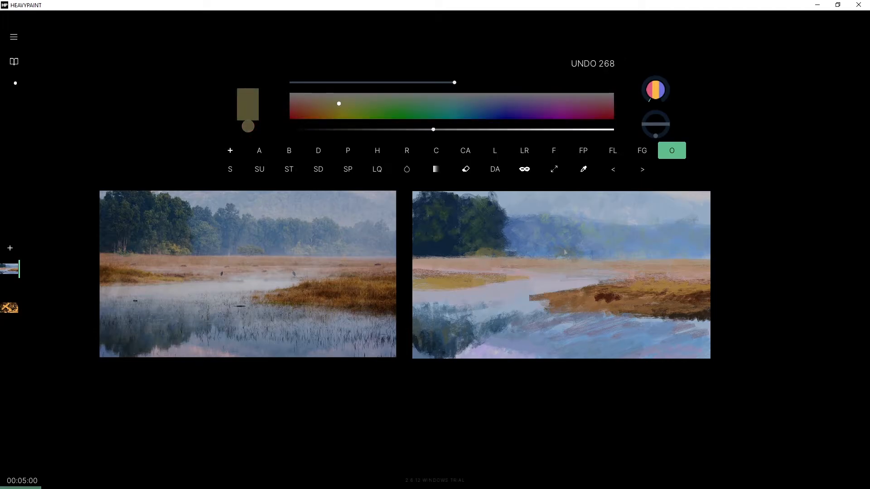
Brighten the olive, set the brush size to 14, and paint a small bush at the distant treeline's base.
{"action": "left_click", "coordinate": [451, 129]}
{"action": "left_click", "coordinate": [460, 129]}
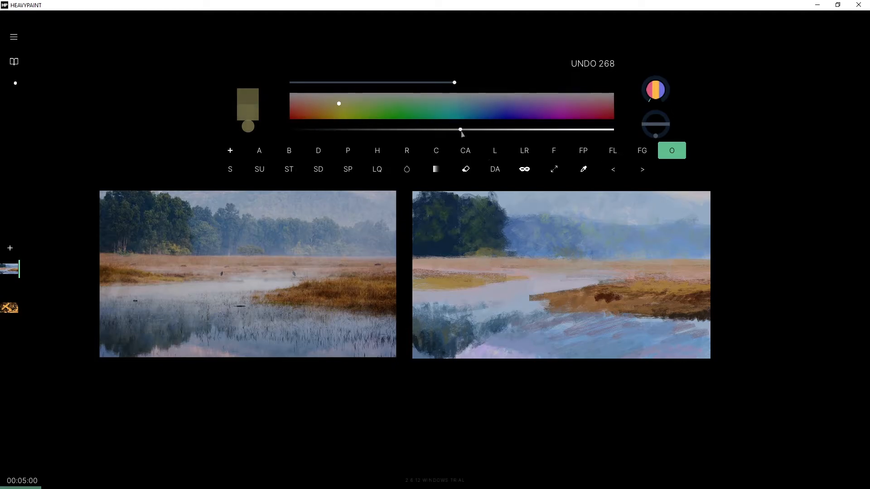
{"action": "left_click_drag", "start_coordinate": [339, 104], "coordinate": [343, 103]}
{"action": "left_click", "coordinate": [423, 83]}
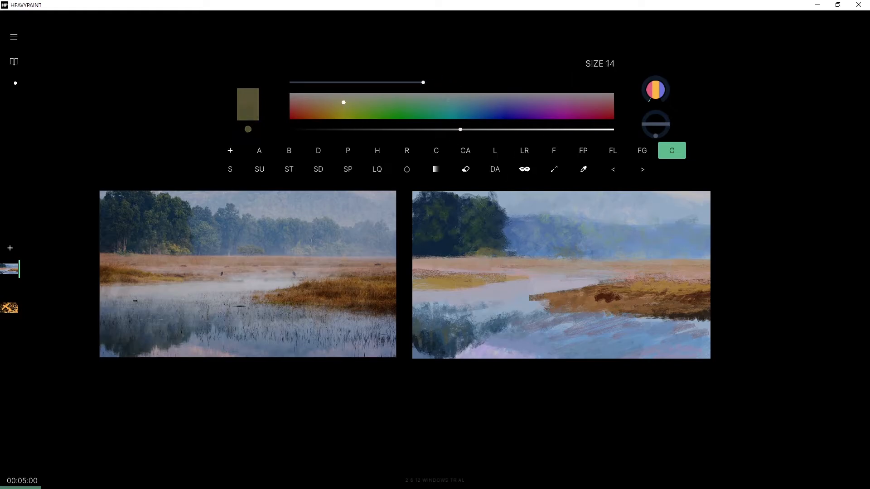
{"action": "left_click_drag", "start_coordinate": [559, 250], "coordinate": [571, 247]}
{"action": "key", "text": "ctrl+z"}
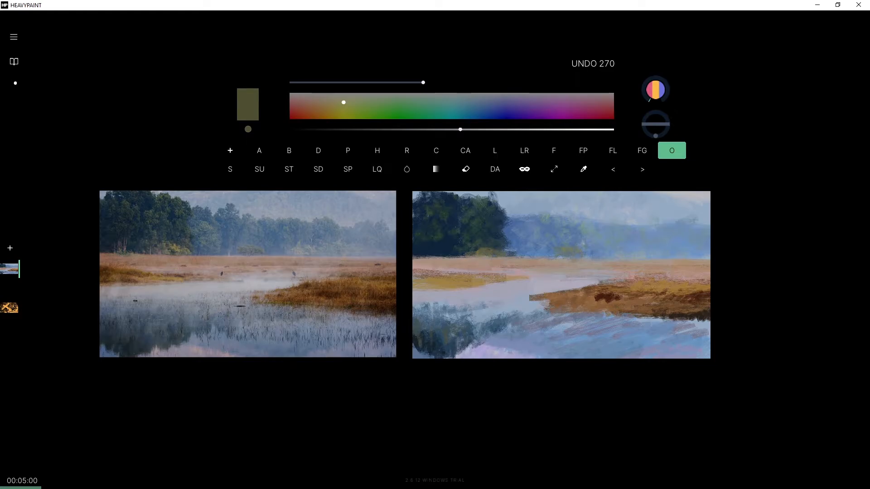
Mute the olive slightly, refine the small bush while undoing unwanted strokes, and sample the blue at its base.
{"action": "key", "text": "ctrl+z"}
{"action": "key", "text": "ctrl+z"}
{"action": "key", "text": "ctrl+z"}
{"action": "left_click_drag", "start_coordinate": [343, 102], "coordinate": [343, 99]}
{"action": "key", "text": "ctrl+z"}
{"action": "key", "text": "ctrl+z"}
{"action": "key", "text": "ctrl+z"}
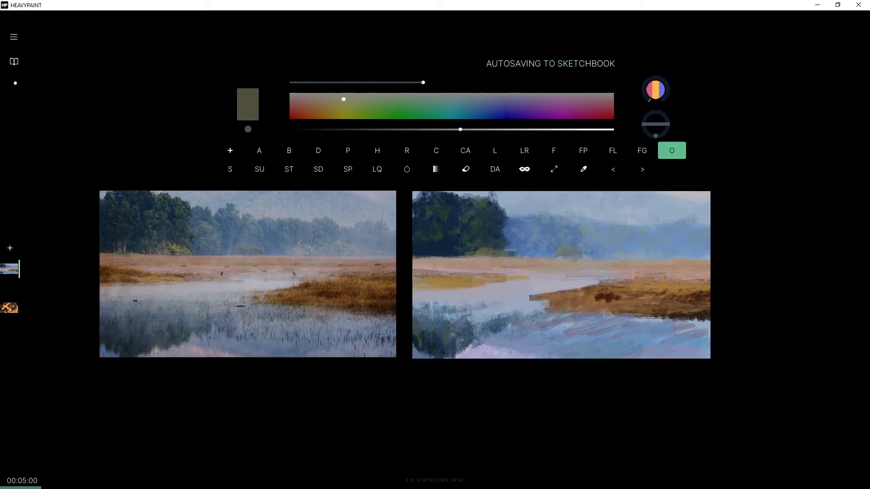
{"action": "left_click", "coordinate": [581, 255], "text": "alt"}
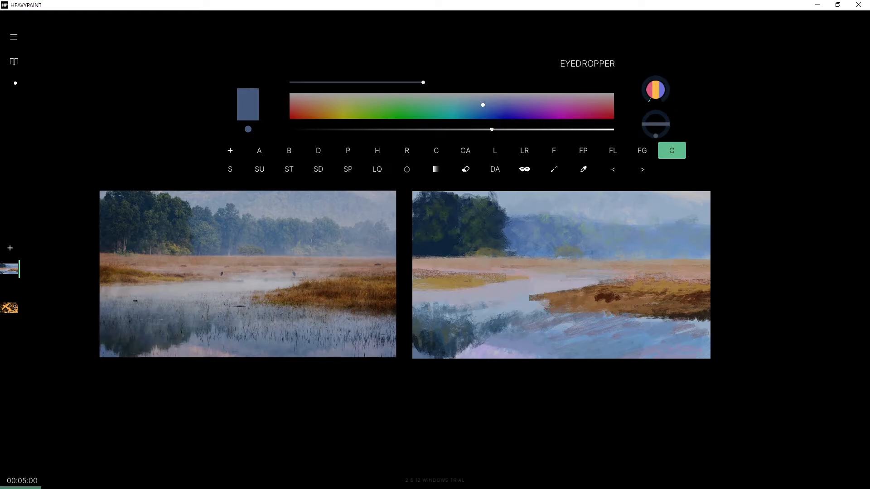
Sample dark browns from the right grassy bank and paint over its dark patch, undoing the unwanted stroke.
{"action": "left_click", "coordinate": [679, 315], "text": "alt"}
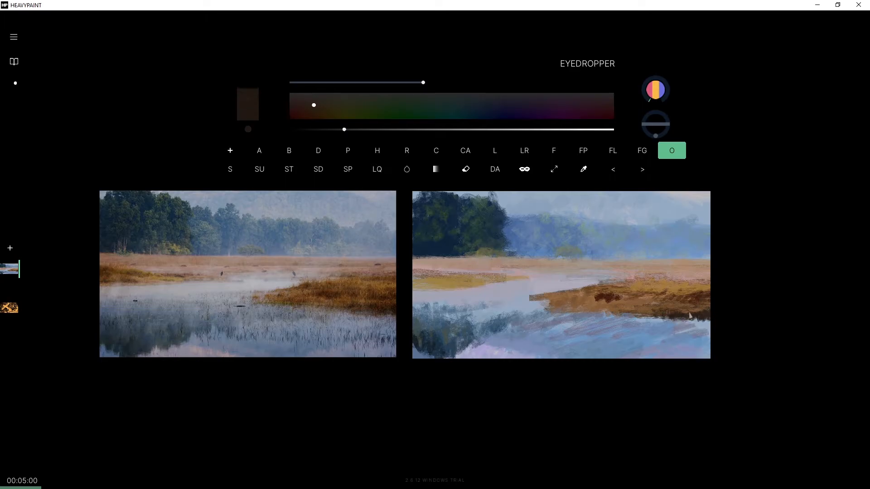
{"action": "left_click", "coordinate": [683, 303], "text": "alt"}
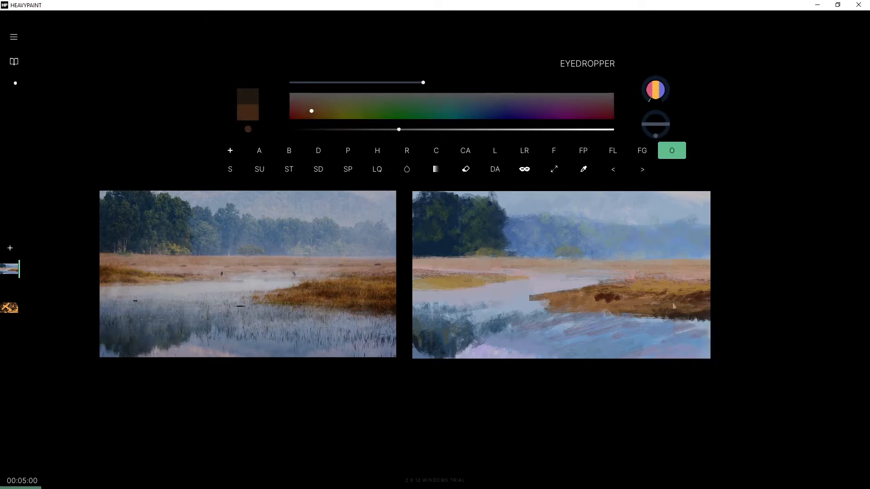
{"action": "mouse_move", "coordinate": [612, 295]}
{"action": "left_mouse_down"}
{"action": "mouse_move", "coordinate": [655, 306]}
{"action": "mouse_move", "coordinate": [578, 302]}
{"action": "left_mouse_up"}
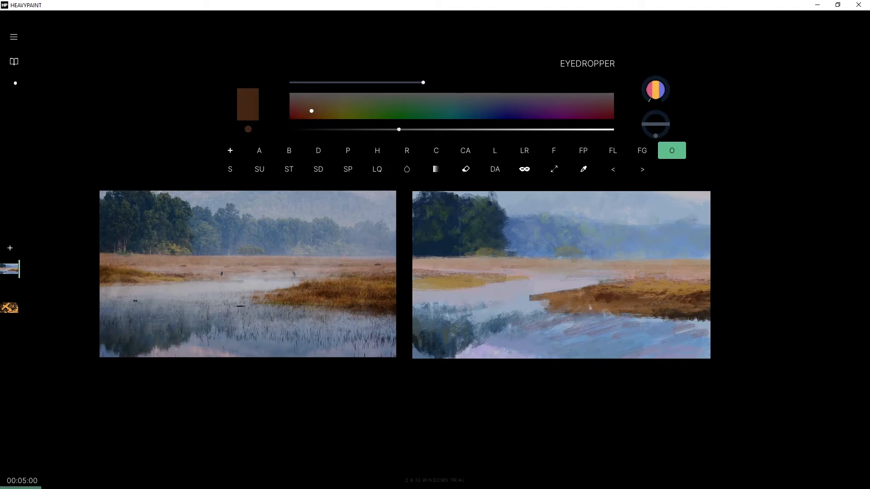
{"action": "key", "text": "ctrl+z"}
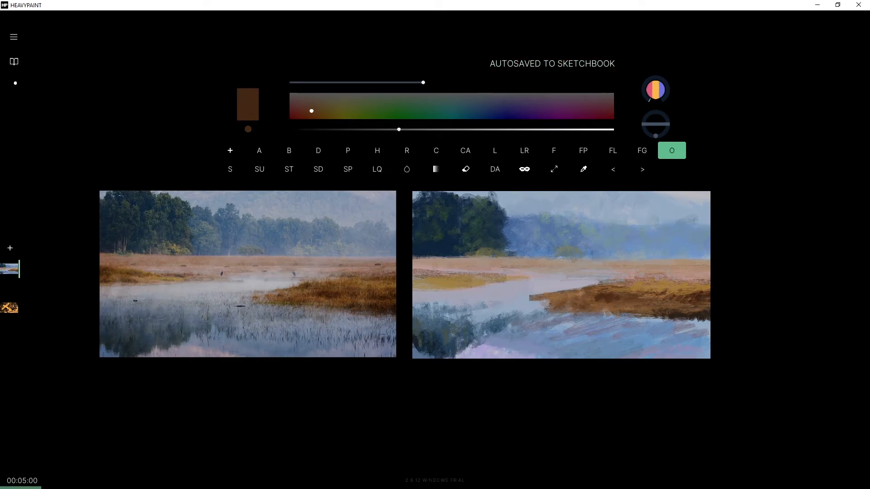
Sample the darkest tone of the tree reflection, set the brush size to 4, and undo the last stroke.
{"action": "right_click", "coordinate": [430, 350]}
{"action": "left_click", "coordinate": [409, 87]}
{"action": "left_click_drag", "start_coordinate": [388, 87], "coordinate": [374, 82]}
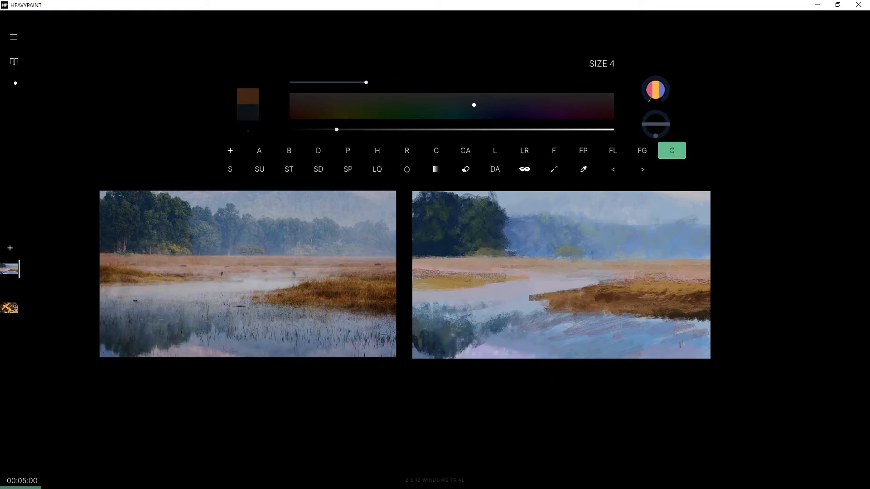
{"action": "key", "text": "ctrl+z"}
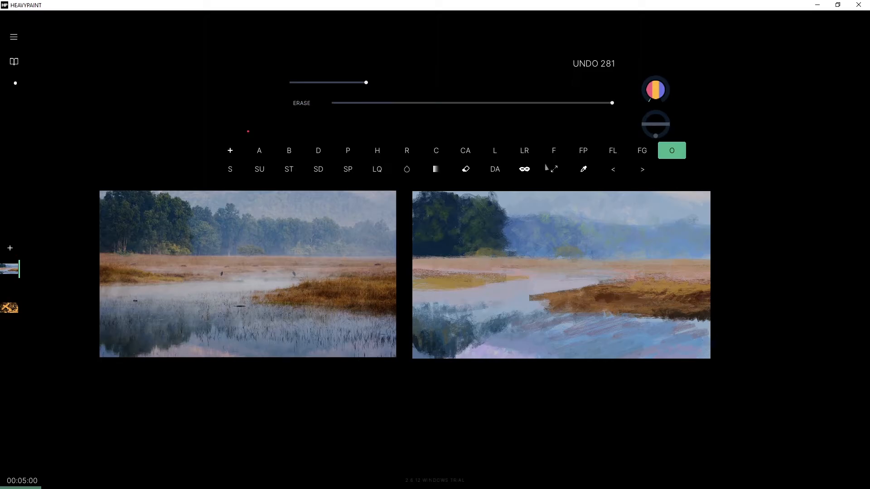
Try a pale streaky texture for the Oil brush with test strokes at the water's right edge.
{"action": "left_click", "coordinate": [672, 157]}
{"action": "left_click", "coordinate": [677, 154]}
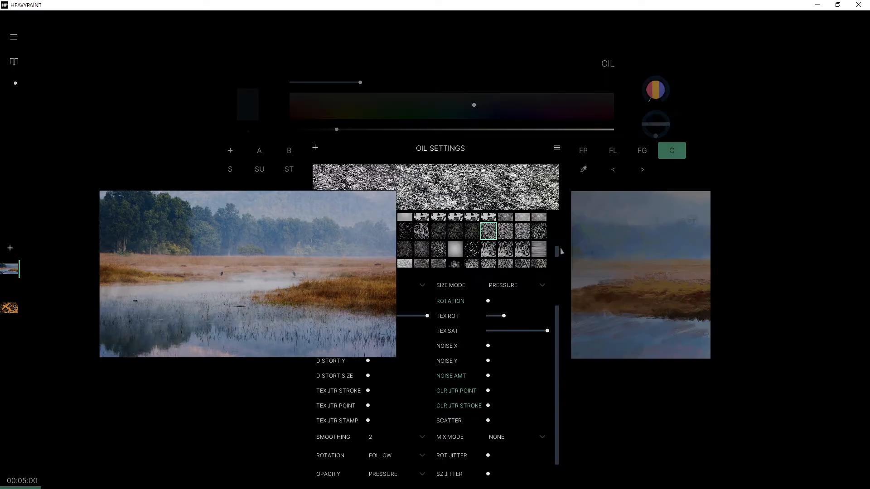
{"action": "left_click", "coordinate": [414, 266]}
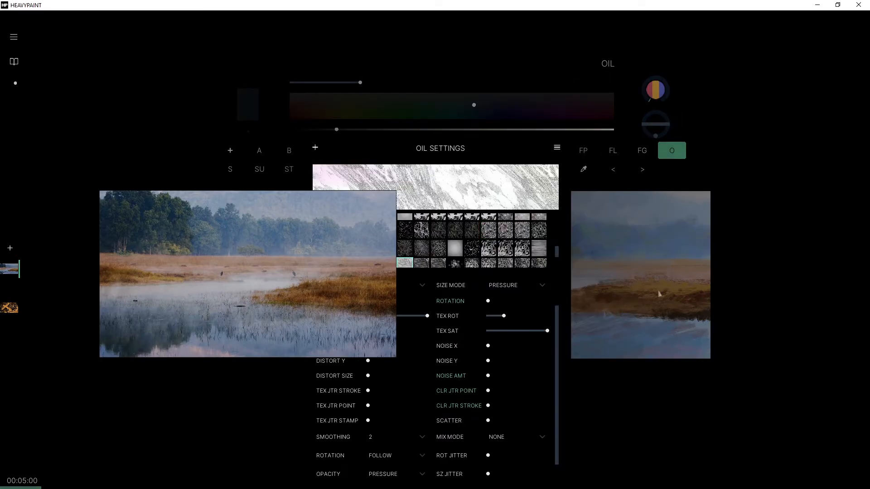
{"action": "key", "text": "ctrl+z"}
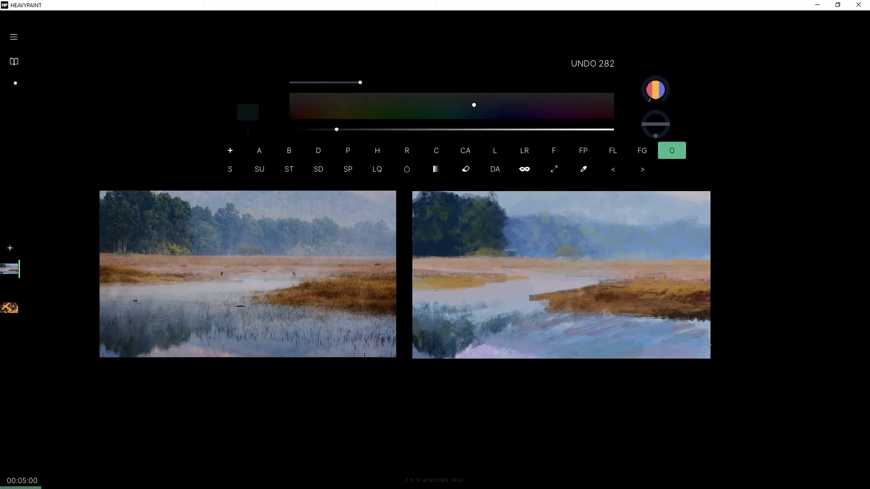
{"action": "key", "text": "ctrl+z"}
Set the brush size to 3 and switch the Oil brush to the pale mottled square texture.
{"action": "left_click", "coordinate": [353, 83]}
{"action": "left_click", "coordinate": [673, 155]}
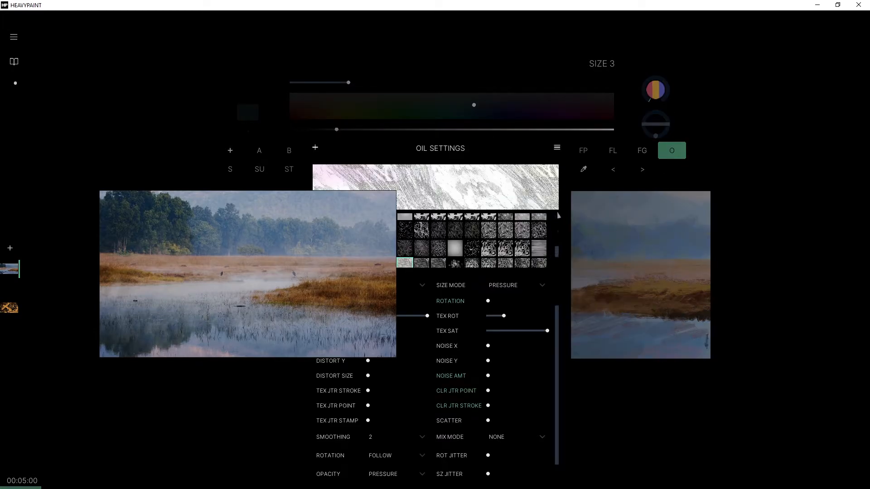
{"action": "left_click_drag", "start_coordinate": [556, 255], "coordinate": [556, 220]}
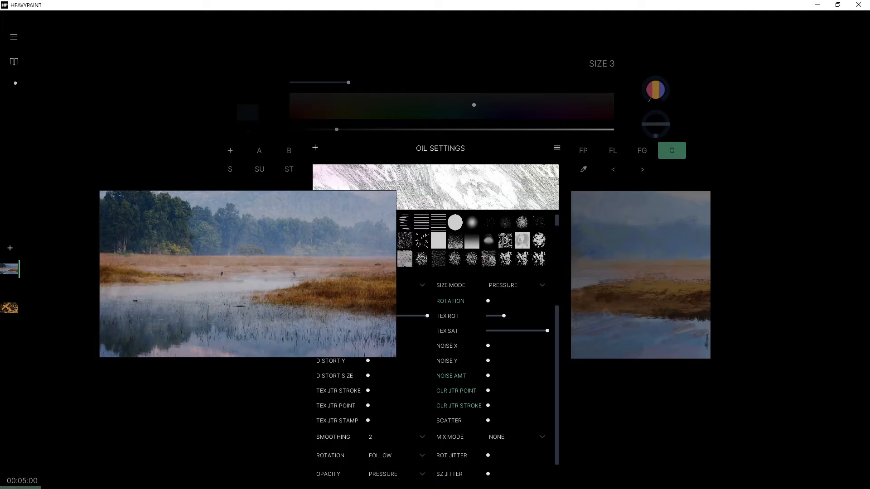
{"action": "left_click", "coordinate": [524, 241]}
{"action": "left_click", "coordinate": [699, 293]}
Paint short dark vertical reeds in the water at the painting's lower-right corner, undoing unwanted strokes.
{"action": "mouse_move", "coordinate": [659, 329]}
{"action": "left_mouse_down"}
{"action": "mouse_move", "coordinate": [654, 357]}
{"action": "mouse_move", "coordinate": [670, 329]}
{"action": "mouse_move", "coordinate": [662, 355]}
{"action": "left_mouse_up"}
{"action": "key", "text": "ctrl+z"}
{"action": "key", "text": "ctrl+z"}
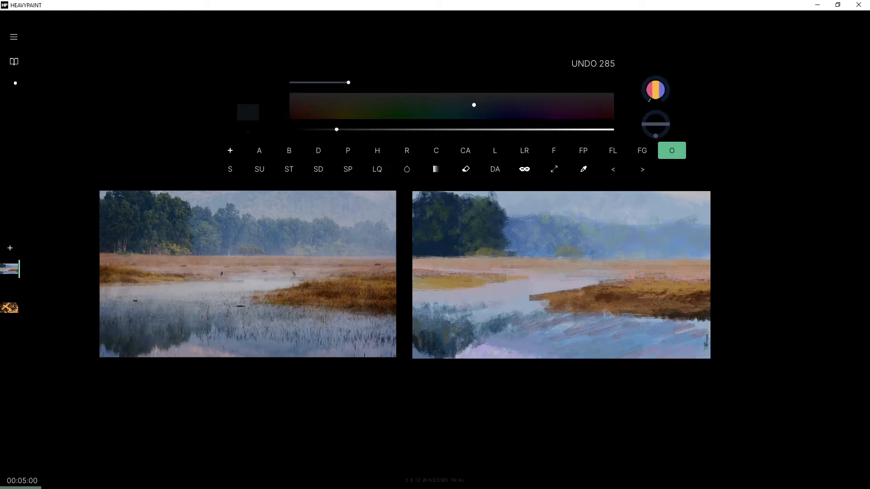
{"action": "left_click_drag", "start_coordinate": [696, 350], "coordinate": [699, 340]}
Sample and lighten a blue-violet from the water, set the brush size to 8, and try strokes around the reeds.
{"action": "right_click", "coordinate": [677, 339]}
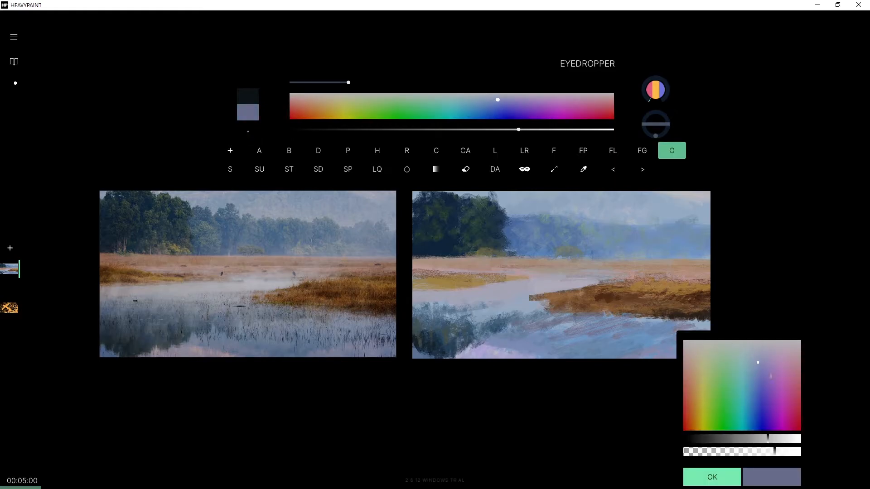
{"action": "left_click", "coordinate": [783, 441]}
{"action": "left_click", "coordinate": [618, 390]}
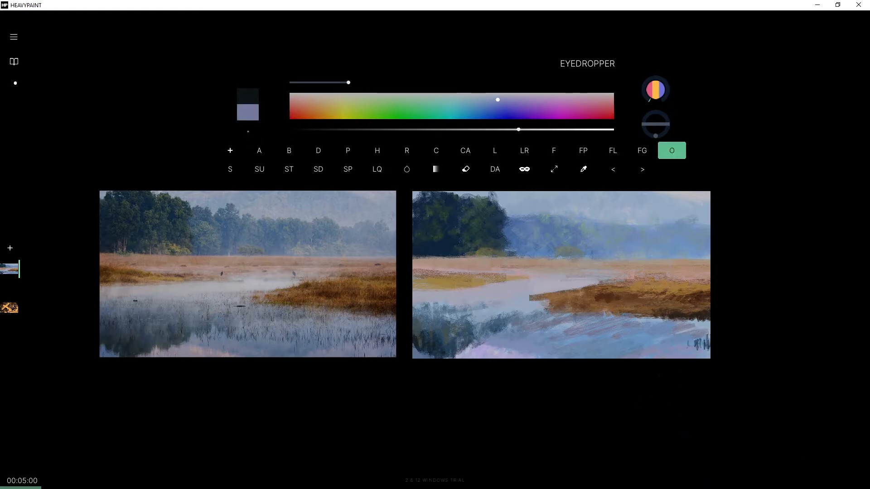
{"action": "left_click_drag", "start_coordinate": [366, 83], "coordinate": [397, 82]}
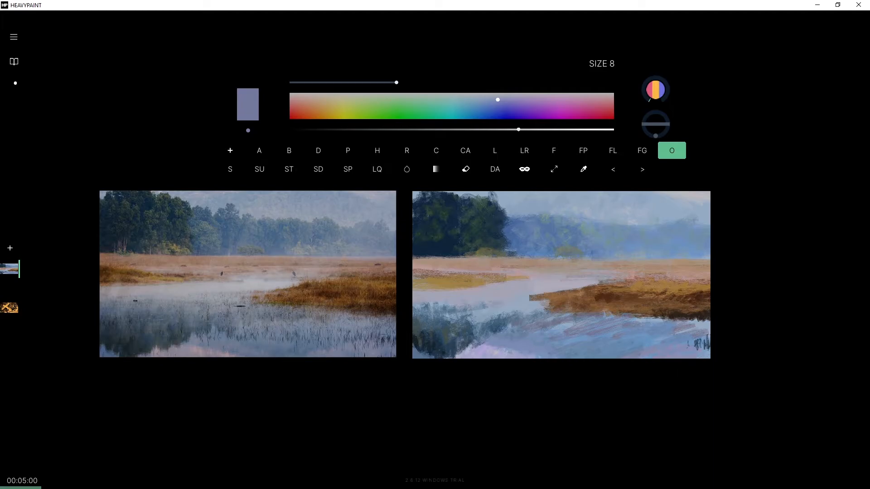
{"action": "left_click_drag", "start_coordinate": [520, 132], "coordinate": [556, 130]}
{"action": "left_click_drag", "start_coordinate": [662, 357], "coordinate": [698, 353]}
{"action": "key", "text": "ctrl+z"}
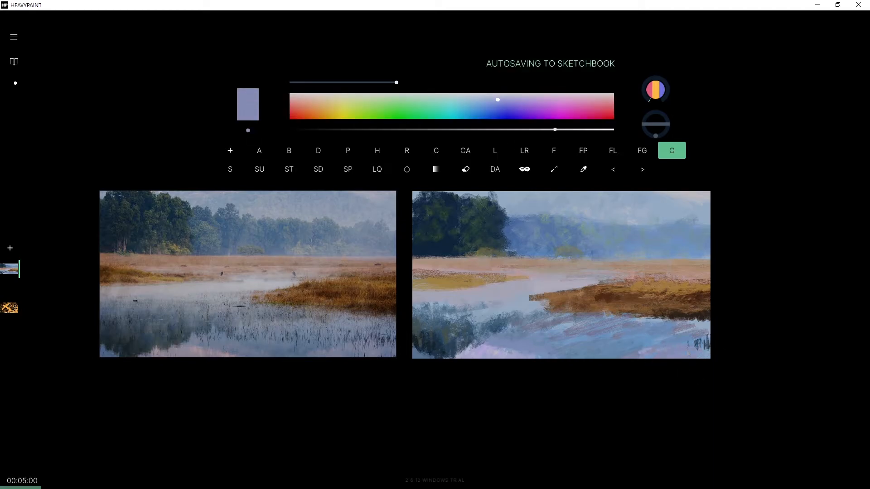
Darken the blue-violet slightly, enlarge the brush, and retouch the water around the reeds in the lower-right corner.
{"action": "mouse_move", "coordinate": [558, 130]}
{"action": "left_mouse_down"}
{"action": "mouse_move", "coordinate": [582, 132]}
{"action": "mouse_move", "coordinate": [548, 130]}
{"action": "left_mouse_up"}
{"action": "left_click_drag", "start_coordinate": [395, 83], "coordinate": [416, 83]}
{"action": "key", "text": "ctrl+z"}
{"action": "key", "text": "ctrl+z"}
{"action": "key", "text": "ctrl+z"}
{"action": "key", "text": "ctrl+z"}
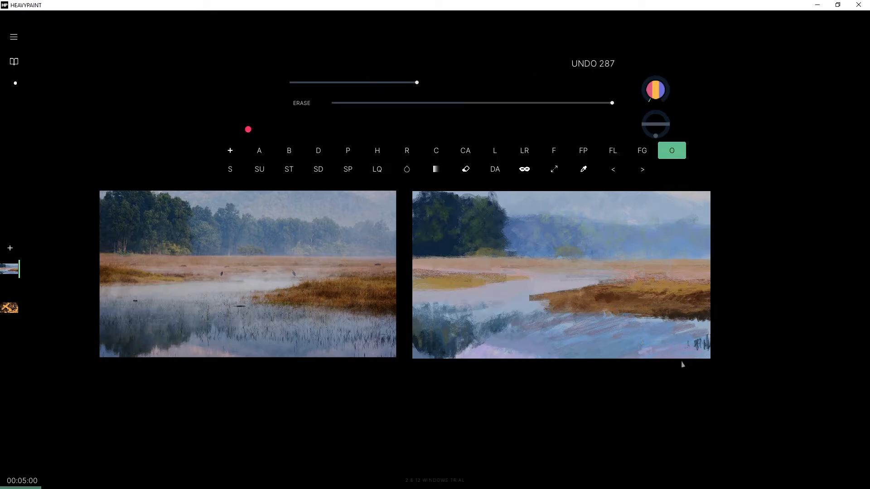
{"action": "key", "text": "ctrl+z"}
{"action": "key", "text": "ctrl+z"}
{"action": "key", "text": "ctrl+z"}
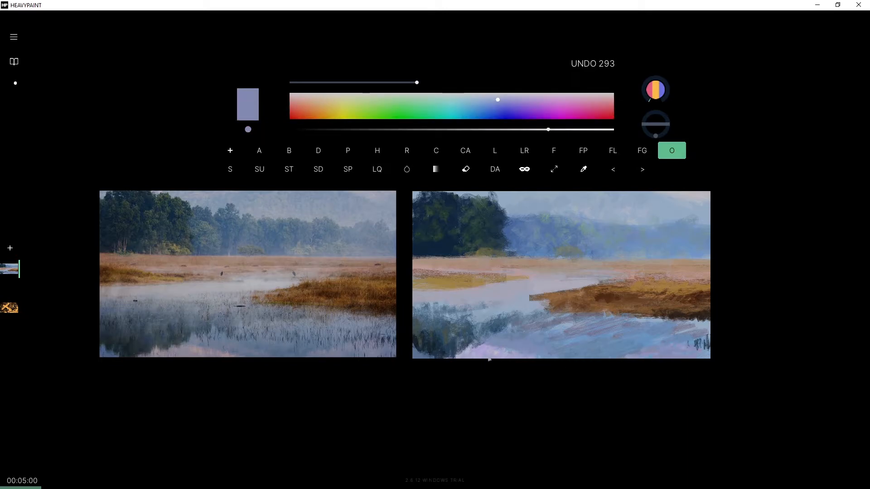
Sample the muted violet and grey-blue from the water and blend small strokes along the painting's lower edge.
{"action": "key", "text": "i"}
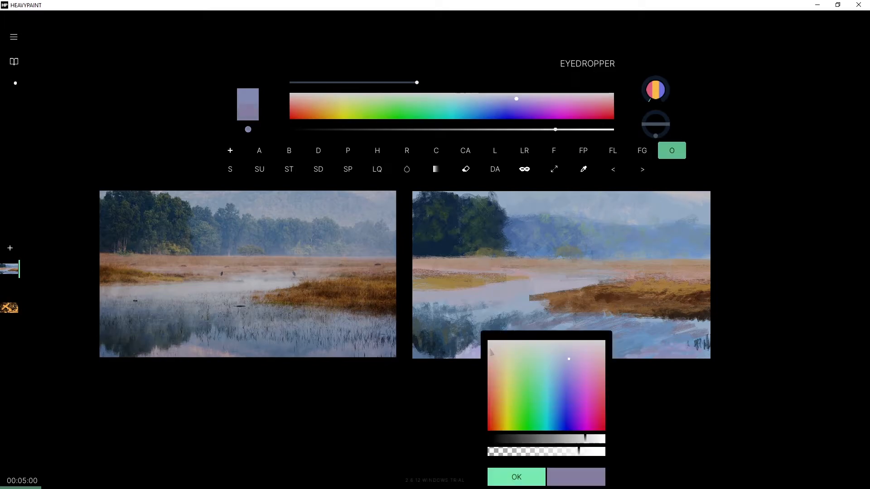
{"action": "left_click", "coordinate": [518, 358]}
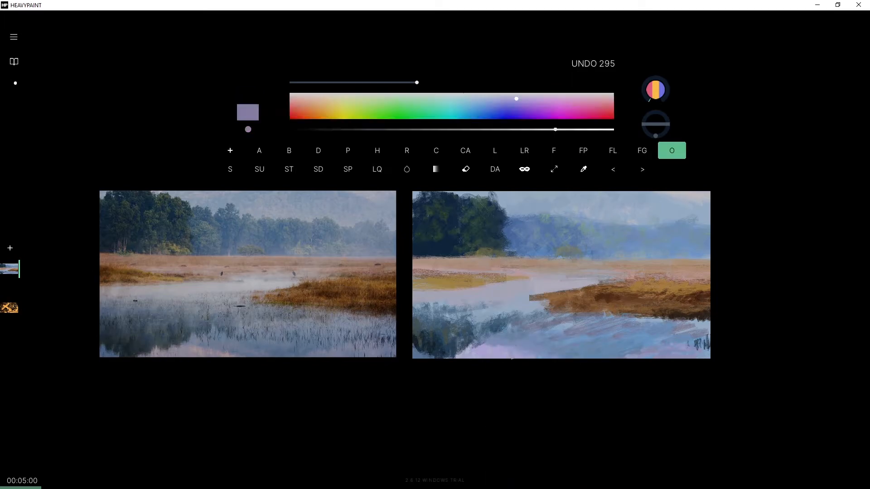
{"action": "key", "text": "i"}
{"action": "left_click", "coordinate": [499, 337]}
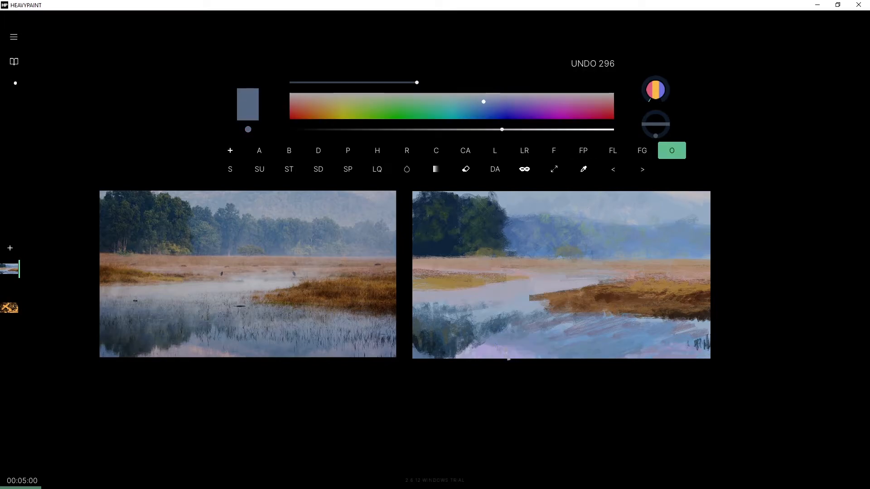
{"action": "key", "text": "x"}
{"action": "key", "text": "x"}
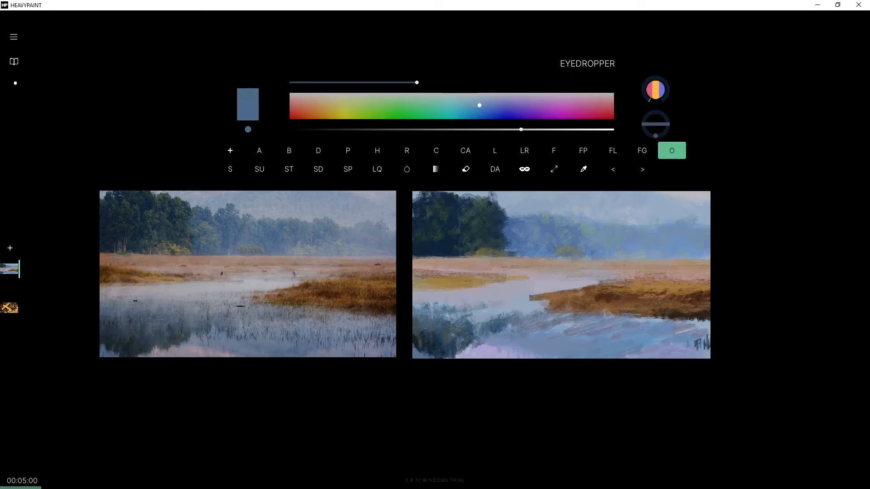
Sample a dark slate blue from the reeds, reduce the brush size to 3, and paint thin vertical stalks beside them.
{"action": "key", "text": "e"}
{"action": "key", "text": "e"}
{"action": "right_click", "coordinate": [703, 341]}
{"action": "left_click_drag", "start_coordinate": [688, 342], "coordinate": [696, 345]}
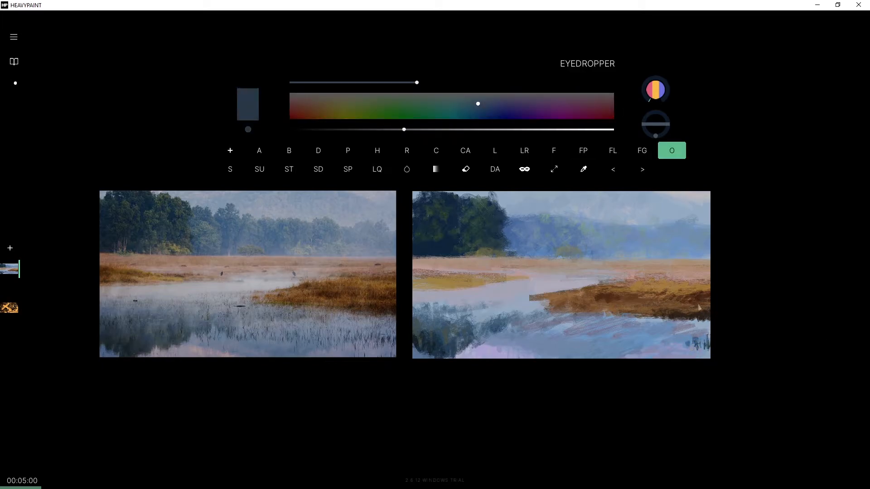
{"action": "left_click_drag", "start_coordinate": [451, 92], "coordinate": [376, 95]}
{"action": "left_click_drag", "start_coordinate": [689, 337], "coordinate": [690, 352]}
{"action": "left_click_drag", "start_coordinate": [370, 91], "coordinate": [350, 92]}
{"action": "left_click_drag", "start_coordinate": [687, 335], "coordinate": [688, 349]}
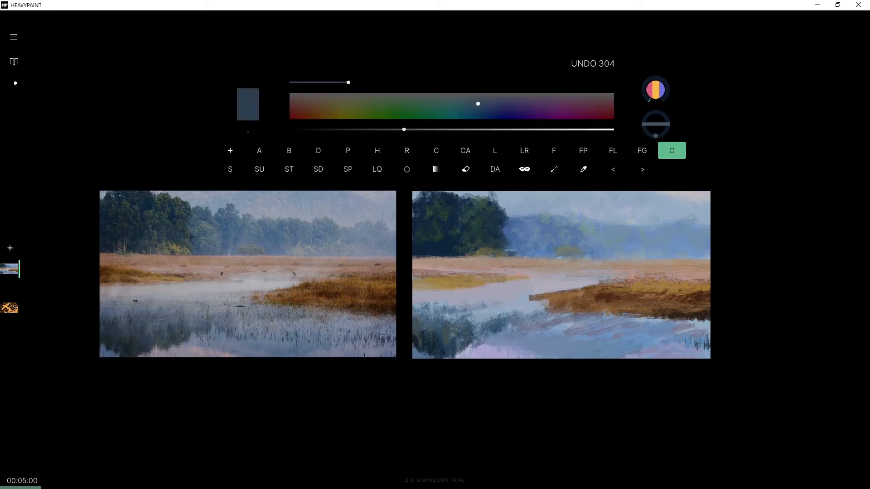
Tidy the reeds in the lower-right corner with the eraser and reduce the brush size to 2.
{"action": "left_click_drag", "start_coordinate": [349, 82], "coordinate": [388, 83]}
{"action": "key", "text": "e"}
{"action": "key", "text": "e"}
{"action": "key", "text": "bracketleft"}
{"action": "key", "text": "bracketleft"}
{"action": "key", "text": "bracketleft"}
{"action": "key", "text": "bracketleft"}
{"action": "key", "text": "bracketleft"}
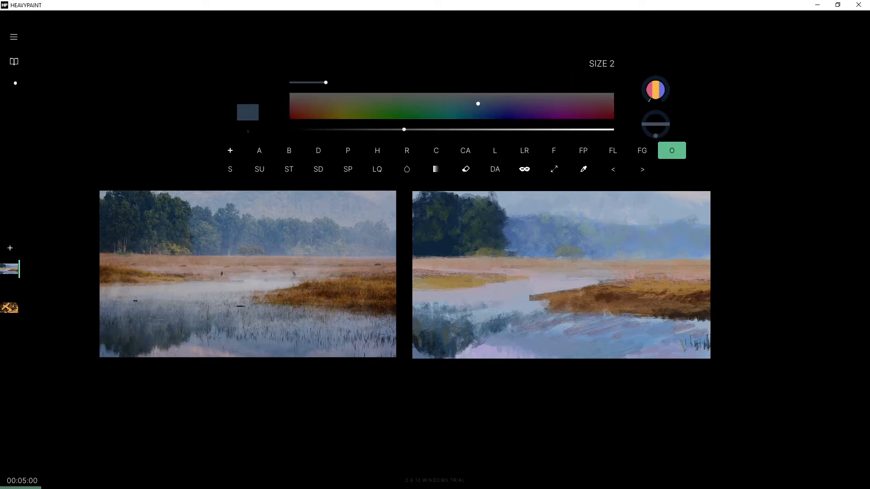
Paint more short dark reeds just left of the lower-right cluster, varying the brush size between strokes.
{"action": "key", "text": "bracketright"}
{"action": "key", "text": "bracketright"}
{"action": "key", "text": "bracketleft"}
{"action": "key", "text": "bracketleft"}
{"action": "key", "text": "bracketleft"}
{"action": "key", "text": "bracketright"}
{"action": "key", "text": "bracketright"}
{"action": "key", "text": "bracketright"}
{"action": "key", "text": "bracketright"}
{"action": "key", "text": "bracketright"}
{"action": "key", "text": "bracketright"}
{"action": "key", "text": "bracketleft"}
{"action": "key", "text": "bracketleft"}
{"action": "key", "text": "bracketleft"}
{"action": "key", "text": "bracketleft"}
{"action": "key", "text": "bracketleft"}
{"action": "key", "text": "bracketleft"}
{"action": "mouse_move", "coordinate": [675, 347]}
{"action": "left_mouse_down"}
{"action": "mouse_move", "coordinate": [674, 336]}
{"action": "mouse_move", "coordinate": [641, 334]}
{"action": "left_mouse_up"}
Extend the reed row farther left across the water with small dark strokes, alternating between brush sizes 2 and 3.
{"action": "key", "text": "bracketright"}
{"action": "key", "text": "bracketright"}
{"action": "key", "text": "bracketleft"}
{"action": "key", "text": "bracketleft"}
{"action": "key", "text": "bracketright"}
{"action": "key", "text": "bracketright"}
{"action": "key", "text": "bracketright"}
{"action": "key", "text": "bracketleft"}
{"action": "key", "text": "bracketleft"}
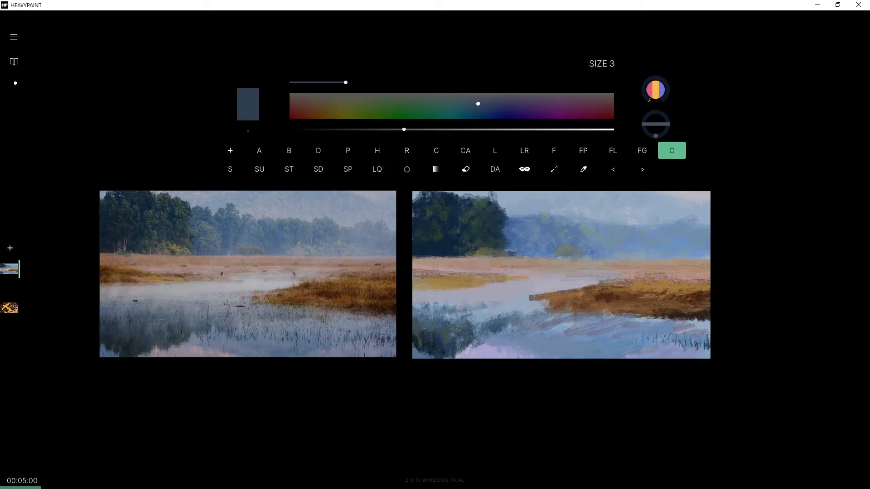
{"action": "key", "text": "bracketleft"}
{"action": "key", "text": "bracketright"}
{"action": "mouse_move", "coordinate": [657, 346]}
{"action": "left_mouse_down"}
{"action": "mouse_move", "coordinate": [653, 330]}
{"action": "mouse_move", "coordinate": [644, 338]}
{"action": "left_mouse_up"}
{"action": "key", "text": "ctrl+z"}
Continue the dark reeds toward the middle of the water at size 2, trimming the strokes with the eraser.
{"action": "key", "text": "e"}
{"action": "key", "text": "e"}
{"action": "mouse_move", "coordinate": [662, 347]}
{"action": "left_mouse_down"}
{"action": "mouse_move", "coordinate": [660, 334]}
{"action": "mouse_move", "coordinate": [635, 345]}
{"action": "mouse_move", "coordinate": [636, 337]}
{"action": "left_mouse_up"}
{"action": "key", "text": "e"}
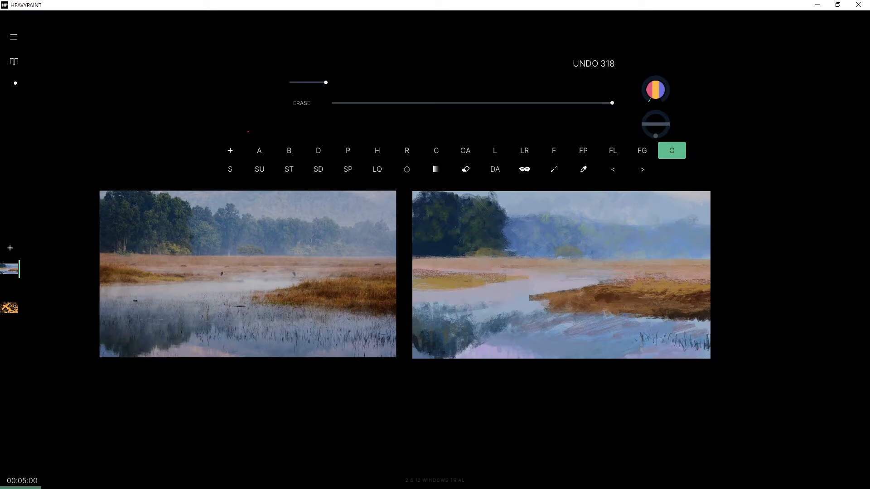
{"action": "key", "text": "ctrl+z"}
{"action": "key", "text": "ctrl+z"}
{"action": "key", "text": "ctrl+z"}
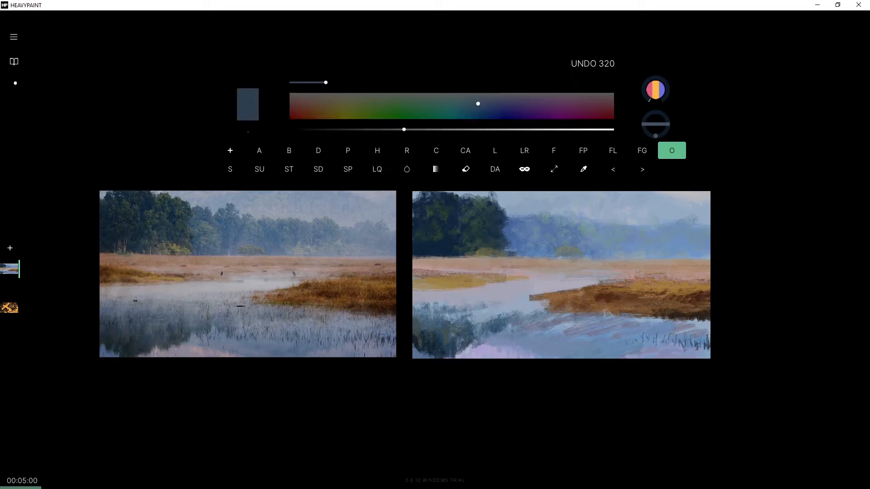
Refine the leftmost reeds with a finer eraser, then add sparse size 2 reeds below the middle of the brown bank.
{"action": "key", "text": "bracketleft"}
{"action": "key", "text": "e"}
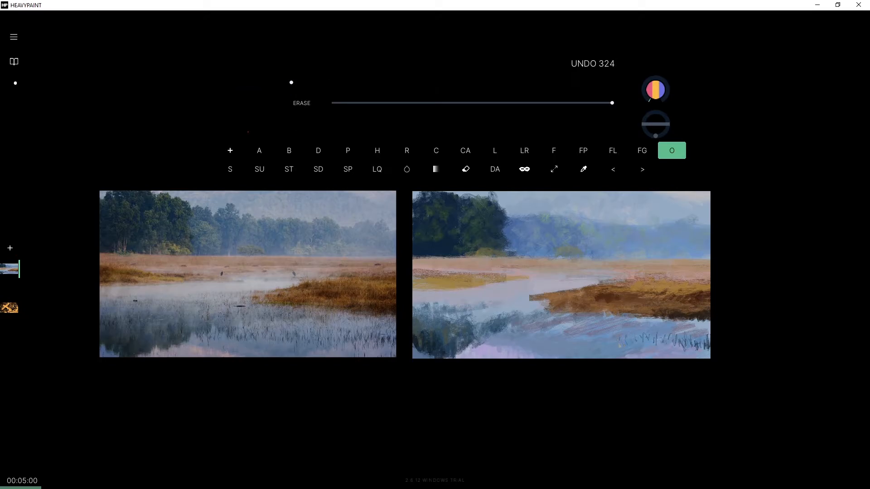
{"action": "key", "text": "e"}
{"action": "key", "text": "bracketright"}
{"action": "key", "text": "bracketright"}
{"action": "key", "text": "ctrl+z"}
{"action": "key", "text": "bracketleft"}
{"action": "key", "text": "ctrl+z"}
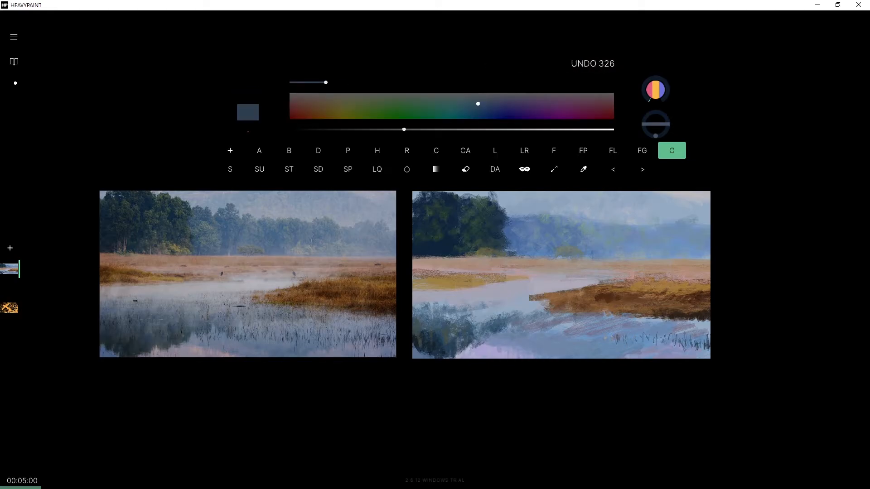
{"action": "key", "text": "ctrl+z"}
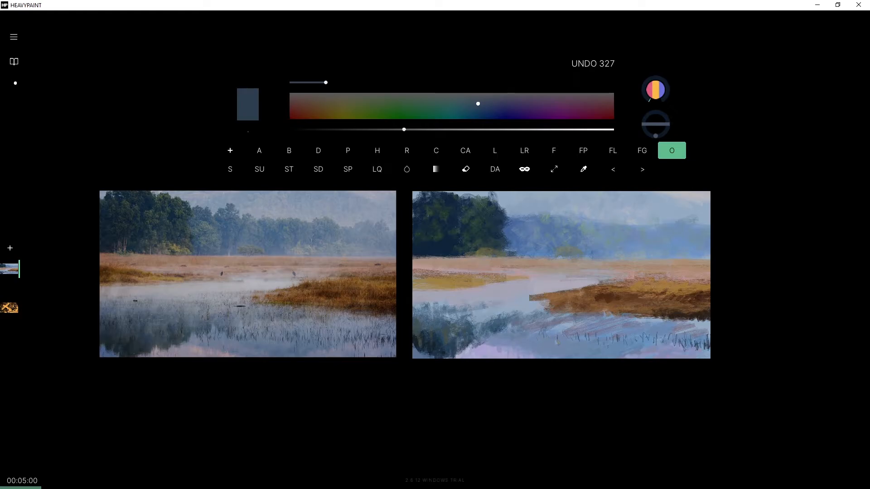
Sample a blue-violet from the water, darken it, set the brush size to 3, and paint faint reeds below the bank.
{"action": "right_click", "coordinate": [544, 336]}
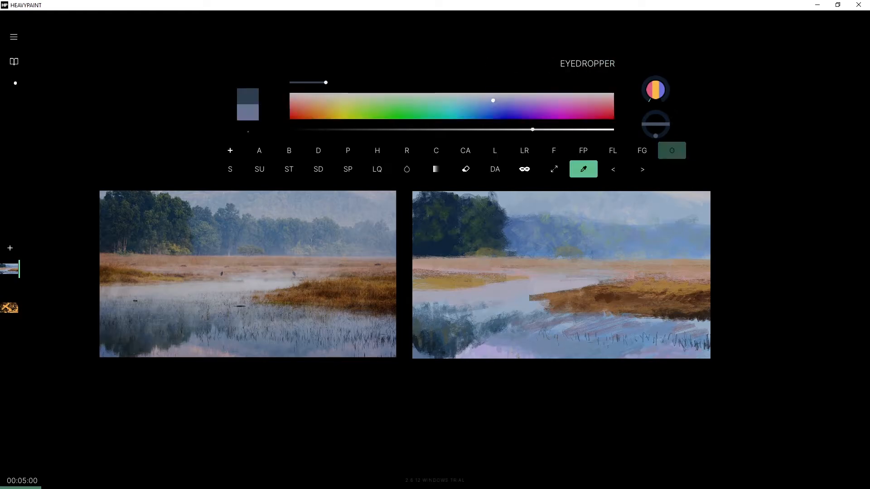
{"action": "left_click_drag", "start_coordinate": [513, 129], "coordinate": [496, 130]}
{"action": "left_click_drag", "start_coordinate": [337, 82], "coordinate": [352, 82]}
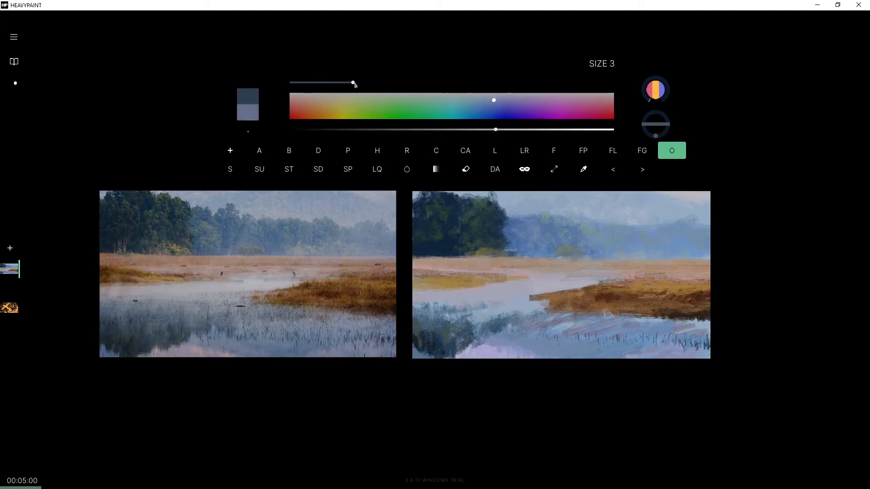
{"action": "left_click_drag", "start_coordinate": [596, 349], "coordinate": [597, 358]}
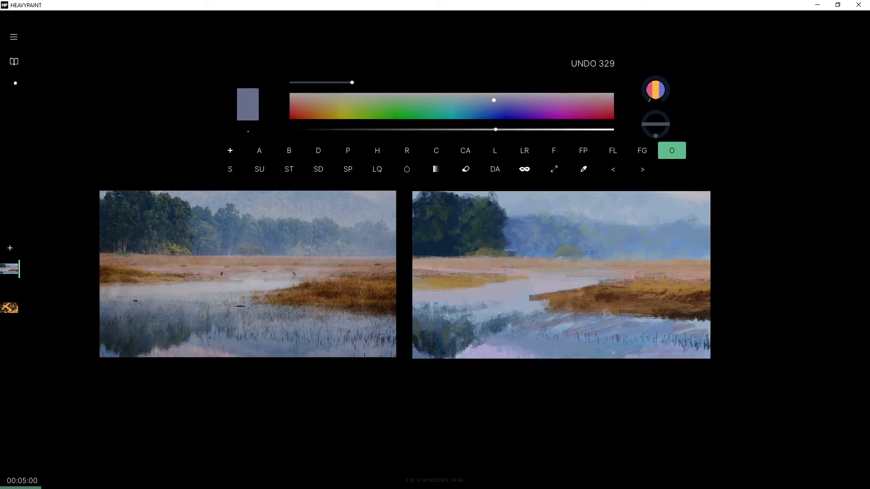
Sample a medium blue from the water beside the reeds and add small strokes along the painting's lower edge.
{"action": "right_click", "coordinate": [667, 327]}
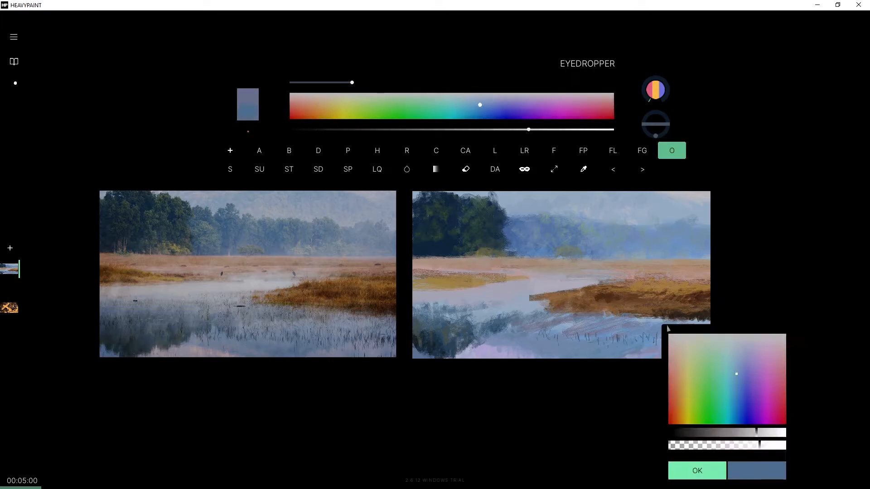
{"action": "left_click", "coordinate": [508, 339]}
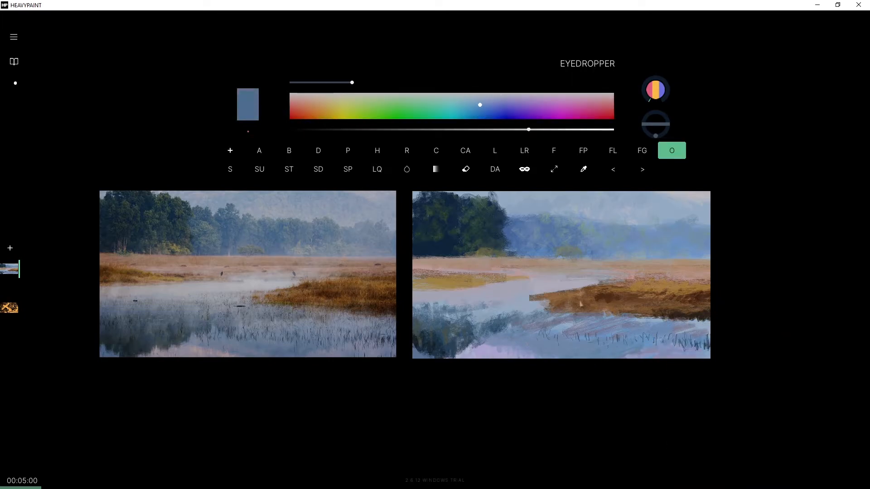
{"action": "right_click", "coordinate": [664, 336]}
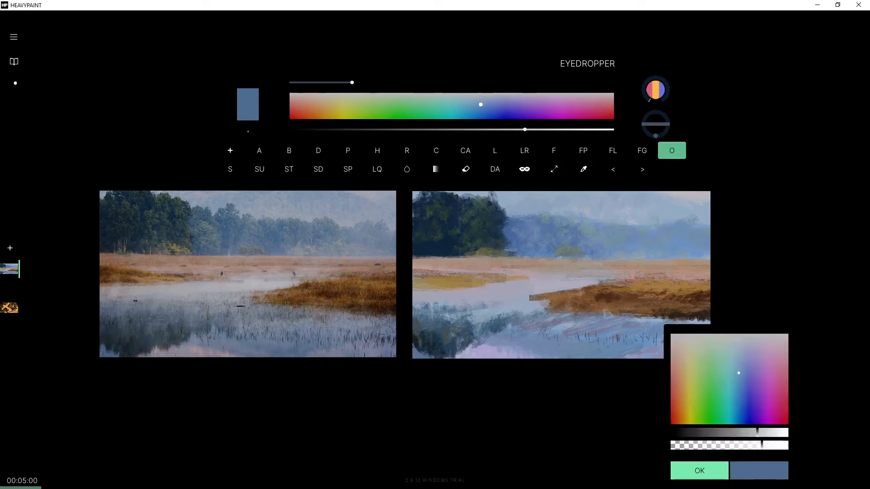
{"action": "left_click", "coordinate": [699, 471]}
{"action": "key", "text": "ctrl+z"}
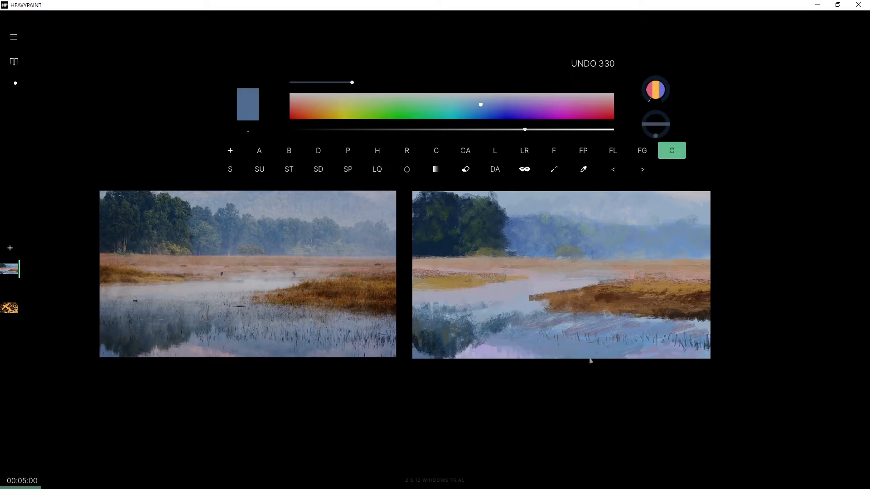
{"action": "left_click_drag", "start_coordinate": [591, 359], "coordinate": [604, 359]}
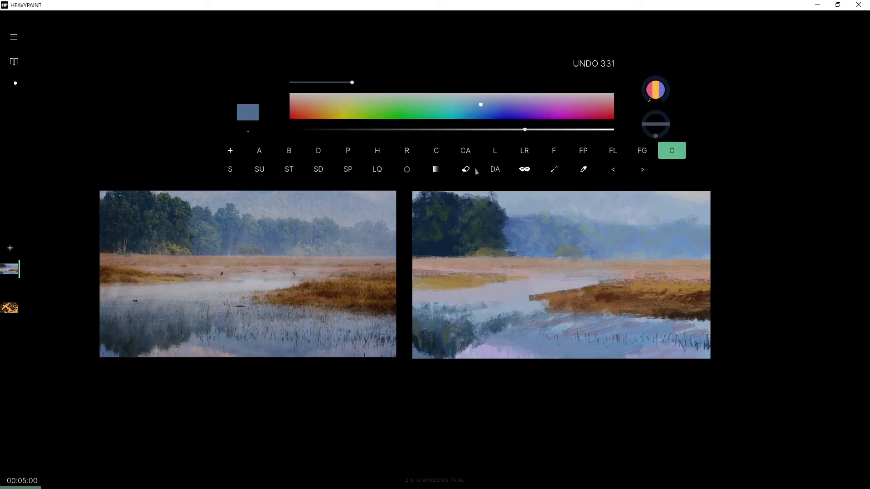
Darken the medium blue, set the brush size to 10, and dab it into the lower water below the reeds.
{"action": "left_click", "coordinate": [508, 129]}
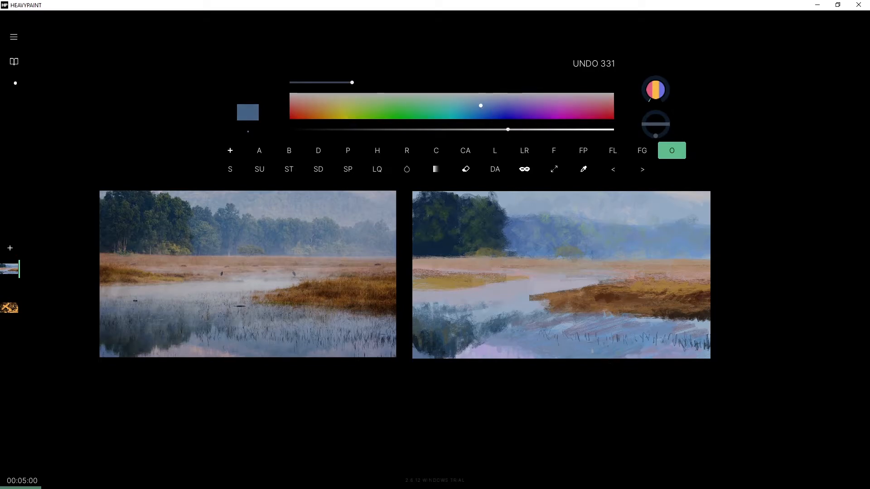
{"action": "left_click_drag", "start_coordinate": [510, 130], "coordinate": [504, 130]}
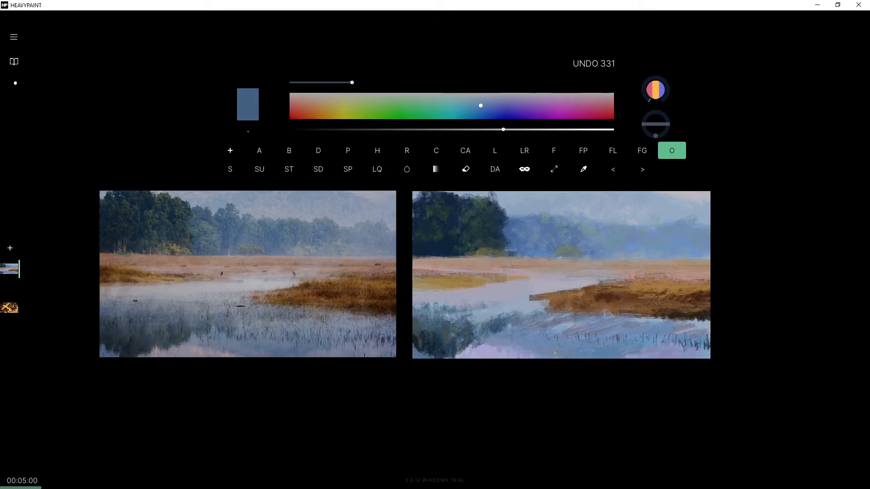
{"action": "left_click_drag", "start_coordinate": [354, 80], "coordinate": [411, 78]}
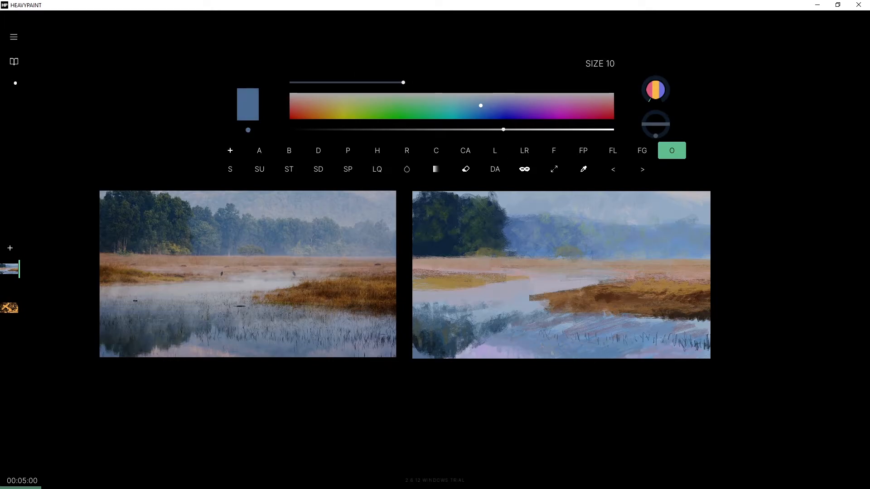
{"action": "mouse_move", "coordinate": [573, 352]}
{"action": "left_mouse_down"}
{"action": "mouse_move", "coordinate": [563, 364]}
{"action": "mouse_move", "coordinate": [573, 359]}
{"action": "left_mouse_up"}
{"action": "mouse_move", "coordinate": [585, 354]}
{"action": "left_mouse_down"}
{"action": "mouse_move", "coordinate": [586, 345]}
{"action": "mouse_move", "coordinate": [574, 355]}
{"action": "left_mouse_up"}
Sample the water color and blend short dabs around the faint reeds in the lower middle of the painting.
{"action": "left_click", "coordinate": [586, 349], "text": "alt"}
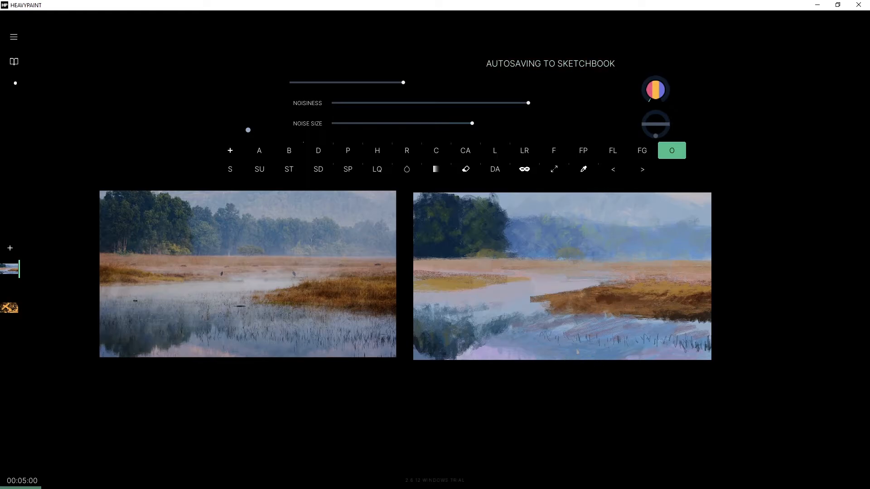
{"action": "left_click_drag", "start_coordinate": [584, 352], "coordinate": [582, 356]}
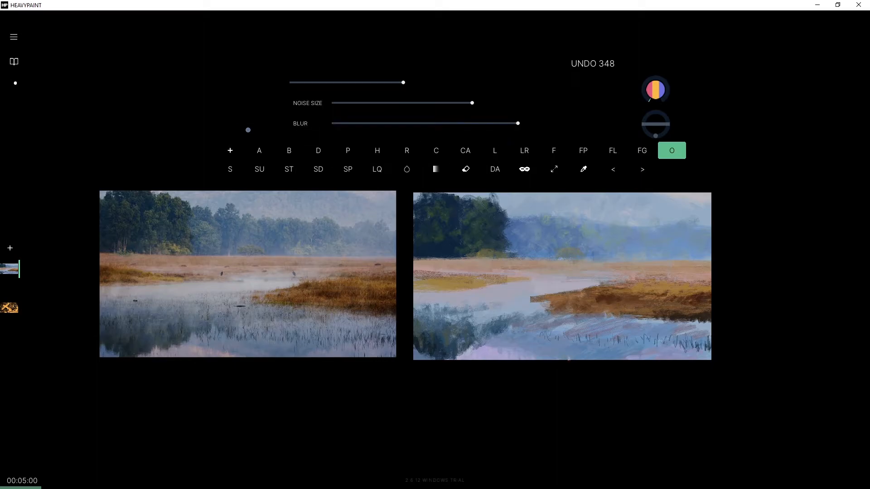
{"action": "left_click", "coordinate": [589, 349]}
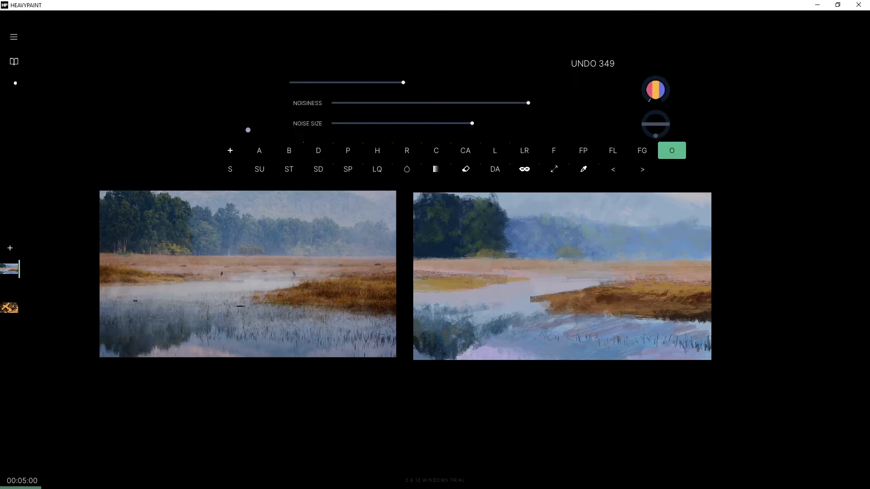
{"action": "left_click", "coordinate": [599, 345]}
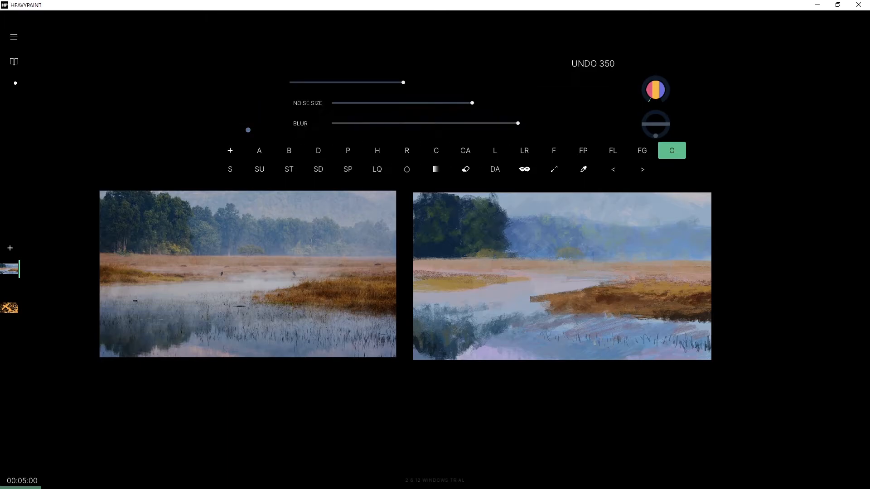
{"action": "left_click", "coordinate": [595, 345]}
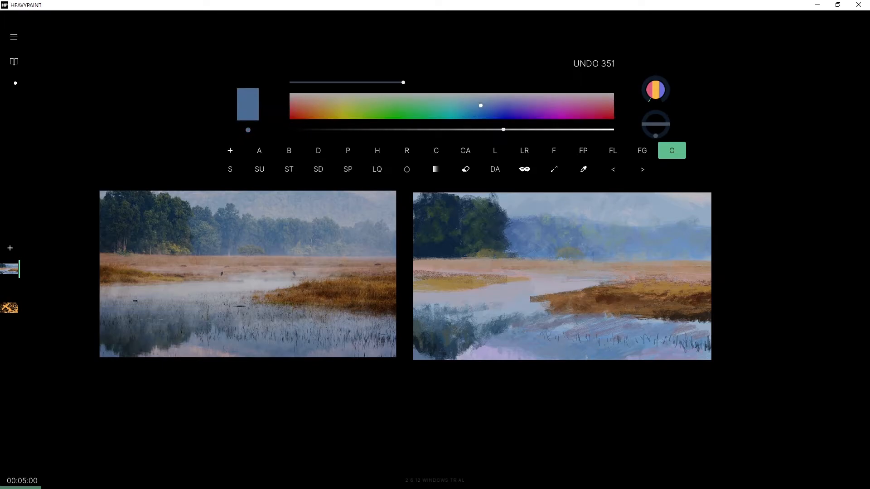
{"action": "left_click", "coordinate": [588, 349]}
Sample slate blue and grey-blue from the water and brush the grey-blue over the water just below the brown bank.
{"action": "left_click", "coordinate": [568, 348], "text": "alt"}
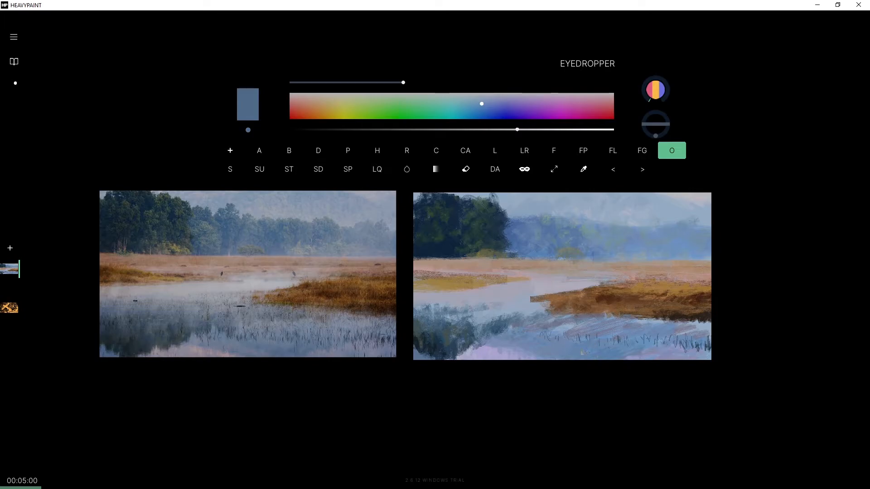
{"action": "left_click", "coordinate": [640, 342], "text": "alt"}
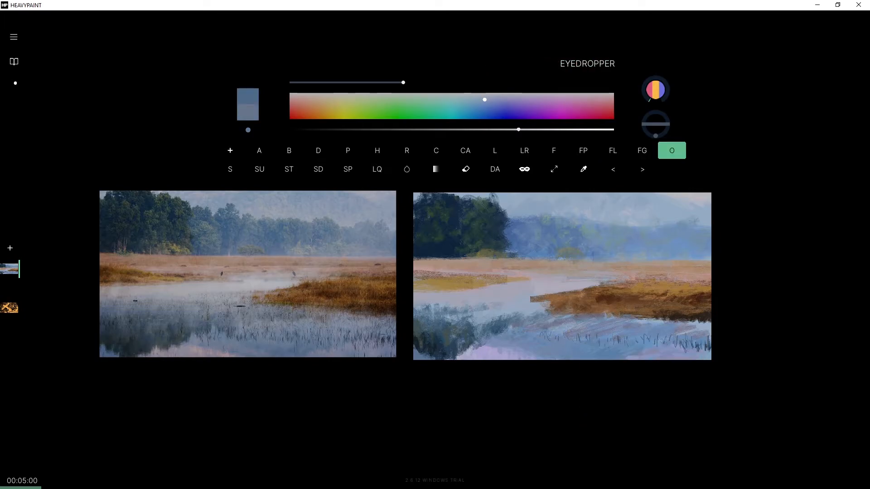
{"action": "key", "text": "ctrl+z"}
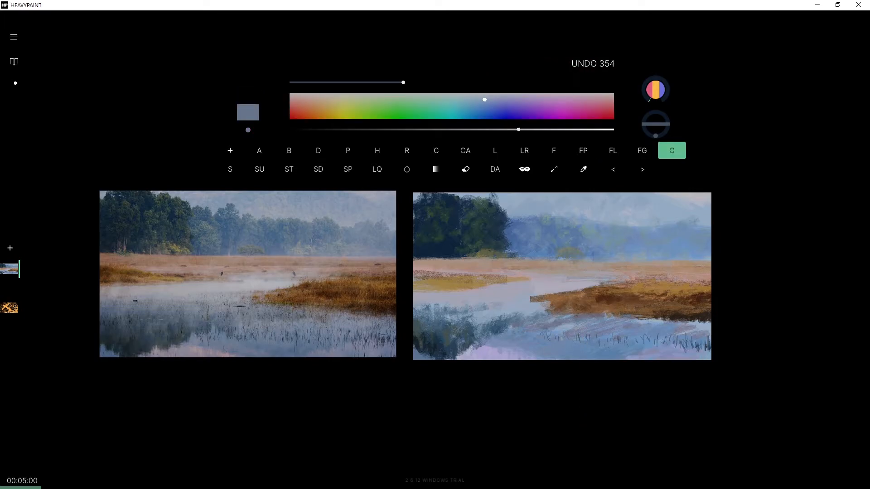
{"action": "mouse_move", "coordinate": [590, 330]}
{"action": "left_mouse_down"}
{"action": "mouse_move", "coordinate": [614, 329]}
{"action": "mouse_move", "coordinate": [573, 331]}
{"action": "left_mouse_up"}
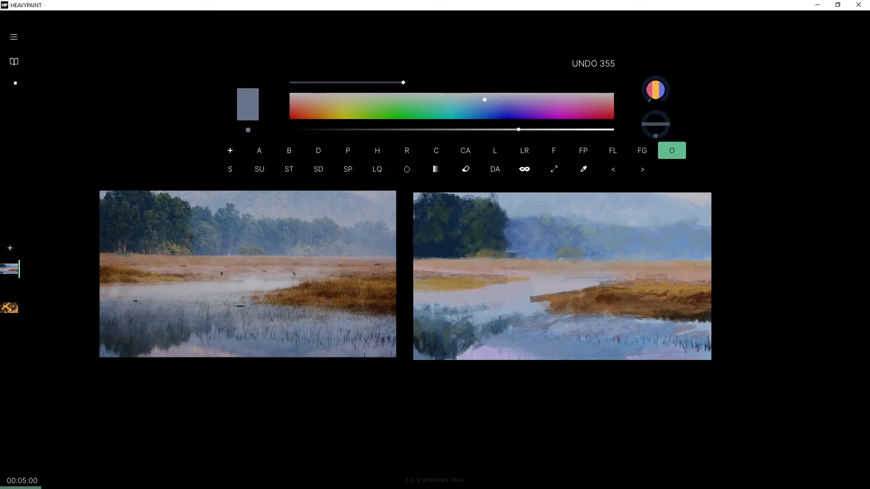
Sample grey-blue from the water and brush short strokes over the water near the lower edge and beside the bank's tip.
{"action": "left_click_drag", "start_coordinate": [638, 339], "coordinate": [644, 336]}
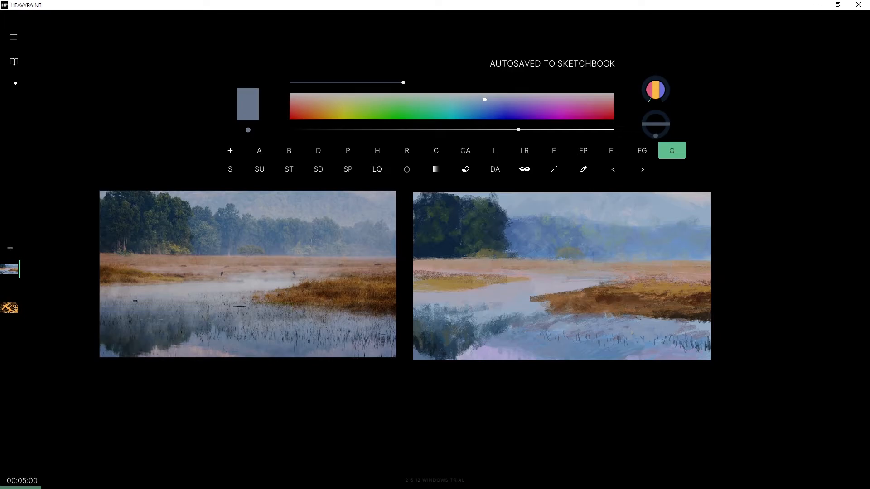
{"action": "left_click", "coordinate": [534, 317], "text": "alt"}
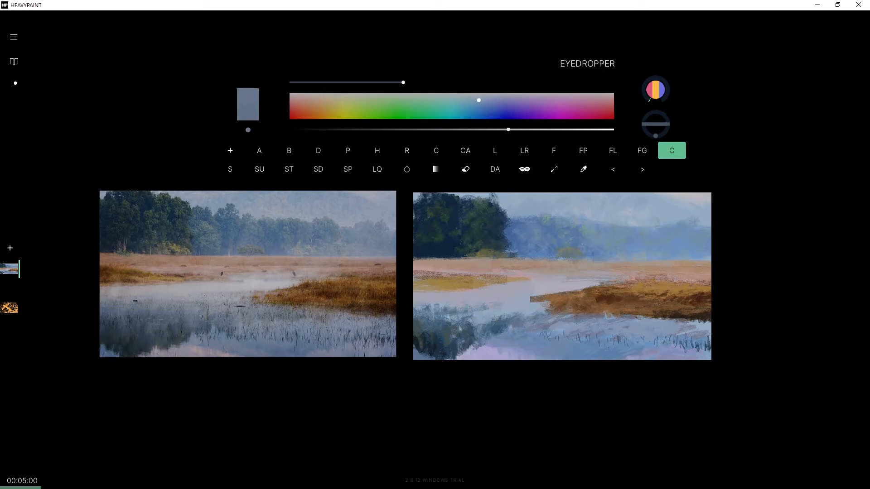
{"action": "left_click", "coordinate": [535, 312], "text": "alt"}
{"action": "left_click_drag", "start_coordinate": [494, 306], "coordinate": [507, 303]}
{"action": "left_click_drag", "start_coordinate": [494, 311], "coordinate": [513, 309]}
{"action": "key", "text": "ctrl+z"}
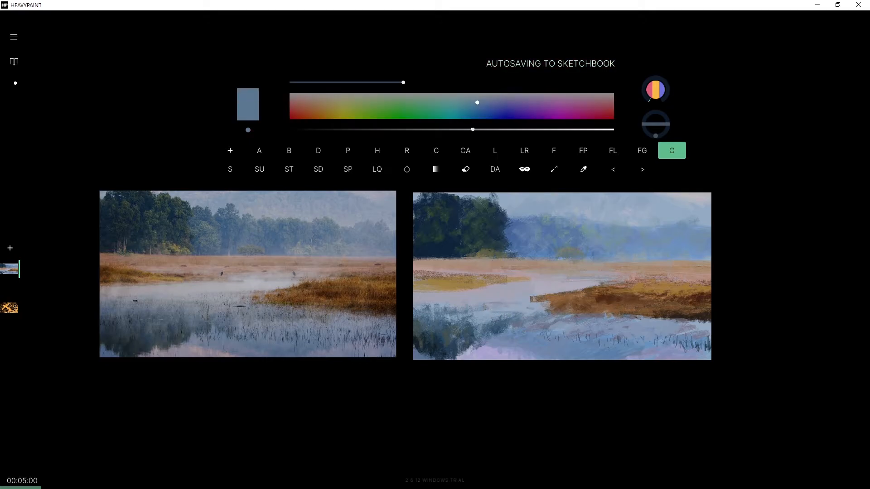
Sample the pale water color and paint a muted mauve-grey over the dark pointed tip of the brown bank to trim its edge.
{"action": "left_click", "coordinate": [525, 297], "text": "alt"}
{"action": "mouse_move", "coordinate": [523, 303]}
{"action": "left_mouse_down"}
{"action": "mouse_move", "coordinate": [485, 303]}
{"action": "mouse_move", "coordinate": [546, 298]}
{"action": "mouse_move", "coordinate": [562, 310]}
{"action": "mouse_move", "coordinate": [576, 301]}
{"action": "mouse_move", "coordinate": [557, 298]}
{"action": "left_mouse_up"}
{"action": "key", "text": "e"}
{"action": "key", "text": "ctrl+z"}
{"action": "key", "text": "ctrl+z"}
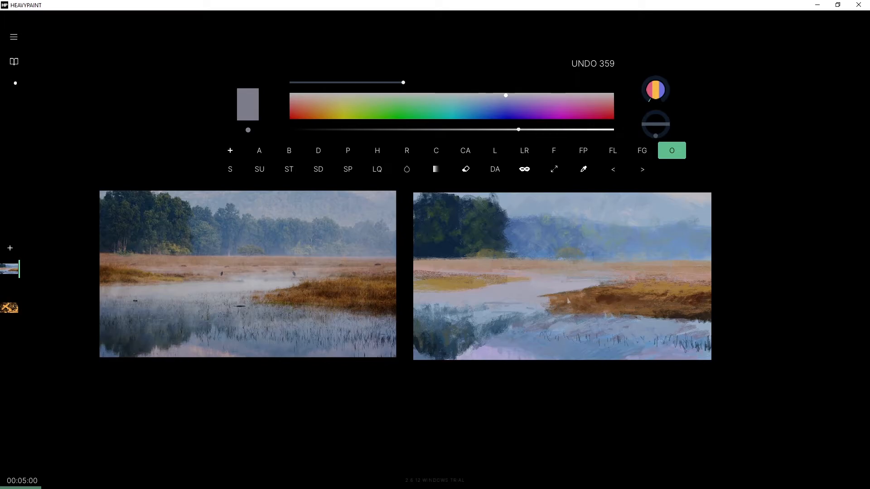
Sample a dark green from the large trees, darken it, and add strokes along the base of the dark tree mass.
{"action": "left_click", "coordinate": [434, 238], "text": "alt"}
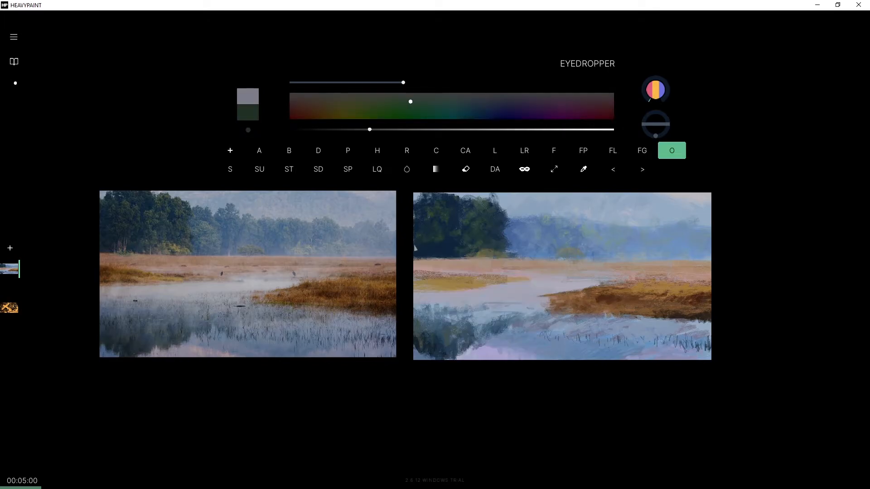
{"action": "key", "text": "ctrl+z"}
{"action": "left_click_drag", "start_coordinate": [370, 130], "coordinate": [352, 130]}
{"action": "left_click_drag", "start_coordinate": [437, 253], "coordinate": [428, 246]}
{"action": "right_click", "coordinate": [422, 251]}
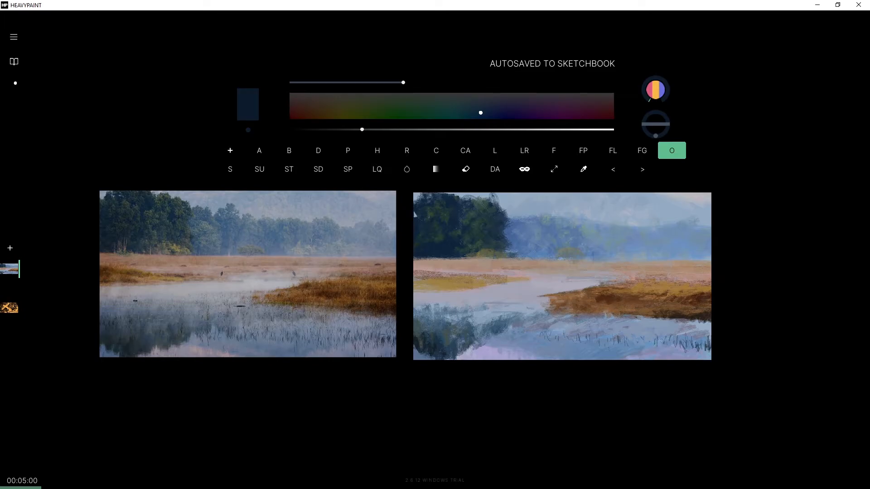
Sample dark teal and navy from the large trees and dab them into the foliage near the painting's outer edge.
{"action": "left_click", "coordinate": [416, 213], "text": "alt"}
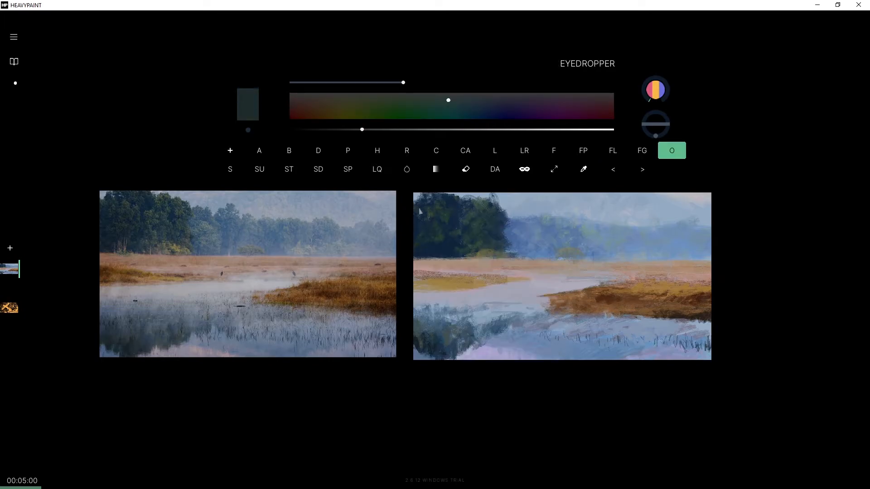
{"action": "key", "text": "ctrl+z"}
{"action": "left_click", "coordinate": [422, 220], "text": "alt"}
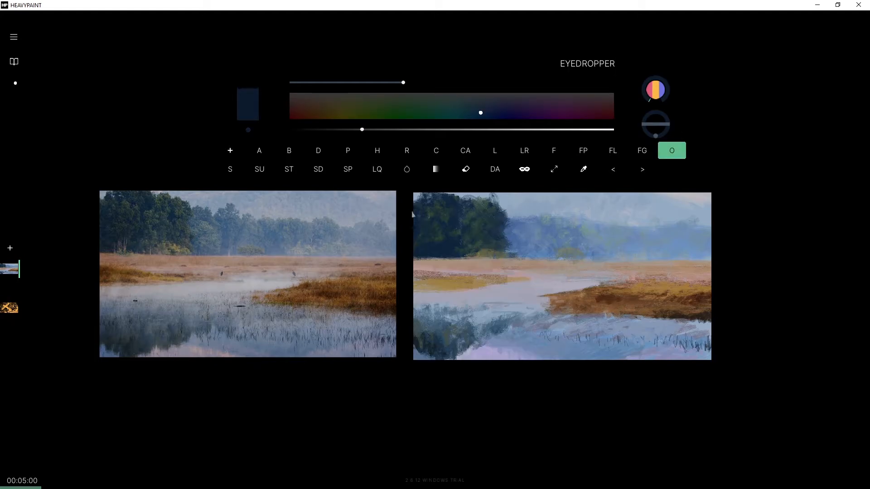
{"action": "left_click", "coordinate": [427, 215], "text": "alt"}
{"action": "left_click", "coordinate": [418, 209], "text": "alt"}
{"action": "left_click", "coordinate": [425, 203], "text": "alt"}
{"action": "key", "text": "ctrl+z"}
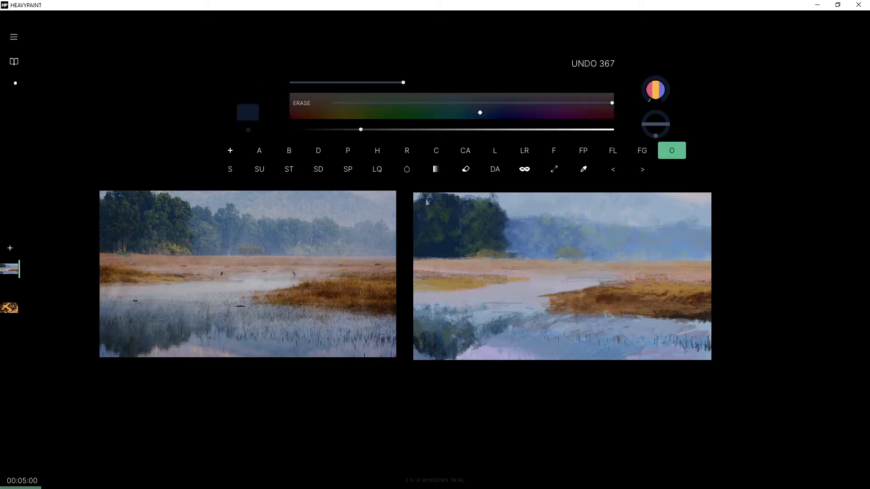
Sample navy, grey-blue, and dark green around the large trees and refine their upper foliage and treetop edge.
{"action": "left_click", "coordinate": [438, 205], "text": "alt"}
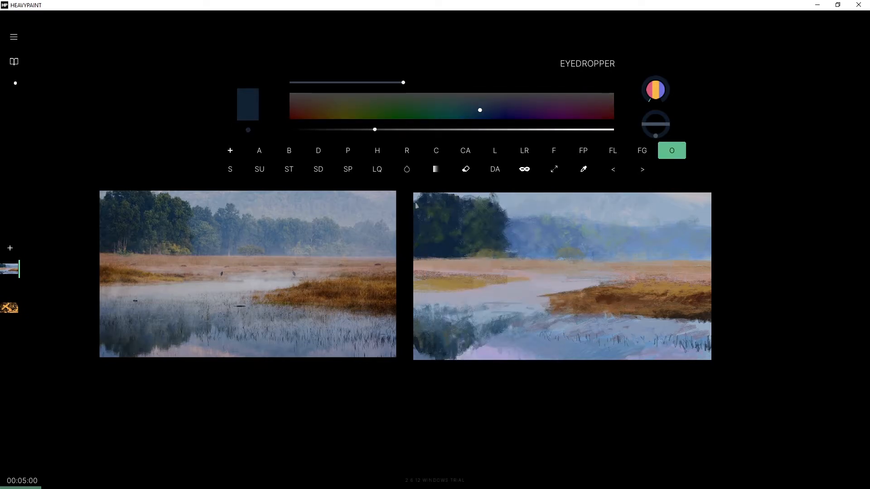
{"action": "key", "text": "ctrl+z"}
{"action": "left_click", "coordinate": [424, 198], "text": "alt"}
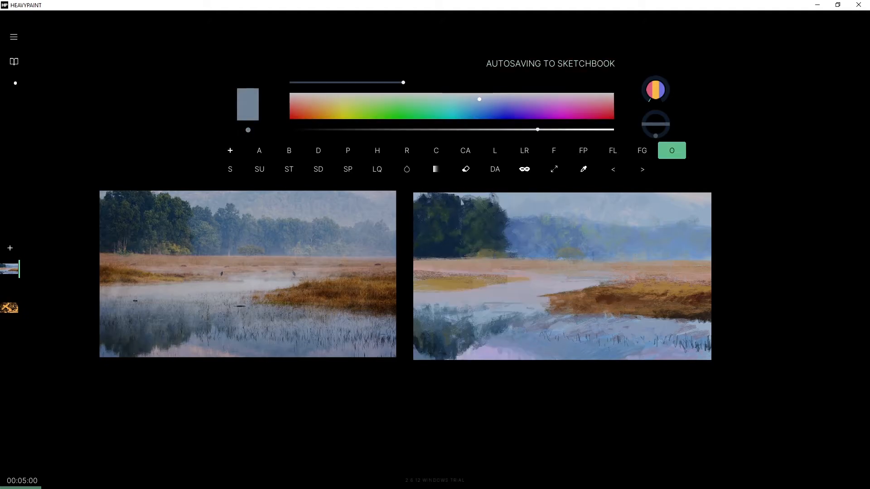
{"action": "left_click", "coordinate": [457, 200], "text": "alt"}
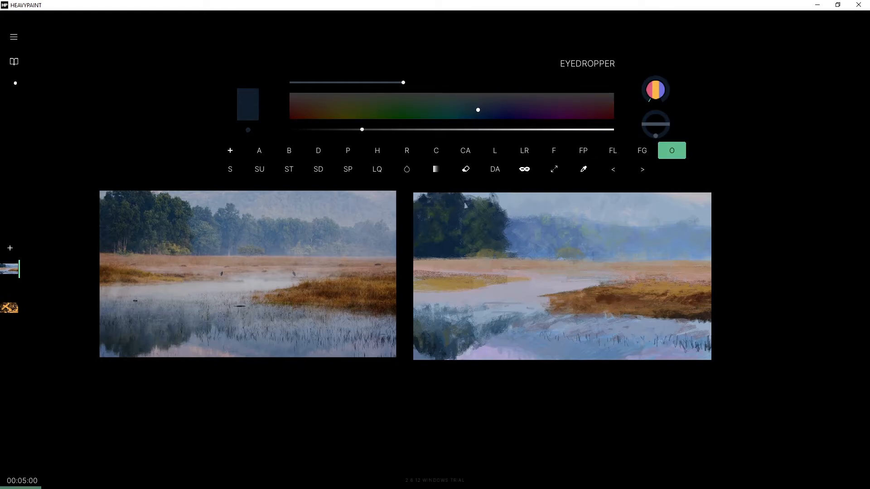
{"action": "key", "text": "alt"}
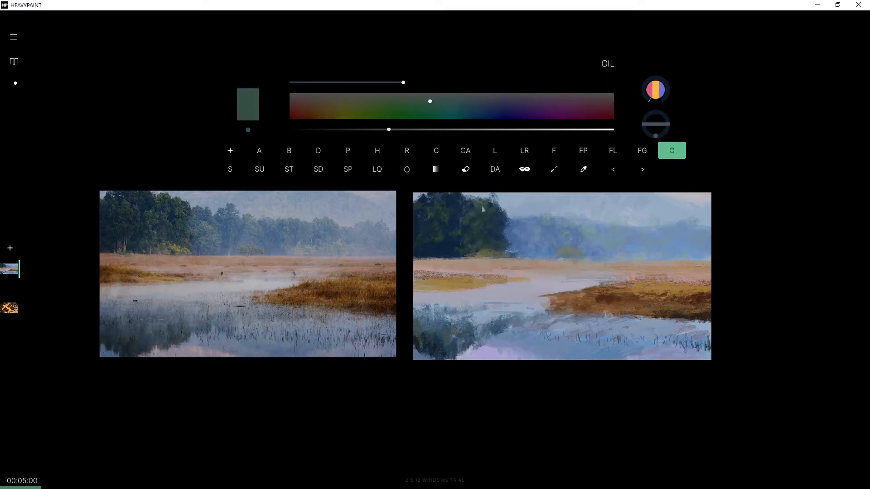
Mix a light mauve-grey and brush it into the sky just beside the tops of the large dark trees.
{"action": "left_click", "coordinate": [522, 199]}
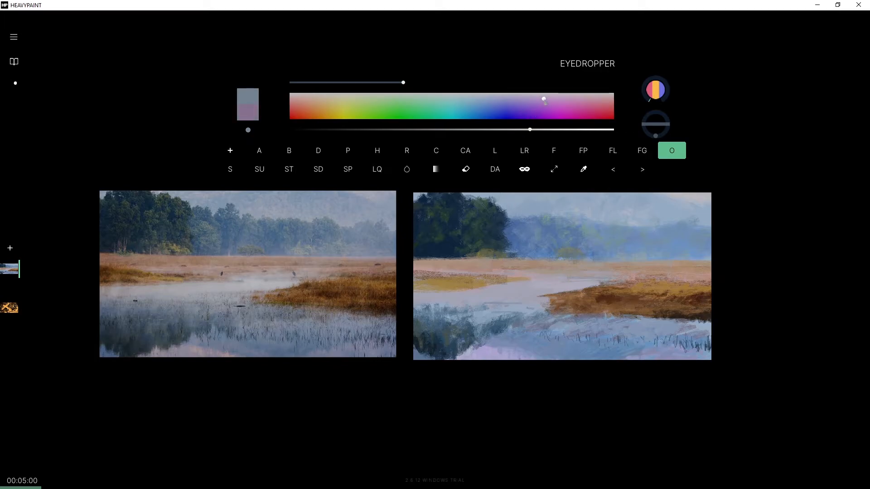
{"action": "left_click_drag", "start_coordinate": [537, 130], "coordinate": [556, 130]}
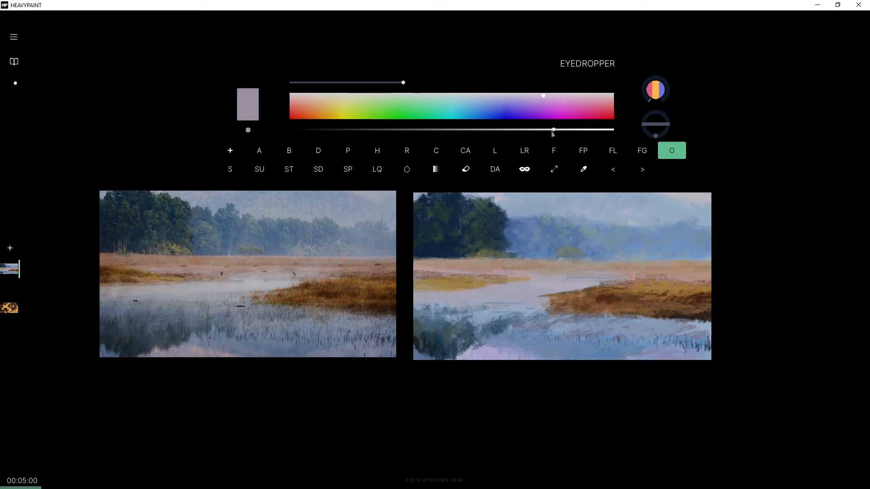
{"action": "key", "text": "ctrl+z"}
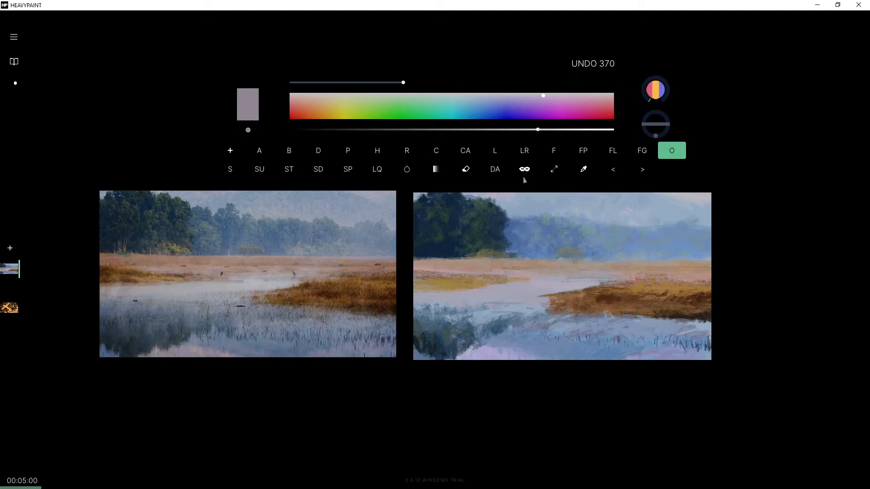
{"action": "key", "text": "ctrl+z"}
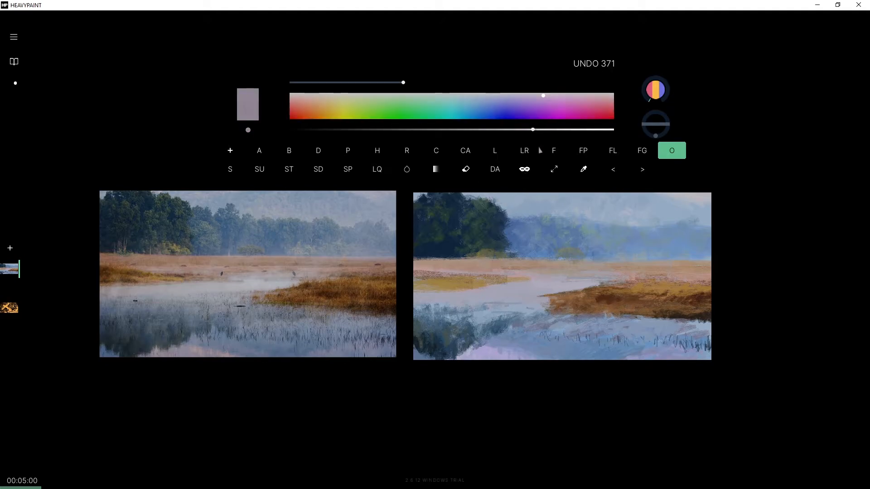
{"action": "key", "text": "ctrl+z"}
{"action": "key", "text": "ctrl+z"}
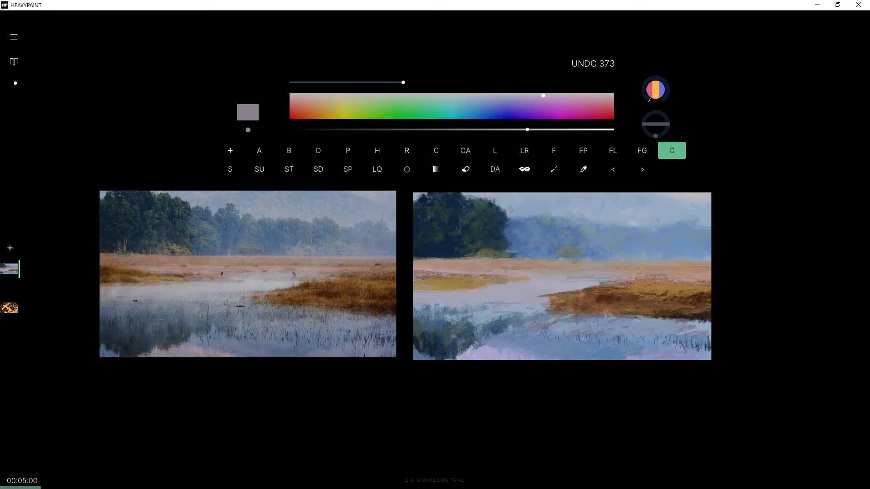
{"action": "left_click_drag", "start_coordinate": [536, 202], "coordinate": [501, 195]}
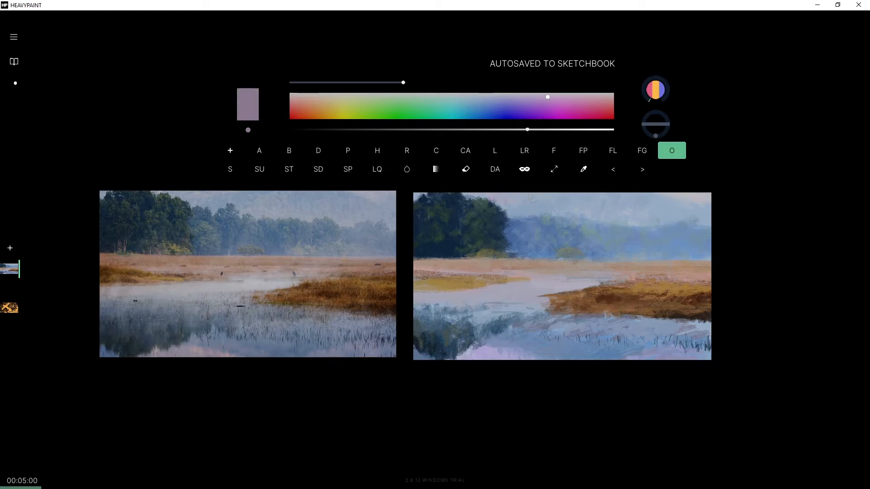
Sample slate blue and medium blue from the distant trees and dab them beside the large dark trees.
{"action": "key", "text": "alt"}
{"action": "right_click", "coordinate": [524, 212]}
{"action": "left_click", "coordinate": [502, 237]}
{"action": "left_click", "coordinate": [517, 223]}
{"action": "right_click", "coordinate": [528, 223]}
{"action": "left_click", "coordinate": [514, 227]}
{"action": "right_click", "coordinate": [516, 232]}
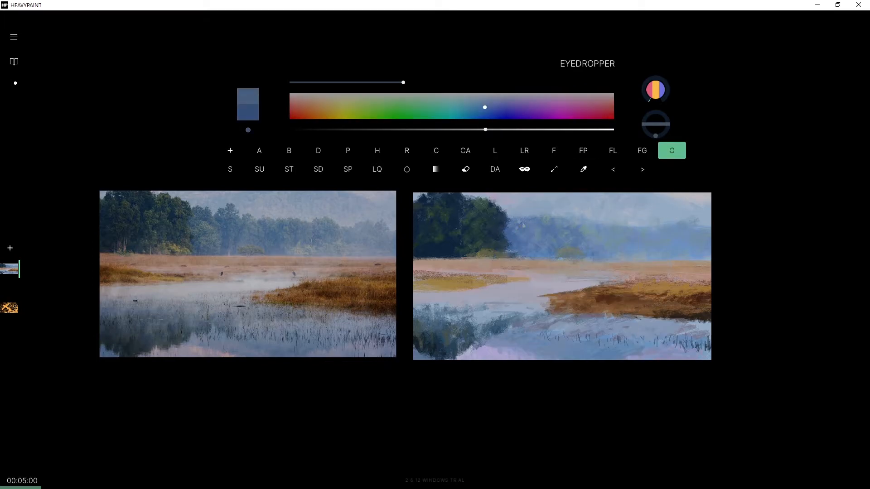
{"action": "key", "text": "ctrl+z"}
{"action": "right_click", "coordinate": [532, 223]}
{"action": "left_click_drag", "start_coordinate": [515, 216], "coordinate": [523, 220]}
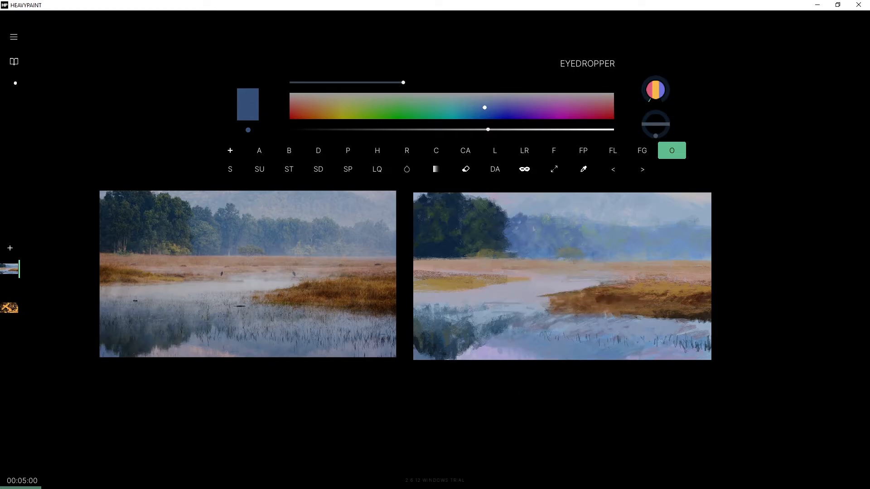
Make the medium blue more saturated and paint rounded distant tree shapes next to the large dark trees.
{"action": "key", "text": "ctrl+z"}
{"action": "left_click_drag", "start_coordinate": [484, 107], "coordinate": [483, 109]}
{"action": "mouse_move", "coordinate": [524, 218]}
{"action": "left_mouse_down"}
{"action": "mouse_move", "coordinate": [538, 217]}
{"action": "mouse_move", "coordinate": [535, 232]}
{"action": "left_mouse_up"}
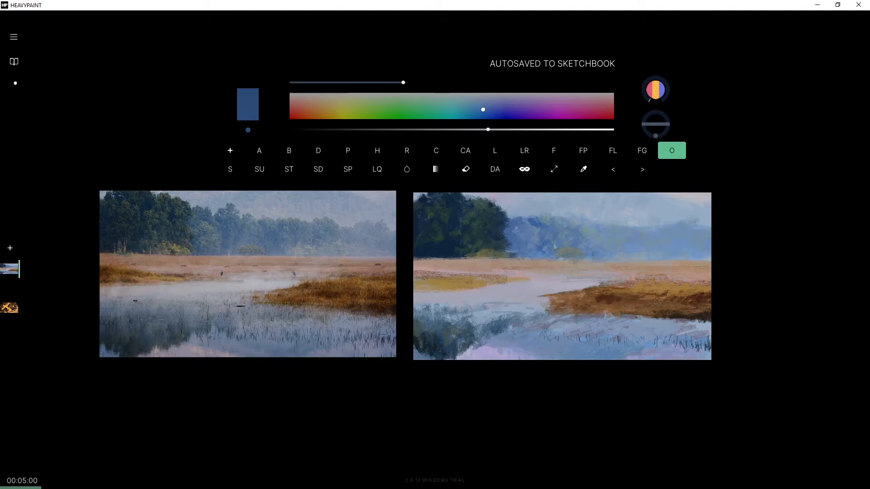
{"action": "key", "text": "ctrl+z"}
{"action": "key", "text": "ctrl+z"}
{"action": "key", "text": "ctrl+z"}
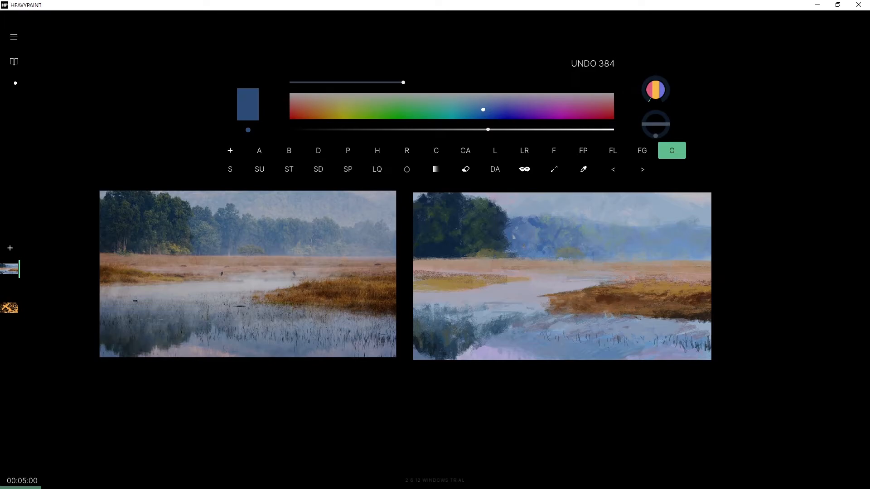
Sample grey-blues from the mist and soften the tops and lower foliage of the nearest distant trees.
{"action": "right_click", "coordinate": [529, 232]}
{"action": "right_click", "coordinate": [546, 219]}
{"action": "right_click", "coordinate": [549, 218]}
{"action": "mouse_move", "coordinate": [507, 233]}
{"action": "left_mouse_down"}
{"action": "mouse_move", "coordinate": [534, 232]}
{"action": "mouse_move", "coordinate": [537, 250]}
{"action": "left_mouse_up"}
{"action": "key", "text": "ctrl+z"}
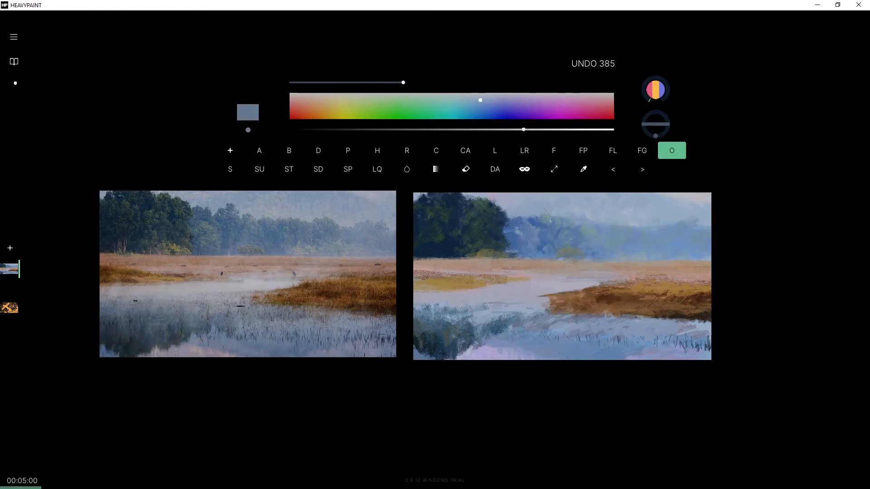
{"action": "right_click", "coordinate": [542, 217]}
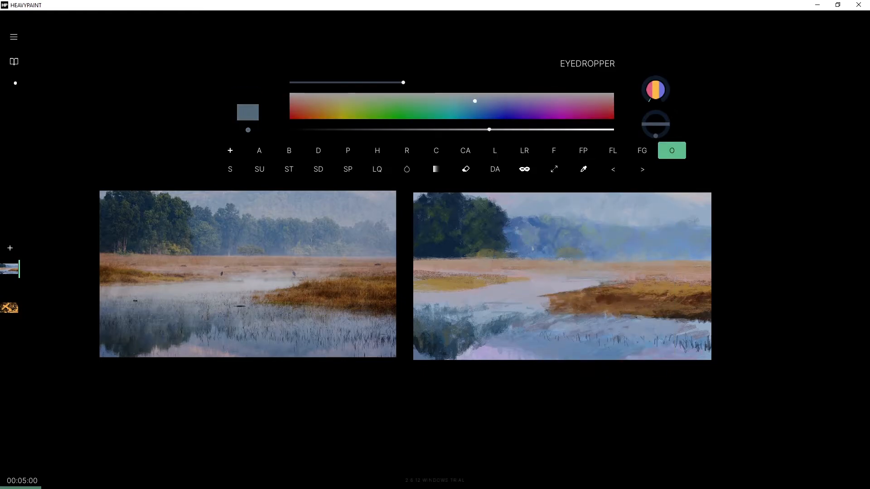
Shift the color to a darker grey-green and dab foliage accents into the blue trees beside the dark tree mass.
{"action": "left_click", "coordinate": [458, 128]}
{"action": "key", "text": "ctrl+z"}
{"action": "mouse_move", "coordinate": [474, 100]}
{"action": "left_mouse_down"}
{"action": "mouse_move", "coordinate": [416, 110]}
{"action": "mouse_move", "coordinate": [406, 95]}
{"action": "mouse_move", "coordinate": [386, 97]}
{"action": "left_mouse_up"}
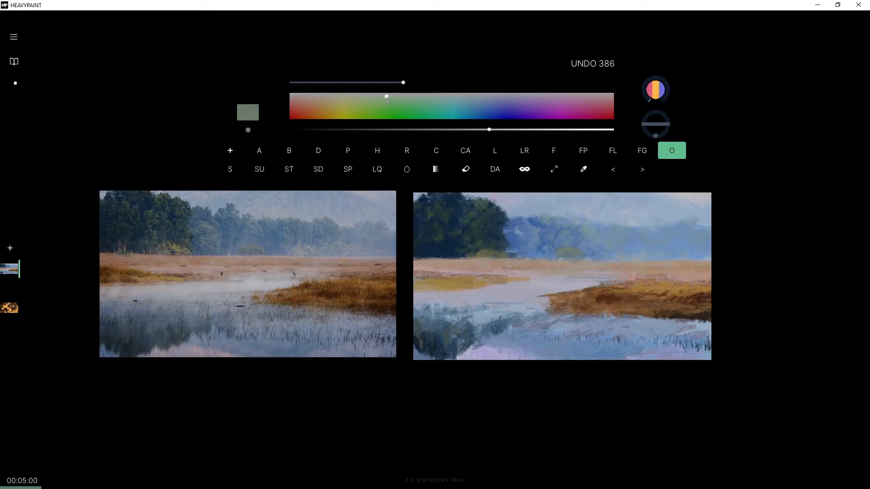
{"action": "left_click_drag", "start_coordinate": [490, 129], "coordinate": [448, 130]}
{"action": "key", "text": "e"}
{"action": "key", "text": "e"}
{"action": "left_click_drag", "start_coordinate": [510, 230], "coordinate": [527, 233]}
{"action": "key", "text": "e"}
{"action": "key", "text": "e"}
{"action": "key", "text": "e"}
{"action": "key", "text": "e"}
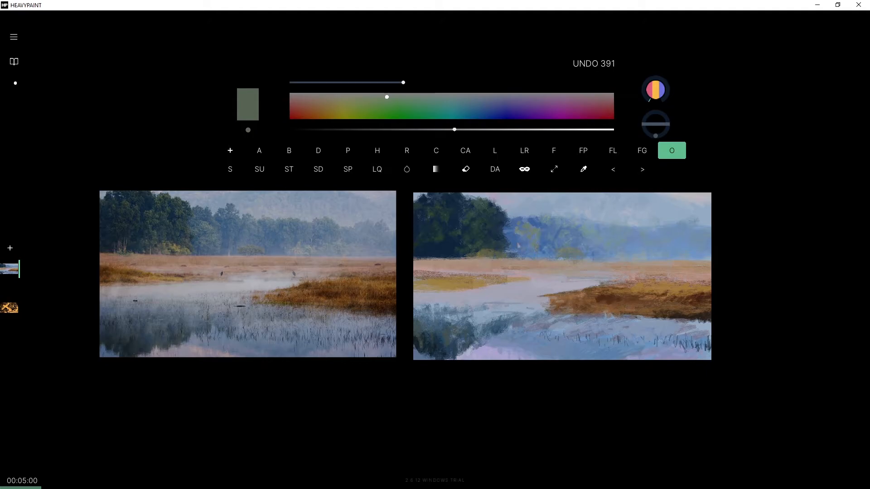
Sample the distant trees' blue and a grey-green, and blend them between the foliage accents and the dark tree mass.
{"action": "right_click", "coordinate": [526, 228]}
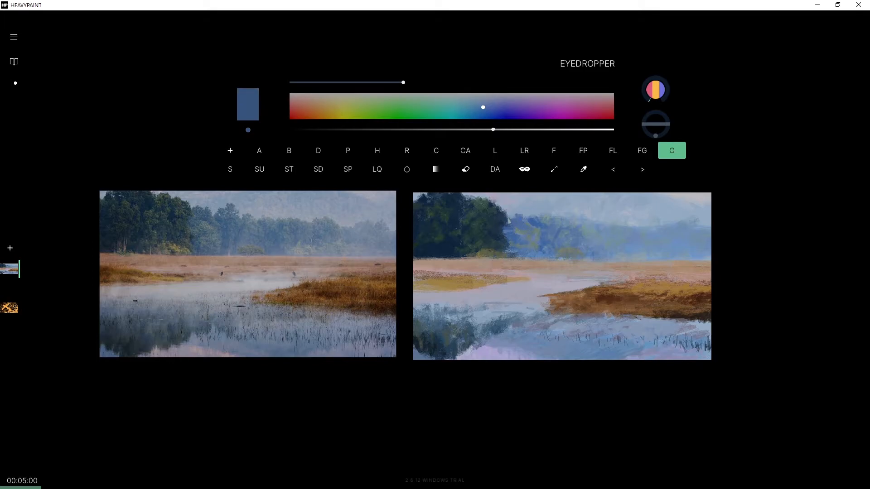
{"action": "key", "text": "ctrl+z"}
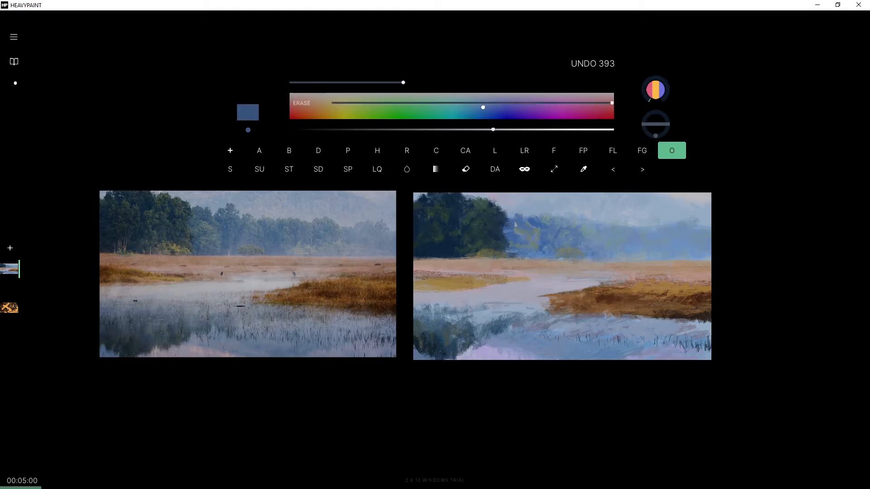
{"action": "right_click", "coordinate": [506, 220]}
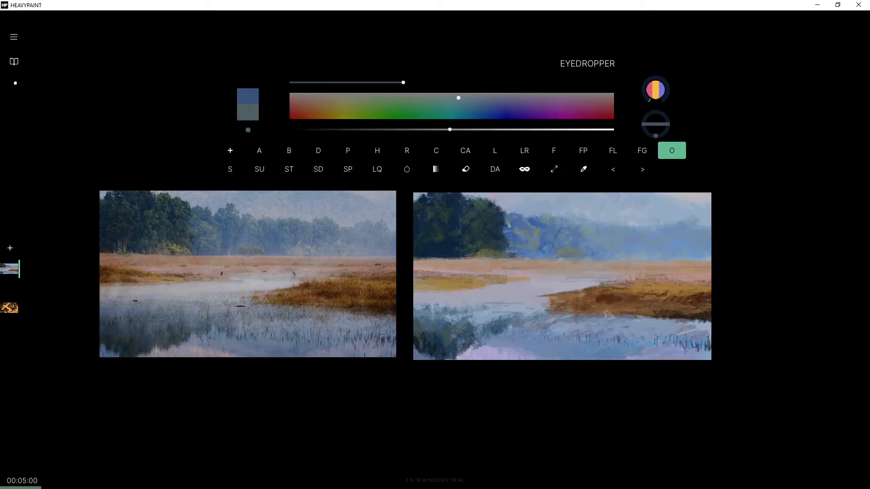
{"action": "key", "text": "ctrl+z"}
{"action": "key", "text": "ctrl+z"}
Set a darker teal-green, shift it slightly toward green, and paint foliage clumps on the nearest distant trees.
{"action": "left_click", "coordinate": [429, 103]}
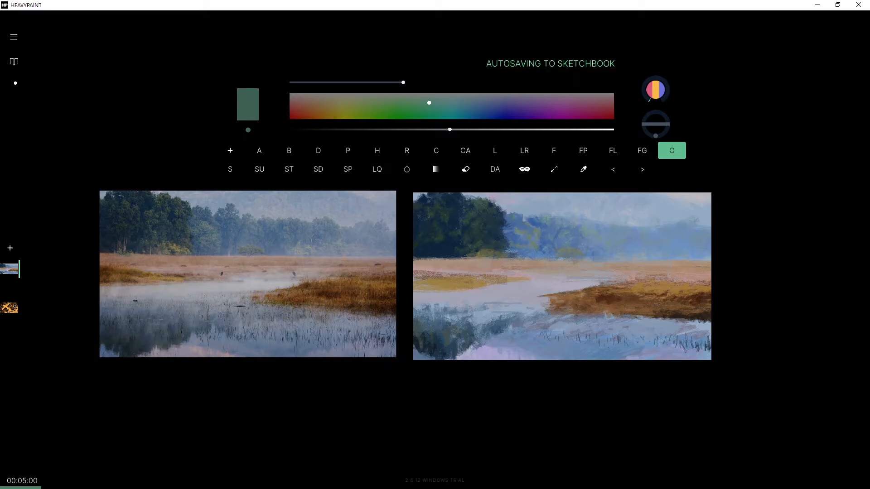
{"action": "left_click_drag", "start_coordinate": [448, 129], "coordinate": [441, 130]}
{"action": "left_click", "coordinate": [433, 103]}
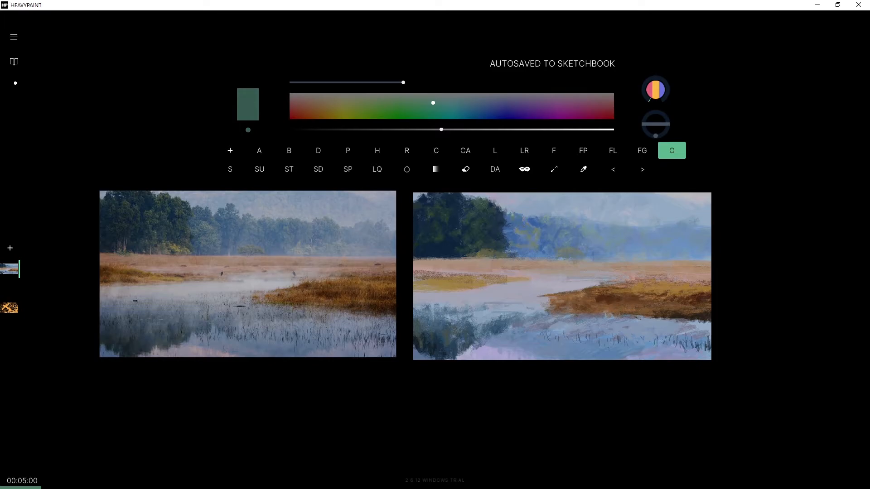
{"action": "left_click_drag", "start_coordinate": [433, 103], "coordinate": [425, 104]}
{"action": "key", "text": "ctrl+z"}
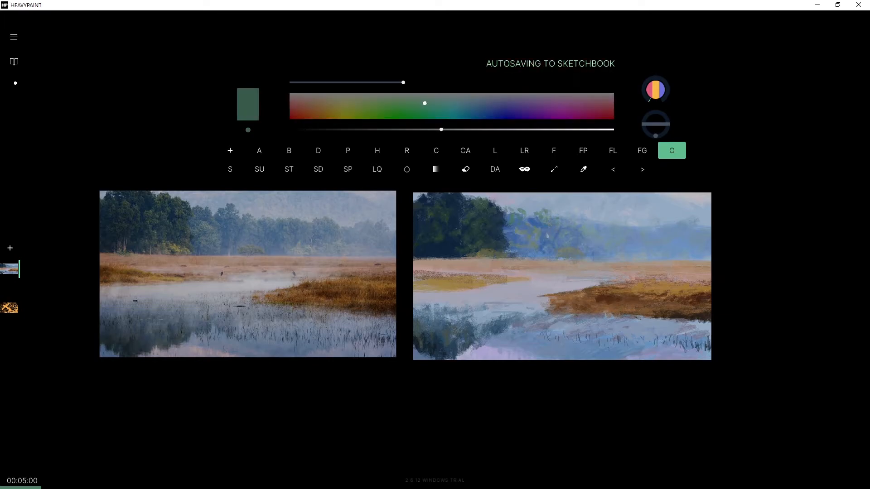
Sample muted teal and blue from the distant trees and extend the foliage shapes farther along the misty tree line.
{"action": "key", "text": "alt"}
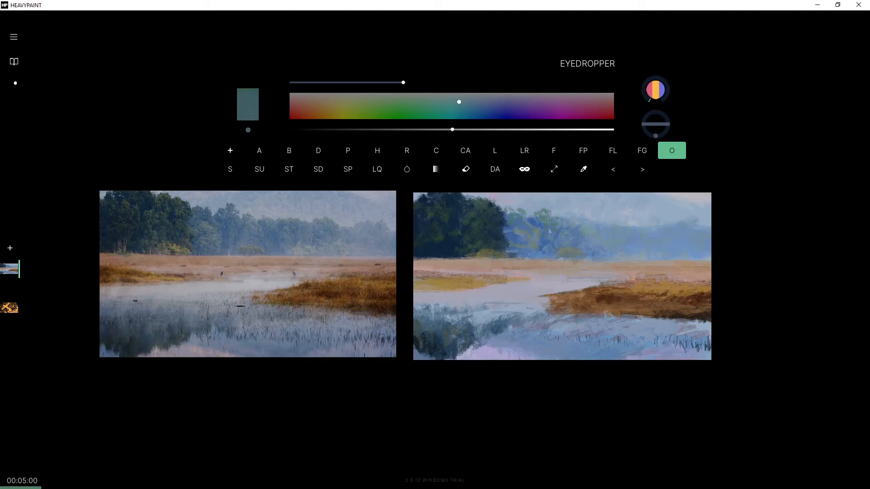
{"action": "key", "text": "alt"}
{"action": "left_click_drag", "start_coordinate": [541, 213], "coordinate": [542, 224]}
{"action": "left_click", "coordinate": [545, 232], "text": "alt"}
{"action": "left_click", "coordinate": [548, 228], "text": "alt"}
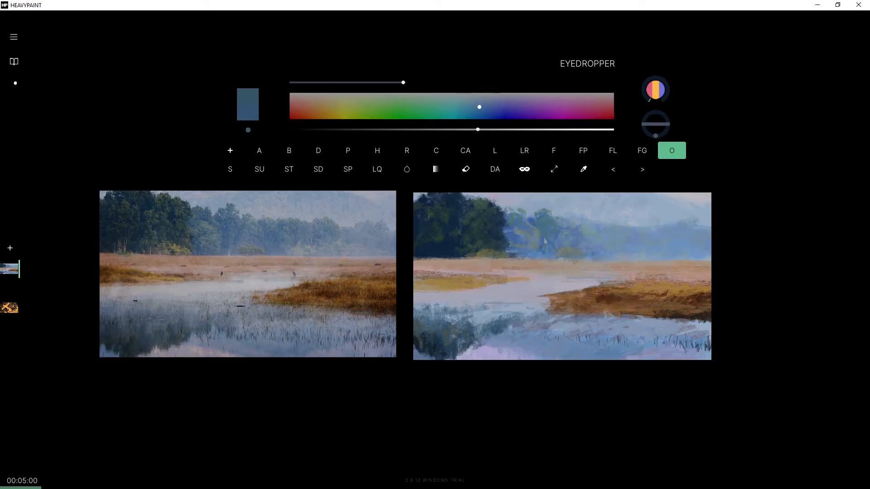
Sample blue from the distant trees, undo the last stroke, and shift the paint to a lighter grey with a purple tint.
{"action": "left_click", "coordinate": [549, 222], "text": "alt"}
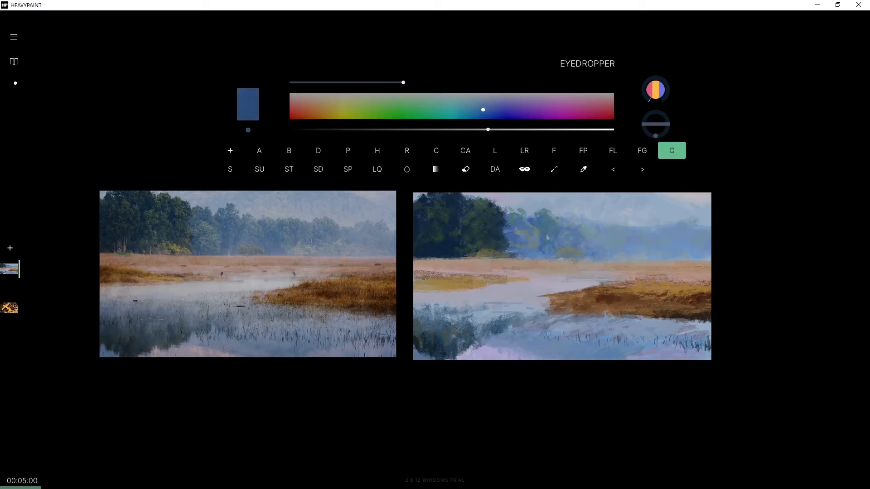
{"action": "key", "text": "ctrl+z"}
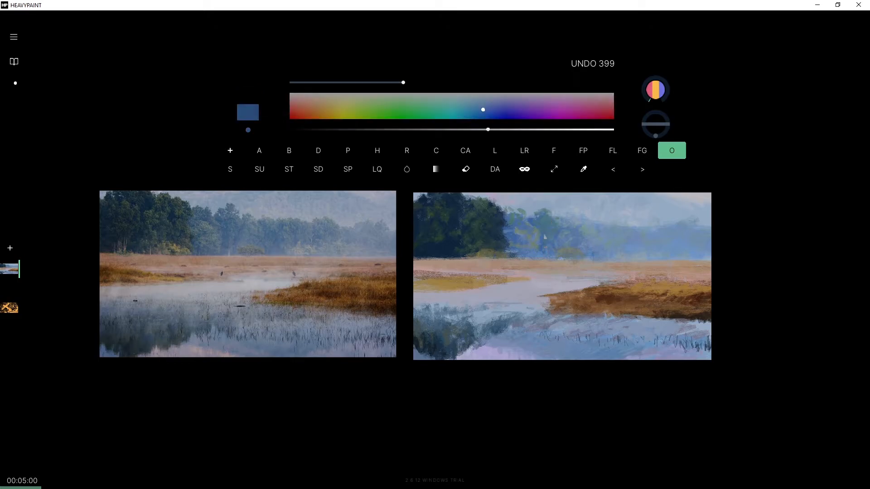
{"action": "left_click_drag", "start_coordinate": [594, 115], "coordinate": [615, 78]}
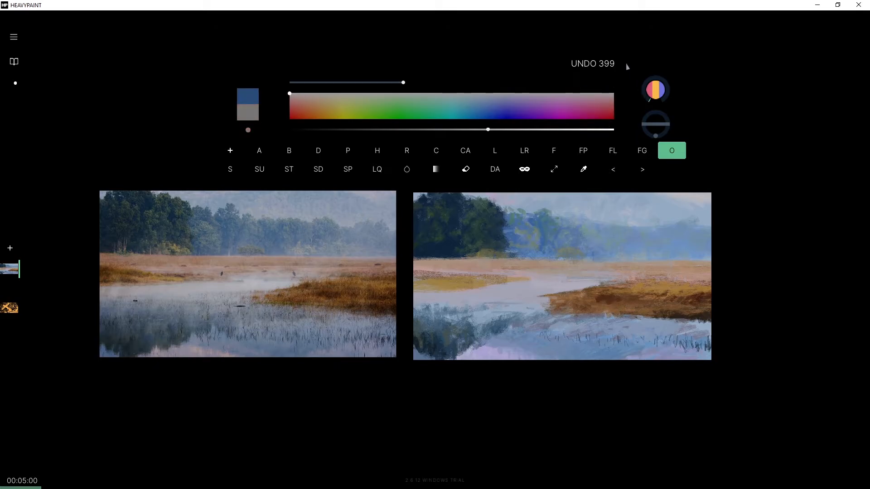
{"action": "mouse_move", "coordinate": [521, 130]}
{"action": "left_mouse_down"}
{"action": "mouse_move", "coordinate": [548, 130]}
{"action": "mouse_move", "coordinate": [526, 131]}
{"action": "mouse_move", "coordinate": [535, 131]}
{"action": "left_mouse_up"}
{"action": "left_click_drag", "start_coordinate": [612, 104], "coordinate": [572, 108]}
Sample grey-teal from the water reflection and blues from the distant trees, and blend the foliage and tree bases beside the dark tree mass.
{"action": "left_click", "coordinate": [472, 327], "text": "alt"}
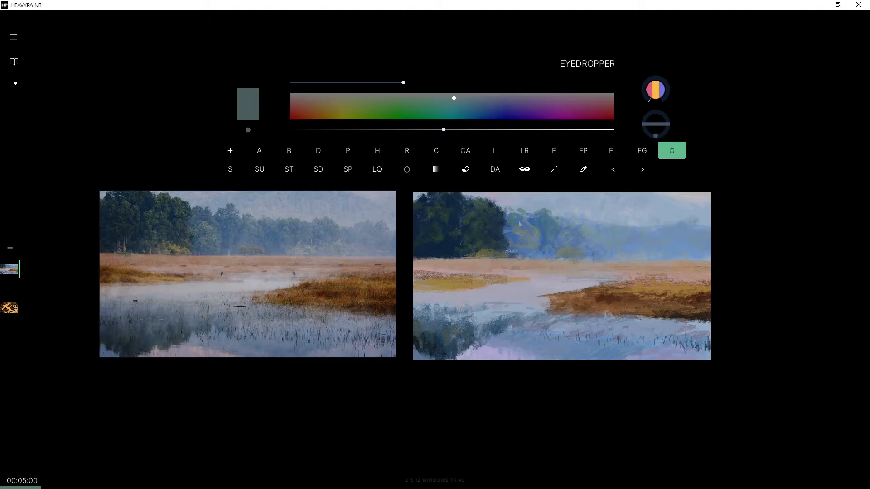
{"action": "left_click", "coordinate": [511, 238], "text": "alt"}
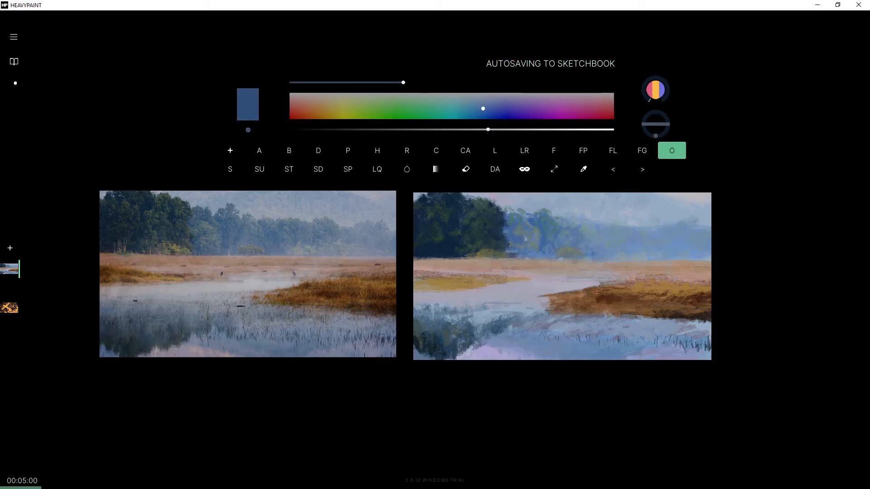
{"action": "left_click", "coordinate": [533, 251], "text": "alt"}
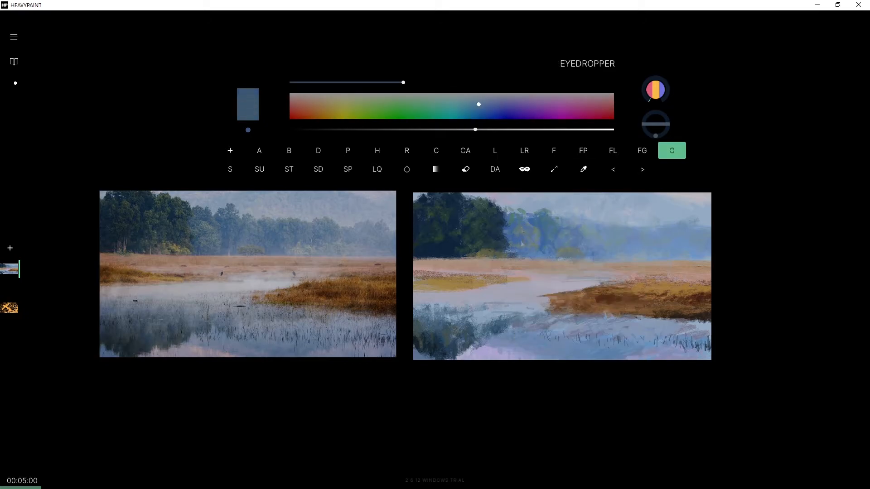
{"action": "left_click", "coordinate": [522, 241], "text": "alt"}
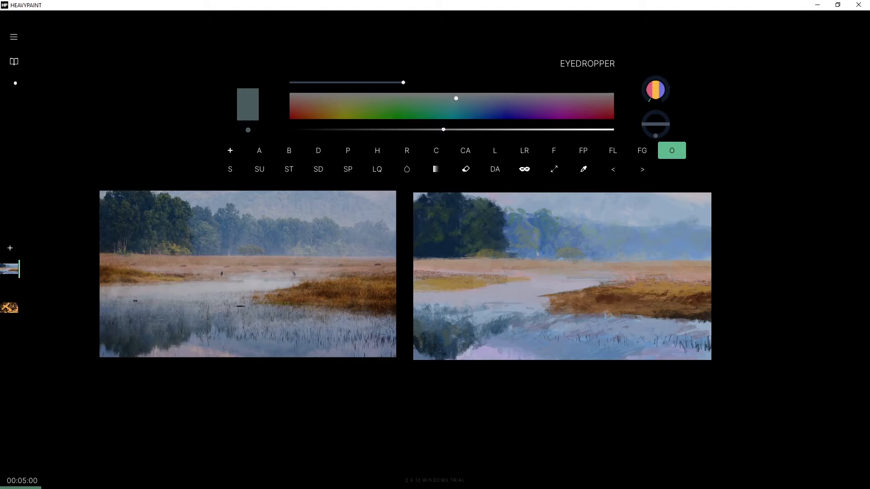
{"action": "left_click", "coordinate": [518, 255], "text": "alt"}
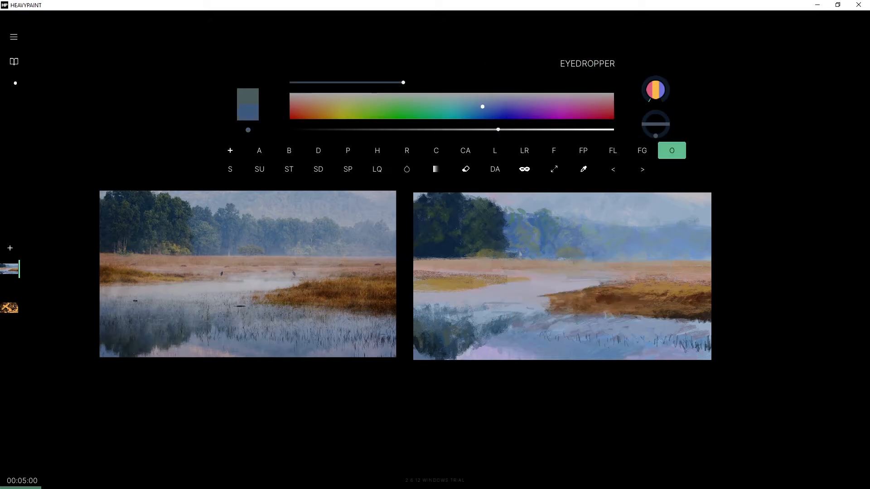
{"action": "left_click", "coordinate": [517, 241], "text": "alt"}
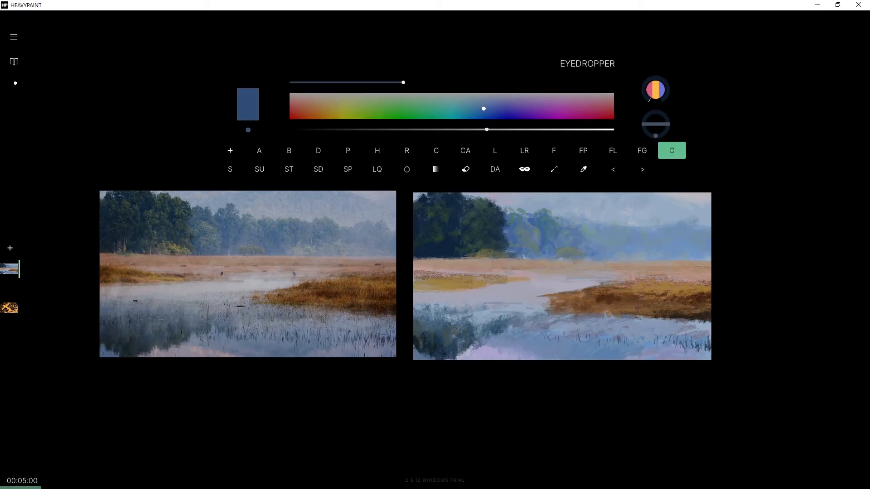
{"action": "key", "text": "ctrl+z"}
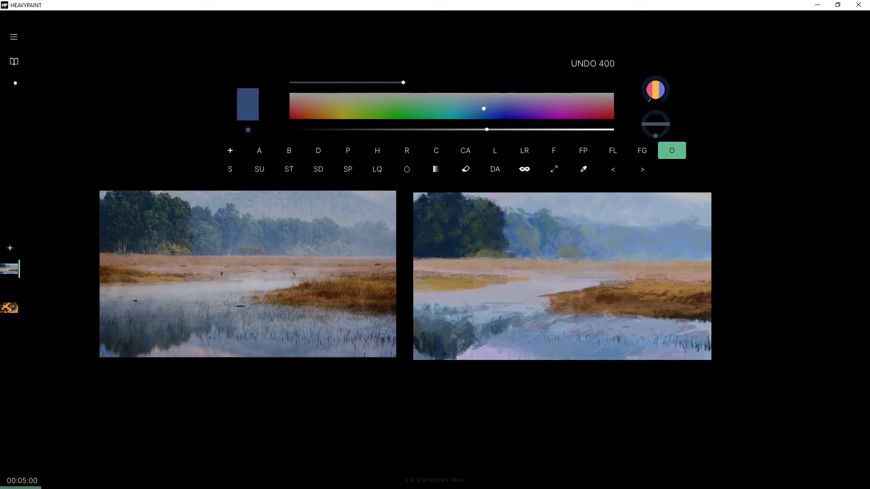
Sample slate and medium blue near the foot of the distant trees, and paint foliage around the yellowish bush.
{"action": "left_click", "coordinate": [533, 250], "text": "alt"}
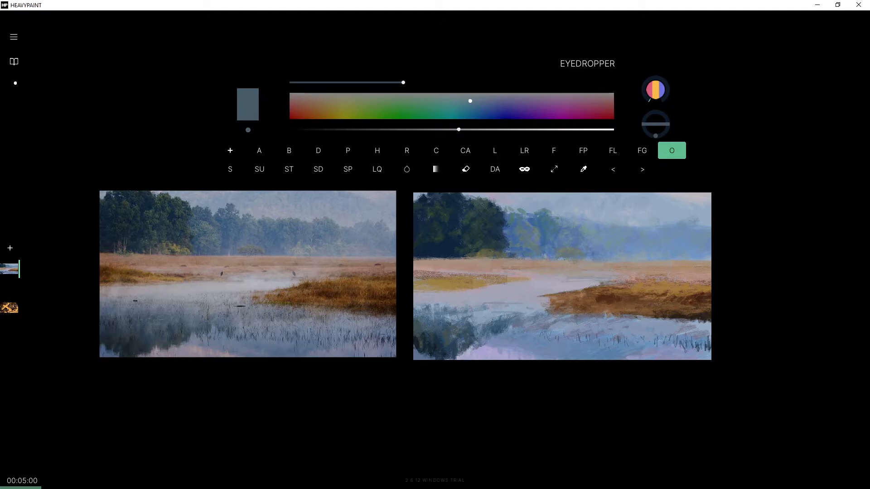
{"action": "left_click", "coordinate": [548, 255], "text": "alt"}
{"action": "left_click", "coordinate": [533, 250], "text": "alt"}
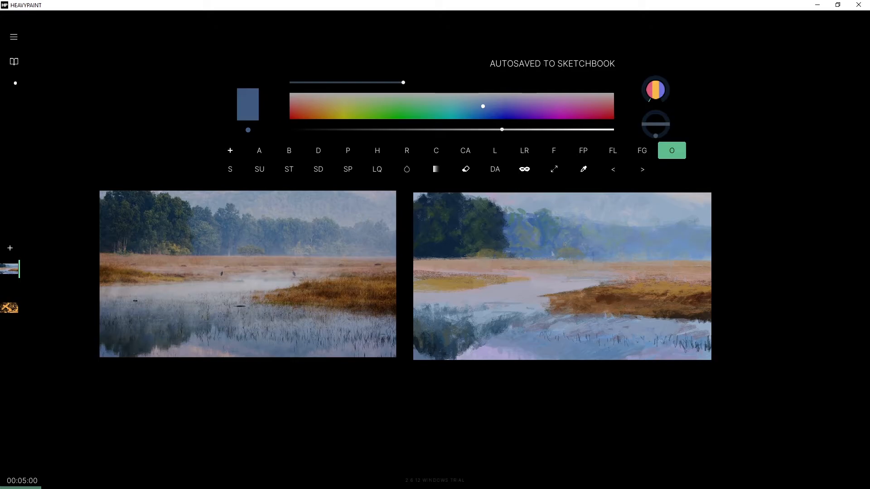
{"action": "left_click", "coordinate": [546, 239], "text": "alt"}
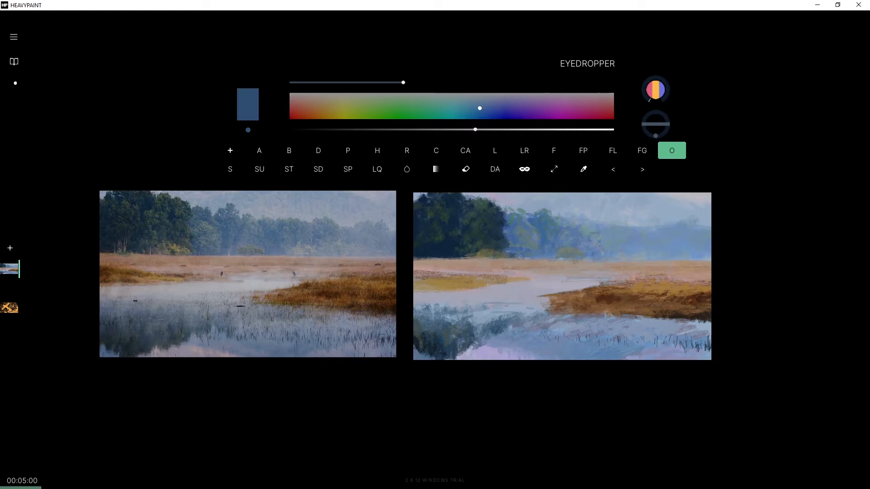
Undo the last three strokes, and sample grey-teal and blue tones to reshape the trees above the yellowish bush.
{"action": "key", "text": "ctrl+z"}
{"action": "key", "text": "ctrl+z"}
{"action": "key", "text": "ctrl+z"}
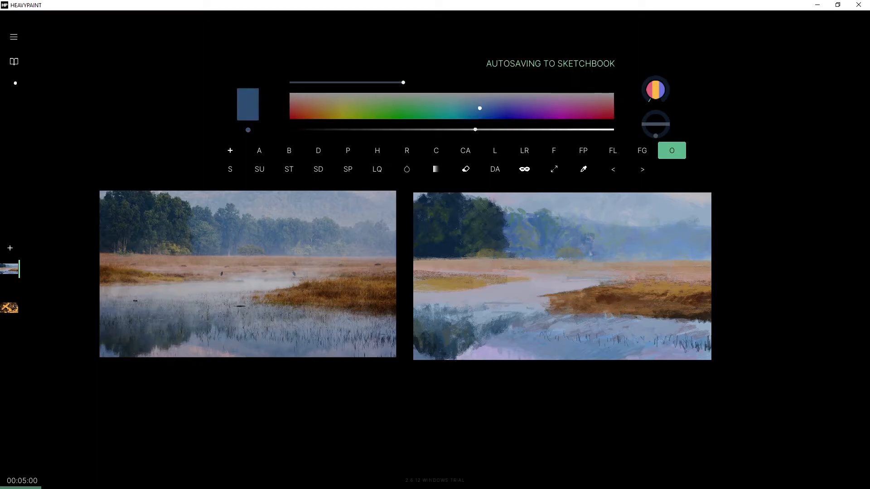
{"action": "key", "text": "alt"}
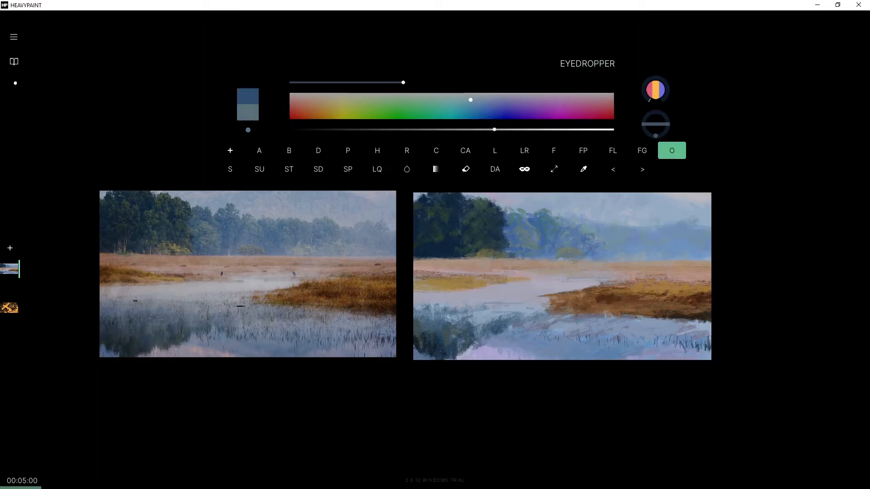
{"action": "key", "text": "alt"}
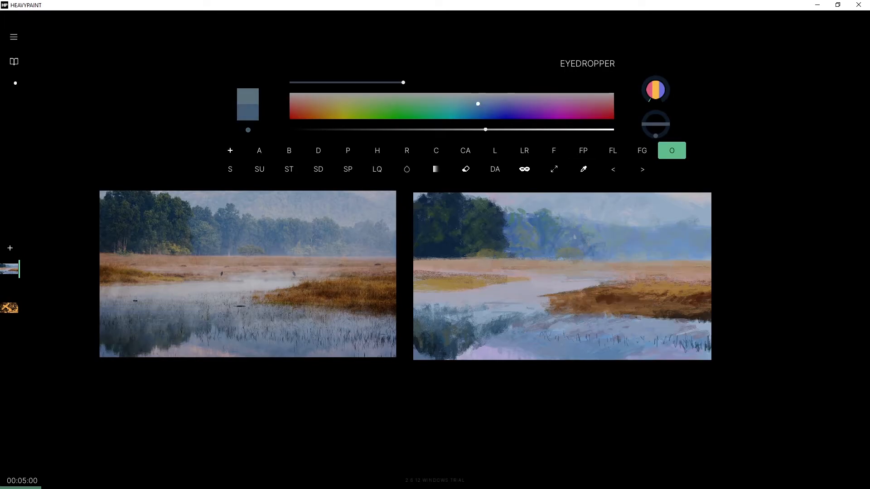
{"action": "right_click", "coordinate": [582, 236]}
{"action": "key", "text": "alt"}
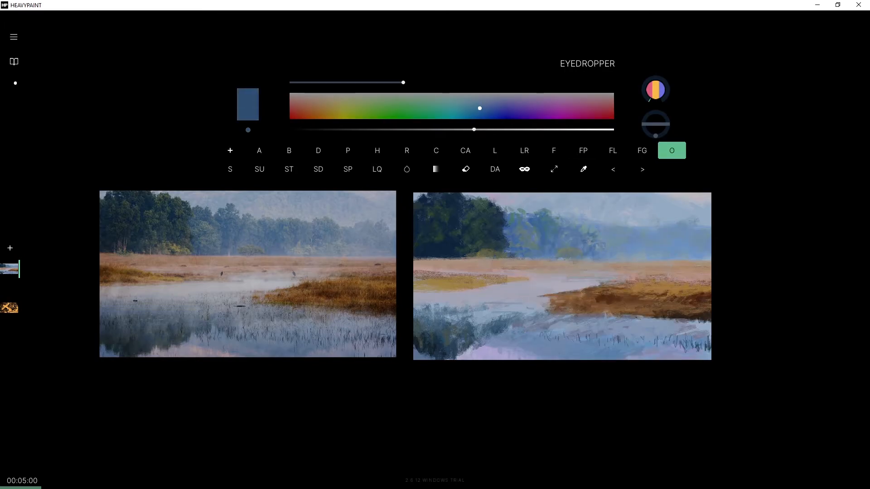
{"action": "key", "text": "alt"}
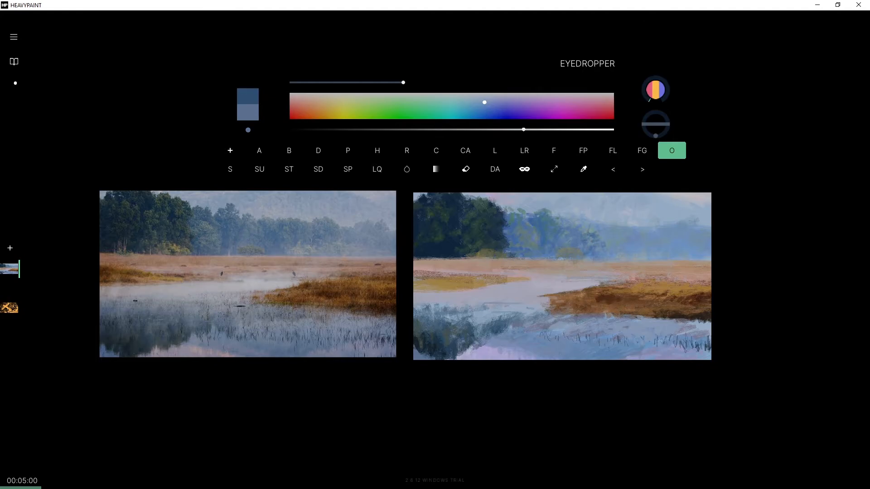
{"action": "key", "text": "alt"}
Try small dabs and erasing on the tops of the middle distant trees, and undo them.
{"action": "right_click", "coordinate": [609, 277]}
{"action": "left_click", "coordinate": [604, 218]}
{"action": "left_click", "coordinate": [589, 226]}
{"action": "key", "text": "ctrl+z"}
{"action": "key", "text": "ctrl+z"}
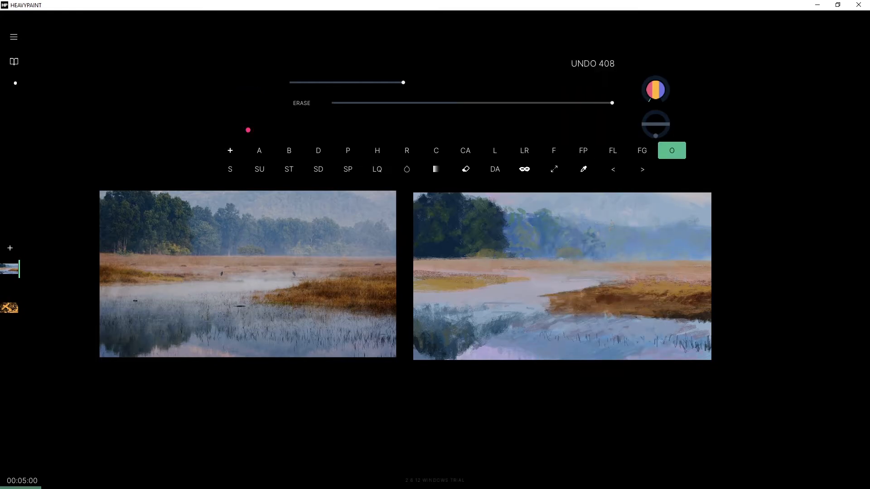
{"action": "left_click", "coordinate": [585, 229]}
{"action": "left_click", "coordinate": [596, 232]}
{"action": "key", "text": "ctrl+z"}
{"action": "key", "text": "ctrl+z"}
Set a brighter teal, try a stroke across the middle distant trees, and undo it.
{"action": "left_click_drag", "start_coordinate": [470, 131], "coordinate": [494, 130]}
{"action": "left_click", "coordinate": [443, 107]}
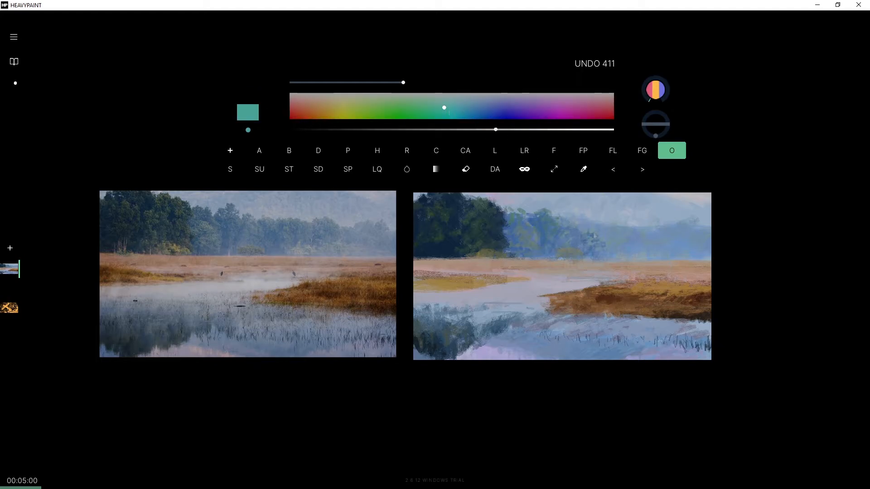
{"action": "mouse_move", "coordinate": [581, 247]}
{"action": "left_mouse_down"}
{"action": "mouse_move", "coordinate": [607, 231]}
{"action": "mouse_move", "coordinate": [565, 230]}
{"action": "mouse_move", "coordinate": [625, 223]}
{"action": "left_mouse_up"}
{"action": "key", "text": "ctrl+z"}
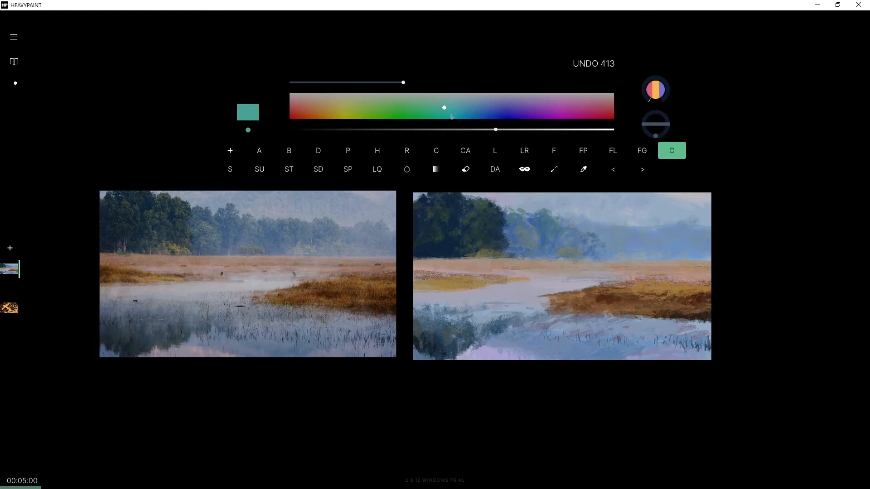
Mute the teal to a soft blue-grey teal and dab foliage accents over the middle distant trees.
{"action": "mouse_move", "coordinate": [442, 108]}
{"action": "left_mouse_down"}
{"action": "mouse_move", "coordinate": [393, 112]}
{"action": "mouse_move", "coordinate": [421, 95]}
{"action": "mouse_move", "coordinate": [477, 103]}
{"action": "mouse_move", "coordinate": [439, 108]}
{"action": "mouse_move", "coordinate": [488, 102]}
{"action": "left_mouse_up"}
{"action": "left_click_drag", "start_coordinate": [591, 223], "coordinate": [606, 231]}
{"action": "left_click", "coordinate": [248, 131]}
{"action": "left_click", "coordinate": [248, 131]}
{"action": "left_click", "coordinate": [247, 113]}
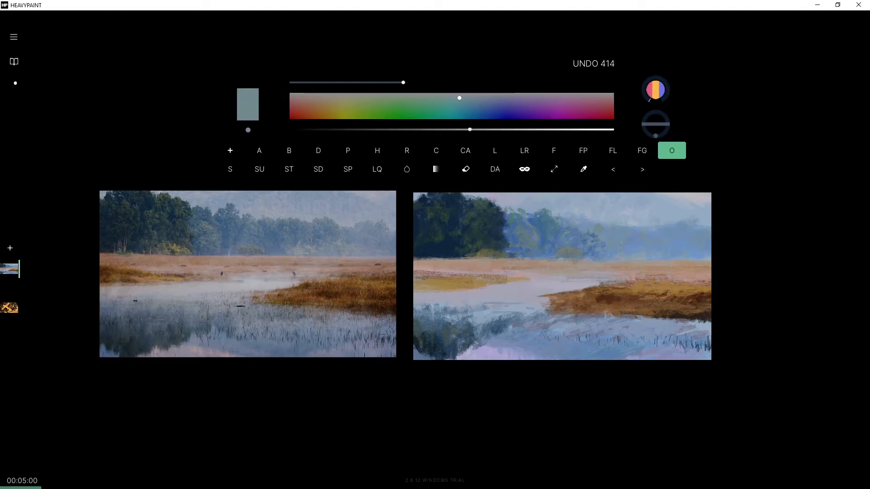
{"action": "left_click_drag", "start_coordinate": [460, 107], "coordinate": [460, 103]}
{"action": "left_click", "coordinate": [582, 225]}
{"action": "left_click", "coordinate": [604, 238]}
{"action": "right_click", "coordinate": [610, 232]}
{"action": "right_click", "coordinate": [616, 228]}
{"action": "right_click", "coordinate": [589, 234]}
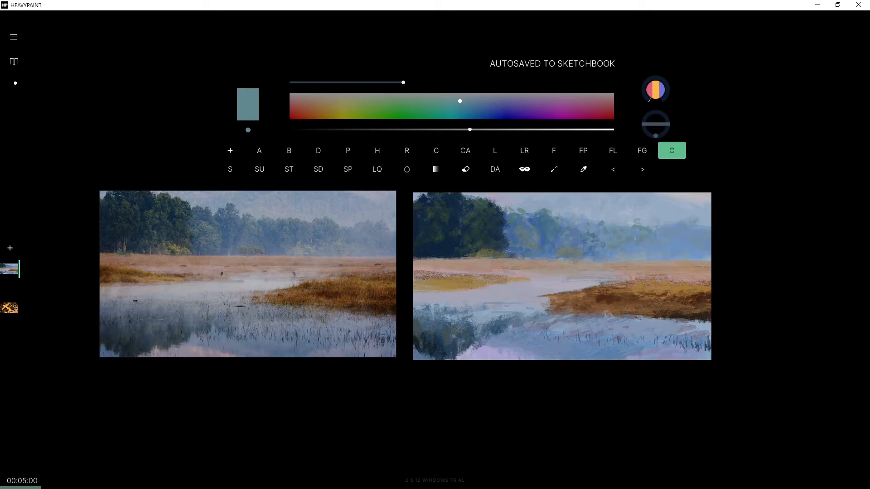
Sample muted blue from the reference photo's misty trees and paint tree shapes toward the far end of the tree line.
{"action": "left_click", "coordinate": [327, 226], "text": "alt"}
{"action": "left_click_drag", "start_coordinate": [631, 224], "coordinate": [658, 222]}
{"action": "key", "text": "ctrl+z"}
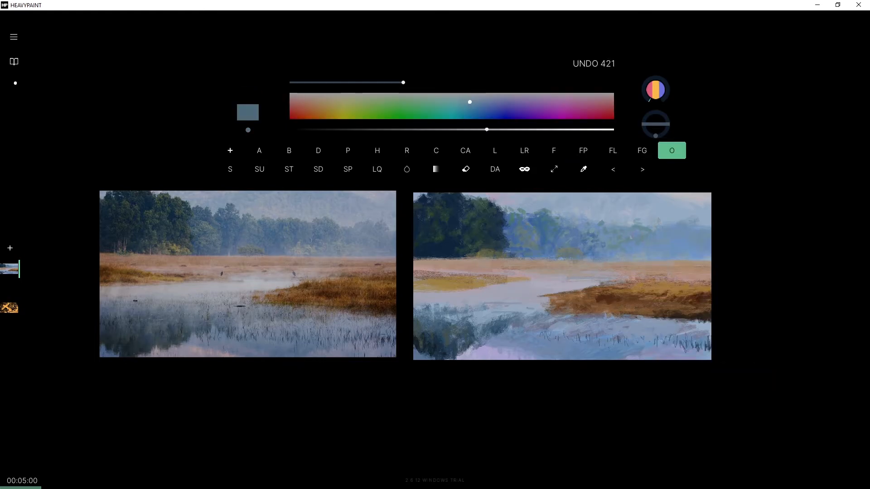
{"action": "left_click", "coordinate": [331, 230], "text": "alt"}
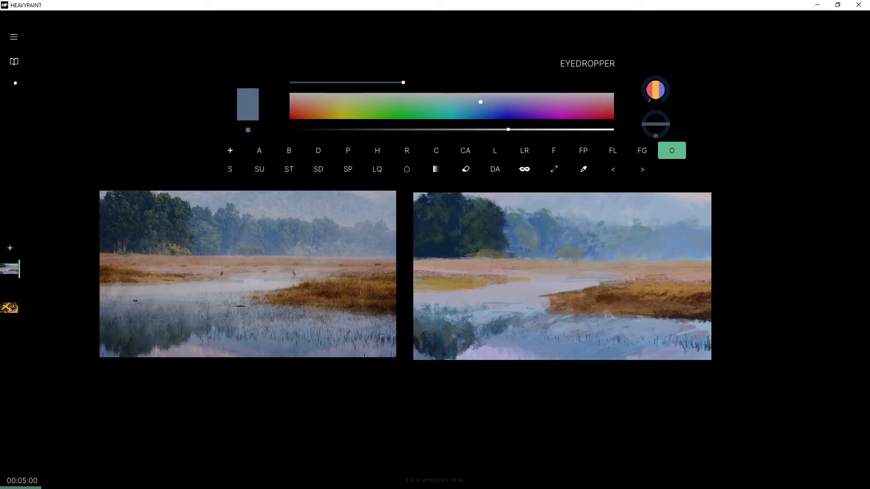
{"action": "left_click", "coordinate": [684, 237]}
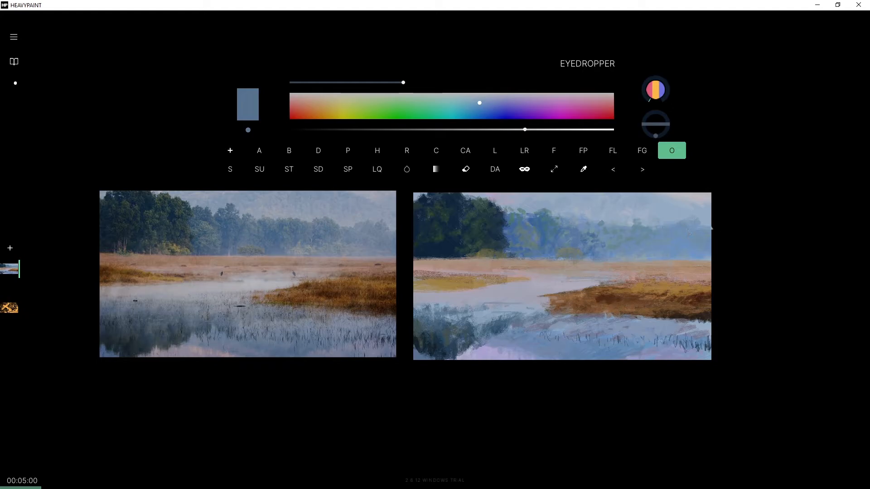
Sample a lighter misty blue, try strokes at the far end of the tree line, and undo them.
{"action": "left_click", "coordinate": [688, 224], "text": "alt"}
{"action": "left_click_drag", "start_coordinate": [683, 223], "coordinate": [694, 223]}
{"action": "key", "text": "ctrl+z"}
{"action": "key", "text": "ctrl+z"}
{"action": "key", "text": "ctrl+z"}
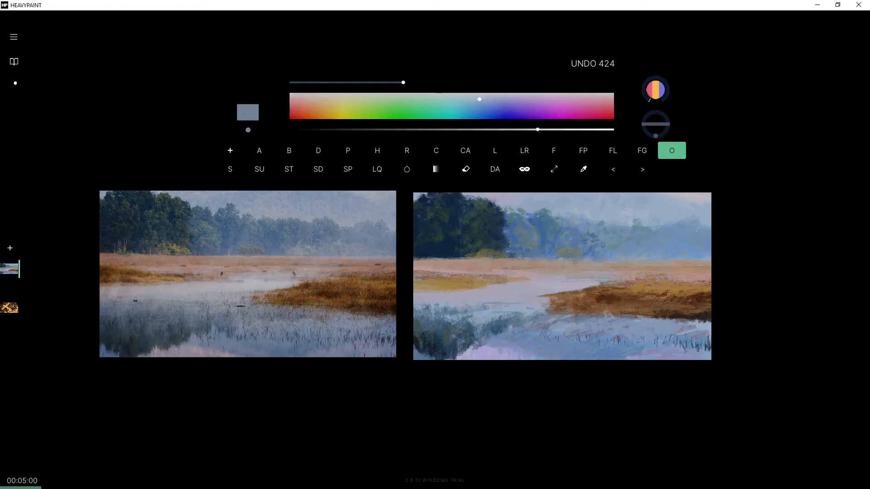
Sample pale blue-grey mist tones, blend them into the far end of the tree line, and undo the last stroke.
{"action": "left_click", "coordinate": [692, 230], "text": "alt"}
{"action": "left_click_drag", "start_coordinate": [684, 232], "coordinate": [672, 234]}
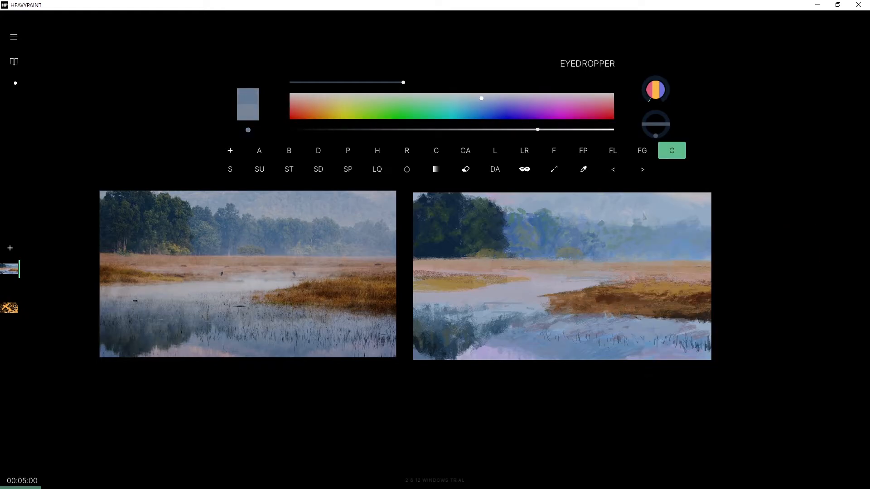
{"action": "left_click", "coordinate": [680, 234], "text": "alt"}
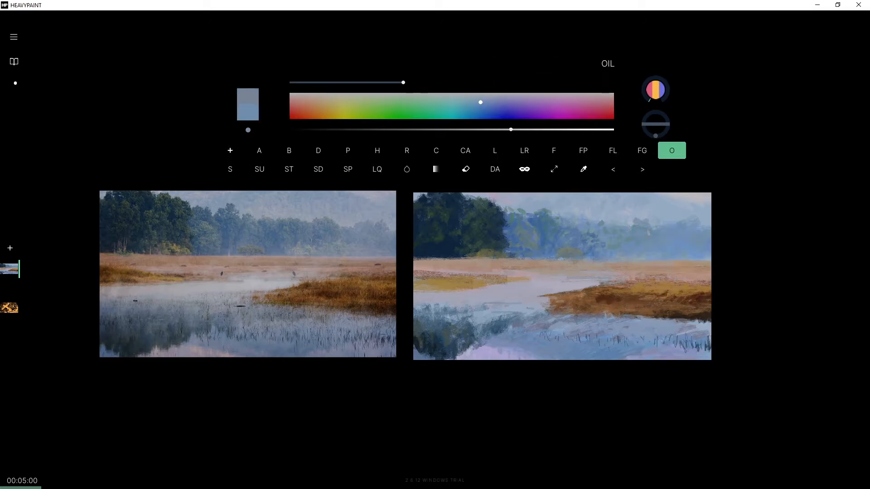
{"action": "key", "text": "ctrl+z"}
Sample slate blue from the far trees and add small foliage strokes along their tops.
{"action": "left_click", "coordinate": [652, 231], "text": "alt"}
{"action": "left_click", "coordinate": [652, 230], "text": "alt"}
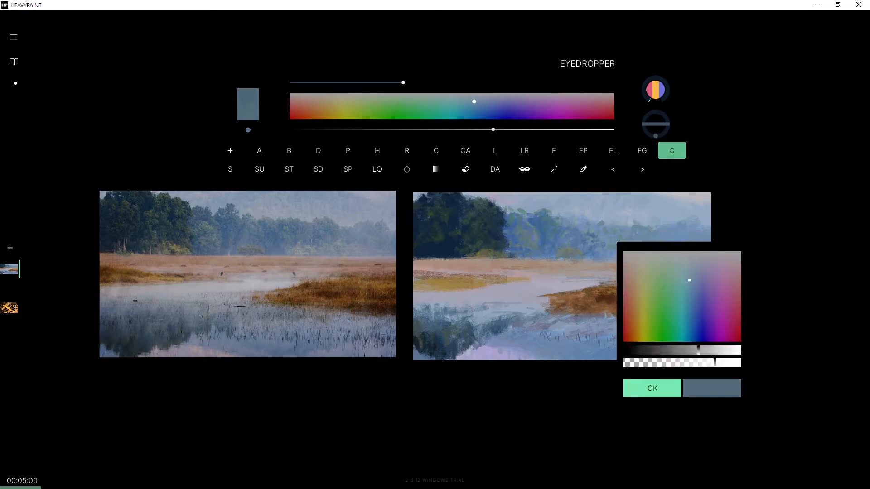
{"action": "left_click_drag", "start_coordinate": [643, 221], "coordinate": [649, 224]}
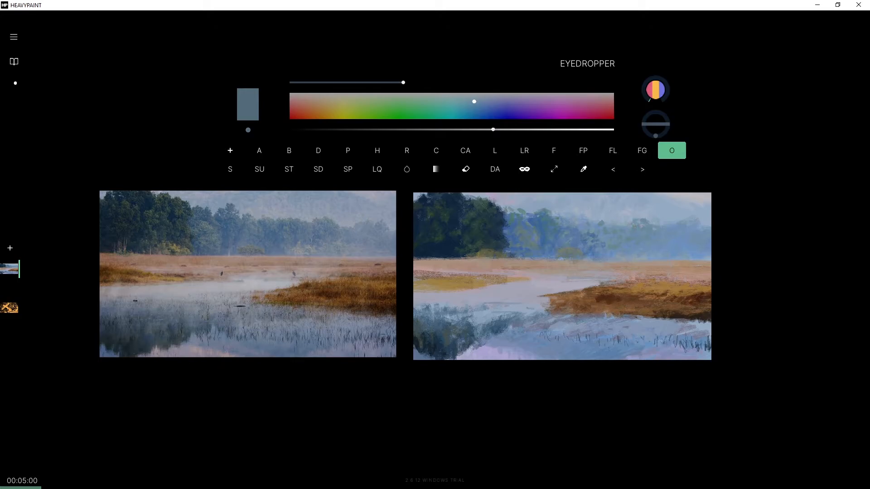
{"action": "left_click_drag", "start_coordinate": [624, 223], "coordinate": [628, 226]}
Shift the color to a neutral grey-green, try strokes on the nearest distant treetops, and undo them.
{"action": "left_click_drag", "start_coordinate": [423, 111], "coordinate": [390, 96]}
{"action": "key", "text": "ctrl+z"}
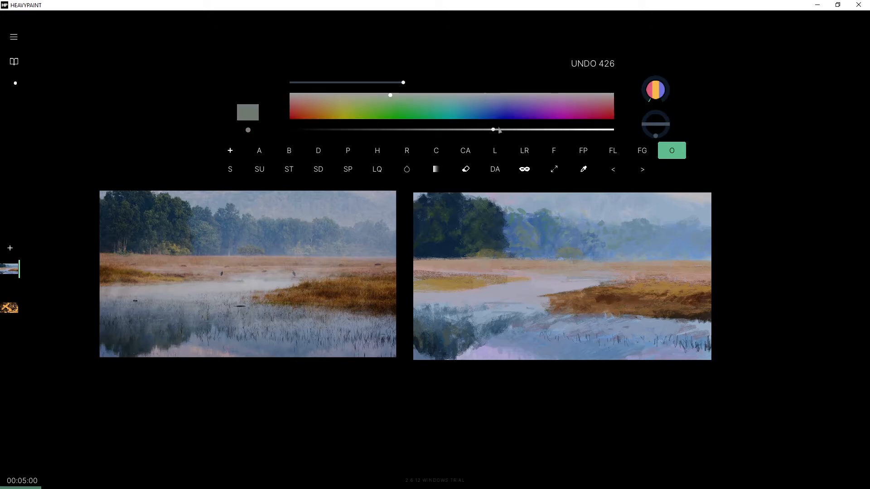
{"action": "left_click_drag", "start_coordinate": [560, 222], "coordinate": [550, 204]}
{"action": "key", "text": "ctrl+z"}
Shift the color through yellow-green to a light olive and try highlight strokes on the nearest distant treetops.
{"action": "left_click_drag", "start_coordinate": [386, 96], "coordinate": [368, 97]}
{"action": "left_click_drag", "start_coordinate": [552, 207], "coordinate": [575, 209]}
{"action": "left_click_drag", "start_coordinate": [368, 97], "coordinate": [348, 99]}
{"action": "left_click_drag", "start_coordinate": [542, 209], "coordinate": [571, 209]}
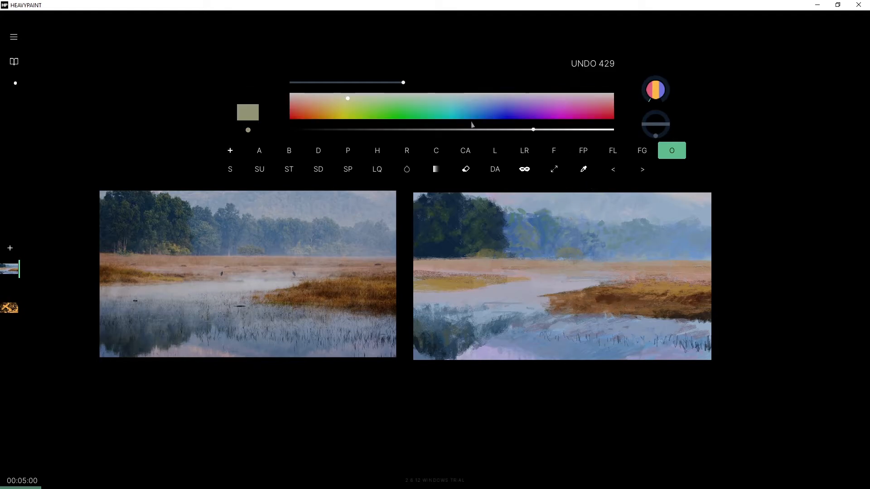
Shift the color to a warm taupe, try a stroke across the nearest distant treetops, and darken the color.
{"action": "left_click_drag", "start_coordinate": [350, 100], "coordinate": [331, 98]}
{"action": "left_click_drag", "start_coordinate": [569, 209], "coordinate": [515, 203]}
{"action": "left_click_drag", "start_coordinate": [532, 130], "coordinate": [501, 132]}
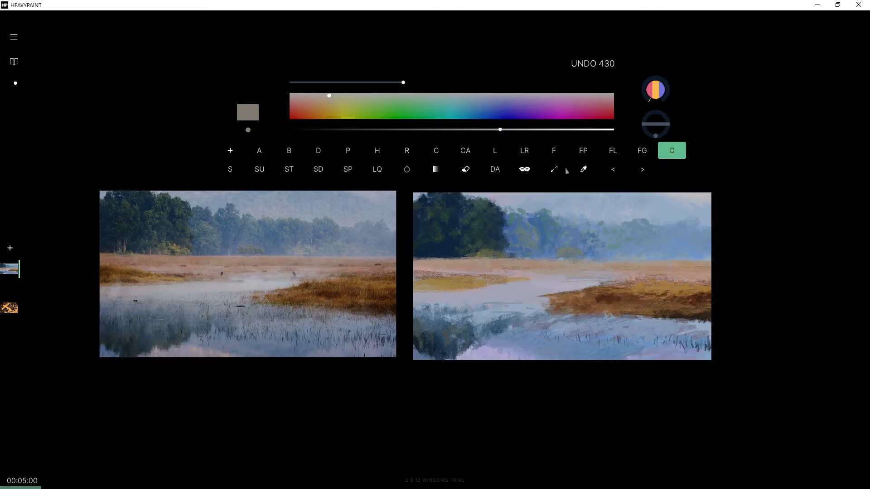
Try a light warm grey stroke across the hazy hills above the middle trees of the painting.
{"action": "key", "text": "ctrl+z"}
{"action": "left_click_drag", "start_coordinate": [500, 130], "coordinate": [526, 130]}
{"action": "left_click_drag", "start_coordinate": [328, 96], "coordinate": [316, 95]}
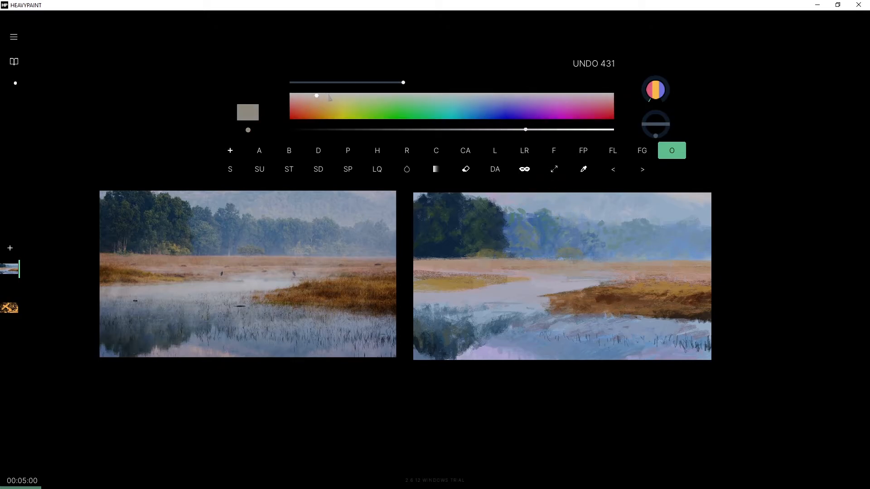
{"action": "left_click_drag", "start_coordinate": [533, 208], "coordinate": [567, 206]}
{"action": "key", "text": "ctrl+z"}
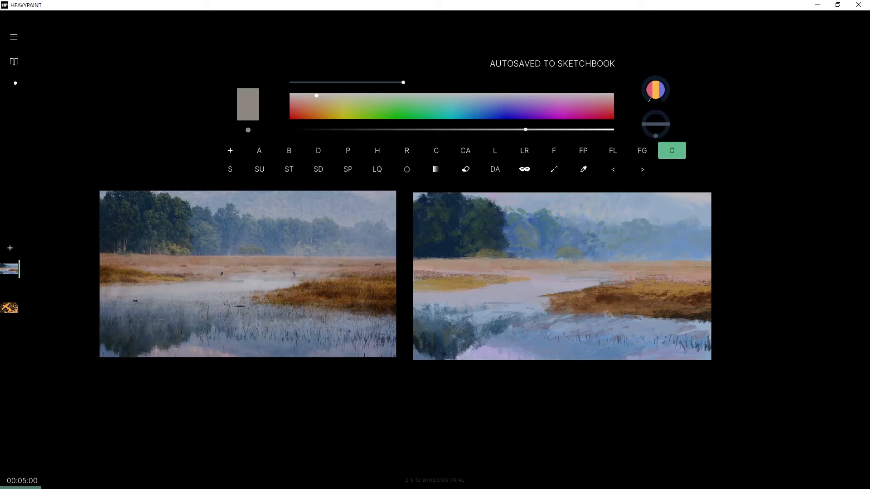
Sample blue-grey from the hazy hills above the middle trees of the painting and paint with it there.
{"action": "right_click", "coordinate": [540, 203]}
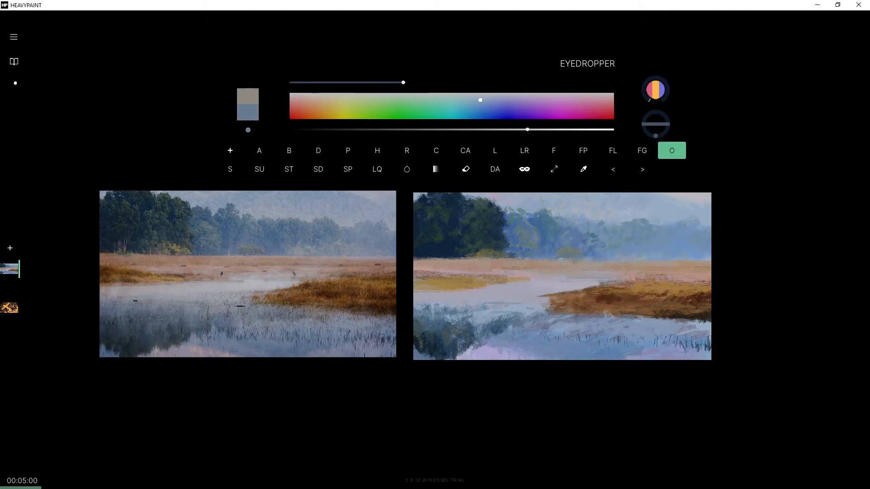
{"action": "right_click", "coordinate": [567, 198]}
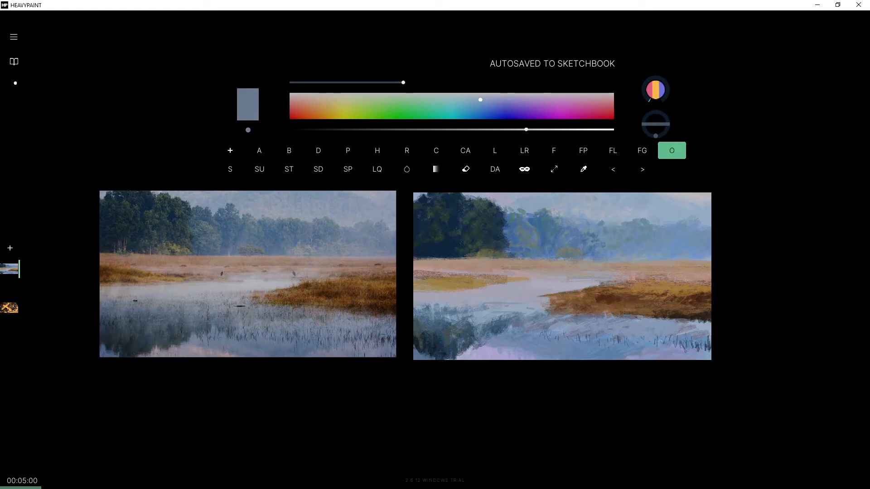
{"action": "key", "text": "ctrl+z"}
{"action": "key", "text": "ctrl+y"}
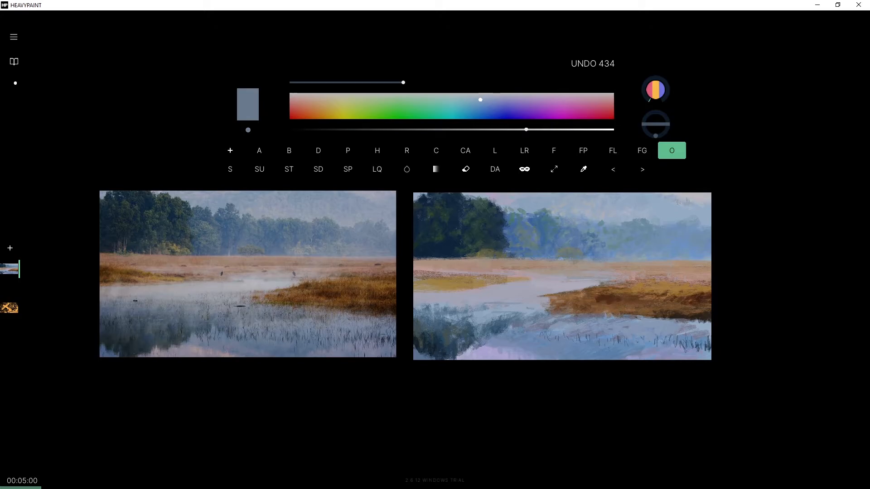
Sample greyish blues from the misty hills near the painting's right edge and blend them into that area.
{"action": "left_click", "coordinate": [711, 215], "text": "alt"}
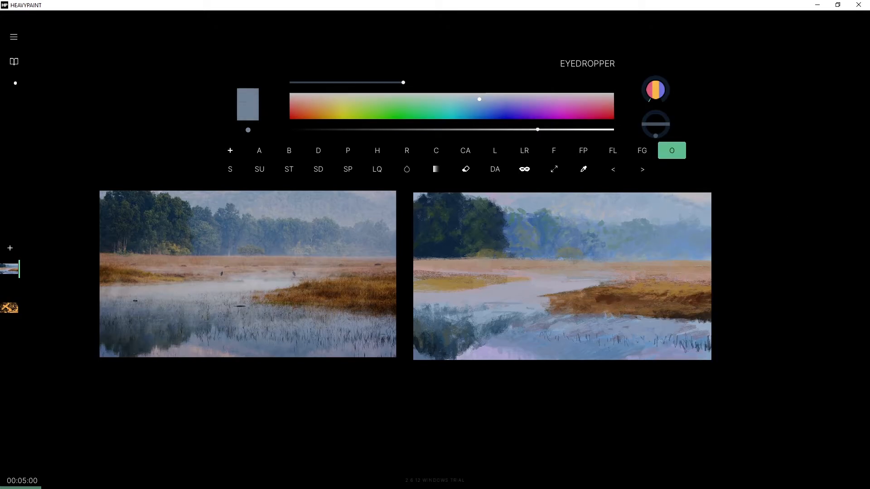
{"action": "left_click", "coordinate": [689, 218], "text": "alt"}
{"action": "left_click", "coordinate": [684, 223], "text": "alt"}
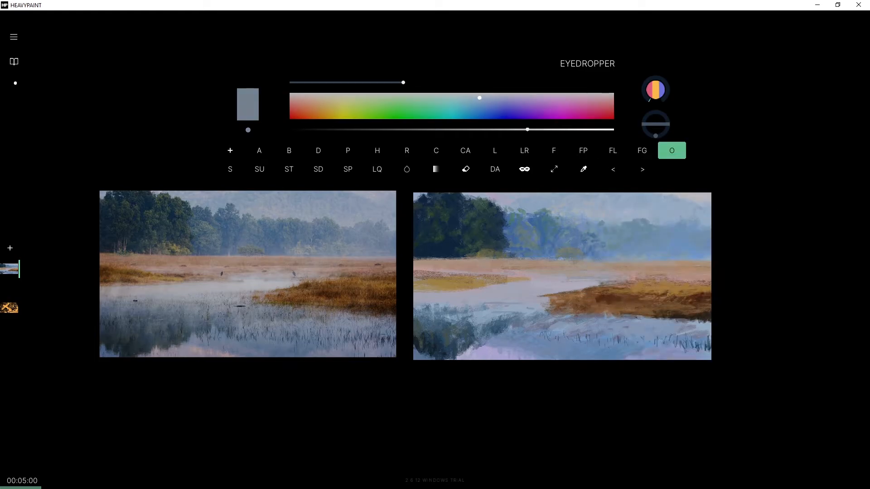
{"action": "left_click", "coordinate": [680, 202], "text": "alt"}
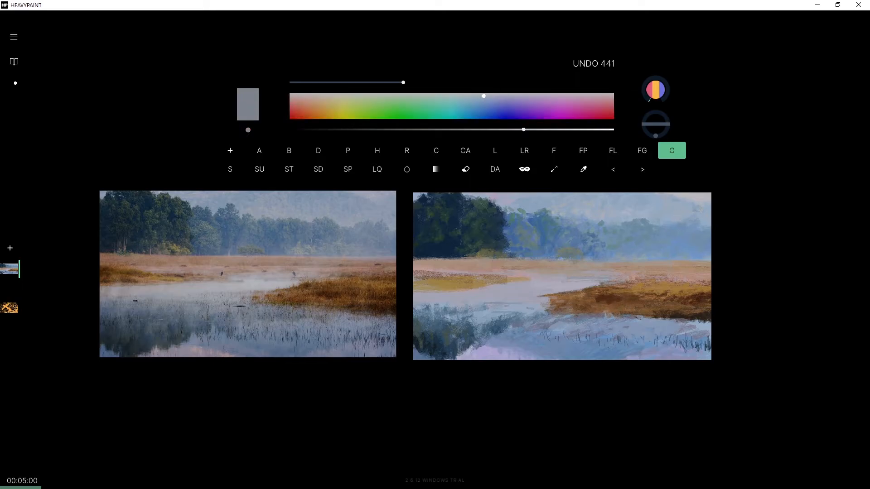
{"action": "right_click", "coordinate": [671, 205]}
{"action": "right_click", "coordinate": [673, 213]}
Sample the blue above the middle trees, darken it slightly, and rework the hills with it and neighbouring sampled blues.
{"action": "right_click", "coordinate": [534, 206]}
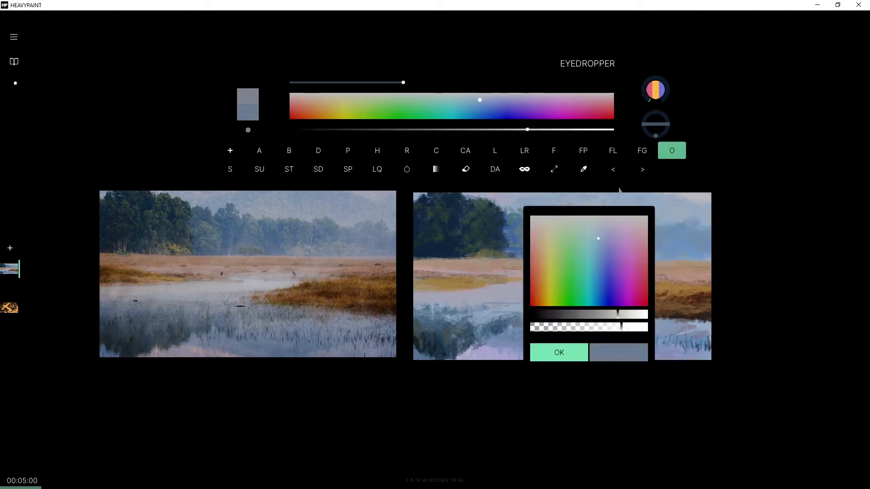
{"action": "left_click_drag", "start_coordinate": [533, 130], "coordinate": [519, 130]}
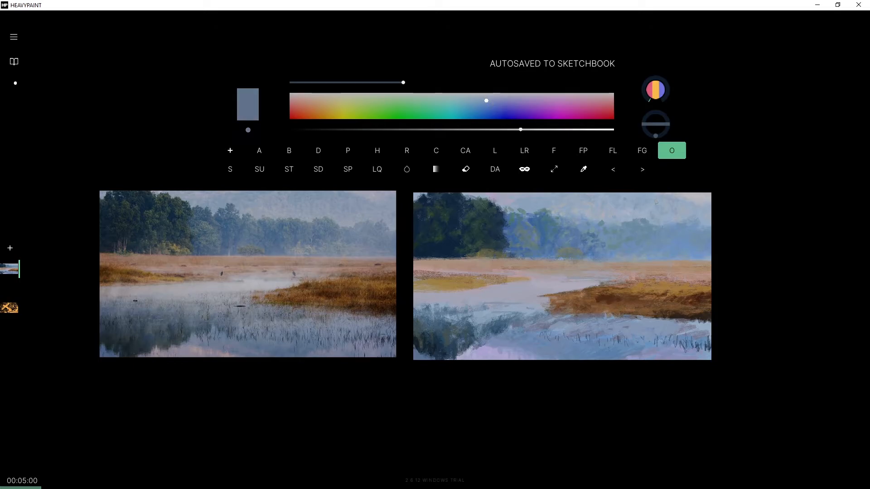
{"action": "right_click", "coordinate": [637, 209]}
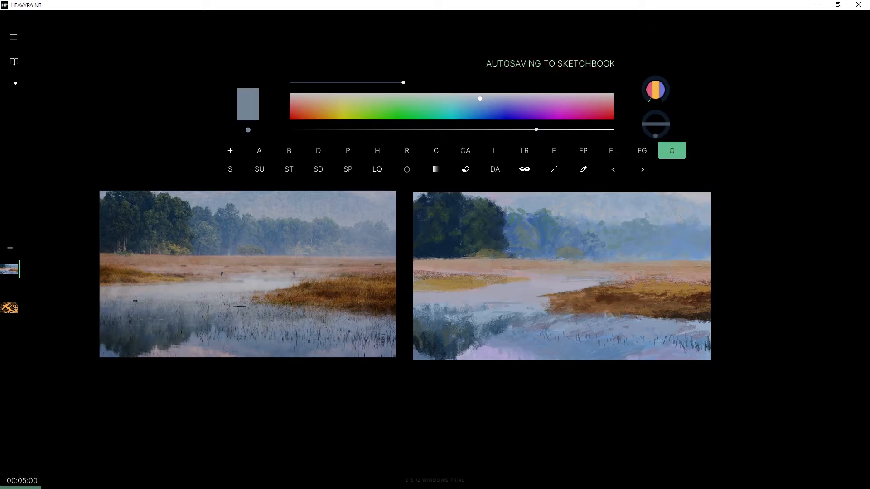
{"action": "left_click", "coordinate": [694, 214], "text": "alt"}
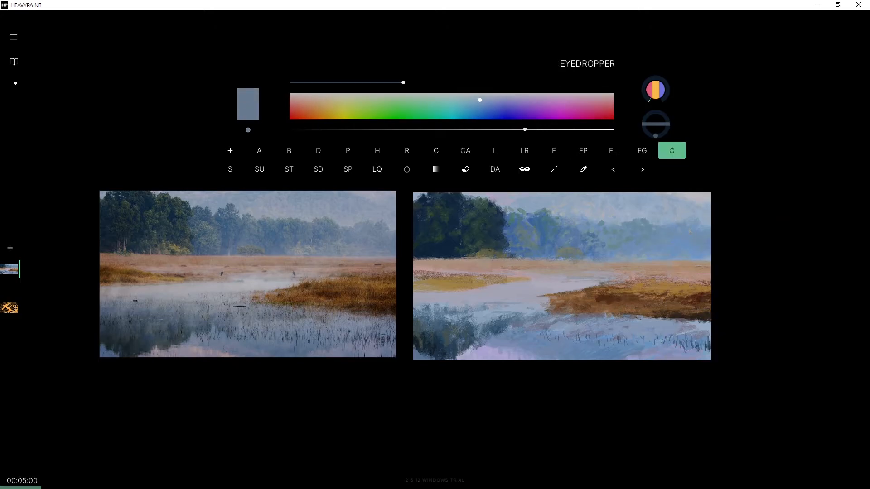
Try a darker muted purple-grey on the distant trees at the painting's right.
{"action": "left_click", "coordinate": [674, 233], "text": "alt"}
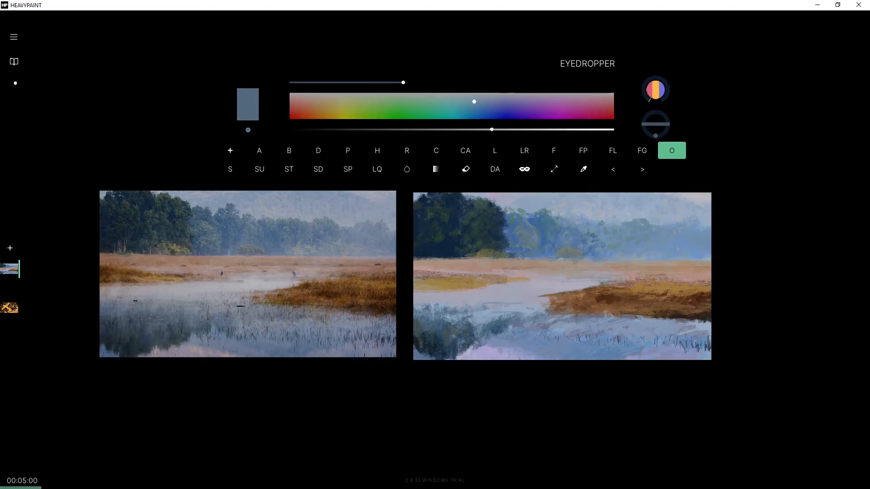
{"action": "left_click_drag", "start_coordinate": [476, 96], "coordinate": [524, 96]}
{"action": "left_click_drag", "start_coordinate": [526, 130], "coordinate": [492, 132]}
{"action": "key", "text": "ctrl+z"}
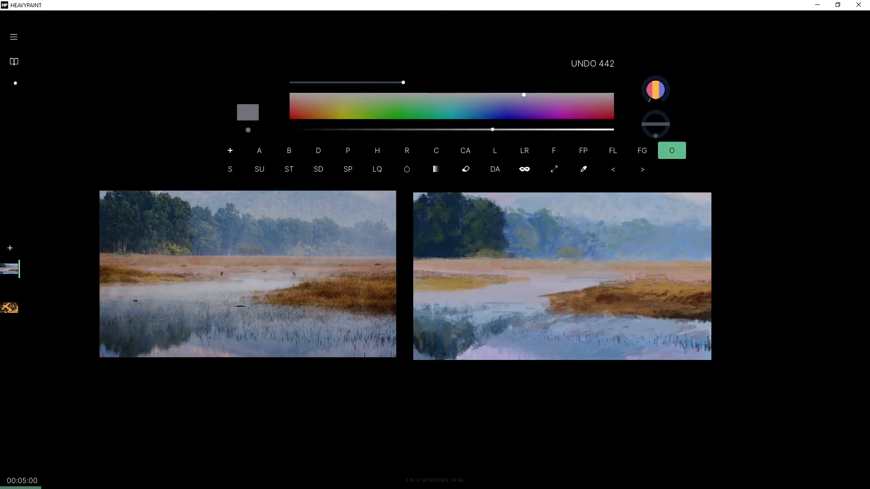
{"action": "key", "text": "ctrl+z"}
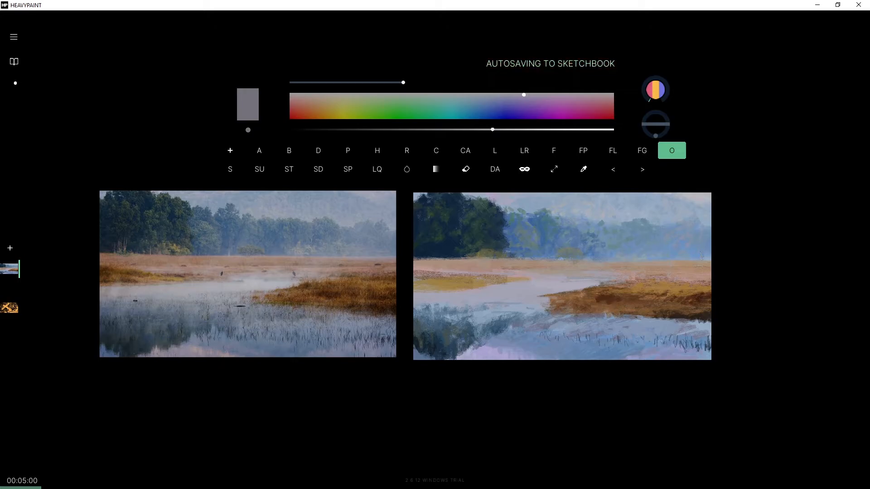
Sample several misty blues from the distant trees at the painting's right and blend them into the foliage.
{"action": "left_click", "coordinate": [660, 248], "text": "alt"}
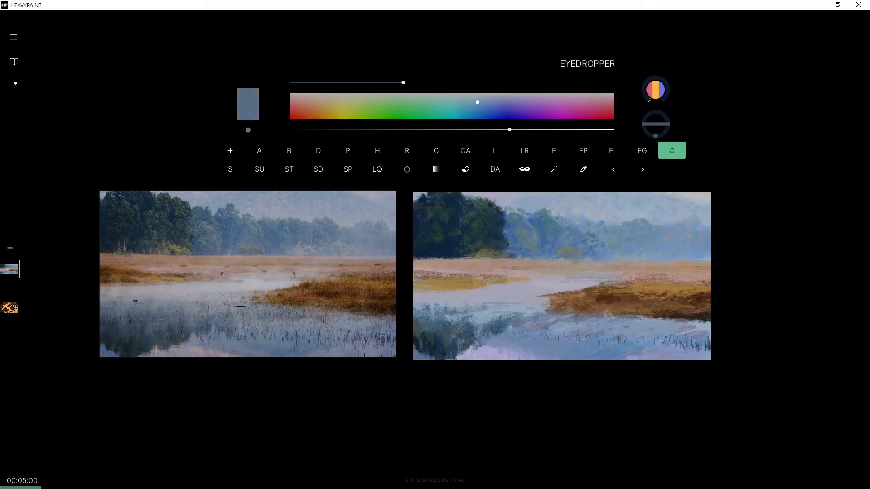
{"action": "left_click", "coordinate": [688, 245], "text": "alt"}
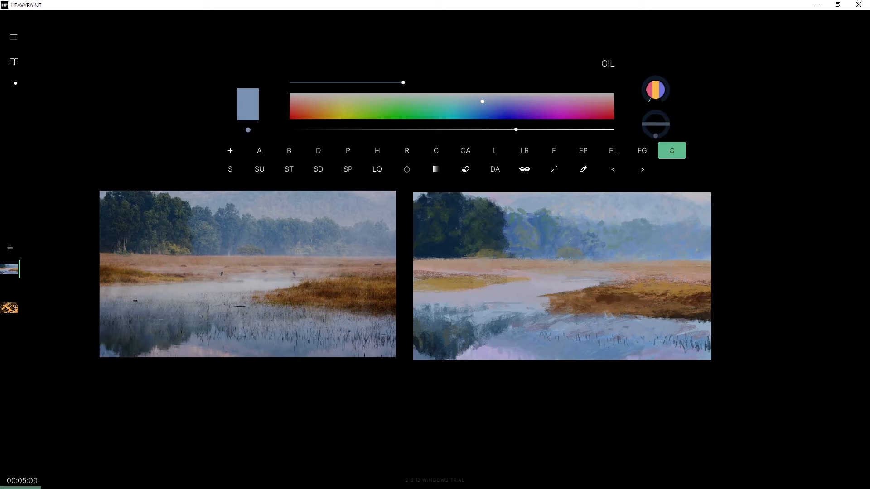
{"action": "left_click", "coordinate": [685, 242], "text": "alt"}
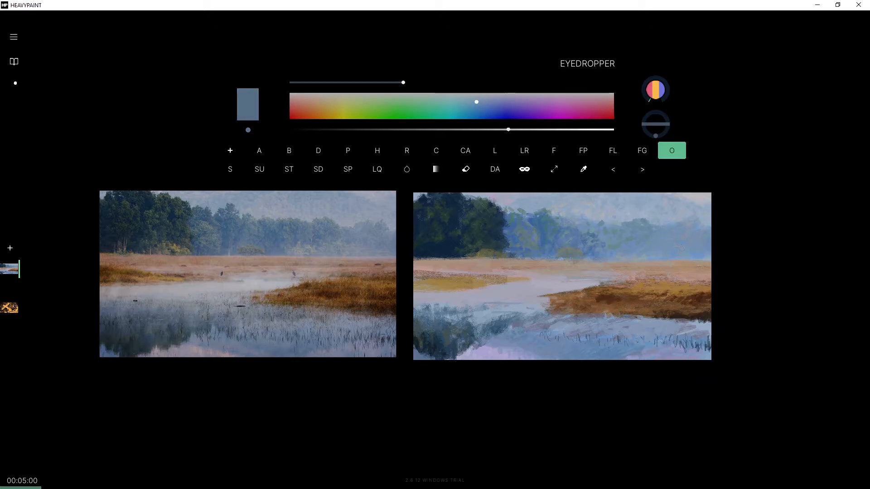
{"action": "right_click", "coordinate": [682, 232]}
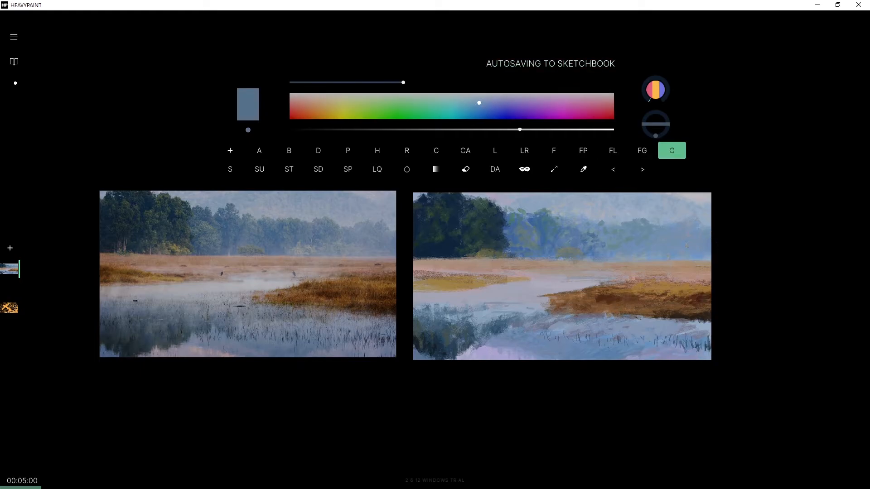
Paint short muted grey-green strokes along the base of the misty trees at the painting's right.
{"action": "left_click_drag", "start_coordinate": [479, 103], "coordinate": [419, 100]}
{"action": "left_click_drag", "start_coordinate": [512, 129], "coordinate": [499, 130]}
{"action": "left_click_drag", "start_coordinate": [670, 240], "coordinate": [655, 251]}
{"action": "key", "text": "ctrl+z"}
{"action": "key", "text": "ctrl+z"}
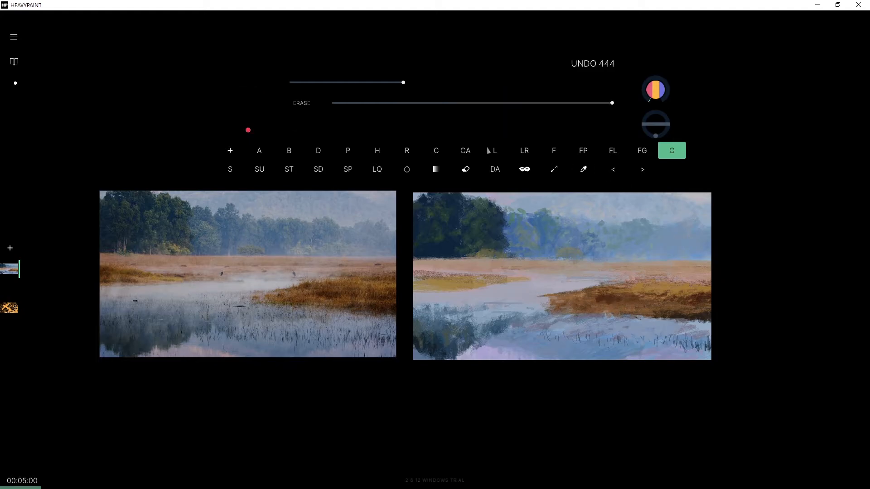
{"action": "left_click", "coordinate": [417, 97]}
{"action": "mouse_move", "coordinate": [653, 248]}
{"action": "left_mouse_down"}
{"action": "mouse_move", "coordinate": [639, 255]}
{"action": "mouse_move", "coordinate": [669, 255]}
{"action": "left_mouse_up"}
{"action": "left_click_drag", "start_coordinate": [677, 252], "coordinate": [676, 257]}
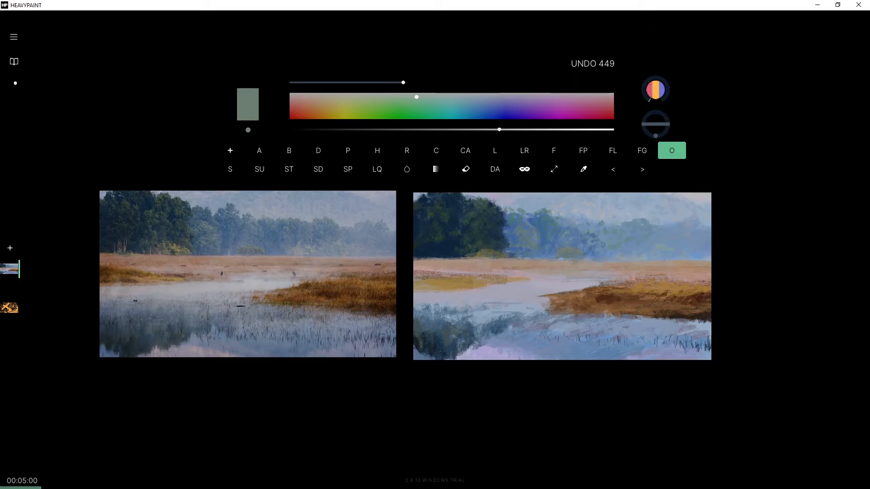
{"action": "left_click_drag", "start_coordinate": [683, 251], "coordinate": [680, 255]}
{"action": "left_click_drag", "start_coordinate": [684, 252], "coordinate": [690, 255]}
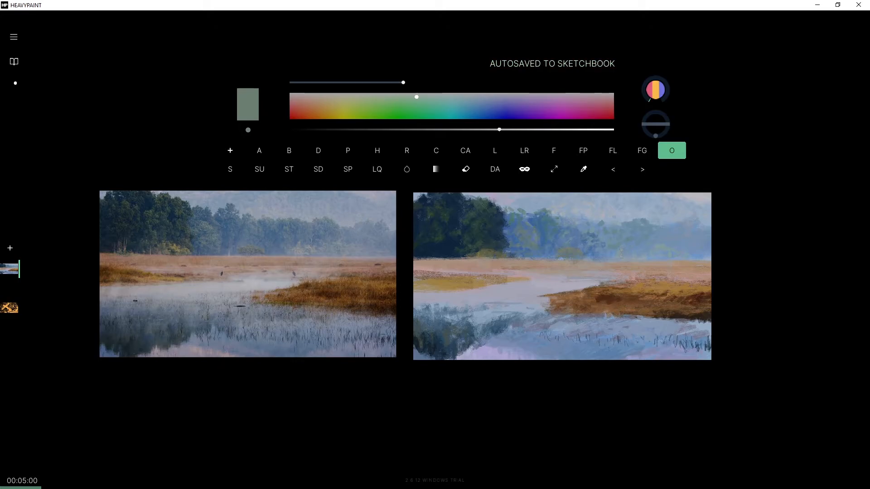
Sample dark blue from the trees beside the right-hand bush and paint it down to the horizon there.
{"action": "right_click", "coordinate": [581, 250]}
{"action": "right_click", "coordinate": [580, 250]}
{"action": "left_click_drag", "start_coordinate": [590, 253], "coordinate": [599, 260]}
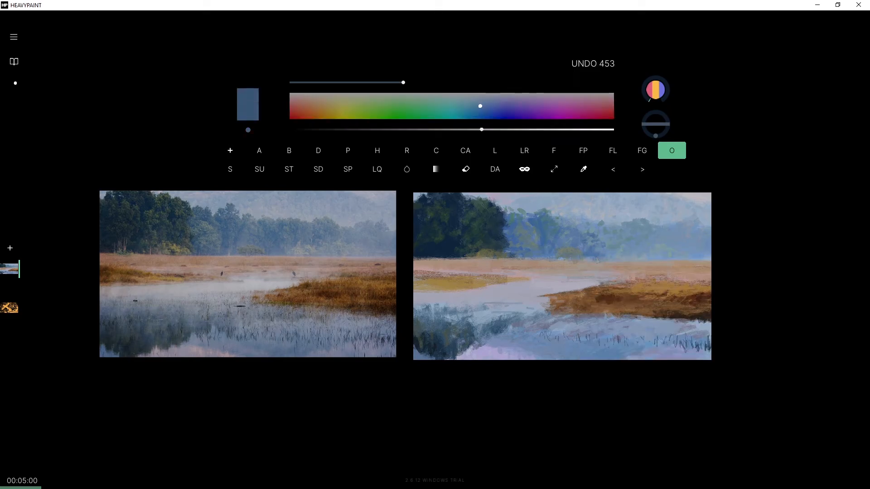
{"action": "key", "text": "alt"}
{"action": "left_click_drag", "start_coordinate": [591, 258], "coordinate": [600, 256]}
{"action": "right_click", "coordinate": [594, 247]}
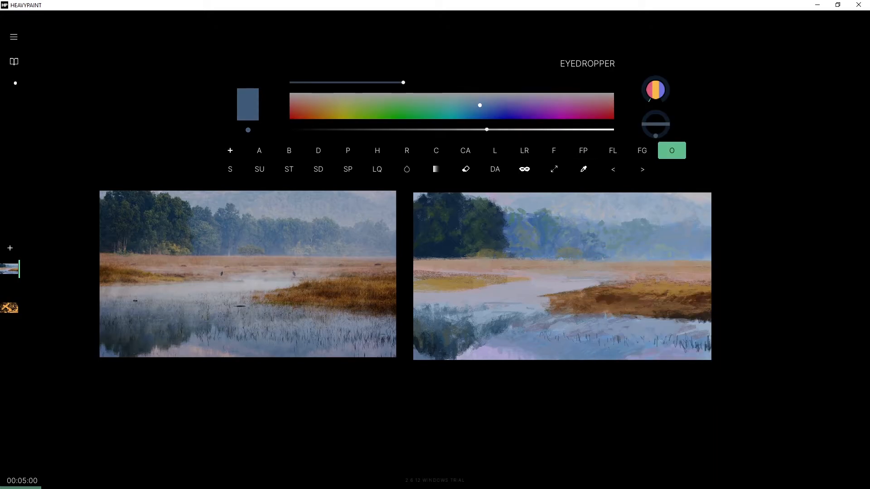
Sample brown and beige tones from the far meadow and touch up its edge beneath the trees beside the right-hand bush.
{"action": "right_click", "coordinate": [597, 262]}
{"action": "mouse_move", "coordinate": [592, 258]}
{"action": "left_mouse_down"}
{"action": "mouse_move", "coordinate": [614, 258]}
{"action": "mouse_move", "coordinate": [612, 266]}
{"action": "left_mouse_up"}
{"action": "key", "text": "ctrl+z"}
{"action": "left_click", "coordinate": [602, 265], "text": "alt"}
{"action": "left_click", "coordinate": [610, 267], "text": "alt"}
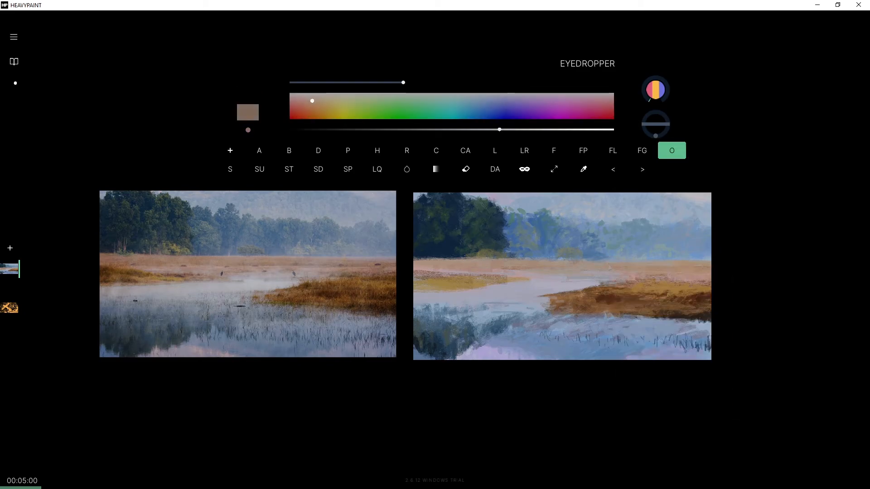
{"action": "left_click", "coordinate": [610, 267], "text": "alt"}
{"action": "left_click", "coordinate": [599, 267], "text": "alt"}
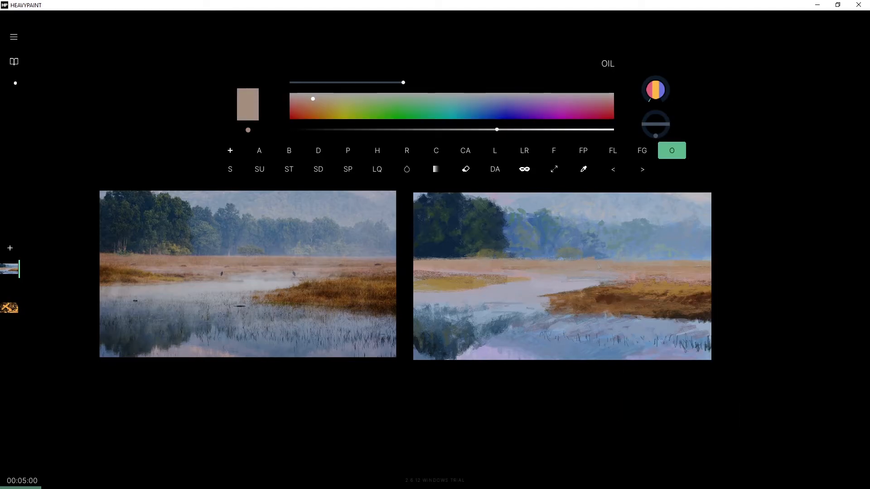
Refine the horizon edge beside the right-hand bush with tones sampled from the trees and the meadow.
{"action": "left_click", "coordinate": [591, 253], "text": "alt"}
{"action": "left_click", "coordinate": [590, 259], "text": "alt"}
{"action": "left_click", "coordinate": [593, 262], "text": "alt"}
{"action": "right_click", "coordinate": [592, 263]}
{"action": "key", "text": "ctrl+z"}
{"action": "left_click", "coordinate": [594, 263], "text": "alt"}
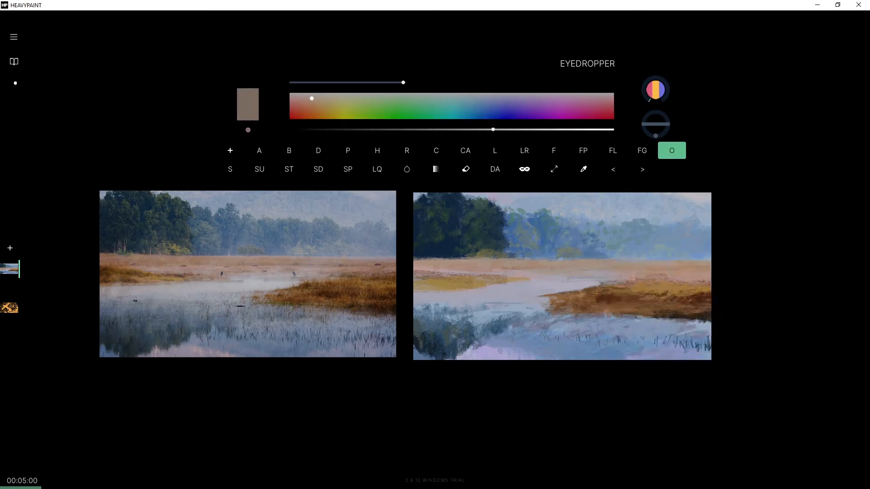
Sample misty blues beside the right-hand bush and paint them along the base of the distant trees.
{"action": "right_click", "coordinate": [593, 252]}
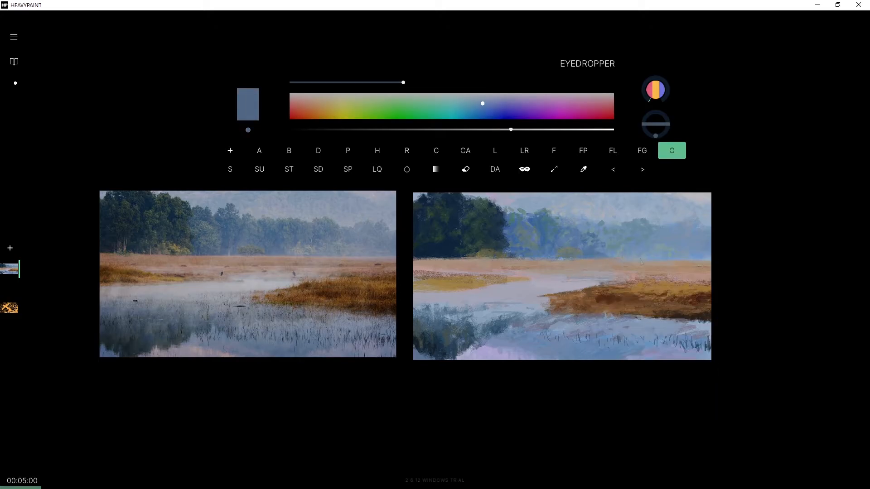
{"action": "left_click_drag", "start_coordinate": [594, 252], "coordinate": [630, 257]}
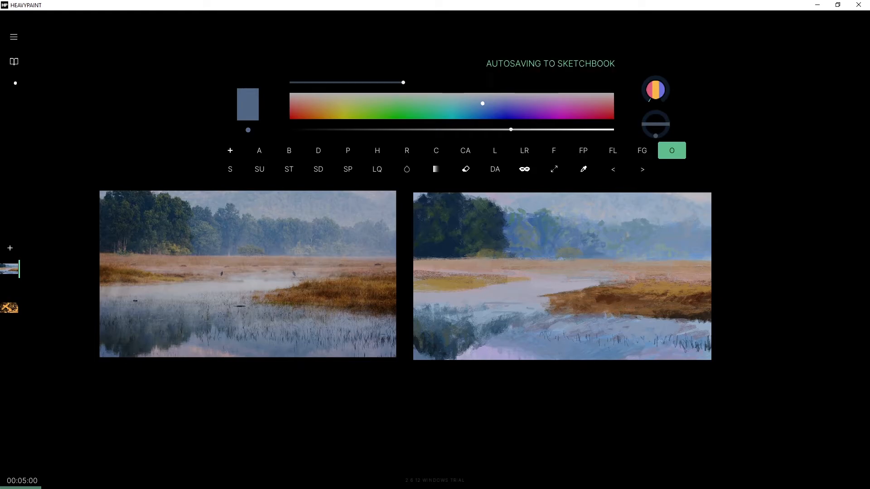
{"action": "right_click", "coordinate": [589, 242]}
{"action": "left_click", "coordinate": [607, 248]}
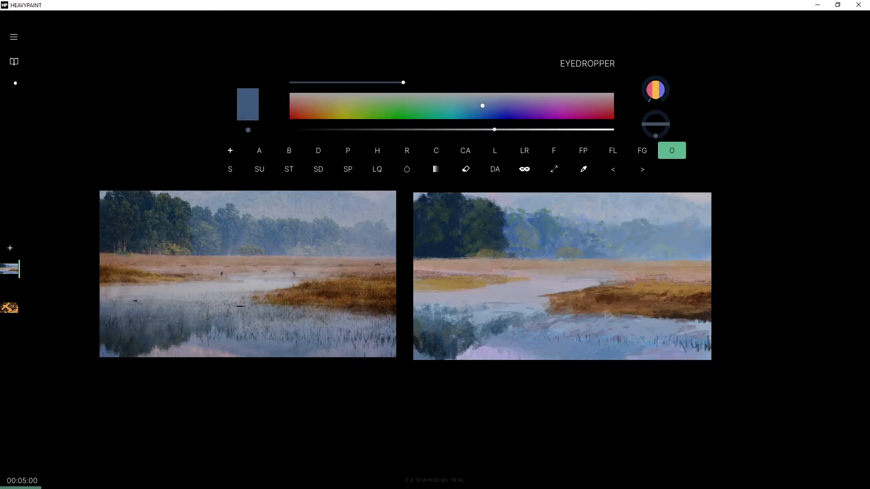
Sample olive from the bush below the dark trees, brighten it, and try strokes on the bush's foliage.
{"action": "key", "text": "e"}
{"action": "key", "text": "e"}
{"action": "right_click", "coordinate": [480, 256]}
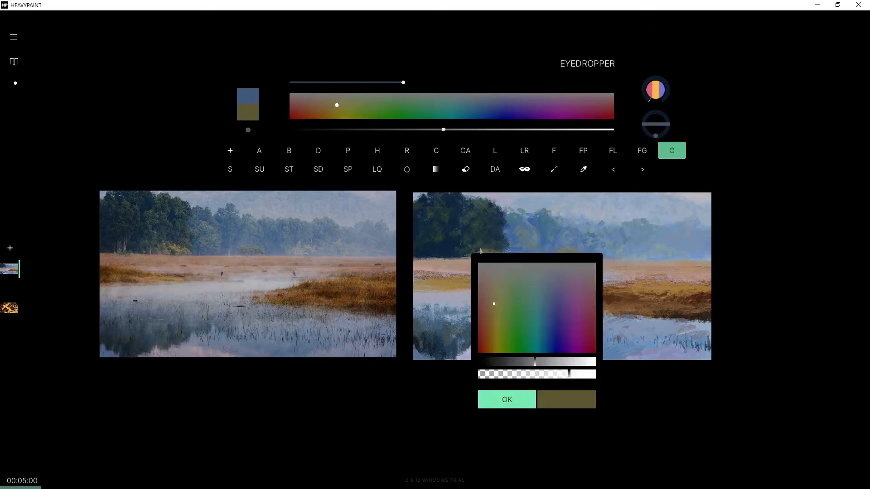
{"action": "left_click", "coordinate": [495, 304]}
{"action": "left_click", "coordinate": [540, 362]}
{"action": "left_click", "coordinate": [492, 249]}
{"action": "left_click_drag", "start_coordinate": [500, 254], "coordinate": [497, 255]}
{"action": "key", "text": "ctrl+z"}
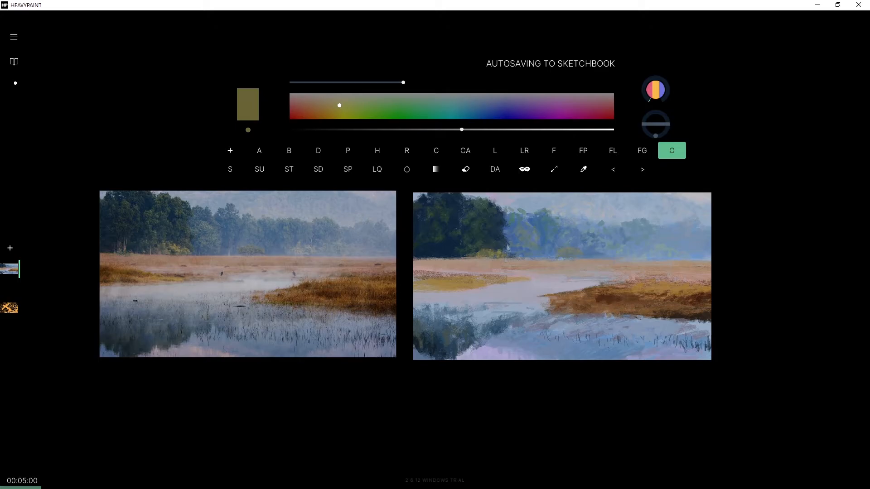
Add short strokes to the olive bush below the dark trees using colours sampled from the bush and its surroundings.
{"action": "right_click", "coordinate": [493, 251]}
{"action": "left_click", "coordinate": [488, 252]}
{"action": "right_click", "coordinate": [476, 254]}
{"action": "left_click", "coordinate": [479, 254]}
{"action": "right_click", "coordinate": [484, 250]}
{"action": "left_click", "coordinate": [485, 251]}
{"action": "left_click_drag", "start_coordinate": [486, 255], "coordinate": [491, 256]}
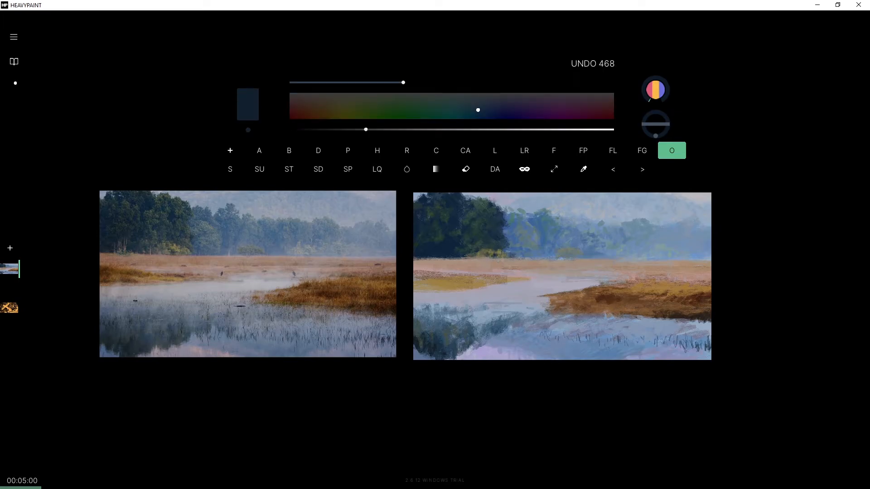
Sample brownish grey from the meadow beside the olive bush and paint a short stroke at the edge of the dark trees.
{"action": "right_click", "coordinate": [512, 257]}
{"action": "left_click", "coordinate": [518, 264]}
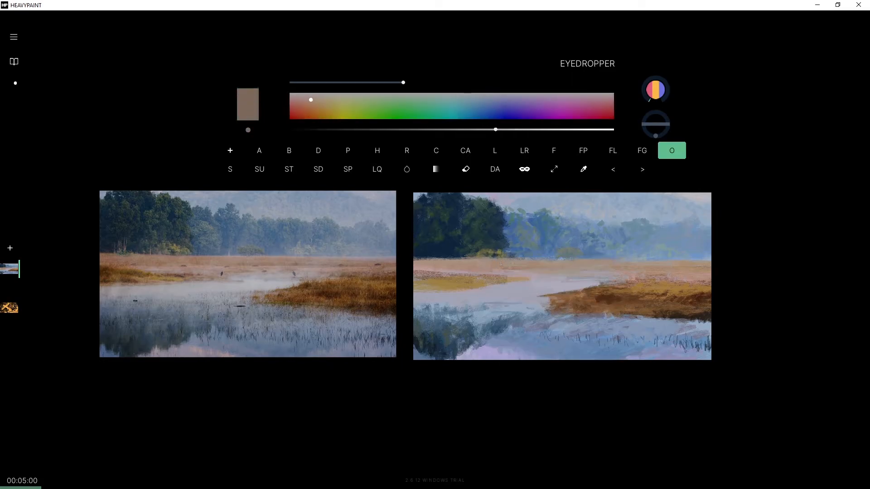
{"action": "left_click_drag", "start_coordinate": [510, 255], "coordinate": [508, 245]}
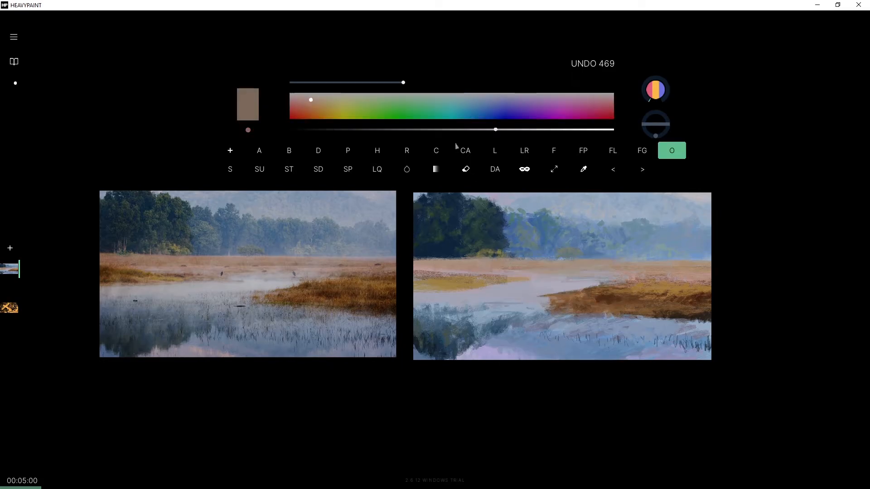
Lighten the brownish grey, reduce the brush size, and try thin horizontal strokes along the meadow's far edge below the distant trees.
{"action": "left_click_drag", "start_coordinate": [497, 130], "coordinate": [517, 136]}
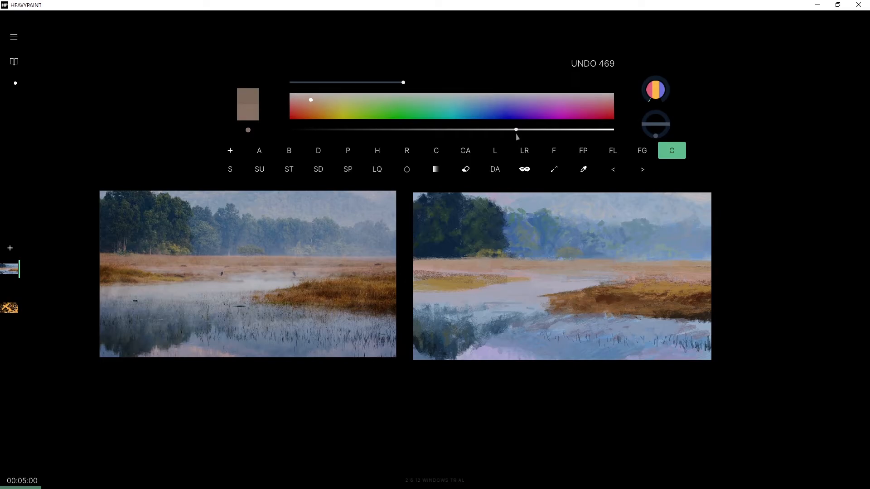
{"action": "left_click_drag", "start_coordinate": [403, 82], "coordinate": [365, 84]}
{"action": "left_click_drag", "start_coordinate": [510, 258], "coordinate": [604, 246]}
{"action": "key", "text": "ctrl+z"}
{"action": "left_click_drag", "start_coordinate": [488, 258], "coordinate": [607, 253]}
{"action": "key", "text": "ctrl+z"}
{"action": "left_click_drag", "start_coordinate": [515, 258], "coordinate": [602, 255]}
{"action": "key", "text": "ctrl+z"}
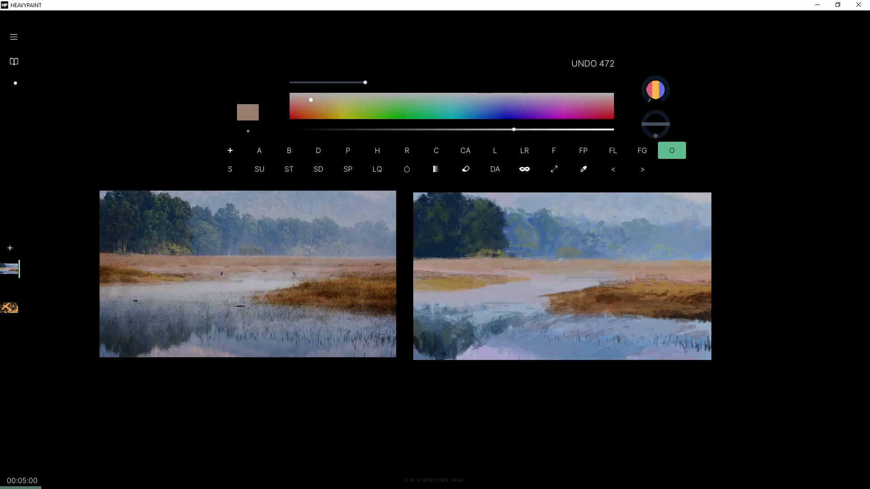
Undo the recent trial strokes along the meadow's far edge.
{"action": "key", "text": "ctrl+z"}
{"action": "key", "text": "ctrl+z"}
{"action": "key", "text": "ctrl+z"}
{"action": "key", "text": "ctrl+z"}
{"action": "key", "text": "ctrl+z"}
{"action": "key", "text": "ctrl+z"}
{"action": "key", "text": "ctrl+z"}
{"action": "key", "text": "ctrl+z"}
{"action": "key", "text": "ctrl+z"}
{"action": "key", "text": "ctrl+z"}
{"action": "key", "text": "ctrl+z"}
{"action": "key", "text": "ctrl+z"}
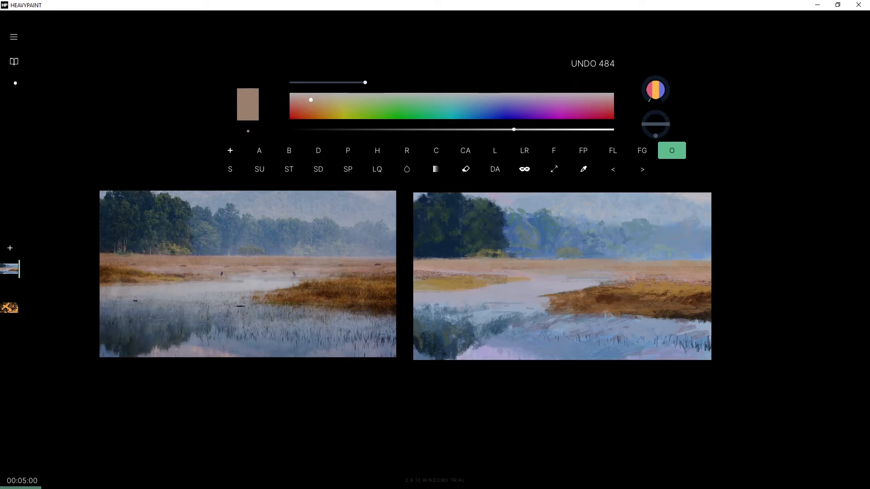
{"action": "key", "text": "ctrl+z"}
{"action": "key", "text": "ctrl+z"}
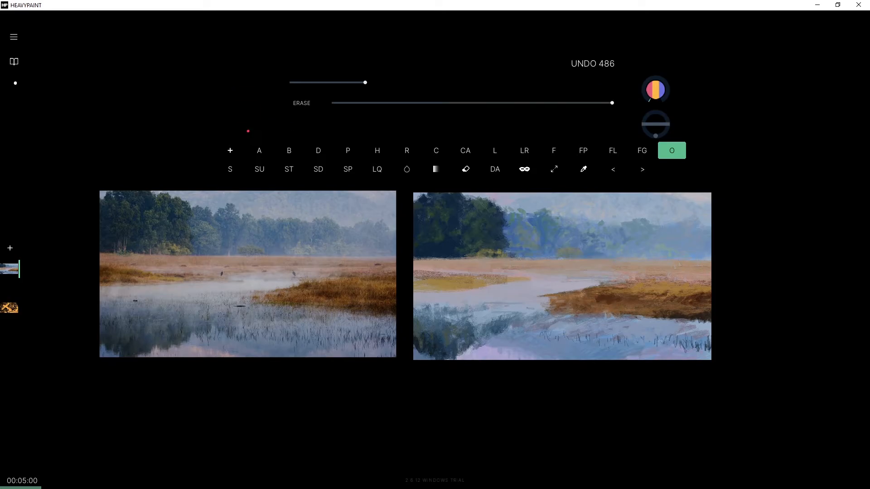
{"action": "key", "text": "ctrl+z"}
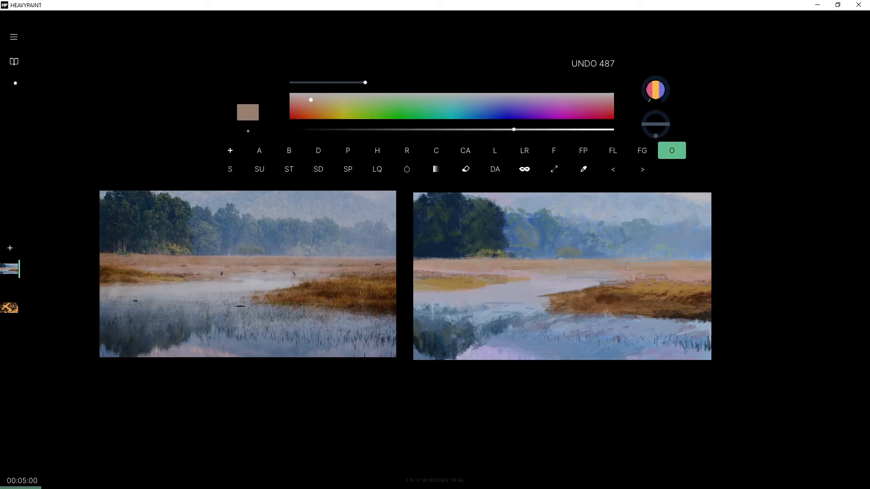
Sample misty blue and brownish grey where the right-hand trees meet the meadow and retouch the horizon with them.
{"action": "key", "text": "alt"}
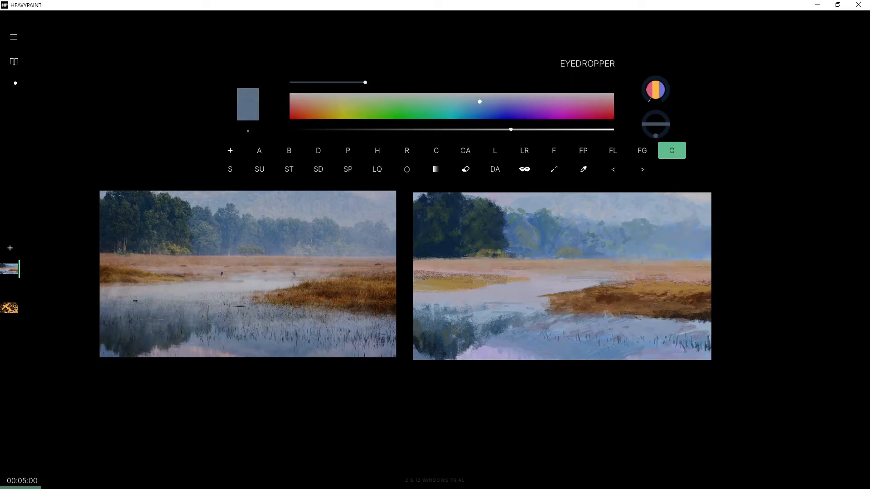
{"action": "left_click", "coordinate": [646, 259], "text": "alt"}
{"action": "key", "text": "ctrl+z"}
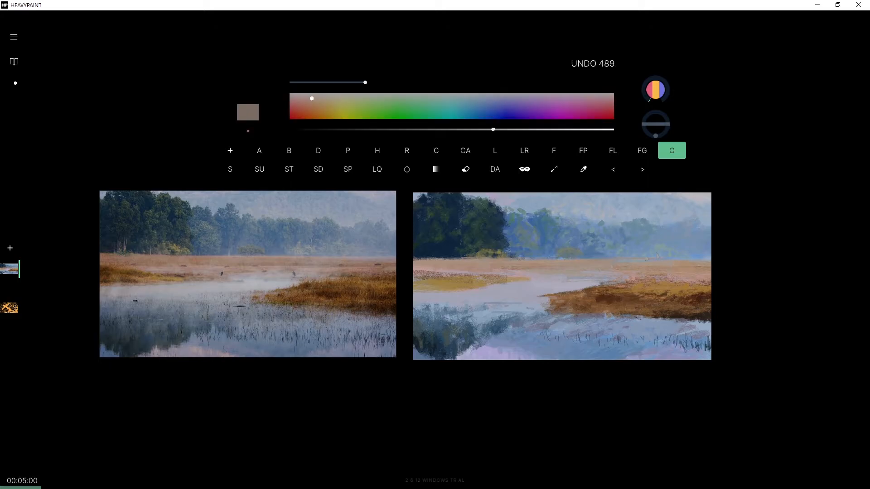
{"action": "key", "text": "alt"}
{"action": "key", "text": "alt"}
{"action": "left_click", "coordinate": [647, 261], "text": "alt"}
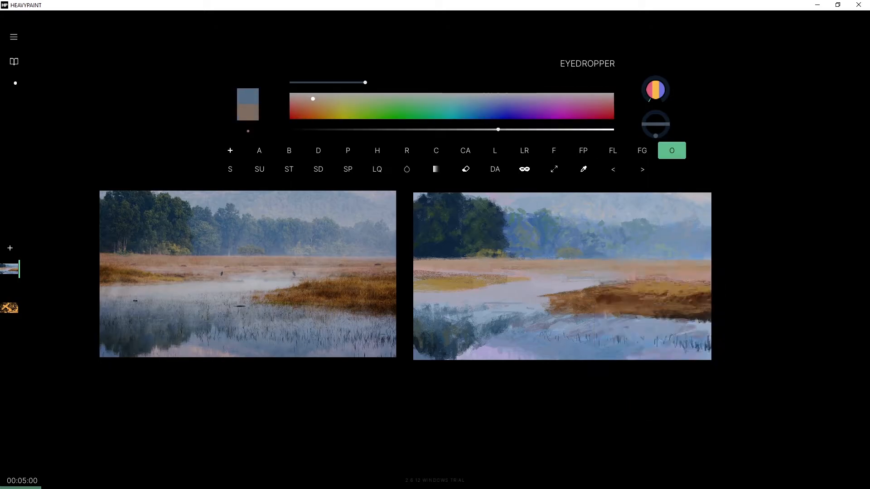
{"action": "right_click", "coordinate": [646, 262]}
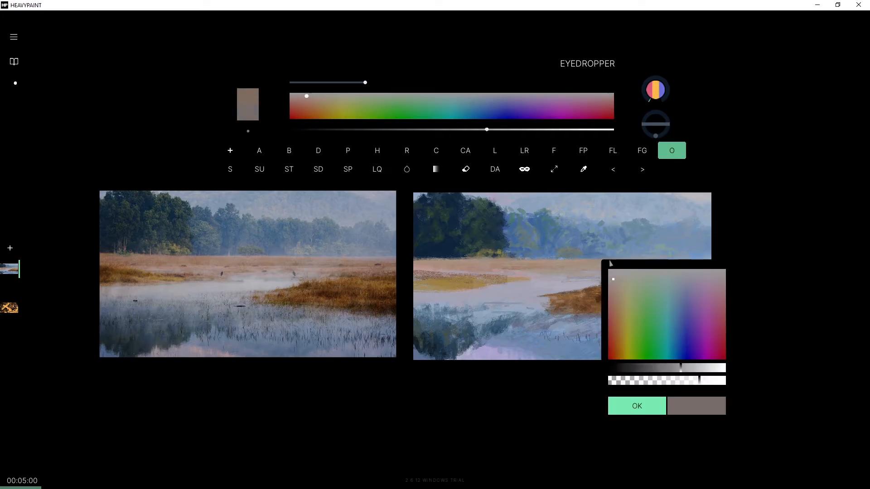
{"action": "left_click", "coordinate": [647, 262]}
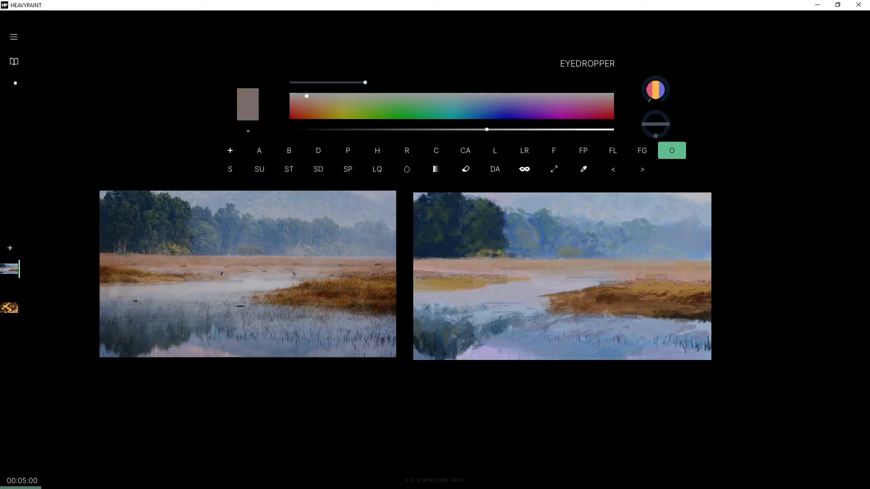
Undo the unwanted horizon strokes and sample misty blues from the base of the right-hand distant trees to soften the line.
{"action": "key", "text": "ctrl+z"}
{"action": "key", "text": "ctrl+z"}
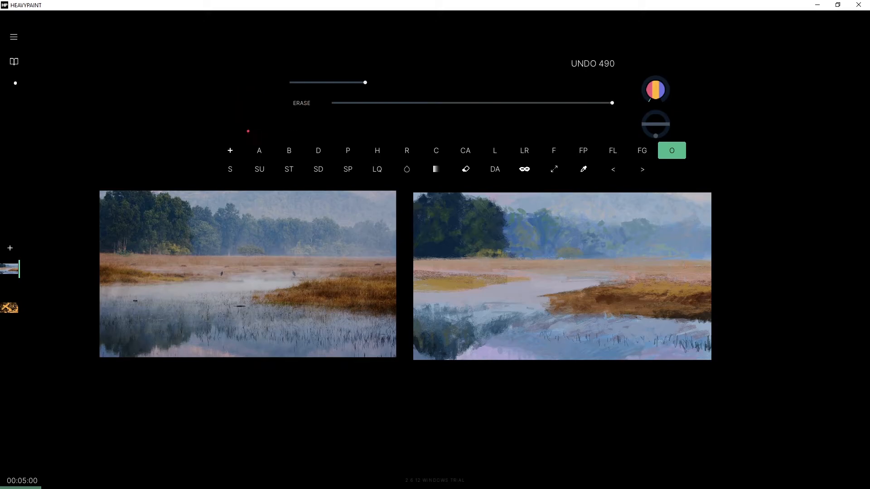
{"action": "right_click", "coordinate": [621, 258]}
{"action": "left_click", "coordinate": [621, 259]}
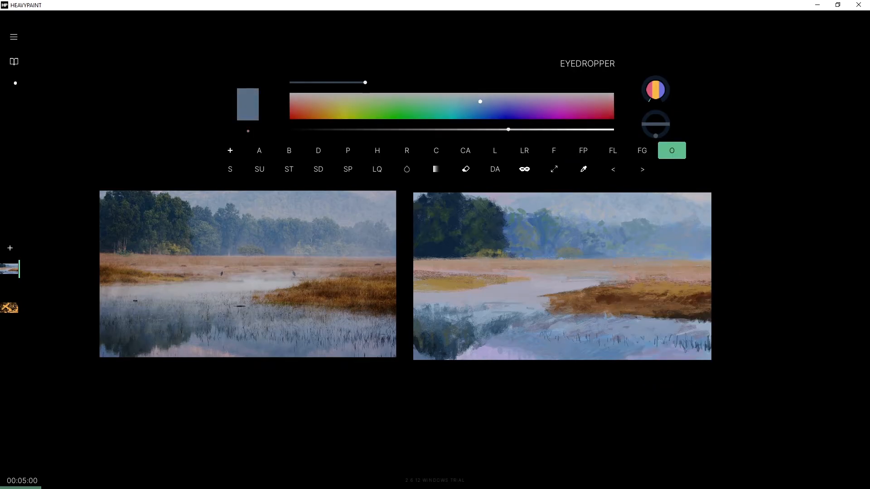
{"action": "key", "text": "ctrl+z"}
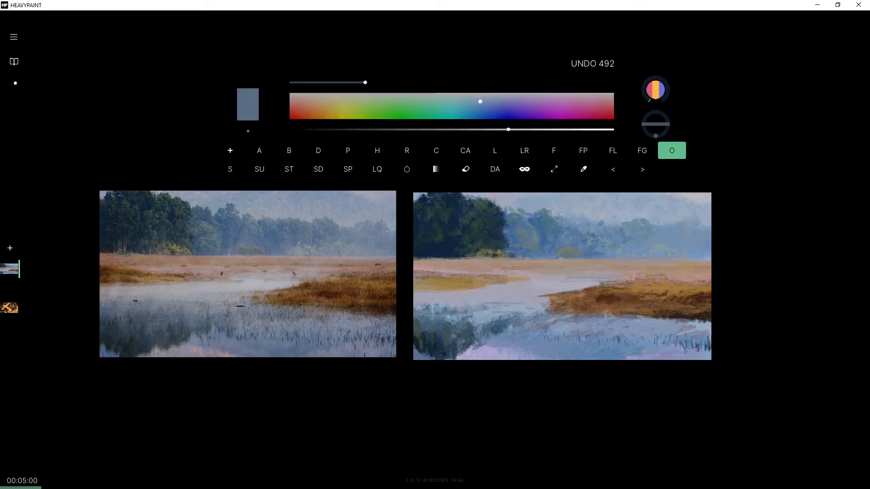
{"action": "right_click", "coordinate": [690, 256]}
{"action": "left_click", "coordinate": [690, 256]}
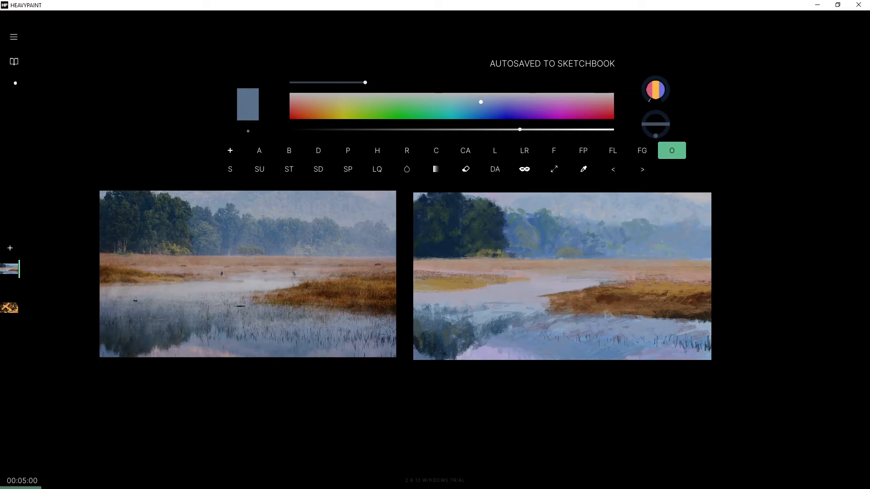
{"action": "key", "text": "alt"}
{"action": "key", "text": "ctrl+z"}
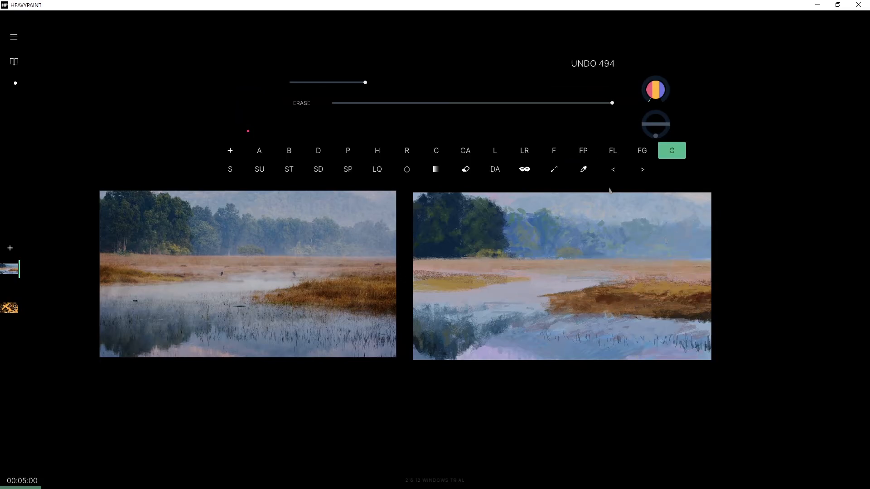
Shift the colour to a muted grey-teal, darken it, and try it on the distant trees.
{"action": "left_click_drag", "start_coordinate": [475, 102], "coordinate": [454, 102]}
{"action": "left_click_drag", "start_coordinate": [498, 130], "coordinate": [509, 129]}
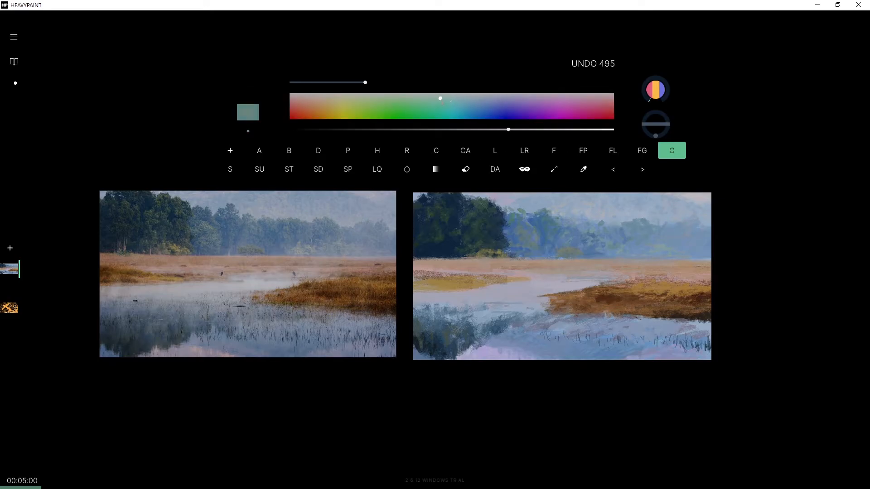
{"action": "left_click_drag", "start_coordinate": [493, 126], "coordinate": [496, 125]}
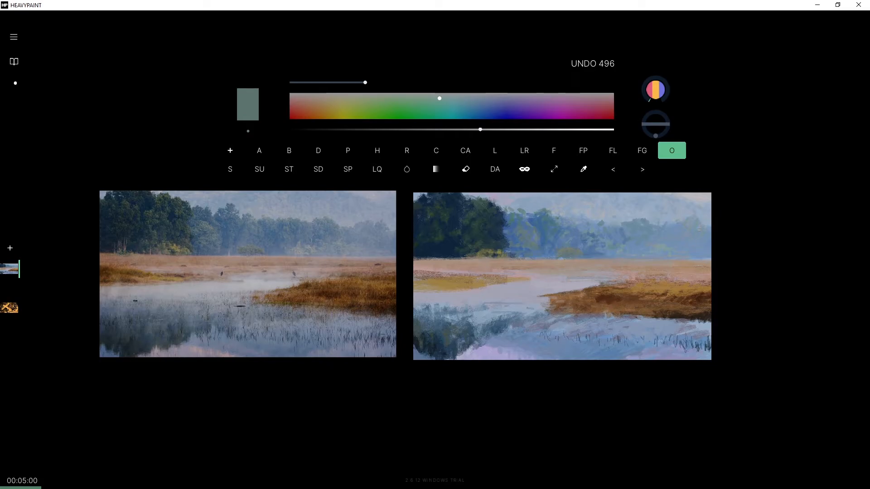
Sample misty blues from the right-hand distant trees and the hill above them and blend them into the tree tops.
{"action": "key", "text": "alt"}
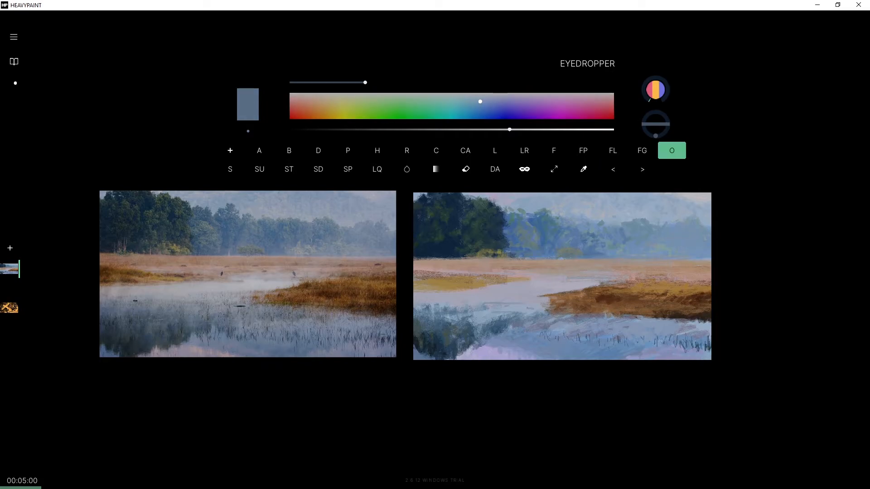
{"action": "left_click", "coordinate": [674, 237], "text": "alt"}
{"action": "left_click", "coordinate": [674, 237], "text": "alt"}
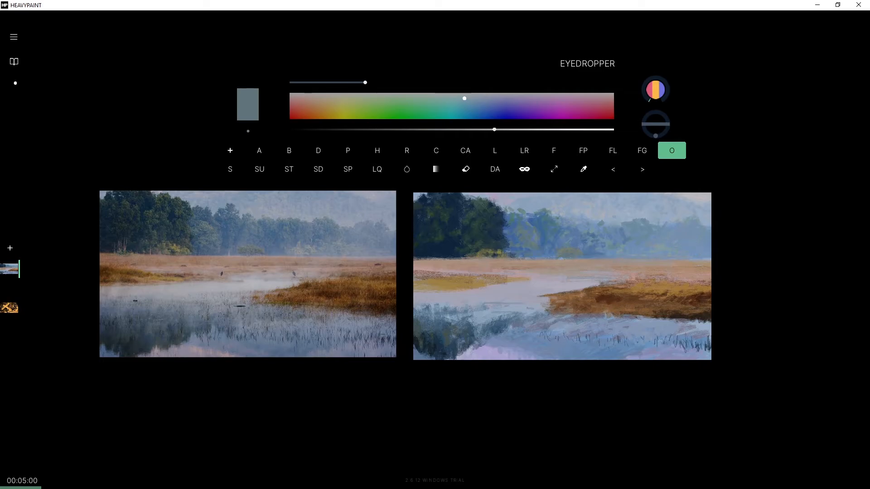
{"action": "left_click", "coordinate": [666, 234], "text": "alt"}
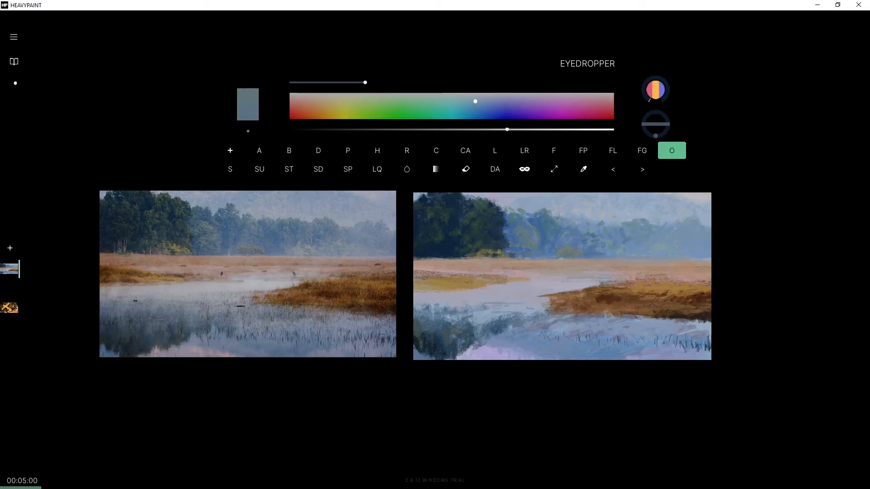
{"action": "left_click", "coordinate": [665, 217], "text": "alt"}
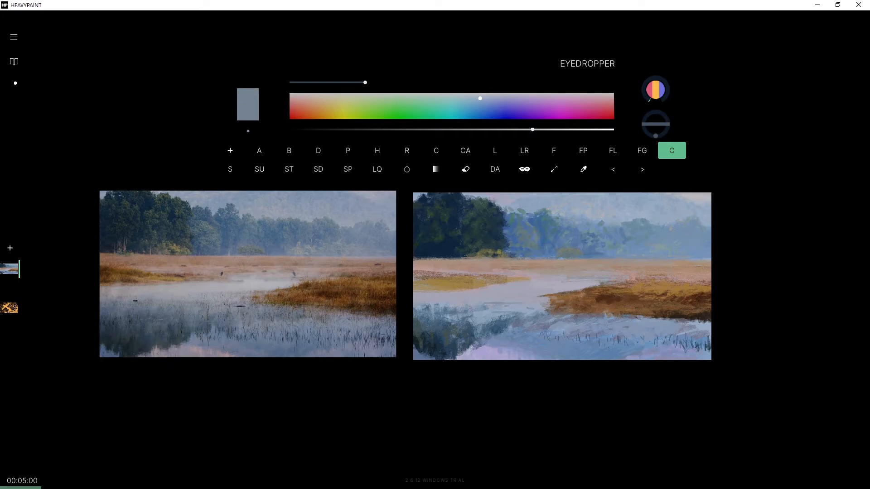
{"action": "left_click", "coordinate": [673, 232], "text": "alt"}
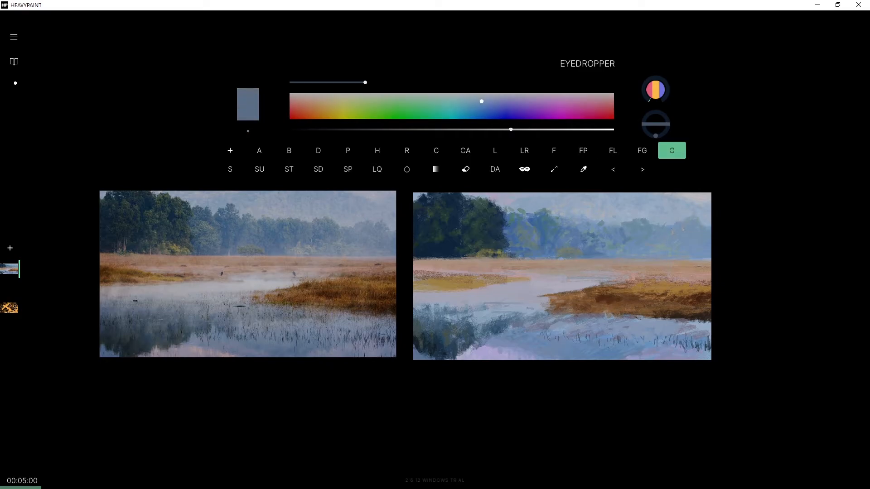
Undo the last strokes on the right-hand distant trees and resample a deeper blue from the foliage to rework them.
{"action": "key", "text": "ctrl+z"}
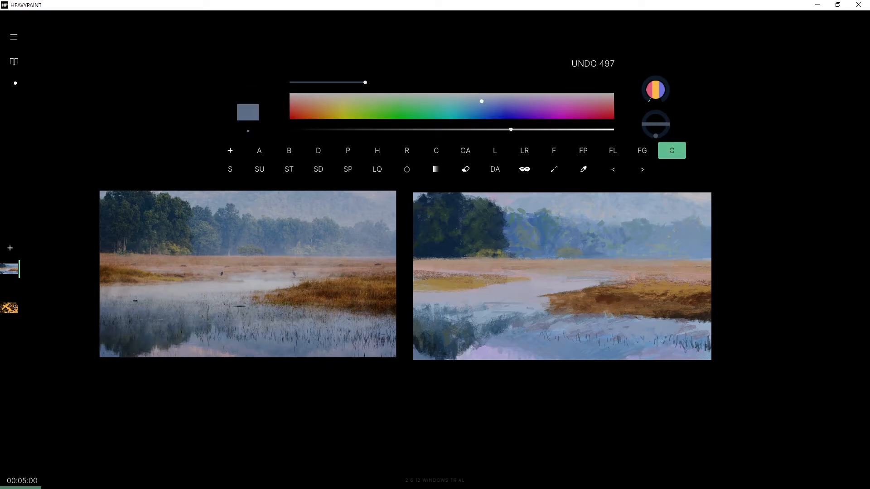
{"action": "key", "text": "ctrl+z"}
{"action": "key", "text": "ctrl+z"}
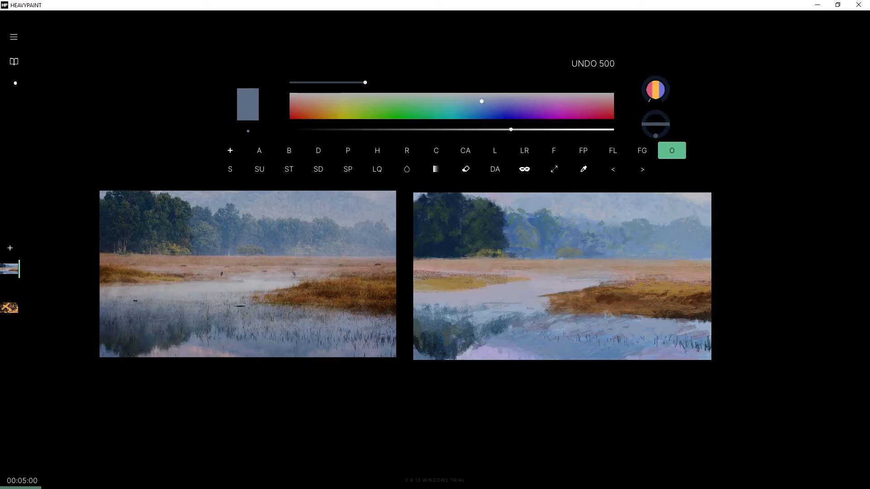
{"action": "left_click", "coordinate": [673, 231], "text": "alt"}
{"action": "left_click", "coordinate": [673, 231], "text": "alt"}
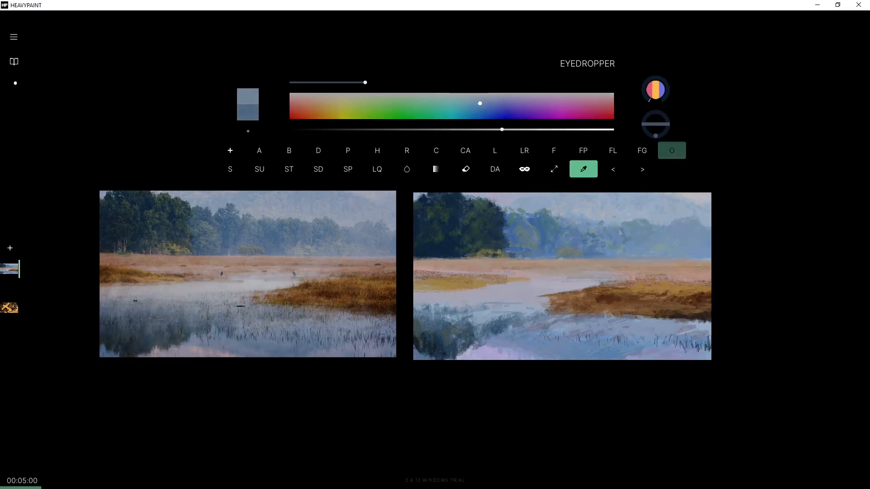
{"action": "left_click", "coordinate": [672, 230], "text": "alt"}
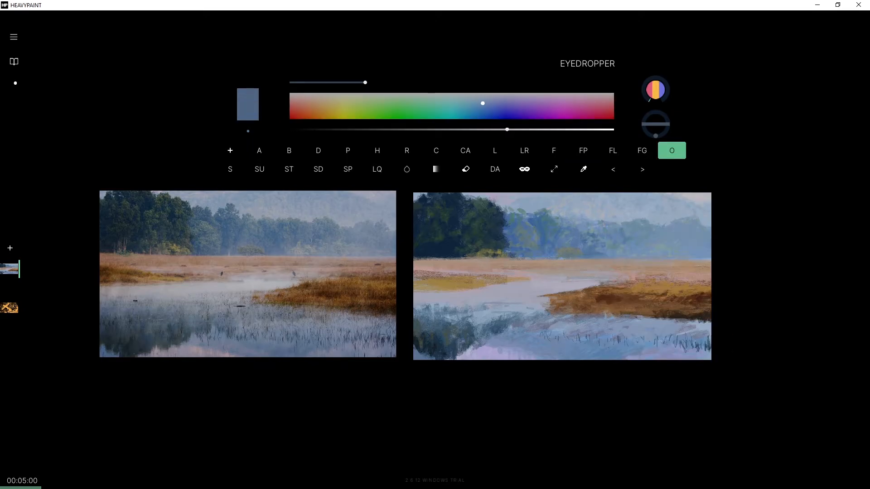
Sample pale hill grey and darker tree blue, and add short strokes to the distant trees just right of the small olive bush.
{"action": "left_click", "coordinate": [610, 216], "text": "alt"}
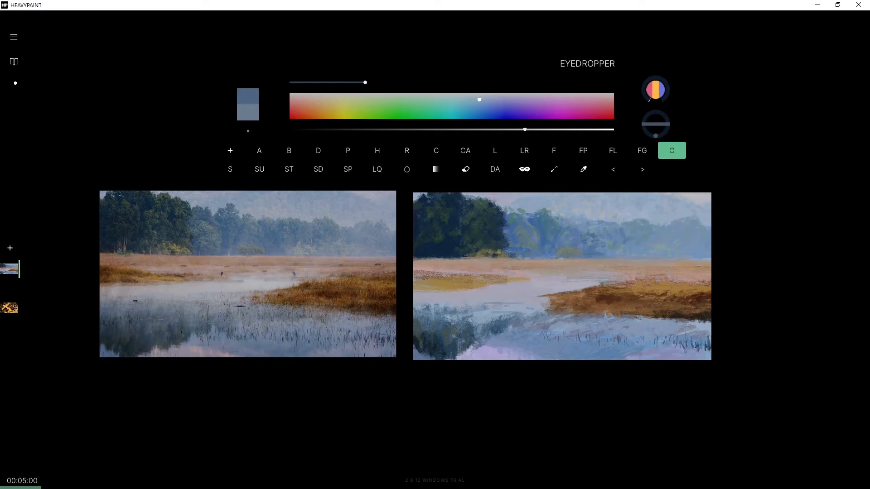
{"action": "left_click", "coordinate": [610, 213], "text": "alt"}
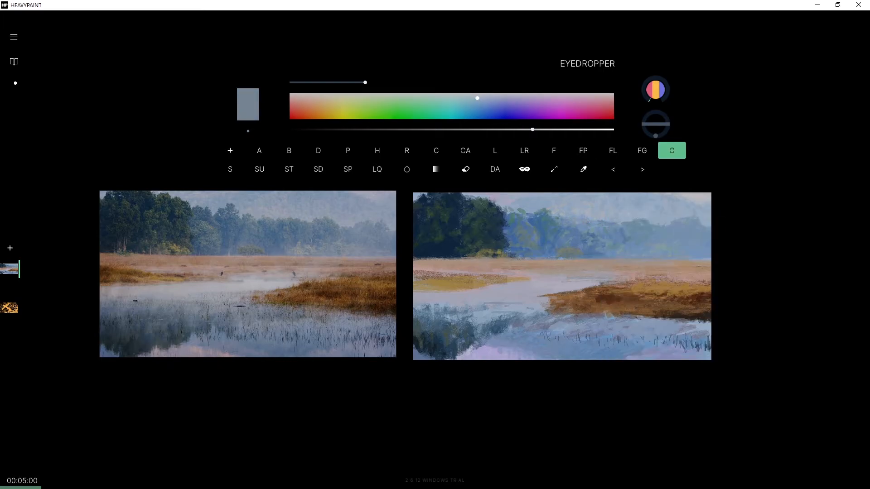
{"action": "left_click", "coordinate": [589, 234], "text": "alt"}
{"action": "left_click", "coordinate": [583, 232], "text": "alt"}
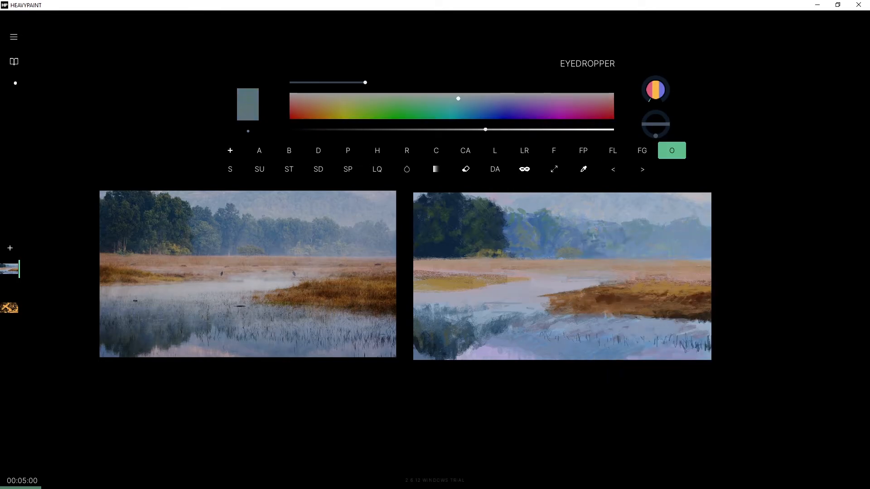
{"action": "left_click", "coordinate": [589, 234], "text": "alt"}
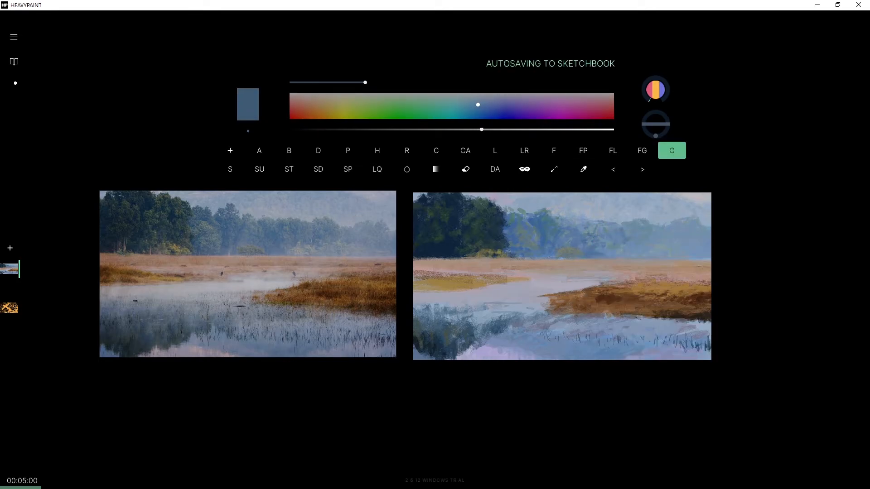
{"action": "left_click_drag", "start_coordinate": [588, 233], "coordinate": [592, 236]}
{"action": "left_click_drag", "start_coordinate": [589, 233], "coordinate": [594, 237]}
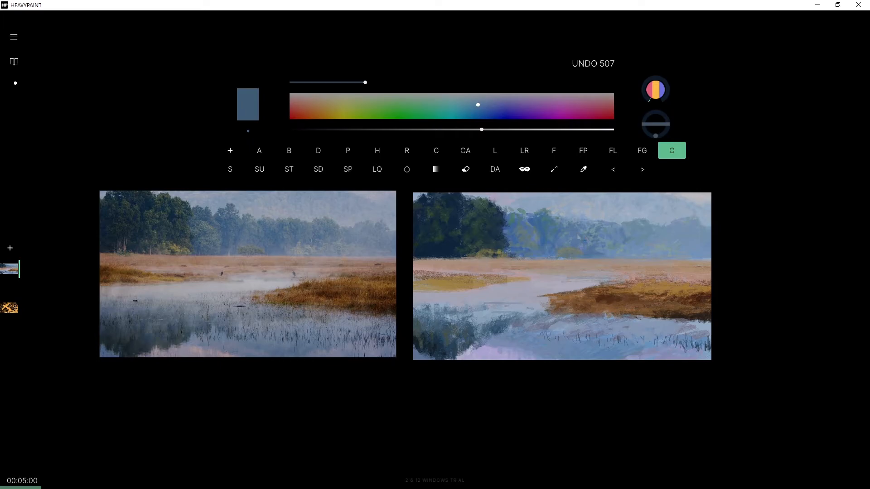
Sample slate blue from the distant trees above the small olive bush and try short foliage strokes there, undoing the last one.
{"action": "left_click", "coordinate": [573, 227], "text": "alt"}
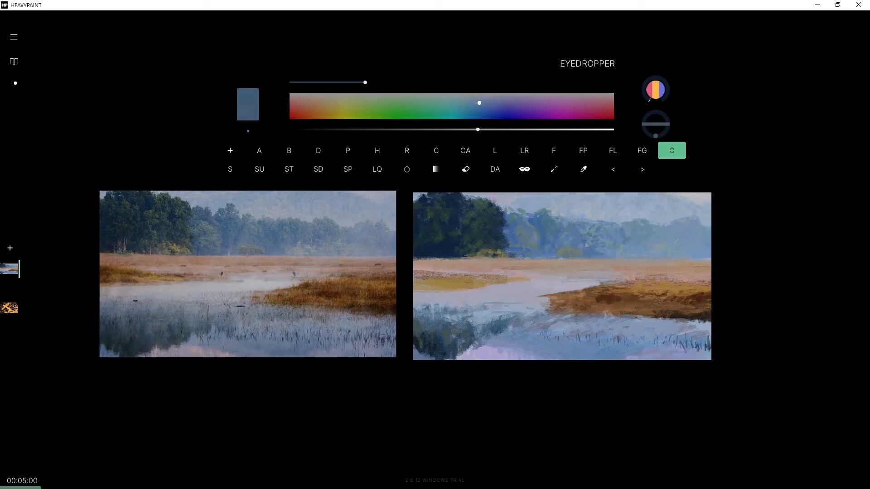
{"action": "key", "text": "e"}
{"action": "mouse_move", "coordinate": [574, 226]}
{"action": "left_mouse_down"}
{"action": "mouse_move", "coordinate": [578, 235]}
{"action": "mouse_move", "coordinate": [577, 228]}
{"action": "left_mouse_up"}
{"action": "key", "text": "e"}
{"action": "right_click", "coordinate": [542, 229]}
{"action": "left_click", "coordinate": [579, 228]}
{"action": "key", "text": "ctrl+z"}
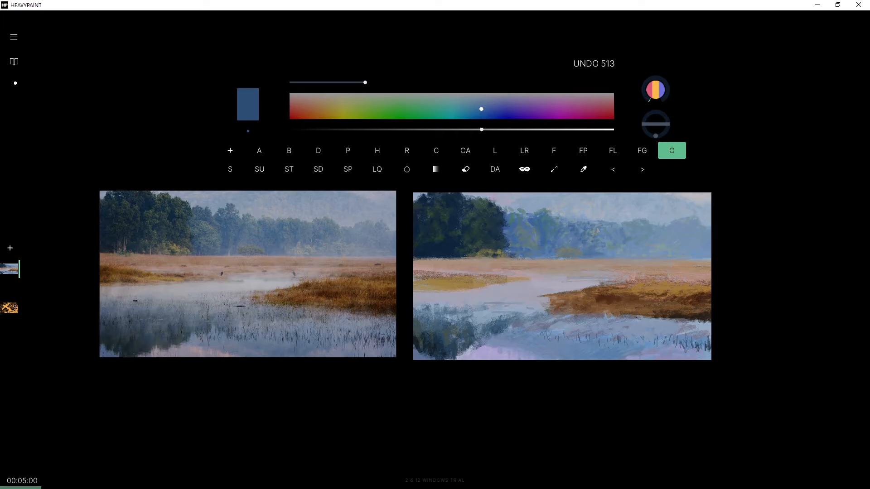
Sample slate blue from the distant trees right of the small olive bush and shift it to a darker grey-green.
{"action": "left_click", "coordinate": [585, 229], "text": "alt"}
{"action": "left_click", "coordinate": [584, 229], "text": "alt"}
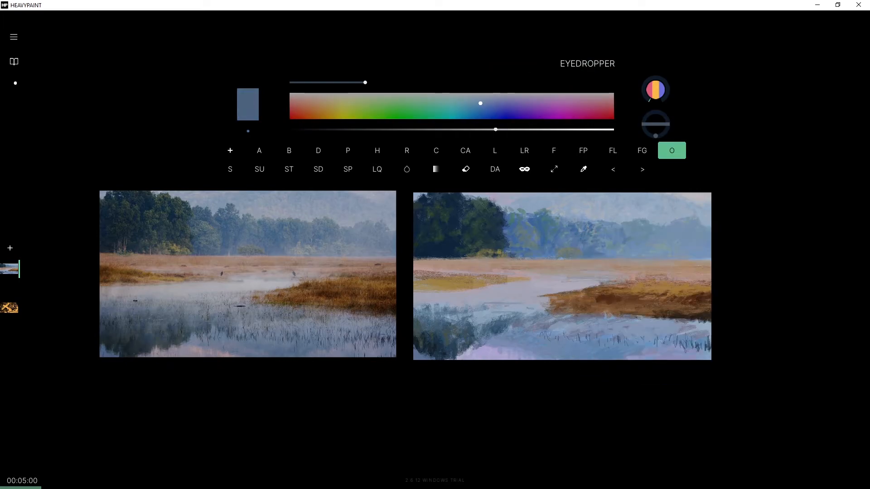
{"action": "right_click", "coordinate": [605, 232]}
{"action": "left_click", "coordinate": [603, 218]}
{"action": "left_click", "coordinate": [439, 103]}
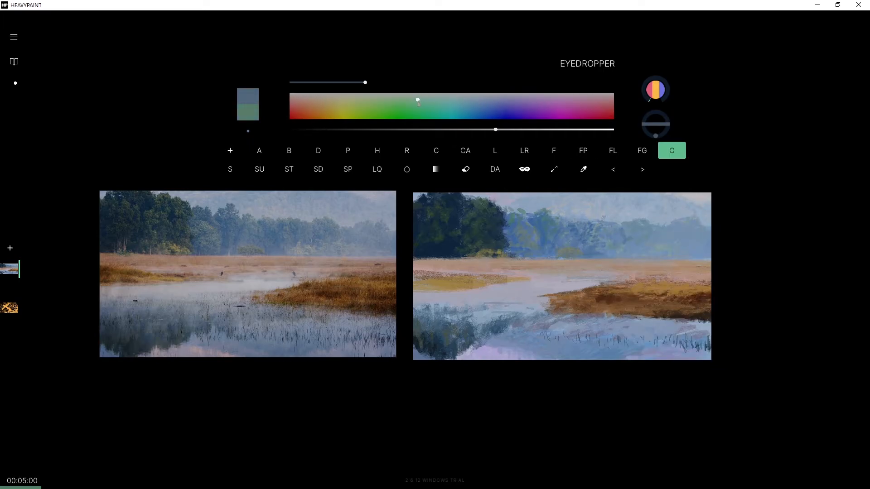
{"action": "left_click_drag", "start_coordinate": [495, 130], "coordinate": [461, 130]}
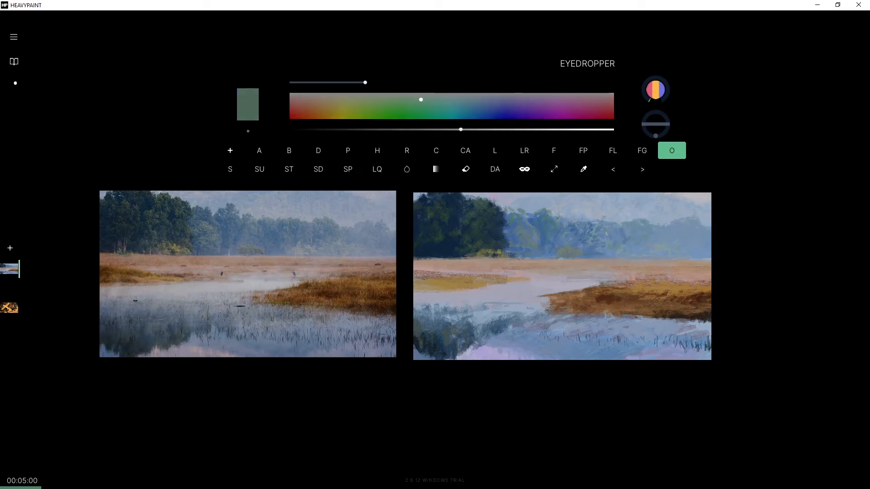
Undo the trial foliage strokes on the distant trees while lightening the grey-green slightly and shifting it towards olive green.
{"action": "key", "text": "ctrl+z"}
{"action": "key", "text": "ctrl+z"}
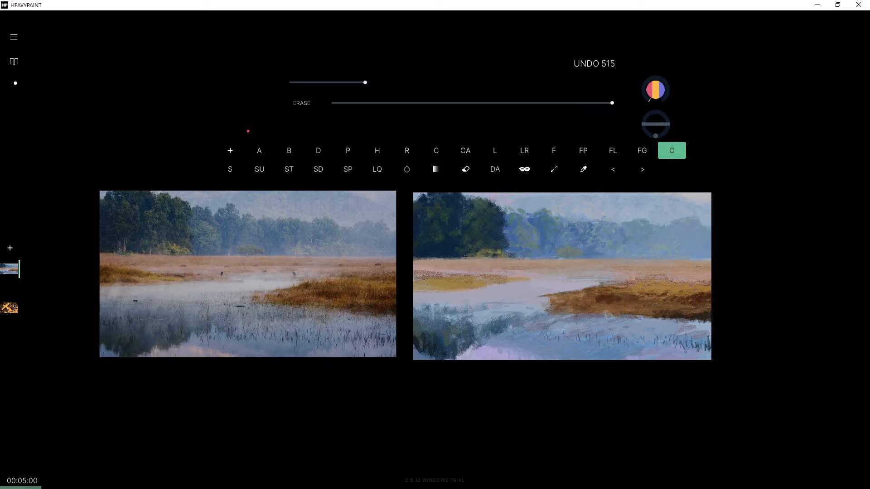
{"action": "left_click", "coordinate": [467, 131]}
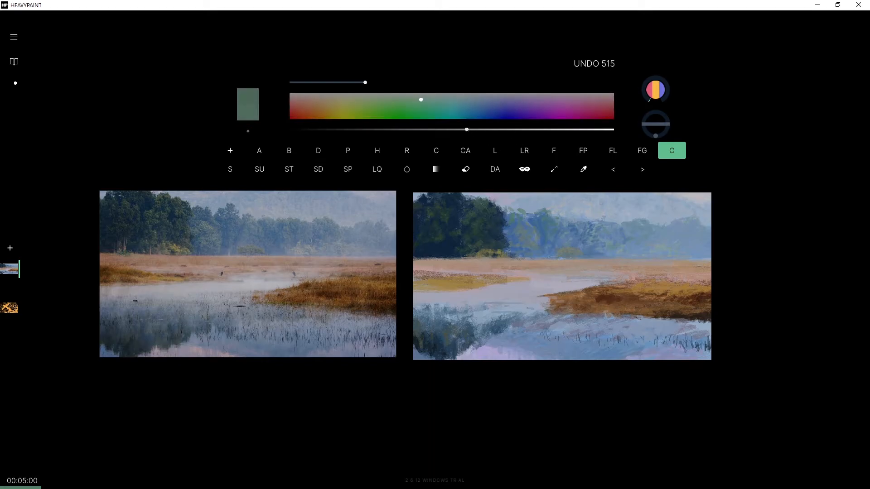
{"action": "key", "text": "ctrl+z"}
{"action": "key", "text": "ctrl+z"}
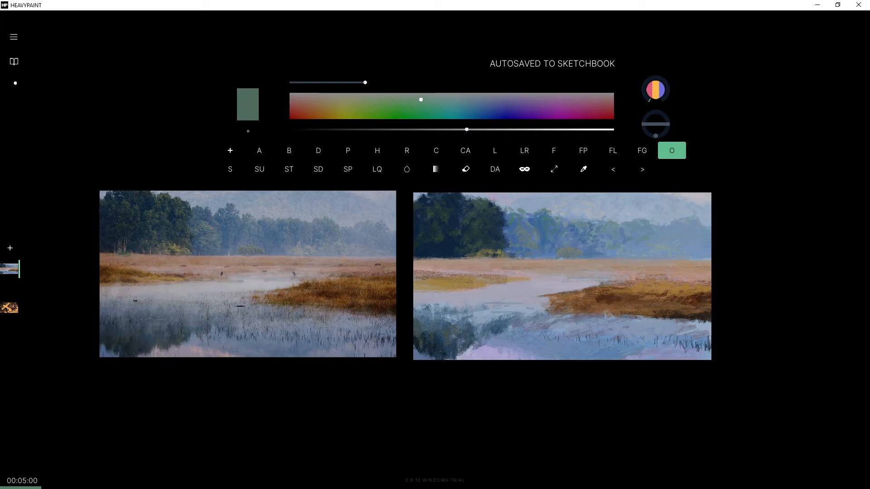
{"action": "left_click_drag", "start_coordinate": [415, 105], "coordinate": [391, 102]}
{"action": "key", "text": "ctrl+z"}
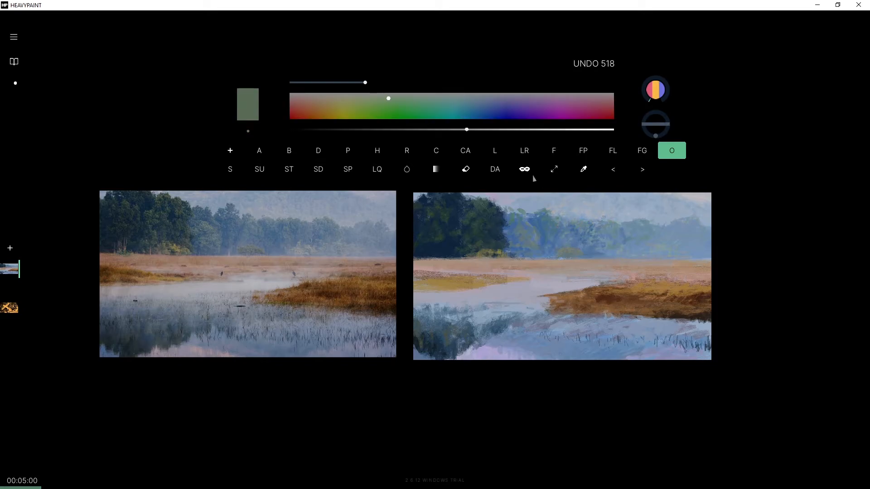
Turn off the Color History option in the program settings.
{"action": "left_click", "coordinate": [247, 105]}
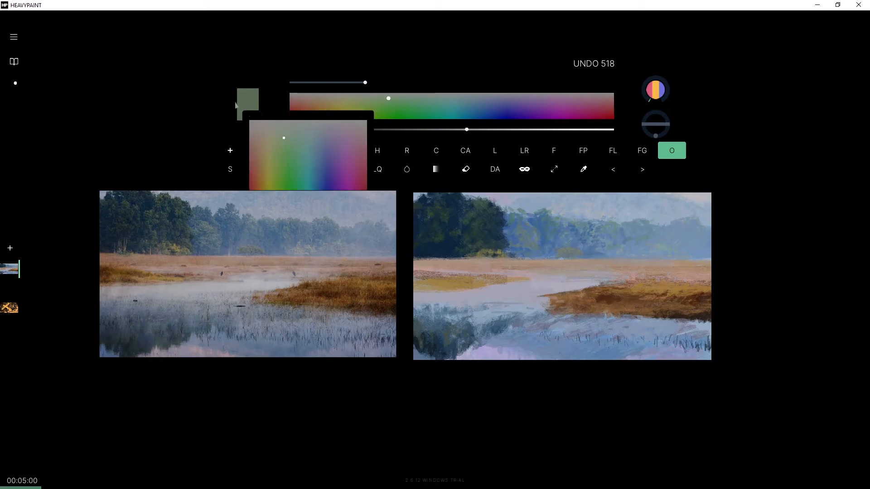
{"action": "left_click", "coordinate": [14, 36]}
{"action": "left_click", "coordinate": [16, 45]}
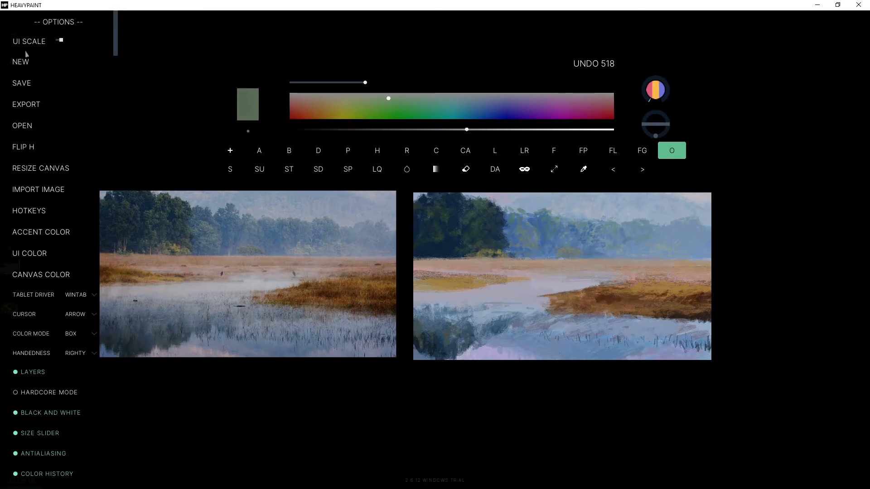
{"action": "left_click", "coordinate": [54, 232]}
{"action": "left_click", "coordinate": [54, 227]}
{"action": "scroll", "coordinate": [73, 362], "scroll_direction": "down", "scroll_amount": 5}
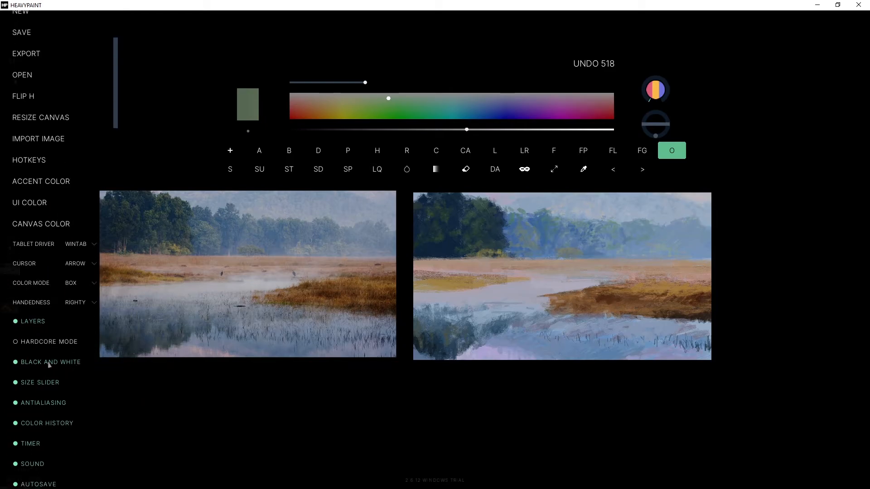
{"action": "scroll", "coordinate": [46, 260], "scroll_direction": "down", "scroll_amount": 2}
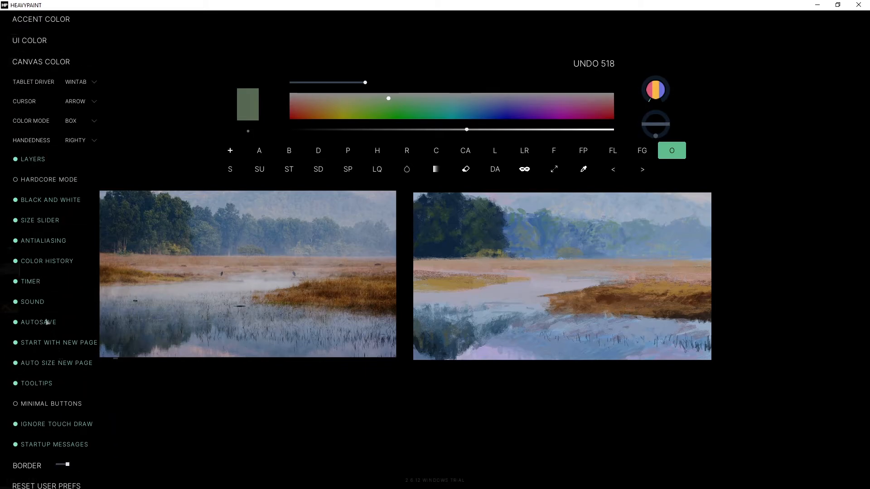
{"action": "left_click", "coordinate": [30, 263]}
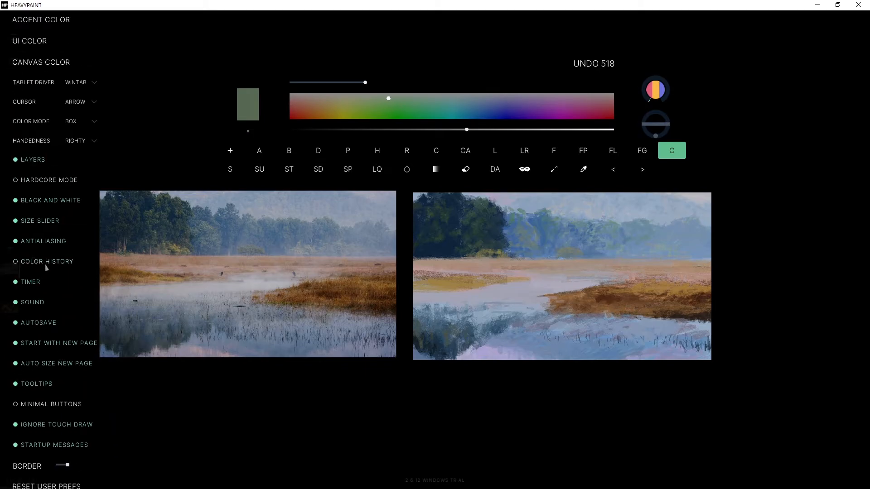
{"action": "left_click", "coordinate": [408, 118]}
Choose dark blue and purple tones and try a scribble over the distant trees beside the dark tree mass, undoing it.
{"action": "mouse_move", "coordinate": [447, 101]}
{"action": "left_mouse_down"}
{"action": "mouse_move", "coordinate": [477, 105]}
{"action": "mouse_move", "coordinate": [418, 130]}
{"action": "left_mouse_up"}
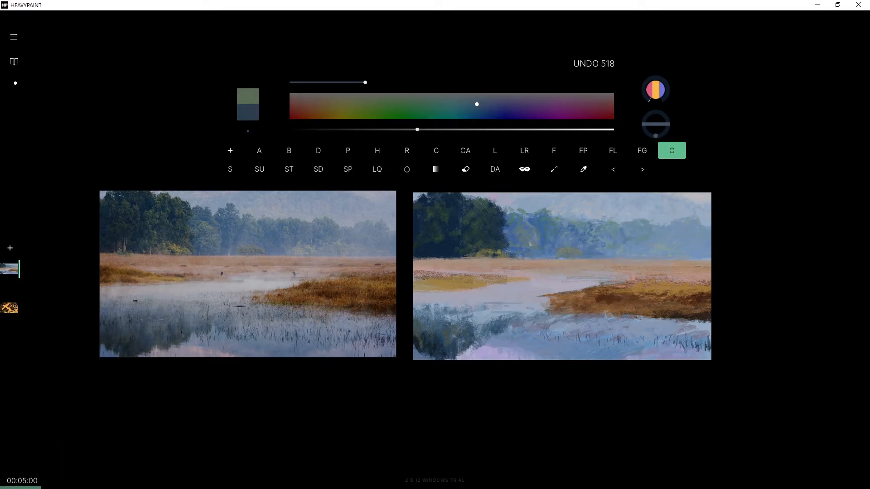
{"action": "left_click", "coordinate": [531, 101]}
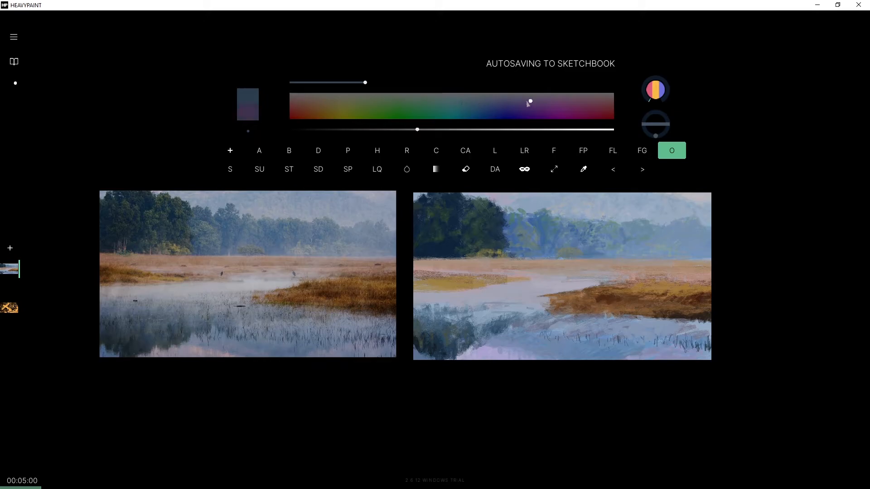
{"action": "left_click_drag", "start_coordinate": [519, 228], "coordinate": [498, 262]}
{"action": "left_click", "coordinate": [543, 104]}
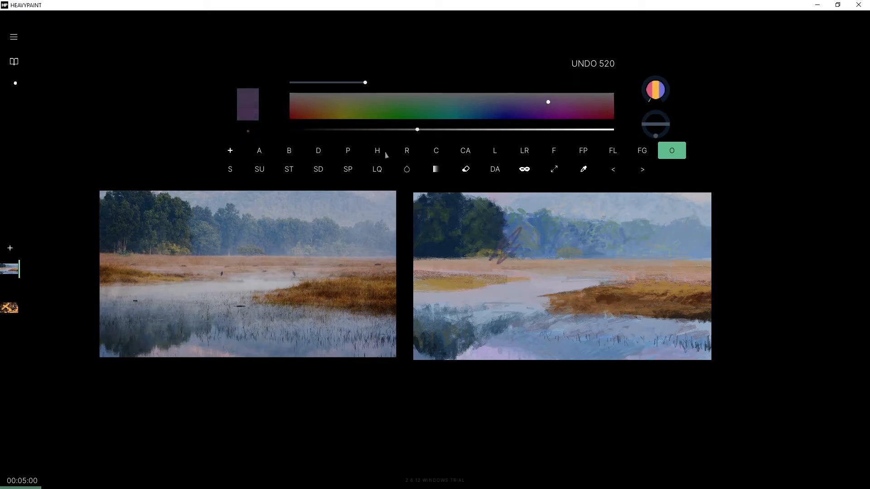
Enable Hardcore Mode and turn the Color History option back on.
{"action": "left_click", "coordinate": [13, 36]}
{"action": "left_click", "coordinate": [56, 393]}
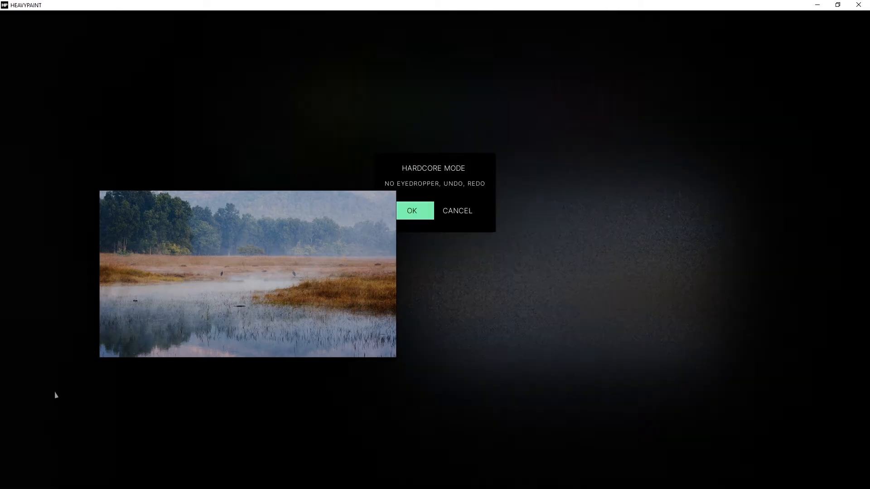
{"action": "key", "text": "Return"}
{"action": "left_click", "coordinate": [47, 474]}
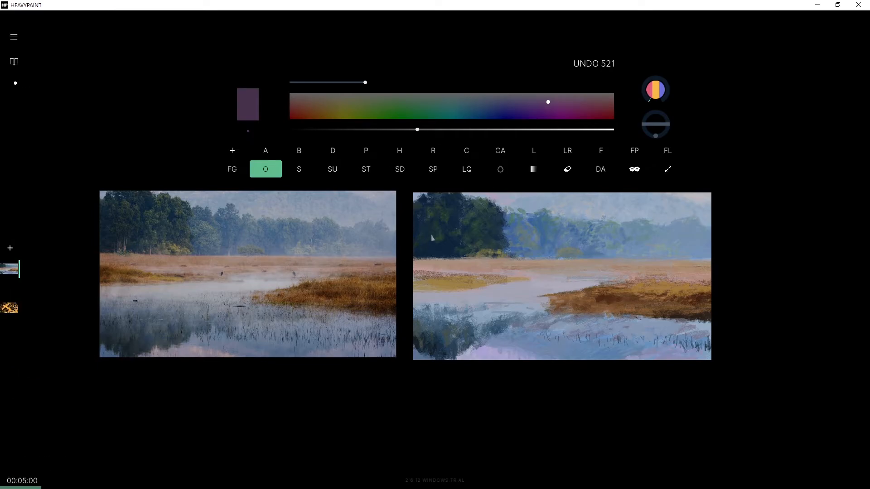
Scribble green and muted violet test strokes over the water, then try to undo them in Hardcore Mode.
{"action": "left_click", "coordinate": [400, 105]}
{"action": "mouse_move", "coordinate": [507, 260]}
{"action": "left_mouse_down"}
{"action": "mouse_move", "coordinate": [480, 319]}
{"action": "mouse_move", "coordinate": [527, 266]}
{"action": "mouse_move", "coordinate": [494, 324]}
{"action": "left_mouse_up"}
{"action": "left_click_drag", "start_coordinate": [410, 103], "coordinate": [508, 105]}
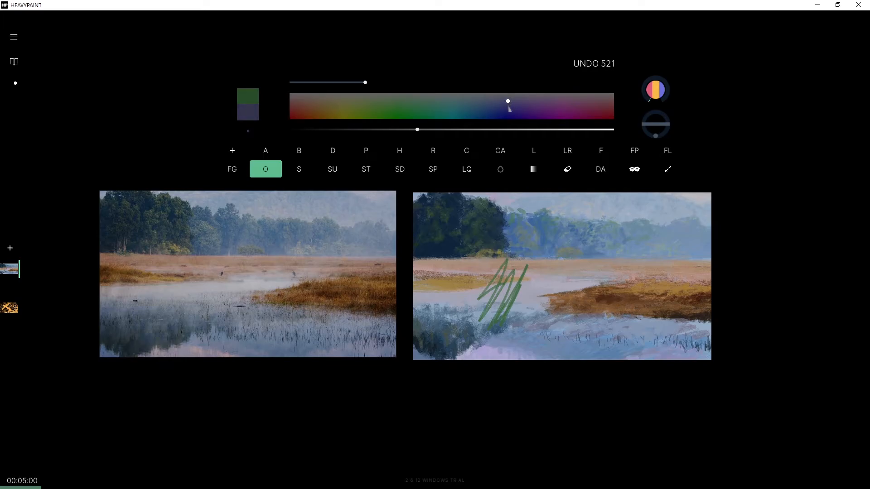
{"action": "mouse_move", "coordinate": [509, 288]}
{"action": "left_mouse_down"}
{"action": "mouse_move", "coordinate": [495, 302]}
{"action": "mouse_move", "coordinate": [511, 272]}
{"action": "mouse_move", "coordinate": [538, 260]}
{"action": "left_mouse_up"}
{"action": "key", "text": "ctrl+z"}
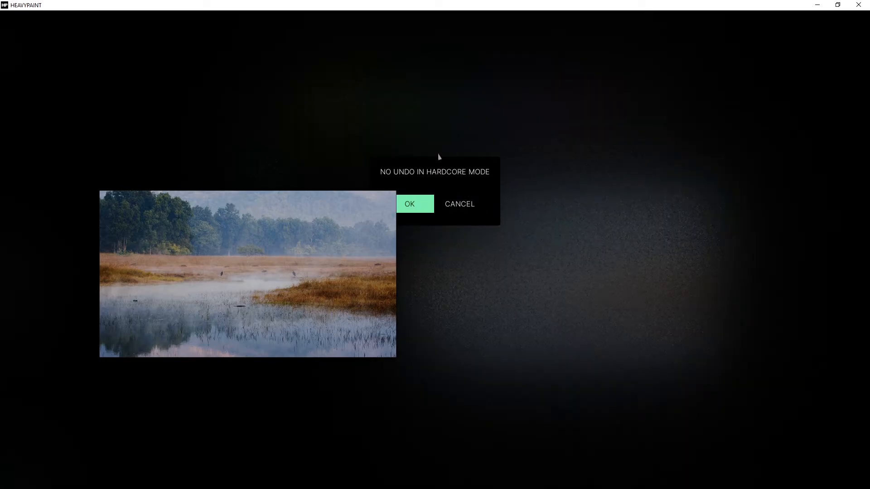
{"action": "left_click", "coordinate": [455, 207]}
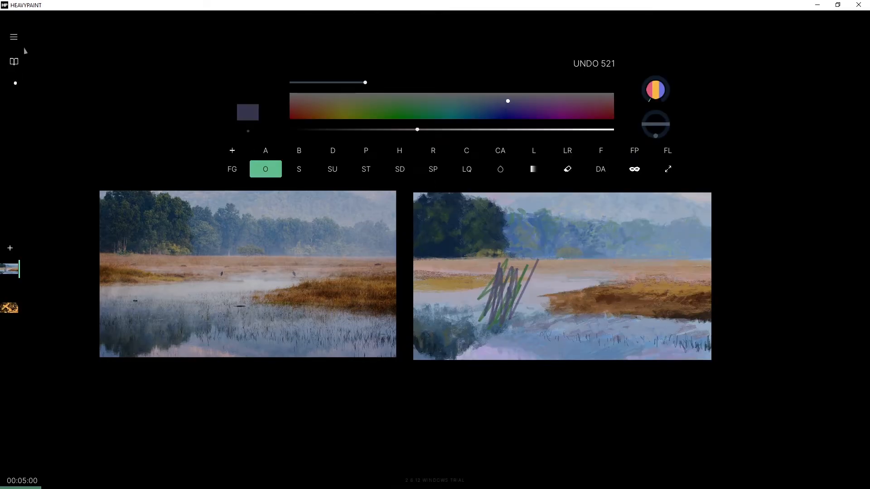
Turn off Hardcore Mode and undo the green and violet scribbles over the water.
{"action": "left_click", "coordinate": [13, 36]}
{"action": "left_click", "coordinate": [51, 394]}
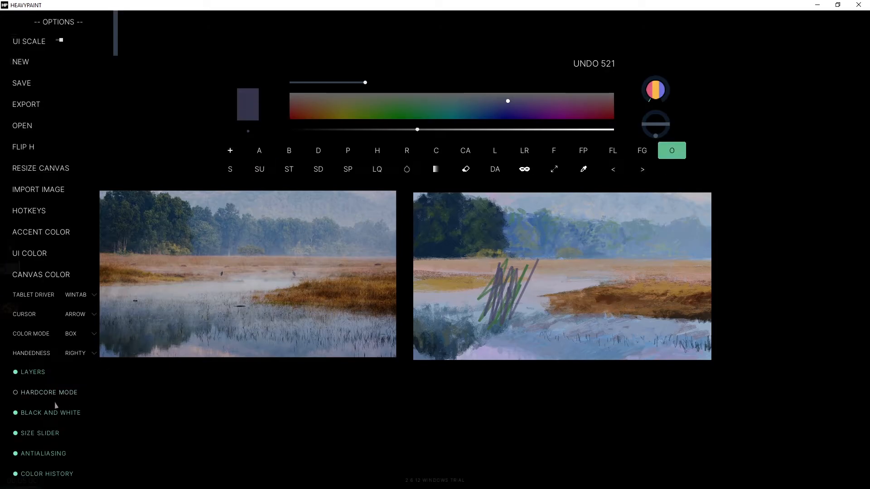
{"action": "key", "text": "Escape"}
{"action": "key", "text": "ctrl+z"}
{"action": "key", "text": "ctrl+z"}
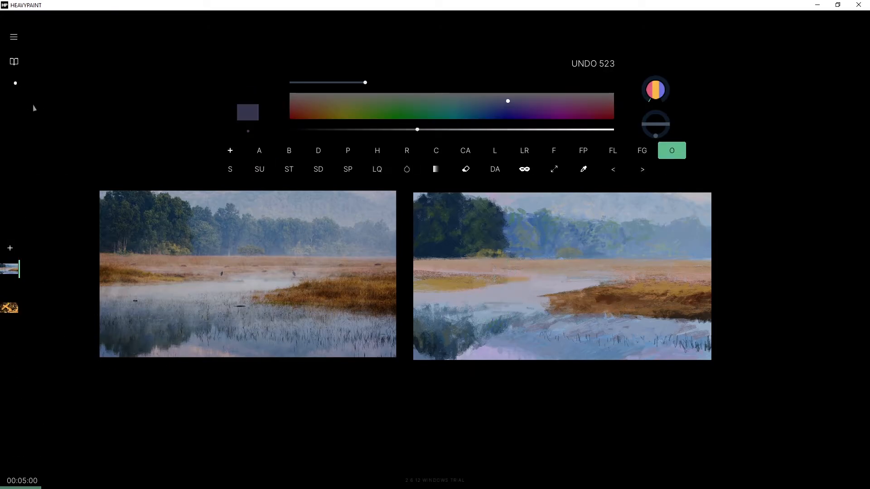
Enable Hardcore Mode again, choose a dark teal and try the undo command, dismissing the dialog.
{"action": "left_click", "coordinate": [13, 39]}
{"action": "left_click", "coordinate": [54, 392]}
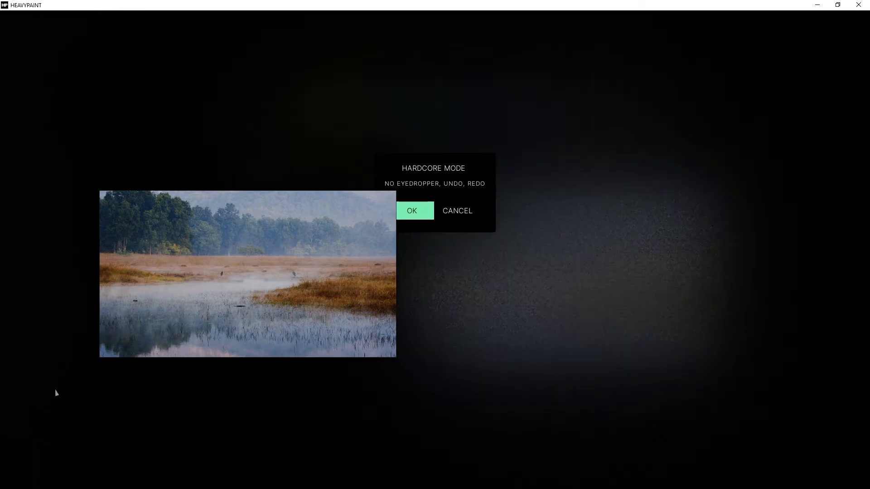
{"action": "left_click", "coordinate": [420, 212]}
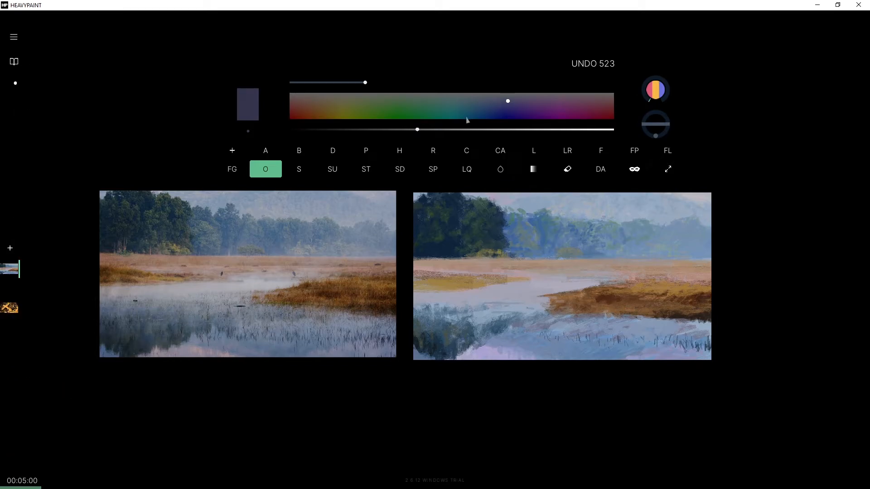
{"action": "left_click", "coordinate": [445, 113]}
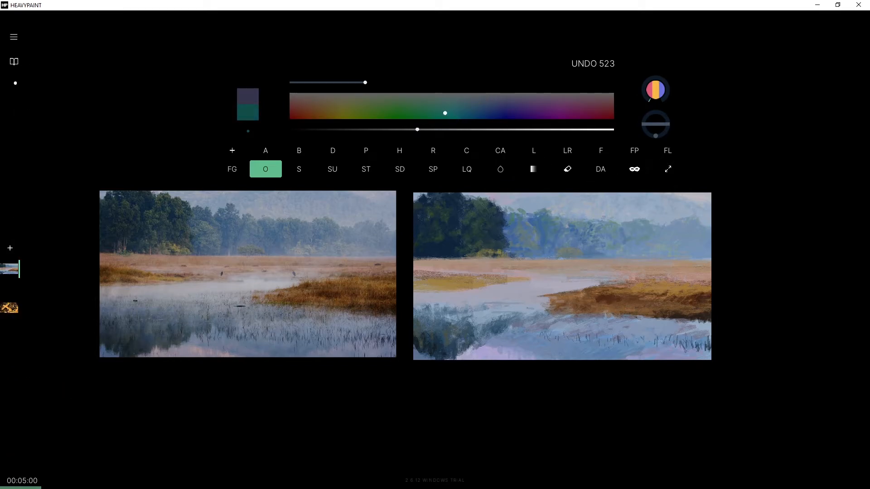
{"action": "key", "text": "ctrl+z"}
{"action": "left_click", "coordinate": [458, 201]}
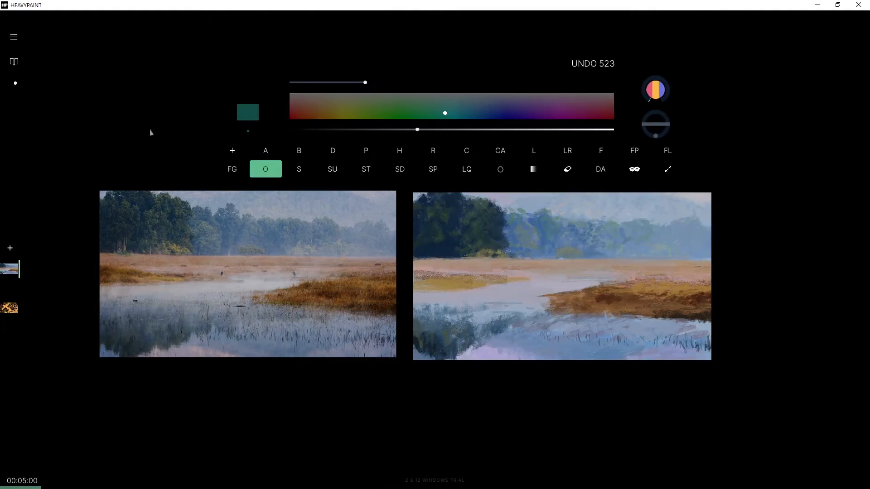
Disable Hardcore Mode again and return to the canvas.
{"action": "left_click", "coordinate": [15, 38]}
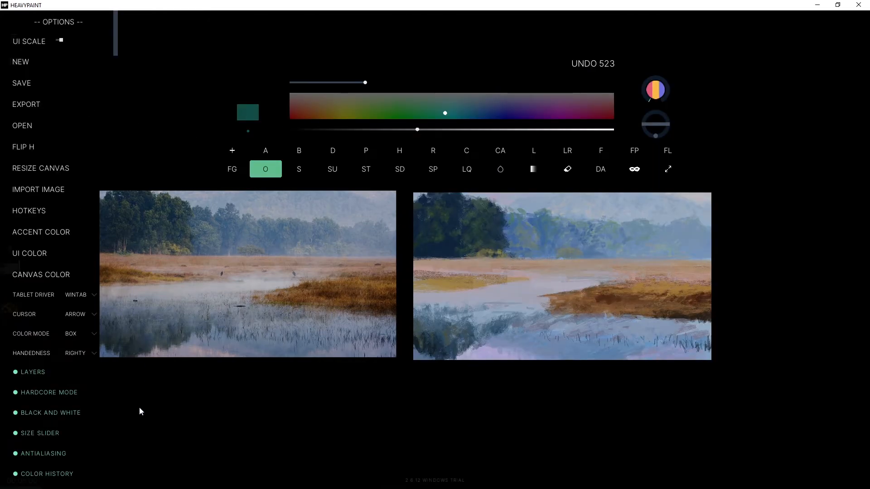
{"action": "left_click", "coordinate": [35, 394]}
{"action": "left_click", "coordinate": [789, 206]}
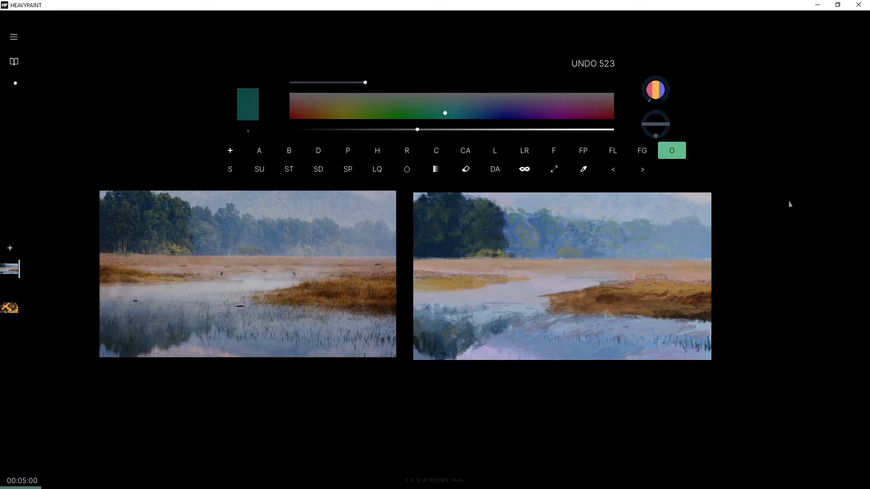
Sample dark blue from the tree reflection, set the brush size to 13 and extend the reflection in the water, undoing the last stroke.
{"action": "left_click", "coordinate": [445, 358], "text": "alt"}
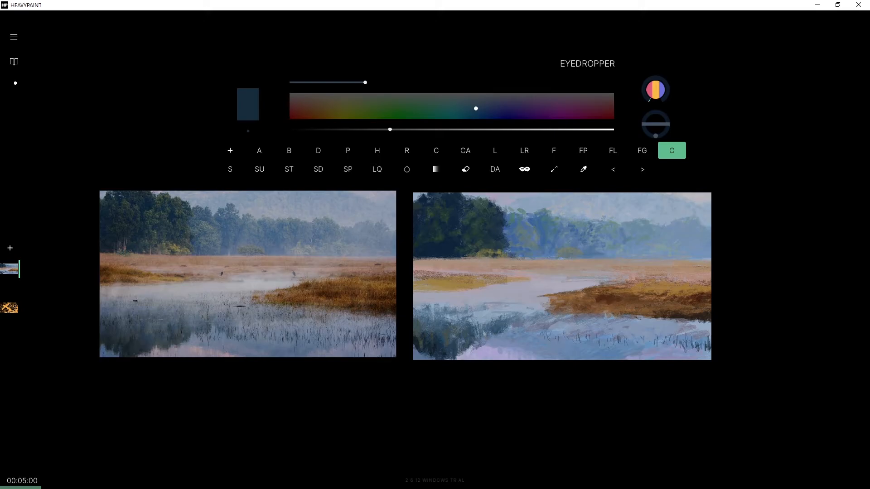
{"action": "left_click", "coordinate": [479, 322]}
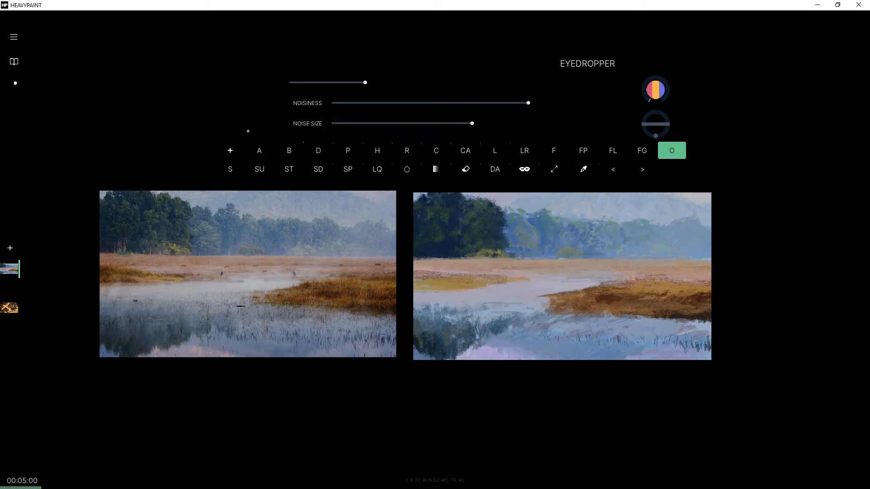
{"action": "left_click_drag", "start_coordinate": [365, 83], "coordinate": [419, 83]}
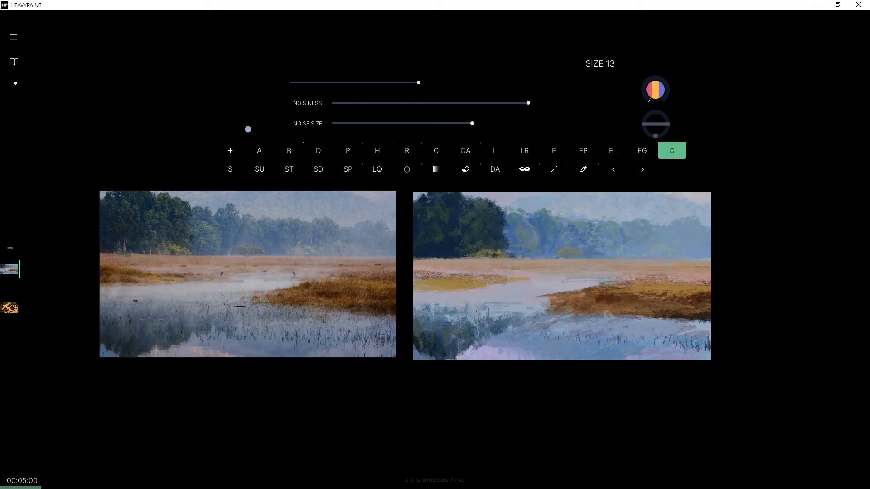
{"action": "scroll", "coordinate": [408, 113], "scroll_direction": "down", "scroll_amount": 1}
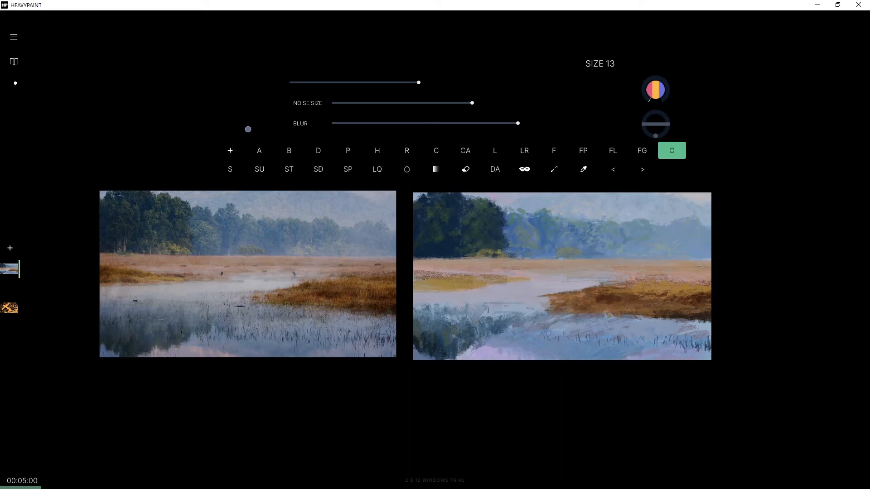
{"action": "scroll", "coordinate": [248, 129], "scroll_direction": "up", "scroll_amount": 1}
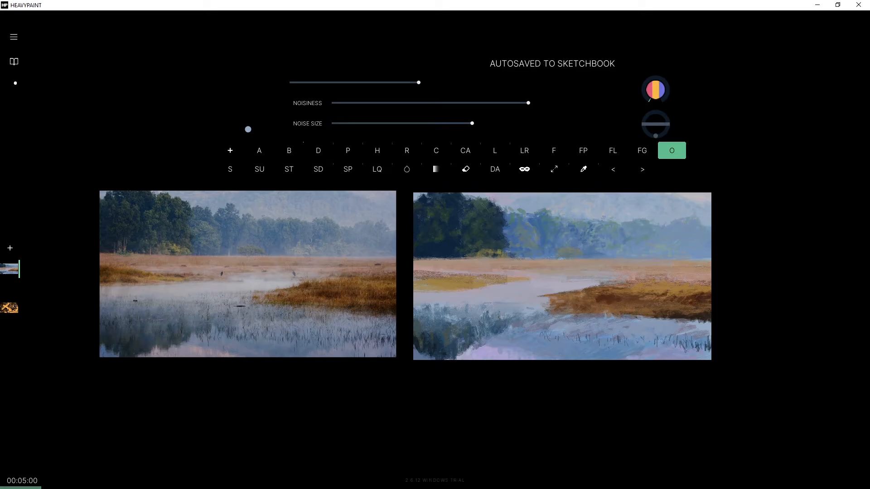
{"action": "scroll", "coordinate": [248, 129], "scroll_direction": "down", "scroll_amount": 1}
{"action": "scroll", "coordinate": [248, 129], "scroll_direction": "down", "scroll_amount": 1}
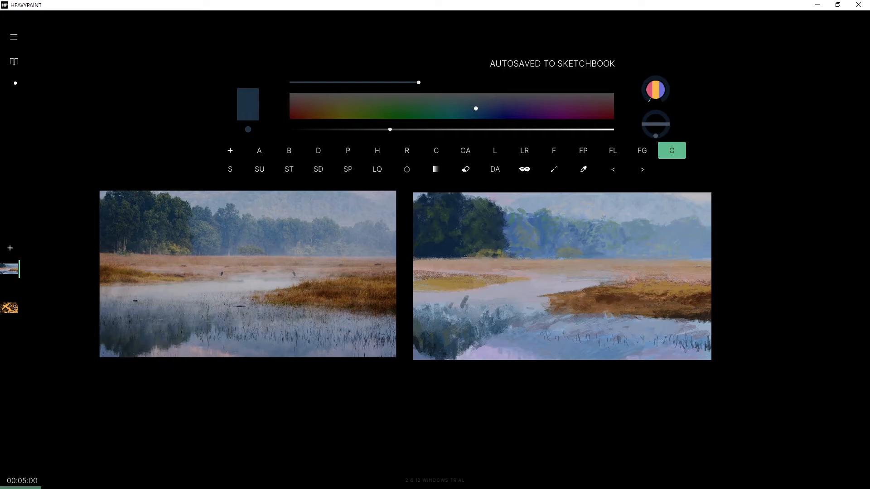
{"action": "scroll", "coordinate": [248, 129], "scroll_direction": "up", "scroll_amount": 1}
{"action": "key", "text": "ctrl+z"}
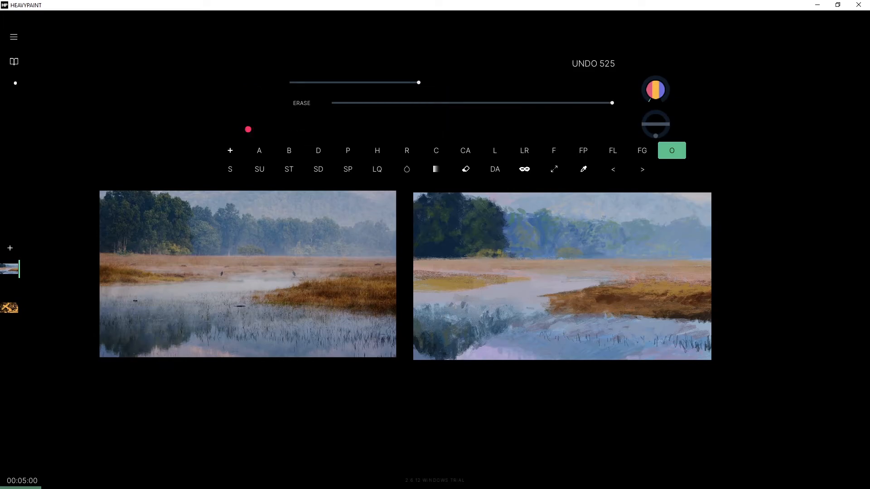
Undo the latest strokes over the tree reflection in the water.
{"action": "key", "text": "ctrl+z"}
{"action": "key", "text": "ctrl+z"}
{"action": "key", "text": "ctrl+z"}
{"action": "key", "text": "ctrl+z"}
{"action": "key", "text": "e"}
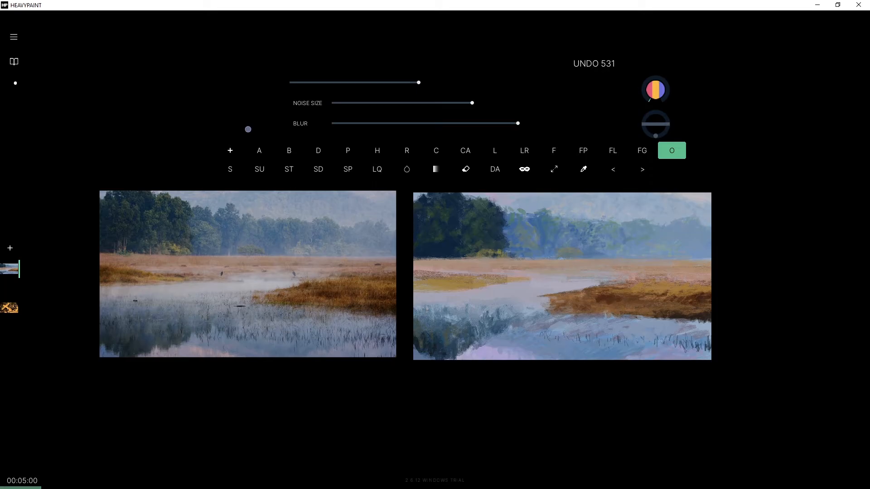
{"action": "scroll", "coordinate": [248, 129], "scroll_direction": "up", "scroll_amount": 1}
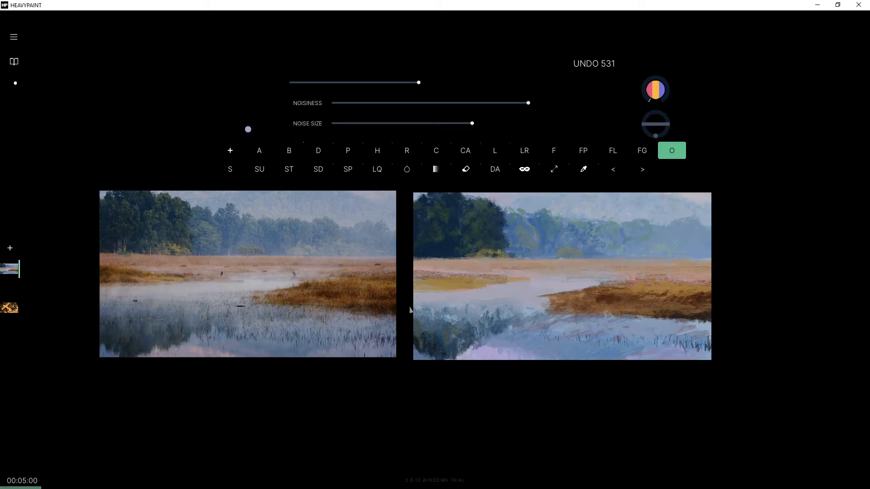
{"action": "scroll", "coordinate": [248, 129], "scroll_direction": "down", "scroll_amount": 1}
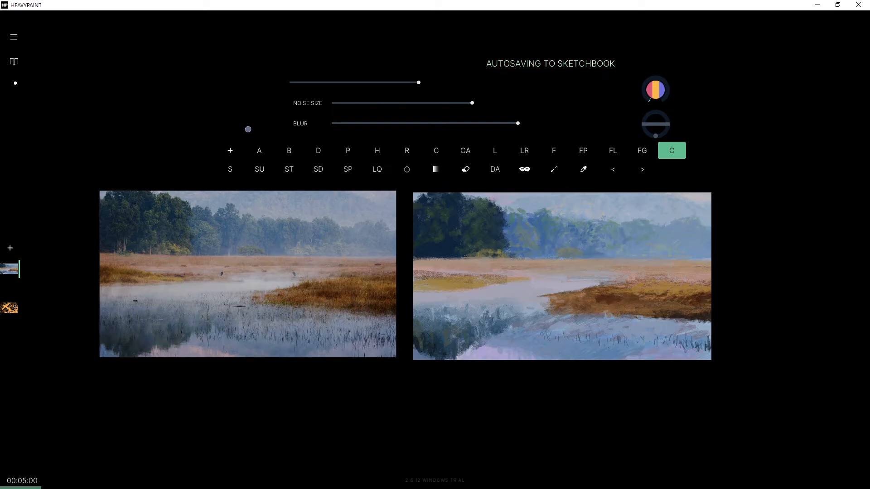
Sample dark blue from the reference photo, try horizontal strokes on the pale water near the left bank, and undo them.
{"action": "left_click", "coordinate": [408, 306], "text": "alt"}
{"action": "scroll", "coordinate": [248, 129], "scroll_direction": "up", "scroll_amount": 1}
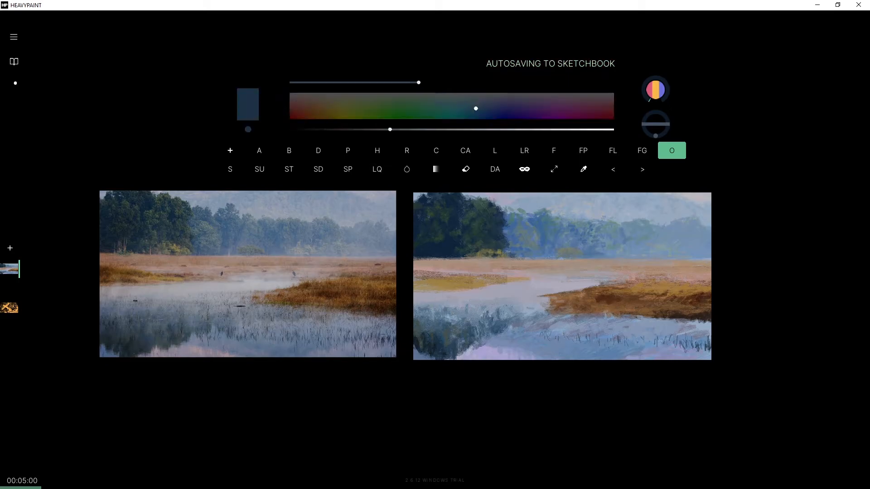
{"action": "left_click", "coordinate": [135, 301], "text": "alt"}
{"action": "left_click", "coordinate": [135, 301], "text": "alt"}
{"action": "left_click_drag", "start_coordinate": [425, 294], "coordinate": [448, 296]}
{"action": "left_click_drag", "start_coordinate": [439, 297], "coordinate": [422, 301]}
{"action": "key", "text": "ctrl+z"}
{"action": "key", "text": "ctrl+z"}
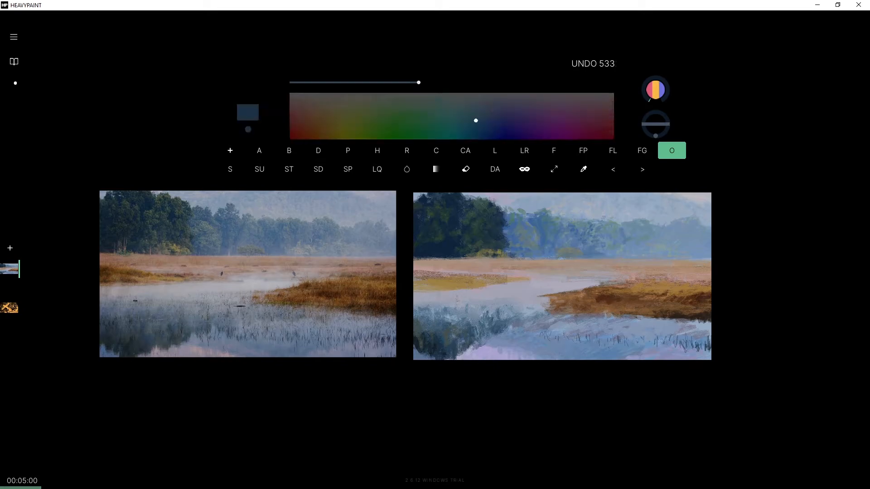
Sample the water's mauve grey, set the brush size to 2, shift the colour to muted brown and try a small stroke on the pale water.
{"action": "left_click", "coordinate": [456, 297], "text": "alt"}
{"action": "left_click", "coordinate": [456, 300], "text": "alt"}
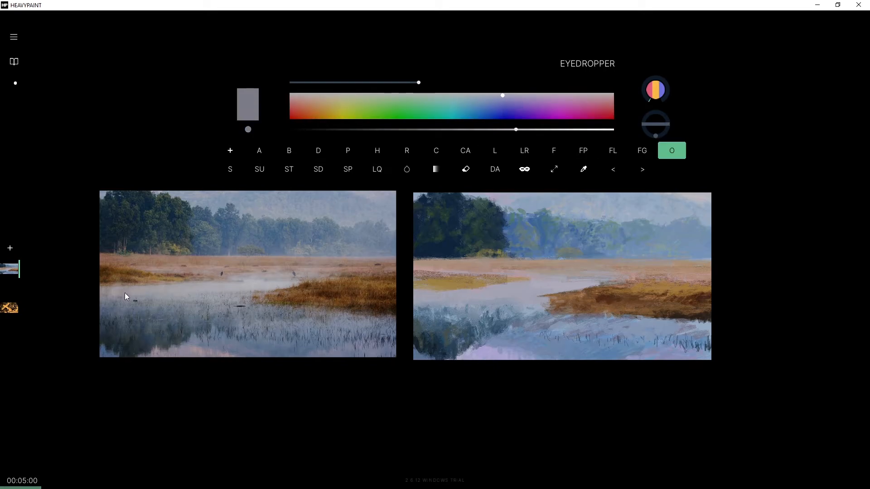
{"action": "left_click_drag", "start_coordinate": [325, 82], "coordinate": [321, 83]}
{"action": "left_click", "coordinate": [316, 104]}
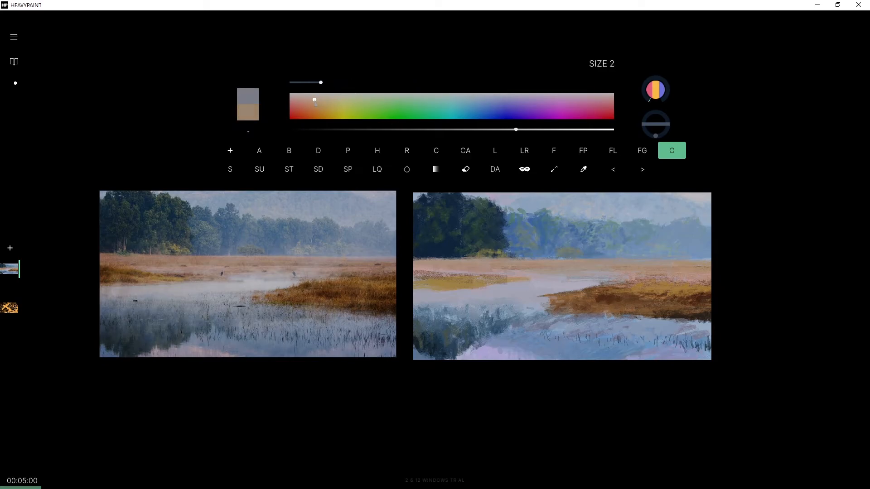
{"action": "left_click", "coordinate": [498, 131]}
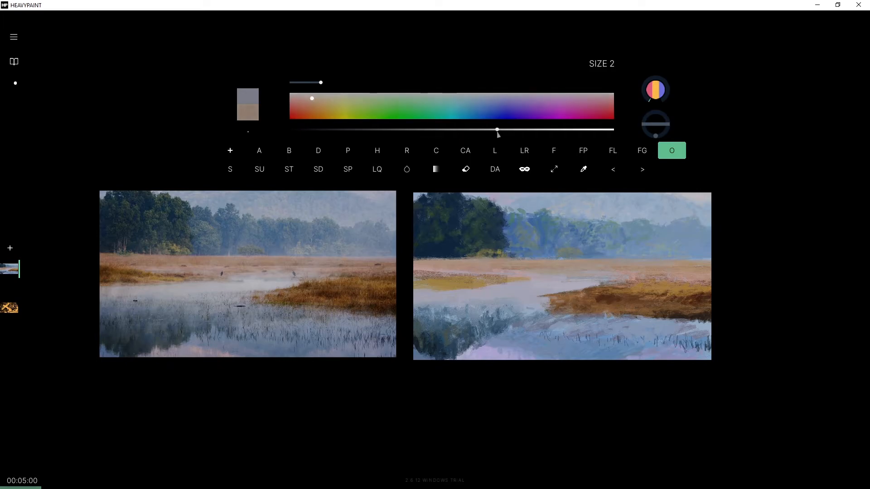
{"action": "left_click", "coordinate": [492, 130]}
{"action": "left_click", "coordinate": [314, 98]}
{"action": "left_click_drag", "start_coordinate": [443, 292], "coordinate": [436, 300]}
Enlarge the brush, darken the muted brown and try broader strokes on the pale water below the yellow grass bank.
{"action": "left_click_drag", "start_coordinate": [325, 85], "coordinate": [434, 83]}
{"action": "left_click_drag", "start_coordinate": [427, 293], "coordinate": [416, 301]}
{"action": "key", "text": "ctrl+z"}
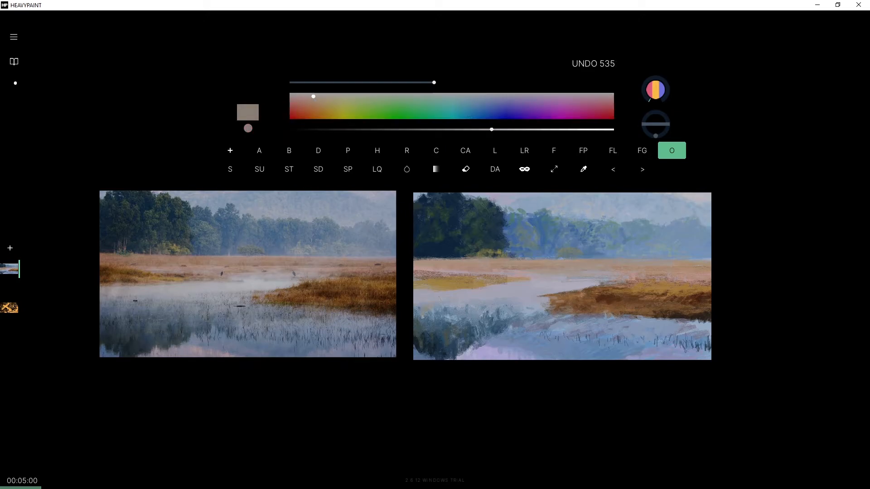
{"action": "left_click", "coordinate": [466, 163]}
{"action": "left_click", "coordinate": [465, 163]}
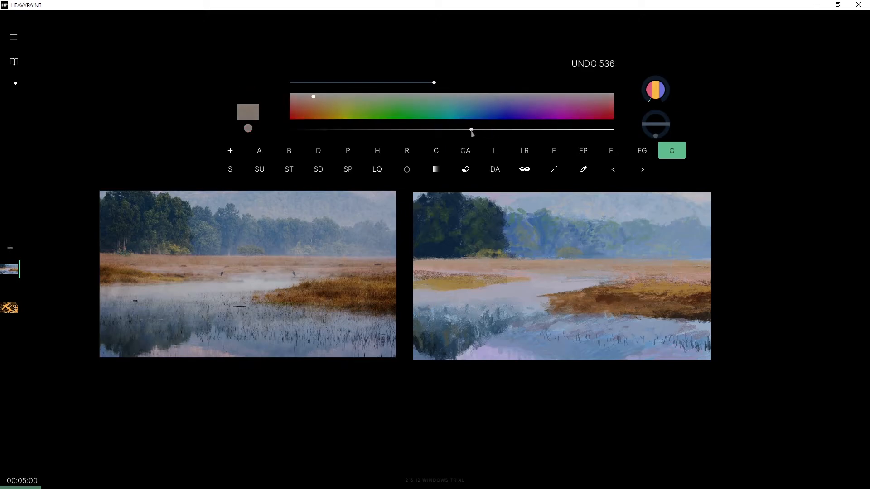
{"action": "left_click_drag", "start_coordinate": [427, 298], "coordinate": [429, 295]}
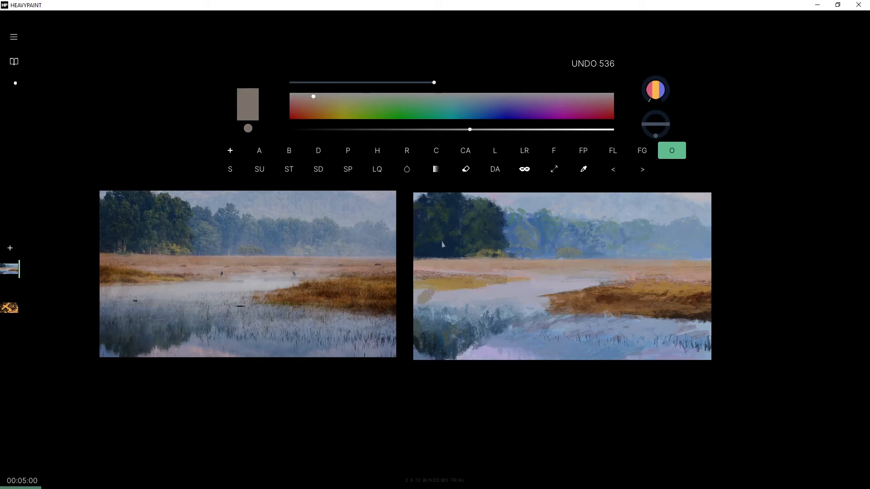
Lighten the muted brown, set the brush size to 12, and try and undo a stroke on the water below the left bank.
{"action": "left_click_drag", "start_coordinate": [483, 129], "coordinate": [508, 129]}
{"action": "left_click_drag", "start_coordinate": [434, 83], "coordinate": [414, 83]}
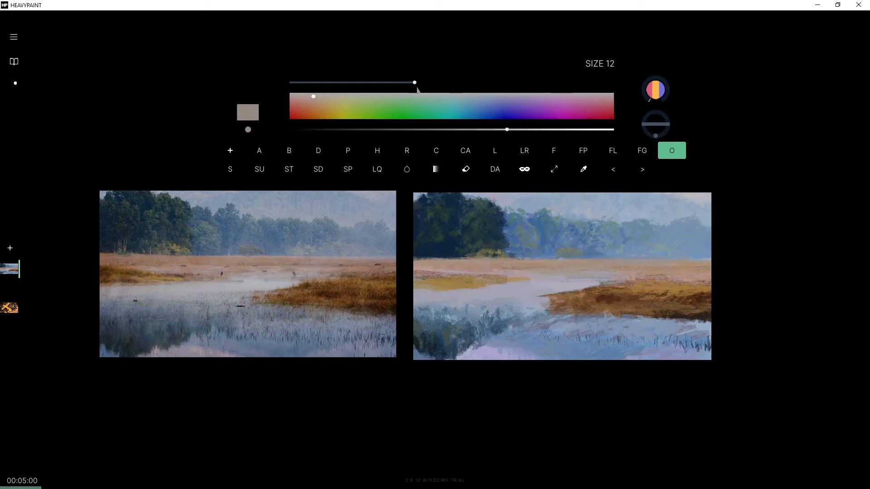
{"action": "left_click_drag", "start_coordinate": [425, 300], "coordinate": [431, 298]}
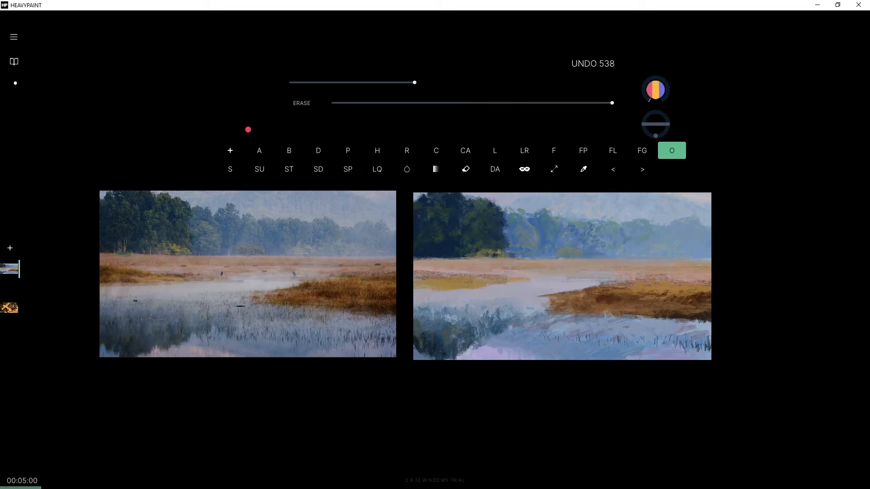
{"action": "left_click_drag", "start_coordinate": [506, 130], "coordinate": [502, 129]}
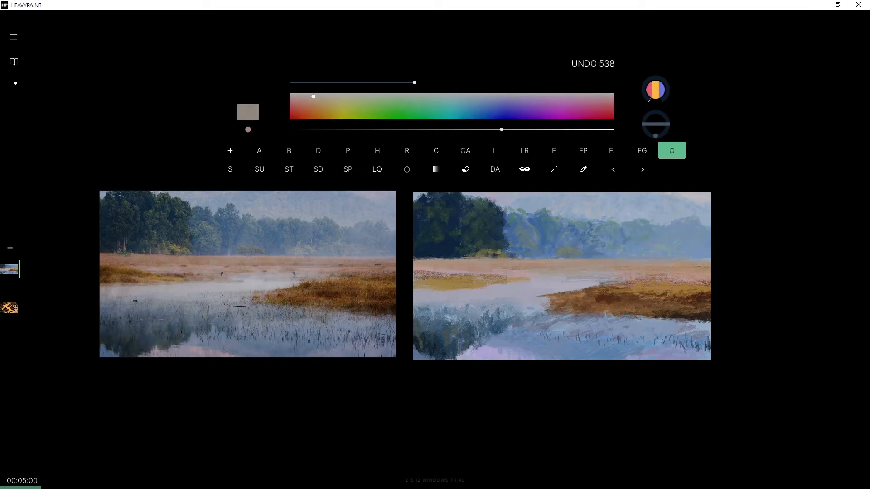
{"action": "key", "text": "ctrl+z"}
{"action": "left_click", "coordinate": [495, 131]}
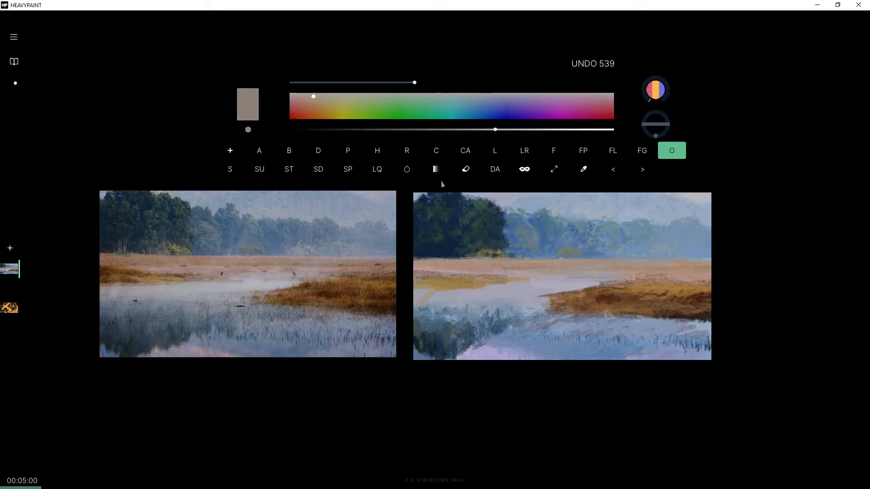
Try short brown strokes at the water's far left edge and adjust the brown slightly darker and greyer.
{"action": "left_click", "coordinate": [435, 169]}
{"action": "mouse_move", "coordinate": [422, 295]}
{"action": "left_mouse_down"}
{"action": "mouse_move", "coordinate": [447, 297]}
{"action": "mouse_move", "coordinate": [428, 299]}
{"action": "left_mouse_up"}
{"action": "left_click_drag", "start_coordinate": [415, 301], "coordinate": [426, 300]}
{"action": "left_click", "coordinate": [492, 130]}
{"action": "left_click_drag", "start_coordinate": [313, 96], "coordinate": [312, 96]}
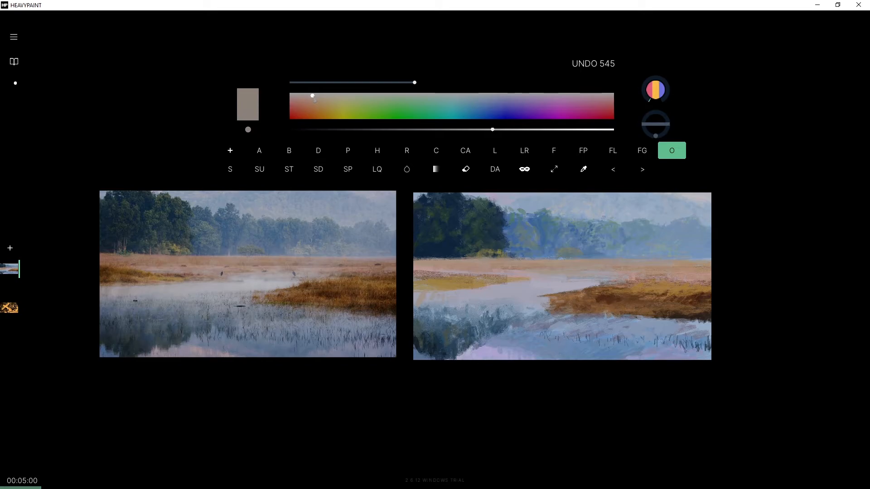
Enlarge the brush and colour controls and move them higher above the two images.
{"action": "left_click_drag", "start_coordinate": [689, 175], "coordinate": [701, 201]}
{"action": "left_click_drag", "start_coordinate": [476, 62], "coordinate": [475, 23]}
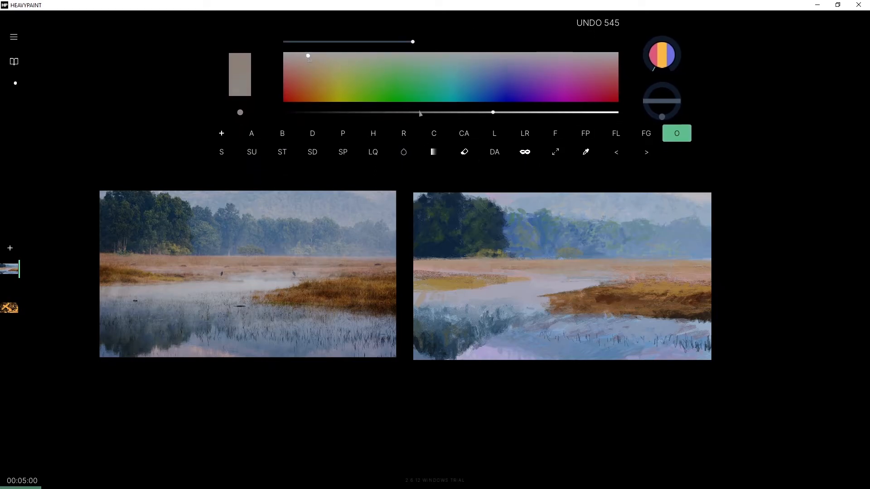
{"action": "left_click", "coordinate": [241, 112]}
{"action": "left_click", "coordinate": [241, 112]}
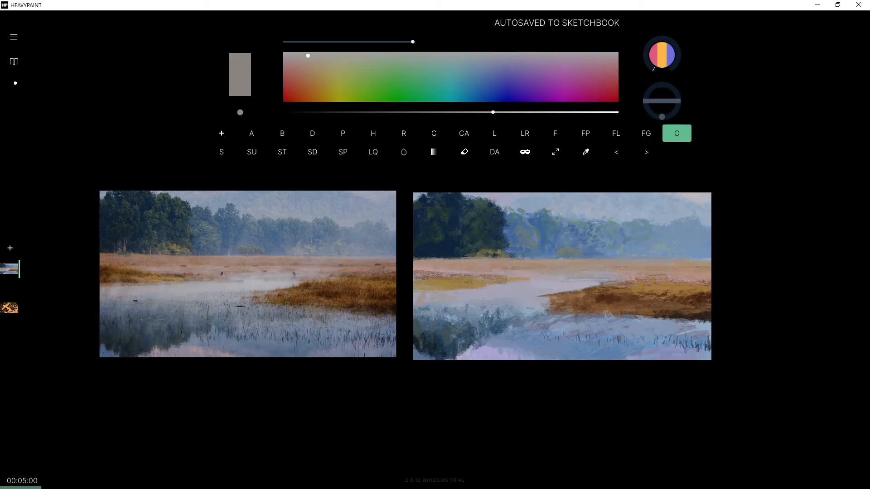
{"action": "left_click", "coordinate": [240, 112]}
{"action": "left_click", "coordinate": [240, 113]}
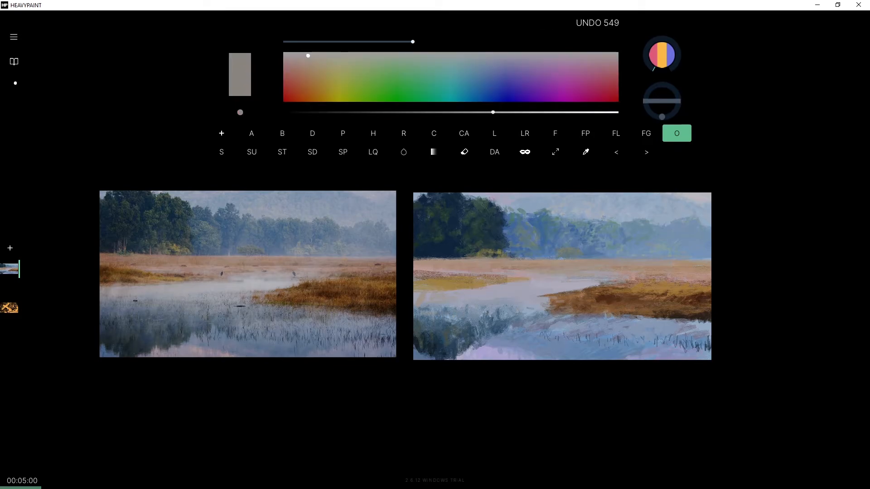
Adjust the grey to a darker, warmer brown and try a band across the water above the tree reflection.
{"action": "left_click_drag", "start_coordinate": [487, 110], "coordinate": [447, 113]}
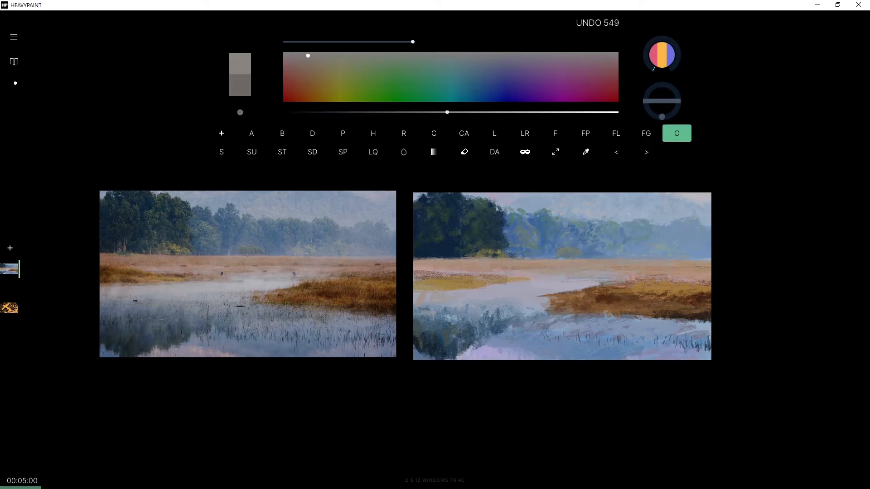
{"action": "left_click_drag", "start_coordinate": [313, 57], "coordinate": [312, 60]}
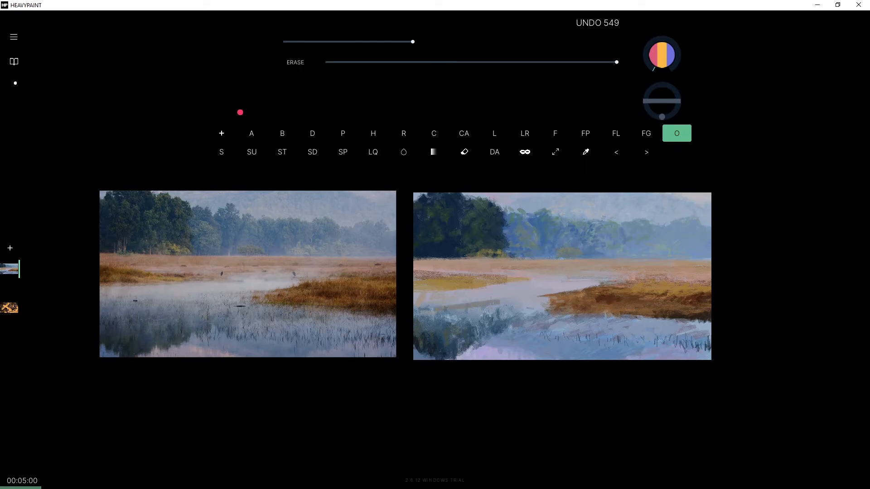
{"action": "left_click", "coordinate": [481, 118]}
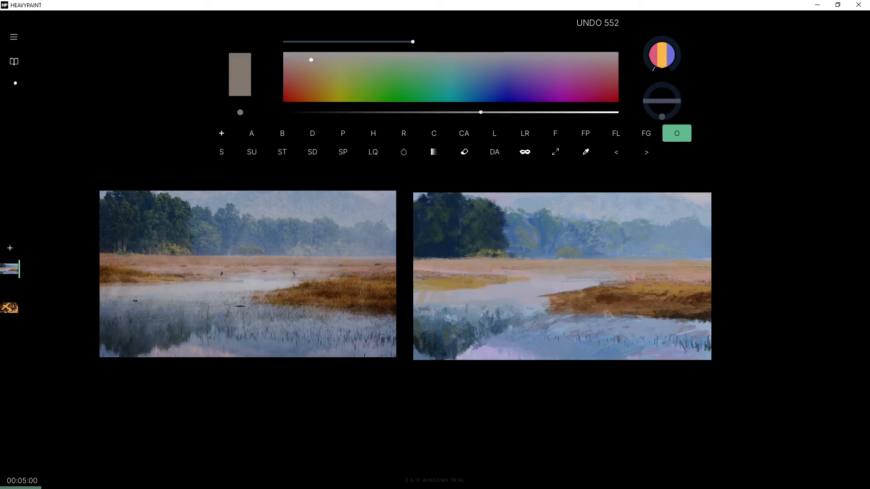
{"action": "left_click", "coordinate": [240, 113]}
{"action": "left_click", "coordinate": [241, 112]}
Sample brown from the distant grass field, shift it towards red and paint short horizontal strokes in the middle of the field.
{"action": "left_click", "coordinate": [562, 264], "text": "alt"}
{"action": "left_click", "coordinate": [547, 266], "text": "alt"}
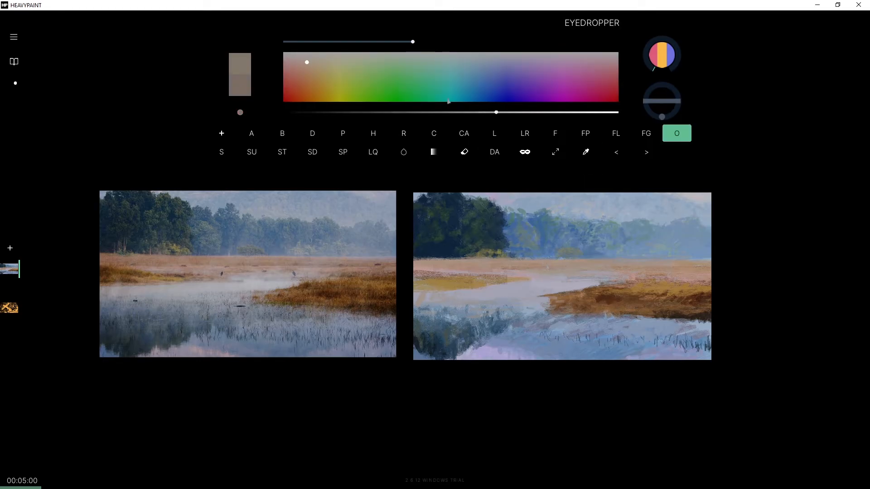
{"action": "left_click_drag", "start_coordinate": [306, 63], "coordinate": [301, 67]}
{"action": "left_click_drag", "start_coordinate": [548, 264], "coordinate": [523, 265]}
{"action": "mouse_move", "coordinate": [524, 265]}
{"action": "left_mouse_down"}
{"action": "mouse_move", "coordinate": [563, 261]}
{"action": "mouse_move", "coordinate": [555, 263]}
{"action": "left_mouse_up"}
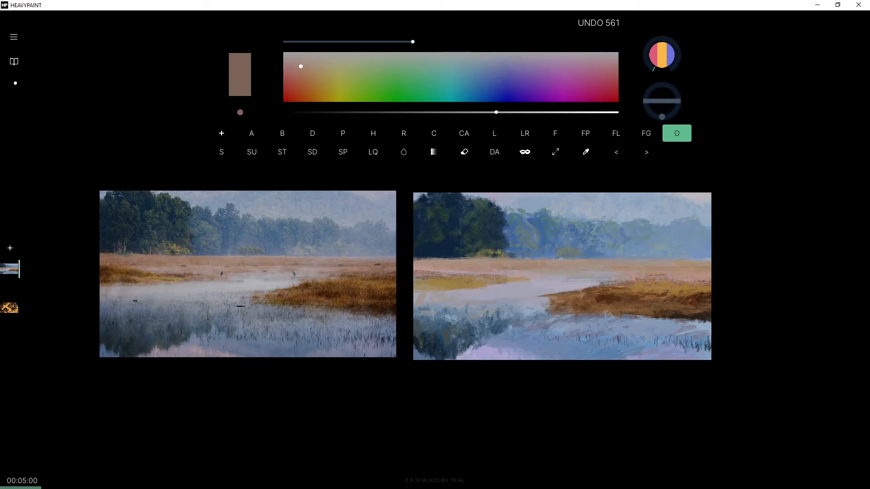
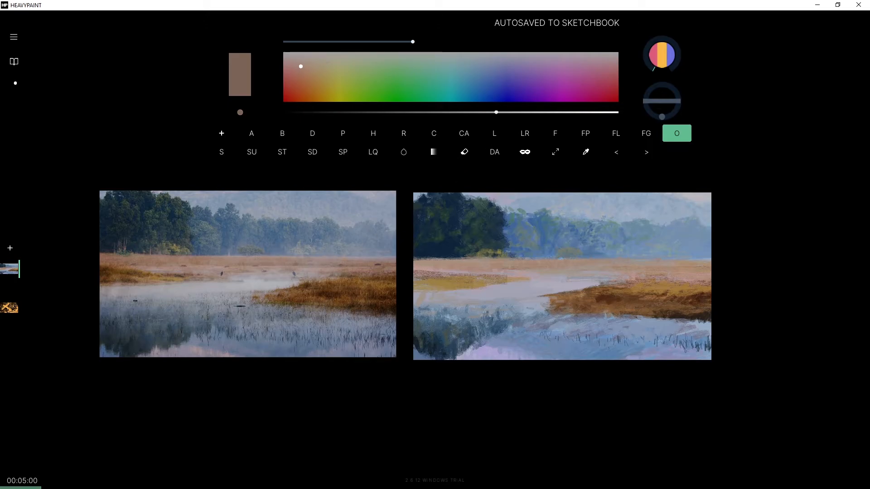
Mix a lighter beige, set the brush size to 5 and undo the last stroke.
{"action": "left_click", "coordinate": [314, 63]}
{"action": "left_click_drag", "start_coordinate": [496, 110], "coordinate": [525, 111]}
{"action": "left_click_drag", "start_coordinate": [413, 41], "coordinate": [365, 41]}
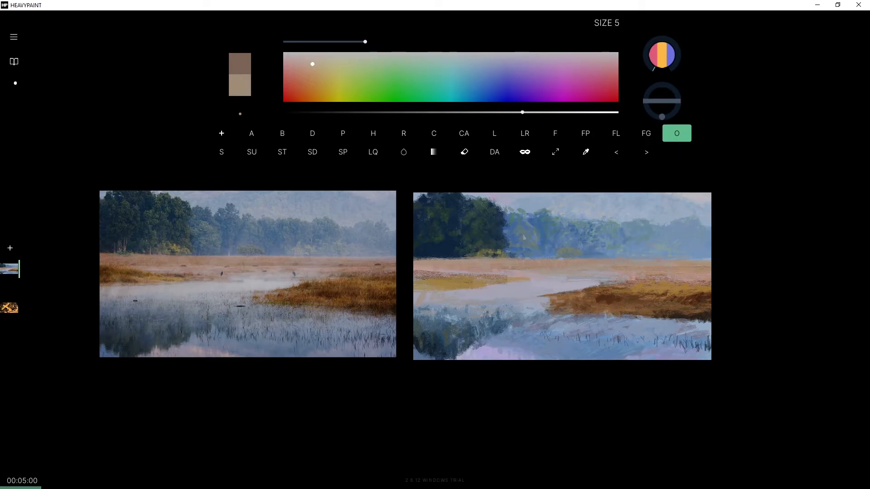
{"action": "key", "text": "ctrl+z"}
Try long beige strokes along the far edge of the grass field below the trees, undoing each one.
{"action": "left_click_drag", "start_coordinate": [565, 260], "coordinate": [627, 255]}
{"action": "key", "text": "ctrl+z"}
{"action": "left_click_drag", "start_coordinate": [486, 254], "coordinate": [749, 246]}
{"action": "key", "text": "ctrl+z"}
{"action": "left_click_drag", "start_coordinate": [506, 258], "coordinate": [857, 256]}
{"action": "key", "text": "ctrl+z"}
{"action": "key", "text": "ctrl+z"}
{"action": "key", "text": "ctrl+z"}
{"action": "key", "text": "ctrl+z"}
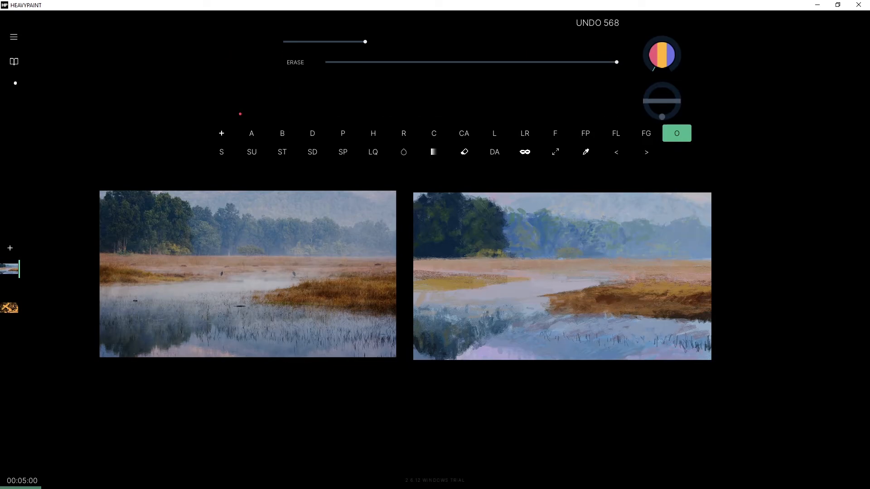
Undo the further beige strokes tried on the distant grass field.
{"action": "key", "text": "ctrl+z"}
{"action": "key", "text": "ctrl+z"}
{"action": "key", "text": "ctrl+z"}
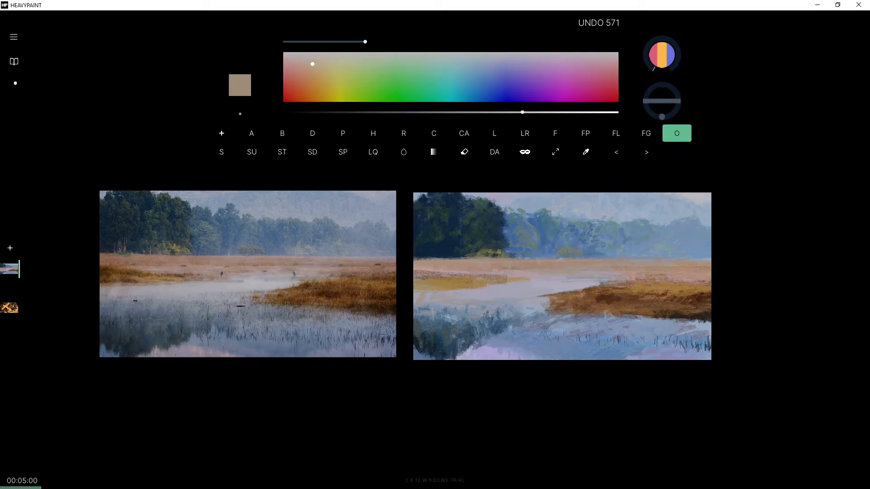
{"action": "key", "text": "ctrl+z"}
{"action": "key", "text": "ctrl+z"}
{"action": "key", "text": "ctrl+z"}
{"action": "key", "text": "ctrl+z"}
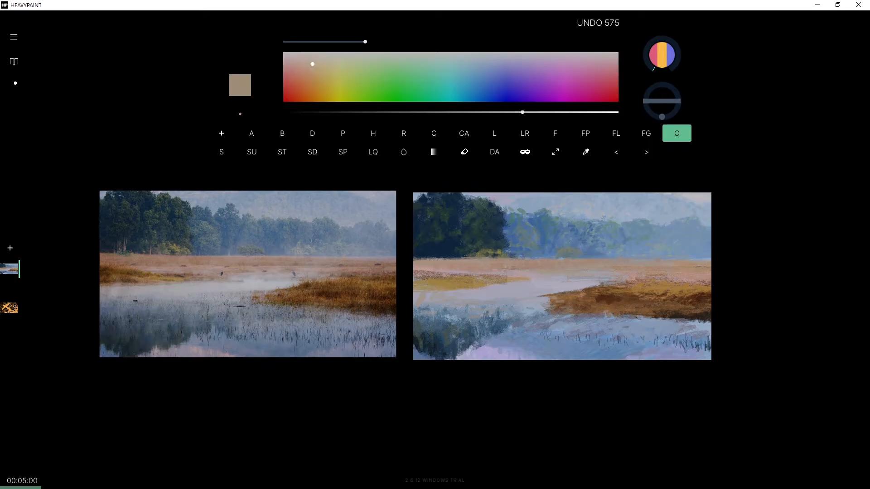
{"action": "key", "text": "ctrl+z"}
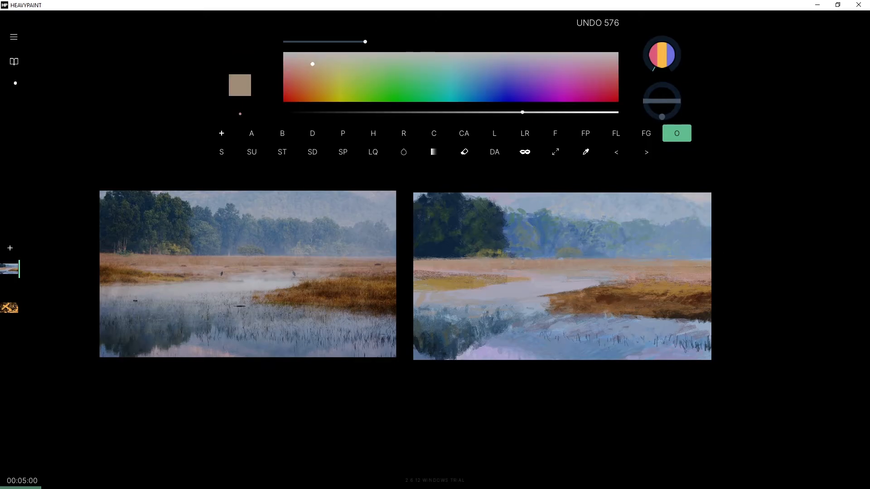
{"action": "key", "text": "ctrl+z"}
Paint thin beige horizontal strokes across the right half of the distant grass field, just below the tree line.
{"action": "left_click_drag", "start_coordinate": [563, 262], "coordinate": [603, 256]}
{"action": "left_click_drag", "start_coordinate": [710, 253], "coordinate": [661, 254]}
{"action": "left_click_drag", "start_coordinate": [776, 252], "coordinate": [707, 256]}
{"action": "left_click_drag", "start_coordinate": [800, 247], "coordinate": [662, 256]}
{"action": "left_click_drag", "start_coordinate": [768, 278], "coordinate": [707, 272]}
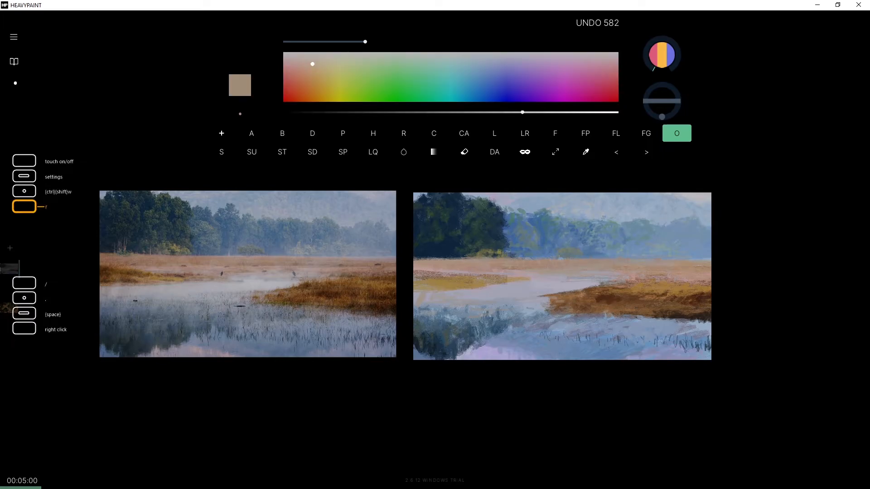
{"action": "left_click_drag", "start_coordinate": [827, 258], "coordinate": [585, 259]}
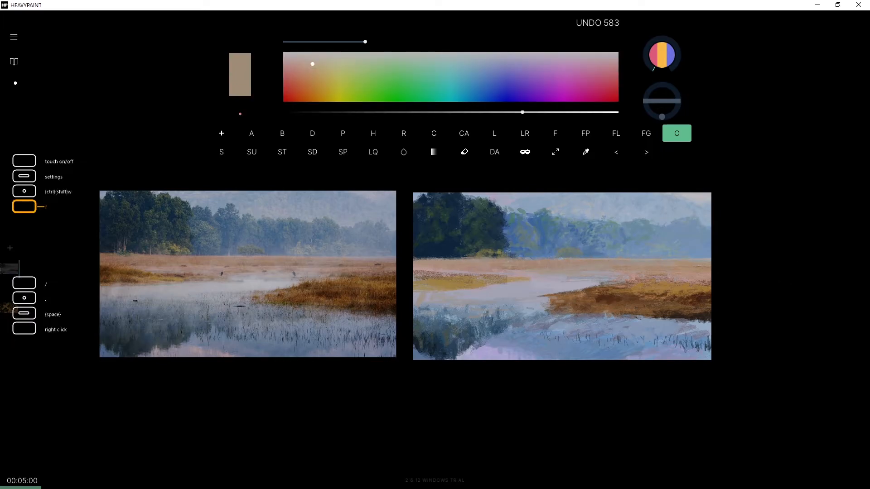
Paint thin beige horizontal strokes in the middle of the distant grass field, below the yellow-green bushes.
{"action": "left_click_drag", "start_coordinate": [482, 255], "coordinate": [574, 262]}
{"action": "left_click_drag", "start_coordinate": [485, 258], "coordinate": [530, 260]}
{"action": "left_click_drag", "start_coordinate": [494, 261], "coordinate": [562, 263]}
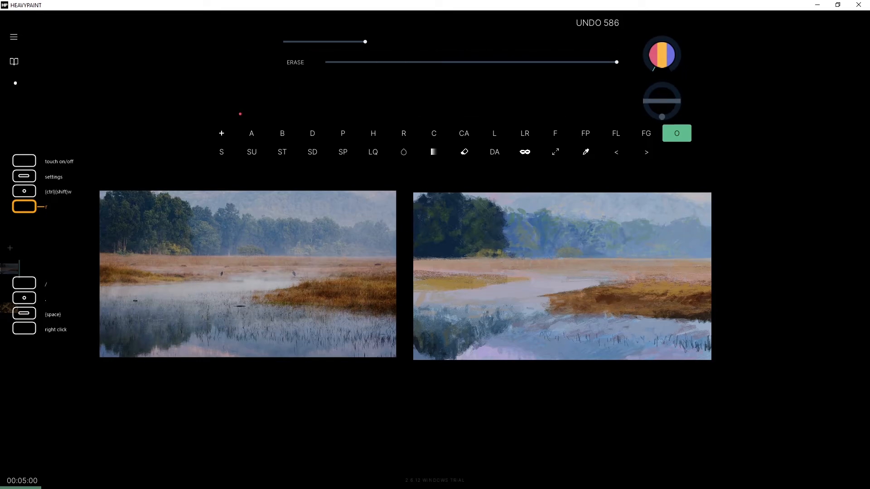
{"action": "left_click_drag", "start_coordinate": [489, 259], "coordinate": [562, 264]}
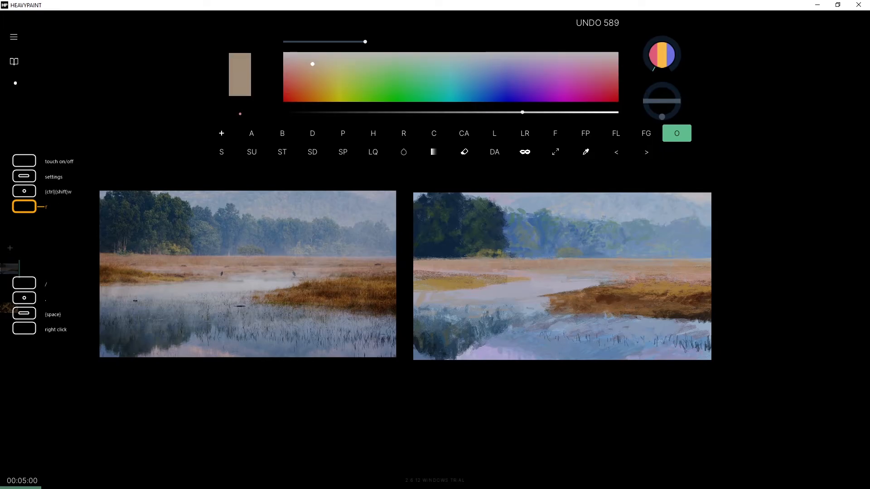
{"action": "mouse_move", "coordinate": [494, 262]}
{"action": "left_mouse_down"}
{"action": "mouse_move", "coordinate": [558, 264]}
{"action": "mouse_move", "coordinate": [571, 255]}
{"action": "left_mouse_up"}
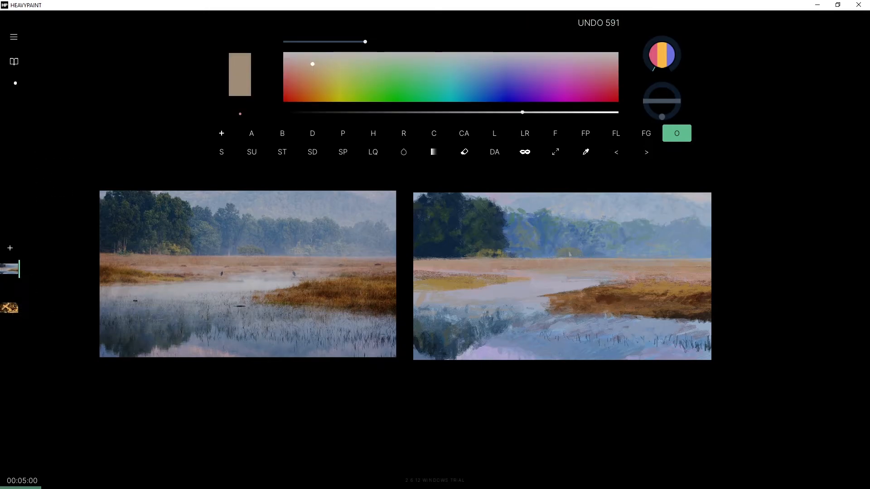
Dab a muted grey-green, sampled from the reference photo's central bush, onto the small yellow-green bush in the middle of the painting's tree line.
{"action": "left_click", "coordinate": [477, 84], "text": "alt"}
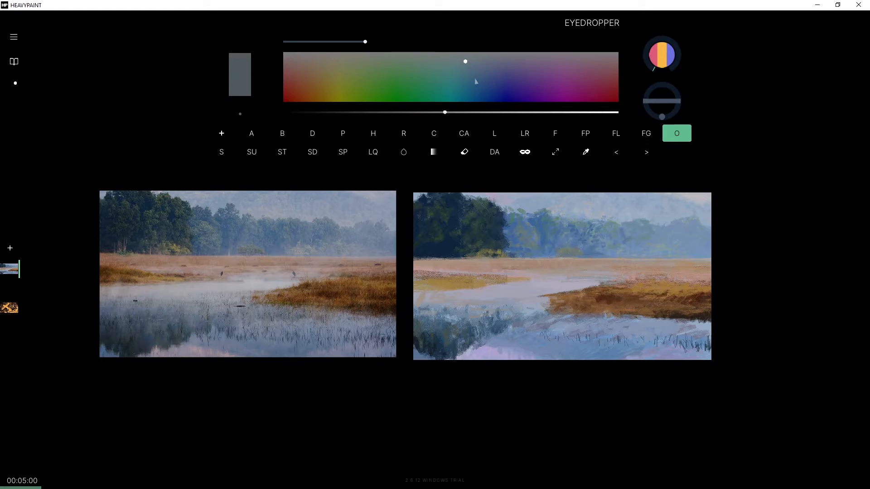
{"action": "left_click", "coordinate": [436, 100]}
{"action": "left_click_drag", "start_coordinate": [435, 110], "coordinate": [425, 108]}
{"action": "left_click_drag", "start_coordinate": [479, 67], "coordinate": [369, 66]}
{"action": "left_click_drag", "start_coordinate": [426, 112], "coordinate": [384, 113]}
{"action": "left_click", "coordinate": [372, 63]}
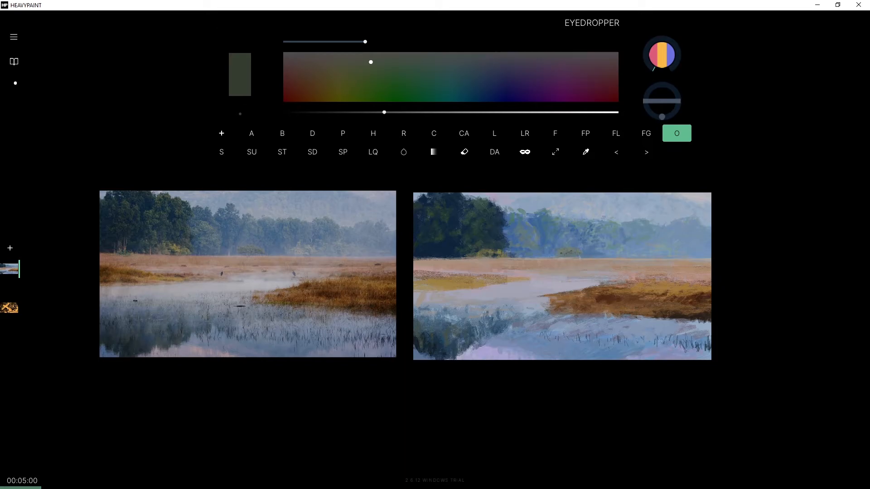
{"action": "left_click", "coordinate": [251, 250], "text": "alt"}
{"action": "left_click_drag", "start_coordinate": [570, 251], "coordinate": [571, 255]}
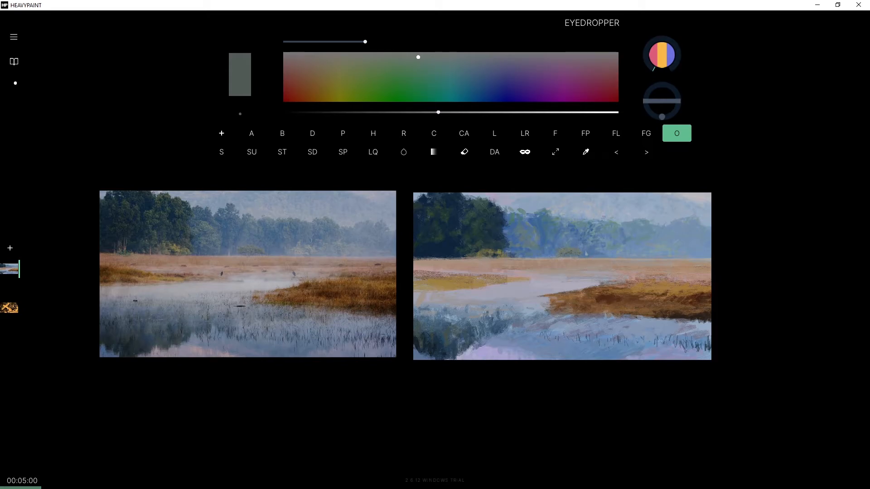
Paint small blue strokes around the middle yellow-green bush to trim its outline, using the misty blue sampled beside it.
{"action": "left_click", "coordinate": [587, 251], "text": "alt"}
{"action": "left_click", "coordinate": [483, 79]}
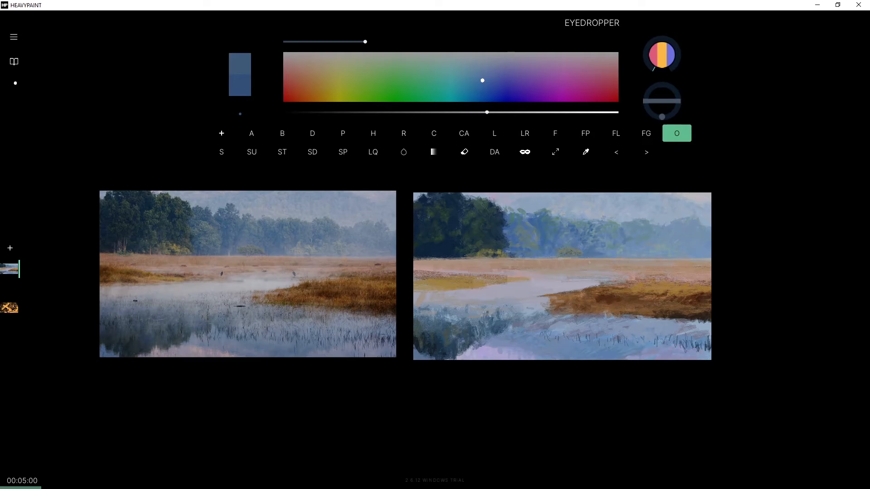
{"action": "key", "text": "ctrl+z"}
{"action": "key", "text": "ctrl+z"}
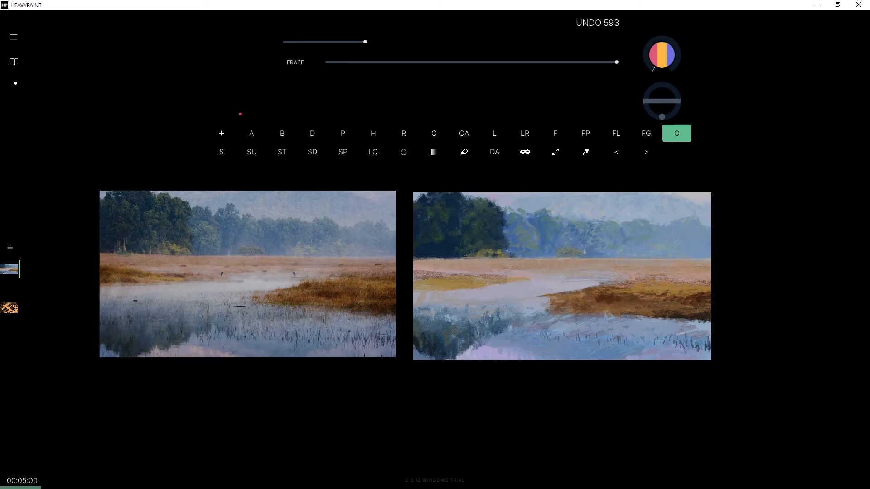
{"action": "key", "text": "ctrl+z"}
{"action": "key", "text": "ctrl+z"}
{"action": "key", "text": "ctrl+z"}
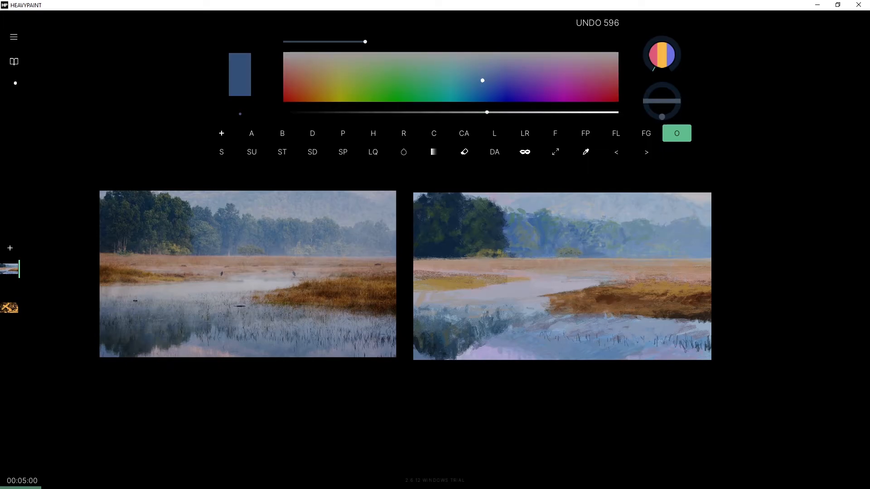
{"action": "key", "text": "ctrl+z"}
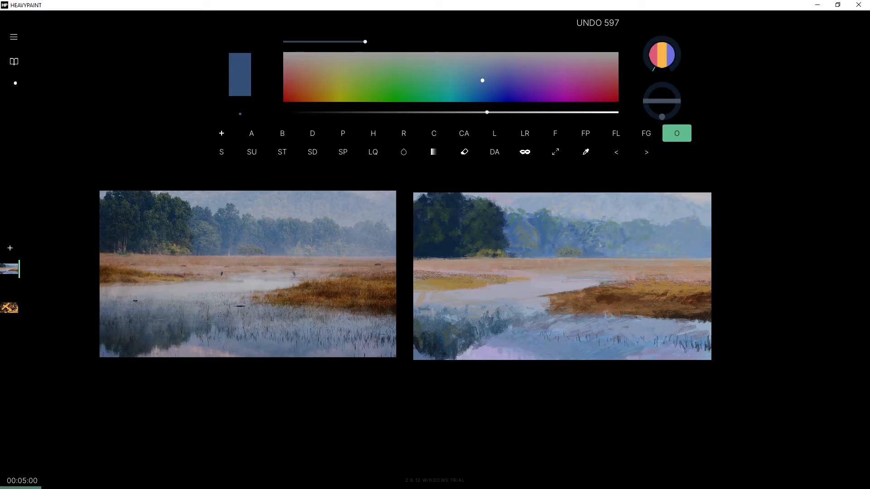
{"action": "key", "text": "ctrl+z"}
{"action": "key", "text": "ctrl+z"}
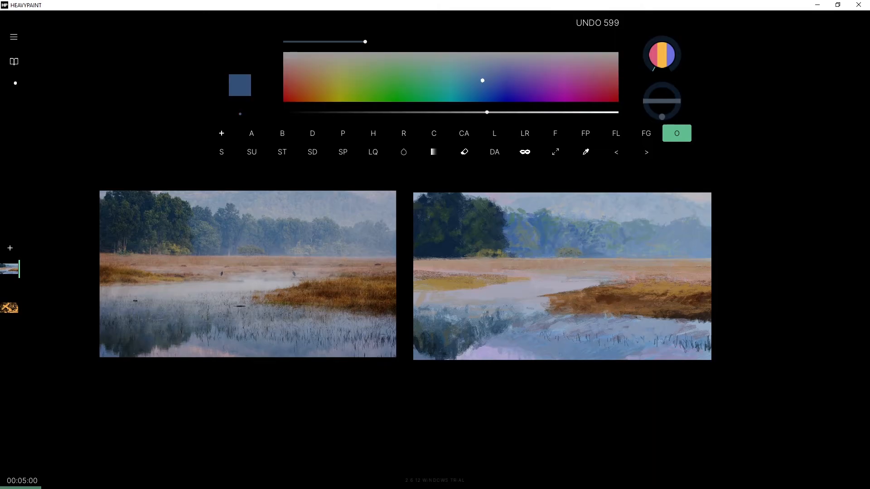
{"action": "key", "text": "ctrl+z"}
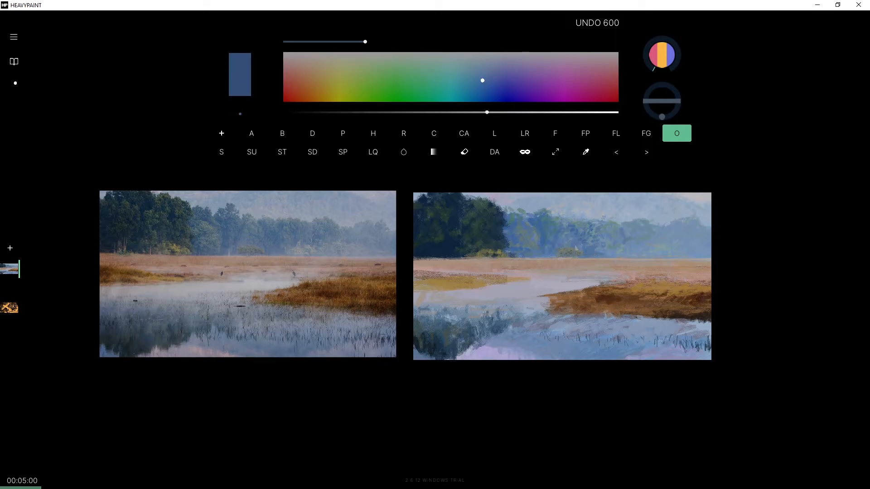
Add grey-teal strokes along the middle bush's right side and muted slate-blue strokes along its left side, sampling both colours from the tree line.
{"action": "left_click", "coordinate": [581, 235], "text": "alt"}
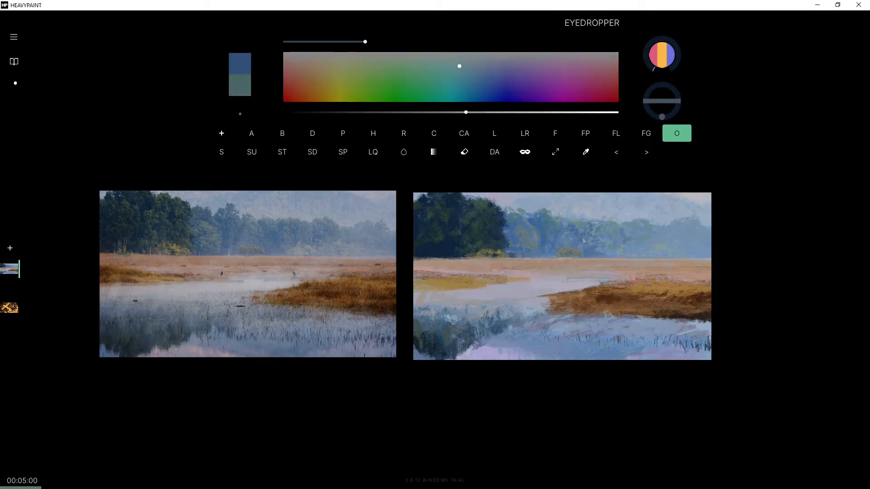
{"action": "left_click_drag", "start_coordinate": [587, 250], "coordinate": [589, 256]}
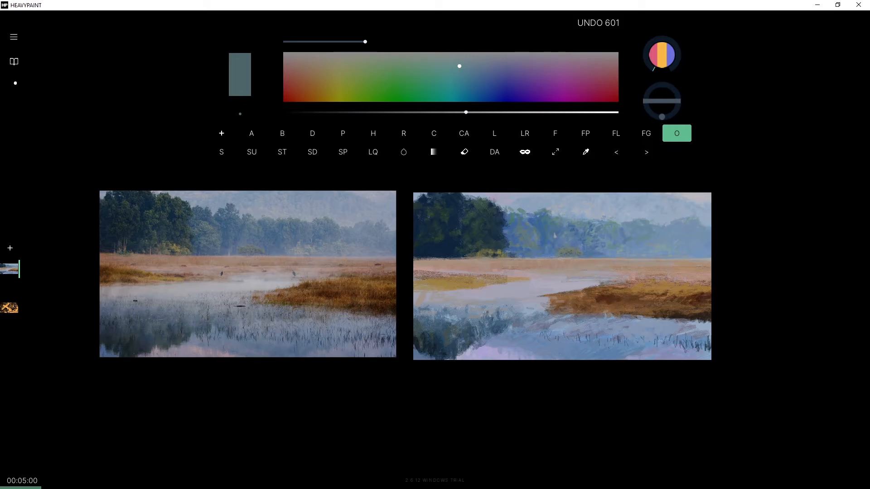
{"action": "left_click", "coordinate": [686, 235], "text": "alt"}
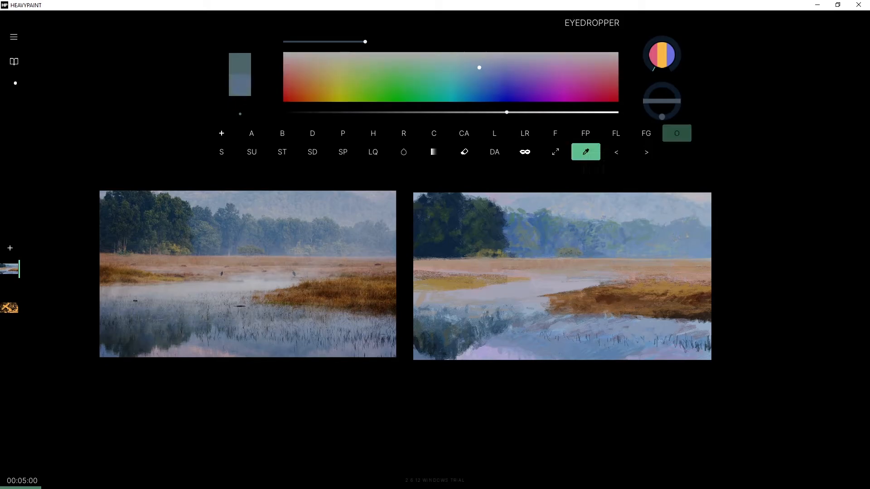
{"action": "key", "text": "ctrl+z"}
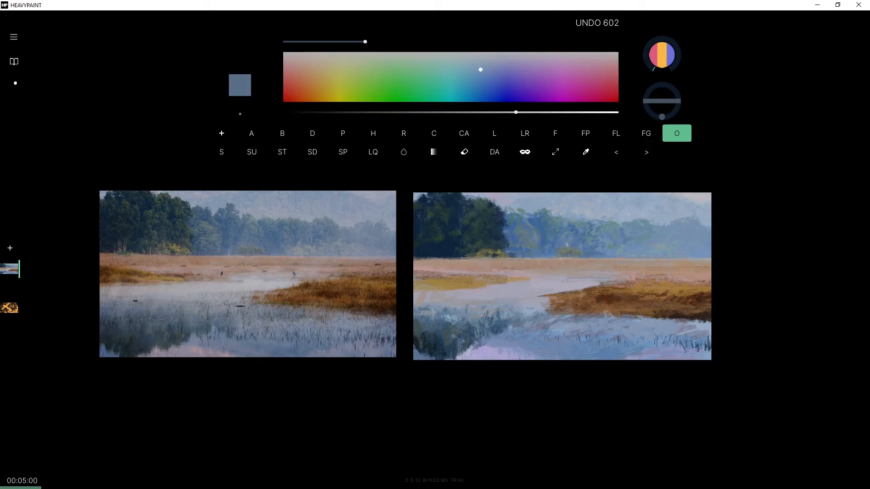
{"action": "left_click", "coordinate": [494, 112]}
{"action": "left_click", "coordinate": [486, 70]}
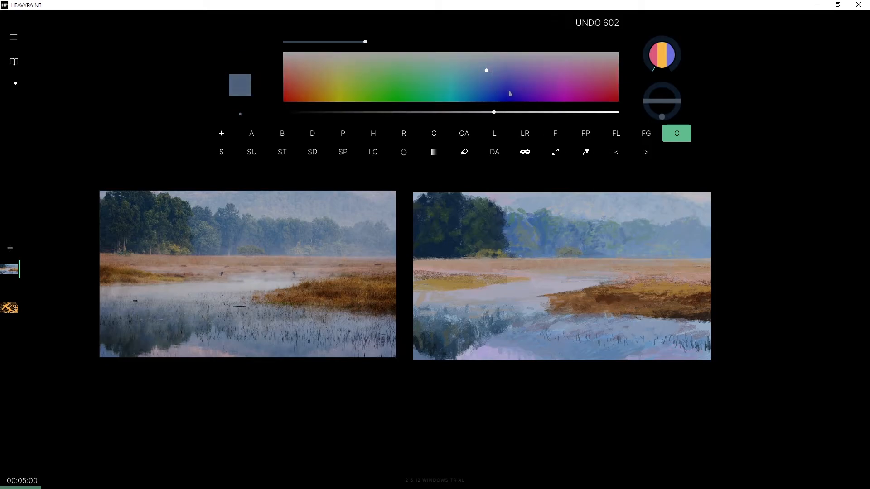
{"action": "key", "text": "ctrl+z"}
{"action": "key", "text": "ctrl+z"}
{"action": "left_click_drag", "start_coordinate": [552, 248], "coordinate": [551, 245]}
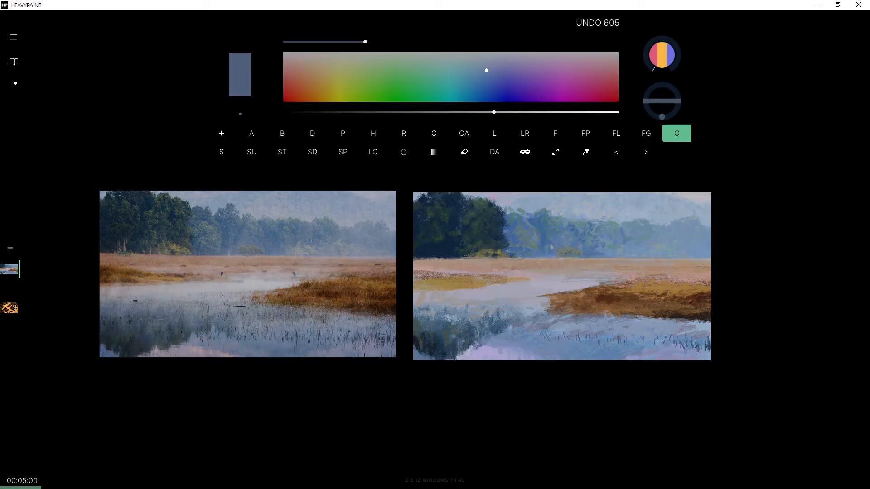
Paint deep blue shadow strokes in the trees just left of the middle bush.
{"action": "left_click", "coordinate": [544, 245], "text": "alt"}
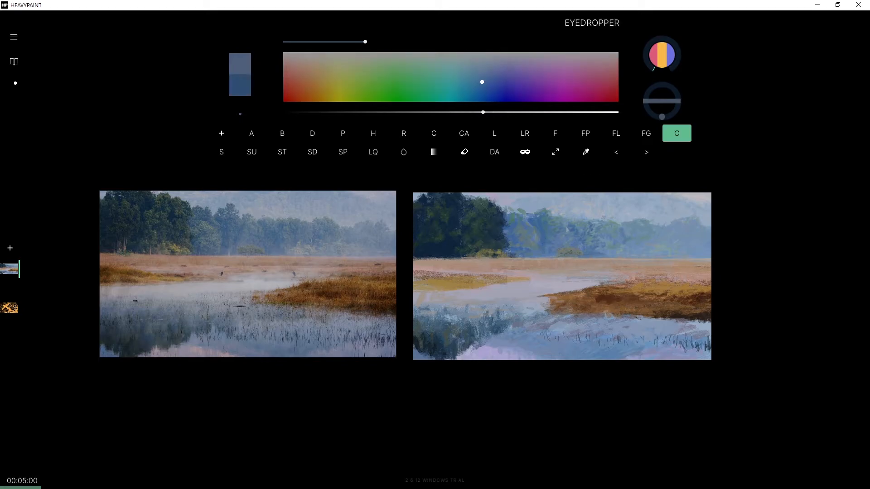
{"action": "left_click_drag", "start_coordinate": [550, 240], "coordinate": [557, 235]}
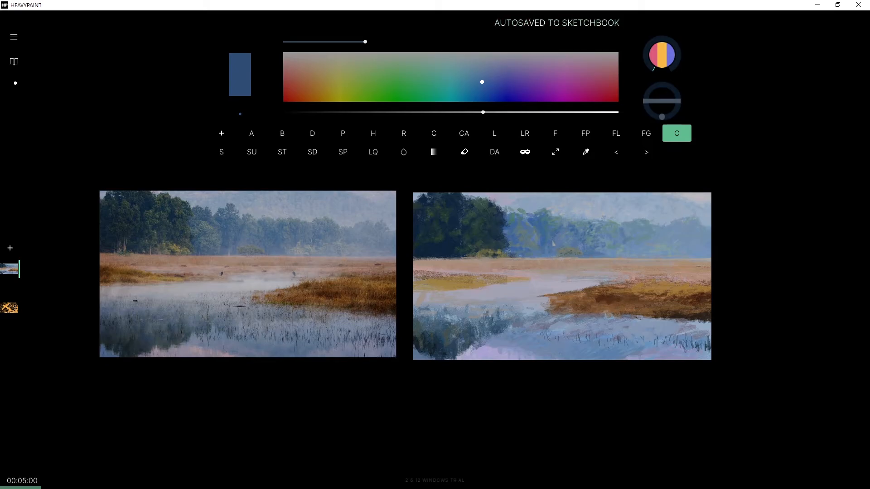
{"action": "left_click_drag", "start_coordinate": [549, 252], "coordinate": [551, 244]}
Paint desaturated grey-teal foliage strokes over the trees just left of the middle bush.
{"action": "left_click", "coordinate": [549, 247], "text": "alt"}
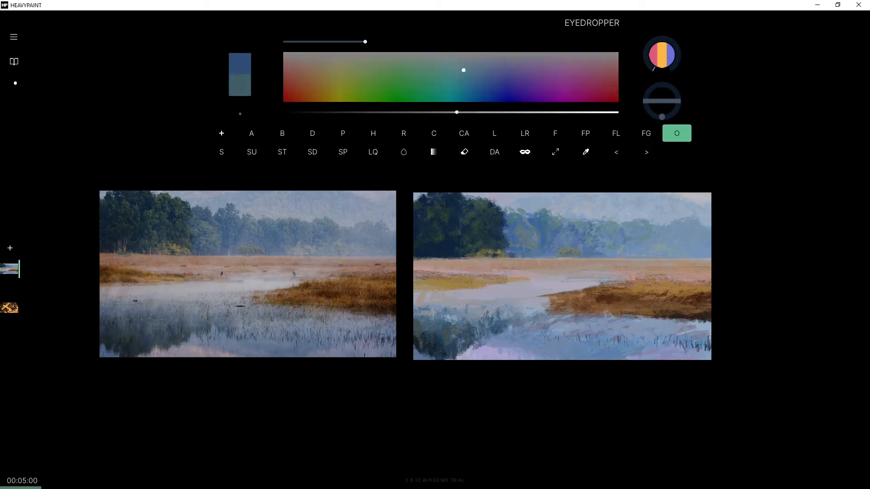
{"action": "left_click", "coordinate": [552, 244], "text": "alt"}
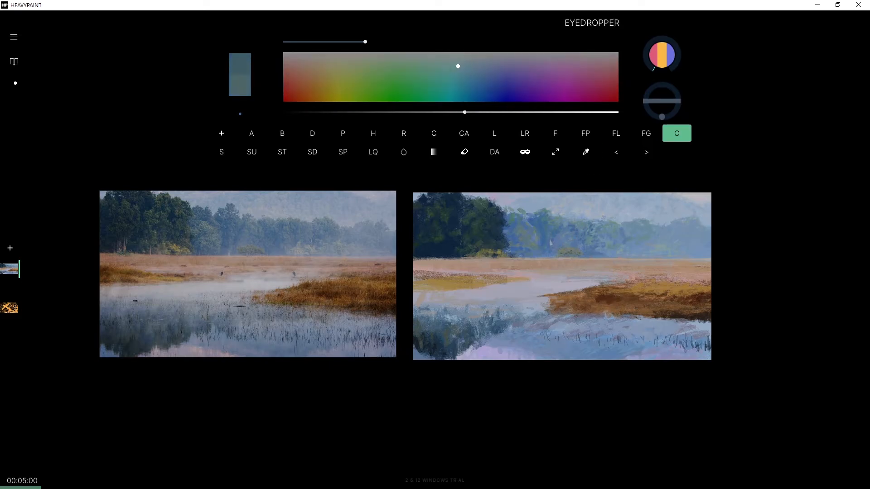
{"action": "left_click_drag", "start_coordinate": [552, 245], "coordinate": [553, 251]}
{"action": "left_click_drag", "start_coordinate": [458, 66], "coordinate": [458, 60]}
{"action": "left_click_drag", "start_coordinate": [464, 113], "coordinate": [458, 112]}
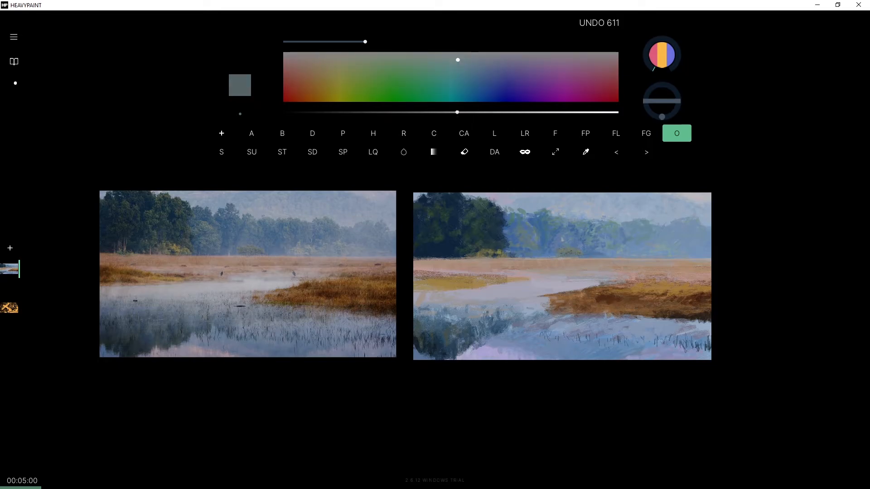
{"action": "mouse_move", "coordinate": [551, 241]}
{"action": "left_mouse_down"}
{"action": "mouse_move", "coordinate": [545, 254]}
{"action": "mouse_move", "coordinate": [548, 248]}
{"action": "left_mouse_up"}
{"action": "left_click_drag", "start_coordinate": [550, 242], "coordinate": [548, 244]}
Rework the middle of the tree line with grey-green, deep blue and slate-teal tones sampled from the trees and their water reflection.
{"action": "left_click", "coordinate": [546, 248], "text": "alt"}
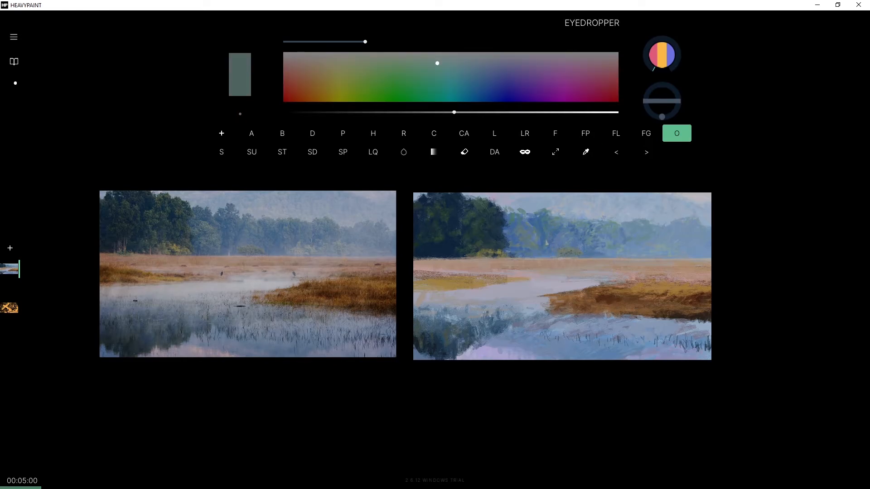
{"action": "left_click", "coordinate": [543, 250], "text": "alt"}
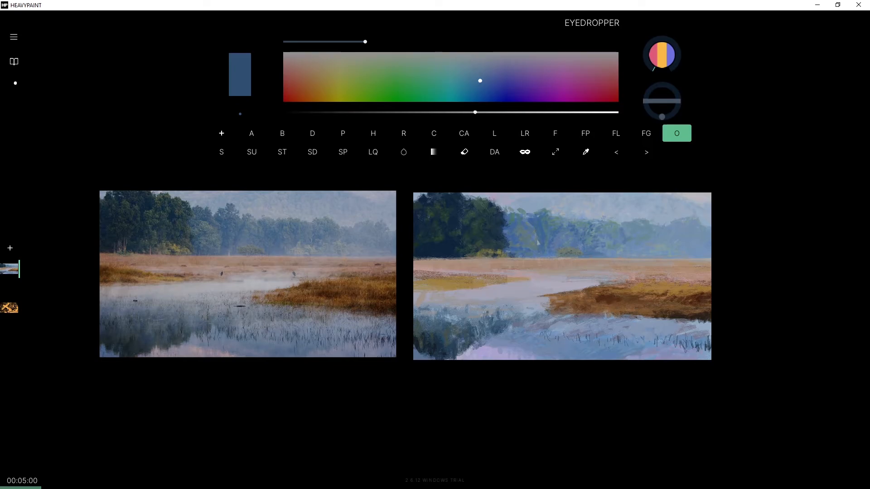
{"action": "left_click", "coordinate": [538, 227], "text": "alt"}
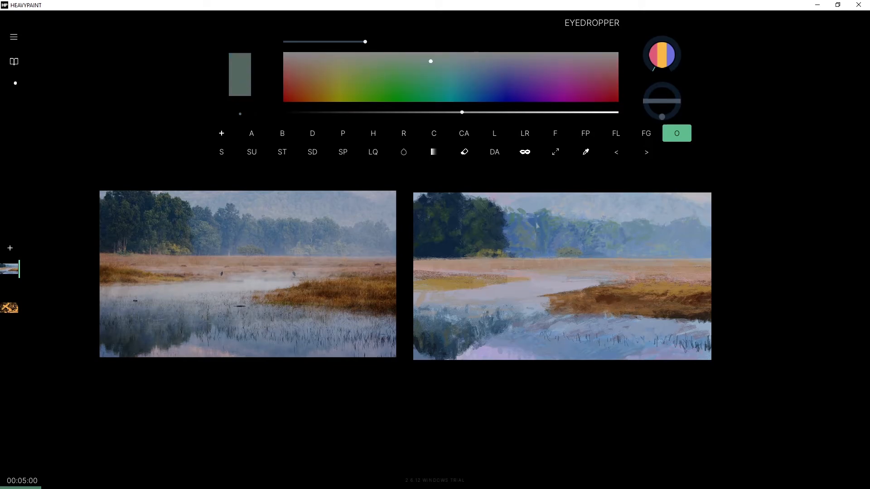
{"action": "left_click", "coordinate": [526, 237], "text": "alt"}
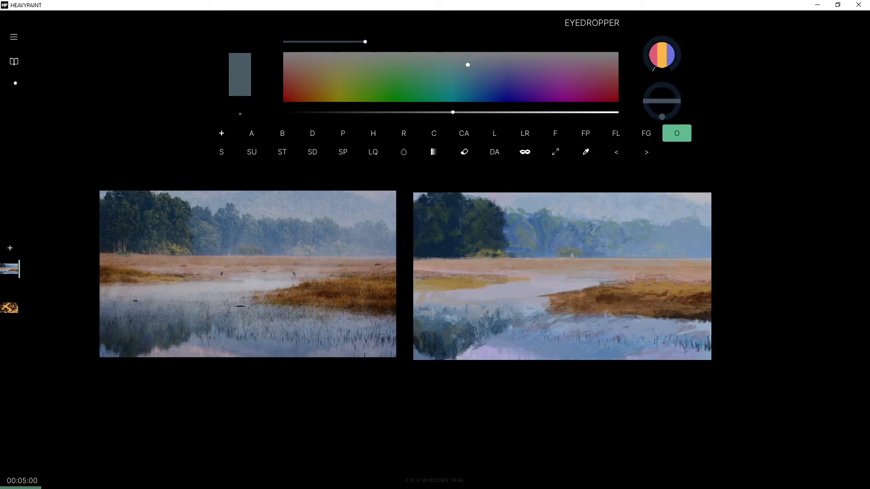
{"action": "left_click", "coordinate": [492, 319], "text": "alt"}
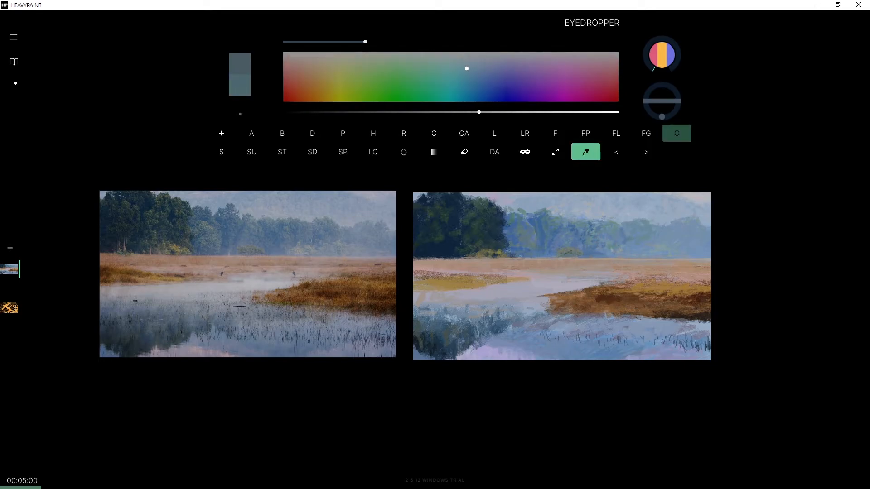
{"action": "mouse_move", "coordinate": [462, 68]}
{"action": "left_mouse_down"}
{"action": "mouse_move", "coordinate": [458, 108]}
{"action": "mouse_move", "coordinate": [466, 112]}
{"action": "mouse_move", "coordinate": [462, 70]}
{"action": "left_mouse_up"}
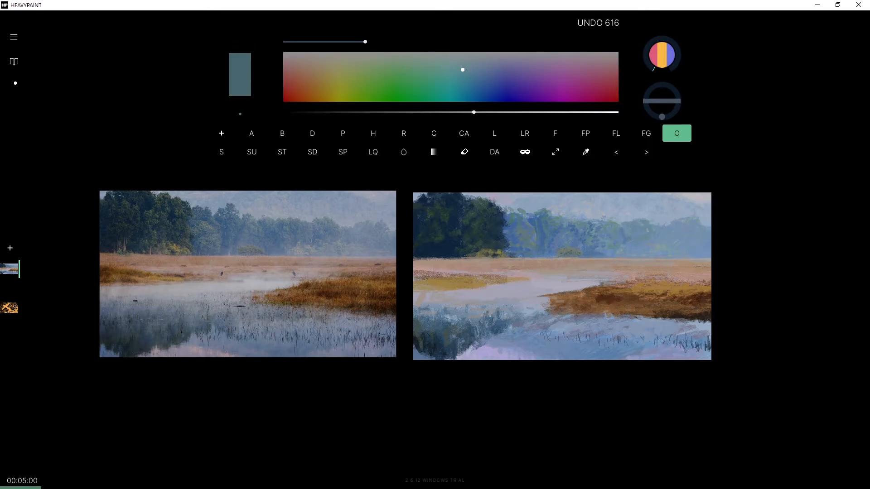
Paint hazy blue-grey strokes over the distant hillside above the right-hand trees.
{"action": "key", "text": "alt"}
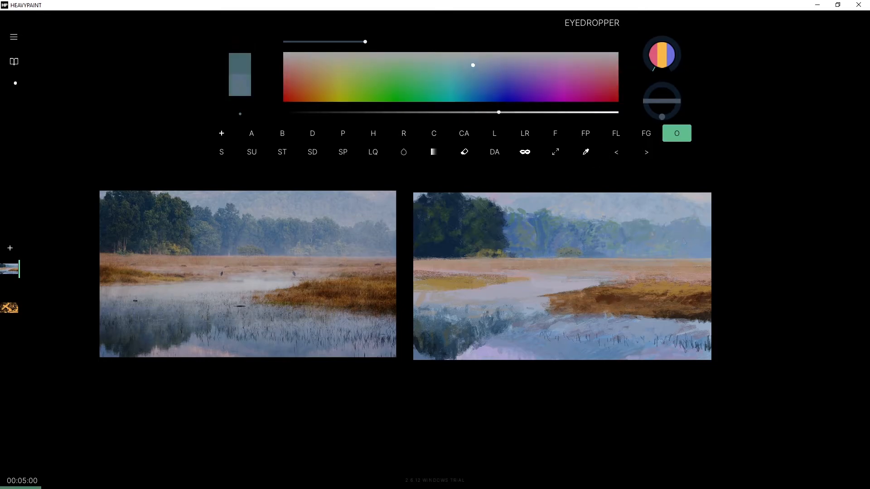
{"action": "left_click_drag", "start_coordinate": [683, 208], "coordinate": [675, 222]}
{"action": "key", "text": "alt"}
{"action": "key", "text": "alt"}
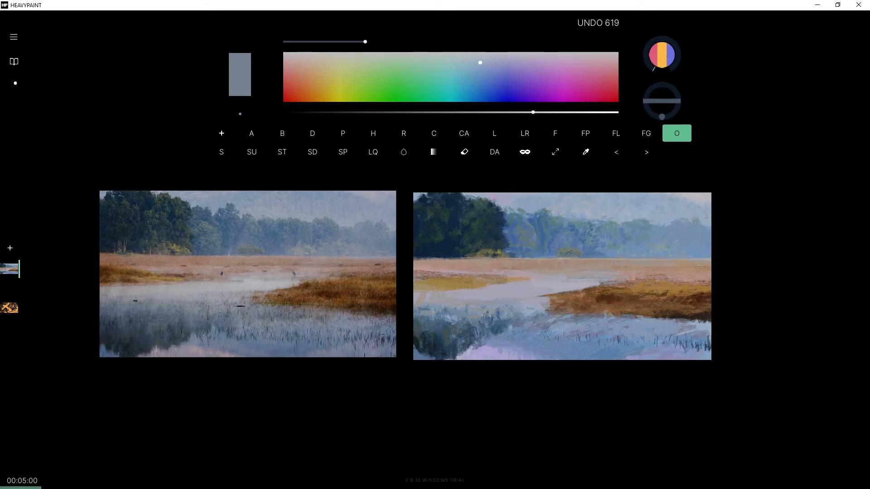
Sample the pale greys of the upper-right sky, shift the colour toward lavender and paint a stroke there.
{"action": "left_click", "coordinate": [693, 195], "text": "alt"}
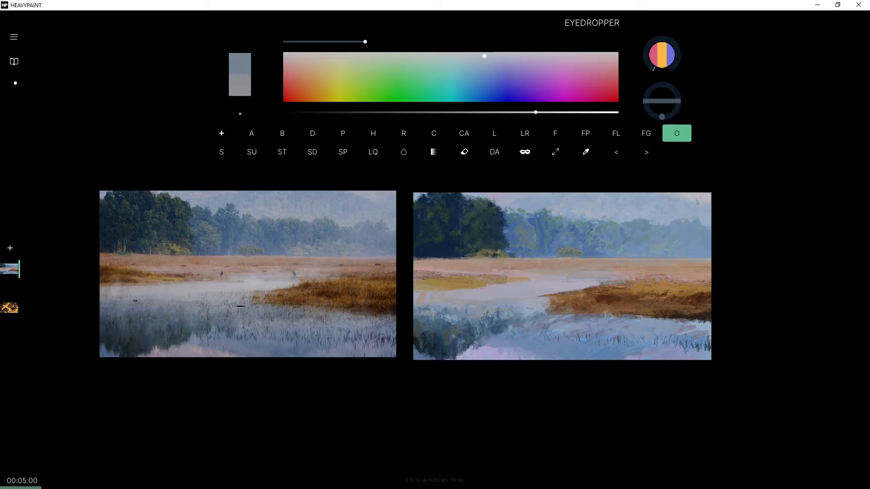
{"action": "left_click", "coordinate": [707, 204], "text": "alt"}
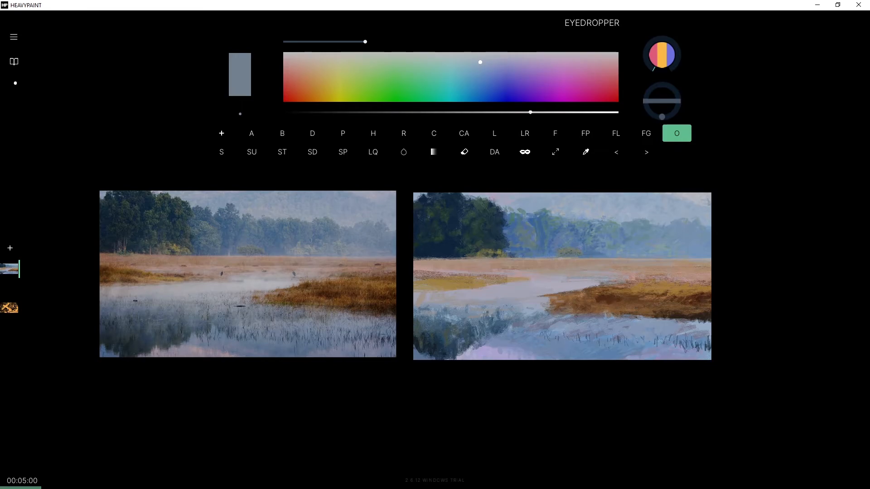
{"action": "left_click", "coordinate": [709, 203], "text": "alt"}
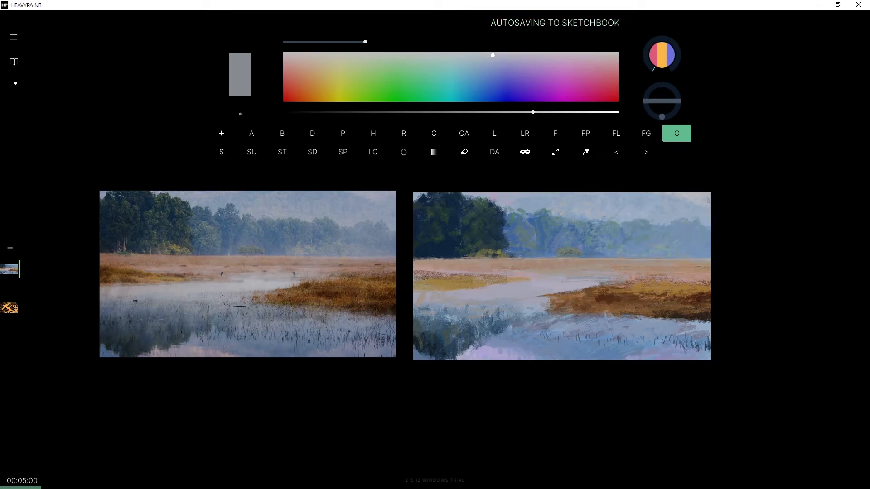
{"action": "left_click", "coordinate": [710, 193], "text": "alt"}
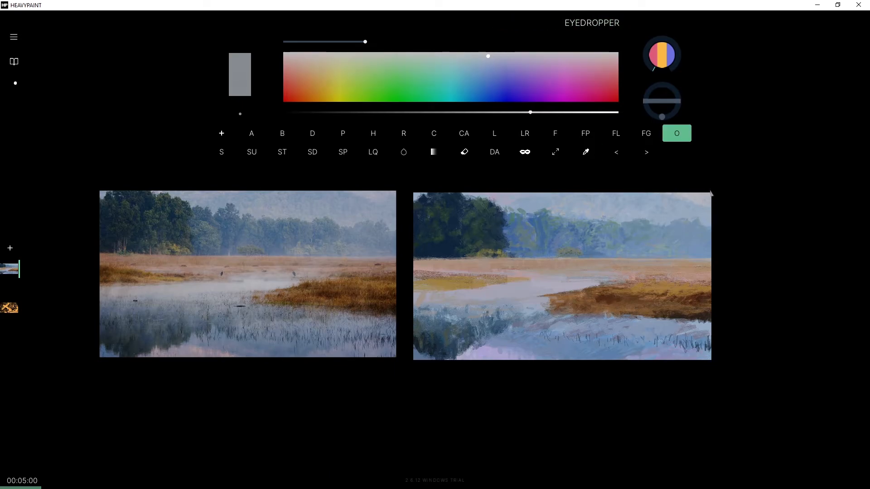
{"action": "left_click", "coordinate": [704, 203], "text": "alt"}
{"action": "left_click", "coordinate": [502, 63]}
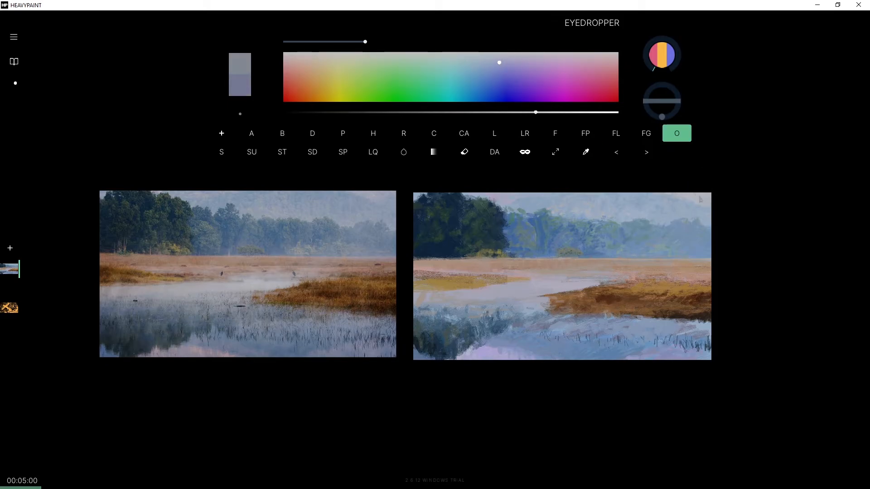
{"action": "key", "text": "ctrl+z"}
Lighten the lavender and paint soft strokes along the right edge of the sky and hillside.
{"action": "left_click", "coordinate": [551, 112]}
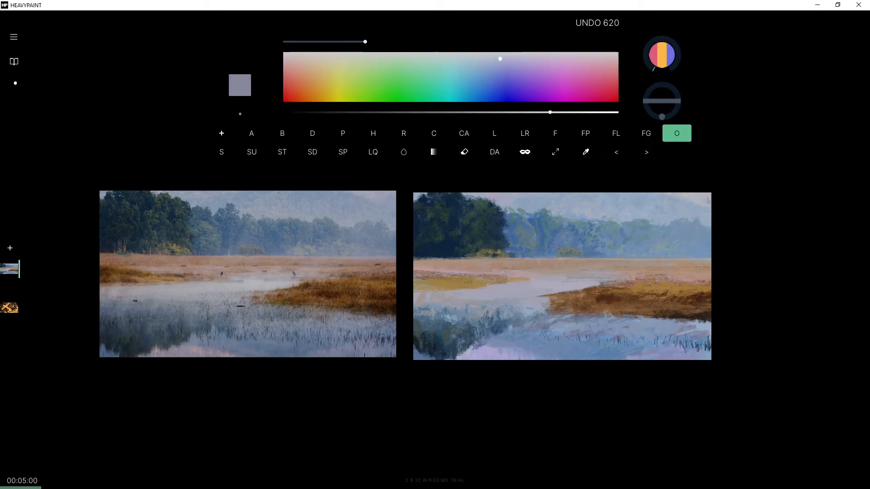
{"action": "left_click_drag", "start_coordinate": [712, 206], "coordinate": [721, 190]}
{"action": "left_click", "coordinate": [500, 60]}
{"action": "mouse_move", "coordinate": [726, 206]}
{"action": "left_mouse_down"}
{"action": "mouse_move", "coordinate": [691, 203]}
{"action": "mouse_move", "coordinate": [705, 206]}
{"action": "left_mouse_up"}
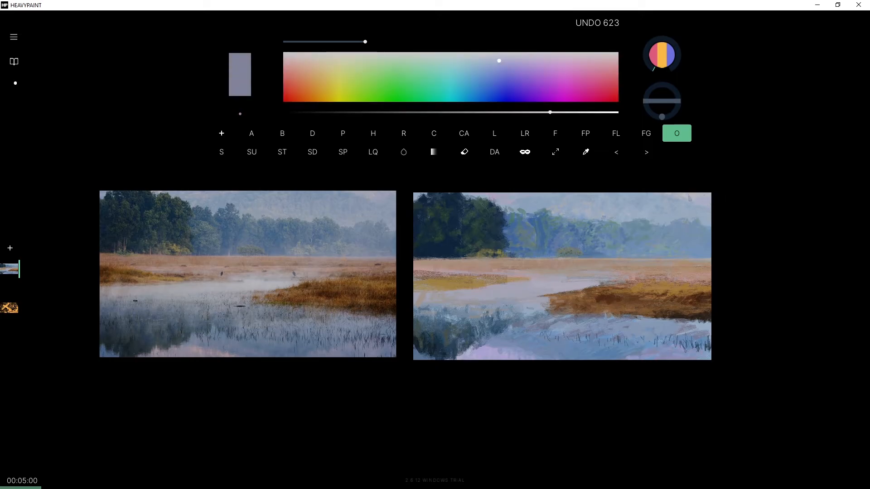
Set a size 1 brush to a muted pinkish brown and paint thin trunks at the base of the dark left-hand trees.
{"action": "left_click", "coordinate": [697, 203], "text": "alt"}
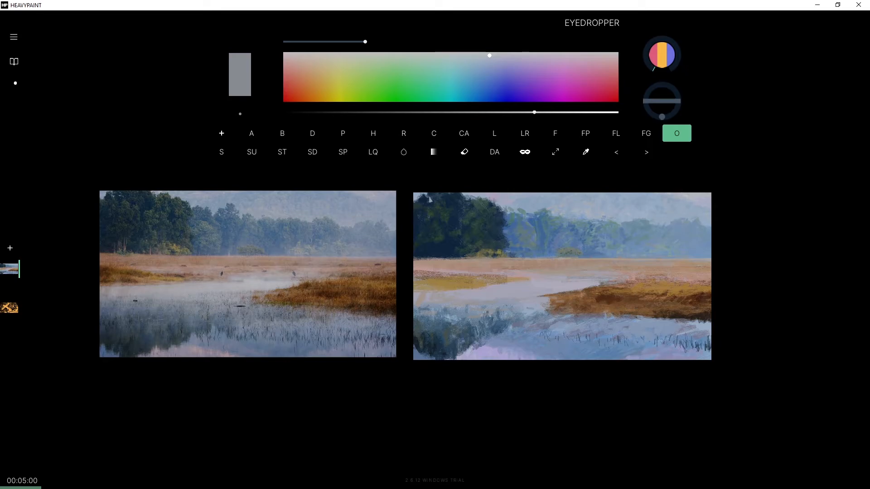
{"action": "left_click", "coordinate": [420, 235], "text": "alt"}
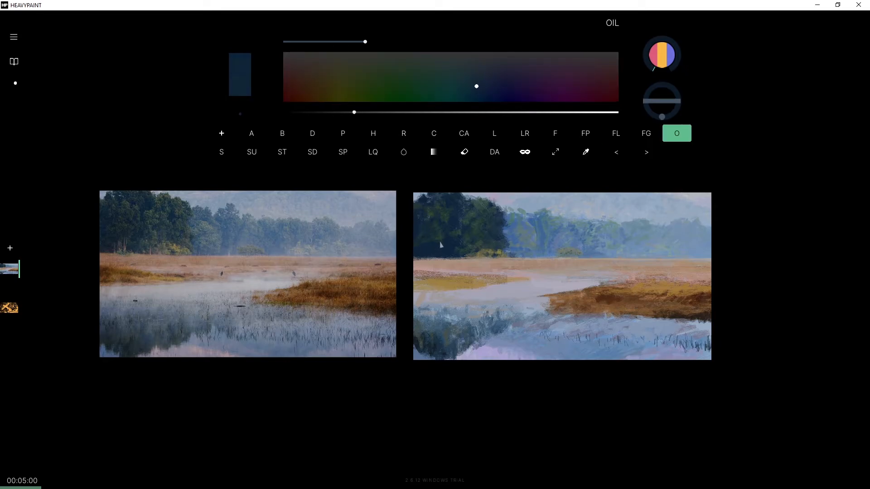
{"action": "mouse_move", "coordinate": [459, 85]}
{"action": "left_mouse_down"}
{"action": "mouse_move", "coordinate": [326, 82]}
{"action": "mouse_move", "coordinate": [298, 62]}
{"action": "left_mouse_up"}
{"action": "left_click_drag", "start_coordinate": [355, 112], "coordinate": [483, 111]}
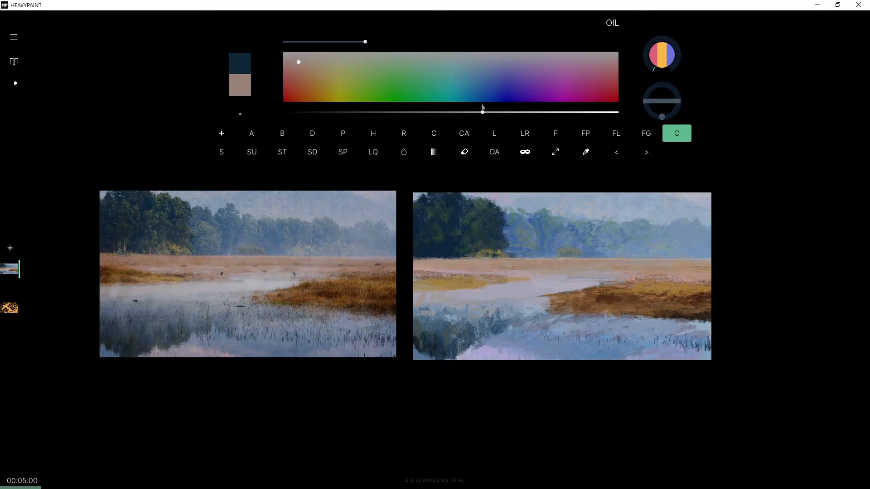
{"action": "left_click_drag", "start_coordinate": [365, 41], "coordinate": [291, 42]}
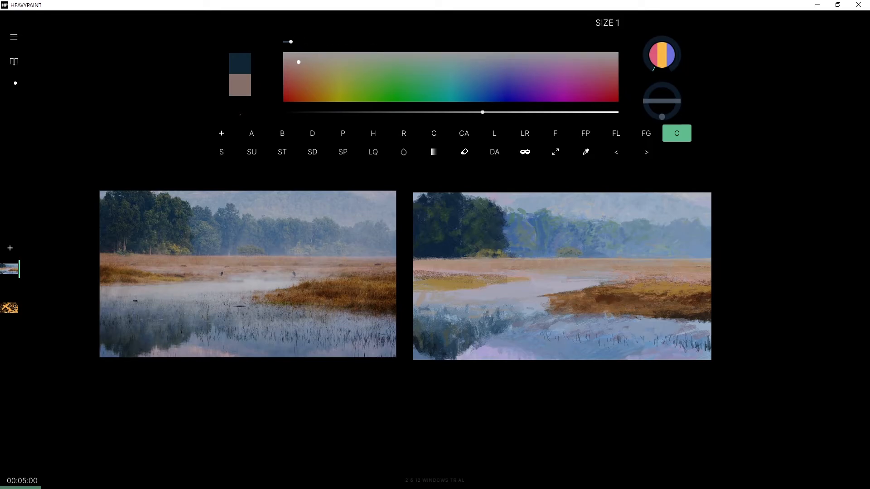
{"action": "key", "text": "ctrl+z"}
{"action": "mouse_move", "coordinate": [422, 238]}
{"action": "left_mouse_down"}
{"action": "mouse_move", "coordinate": [446, 238]}
{"action": "mouse_move", "coordinate": [426, 248]}
{"action": "left_mouse_up"}
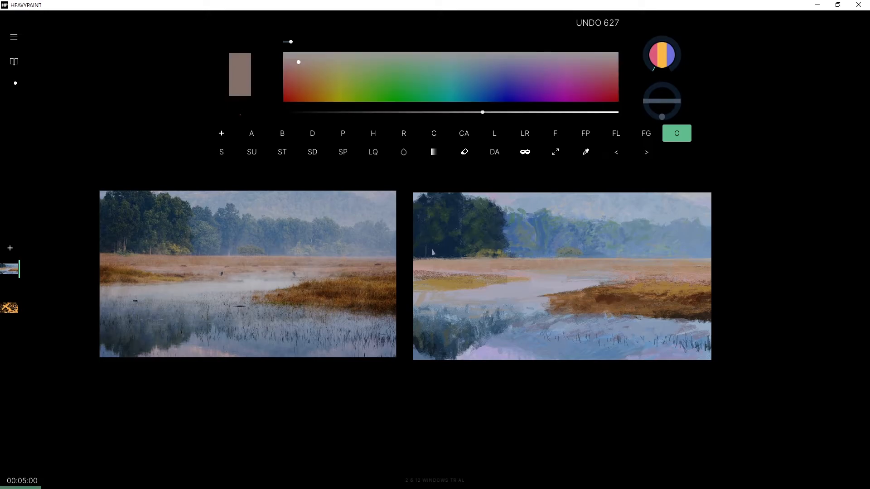
{"action": "mouse_move", "coordinate": [434, 242]}
{"action": "left_mouse_down"}
{"action": "mouse_move", "coordinate": [440, 249]}
{"action": "mouse_move", "coordinate": [442, 241]}
{"action": "mouse_move", "coordinate": [429, 247]}
{"action": "left_mouse_up"}
{"action": "left_click_drag", "start_coordinate": [431, 245], "coordinate": [423, 249]}
{"action": "left_click_drag", "start_coordinate": [441, 249], "coordinate": [439, 252]}
{"action": "left_click_drag", "start_coordinate": [435, 251], "coordinate": [436, 249]}
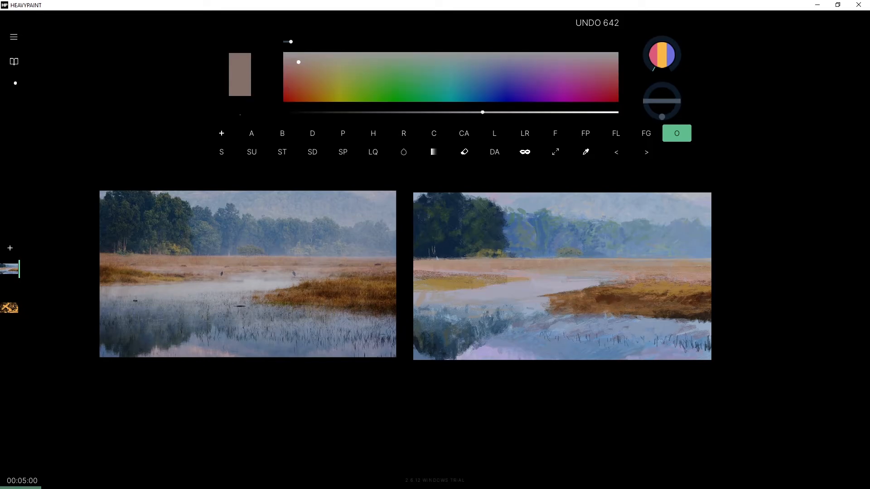
Add tiny dabs with the same brown to refine the slender trunks and their branches.
{"action": "left_click_drag", "start_coordinate": [437, 249], "coordinate": [438, 249]}
{"action": "left_click", "coordinate": [438, 248]}
{"action": "left_click", "coordinate": [439, 248]}
{"action": "left_click", "coordinate": [439, 248]}
{"action": "left_click", "coordinate": [439, 251]}
{"action": "left_click", "coordinate": [440, 251]}
{"action": "left_click", "coordinate": [440, 251]}
{"action": "left_click", "coordinate": [440, 249]}
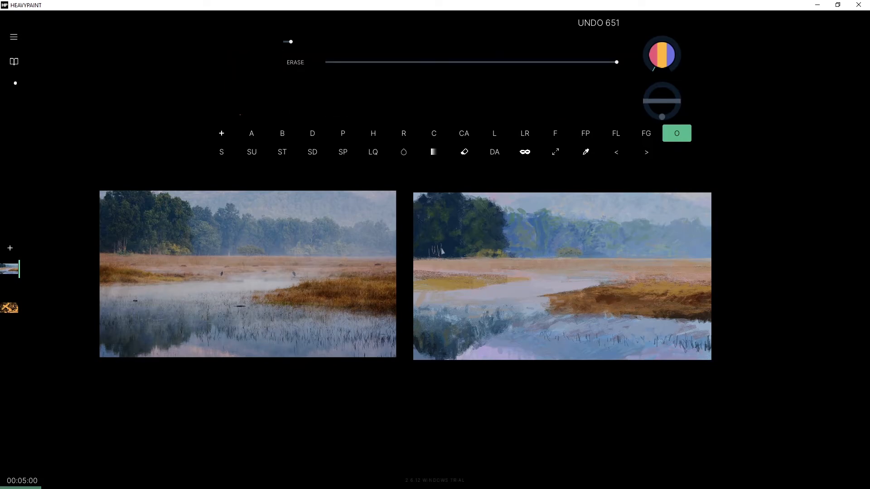
{"action": "left_click", "coordinate": [442, 247]}
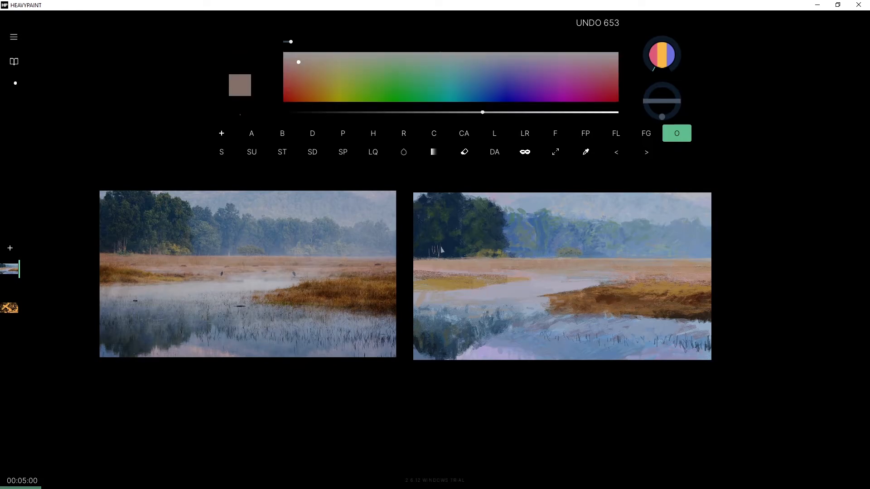
{"action": "left_click", "coordinate": [442, 247]}
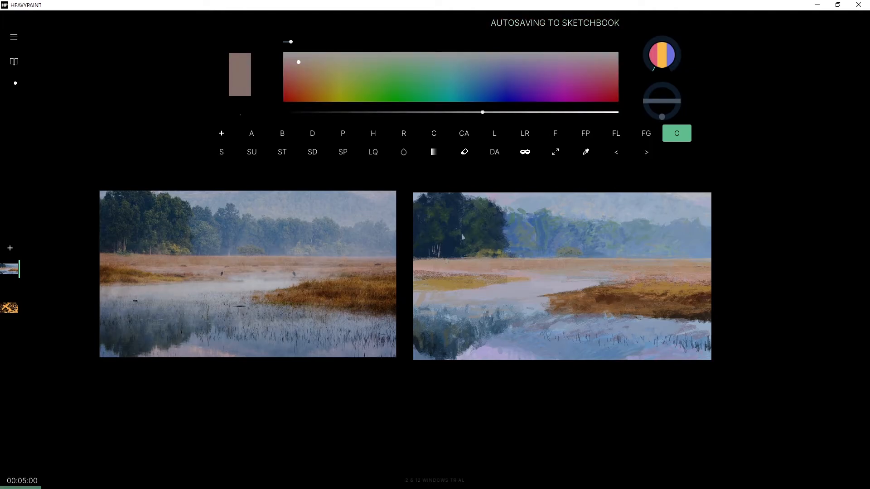
Sample the dark foliage, shift it to a lighter green and touch up around the trunks with a size 2 brush.
{"action": "left_click", "coordinate": [443, 241], "text": "alt"}
{"action": "left_click_drag", "start_coordinate": [386, 112], "coordinate": [400, 111]}
{"action": "left_click_drag", "start_coordinate": [423, 76], "coordinate": [398, 70]}
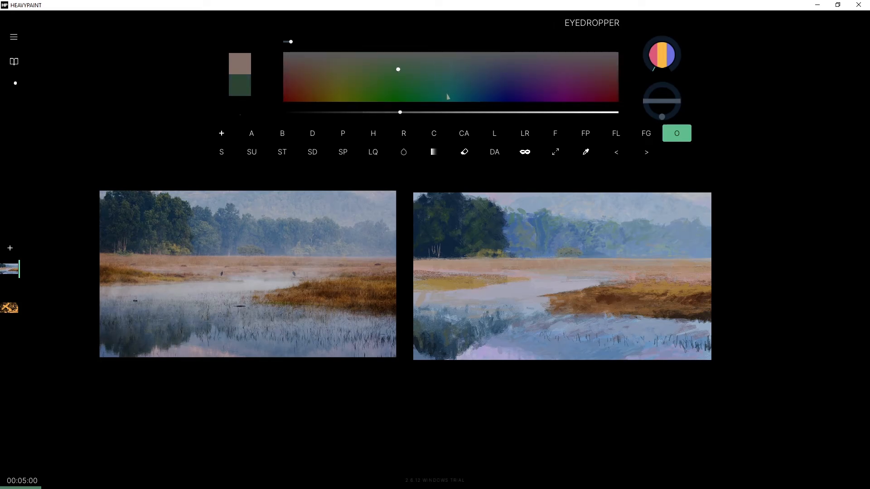
{"action": "left_click", "coordinate": [418, 112]}
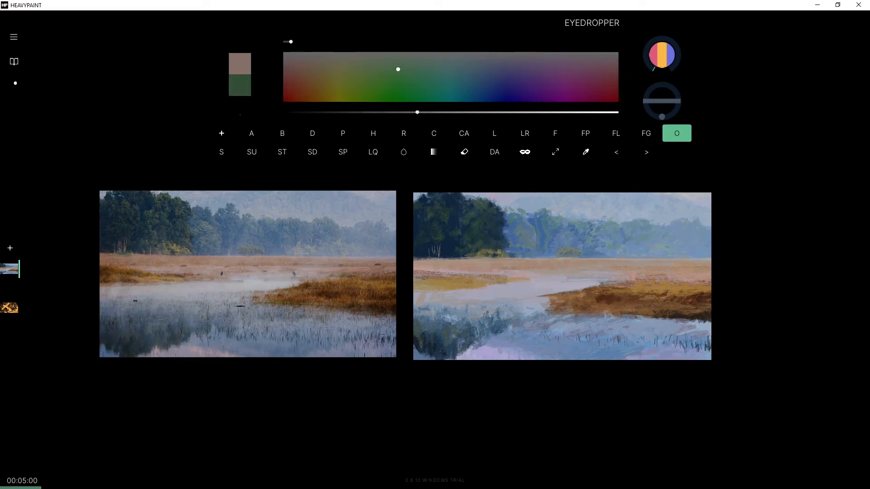
{"action": "left_click_drag", "start_coordinate": [291, 41], "coordinate": [327, 41]}
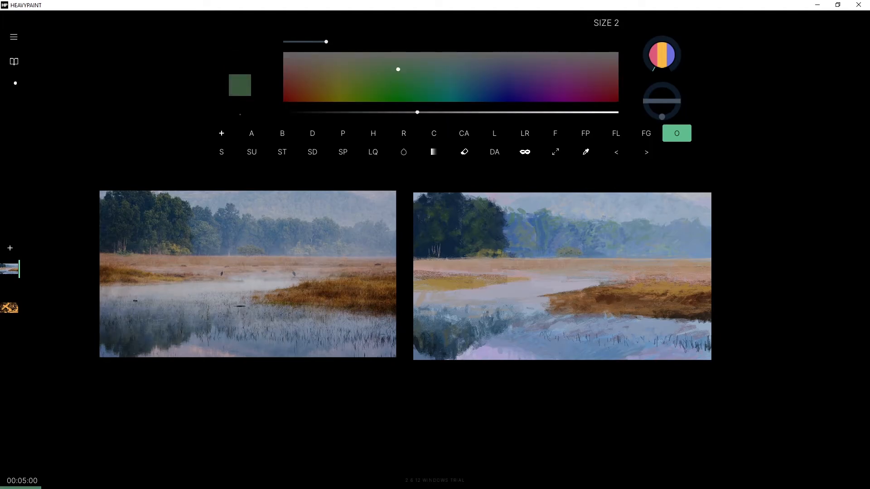
{"action": "key", "text": "ctrl+z"}
{"action": "key", "text": "ctrl+shift+z"}
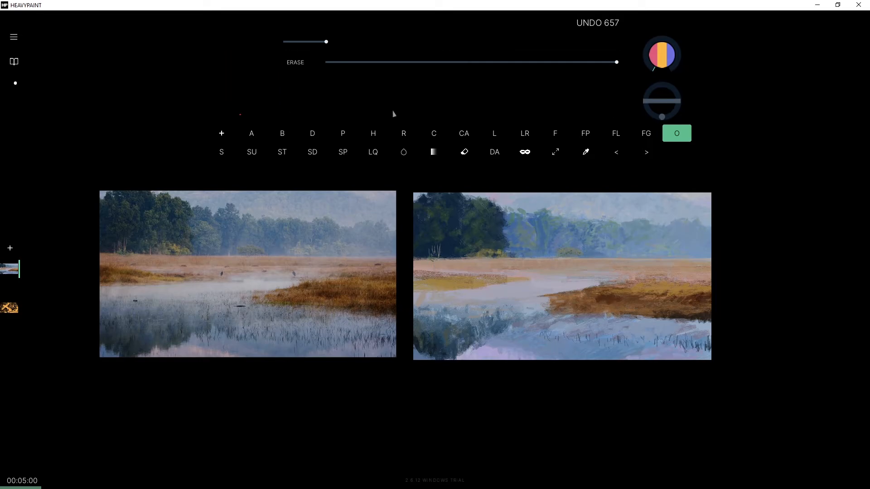
{"action": "key", "text": "ctrl+shift+z"}
{"action": "key", "text": "ctrl+shift+z"}
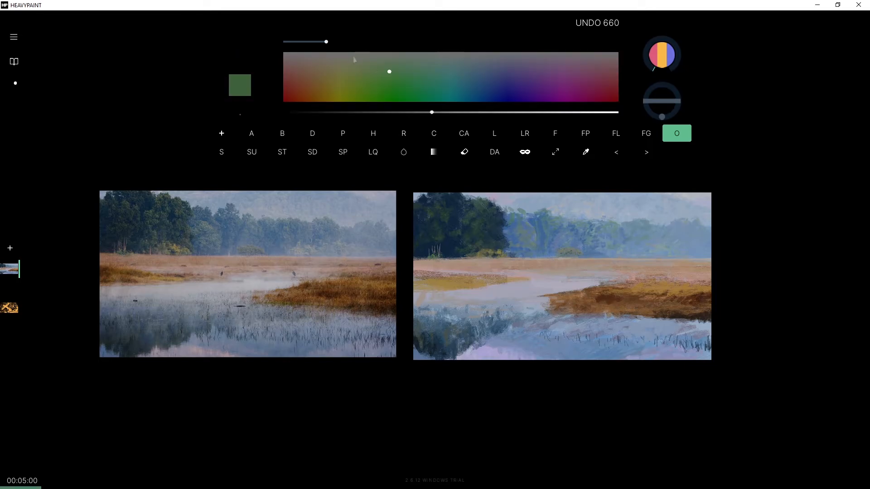
Shift the green to a darker yellow-green for the trunk bases, then sample the dark navy between the trunks and undo the last stroke.
{"action": "left_click", "coordinate": [385, 73]}
{"action": "left_click", "coordinate": [417, 113]}
{"action": "left_click", "coordinate": [381, 70]}
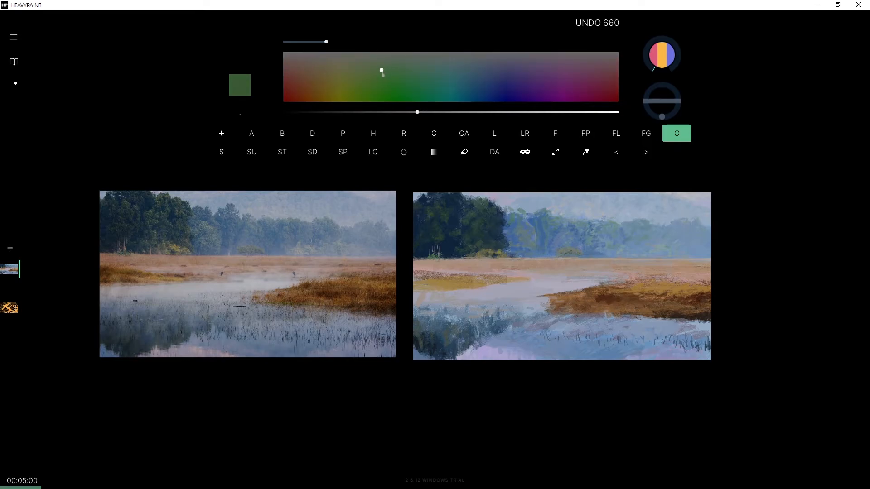
{"action": "left_click", "coordinate": [411, 113]}
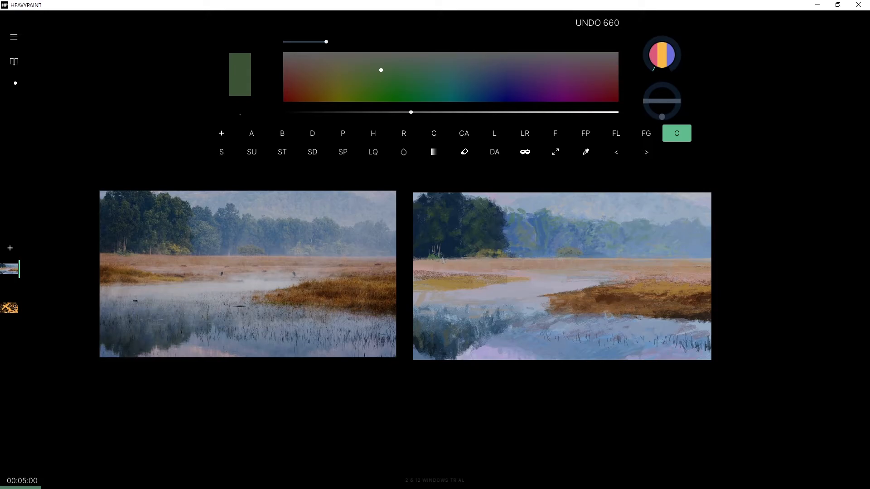
{"action": "left_click", "coordinate": [427, 253], "text": "alt"}
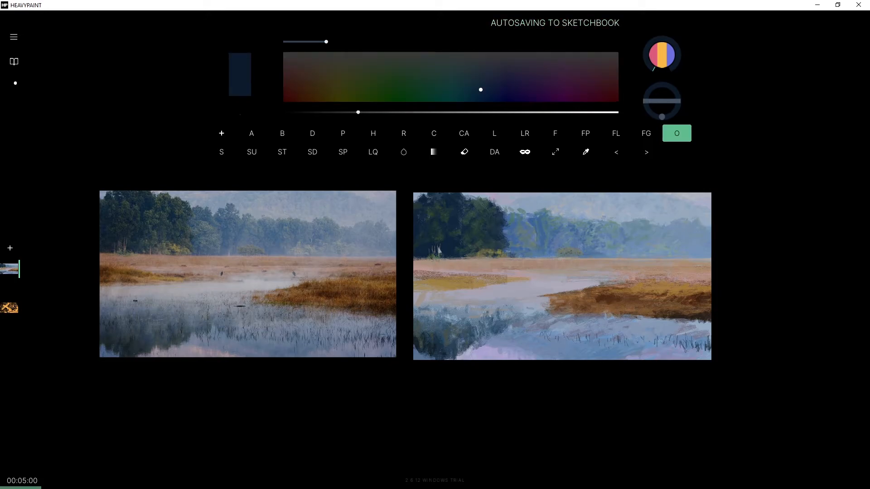
{"action": "key", "text": "ctrl+z"}
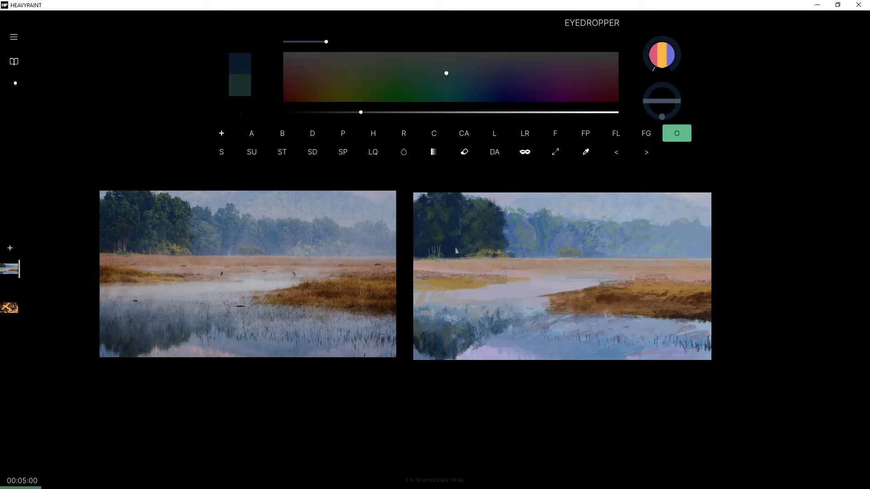
Sample the olive of the bush beside the dark trees and build up its foliage, enlarging the brush to size 3 and beyond.
{"action": "left_click", "coordinate": [455, 250], "text": "alt"}
{"action": "left_click", "coordinate": [496, 254]}
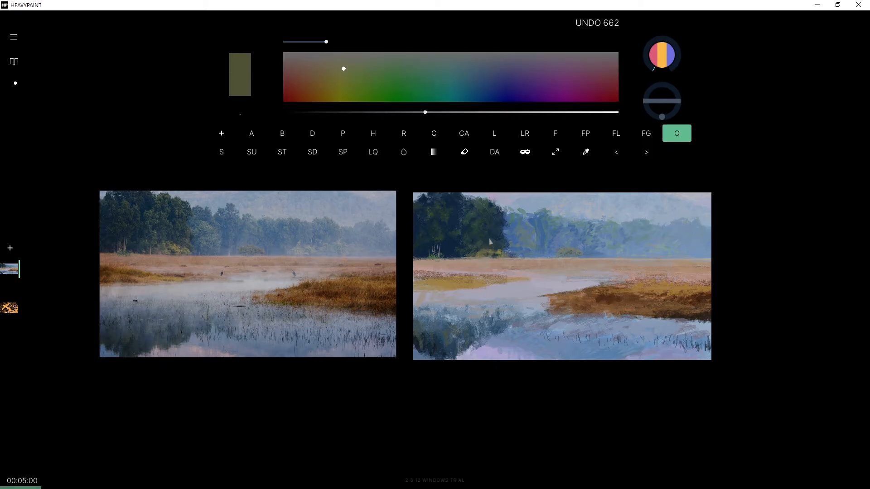
{"action": "left_click_drag", "start_coordinate": [327, 42], "coordinate": [346, 41]}
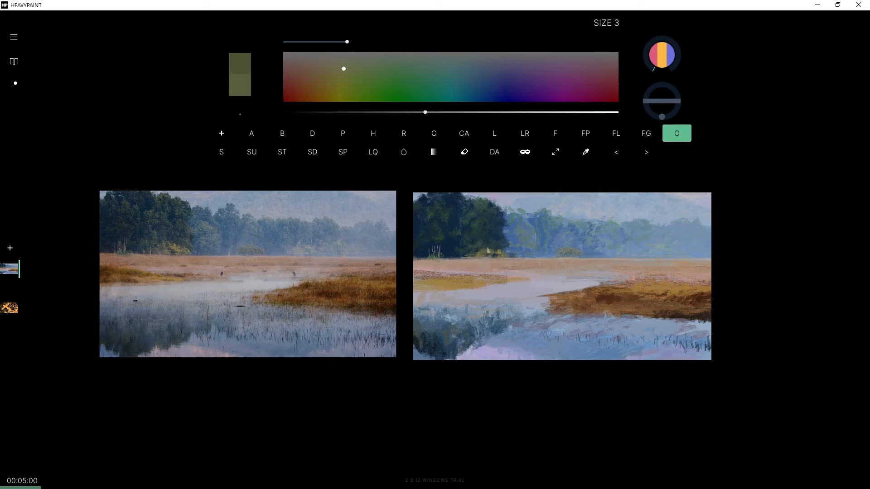
{"action": "left_click_drag", "start_coordinate": [347, 41], "coordinate": [385, 42]}
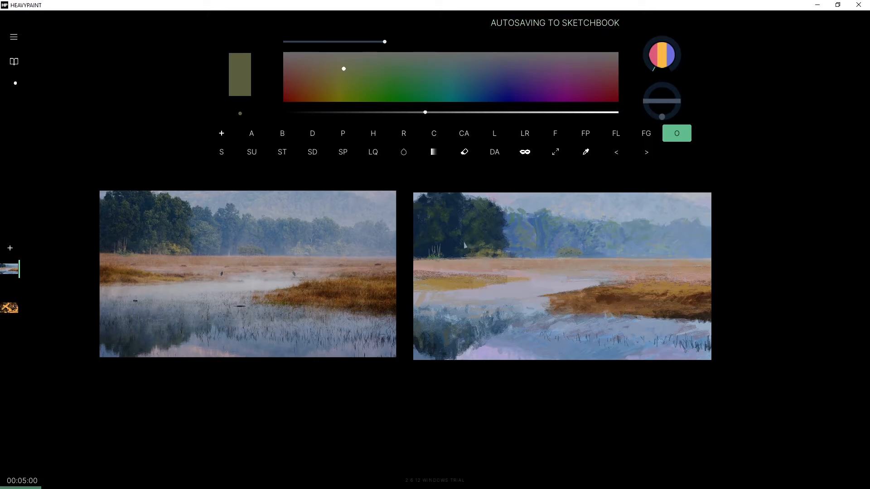
Lighten the olive slightly and cover most of the painting with broad test strokes, then set the brush size to 45.
{"action": "left_click", "coordinate": [670, 141]}
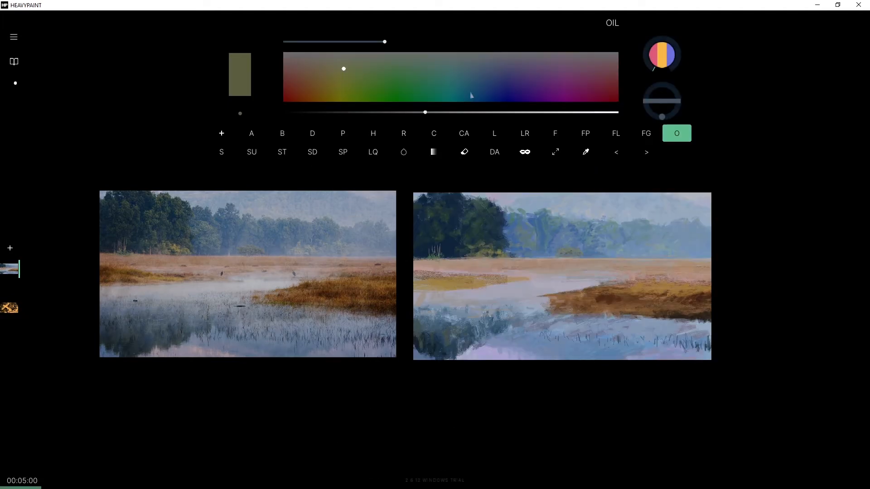
{"action": "left_click", "coordinate": [433, 112]}
{"action": "left_click_drag", "start_coordinate": [385, 41], "coordinate": [610, 55]}
{"action": "mouse_move", "coordinate": [563, 243]}
{"action": "left_mouse_down"}
{"action": "mouse_move", "coordinate": [524, 334]}
{"action": "mouse_move", "coordinate": [531, 313]}
{"action": "left_mouse_up"}
{"action": "left_click_drag", "start_coordinate": [482, 42], "coordinate": [481, 47]}
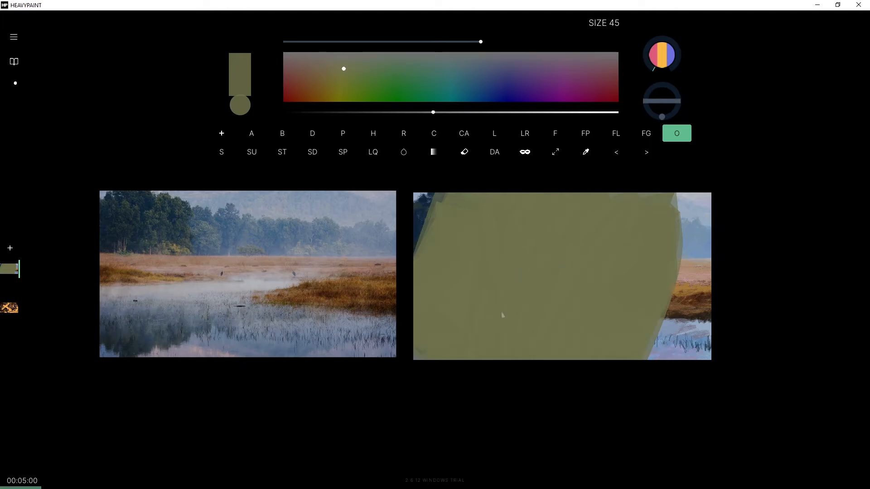
Move the reference photo clear of the oil brush settings and set the brush's texture stretch to 75%.
{"action": "left_click", "coordinate": [676, 134]}
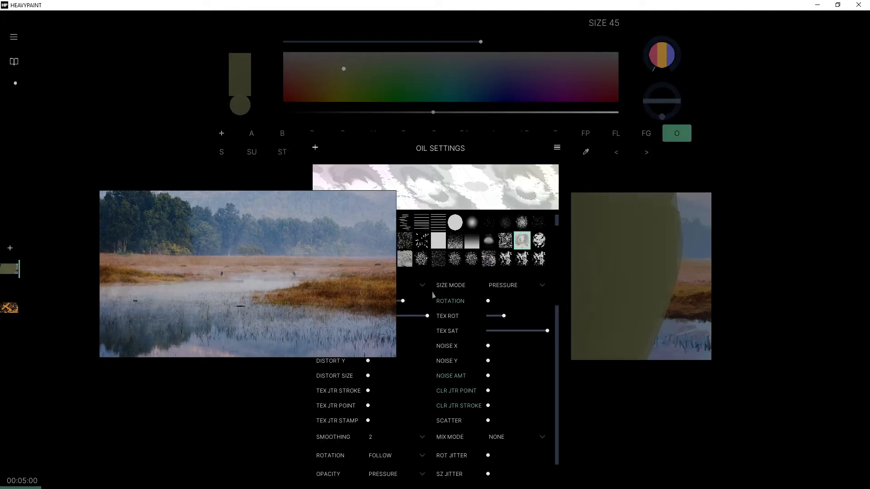
{"action": "left_click_drag", "start_coordinate": [359, 314], "coordinate": [263, 340]}
{"action": "mouse_move", "coordinate": [421, 320]}
{"action": "left_mouse_down"}
{"action": "mouse_move", "coordinate": [381, 318]}
{"action": "mouse_move", "coordinate": [460, 304]}
{"action": "left_mouse_up"}
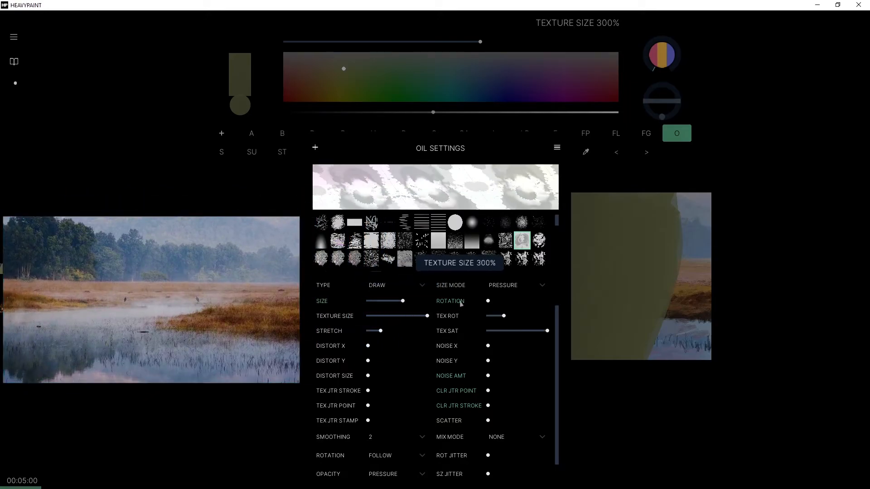
{"action": "mouse_move", "coordinate": [381, 332]}
{"action": "left_mouse_down"}
{"action": "mouse_move", "coordinate": [427, 323]}
{"action": "mouse_move", "coordinate": [413, 327]}
{"action": "left_mouse_up"}
{"action": "left_click", "coordinate": [634, 268]}
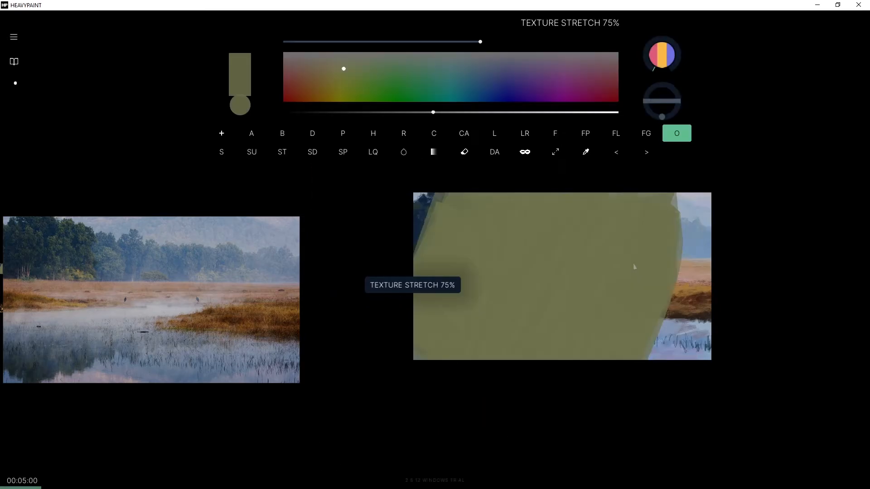
Test the oil brush with a broad dark olive stroke, then reduce its texture stretch.
{"action": "left_click_drag", "start_coordinate": [422, 112], "coordinate": [366, 118]}
{"action": "mouse_move", "coordinate": [529, 241]}
{"action": "left_mouse_down"}
{"action": "mouse_move", "coordinate": [487, 352]}
{"action": "mouse_move", "coordinate": [508, 294]}
{"action": "mouse_move", "coordinate": [549, 226]}
{"action": "mouse_move", "coordinate": [488, 354]}
{"action": "mouse_move", "coordinate": [558, 221]}
{"action": "mouse_move", "coordinate": [499, 341]}
{"action": "mouse_move", "coordinate": [576, 224]}
{"action": "mouse_move", "coordinate": [509, 340]}
{"action": "mouse_move", "coordinate": [579, 245]}
{"action": "mouse_move", "coordinate": [508, 358]}
{"action": "mouse_move", "coordinate": [574, 275]}
{"action": "mouse_move", "coordinate": [579, 254]}
{"action": "mouse_move", "coordinate": [535, 334]}
{"action": "mouse_move", "coordinate": [565, 298]}
{"action": "mouse_move", "coordinate": [605, 228]}
{"action": "mouse_move", "coordinate": [526, 358]}
{"action": "mouse_move", "coordinate": [568, 303]}
{"action": "mouse_move", "coordinate": [557, 311]}
{"action": "mouse_move", "coordinate": [595, 231]}
{"action": "left_mouse_up"}
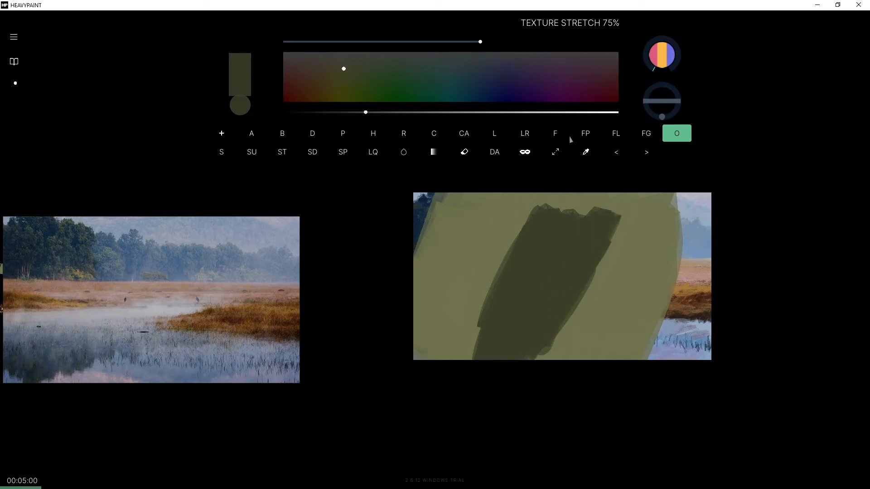
{"action": "left_click", "coordinate": [678, 134]}
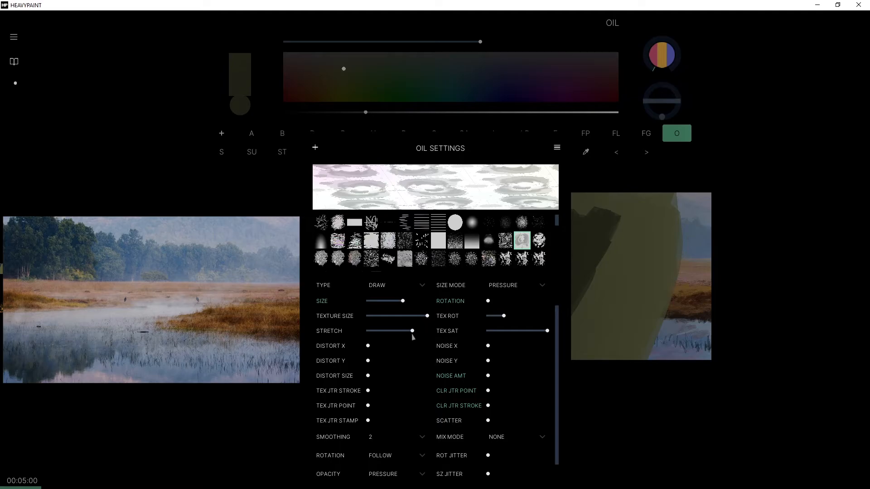
{"action": "left_click_drag", "start_coordinate": [413, 335], "coordinate": [389, 338]}
Undo the broad olive test strokes to bring back the landscape painting.
{"action": "key", "text": "ctrl+z"}
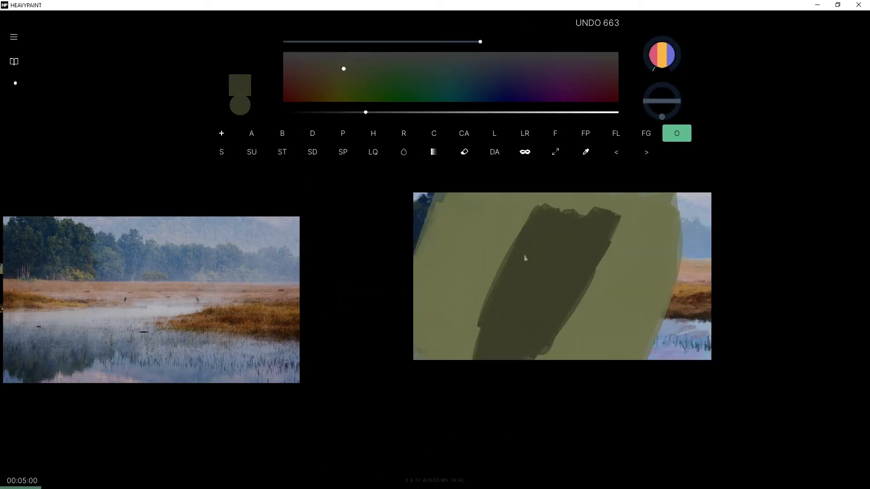
{"action": "key", "text": "ctrl+z"}
{"action": "key", "text": "ctrl+z"}
{"action": "key", "text": "ctrl+z"}
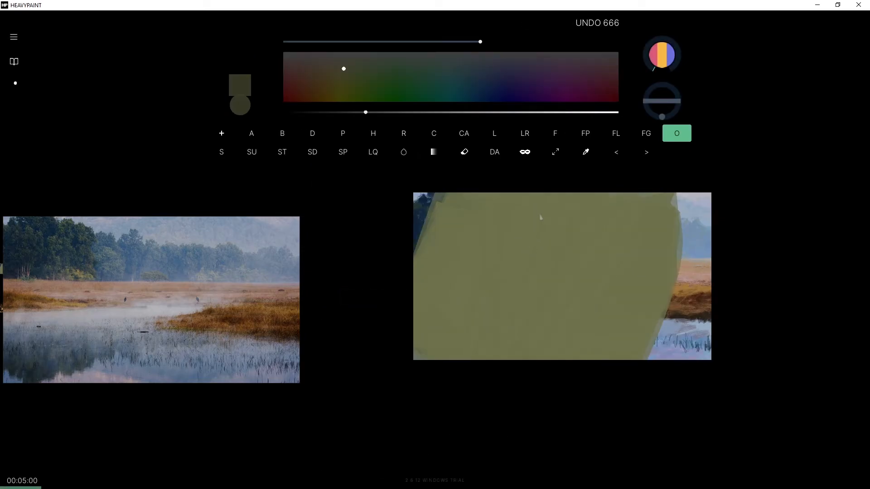
{"action": "key", "text": "ctrl+z"}
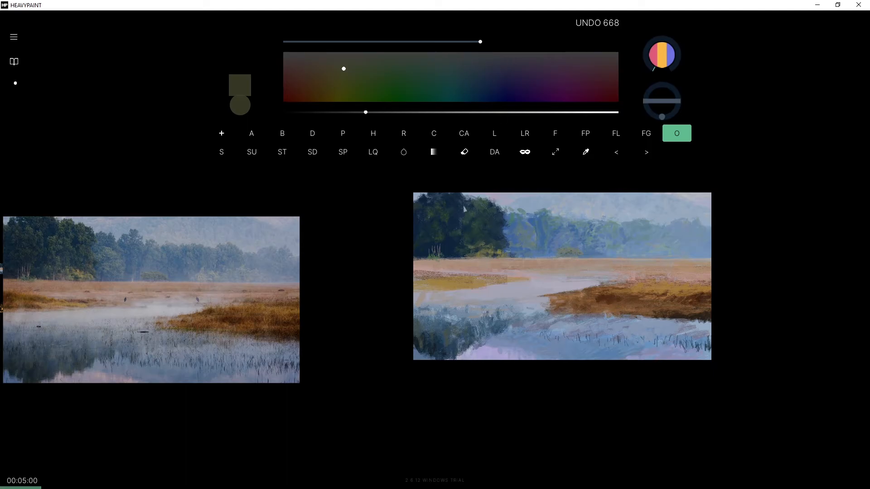
{"action": "left_click", "coordinate": [457, 242]}
{"action": "key", "text": "ctrl+z"}
Sample the dark left-hand foliage and adjust its hue, saturation and brightness to a muted olive green.
{"action": "left_click", "coordinate": [443, 212], "text": "alt"}
{"action": "left_click_drag", "start_coordinate": [377, 65], "coordinate": [356, 66]}
{"action": "left_click_drag", "start_coordinate": [370, 112], "coordinate": [414, 112]}
{"action": "left_click_drag", "start_coordinate": [356, 66], "coordinate": [338, 61]}
{"action": "left_click_drag", "start_coordinate": [415, 114], "coordinate": [364, 113]}
{"action": "mouse_move", "coordinate": [338, 62]}
{"action": "left_mouse_down"}
{"action": "mouse_move", "coordinate": [332, 66]}
{"action": "mouse_move", "coordinate": [352, 69]}
{"action": "left_mouse_up"}
{"action": "left_click_drag", "start_coordinate": [364, 112], "coordinate": [403, 112]}
{"action": "mouse_move", "coordinate": [353, 75]}
{"action": "left_mouse_down"}
{"action": "mouse_move", "coordinate": [369, 66]}
{"action": "mouse_move", "coordinate": [351, 69]}
{"action": "left_mouse_up"}
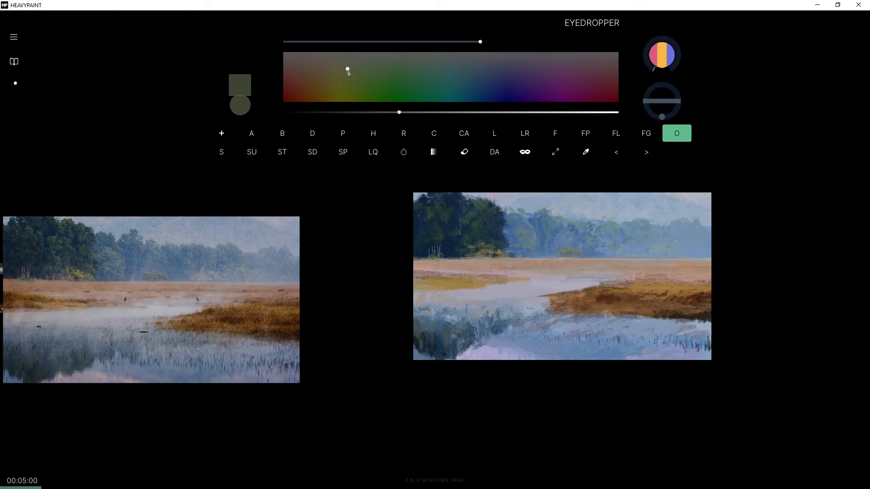
{"action": "left_click_drag", "start_coordinate": [399, 113], "coordinate": [411, 113]}
{"action": "left_click_drag", "start_coordinate": [351, 68], "coordinate": [351, 73]}
{"action": "mouse_move", "coordinate": [411, 114]}
{"action": "left_mouse_down"}
{"action": "mouse_move", "coordinate": [390, 113]}
{"action": "mouse_move", "coordinate": [412, 113]}
{"action": "left_mouse_up"}
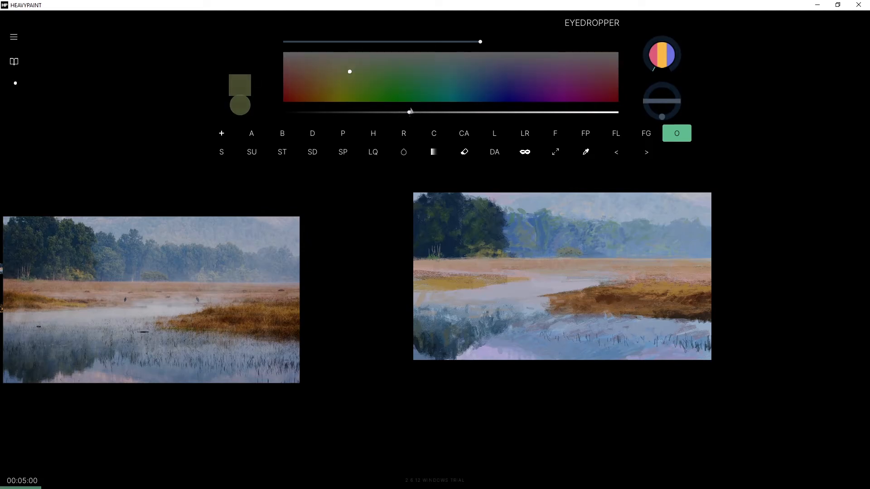
{"action": "left_click", "coordinate": [654, 71]}
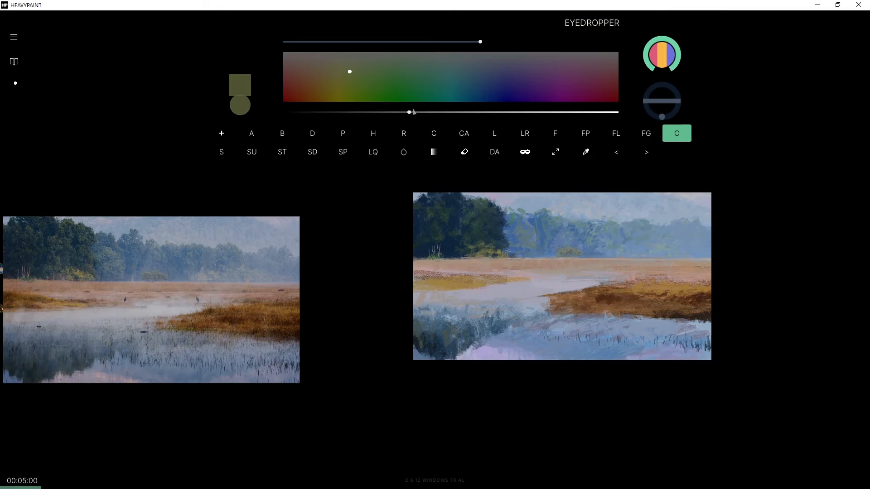
{"action": "left_click", "coordinate": [669, 67]}
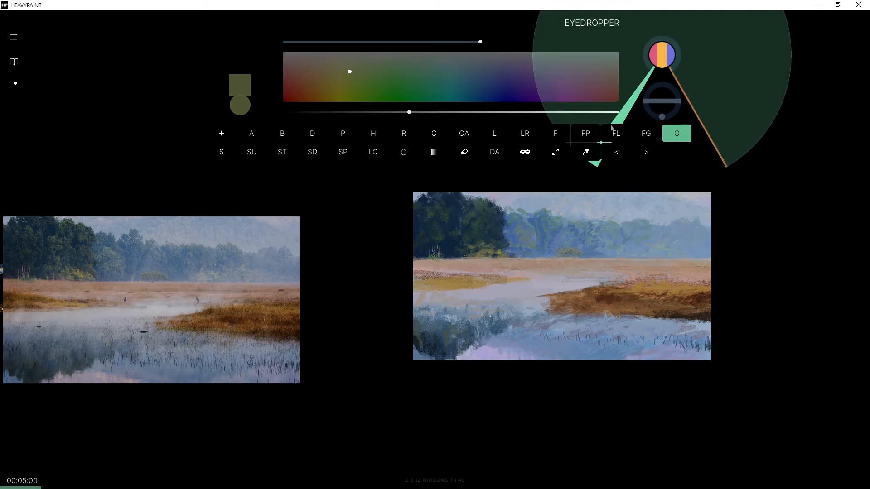
{"action": "left_click_drag", "start_coordinate": [693, 33], "coordinate": [666, 110]}
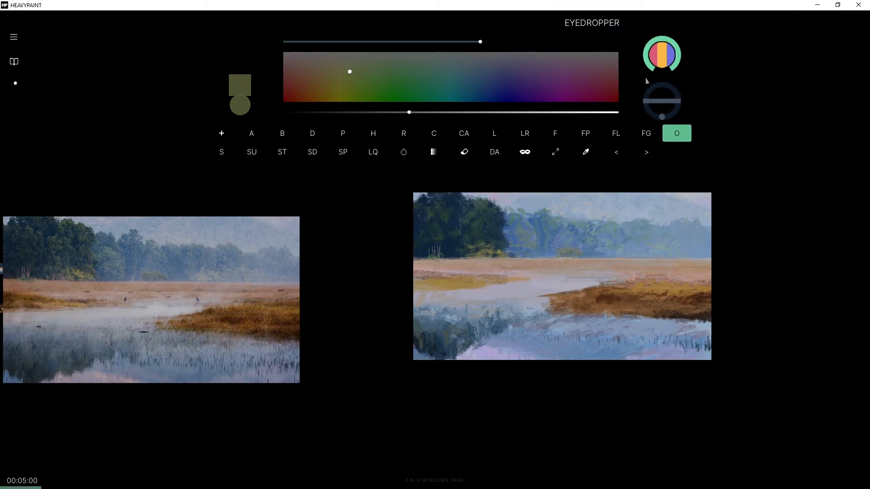
{"action": "left_click_drag", "start_coordinate": [651, 65], "coordinate": [561, 46]}
{"action": "left_click_drag", "start_coordinate": [647, 59], "coordinate": [615, 150]}
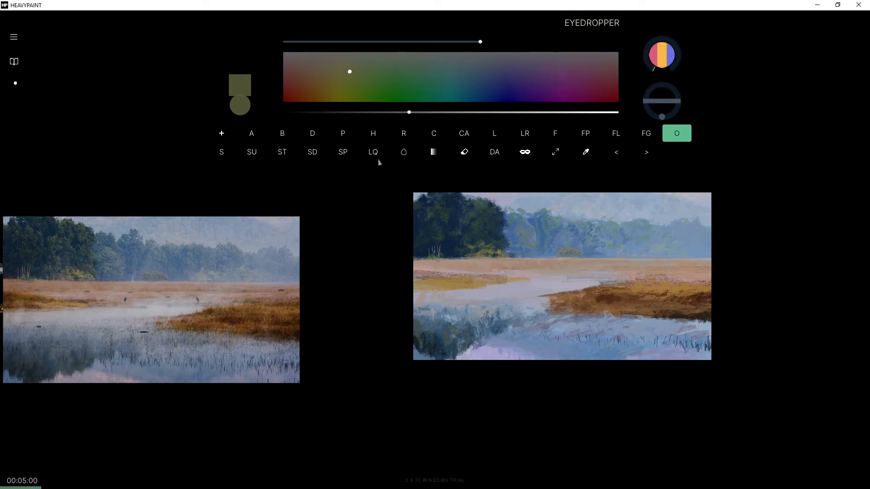
{"action": "mouse_move", "coordinate": [669, 112]}
{"action": "left_mouse_down"}
{"action": "mouse_move", "coordinate": [634, 123]}
{"action": "mouse_move", "coordinate": [662, 120]}
{"action": "left_mouse_up"}
Sample dusty pink from the grass plain, set the brush size to 12, and paint and trim short strokes across the grassland.
{"action": "left_click", "coordinate": [644, 272], "text": "alt"}
{"action": "left_click", "coordinate": [644, 274], "text": "alt"}
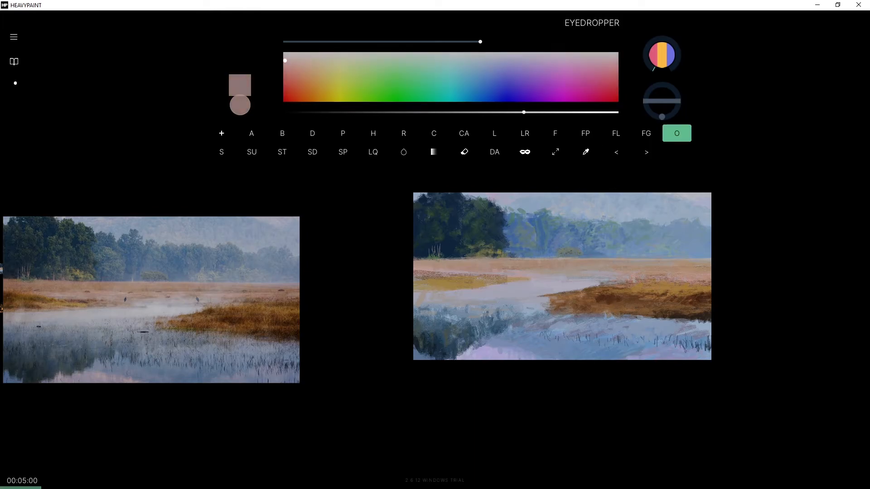
{"action": "left_click_drag", "start_coordinate": [410, 42], "coordinate": [340, 44]}
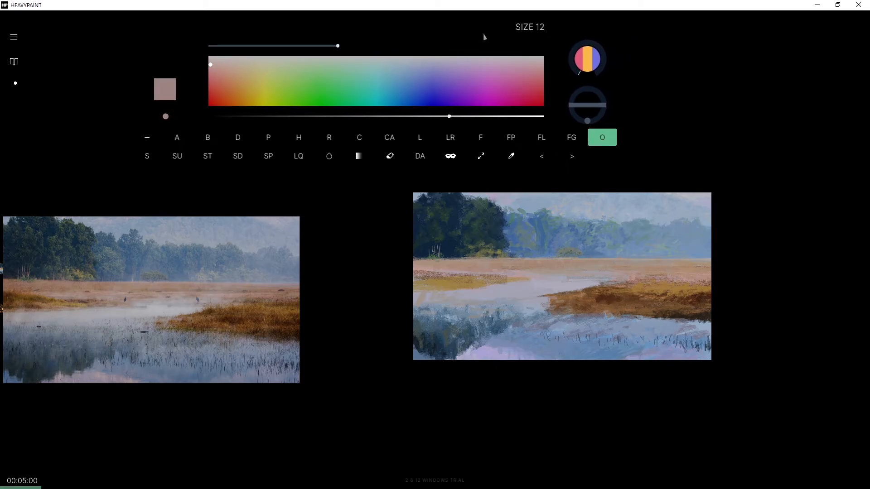
{"action": "key", "text": "ctrl+z"}
{"action": "key", "text": "ctrl+z"}
{"action": "key", "text": "ctrl+z"}
{"action": "key", "text": "ctrl+z"}
{"action": "key", "text": "ctrl+z"}
{"action": "key", "text": "ctrl+y"}
{"action": "key", "text": "ctrl+y"}
{"action": "key", "text": "ctrl+y"}
{"action": "key", "text": "ctrl+y"}
{"action": "key", "text": "ctrl+y"}
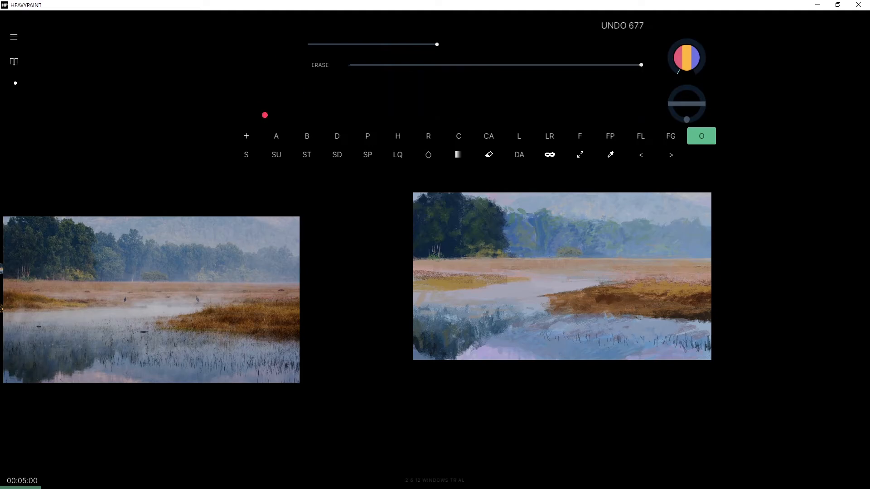
{"action": "key", "text": "ctrl+y"}
{"action": "key", "text": "ctrl+y"}
{"action": "key", "text": "ctrl+y"}
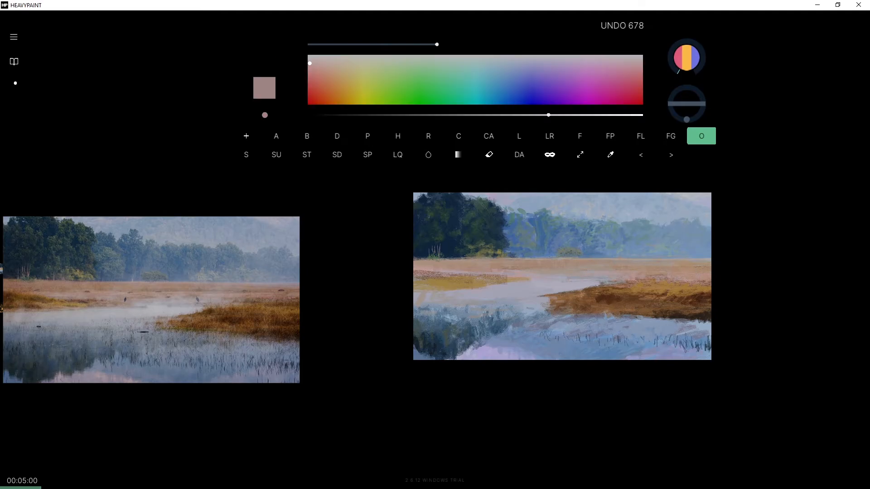
{"action": "key", "text": "ctrl+y"}
{"action": "key", "text": "ctrl+y"}
{"action": "key", "text": "ctrl+y"}
{"action": "key", "text": "ctrl+y"}
{"action": "key", "text": "ctrl+y"}
{"action": "key", "text": "ctrl+y"}
{"action": "key", "text": "ctrl+y"}
{"action": "key", "text": "ctrl+y"}
{"action": "key", "text": "ctrl+y"}
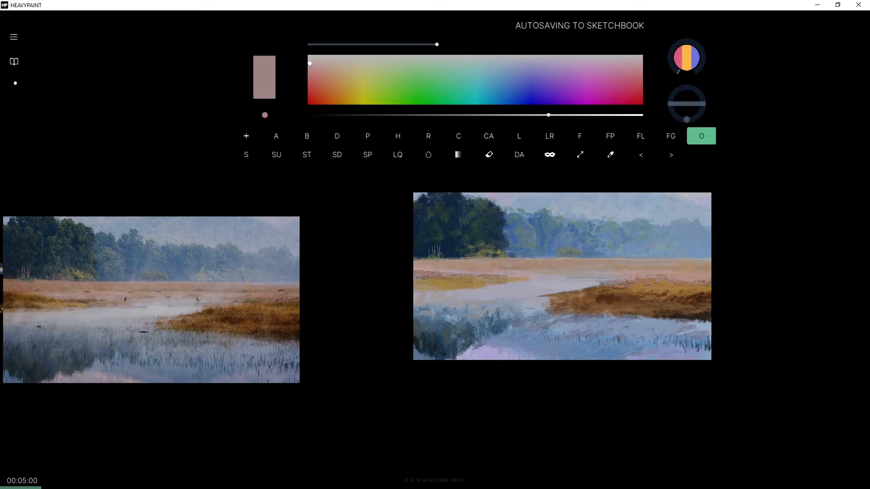
Sample dark brown from the right-hand bank, shrink the brush, and paint thin strokes at the plain's far right edge.
{"action": "left_click", "coordinate": [692, 269], "text": "alt"}
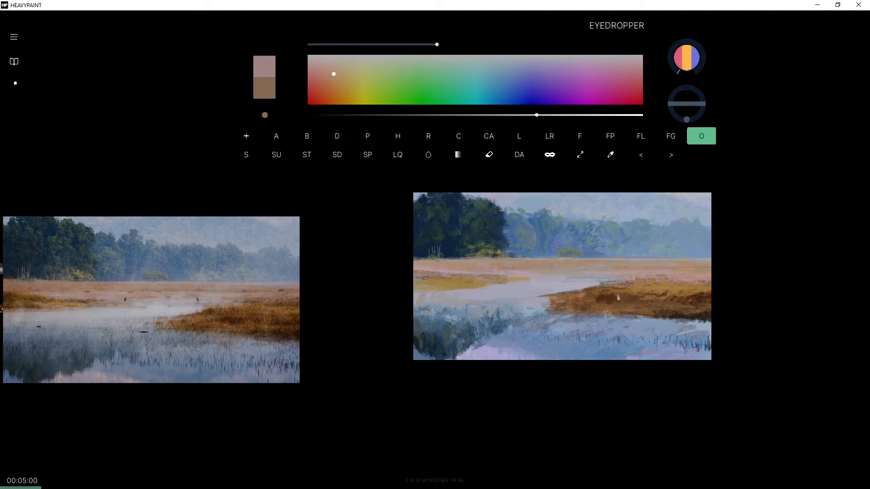
{"action": "left_click", "coordinate": [618, 298], "text": "alt"}
{"action": "left_click_drag", "start_coordinate": [682, 271], "coordinate": [715, 272]}
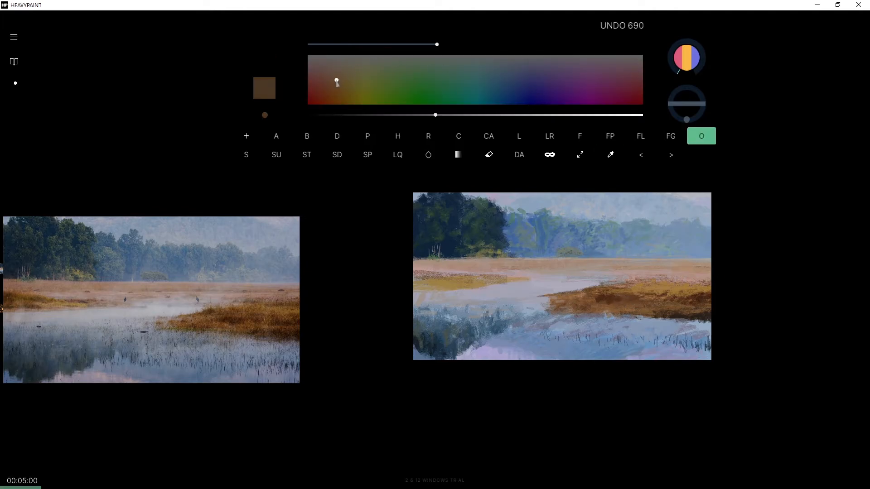
{"action": "left_click_drag", "start_coordinate": [437, 48], "coordinate": [402, 52]}
{"action": "left_click_drag", "start_coordinate": [719, 271], "coordinate": [731, 275]}
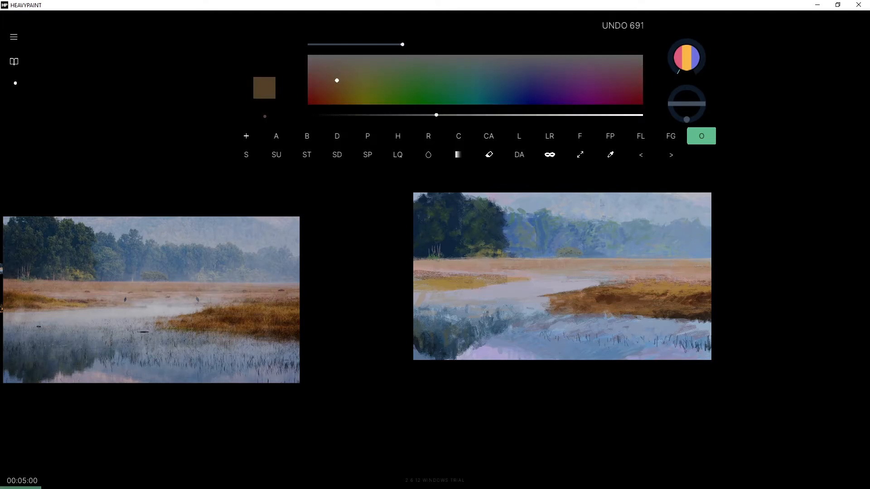
Mix a lighter, less saturated brown and paint fine horizontal grass lines across the right side of the plain.
{"action": "left_click_drag", "start_coordinate": [442, 112], "coordinate": [488, 115]}
{"action": "left_click_drag", "start_coordinate": [337, 81], "coordinate": [337, 72]}
{"action": "left_click", "coordinate": [466, 115]}
{"action": "left_click_drag", "start_coordinate": [662, 266], "coordinate": [710, 267]}
{"action": "left_click_drag", "start_coordinate": [641, 270], "coordinate": [711, 271]}
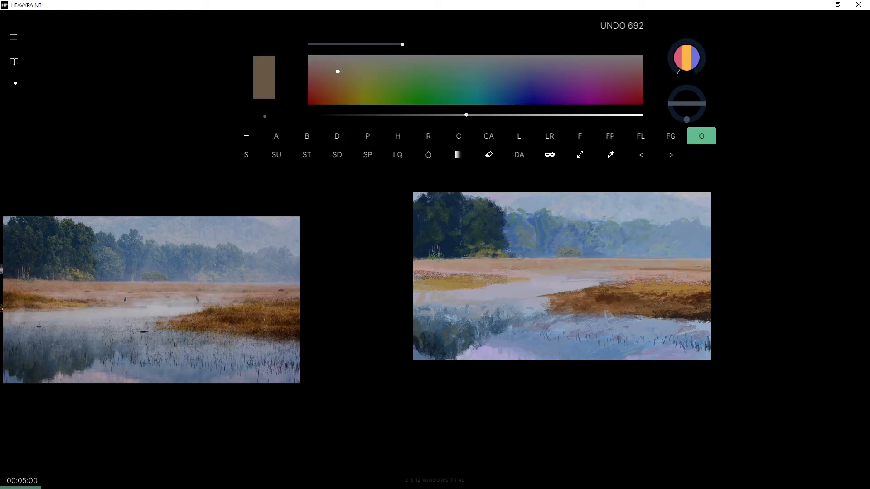
{"action": "left_click_drag", "start_coordinate": [471, 116], "coordinate": [484, 116]}
{"action": "left_click_drag", "start_coordinate": [642, 268], "coordinate": [675, 267]}
Alternate painting and erasing thin muted brown strokes to build up and soften the grass lines on the plain.
{"action": "key", "text": "e"}
{"action": "key", "text": "e"}
{"action": "key", "text": "e"}
{"action": "key", "text": "e"}
{"action": "key", "text": "e"}
{"action": "key", "text": "e"}
{"action": "key", "text": "e"}
{"action": "key", "text": "e"}
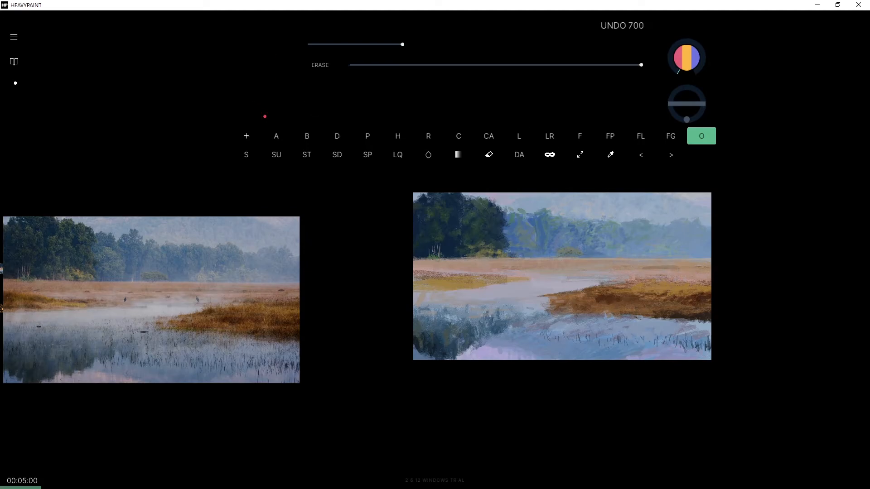
{"action": "key", "text": "e"}
{"action": "key", "text": "e"}
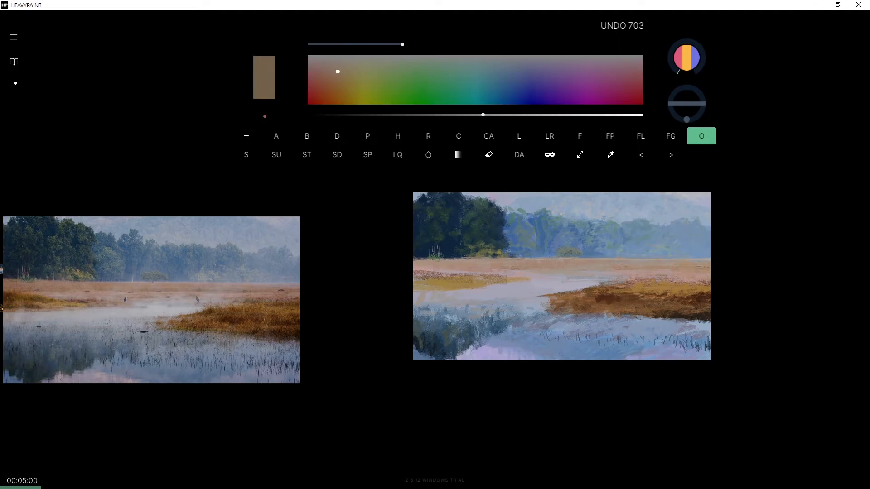
{"action": "key", "text": "e"}
{"action": "key", "text": "e"}
{"action": "key", "text": "e"}
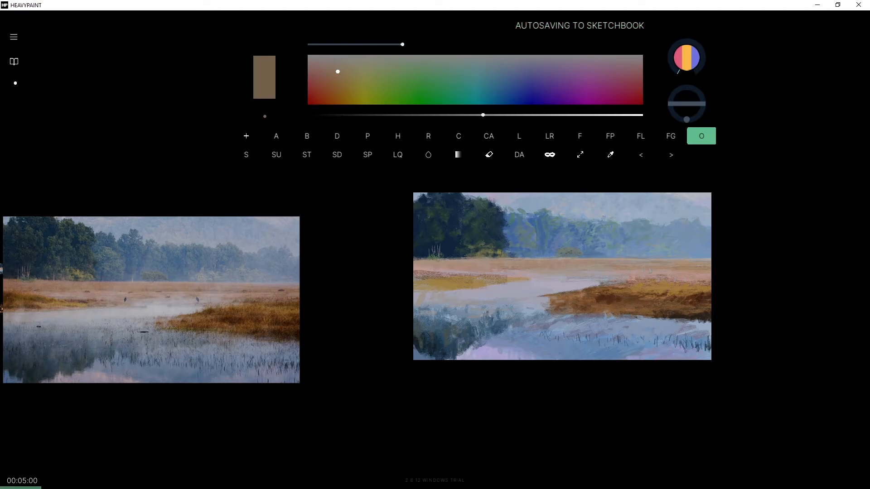
{"action": "key", "text": "ctrl+z"}
{"action": "key", "text": "ctrl+z"}
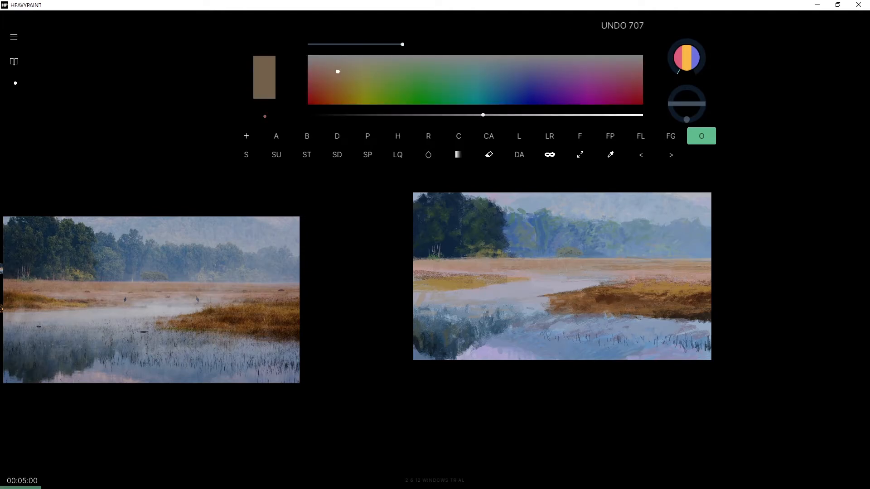
{"action": "key", "text": "ctrl+z"}
{"action": "key", "text": "ctrl+z"}
{"action": "key", "text": "ctrl+z"}
{"action": "key", "text": "ctrl+z"}
{"action": "key", "text": "ctrl+z"}
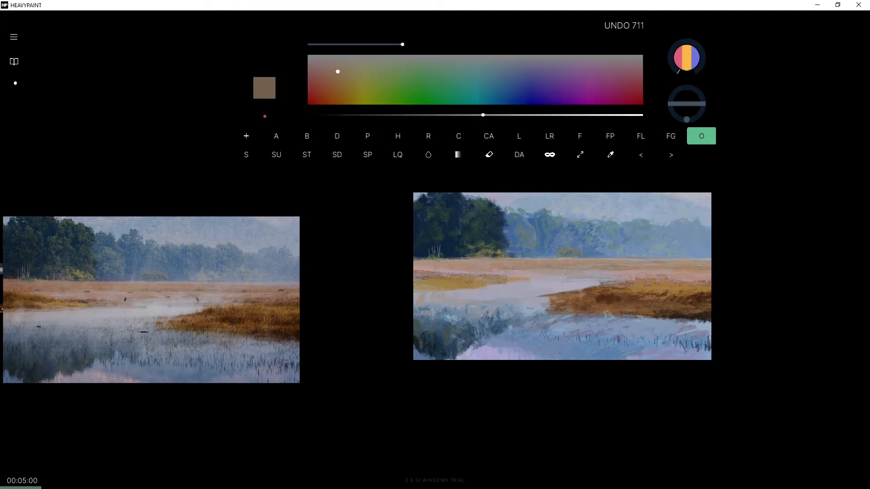
{"action": "key", "text": "ctrl+z"}
{"action": "key", "text": "ctrl+z"}
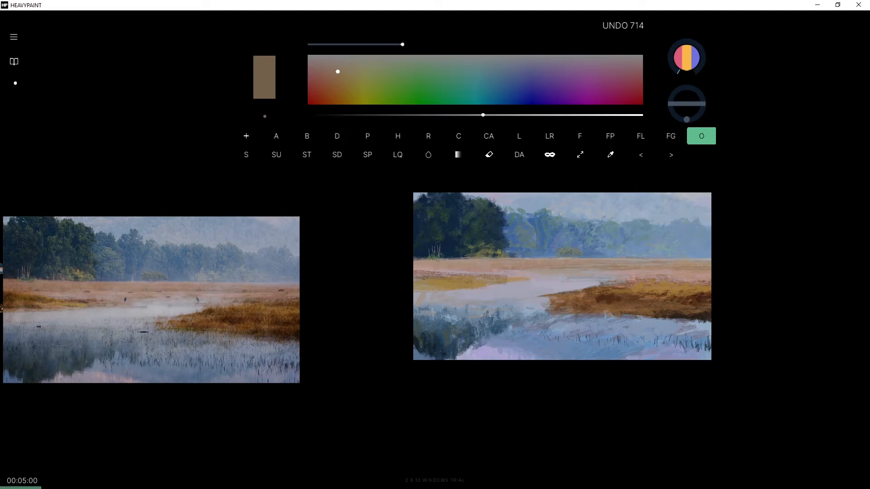
Sample dusty pinks and grey-lilac from the plain and misty water and touch up the edge between them.
{"action": "key", "text": "alt"}
{"action": "key", "text": "ctrl+z"}
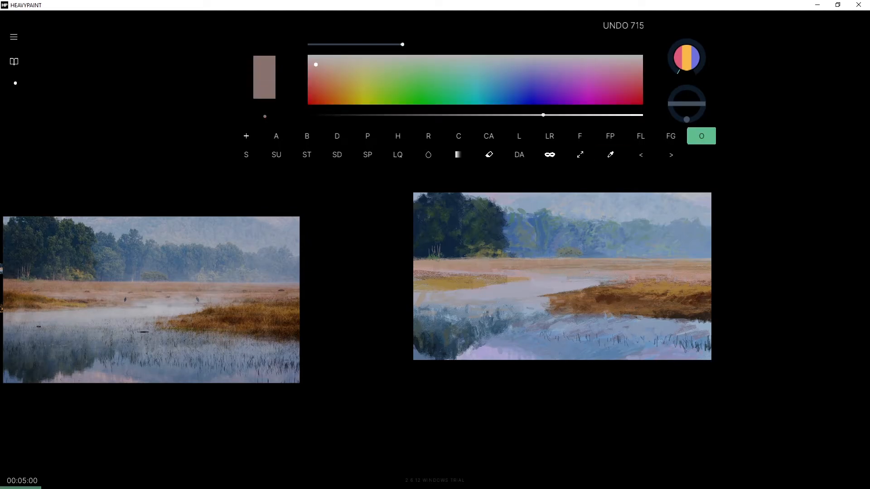
{"action": "key", "text": "alt"}
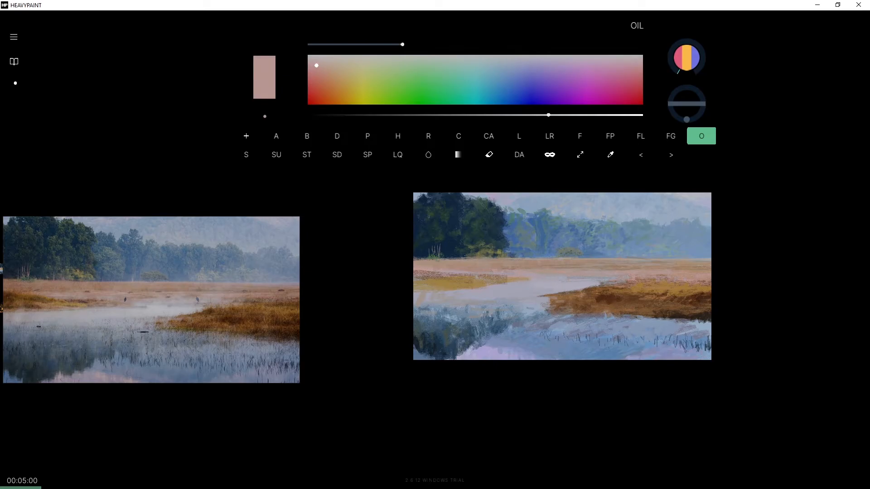
{"action": "key", "text": "alt"}
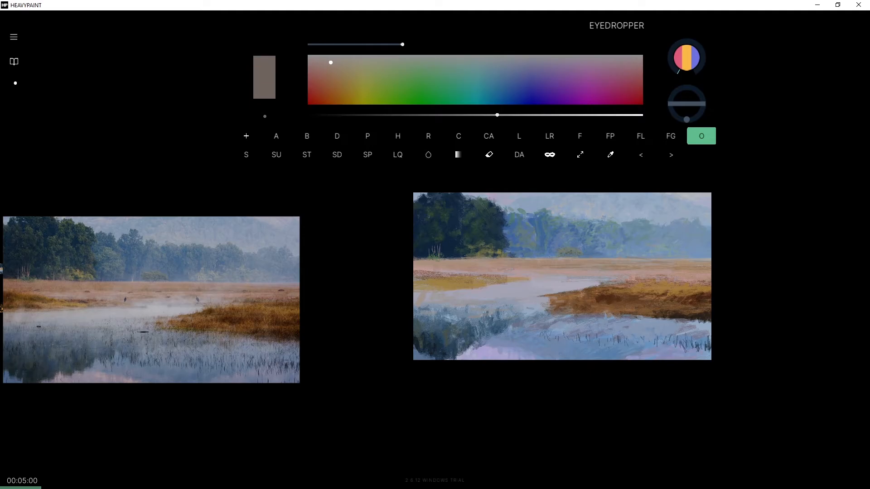
{"action": "key", "text": "alt"}
{"action": "left_click", "coordinate": [554, 285], "text": "alt"}
{"action": "key", "text": "ctrl+z"}
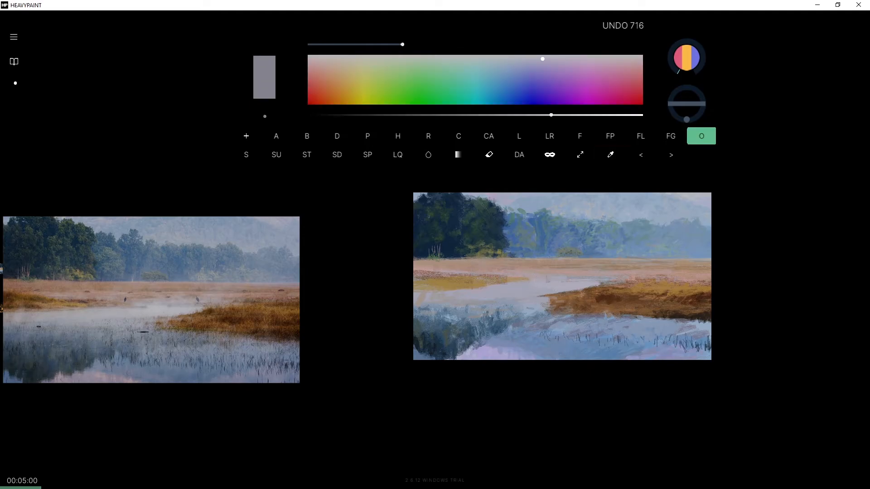
{"action": "key", "text": "alt"}
{"action": "left_click", "coordinate": [562, 271], "text": "alt"}
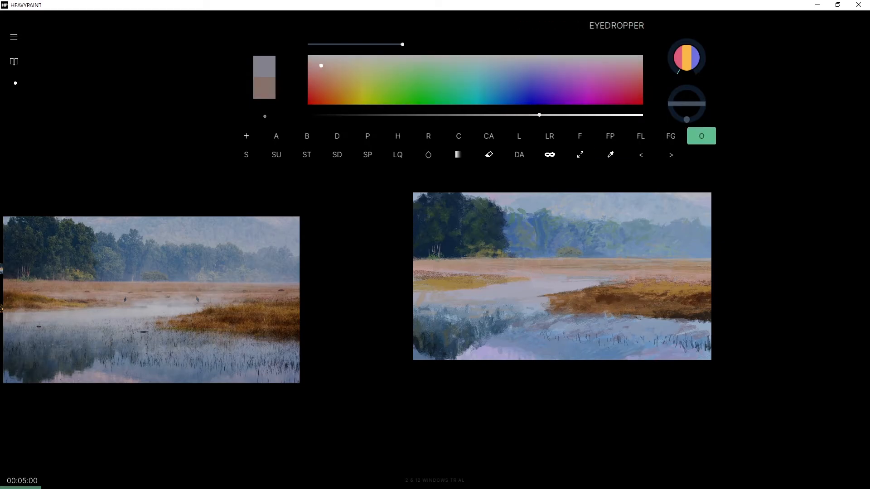
Sample dark reddish brown from the right-hand bank and paint it in small strokes over the left-hand bank.
{"action": "left_click", "coordinate": [507, 278], "text": "alt"}
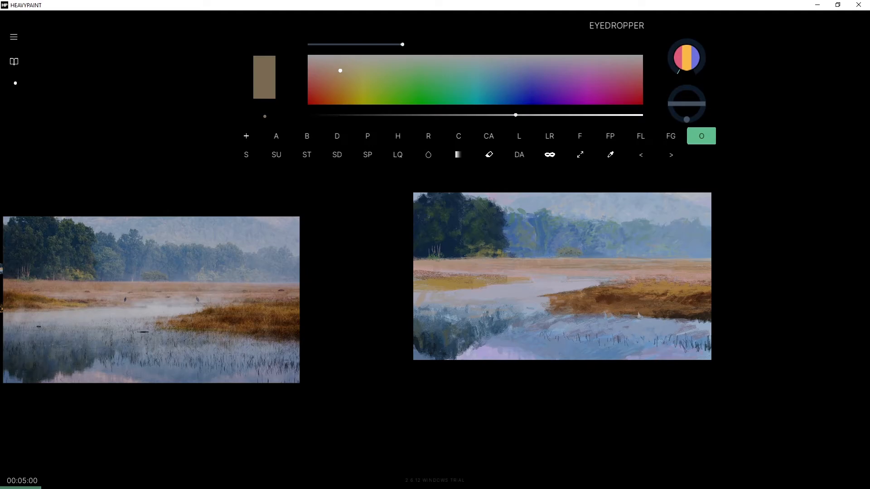
{"action": "left_click", "coordinate": [635, 314], "text": "alt"}
{"action": "left_click", "coordinate": [610, 303], "text": "alt"}
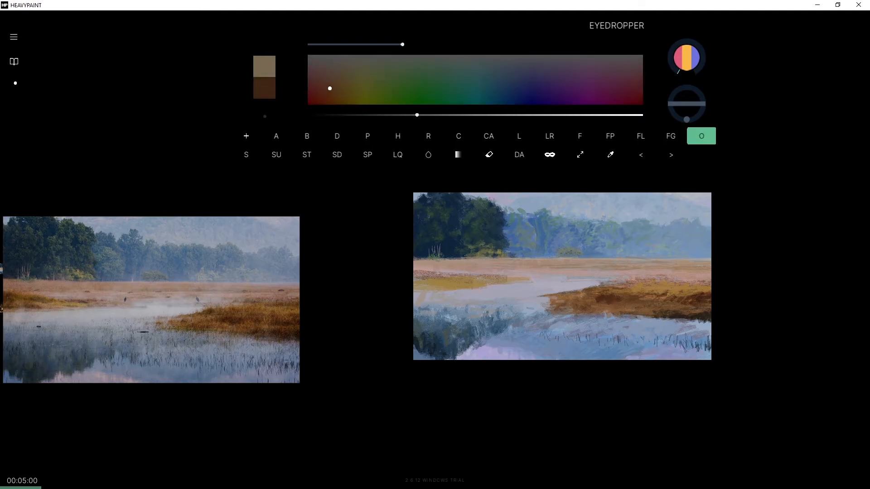
{"action": "key", "text": "ctrl+z"}
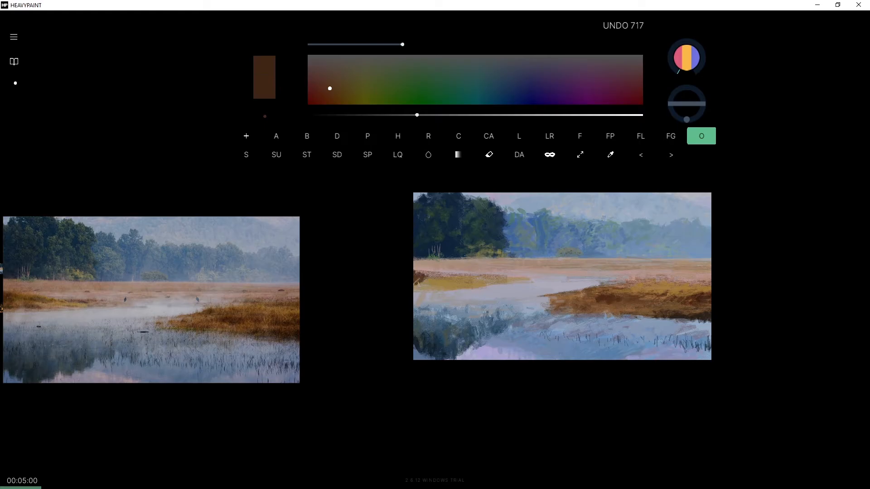
{"action": "mouse_move", "coordinate": [426, 281]}
{"action": "left_mouse_down"}
{"action": "mouse_move", "coordinate": [457, 289]}
{"action": "mouse_move", "coordinate": [442, 288]}
{"action": "left_mouse_up"}
{"action": "left_click", "coordinate": [265, 116]}
{"action": "left_click", "coordinate": [265, 117]}
{"action": "left_click", "coordinate": [265, 117]}
{"action": "left_click", "coordinate": [264, 116]}
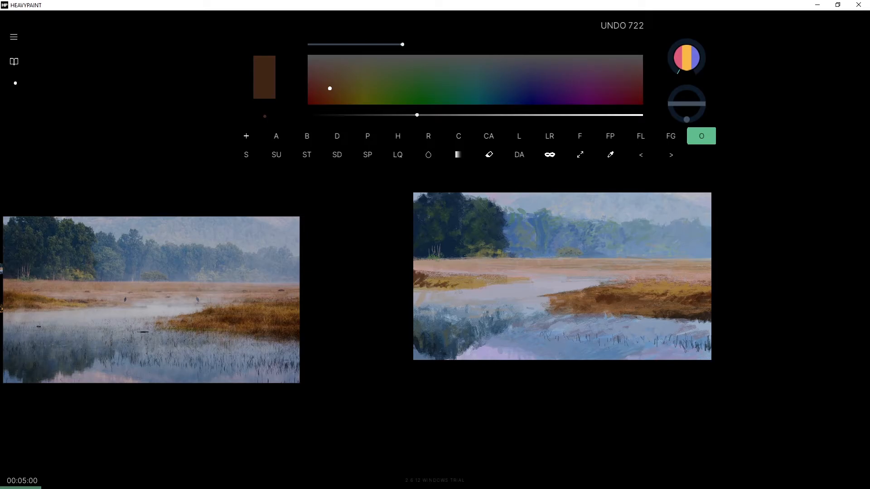
{"action": "mouse_move", "coordinate": [430, 277]}
{"action": "left_mouse_down"}
{"action": "mouse_move", "coordinate": [462, 279]}
{"action": "mouse_move", "coordinate": [414, 270]}
{"action": "mouse_move", "coordinate": [446, 284]}
{"action": "left_mouse_up"}
{"action": "key", "text": "ctrl+z"}
Sample ochre and brown tones around the left-hand bank and extend its dark brown upper edge toward the water.
{"action": "left_click", "coordinate": [469, 279], "text": "alt"}
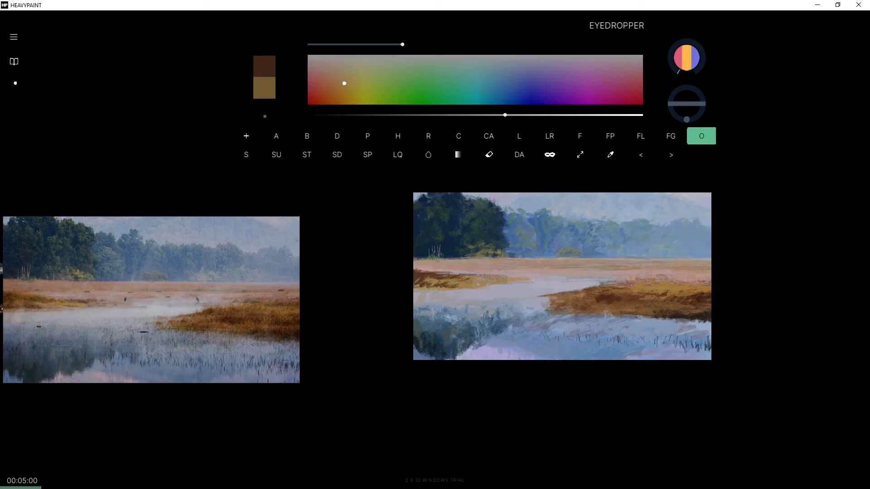
{"action": "left_click", "coordinate": [488, 277], "text": "alt"}
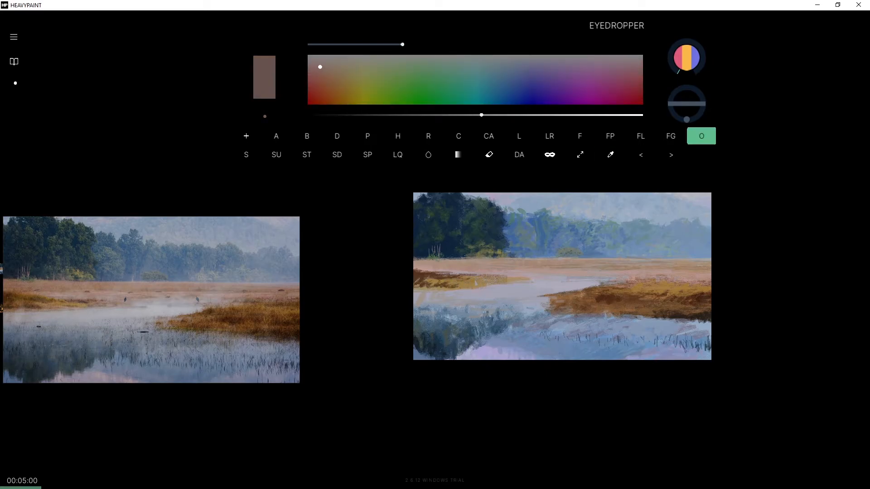
{"action": "left_click", "coordinate": [498, 276], "text": "alt"}
{"action": "left_click", "coordinate": [439, 276], "text": "alt"}
{"action": "left_click_drag", "start_coordinate": [438, 277], "coordinate": [507, 277]}
{"action": "key", "text": "ctrl+z"}
{"action": "key", "text": "ctrl+z"}
{"action": "key", "text": "ctrl+z"}
{"action": "key", "text": "ctrl+z"}
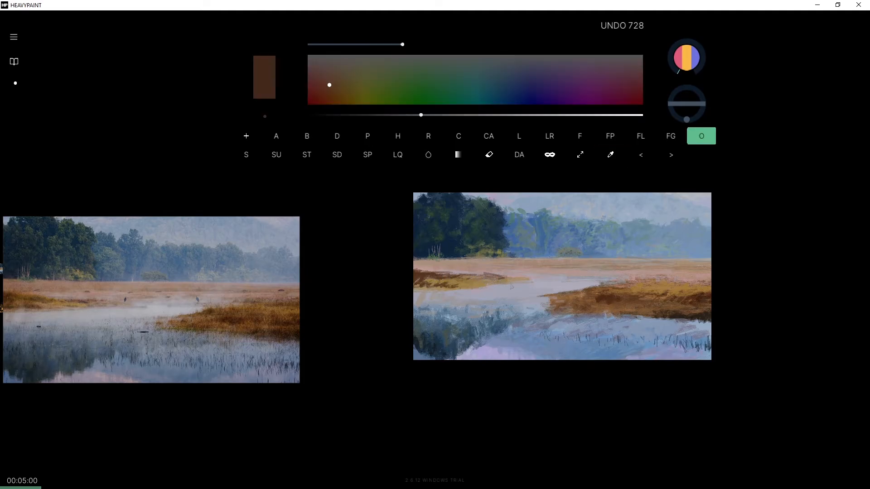
Pick up tan and muted reddish brown and refine the left bank's tapering tip with small dabs and erasing.
{"action": "key", "text": "ctrl+z"}
{"action": "key", "text": "ctrl+z"}
{"action": "key", "text": "alt"}
{"action": "key", "text": "ctrl+z"}
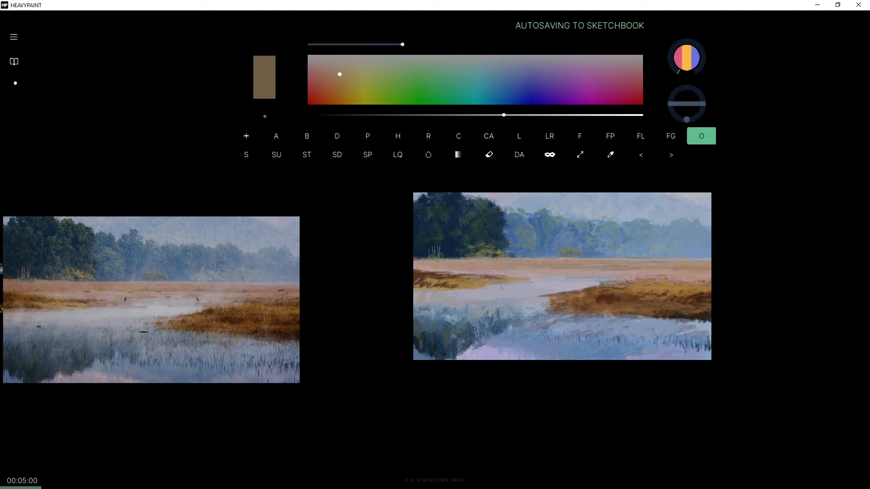
{"action": "key", "text": "alt"}
{"action": "left_click", "coordinate": [511, 271]}
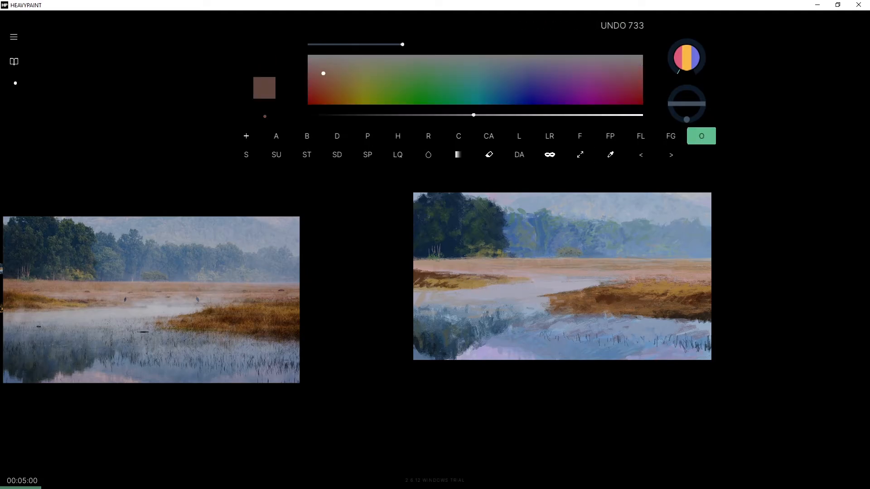
{"action": "left_click", "coordinate": [512, 272]}
{"action": "left_click", "coordinate": [511, 272]}
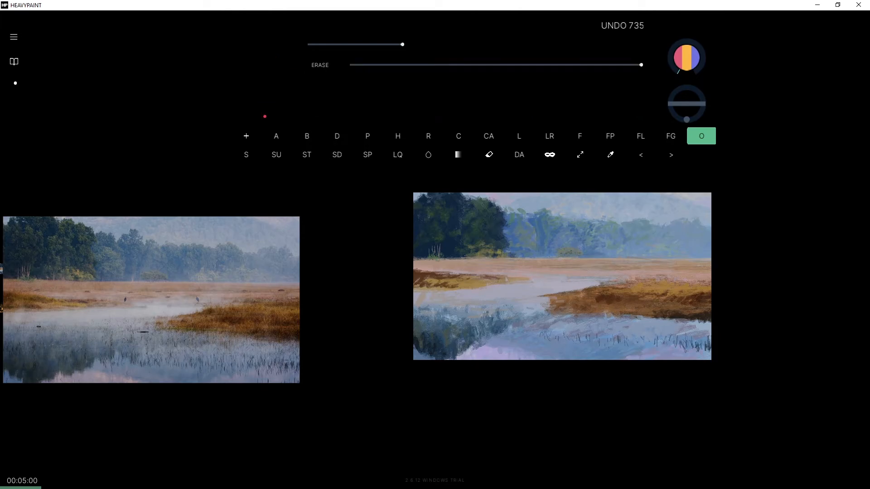
{"action": "left_click", "coordinate": [511, 271]}
{"action": "left_click", "coordinate": [511, 272]}
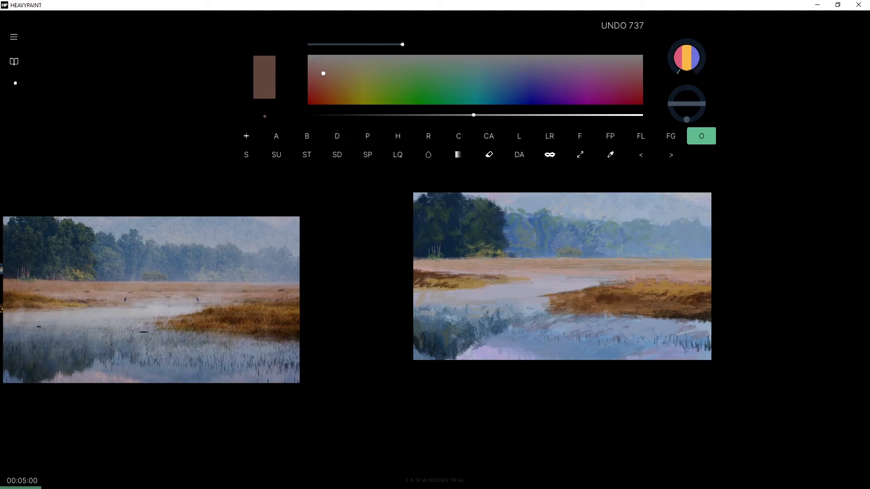
Dab muted reddish brown around the left-hand bank's tapering tip and pick up dusty pink from the surrounding plain.
{"action": "left_click", "coordinate": [511, 272]}
{"action": "left_click", "coordinate": [511, 272]}
{"action": "left_click", "coordinate": [497, 280]}
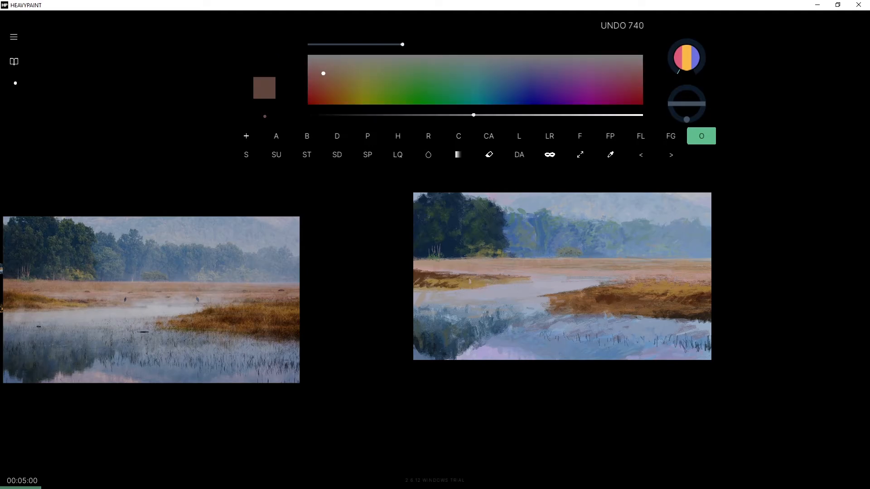
{"action": "left_click", "coordinate": [466, 277], "text": "alt"}
{"action": "left_click", "coordinate": [487, 275], "text": "alt"}
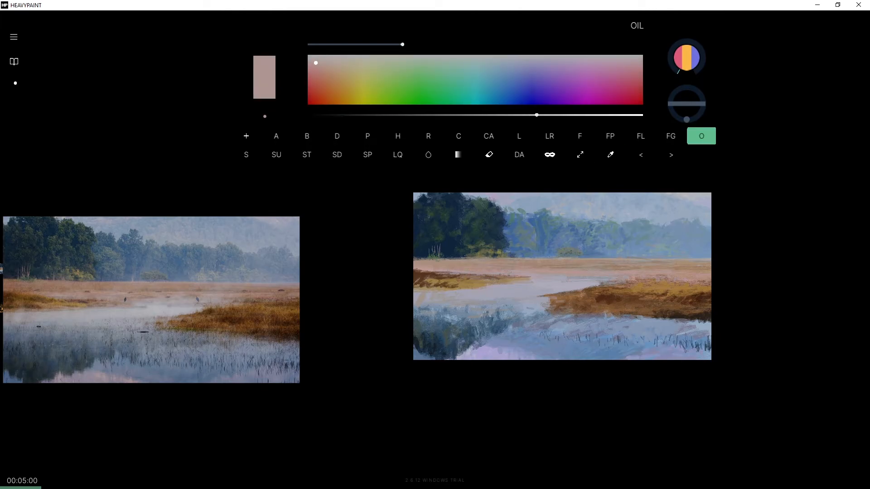
Sample grey-lilac and taupe around the left-hand bank and touch up its edge, undoing the last stroke.
{"action": "key", "text": "e"}
{"action": "key", "text": "e"}
{"action": "key", "text": "alt"}
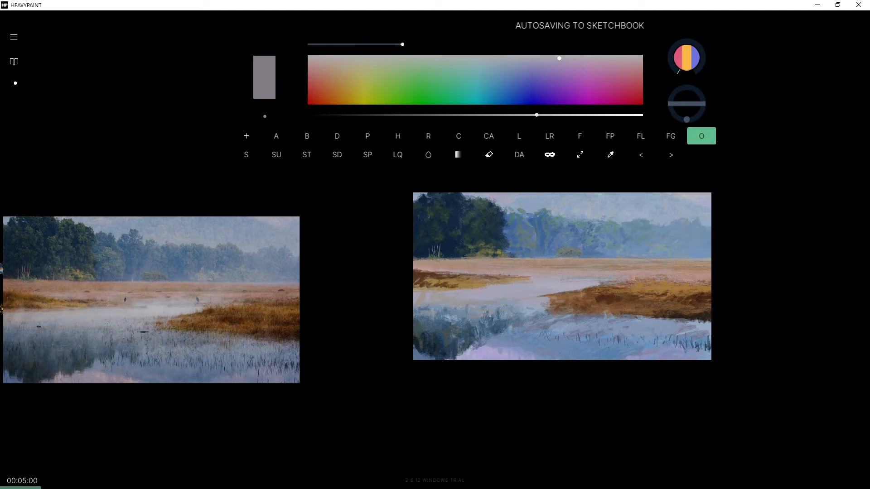
{"action": "key", "text": "alt"}
{"action": "key", "text": "alt"}
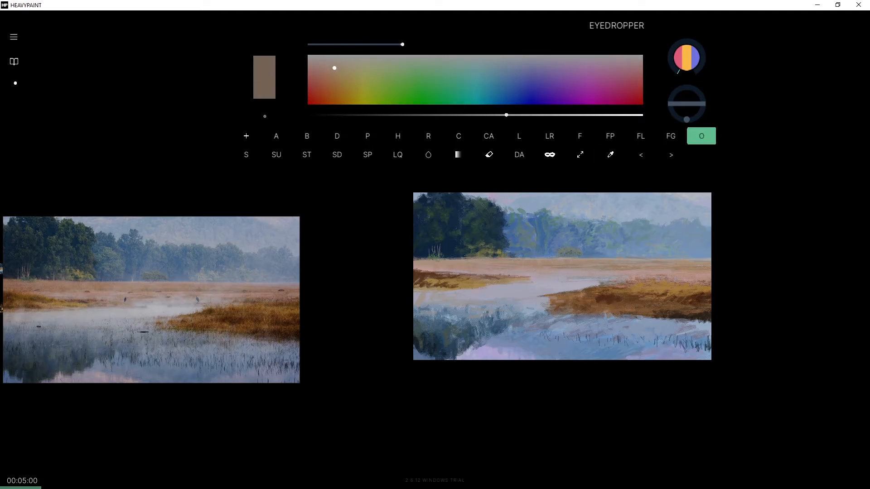
{"action": "key", "text": "alt"}
{"action": "key", "text": "ctrl+z"}
Mix a warmer reddish brown, shift it to mid brown and dab it at the outer end of the left-hand bank.
{"action": "key", "text": "alt"}
{"action": "left_click_drag", "start_coordinate": [333, 68], "coordinate": [320, 68]}
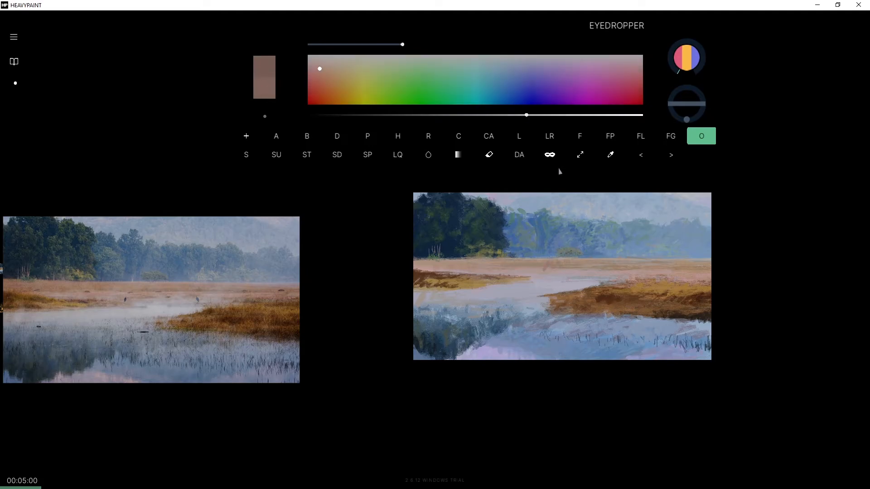
{"action": "key", "text": "ctrl+z"}
{"action": "left_click", "coordinate": [319, 69]}
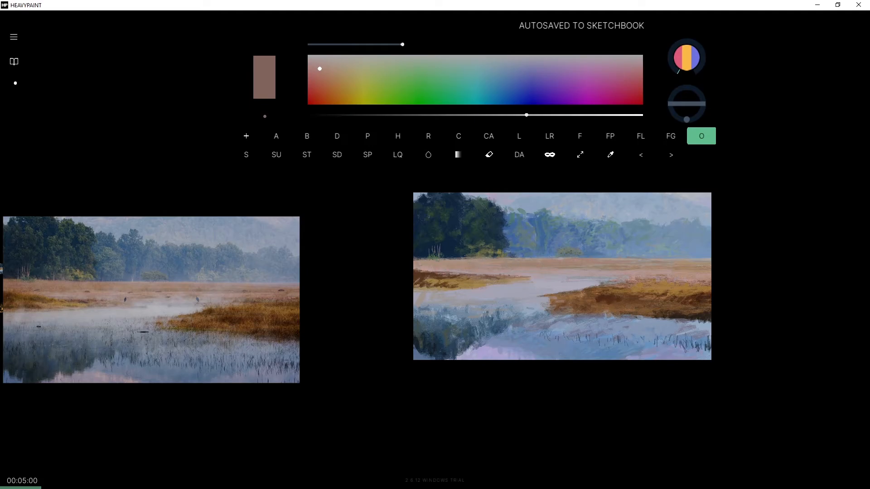
{"action": "left_click_drag", "start_coordinate": [325, 73], "coordinate": [332, 75]}
{"action": "key", "text": "ctrl+z"}
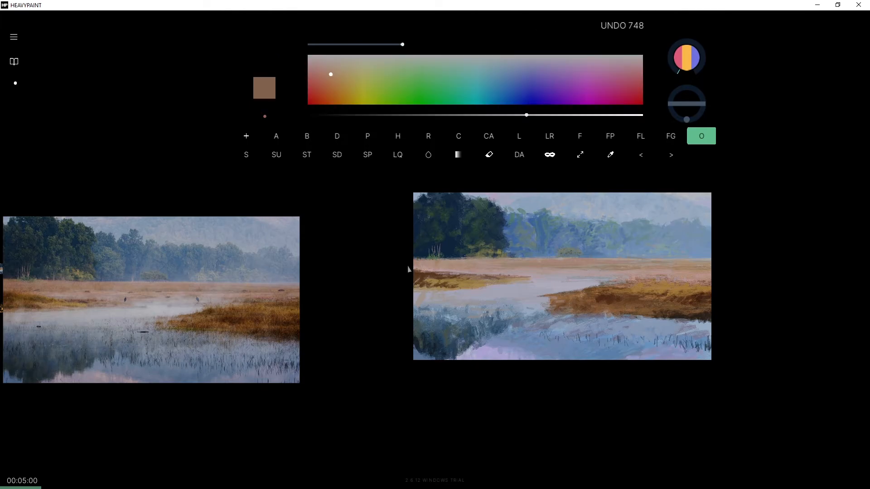
{"action": "left_click_drag", "start_coordinate": [424, 271], "coordinate": [425, 274]}
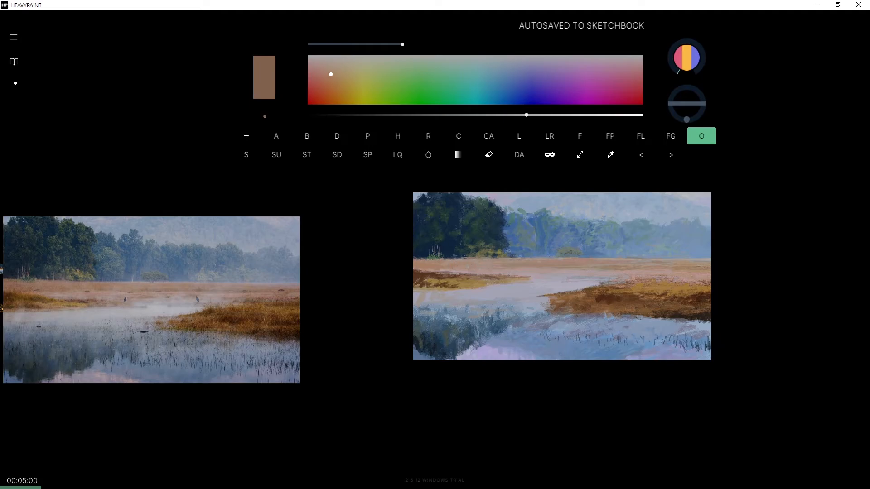
Sample dark navy, muted green and olive from the large dark trees and touch up the foliage at their base.
{"action": "left_click", "coordinate": [466, 249], "text": "alt"}
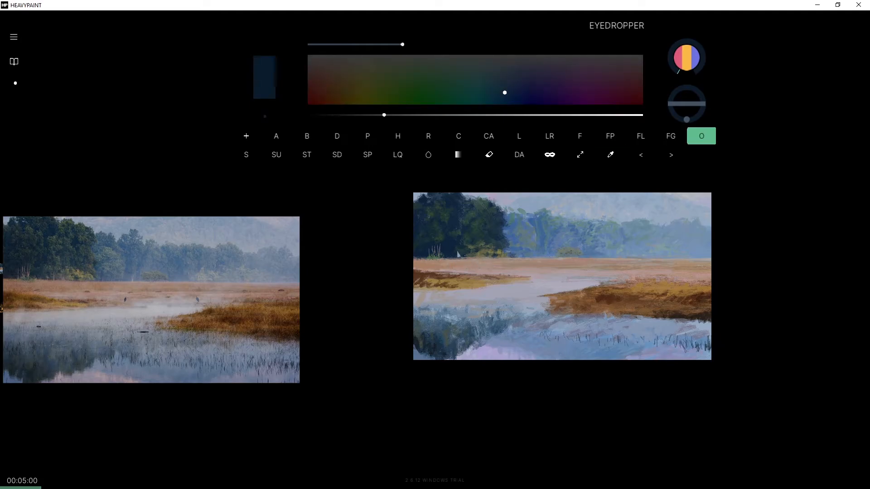
{"action": "left_click", "coordinate": [449, 251], "text": "alt"}
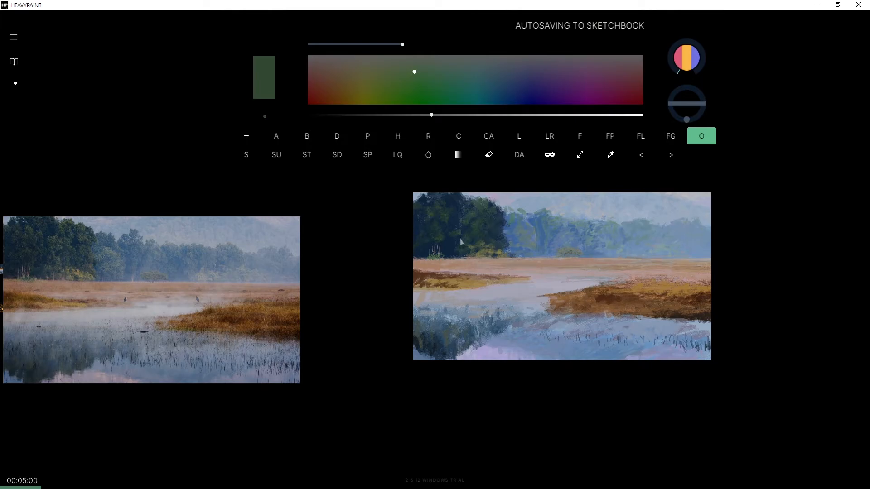
{"action": "left_click", "coordinate": [459, 245], "text": "alt"}
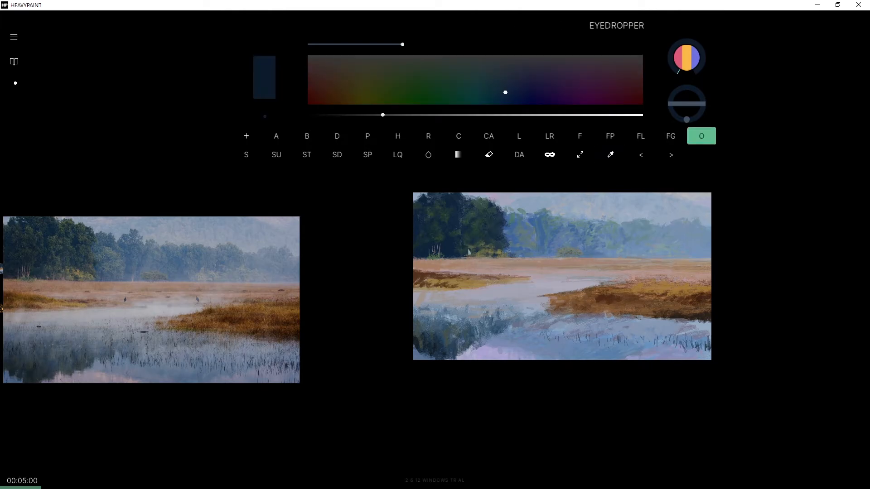
{"action": "left_click", "coordinate": [491, 249], "text": "alt"}
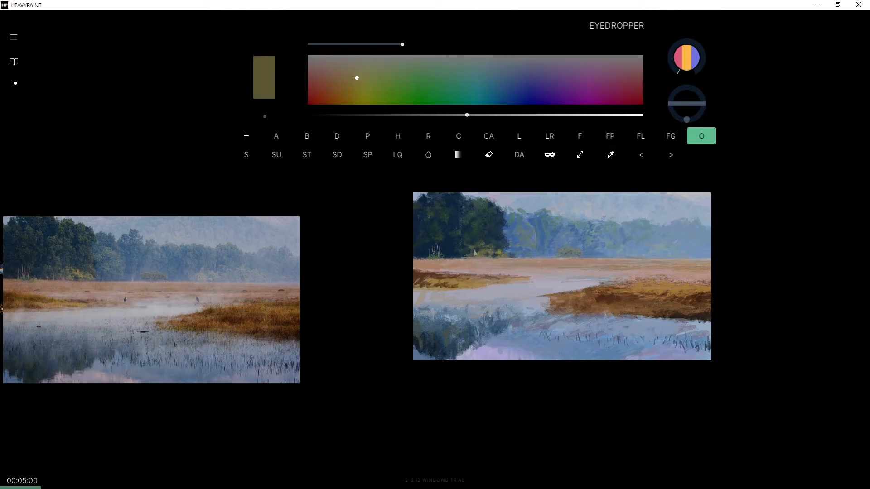
{"action": "left_click", "coordinate": [494, 257], "text": "alt"}
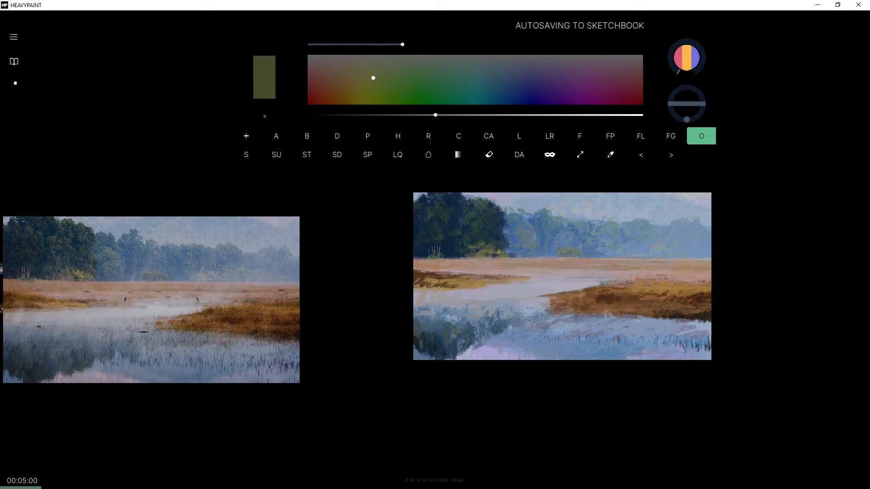
Sample blue-grey from the distant trees, shift it to green and olive, and try foliage dabs at their foot, undoing the strokes.
{"action": "key", "text": "alt"}
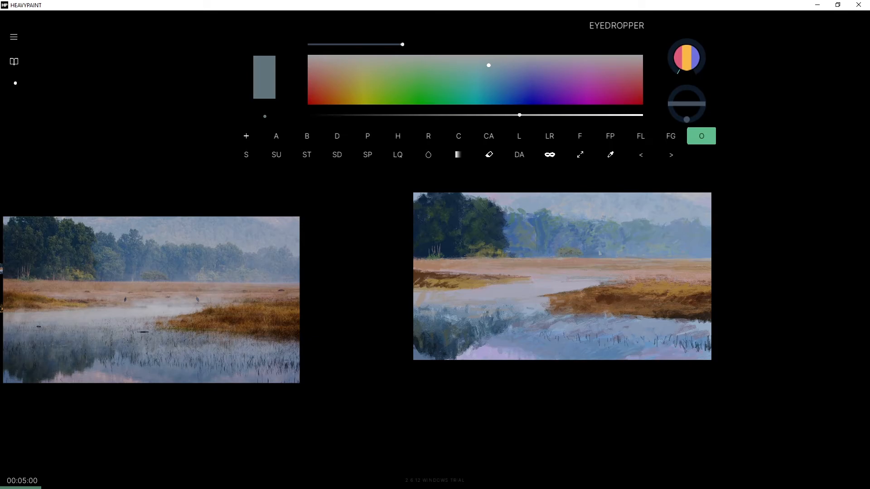
{"action": "left_click_drag", "start_coordinate": [434, 75], "coordinate": [418, 74]}
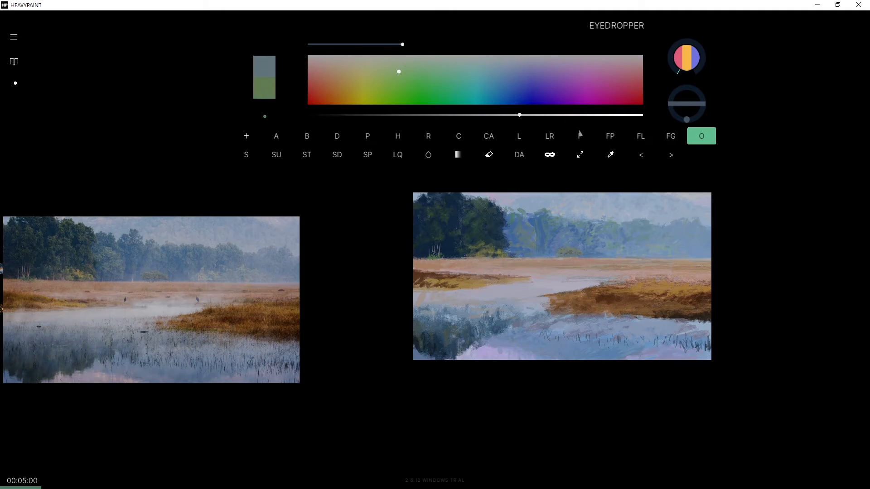
{"action": "key", "text": "ctrl+z"}
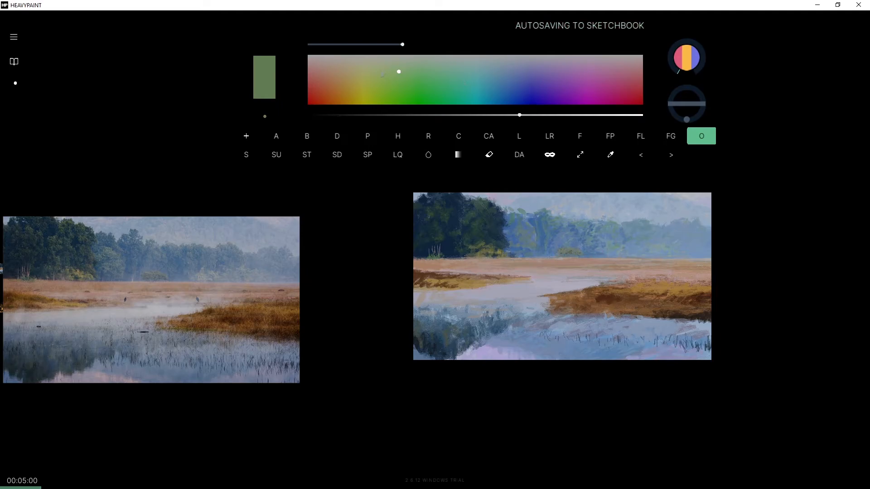
{"action": "left_click_drag", "start_coordinate": [520, 115], "coordinate": [497, 116]}
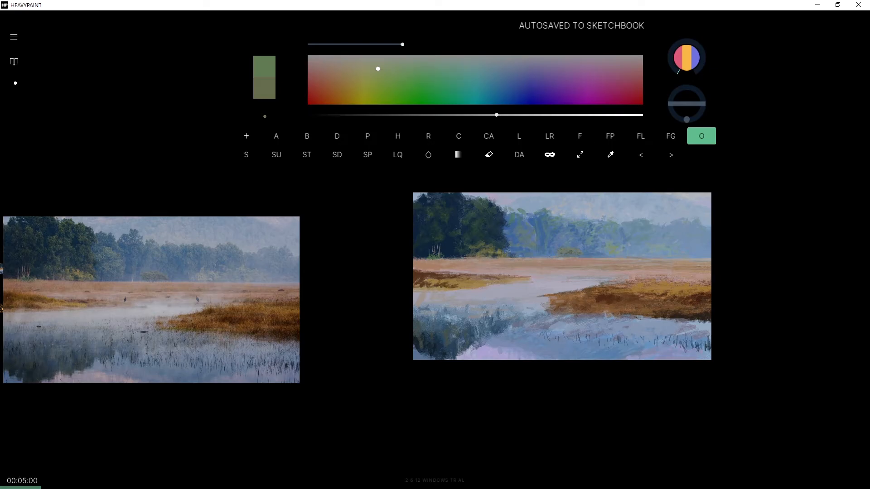
{"action": "key", "text": "ctrl+z"}
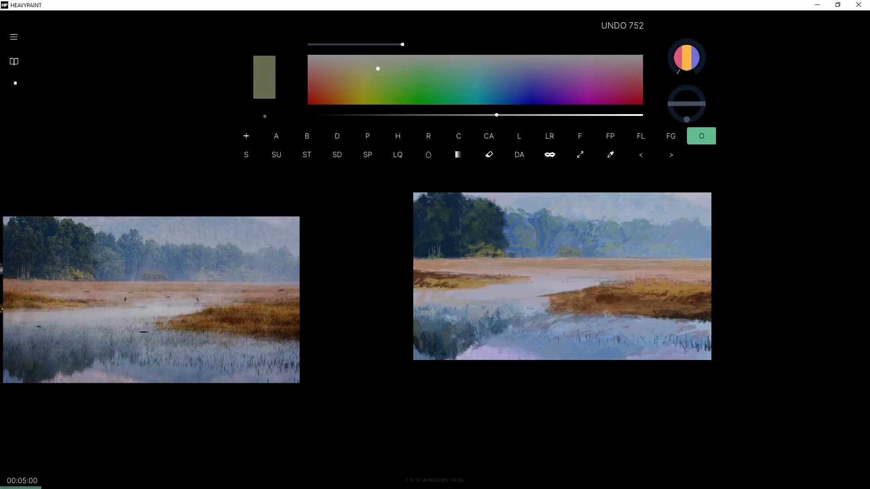
{"action": "key", "text": "ctrl+z"}
{"action": "key", "text": "ctrl+z"}
Mix a lighter grey-olive and dab a small foliage highlight at the foot of the distant trees, beyond the yellow bush.
{"action": "left_click_drag", "start_coordinate": [378, 69], "coordinate": [372, 65]}
{"action": "left_click_drag", "start_coordinate": [490, 118], "coordinate": [523, 116]}
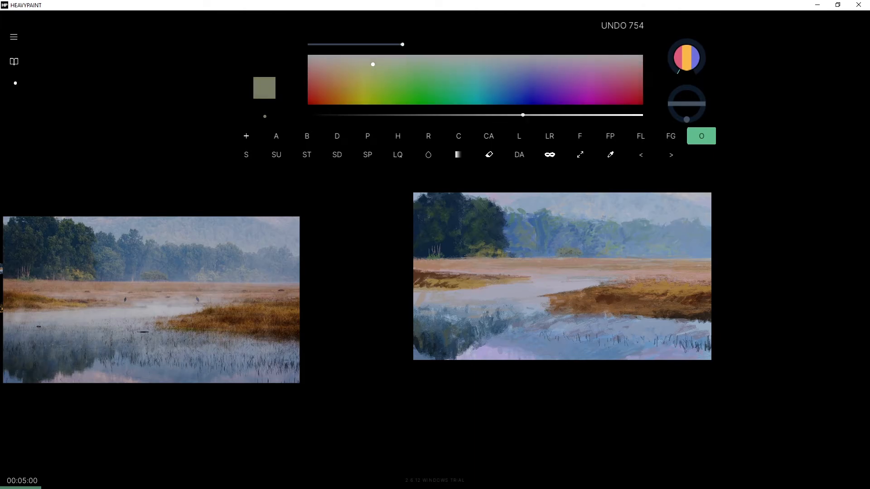
{"action": "left_click_drag", "start_coordinate": [602, 252], "coordinate": [610, 247]}
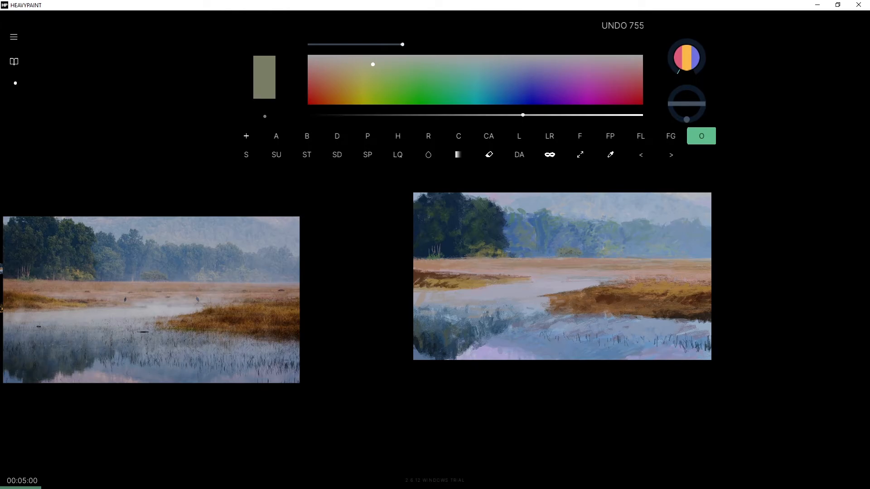
Sample blue, blue-grey, taupe and grey-green around the distant trees' foot and refine the foliage where it meets the plain.
{"action": "key", "text": "alt"}
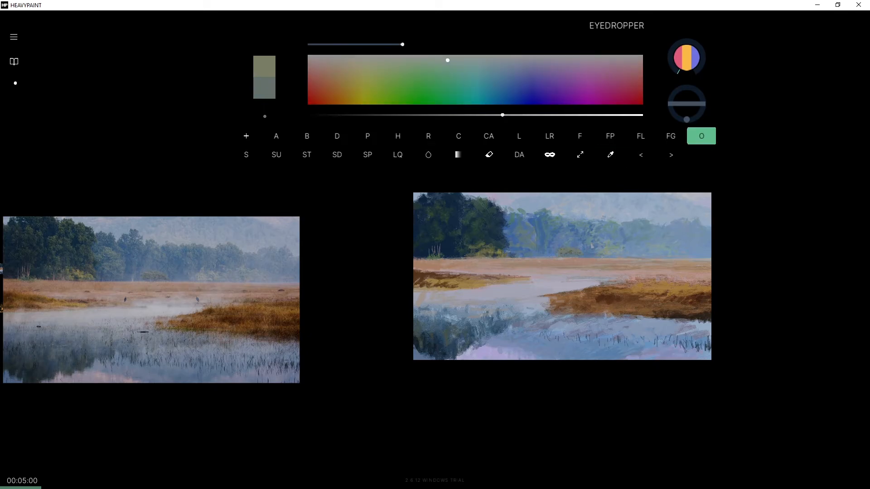
{"action": "left_click", "coordinate": [593, 255], "text": "alt"}
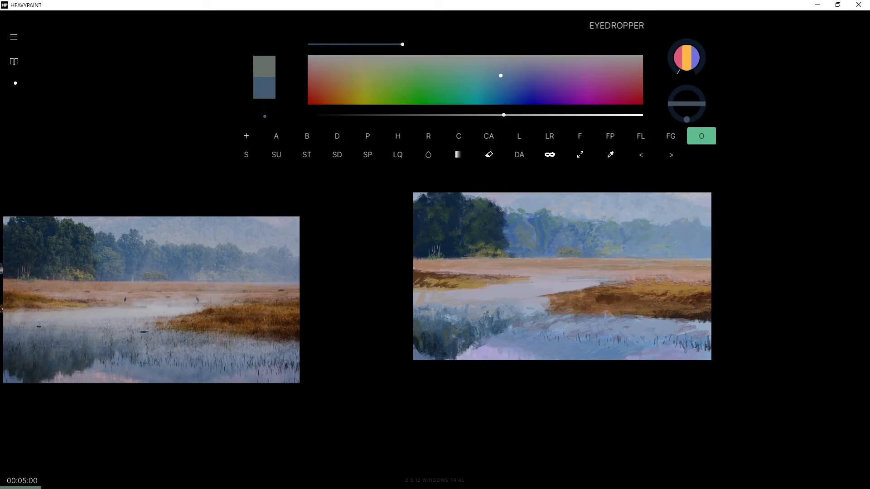
{"action": "left_click", "coordinate": [599, 250], "text": "alt"}
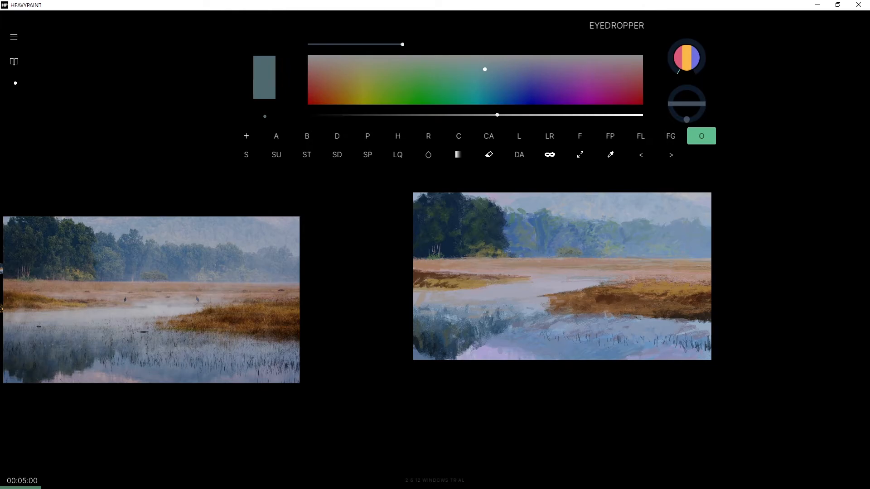
{"action": "left_click", "coordinate": [592, 251], "text": "alt"}
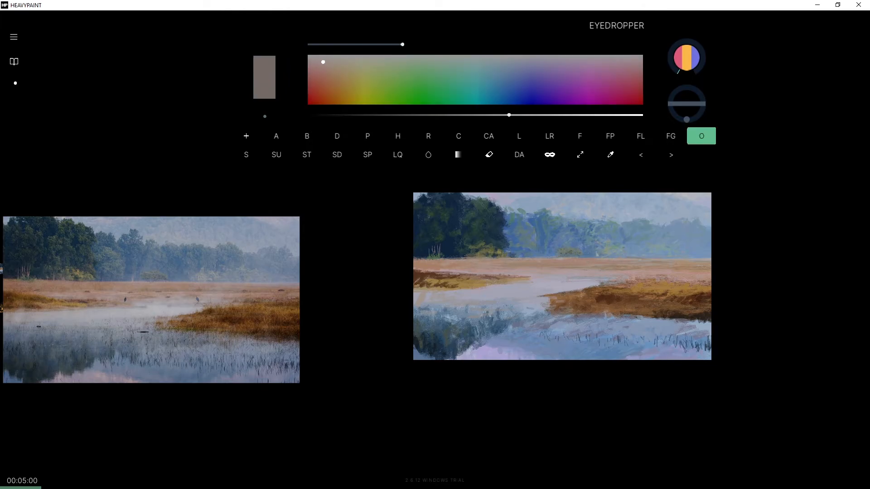
{"action": "left_click", "coordinate": [598, 251], "text": "alt"}
{"action": "left_click_drag", "start_coordinate": [596, 254], "coordinate": [597, 256]}
{"action": "key", "text": "ctrl+z"}
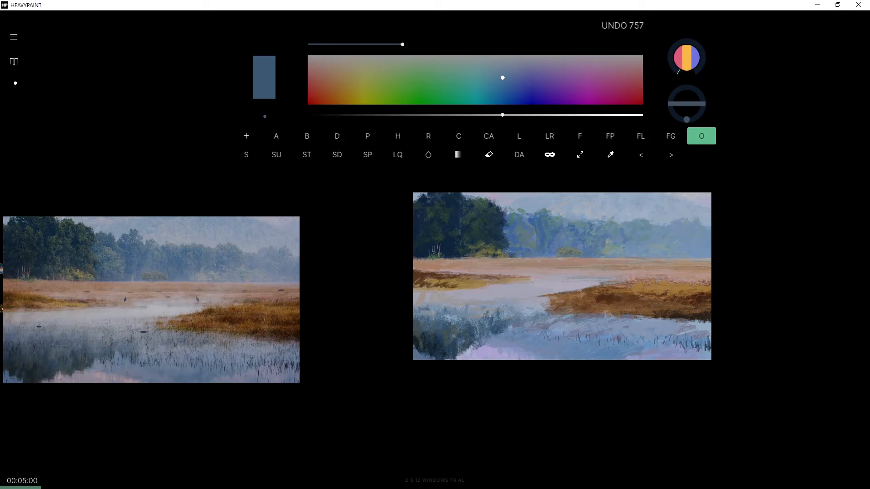
{"action": "left_click", "coordinate": [613, 251], "text": "alt"}
{"action": "left_click_drag", "start_coordinate": [609, 258], "coordinate": [617, 258]}
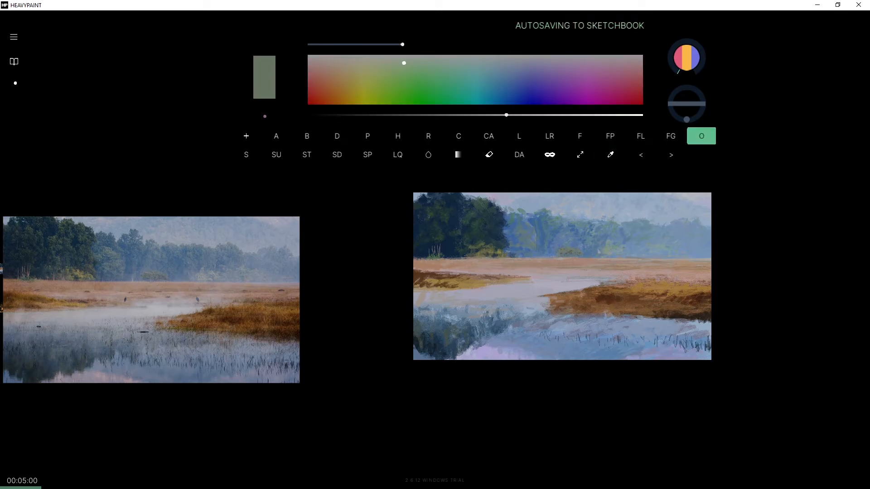
{"action": "key", "text": "alt"}
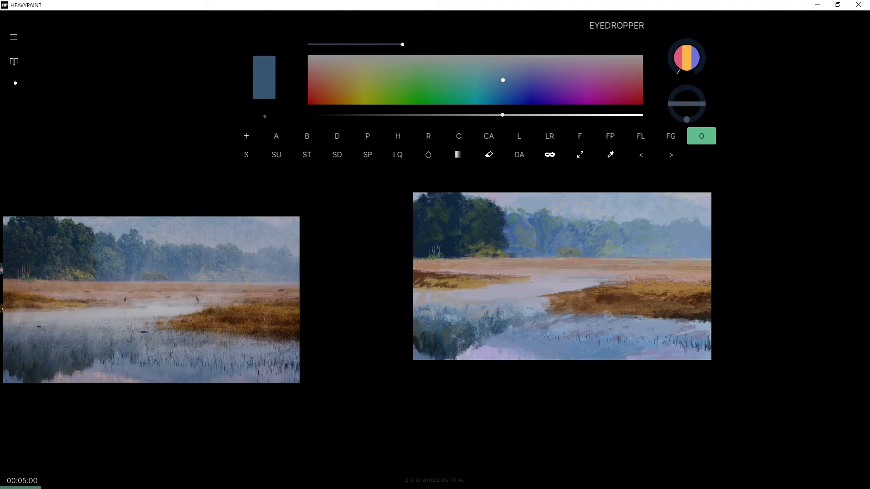
Sample grey-lilac and taupe near the right-hand bank's tip and paint short horizontal strokes along its upper edge.
{"action": "left_click", "coordinate": [564, 285], "text": "alt"}
{"action": "left_click", "coordinate": [566, 293], "text": "alt"}
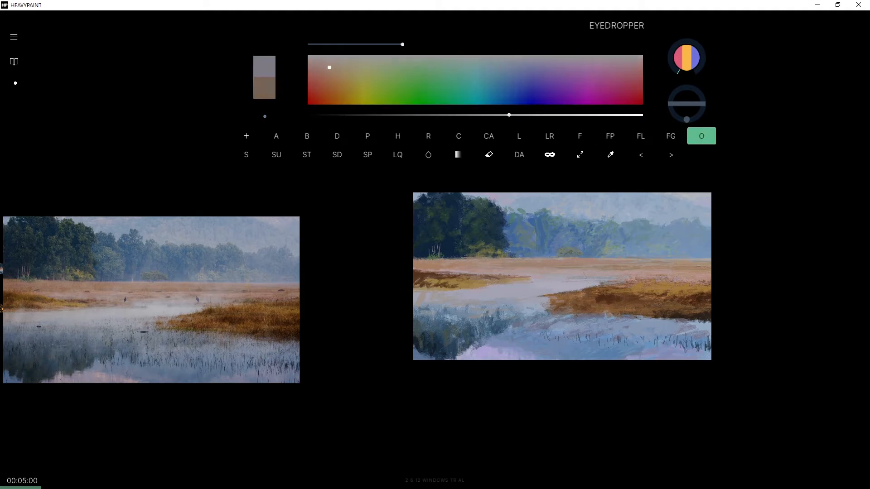
{"action": "left_click_drag", "start_coordinate": [573, 281], "coordinate": [592, 286]}
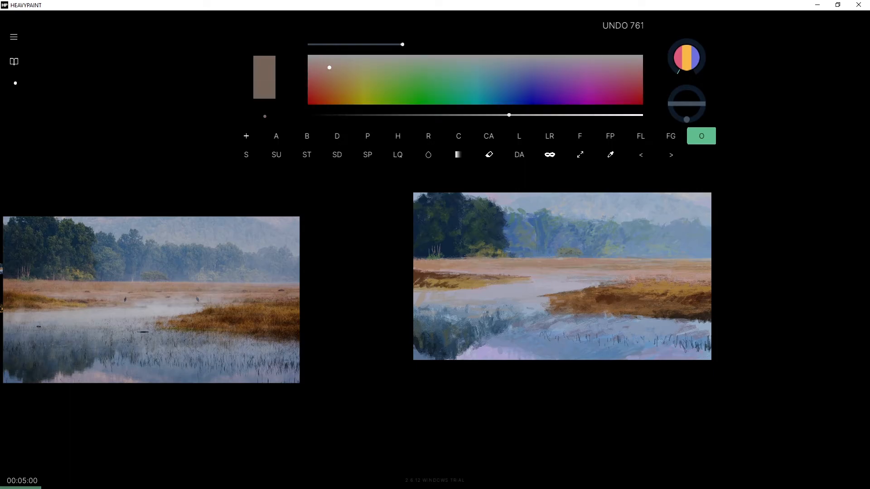
{"action": "left_click_drag", "start_coordinate": [599, 286], "coordinate": [612, 286]}
{"action": "left_click_drag", "start_coordinate": [602, 284], "coordinate": [614, 285]}
Mix a dark olive-grey and paint a small bird shape on the misty water above the right-hand bank.
{"action": "left_click", "coordinate": [339, 58]}
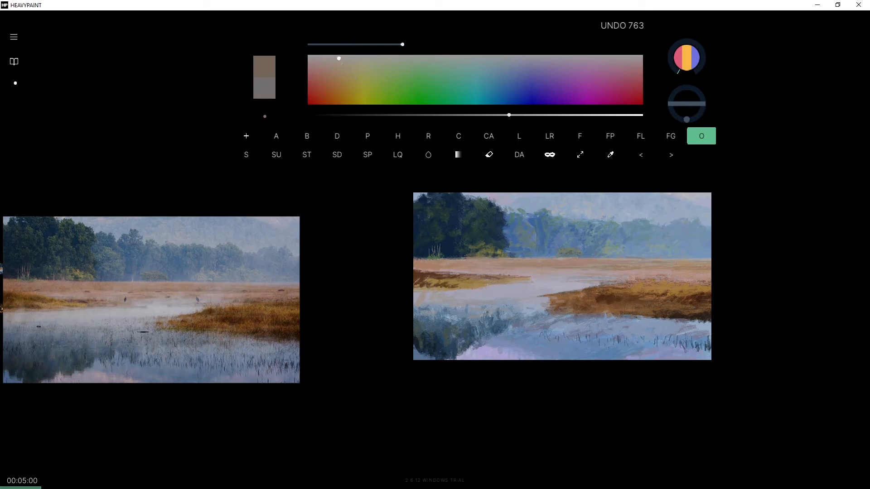
{"action": "left_click_drag", "start_coordinate": [354, 65], "coordinate": [364, 59]}
{"action": "left_click_drag", "start_coordinate": [489, 116], "coordinate": [460, 116]}
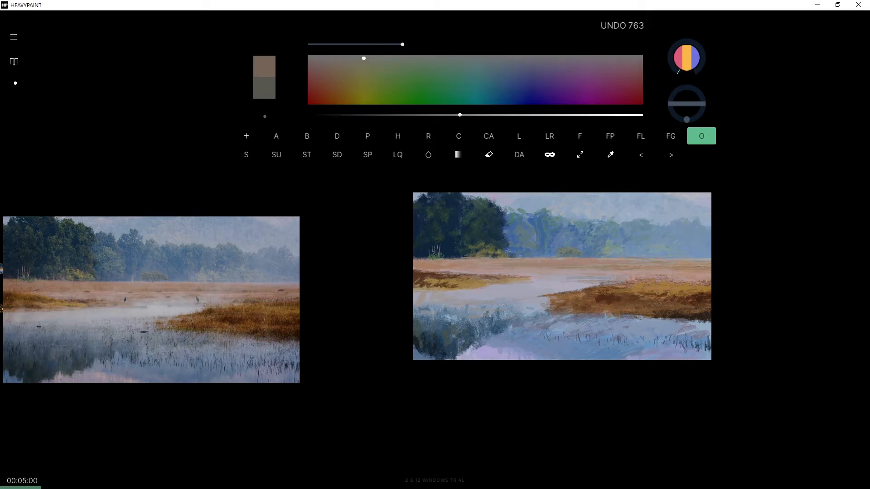
{"action": "left_click_drag", "start_coordinate": [591, 274], "coordinate": [593, 278]}
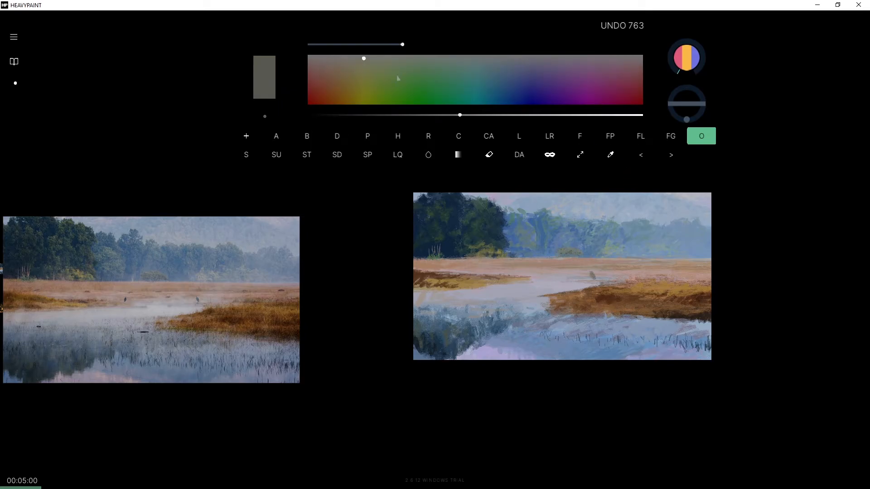
Reduce the brush size, darken the olive-grey and try a finer bird shape above the right-hand bank, undoing the strokes.
{"action": "left_click_drag", "start_coordinate": [460, 117], "coordinate": [456, 116]}
{"action": "left_click_drag", "start_coordinate": [405, 33], "coordinate": [380, 32]}
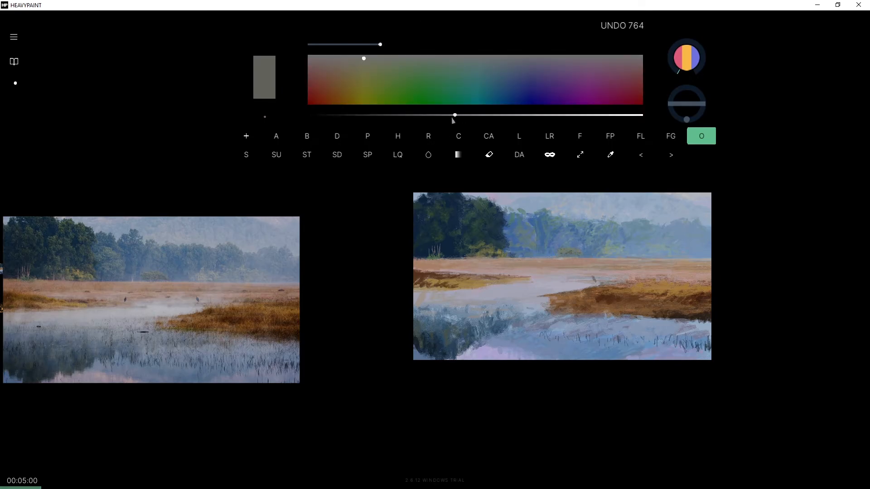
{"action": "left_click_drag", "start_coordinate": [456, 115], "coordinate": [449, 116]}
{"action": "left_click_drag", "start_coordinate": [449, 115], "coordinate": [446, 115]}
{"action": "key", "text": "ctrl+z"}
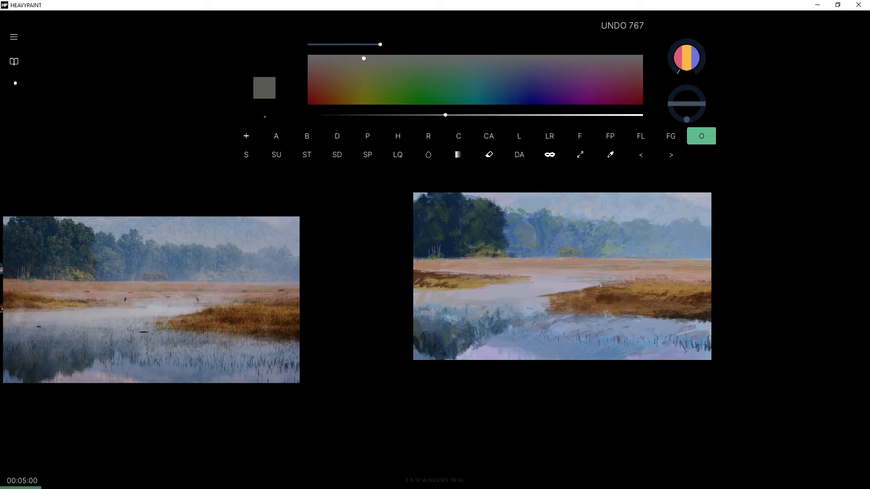
{"action": "key", "text": "ctrl+z"}
{"action": "key", "text": "ctrl+z"}
{"action": "key", "text": "ctrl+z"}
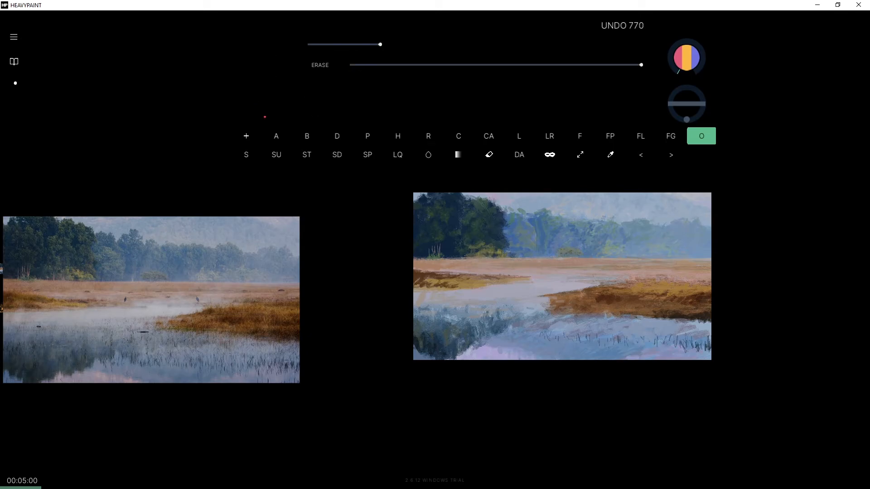
Paint a small bird shape in dark olive-grey on the misty water above the right-hand bank.
{"action": "left_click_drag", "start_coordinate": [592, 274], "coordinate": [592, 277]}
{"action": "key", "text": "ctrl+z"}
{"action": "key", "text": "ctrl+z"}
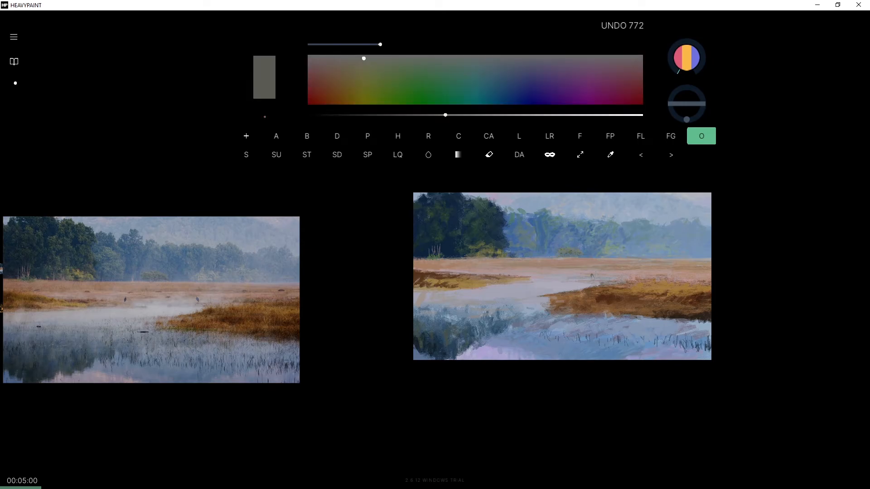
{"action": "key", "text": "ctrl+z"}
{"action": "left_click_drag", "start_coordinate": [592, 274], "coordinate": [593, 278]}
Reduce the brush size to 1, darken the olive-grey and refine the small bird's body and legs with fine strokes.
{"action": "mouse_move", "coordinate": [431, 117]}
{"action": "left_mouse_down"}
{"action": "mouse_move", "coordinate": [365, 125]}
{"action": "mouse_move", "coordinate": [466, 118]}
{"action": "mouse_move", "coordinate": [426, 115]}
{"action": "left_mouse_up"}
{"action": "left_click_drag", "start_coordinate": [380, 45], "coordinate": [325, 44]}
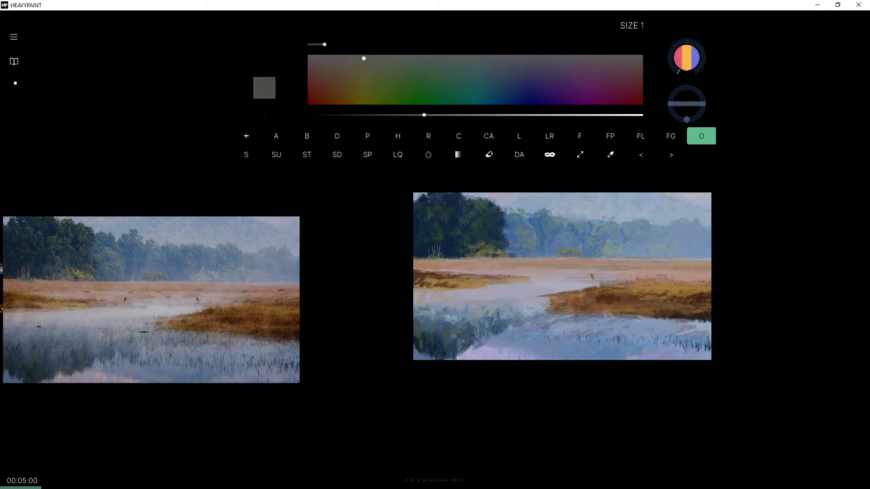
{"action": "key", "text": "ctrl+z"}
{"action": "key", "text": "ctrl+y"}
{"action": "key", "text": "e"}
{"action": "key", "text": "e"}
{"action": "key", "text": "e"}
{"action": "key", "text": "e"}
{"action": "key", "text": "e"}
{"action": "key", "text": "e"}
{"action": "key", "text": "ctrl+y"}
{"action": "key", "text": "ctrl+y"}
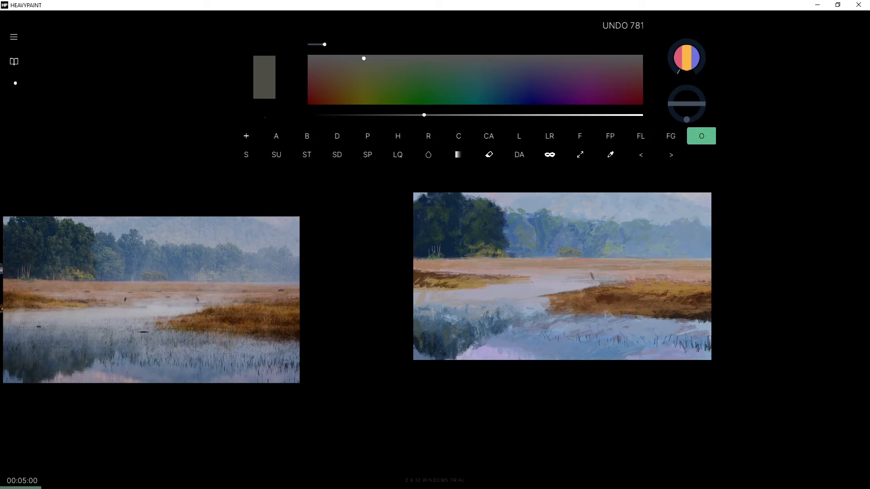
{"action": "key", "text": "ctrl+y"}
{"action": "left_click_drag", "start_coordinate": [591, 274], "coordinate": [593, 278]}
{"action": "left_click_drag", "start_coordinate": [413, 116], "coordinate": [360, 116]}
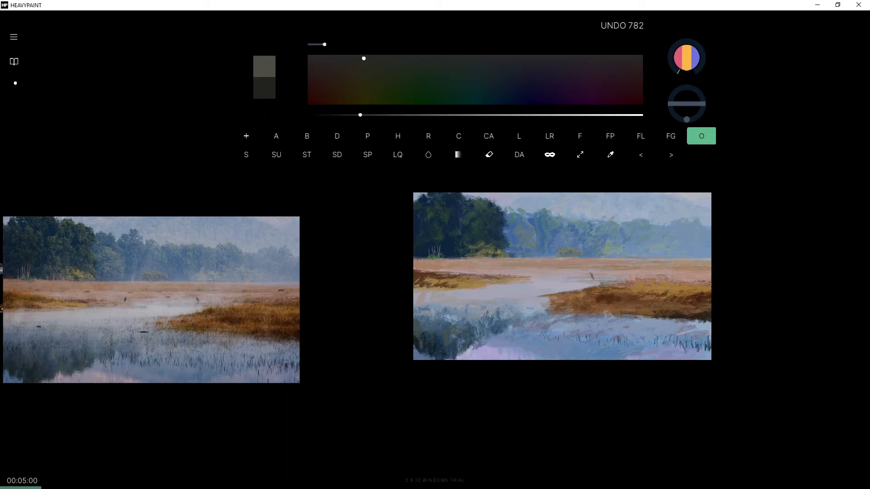
Sample a grey-lilac, enlarge the brush and paint mist over the tip of the left-hand bank.
{"action": "key", "text": "alt"}
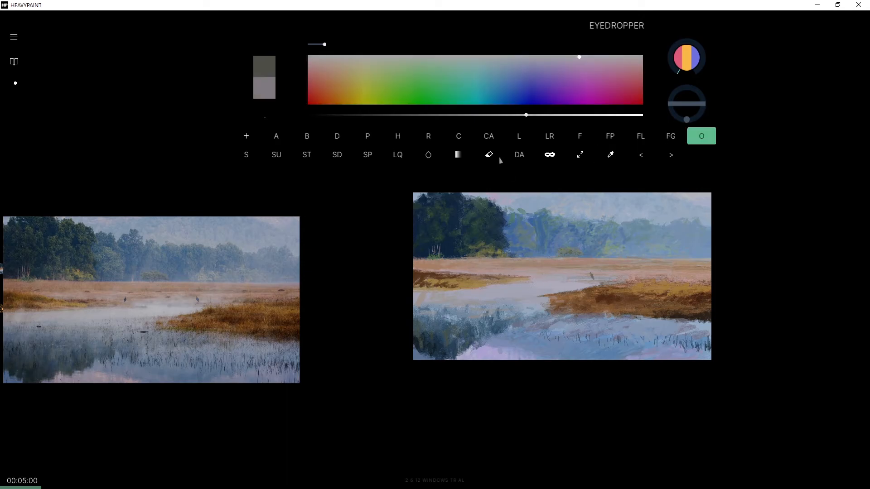
{"action": "left_click_drag", "start_coordinate": [493, 116], "coordinate": [480, 116]}
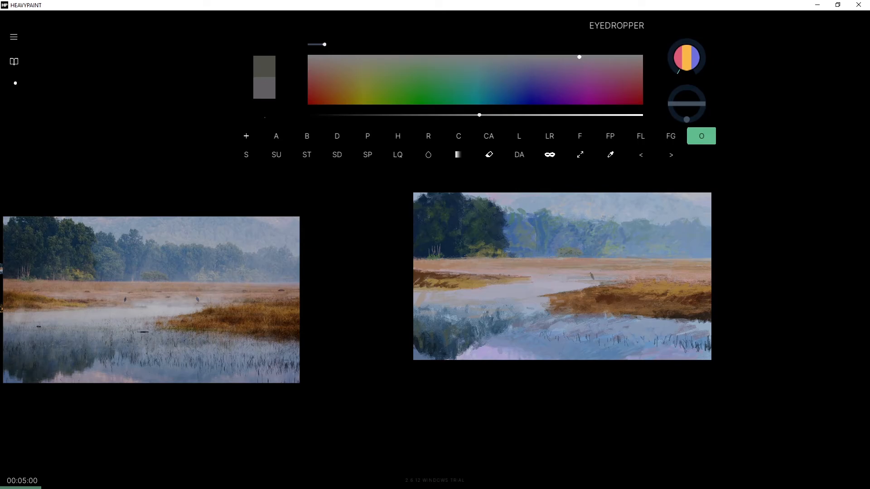
{"action": "left_click", "coordinate": [540, 247]}
{"action": "key", "text": "3"}
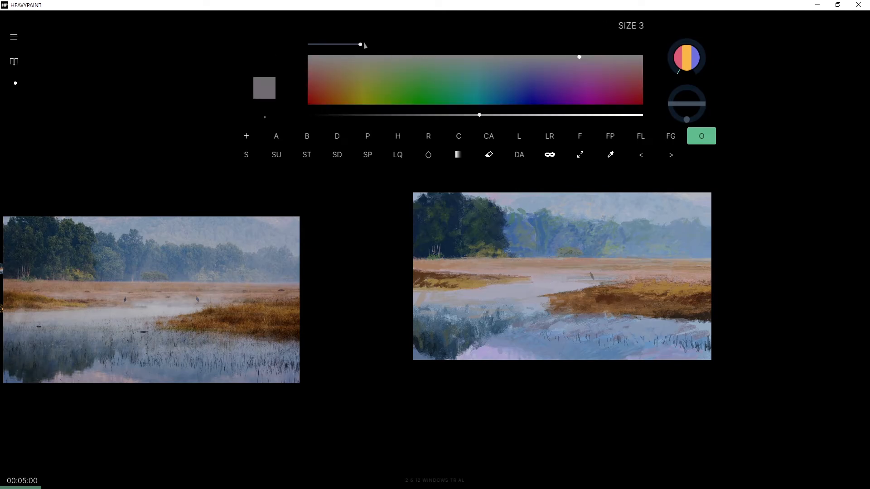
{"action": "key", "text": "alt"}
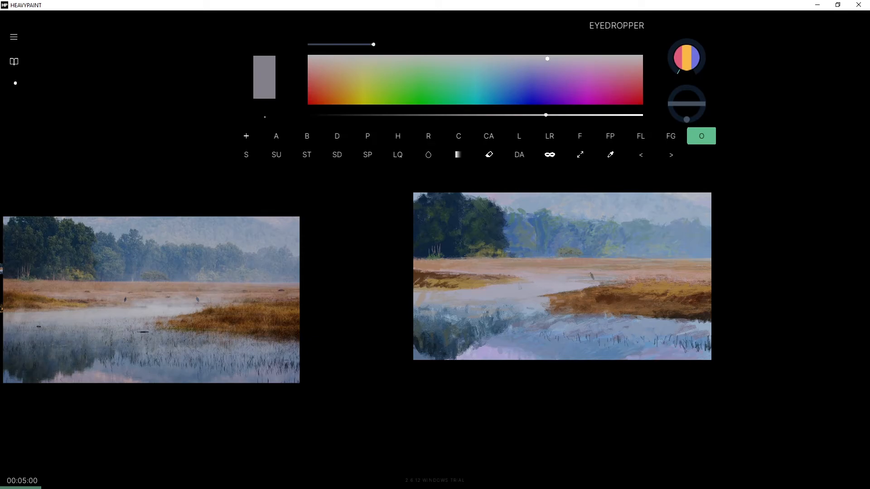
{"action": "left_click", "coordinate": [508, 278]}
Pick a dark olive-grey and dab small tufts on the plain above the left-hand bank.
{"action": "key", "text": "alt"}
{"action": "left_click_drag", "start_coordinate": [501, 117], "coordinate": [486, 116]}
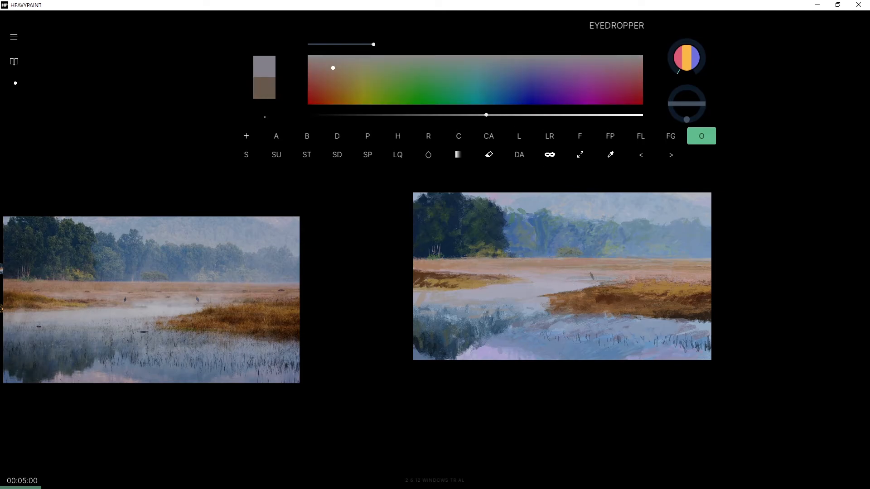
{"action": "left_click", "coordinate": [176, 236], "text": "alt"}
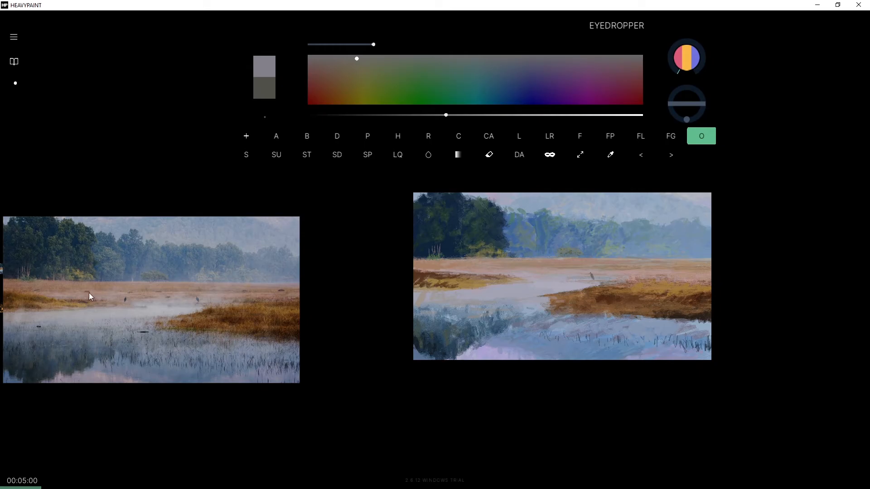
{"action": "left_click_drag", "start_coordinate": [452, 116], "coordinate": [471, 116]}
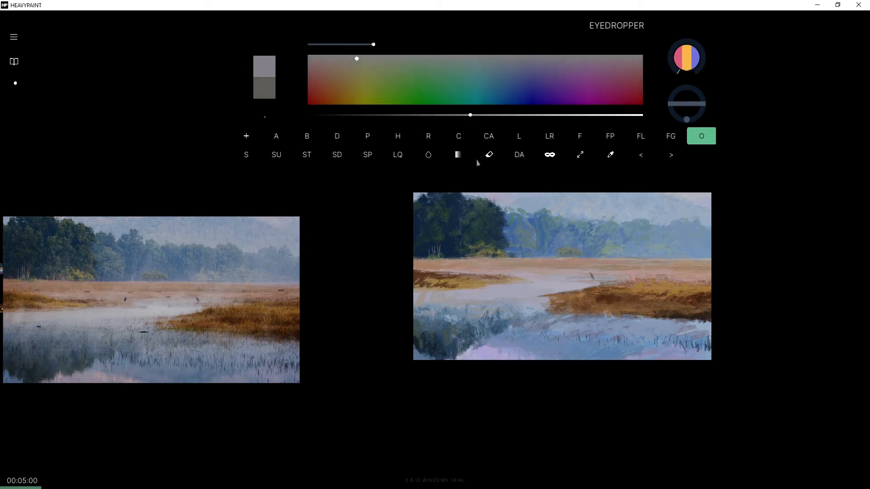
{"action": "left_click_drag", "start_coordinate": [471, 116], "coordinate": [444, 116]}
{"action": "left_click", "coordinate": [353, 62]}
{"action": "left_click_drag", "start_coordinate": [475, 262], "coordinate": [500, 267]}
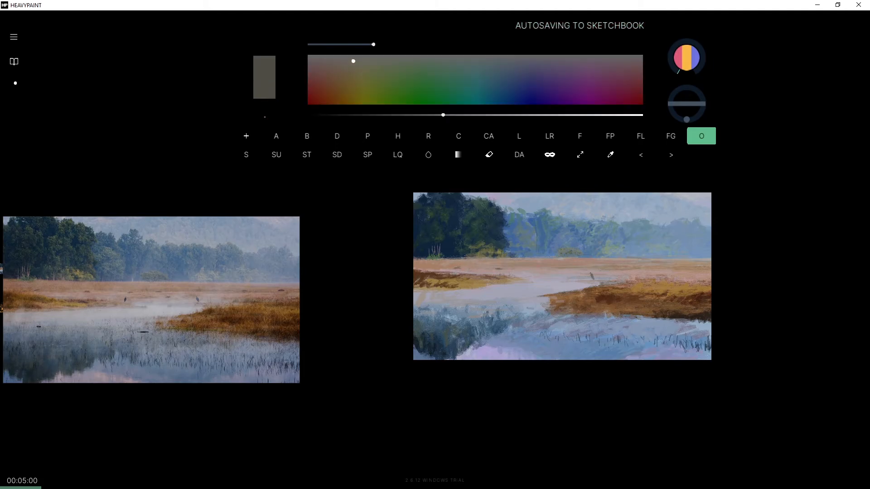
{"action": "key", "text": "ctrl+z"}
{"action": "key", "text": "ctrl+z"}
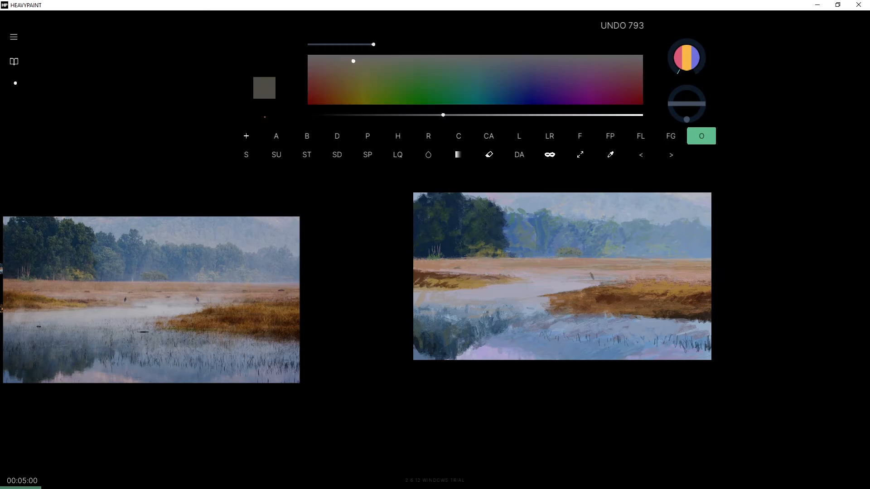
Sample taupe from the plain, darken it slightly and build up the small tufts with short strokes.
{"action": "key", "text": "alt"}
{"action": "left_click", "coordinate": [459, 268], "text": "alt"}
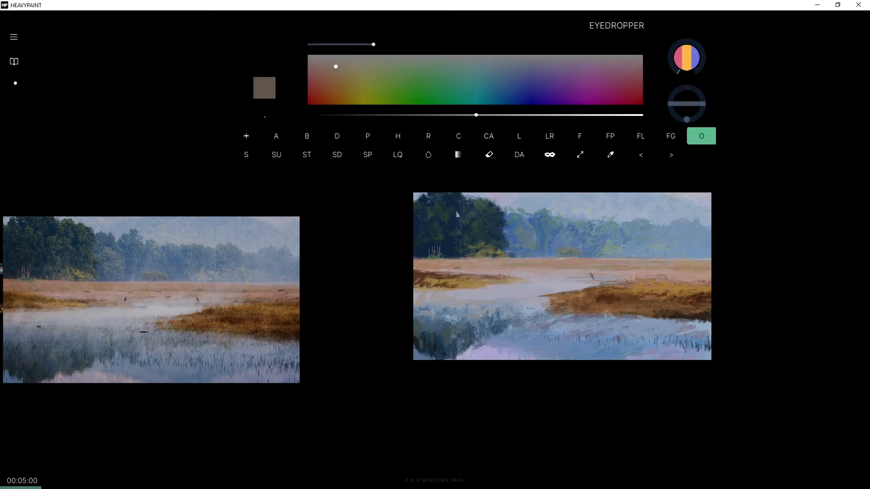
{"action": "left_click_drag", "start_coordinate": [478, 116], "coordinate": [467, 115]}
{"action": "key", "text": "ctrl+z"}
{"action": "key", "text": "ctrl+z"}
{"action": "key", "text": "ctrl+z"}
{"action": "key", "text": "ctrl+z"}
{"action": "key", "text": "ctrl+z"}
{"action": "key", "text": "ctrl+z"}
{"action": "key", "text": "ctrl+z"}
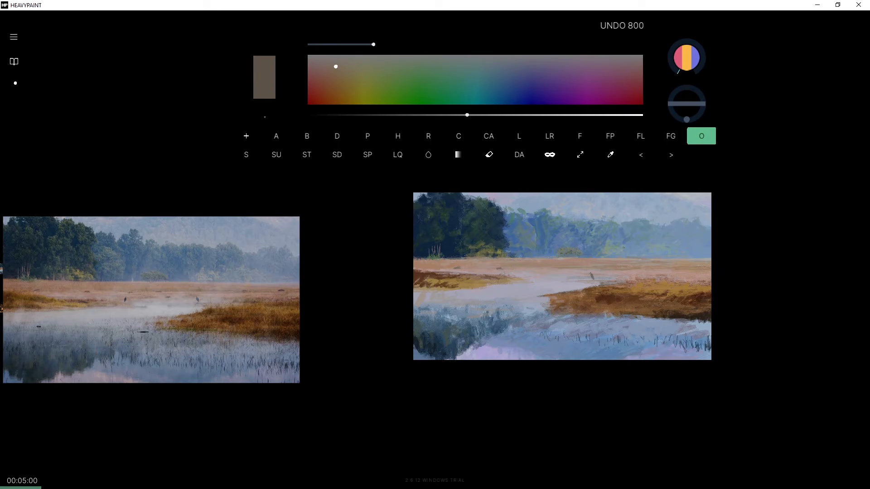
{"action": "key", "text": "ctrl+z"}
{"action": "key", "text": "ctrl+z"}
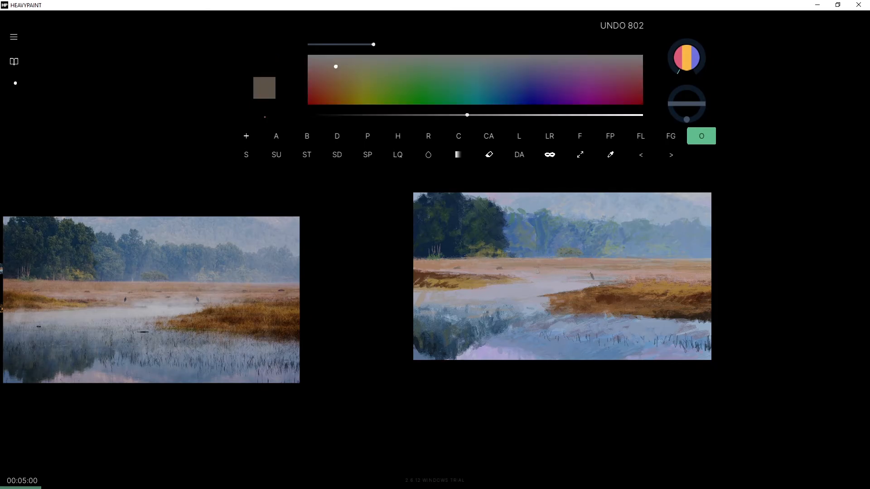
{"action": "key", "text": "ctrl+z"}
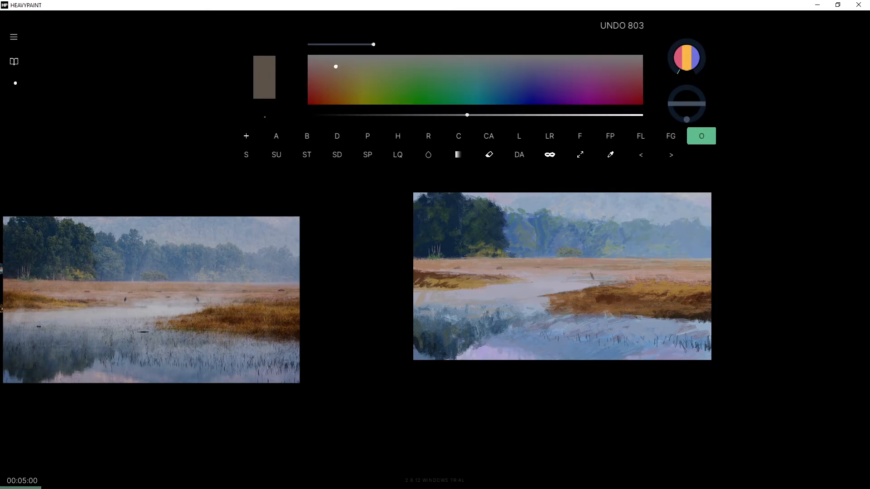
Sample slate blue and violet-grey from the foreground water and paint short strokes there, enlarging the brush.
{"action": "left_click", "coordinate": [496, 335], "text": "alt"}
{"action": "left_click_drag", "start_coordinate": [504, 334], "coordinate": [510, 338]}
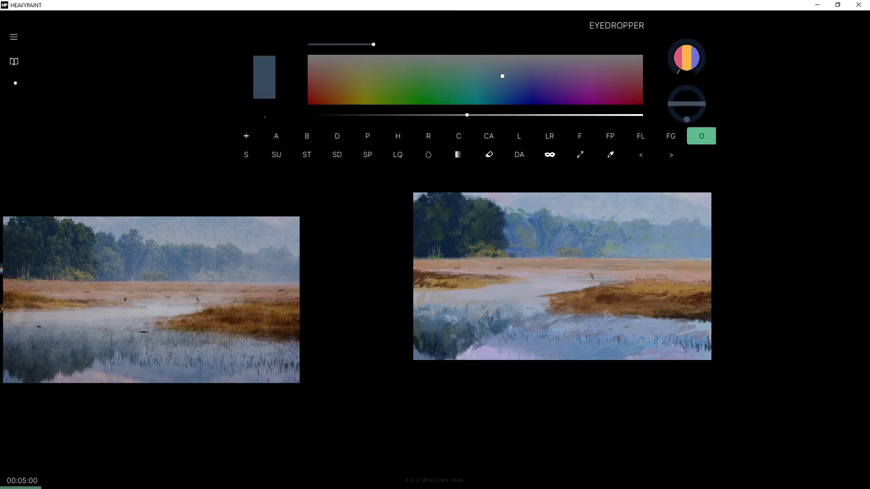
{"action": "left_click_drag", "start_coordinate": [552, 343], "coordinate": [548, 351]}
{"action": "left_click", "coordinate": [554, 341], "text": "alt"}
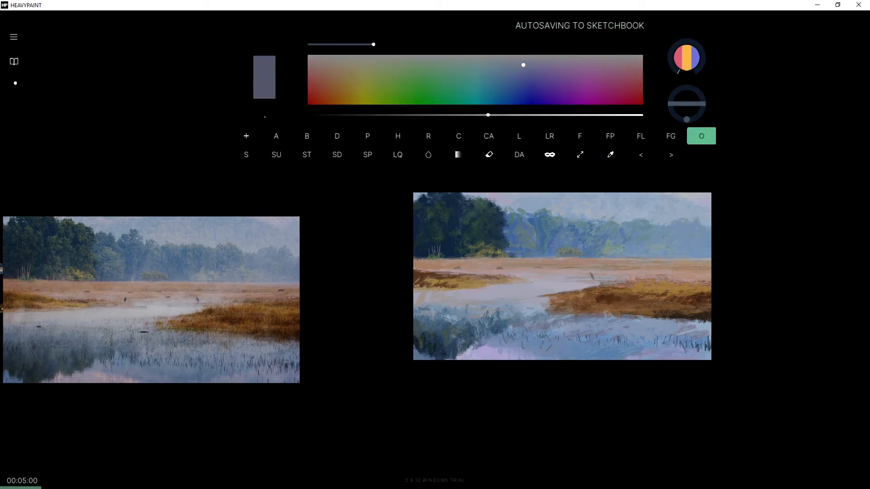
{"action": "key", "text": "ctrl+z"}
{"action": "left_click_drag", "start_coordinate": [395, 45], "coordinate": [412, 45]}
{"action": "key", "text": "ctrl+z"}
{"action": "key", "text": "ctrl+z"}
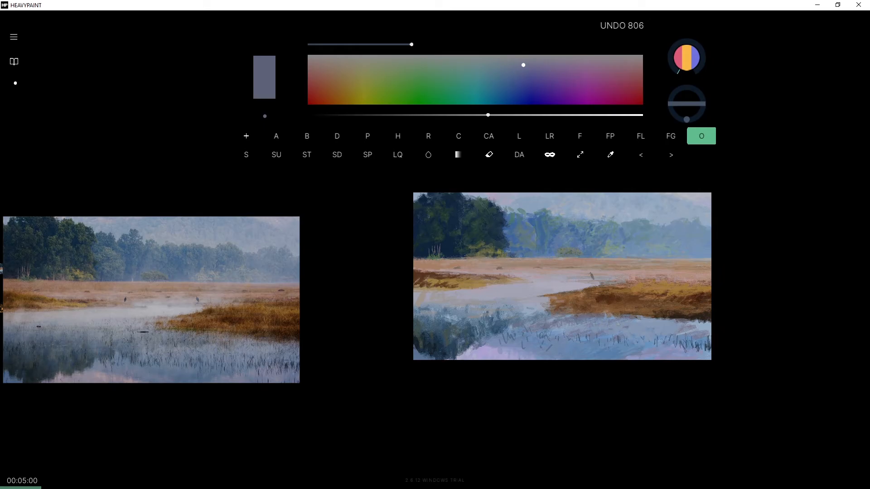
Sample several dark, mid and light blues from the water and blend strokes through the reflections below the banks.
{"action": "left_click", "coordinate": [502, 332], "text": "alt"}
{"action": "left_click_drag", "start_coordinate": [564, 320], "coordinate": [569, 332]}
{"action": "key", "text": "ctrl+z"}
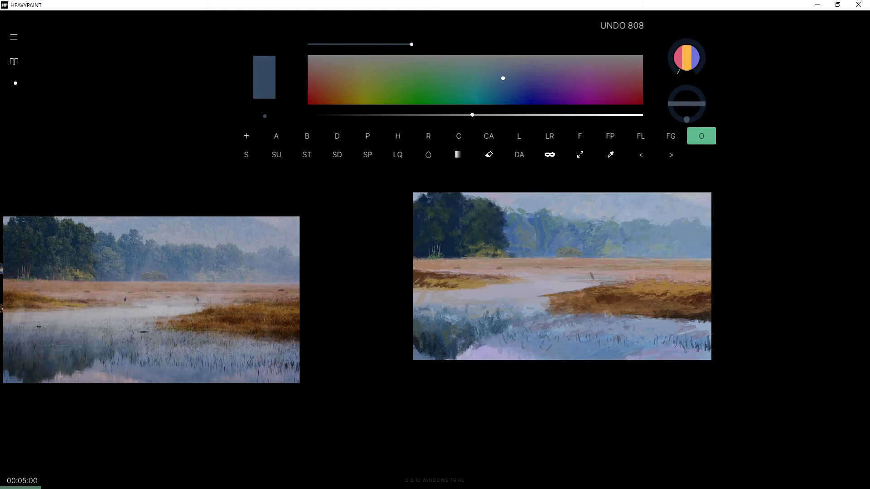
{"action": "left_click", "coordinate": [715, 356], "text": "alt"}
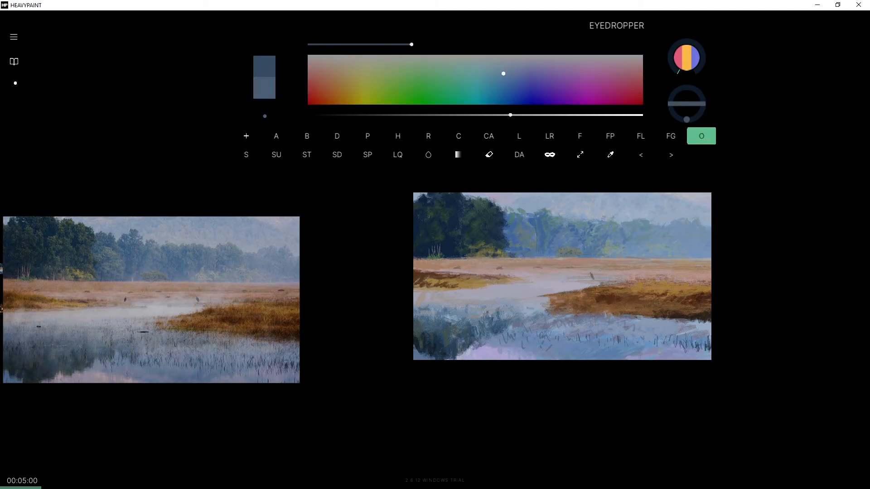
{"action": "key", "text": "ctrl+z"}
{"action": "key", "text": "ctrl+z"}
{"action": "left_click", "coordinate": [520, 351], "text": "alt"}
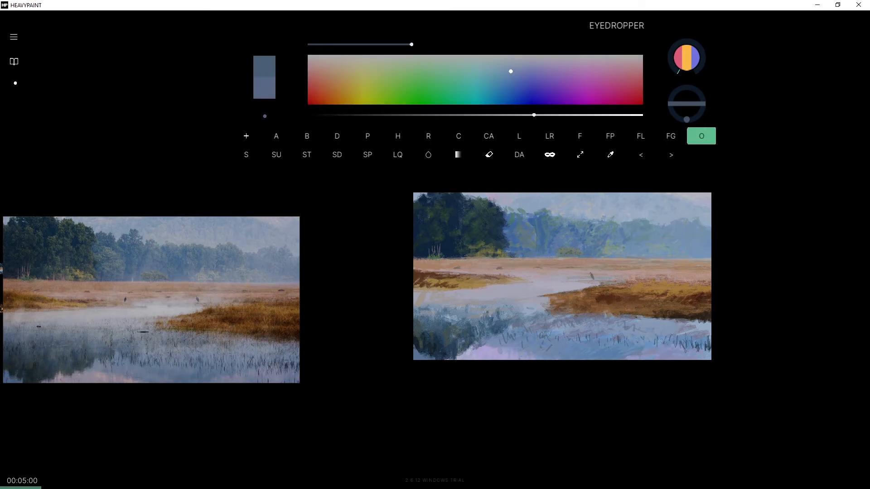
{"action": "left_click", "coordinate": [553, 350], "text": "alt"}
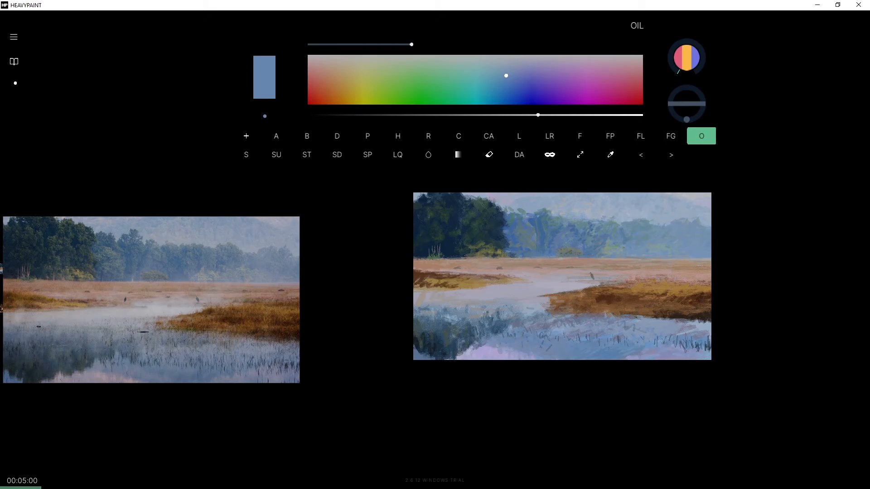
{"action": "left_click", "coordinate": [491, 317], "text": "alt"}
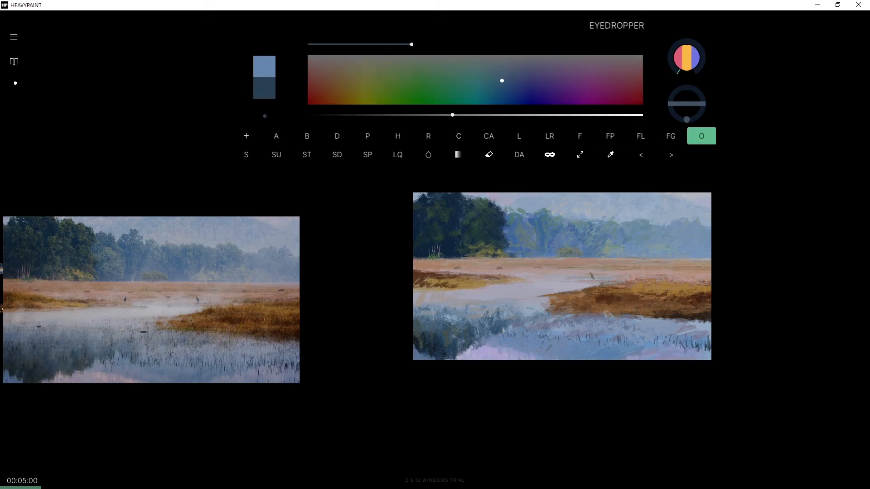
{"action": "key", "text": "ctrl+z"}
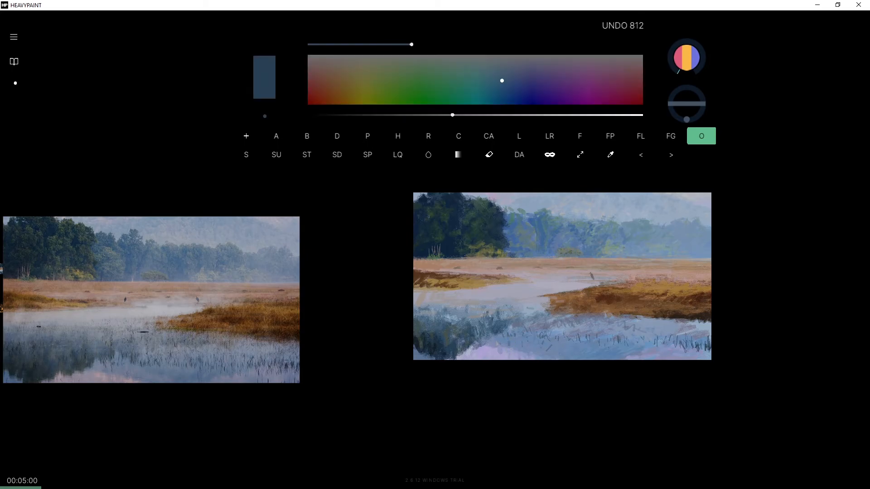
{"action": "key", "text": "ctrl+z"}
Reduce the brush size to 2 and paint fine dark slate-blue strokes in the foreground water.
{"action": "left_click_drag", "start_coordinate": [412, 44], "coordinate": [377, 45]}
{"action": "key", "text": "ctrl+z"}
{"action": "key", "text": "ctrl+z"}
{"action": "key", "text": "ctrl+z"}
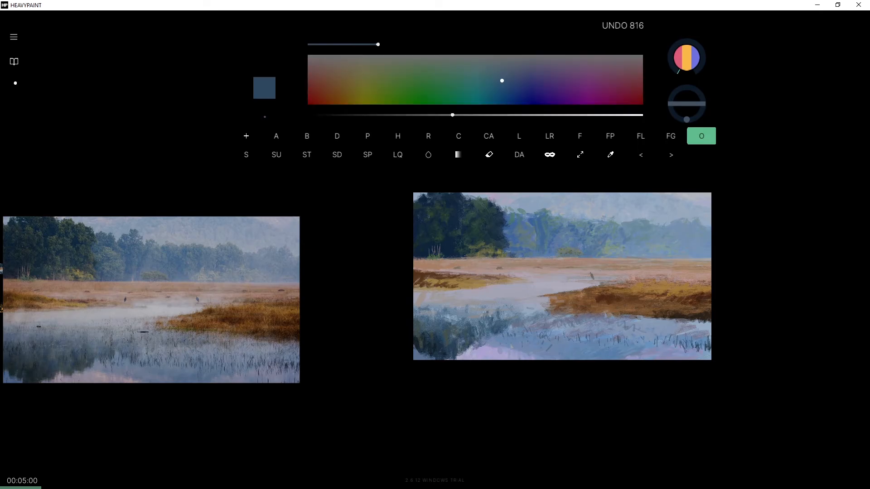
{"action": "key", "text": "ctrl+z"}
{"action": "left_click_drag", "start_coordinate": [378, 44], "coordinate": [354, 45]}
{"action": "key", "text": "alt"}
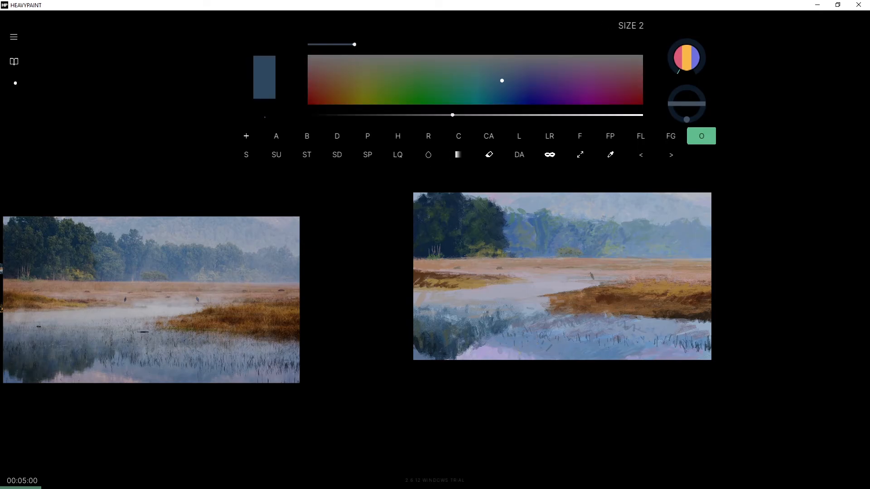
{"action": "key", "text": "ctrl+z"}
{"action": "key", "text": "ctrl+z"}
Sample dark browns from the right-hand bank and paint fine vertical grass strokes along its lower edge.
{"action": "left_click", "coordinate": [618, 300], "text": "alt"}
{"action": "left_click_drag", "start_coordinate": [593, 312], "coordinate": [594, 319]}
{"action": "key", "text": "ctrl+z"}
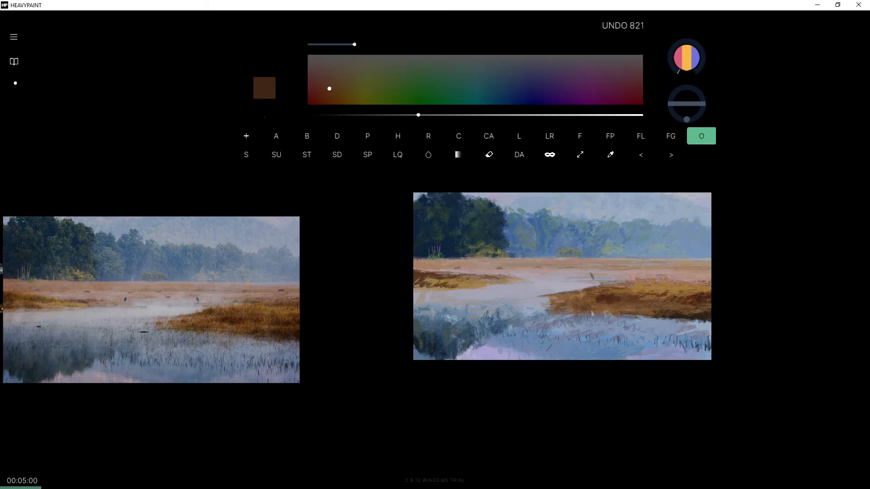
{"action": "key", "text": "ctrl+z"}
{"action": "left_click_drag", "start_coordinate": [596, 313], "coordinate": [597, 307]}
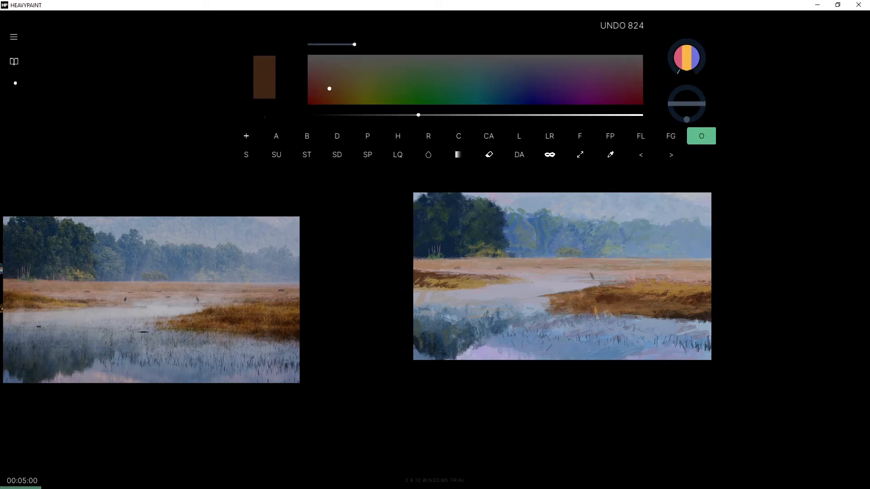
{"action": "left_click", "coordinate": [610, 297], "text": "alt"}
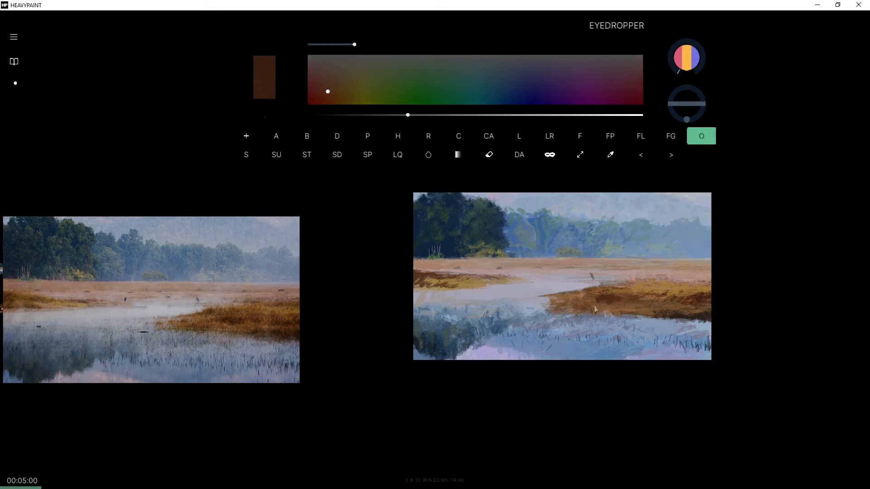
Sample brown from the grass bank and add short grass strokes across its far end in the painting.
{"action": "left_click", "coordinate": [600, 313], "text": "alt"}
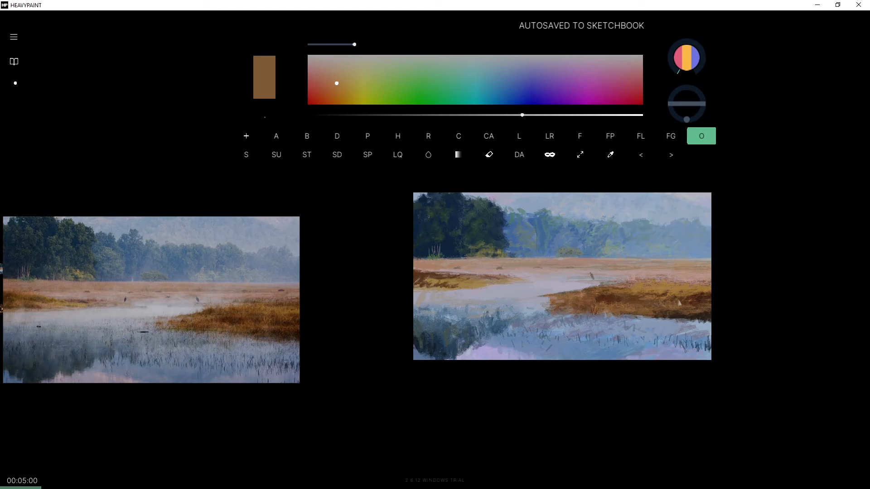
{"action": "key", "text": "ctrl+z"}
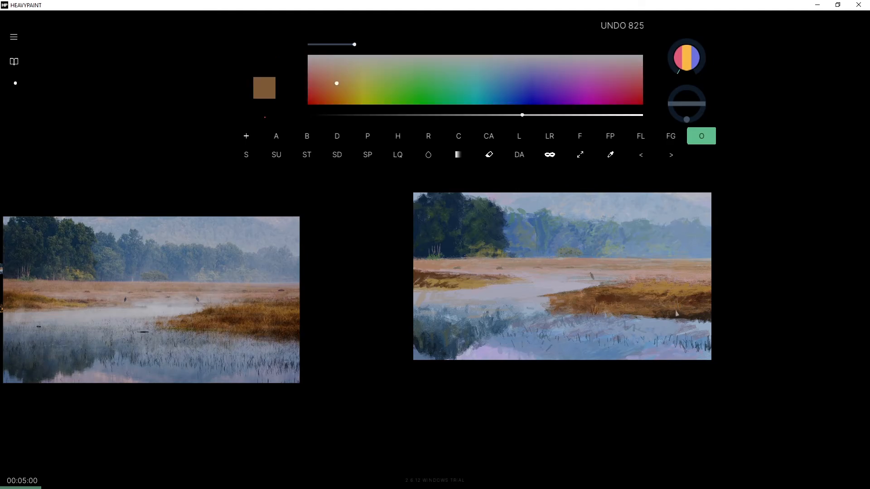
{"action": "left_click_drag", "start_coordinate": [683, 302], "coordinate": [693, 307]}
{"action": "left_click_drag", "start_coordinate": [689, 305], "coordinate": [685, 306]}
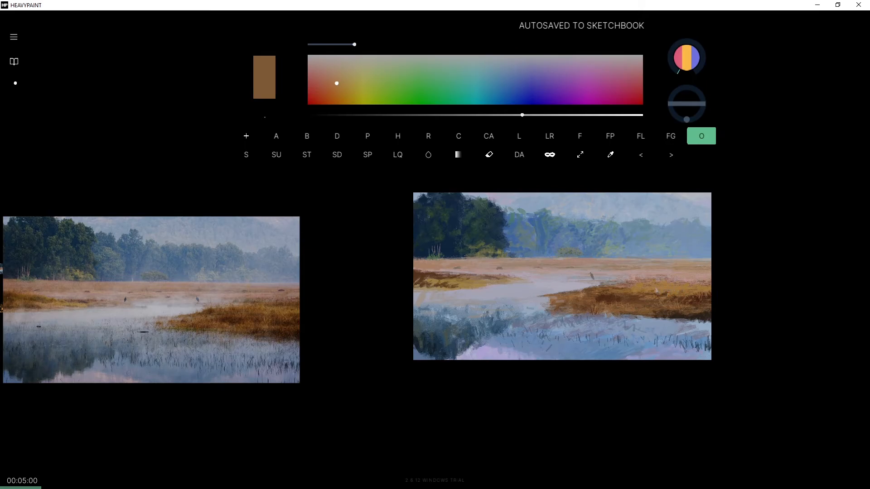
Try erasing across the lower edge of the large brown grass bank and undo the stroke.
{"action": "key", "text": "e"}
{"action": "mouse_move", "coordinate": [675, 297]}
{"action": "left_mouse_down"}
{"action": "mouse_move", "coordinate": [645, 312]}
{"action": "mouse_move", "coordinate": [691, 306]}
{"action": "mouse_move", "coordinate": [634, 316]}
{"action": "left_mouse_up"}
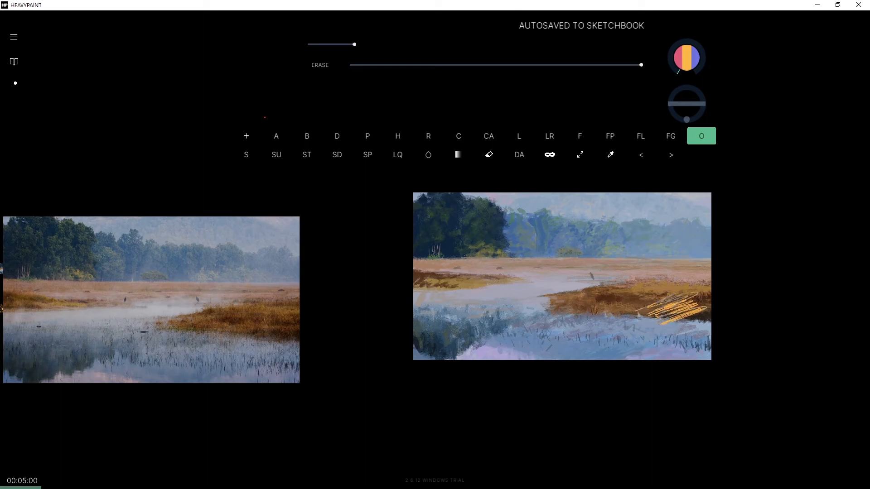
{"action": "key", "text": "ctrl+z"}
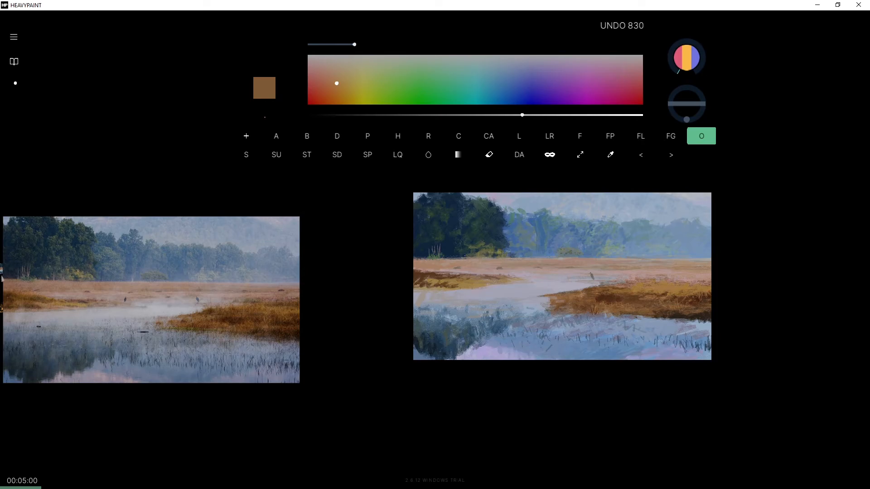
{"action": "mouse_move", "coordinate": [44, 268]}
{"action": "left_click_drag", "start_coordinate": [45, 269], "coordinate": [227, 234]}
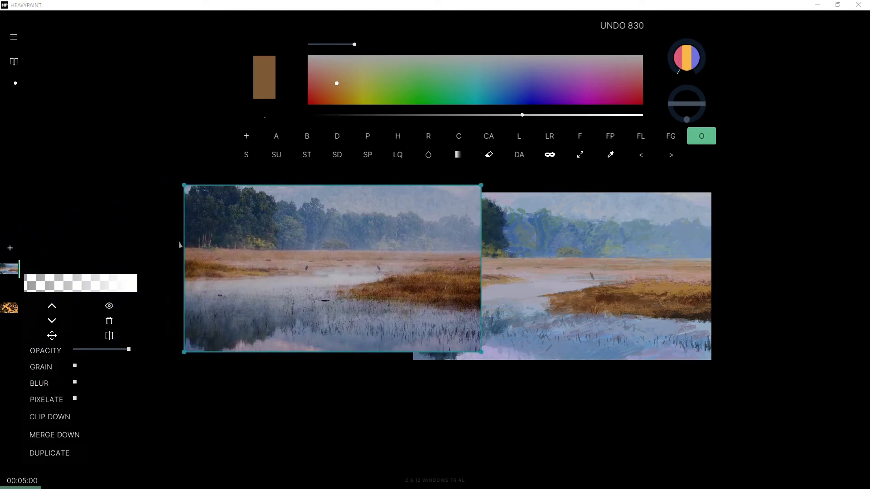
{"action": "left_click", "coordinate": [21, 314]}
{"action": "left_click", "coordinate": [9, 269]}
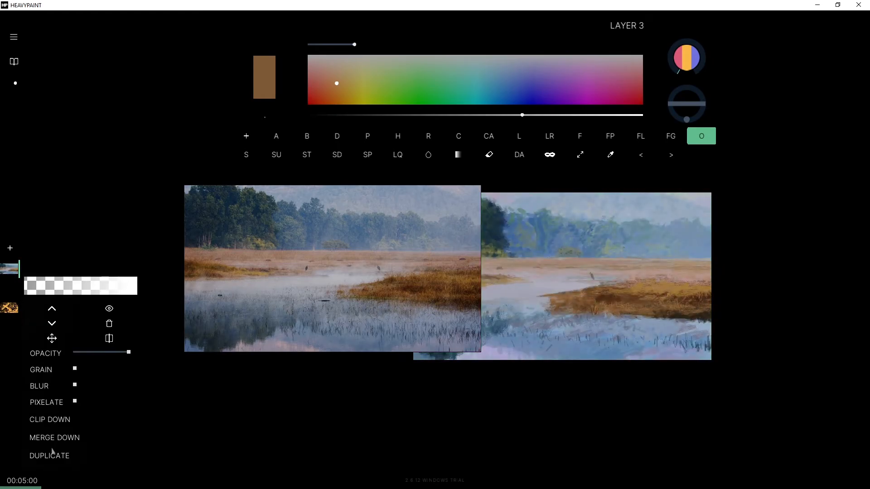
{"action": "left_click", "coordinate": [53, 438]}
{"action": "left_click_drag", "start_coordinate": [368, 290], "coordinate": [295, 395]}
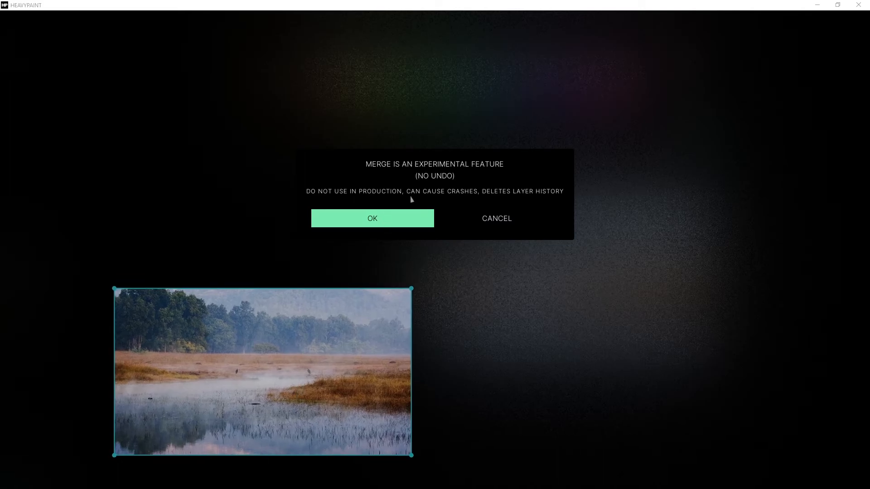
{"action": "left_click", "coordinate": [485, 216]}
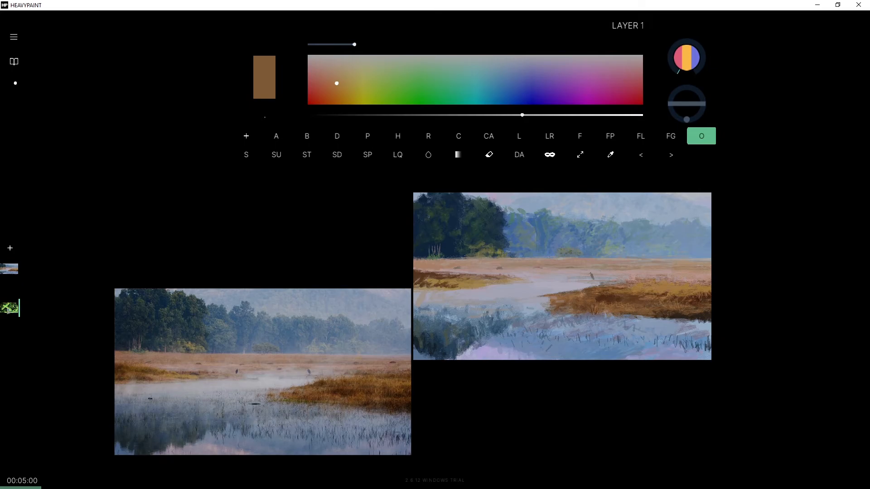
Delete Layer 1 and Layer 2, and place the reference photo beside the painting without overlap.
{"action": "left_click", "coordinate": [10, 312]}
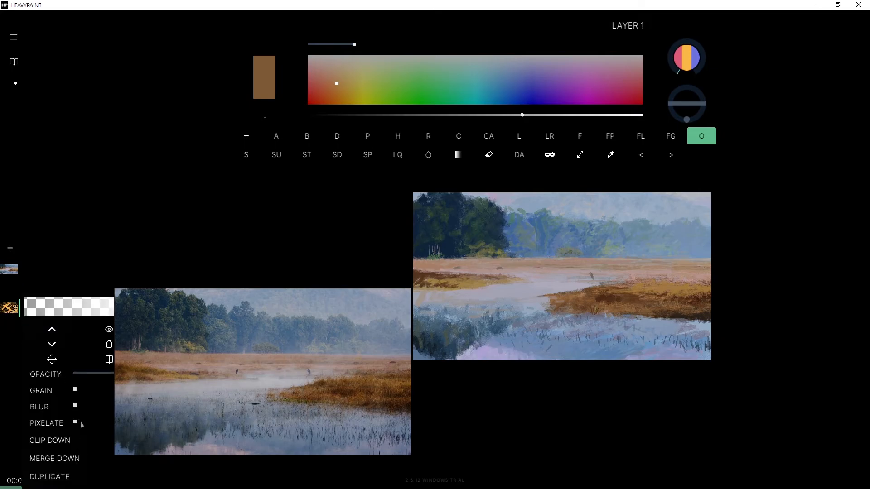
{"action": "left_click_drag", "start_coordinate": [129, 421], "coordinate": [240, 415]}
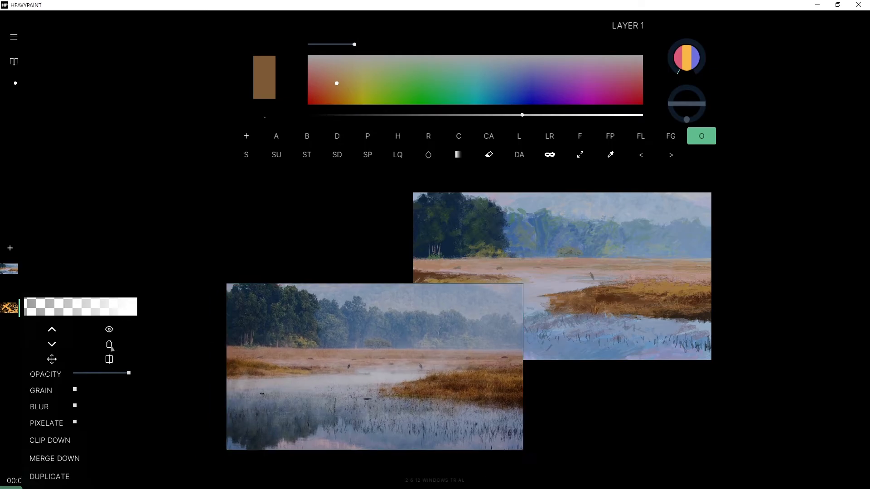
{"action": "left_click", "coordinate": [109, 344]}
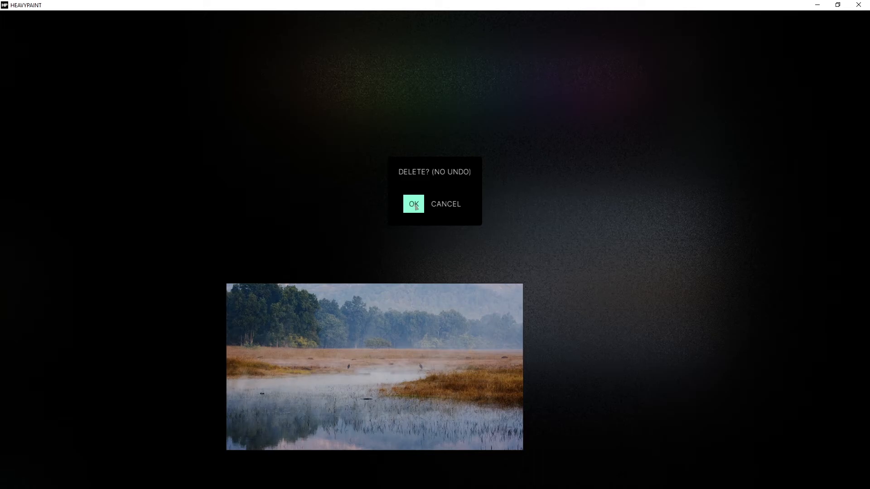
{"action": "left_click", "coordinate": [414, 205]}
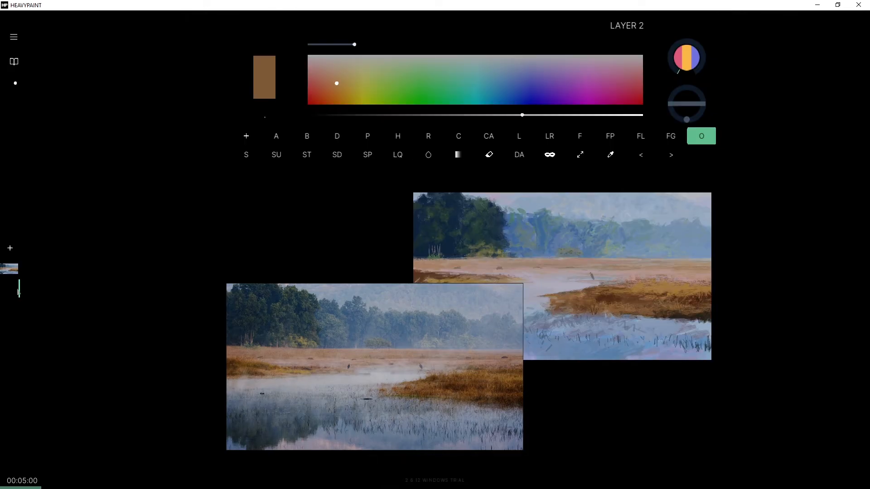
{"action": "mouse_move", "coordinate": [17, 293]}
{"action": "left_click", "coordinate": [109, 337]}
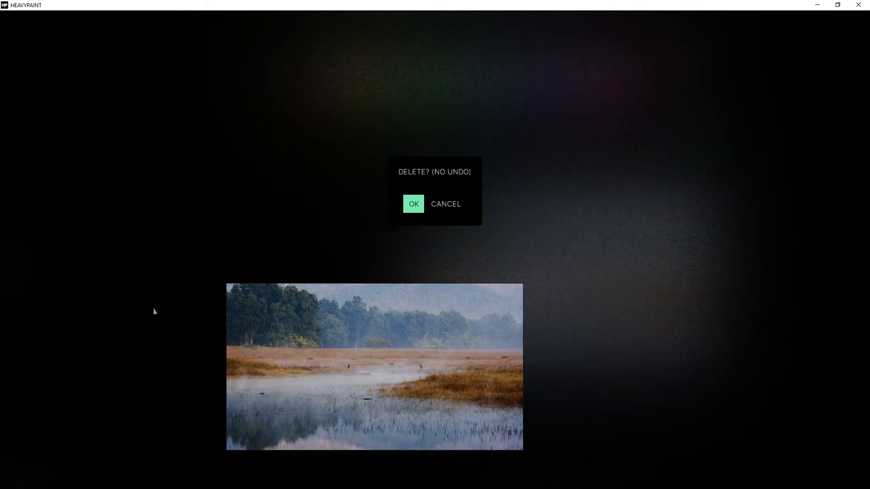
{"action": "left_click", "coordinate": [418, 209]}
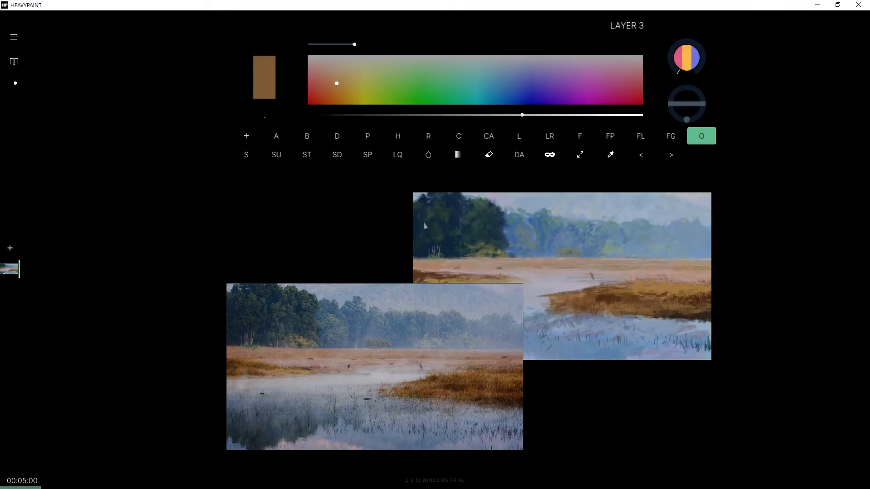
{"action": "left_click_drag", "start_coordinate": [376, 352], "coordinate": [213, 252]}
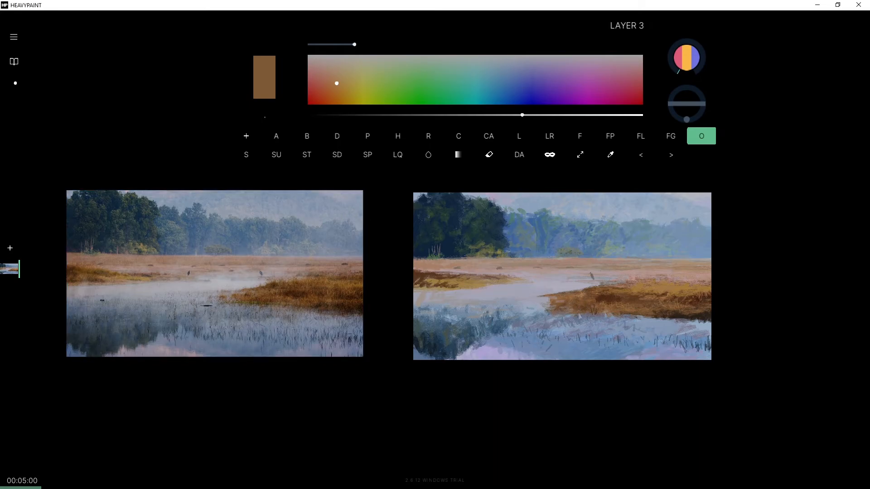
Sample brown from the grass bank and blue-greys from the misty treeline and water for small touch-ups with the oil brush.
{"action": "left_click", "coordinate": [580, 311], "text": "alt"}
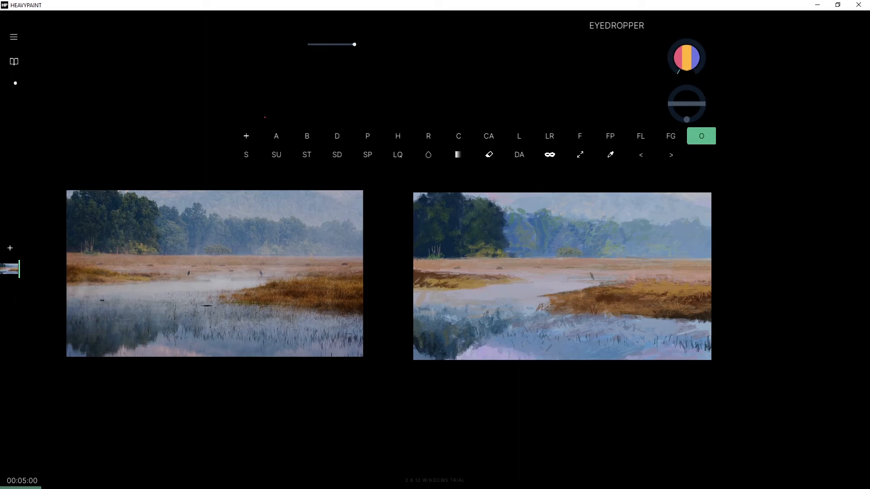
{"action": "key", "text": "ctrl+z"}
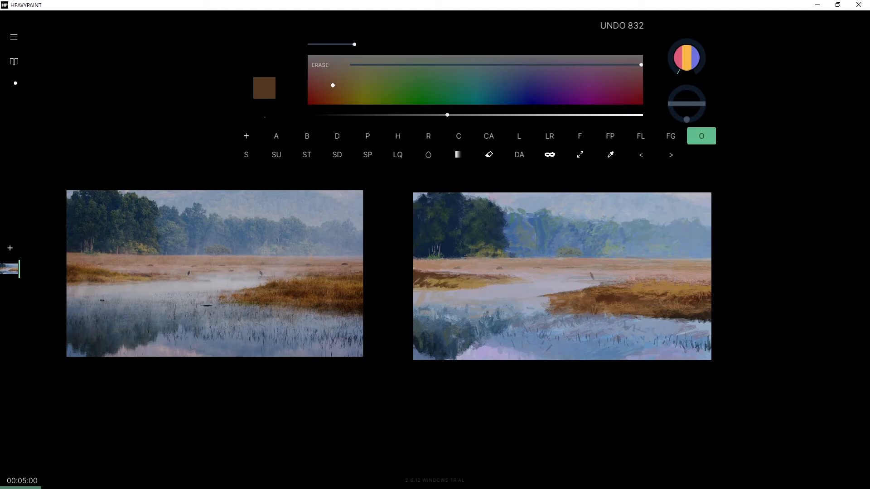
{"action": "left_click", "coordinate": [584, 250], "text": "alt"}
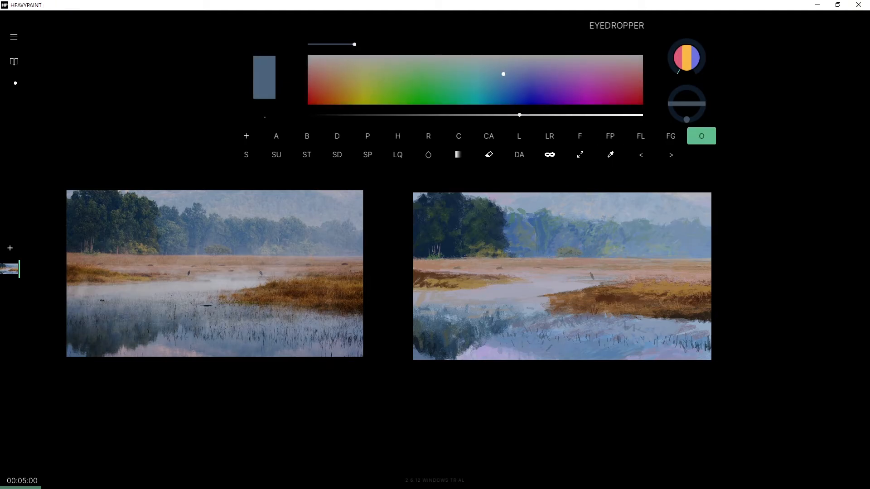
{"action": "left_click", "coordinate": [675, 361], "text": "alt"}
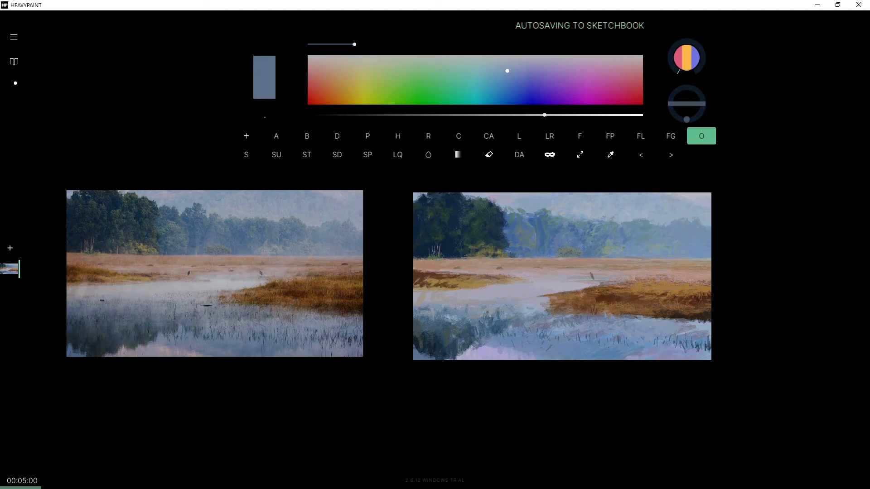
Sample dark slate blue from the reference photo's water and undo the last two strokes.
{"action": "left_click", "coordinate": [333, 339], "text": "alt"}
{"action": "left_click", "coordinate": [333, 339], "text": "alt"}
{"action": "left_click", "coordinate": [333, 339], "text": "alt"}
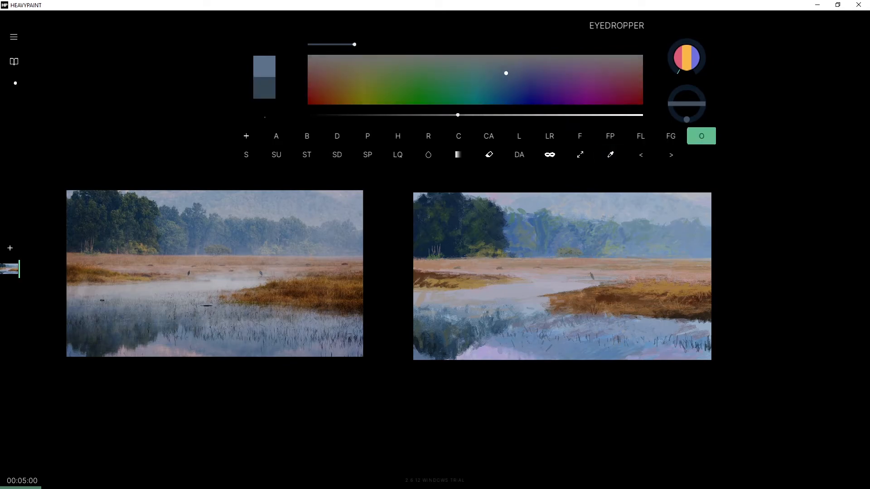
{"action": "key", "text": "ctrl+z"}
{"action": "key", "text": "ctrl+z"}
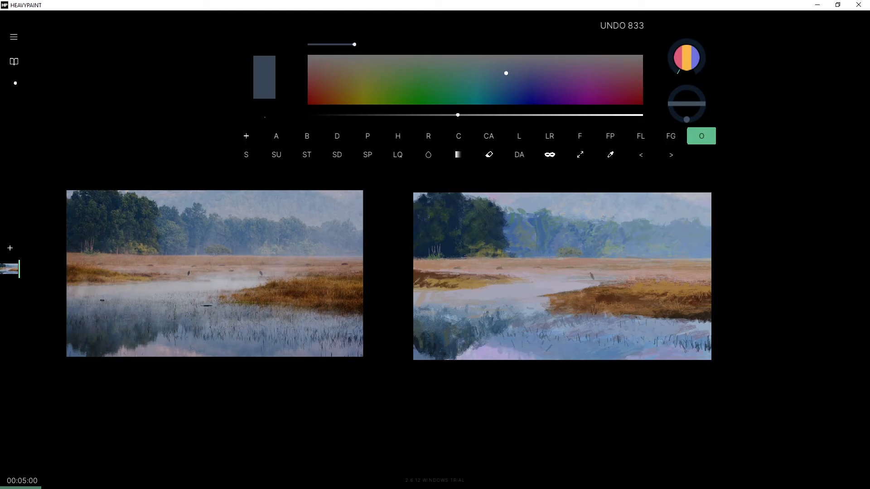
Enlarge the brush and repaint the water just below the grass bank's far end with blues sampled from the water.
{"action": "left_click", "coordinate": [680, 335], "text": "alt"}
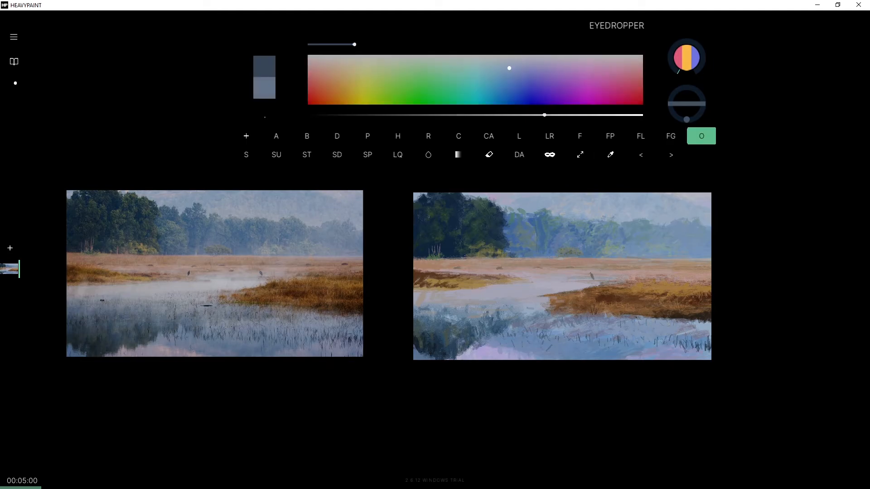
{"action": "left_click_drag", "start_coordinate": [358, 46], "coordinate": [401, 47]}
{"action": "left_click_drag", "start_coordinate": [715, 327], "coordinate": [681, 321]}
{"action": "left_click", "coordinate": [715, 329], "text": "alt"}
{"action": "key", "text": "ctrl+z"}
{"action": "left_click", "coordinate": [707, 327], "text": "alt"}
{"action": "left_click", "coordinate": [705, 328], "text": "alt"}
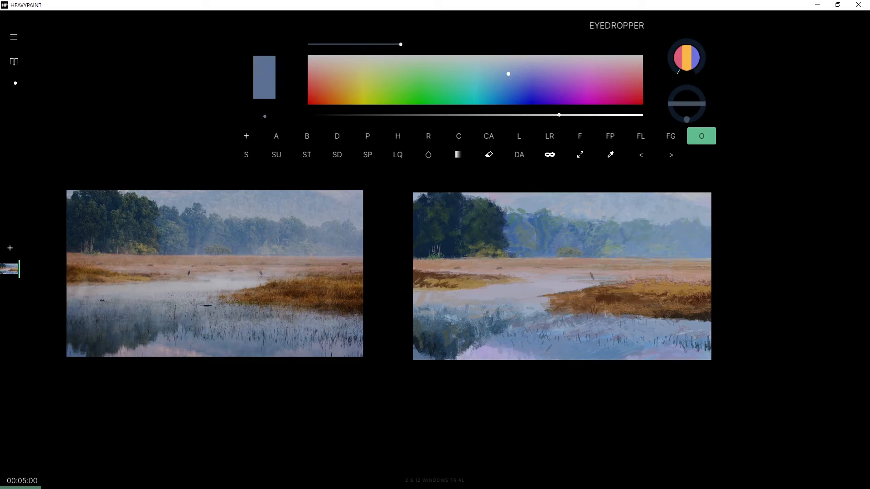
{"action": "left_click", "coordinate": [716, 333], "text": "alt"}
Sample dark browns from the grass bank and paint its shadowed lower edge along the waterline.
{"action": "left_click", "coordinate": [633, 312], "text": "alt"}
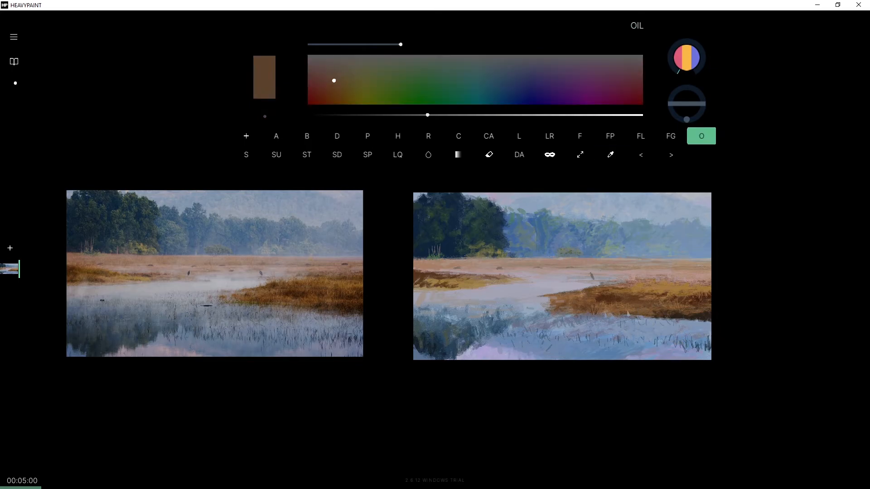
{"action": "left_click", "coordinate": [656, 314], "text": "alt"}
{"action": "left_click_drag", "start_coordinate": [686, 323], "coordinate": [704, 325]}
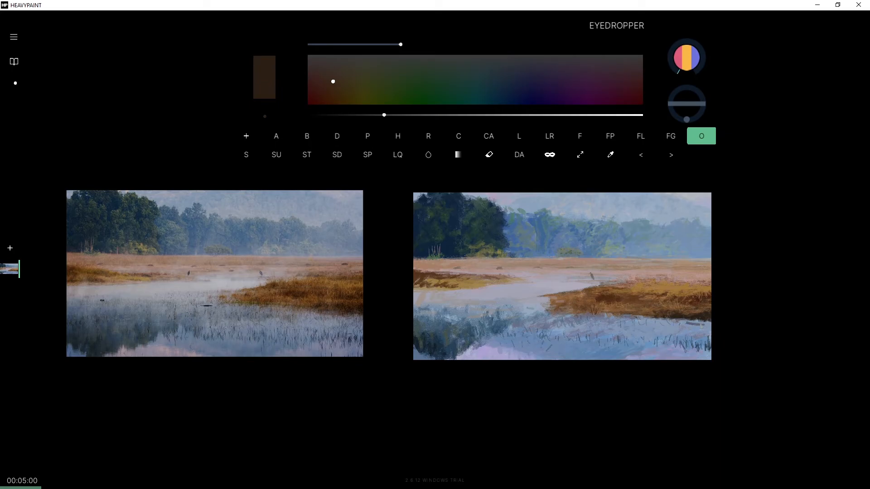
{"action": "key", "text": "ctrl+z"}
{"action": "key", "text": "ctrl+z"}
{"action": "left_click_drag", "start_coordinate": [661, 319], "coordinate": [711, 325]}
Sample blue-grey from the water and retouch the waterline beneath the grass bank's far end.
{"action": "left_click", "coordinate": [700, 325], "text": "alt"}
{"action": "key", "text": "ctrl+z"}
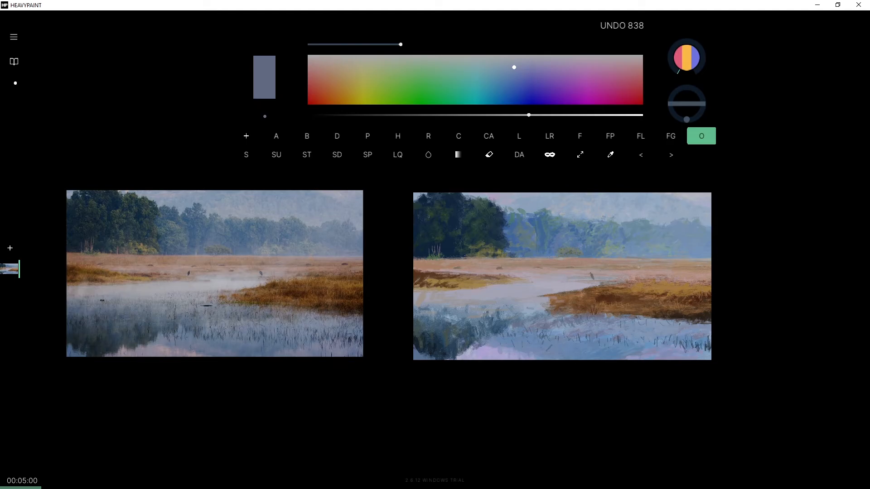
{"action": "left_click", "coordinate": [703, 330], "text": "alt"}
{"action": "left_click_drag", "start_coordinate": [702, 329], "coordinate": [697, 331]}
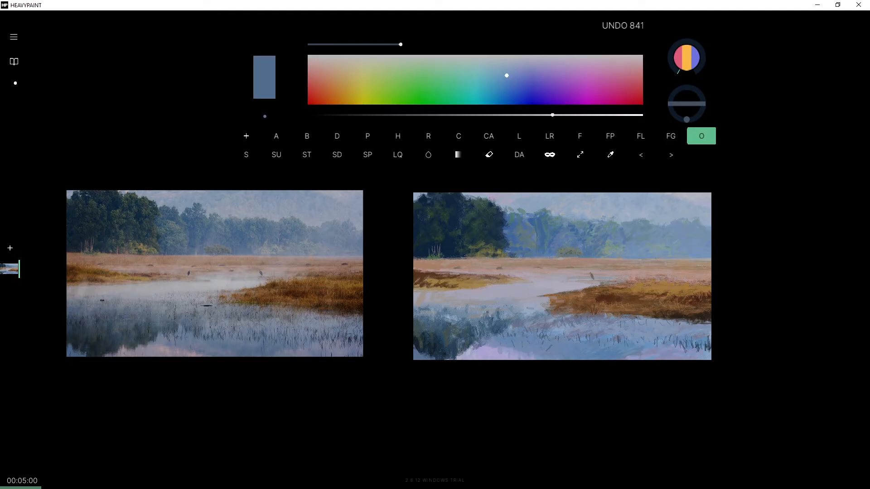
Touch up the misty distant treeline and sample blue-greys for it from the painting and the reference photo's trees.
{"action": "left_click", "coordinate": [661, 252], "text": "alt"}
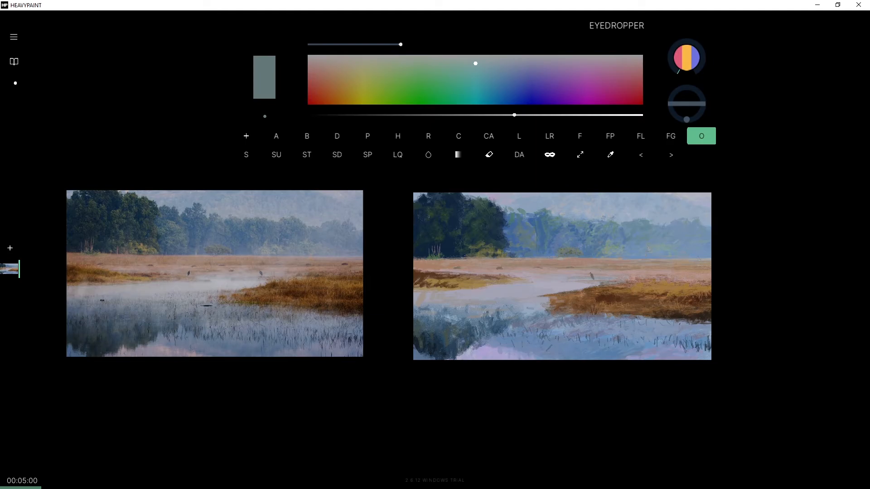
{"action": "left_click_drag", "start_coordinate": [647, 242], "coordinate": [641, 247]}
{"action": "left_click", "coordinate": [649, 245], "text": "alt"}
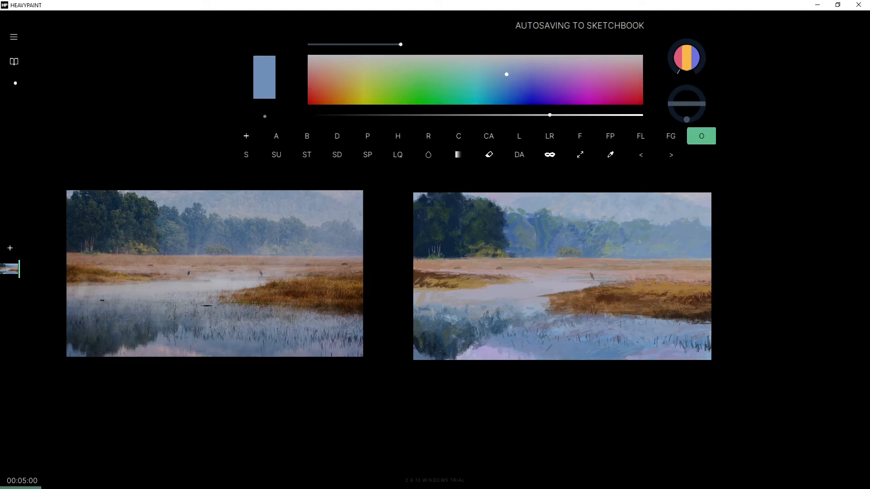
{"action": "left_click", "coordinate": [293, 230], "text": "alt"}
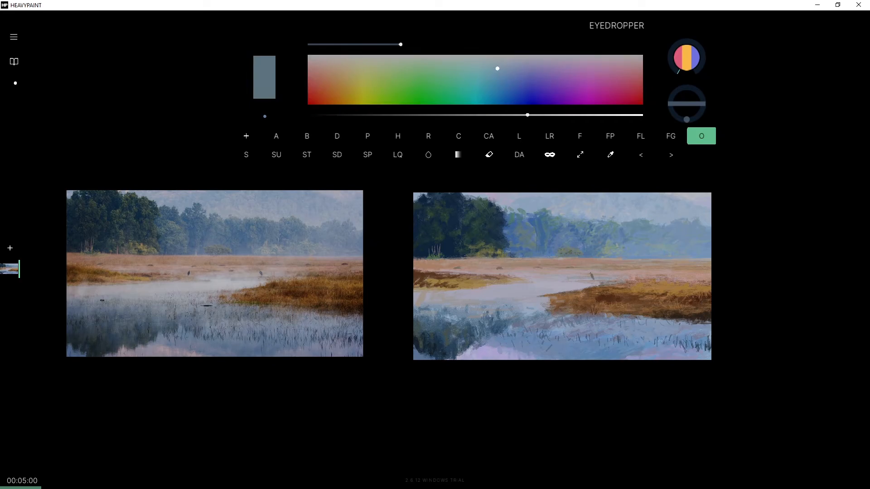
{"action": "left_click", "coordinate": [290, 233], "text": "alt"}
{"action": "left_click", "coordinate": [282, 235], "text": "alt"}
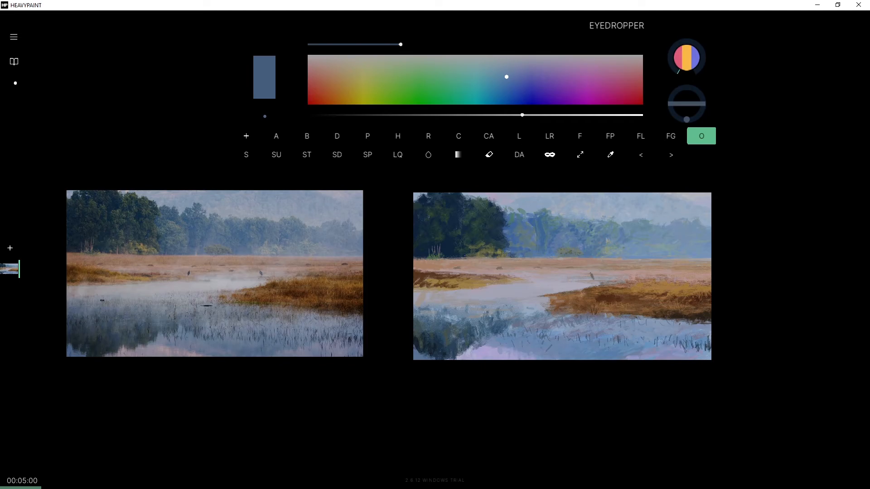
Mix a muted grey-blue, reduce the brush size and try fine vertical strokes over the distant trees and hillside.
{"action": "left_click_drag", "start_coordinate": [504, 74], "coordinate": [498, 64]}
{"action": "left_click", "coordinate": [526, 116]}
{"action": "left_click_drag", "start_coordinate": [392, 47], "coordinate": [371, 50]}
{"action": "mouse_move", "coordinate": [627, 233]}
{"action": "left_mouse_down"}
{"action": "mouse_move", "coordinate": [648, 237]}
{"action": "mouse_move", "coordinate": [626, 244]}
{"action": "left_mouse_up"}
{"action": "key", "text": "ctrl+z"}
{"action": "key", "text": "ctrl+z"}
{"action": "key", "text": "ctrl+z"}
{"action": "left_click_drag", "start_coordinate": [632, 200], "coordinate": [633, 203]}
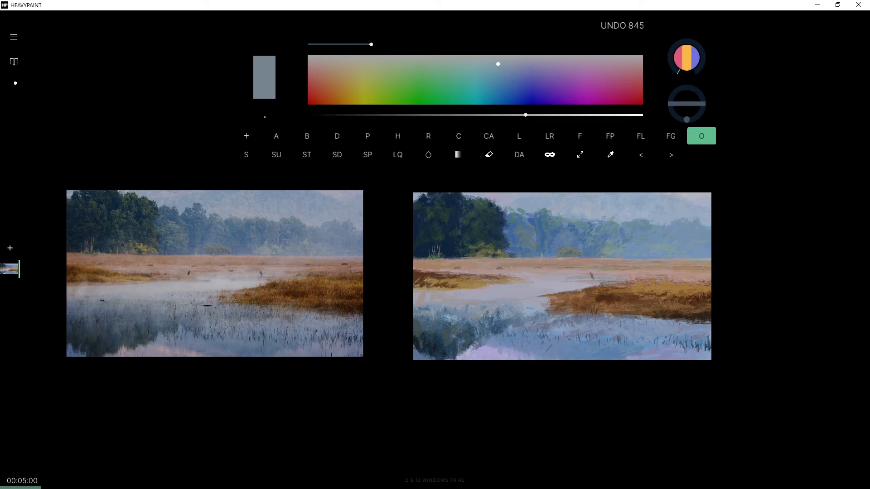
Mix a muted reddish-brown brush colour of medium-dark brightness.
{"action": "left_click_drag", "start_coordinate": [360, 72], "coordinate": [309, 71]}
{"action": "left_click_drag", "start_coordinate": [526, 116], "coordinate": [442, 118]}
{"action": "left_click", "coordinate": [314, 65]}
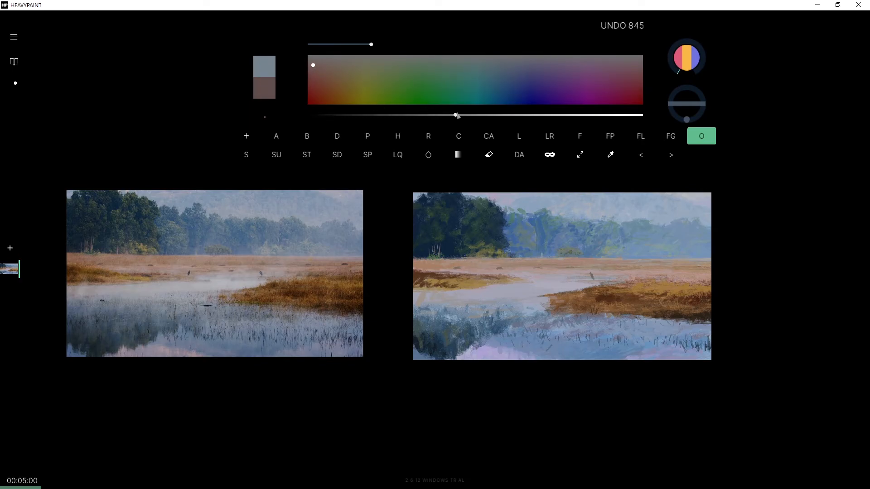
{"action": "left_click_drag", "start_coordinate": [449, 116], "coordinate": [480, 117]}
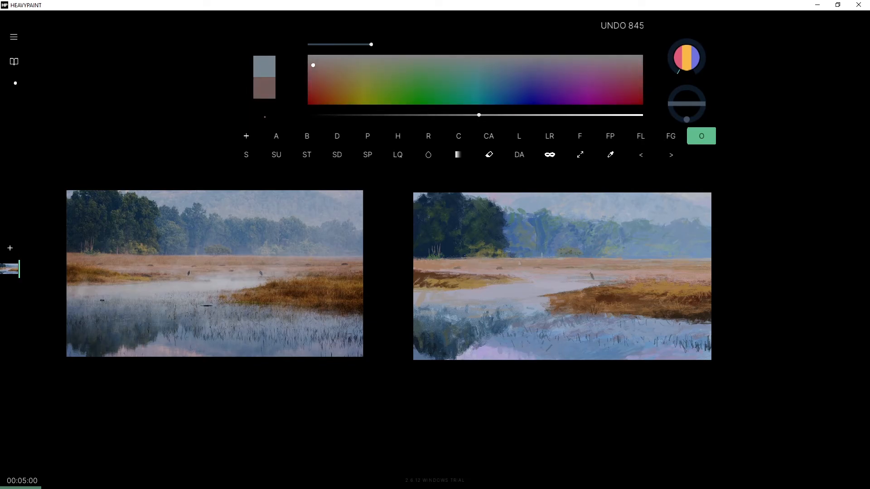
Dab muted reddish-brown touches over the misty trees and along their base, varying the colour's brightness and saturation slightly.
{"action": "left_click", "coordinate": [534, 239]}
{"action": "left_click_drag", "start_coordinate": [479, 116], "coordinate": [471, 116]}
{"action": "left_click_drag", "start_coordinate": [314, 62], "coordinate": [312, 63]}
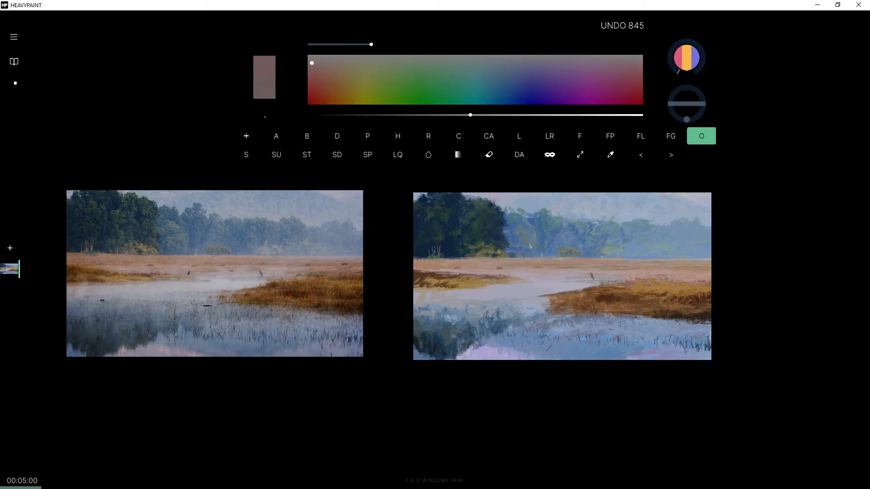
{"action": "left_click", "coordinate": [541, 255]}
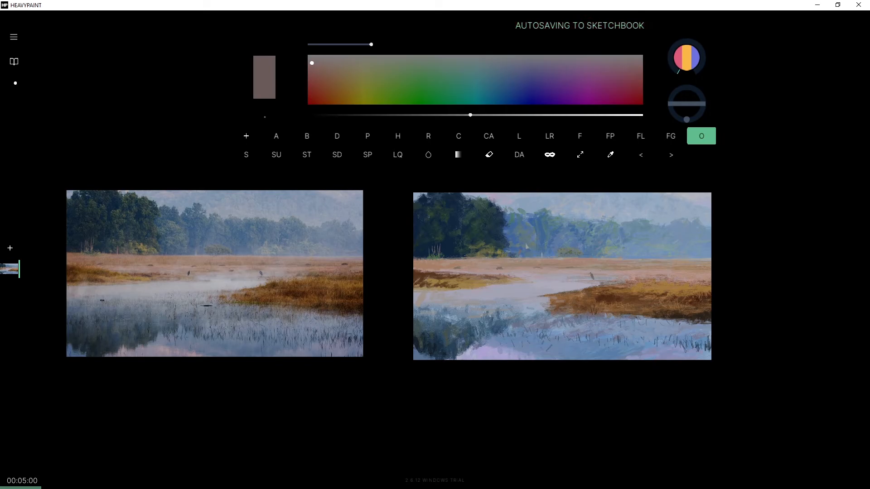
{"action": "left_click_drag", "start_coordinate": [470, 115], "coordinate": [487, 115]}
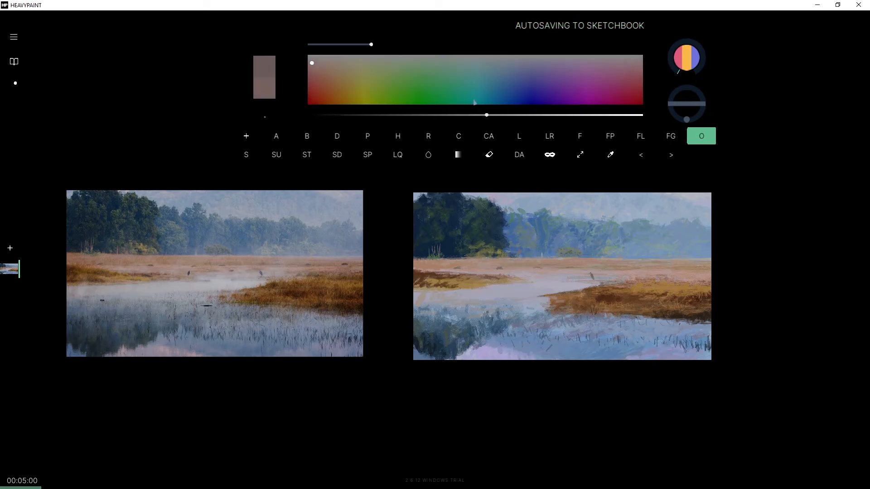
{"action": "left_click", "coordinate": [315, 64]}
{"action": "left_click", "coordinate": [520, 257]}
{"action": "left_click_drag", "start_coordinate": [531, 241], "coordinate": [536, 229]}
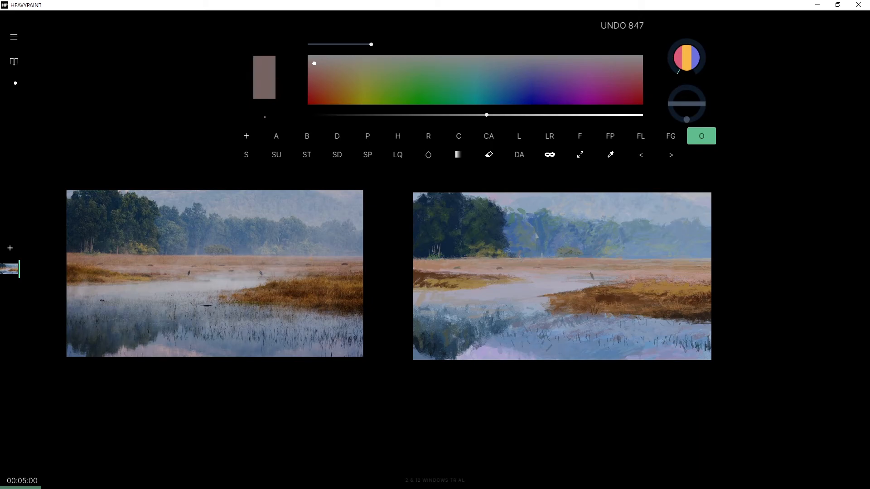
Darken the reddish-brown brush colour and add thin vertical trunk strokes among the misty trees beside the dark grove.
{"action": "left_click_drag", "start_coordinate": [485, 116], "coordinate": [451, 117]}
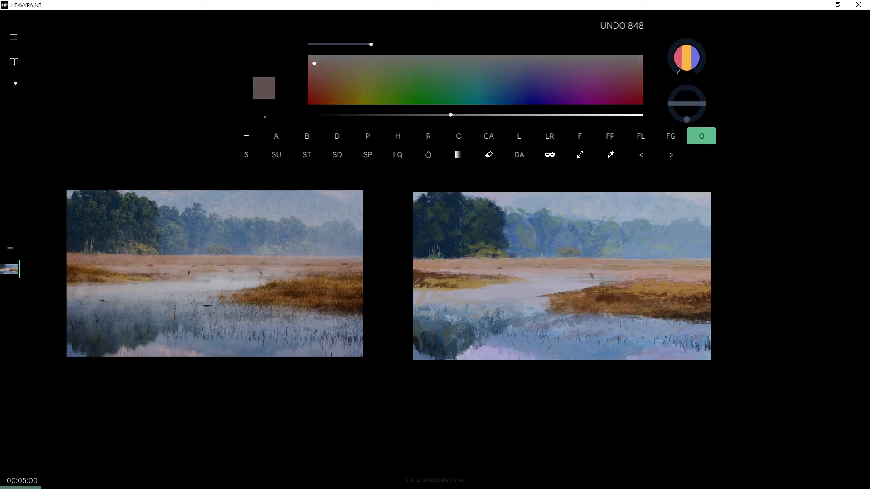
{"action": "left_click_drag", "start_coordinate": [549, 229], "coordinate": [544, 244]}
{"action": "left_click_drag", "start_coordinate": [451, 115], "coordinate": [464, 115]}
{"action": "left_click_drag", "start_coordinate": [533, 231], "coordinate": [529, 249]}
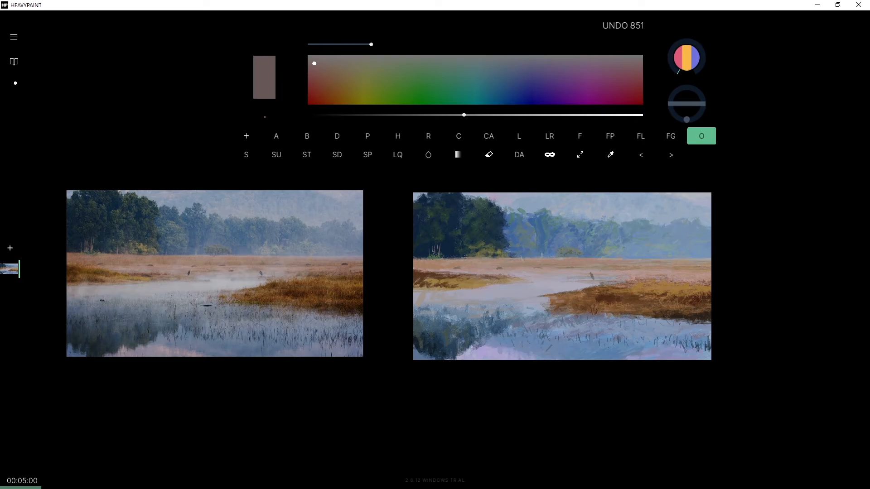
Sample blue from the treeline's foot, darken it, enlarge the brush and retouch the edge where the trees meet the field.
{"action": "left_click", "coordinate": [523, 252], "text": "alt"}
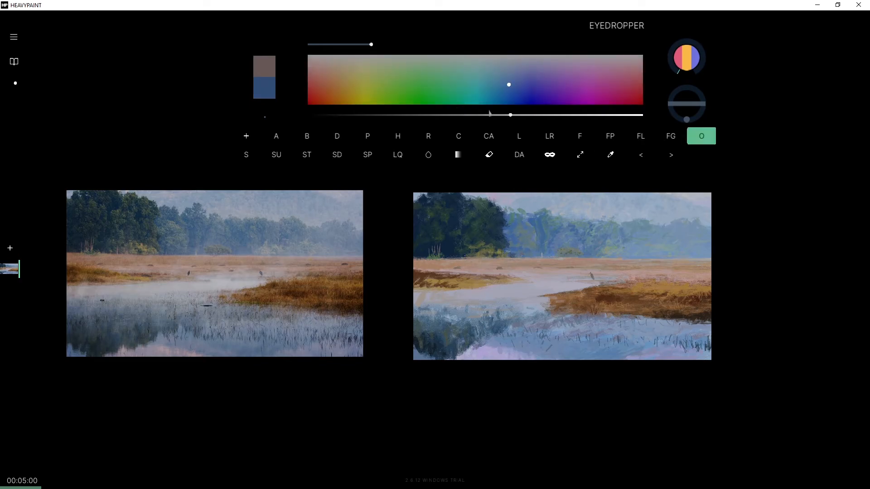
{"action": "left_click_drag", "start_coordinate": [486, 113], "coordinate": [452, 116]}
{"action": "left_click_drag", "start_coordinate": [521, 249], "coordinate": [520, 254]}
{"action": "left_click_drag", "start_coordinate": [457, 121], "coordinate": [457, 109]}
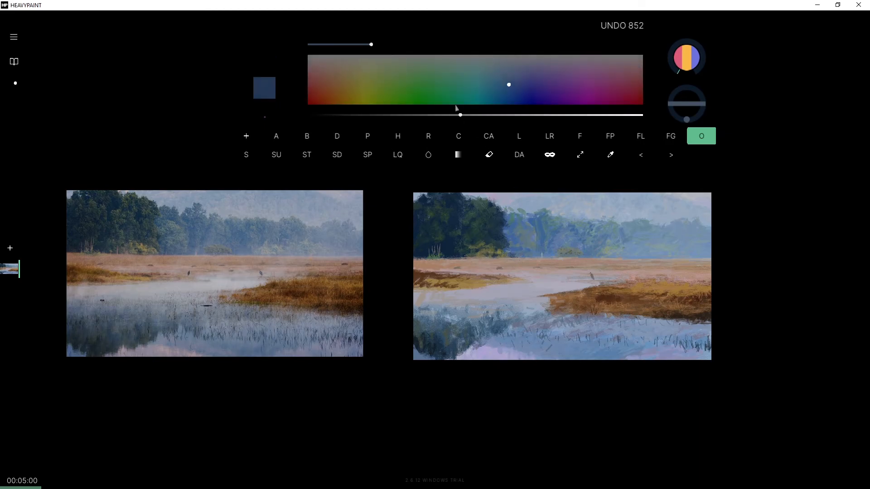
{"action": "left_click_drag", "start_coordinate": [372, 44], "coordinate": [404, 44]}
{"action": "left_click_drag", "start_coordinate": [520, 252], "coordinate": [520, 257]}
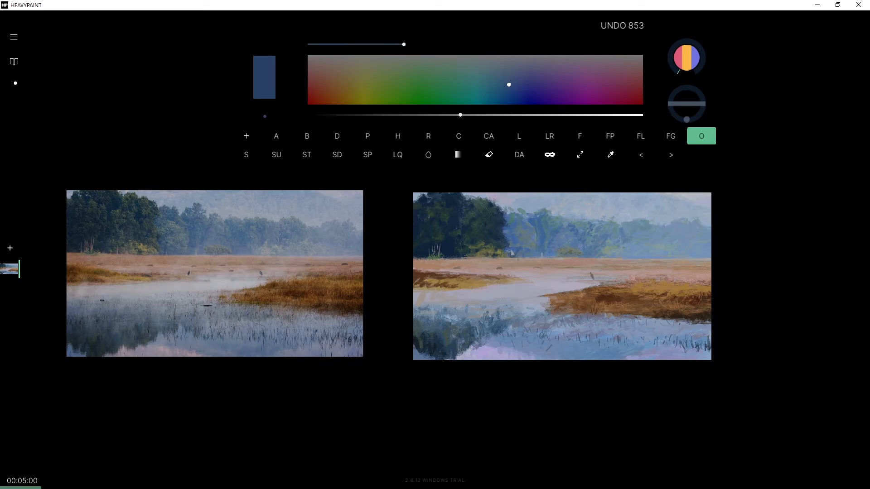
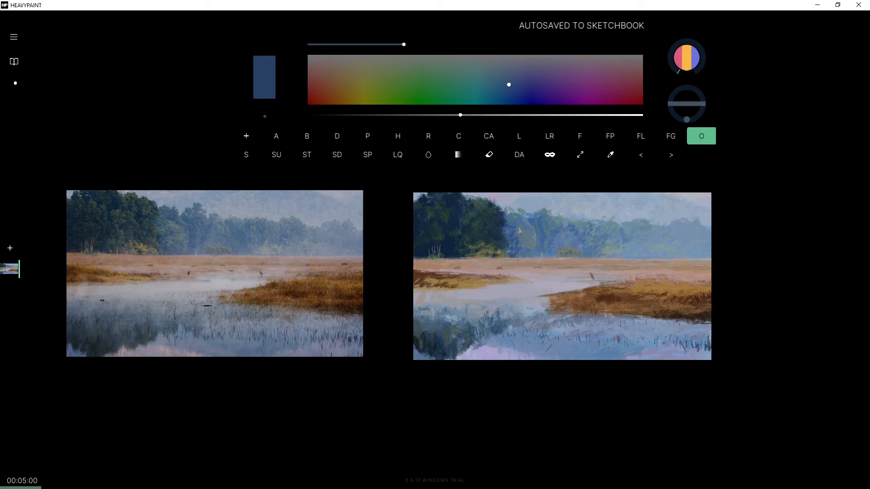
Sample blues, grey-teal and grass tan around the dark grove's edge for touch-ups, undoing the unwanted strokes.
{"action": "left_click", "coordinate": [509, 238], "text": "alt"}
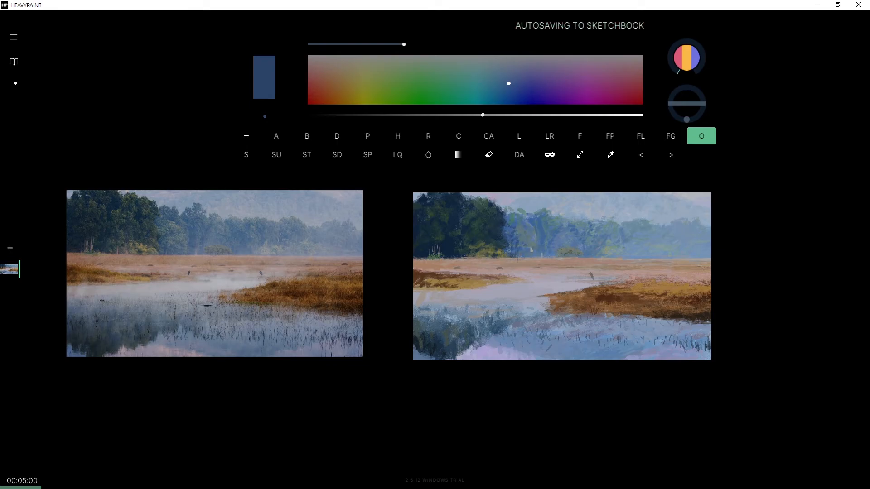
{"action": "left_click", "coordinate": [527, 245], "text": "alt"}
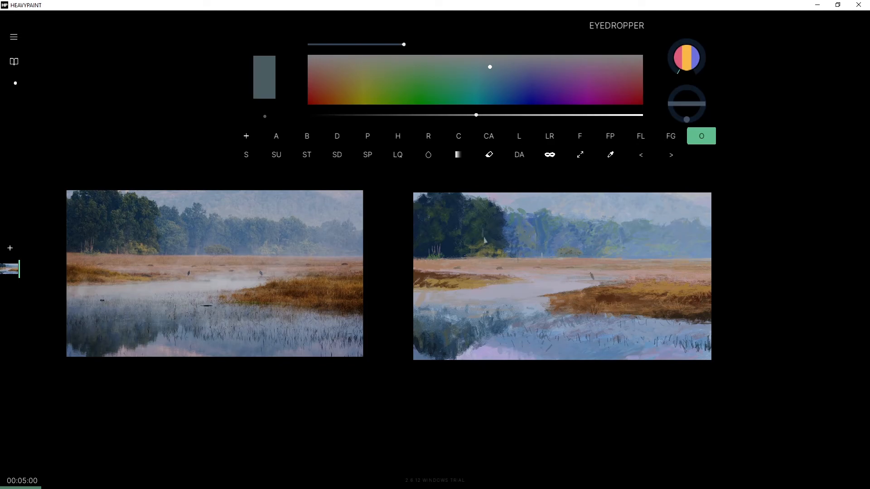
{"action": "left_click", "coordinate": [485, 189], "text": "alt"}
{"action": "key", "text": "ctrl+z"}
{"action": "left_click", "coordinate": [514, 263], "text": "alt"}
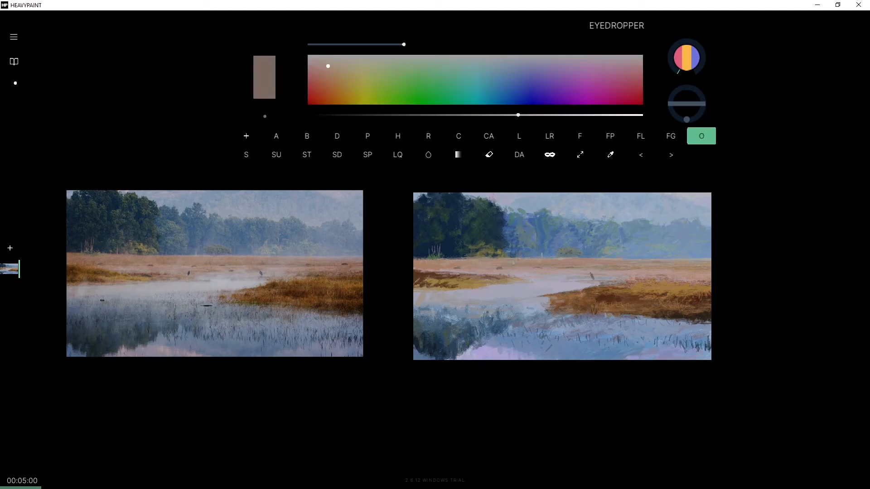
{"action": "key", "text": "ctrl+z"}
{"action": "key", "text": "ctrl+z"}
{"action": "key", "text": "ctrl+z"}
{"action": "key", "text": "ctrl+z"}
{"action": "key", "text": "alt"}
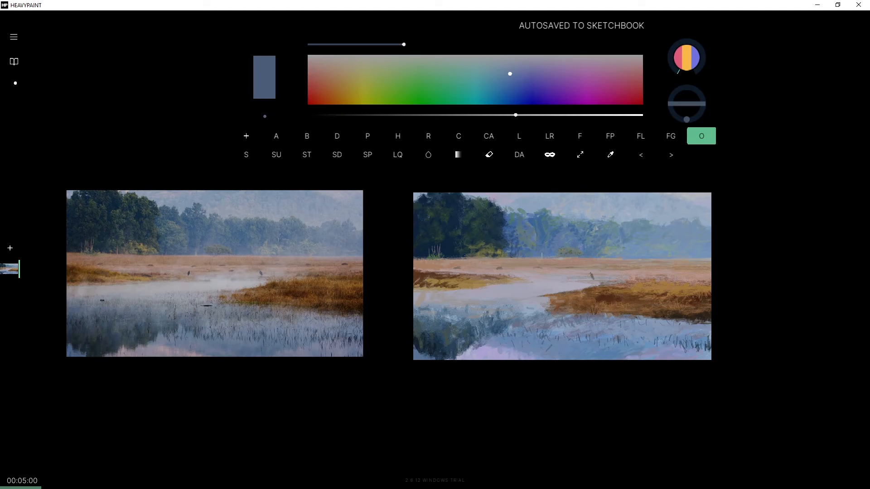
Sample blue-greys from the middle of the painted distant treeline and shift the brush colour to a pale muted teal.
{"action": "left_click", "coordinate": [592, 235], "text": "alt"}
{"action": "left_click", "coordinate": [595, 236], "text": "alt"}
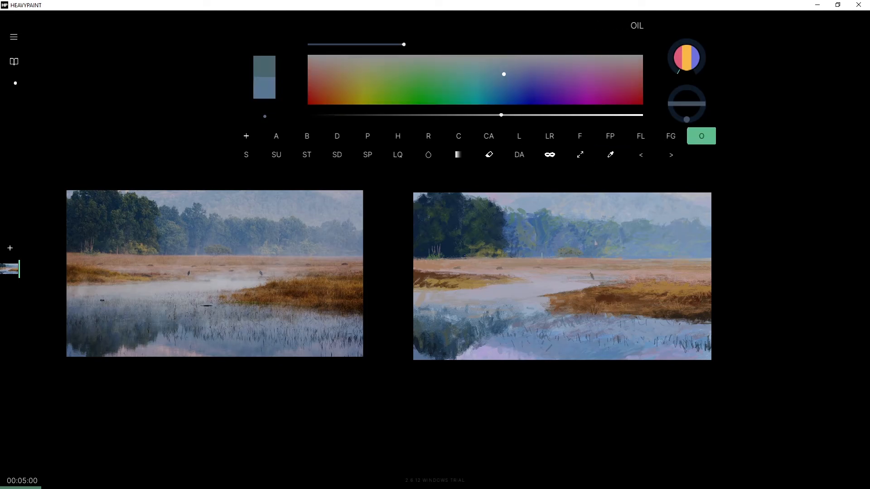
{"action": "left_click", "coordinate": [601, 237], "text": "alt"}
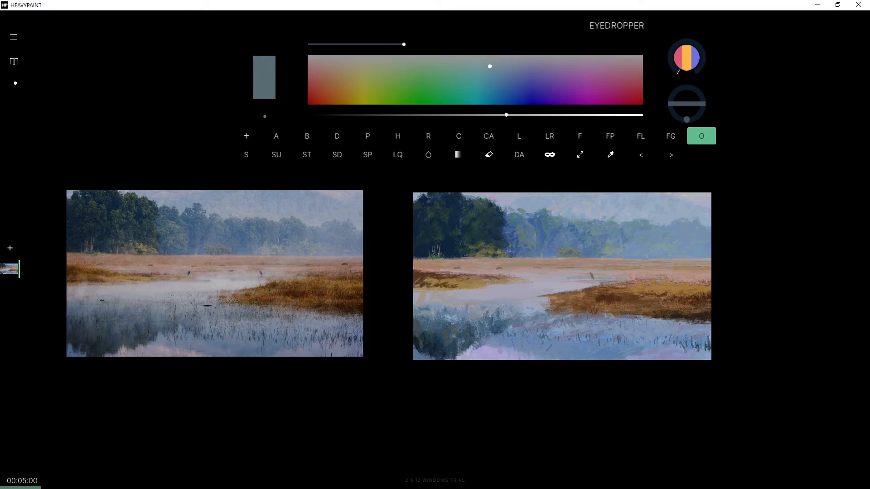
{"action": "left_click", "coordinate": [598, 237], "text": "alt"}
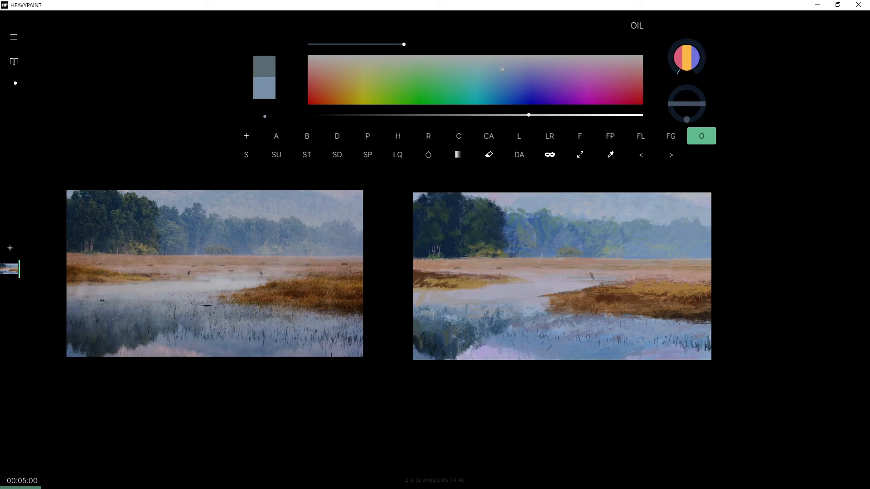
{"action": "left_click", "coordinate": [478, 65]}
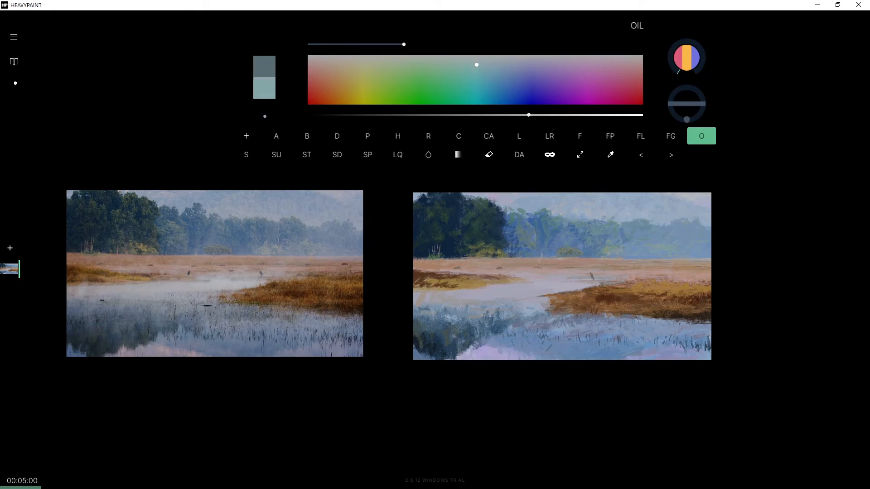
Sample olive green from the small bush in the reference photo, lighten it, and undo the unwanted strokes.
{"action": "left_click", "coordinate": [218, 250], "text": "alt"}
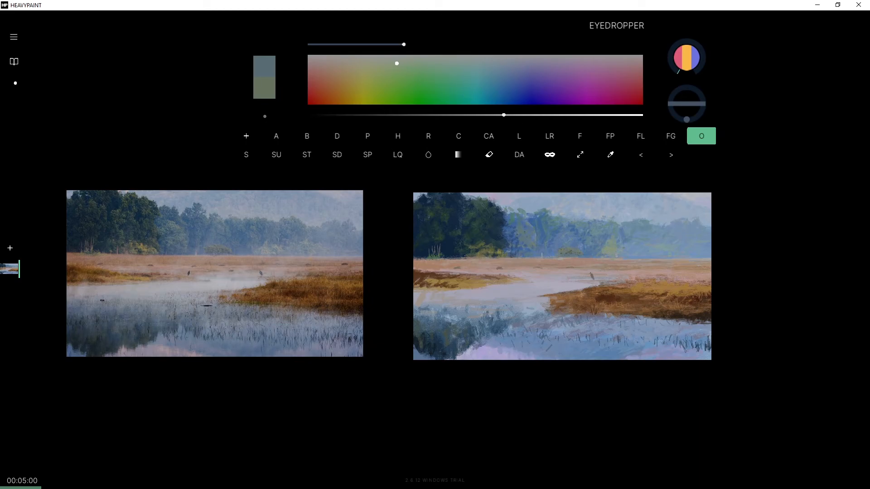
{"action": "key", "text": "ctrl+z"}
{"action": "left_click", "coordinate": [523, 115]}
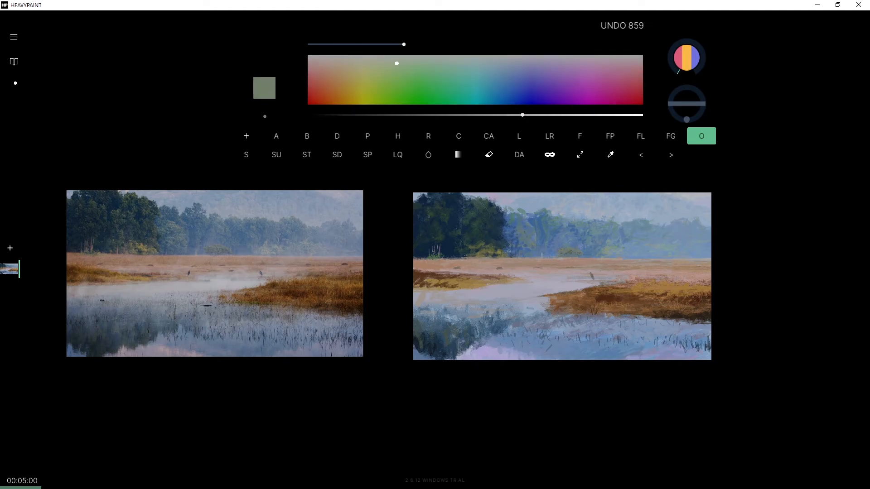
{"action": "key", "text": "ctrl+z"}
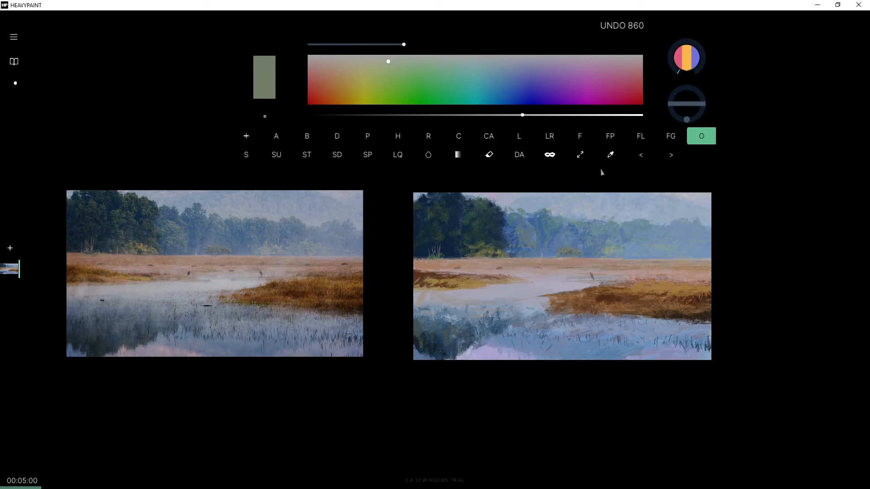
Dab small muted grey-green touches along the far edge and middle of the painting's reddish grass field.
{"action": "left_click_drag", "start_coordinate": [612, 258], "coordinate": [612, 262]}
{"action": "left_click_drag", "start_coordinate": [612, 260], "coordinate": [612, 263]}
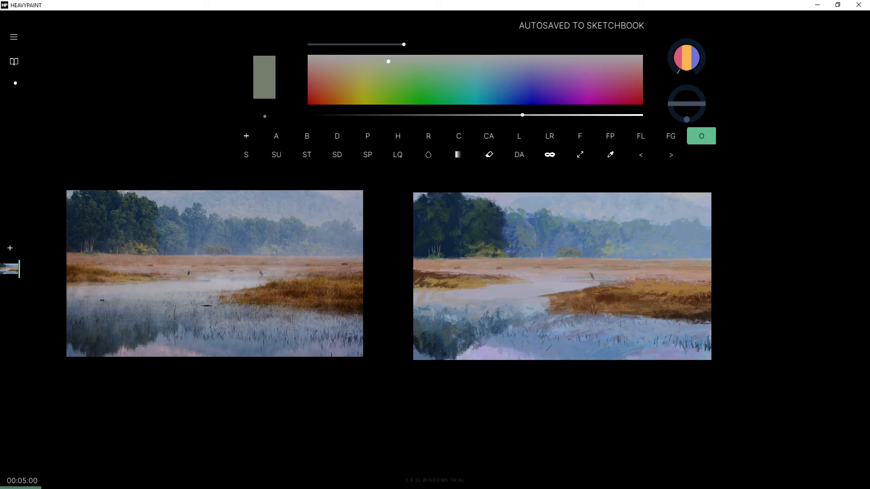
{"action": "left_click", "coordinate": [612, 261]}
{"action": "left_click", "coordinate": [612, 261]}
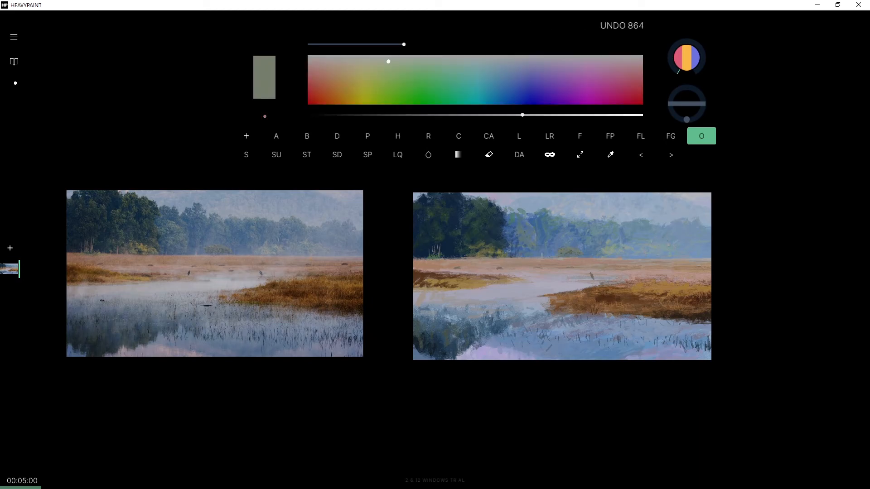
{"action": "left_click", "coordinate": [549, 268]}
{"action": "left_click", "coordinate": [551, 268]}
{"action": "left_click", "coordinate": [553, 268]}
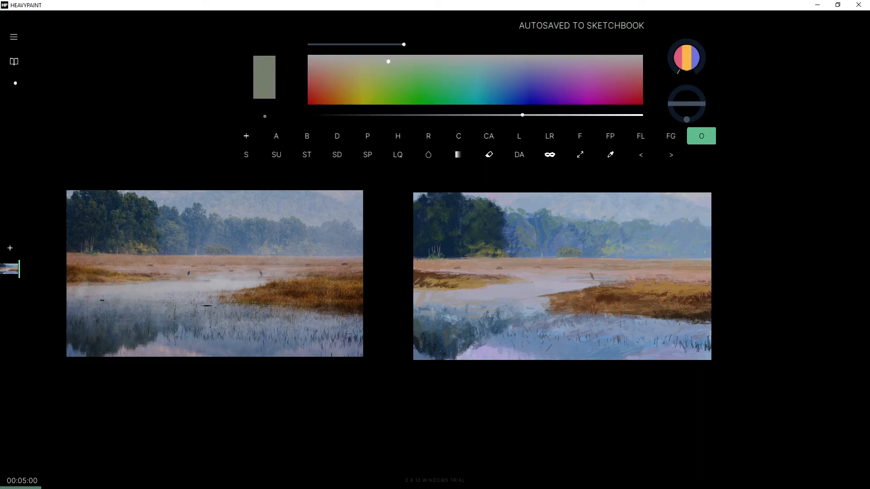
Sample misty blues from the far end of the painted treeline and shift the brush colour toward violet-blue.
{"action": "left_click", "coordinate": [706, 251], "text": "alt"}
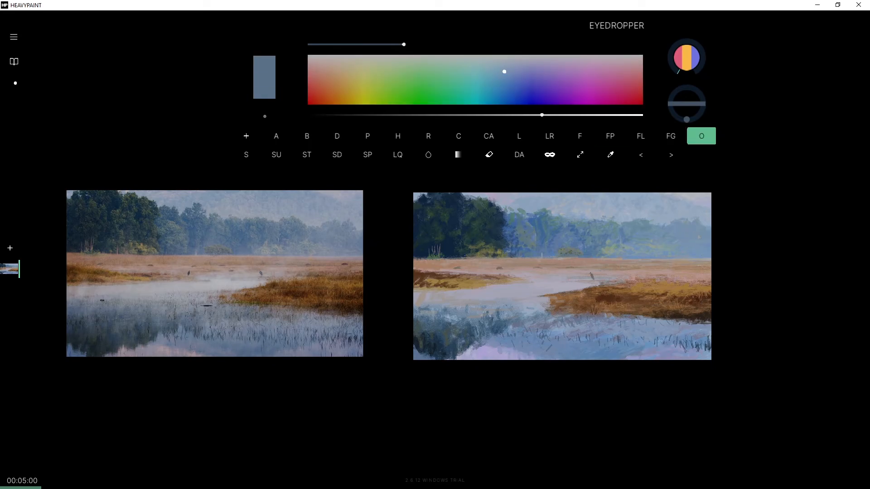
{"action": "left_click", "coordinate": [695, 240], "text": "alt"}
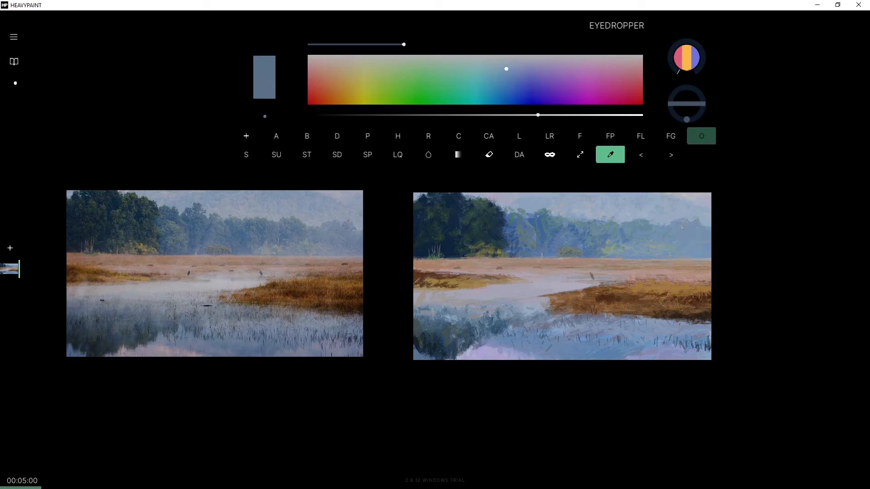
{"action": "left_click", "coordinate": [698, 247], "text": "alt"}
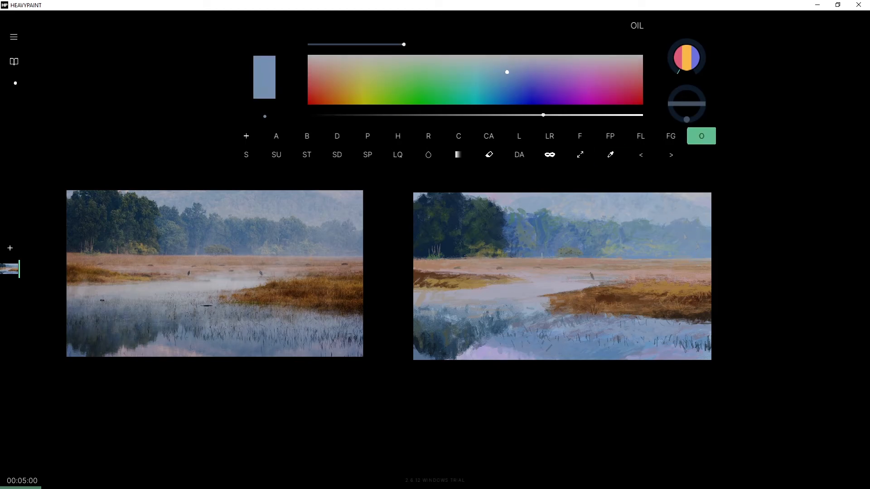
{"action": "left_click", "coordinate": [690, 234], "text": "alt"}
{"action": "left_click_drag", "start_coordinate": [515, 70], "coordinate": [521, 72]}
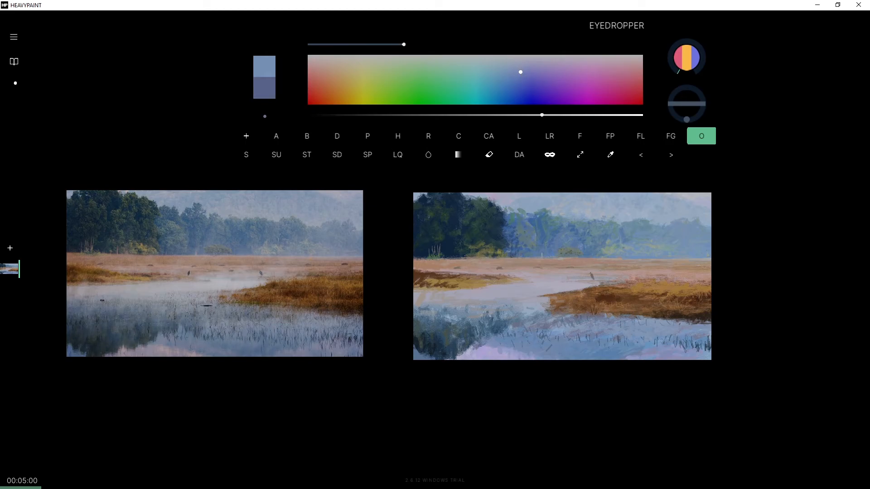
Resample the mist blue at the treeline's far end, mix a muted lavender-grey from it, and undo the last stroke.
{"action": "left_click", "coordinate": [703, 250], "text": "alt"}
{"action": "left_click", "coordinate": [702, 251], "text": "alt"}
{"action": "left_click", "coordinate": [703, 251], "text": "alt"}
{"action": "left_click_drag", "start_coordinate": [508, 70], "coordinate": [518, 68]}
{"action": "key", "text": "ctrl+z"}
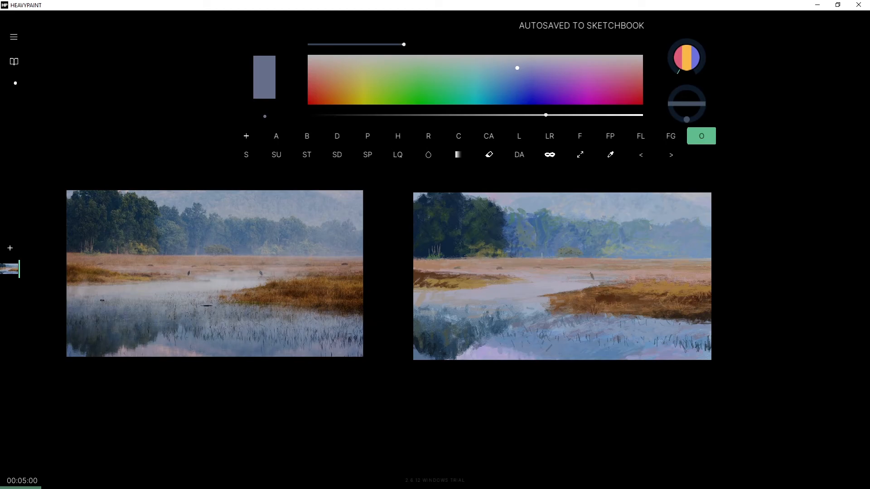
Sample teal-grey and blue-grey tones from the middle of the painted distant treeline for touch-ups.
{"action": "left_click", "coordinate": [645, 234], "text": "alt"}
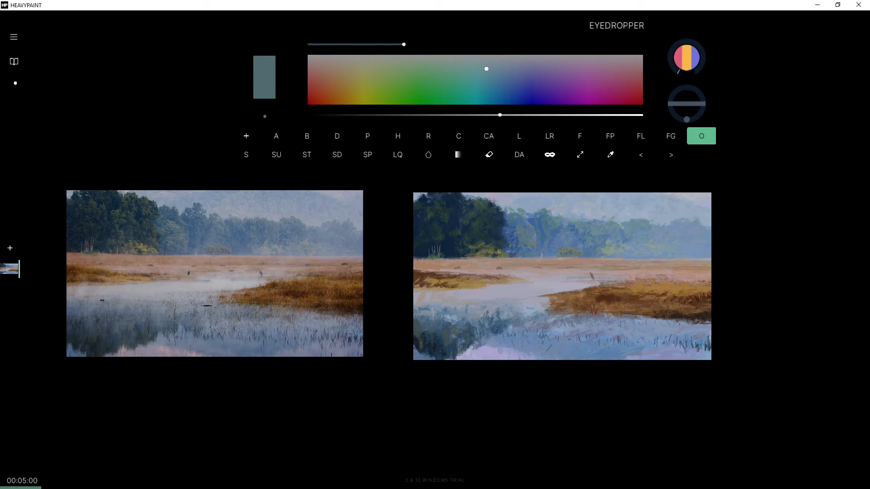
{"action": "left_click", "coordinate": [634, 237], "text": "alt"}
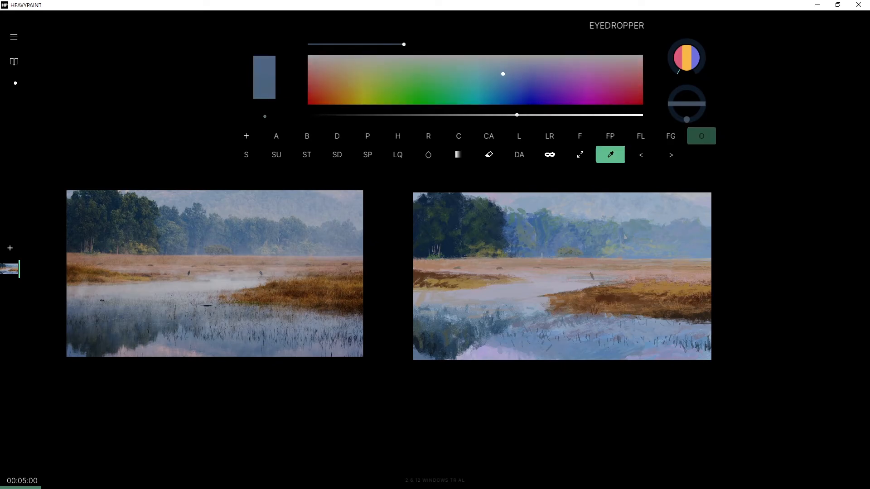
{"action": "left_click", "coordinate": [623, 235], "text": "alt"}
{"action": "left_click", "coordinate": [624, 235], "text": "alt"}
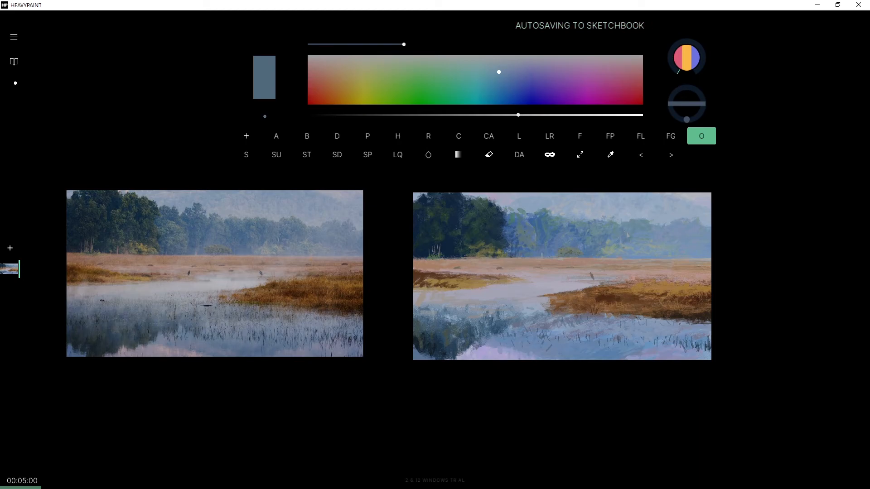
Sample pale blue-grey from the painted misty hillside, undo the last two strokes, and resample the hillside colour.
{"action": "left_click", "coordinate": [611, 208], "text": "alt"}
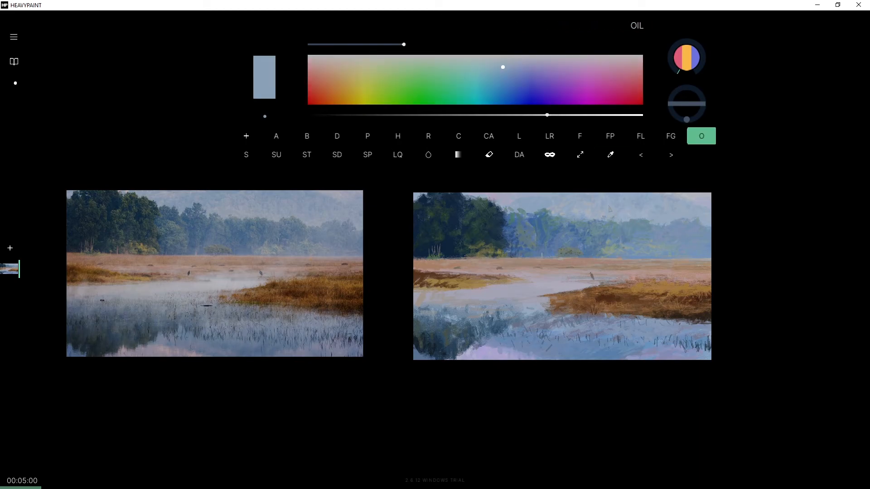
{"action": "key", "text": "ctrl+z"}
{"action": "key", "text": "ctrl+z"}
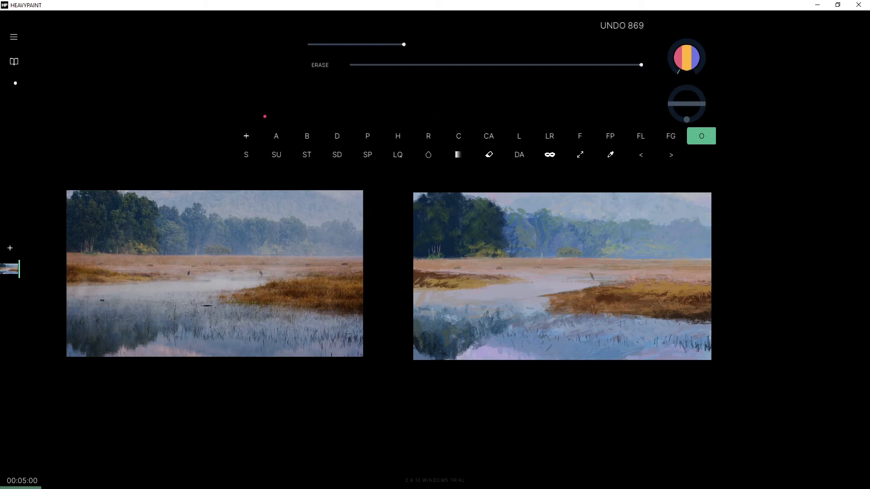
{"action": "left_click", "coordinate": [612, 209], "text": "alt"}
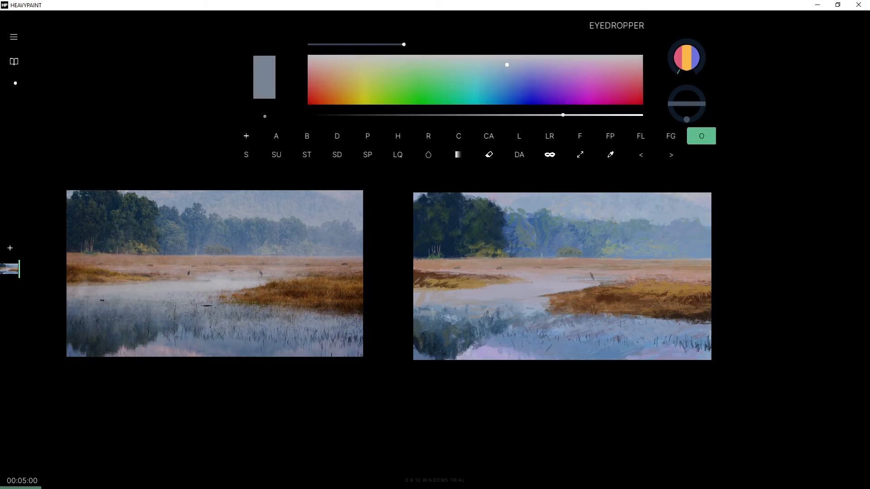
Sample blue-grey, teal-grey and deeper blue tones from the middle of the painted distant treeline for small touch-ups.
{"action": "key", "text": "alt"}
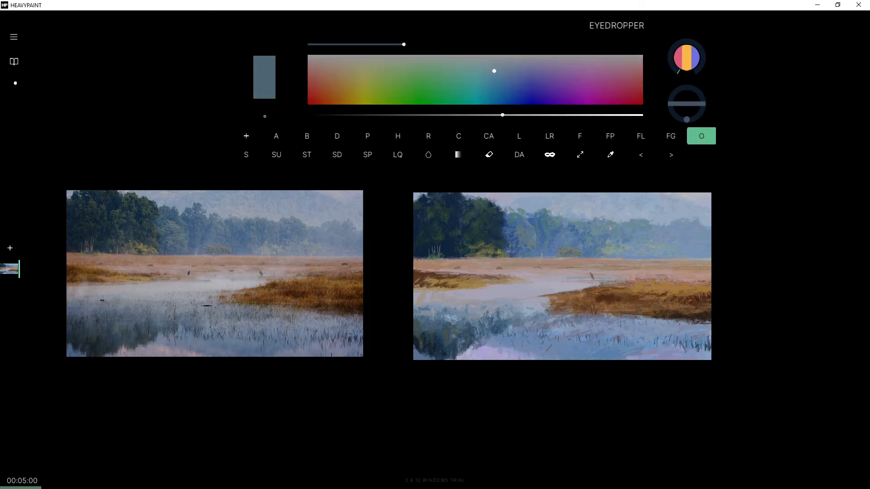
{"action": "left_click", "coordinate": [577, 228]}
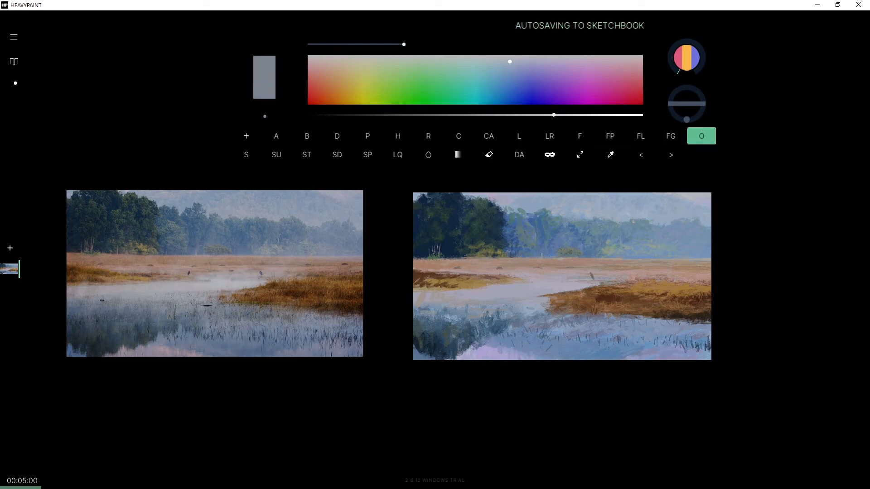
{"action": "key", "text": "alt"}
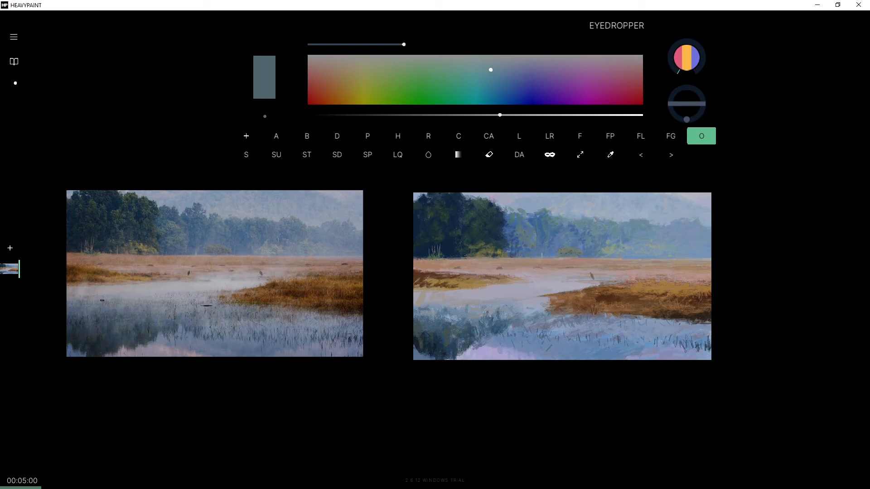
{"action": "left_click", "coordinate": [595, 218], "text": "alt"}
{"action": "left_click", "coordinate": [570, 226], "text": "alt"}
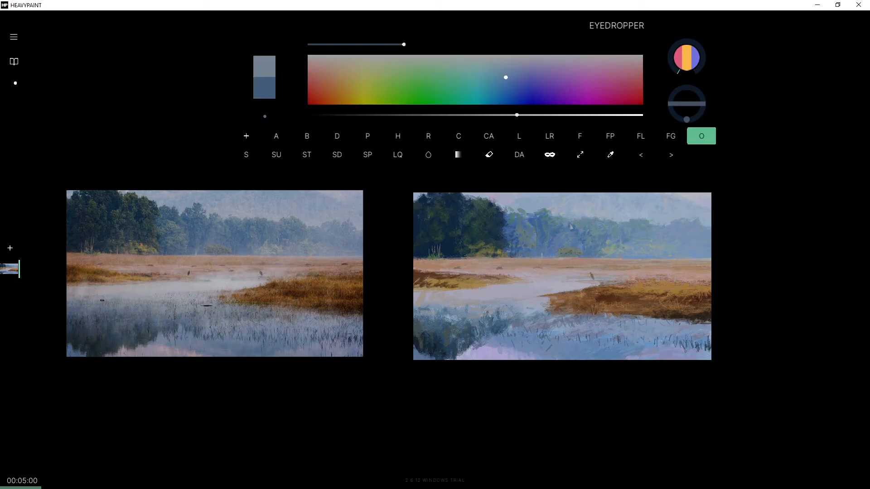
{"action": "left_click", "coordinate": [577, 228], "text": "alt"}
{"action": "left_click", "coordinate": [571, 223], "text": "alt"}
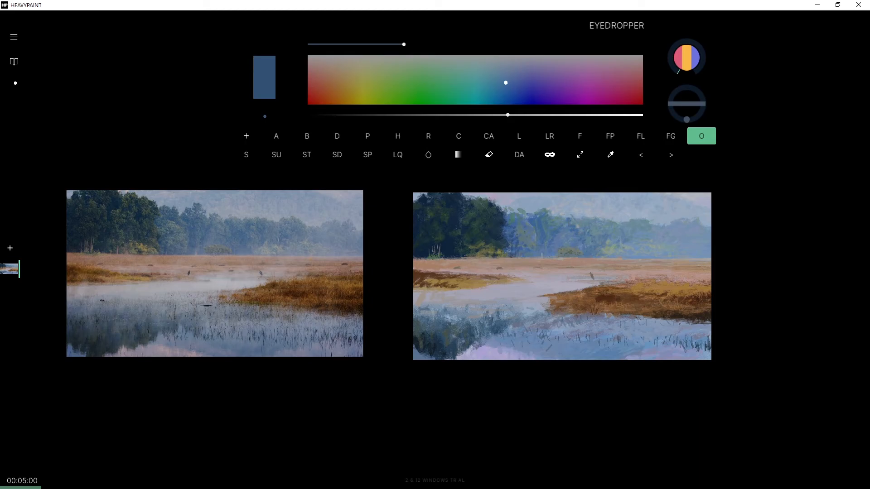
{"action": "left_click", "coordinate": [577, 228], "text": "alt"}
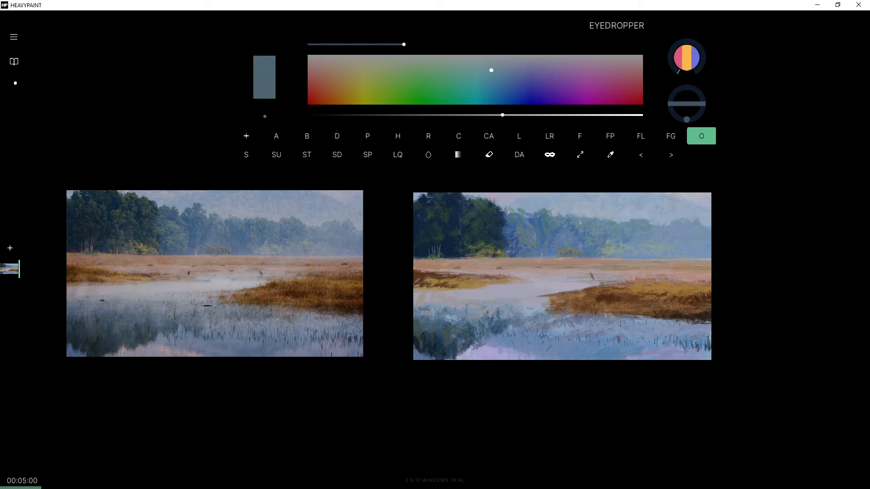
Sample a pale blue-grey, undo the last three strokes, and resample misty blue-grey tones.
{"action": "left_click", "coordinate": [181, 317], "text": "alt"}
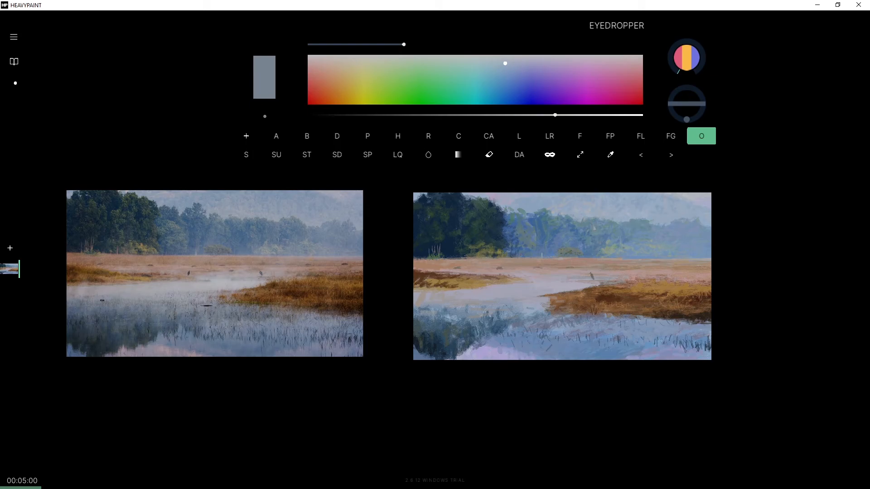
{"action": "key", "text": "ctrl+z"}
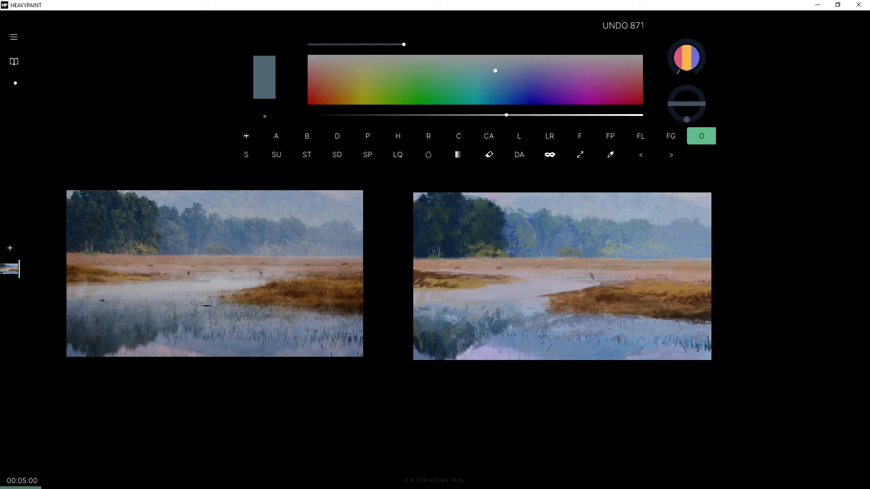
{"action": "key", "text": "ctrl+z"}
{"action": "key", "text": "ctrl+z"}
{"action": "key", "text": "alt"}
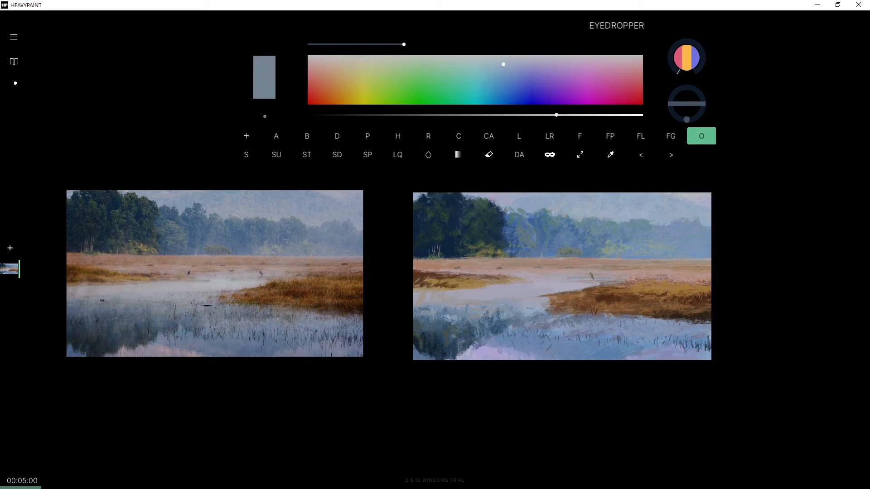
{"action": "key", "text": "alt"}
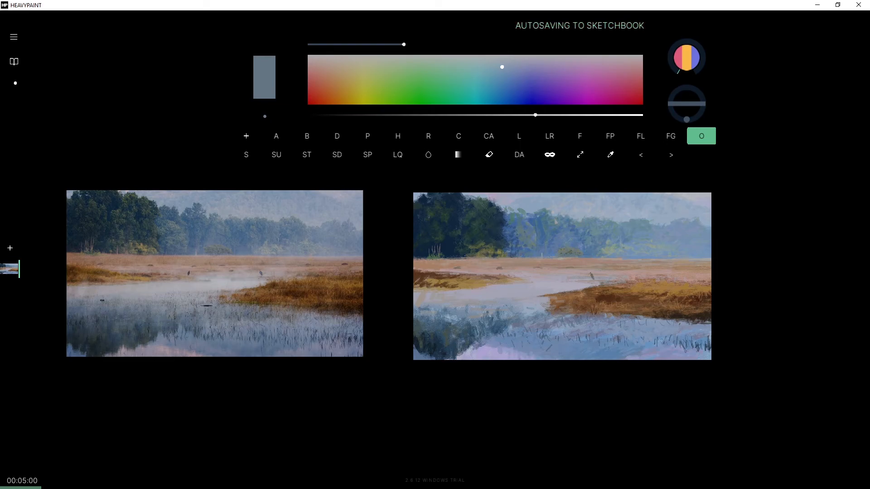
{"action": "key", "text": "alt"}
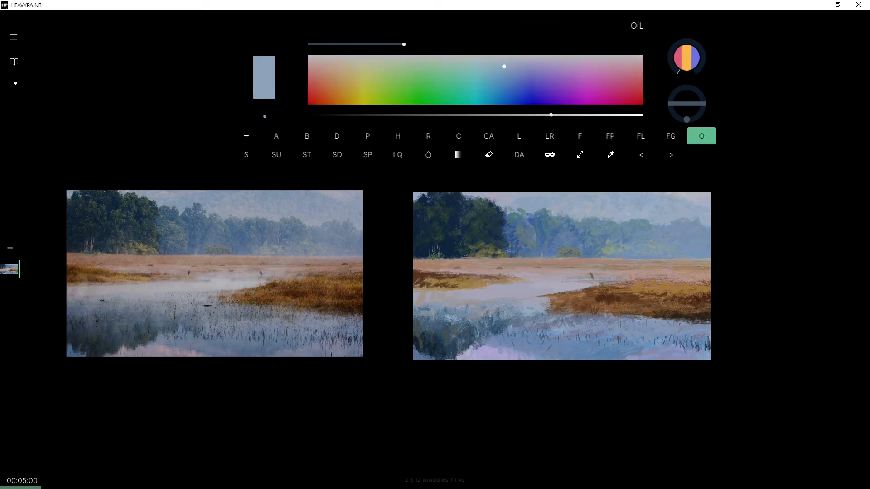
{"action": "key", "text": "alt"}
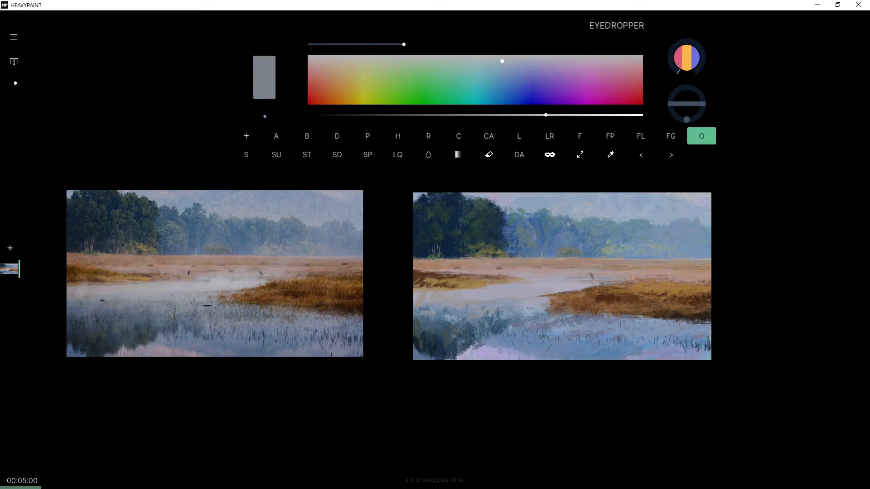
Touch up the misty treetops left of the painted treeline's centre with short strokes in sampled grey and teal-blue.
{"action": "left_click_drag", "start_coordinate": [544, 210], "coordinate": [543, 217]}
{"action": "left_click", "coordinate": [549, 222], "text": "alt"}
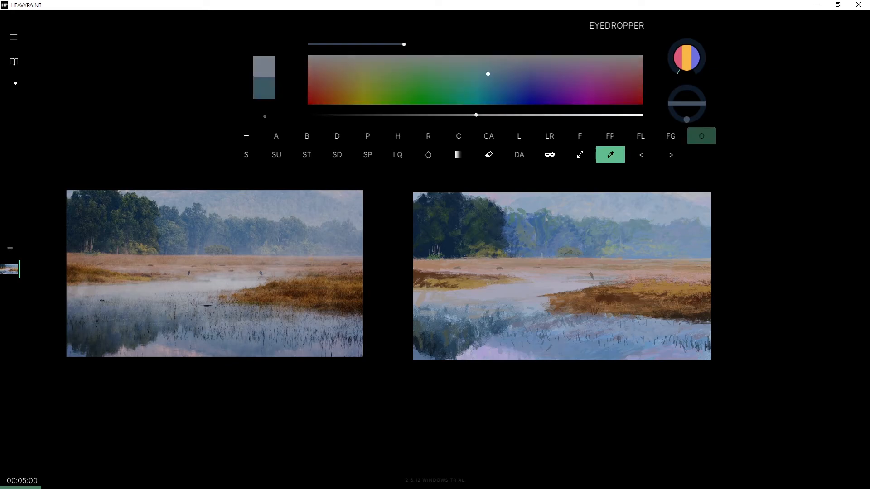
{"action": "left_click_drag", "start_coordinate": [549, 209], "coordinate": [550, 214]}
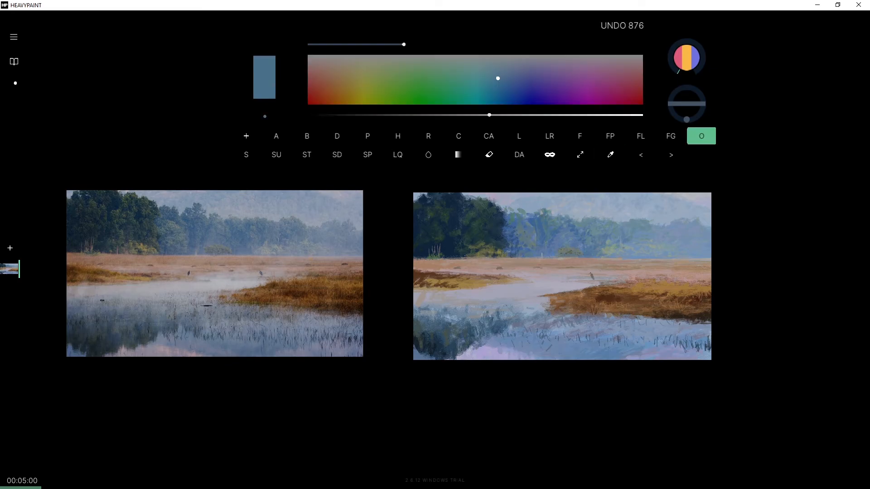
{"action": "left_click", "coordinate": [546, 211], "text": "alt"}
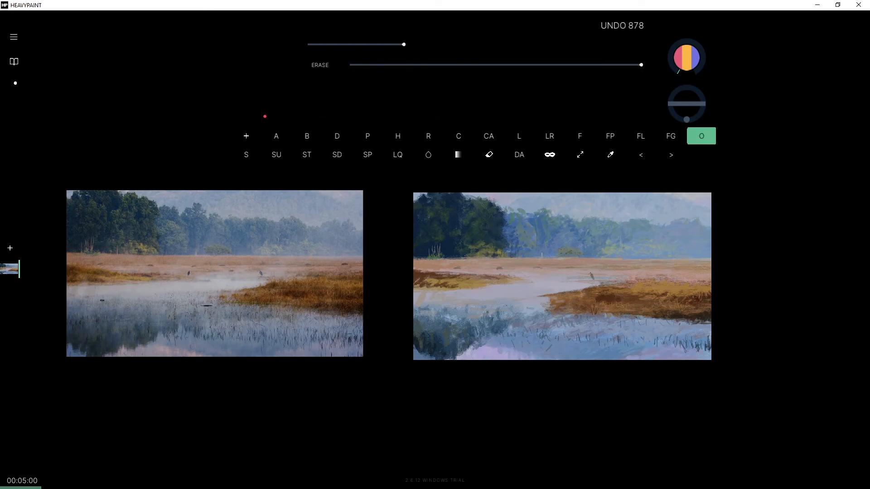
{"action": "left_click", "coordinate": [550, 209], "text": "alt"}
Add short blue strokes to the same treetops and sample darker blues from the foliage below them.
{"action": "left_click", "coordinate": [540, 221], "text": "alt"}
{"action": "left_click_drag", "start_coordinate": [542, 210], "coordinate": [544, 211]}
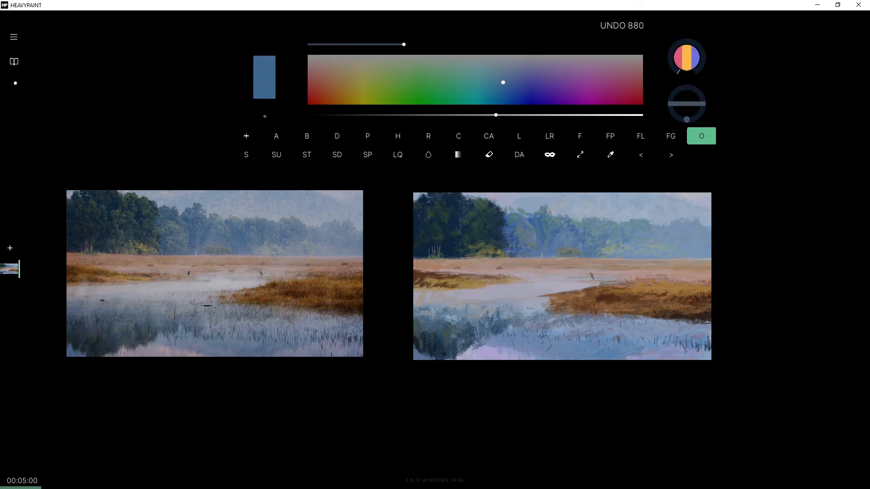
{"action": "left_click_drag", "start_coordinate": [543, 207], "coordinate": [547, 212]}
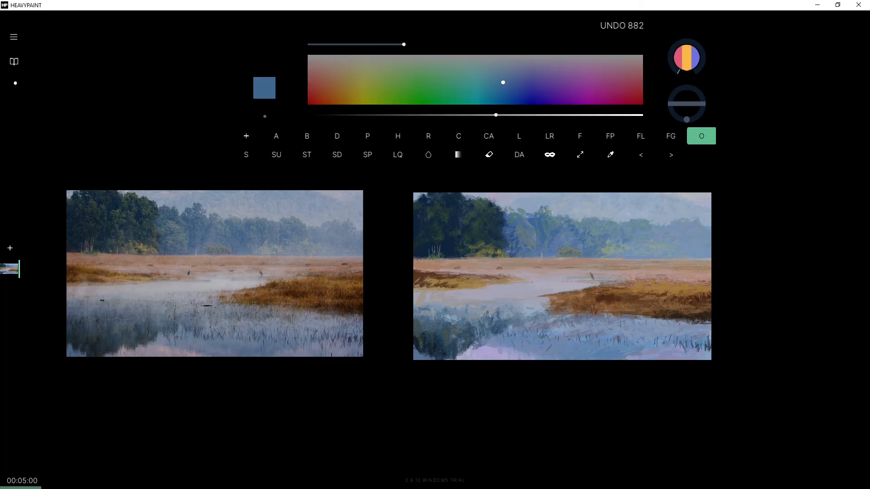
{"action": "left_click", "coordinate": [544, 220], "text": "alt"}
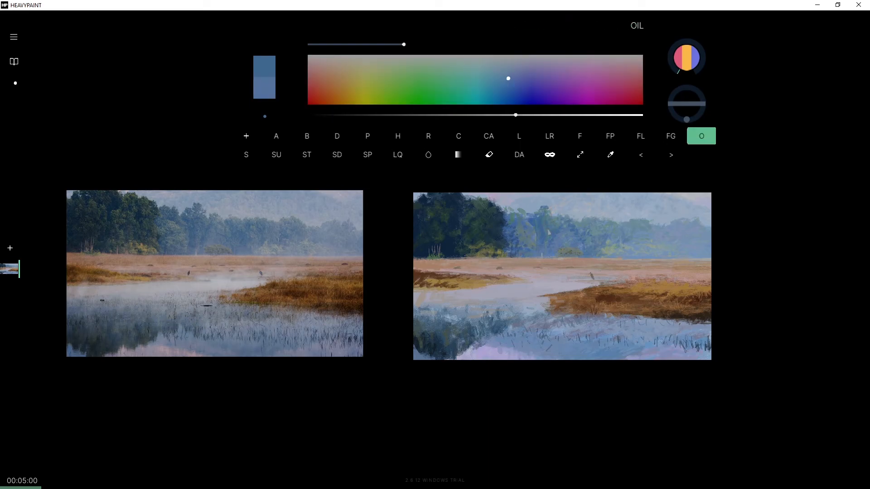
{"action": "left_click", "coordinate": [547, 238], "text": "alt"}
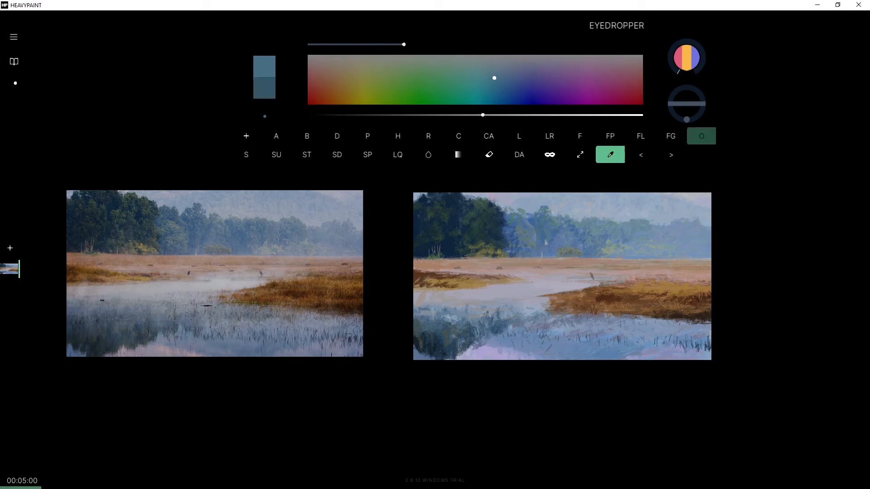
{"action": "left_click", "coordinate": [537, 226], "text": "alt"}
{"action": "left_click", "coordinate": [539, 219], "text": "alt"}
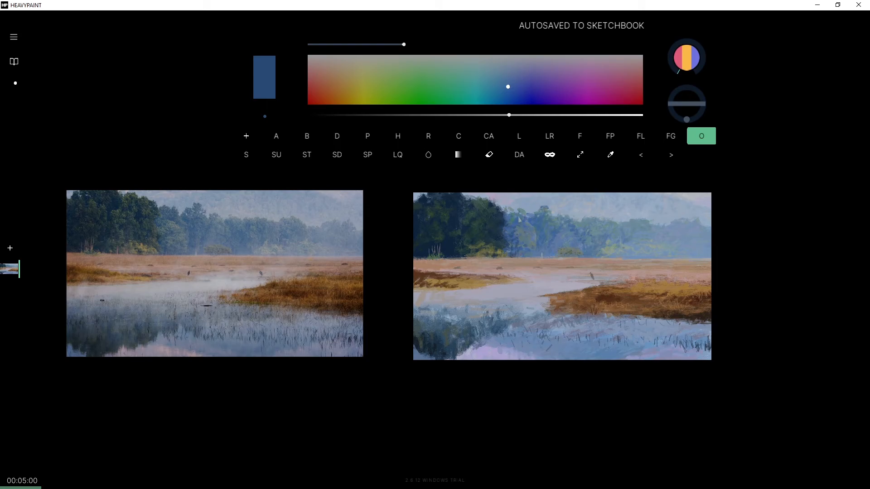
Darken the blue brush colour slightly and sample blue-grey from the painted trees beside the large dark tree mass.
{"action": "left_click_drag", "start_coordinate": [509, 115], "coordinate": [501, 115]}
{"action": "key", "text": "i"}
{"action": "left_click", "coordinate": [512, 236]}
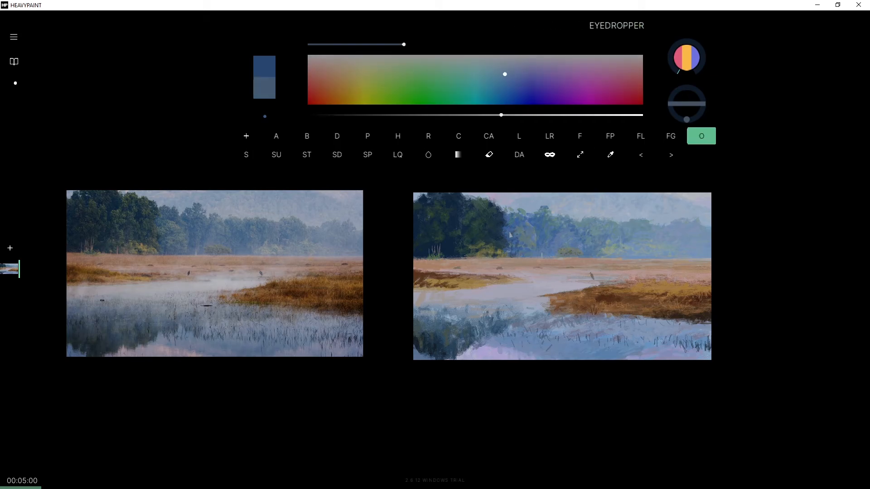
{"action": "left_click", "coordinate": [518, 233]}
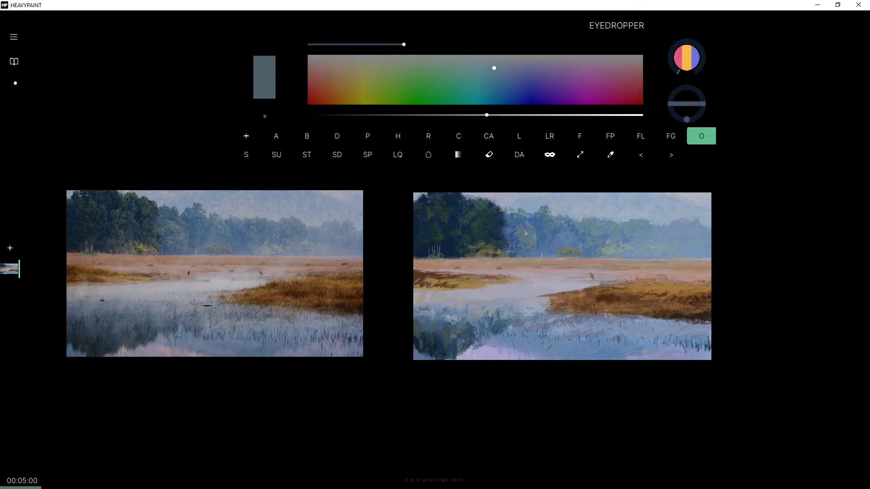
Undo the last stroke and lighten the sampled blue-grey brush colour in two stages.
{"action": "key", "text": "ctrl+z"}
{"action": "left_click_drag", "start_coordinate": [488, 115], "coordinate": [496, 116]}
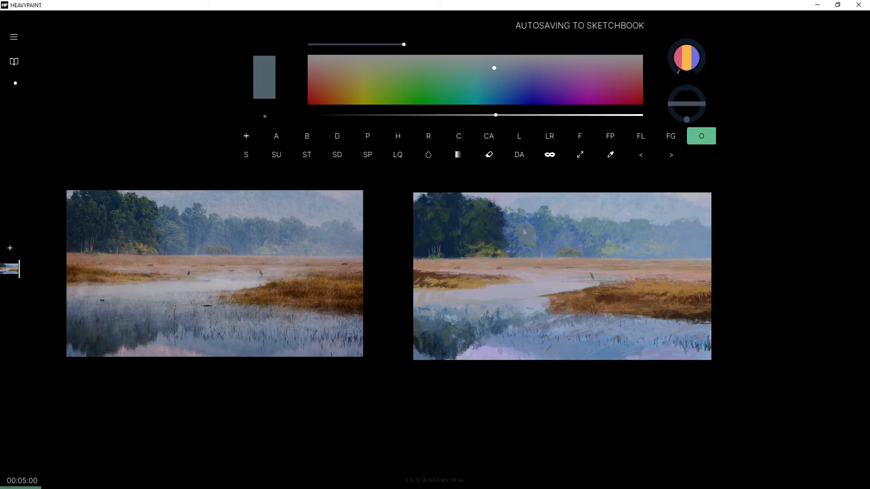
{"action": "left_click", "coordinate": [513, 115]}
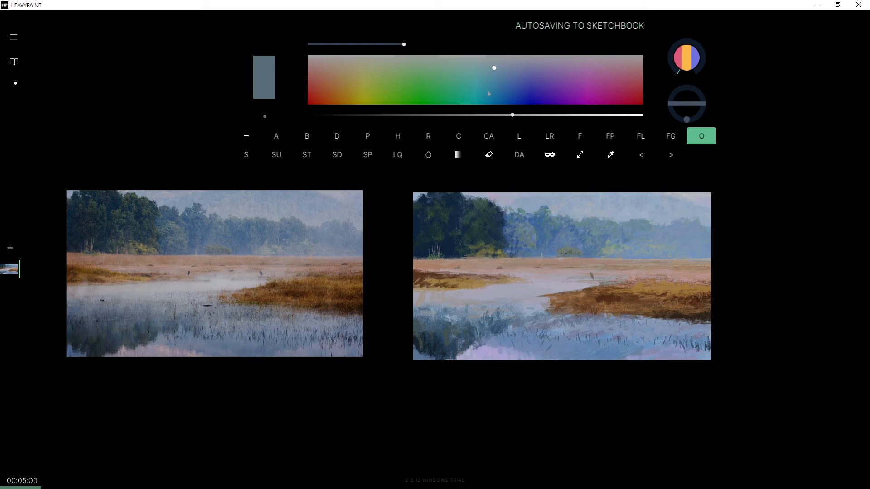
Mix a lighter muted green and stroke it onto the misty trees beside the large dark tree mass.
{"action": "left_click", "coordinate": [549, 115]}
{"action": "left_click", "coordinate": [470, 71]}
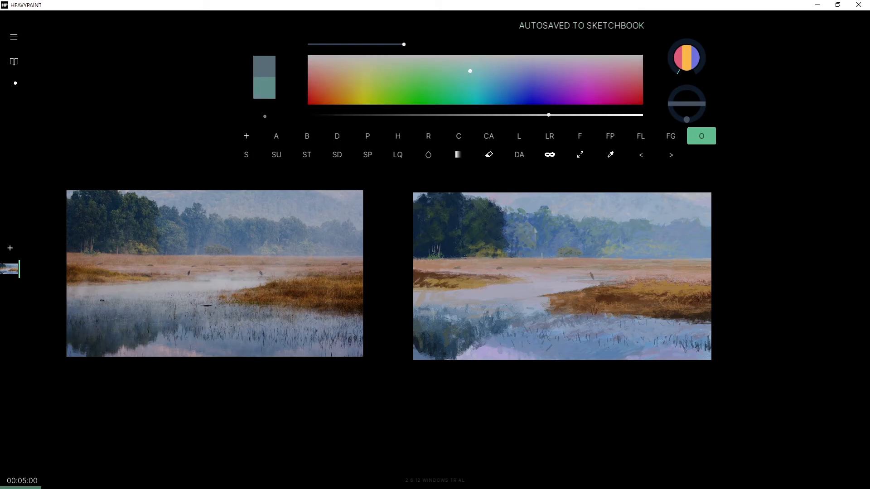
{"action": "left_click_drag", "start_coordinate": [470, 71], "coordinate": [416, 79]}
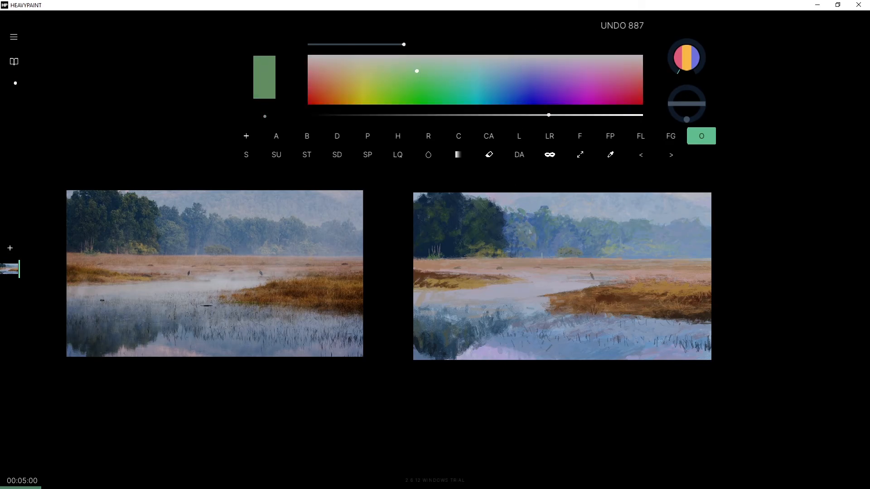
{"action": "left_click_drag", "start_coordinate": [538, 221], "coordinate": [522, 231]}
Shift the green to a pale olive and dab highlights onto the foliage of the misty trees.
{"action": "left_click", "coordinate": [415, 65]}
{"action": "left_click_drag", "start_coordinate": [530, 223], "coordinate": [534, 230]}
{"action": "left_click_drag", "start_coordinate": [407, 66], "coordinate": [390, 64]}
{"action": "left_click", "coordinate": [533, 228]}
{"action": "left_click", "coordinate": [533, 228]}
{"action": "left_click", "coordinate": [532, 228]}
{"action": "left_click", "coordinate": [533, 229]}
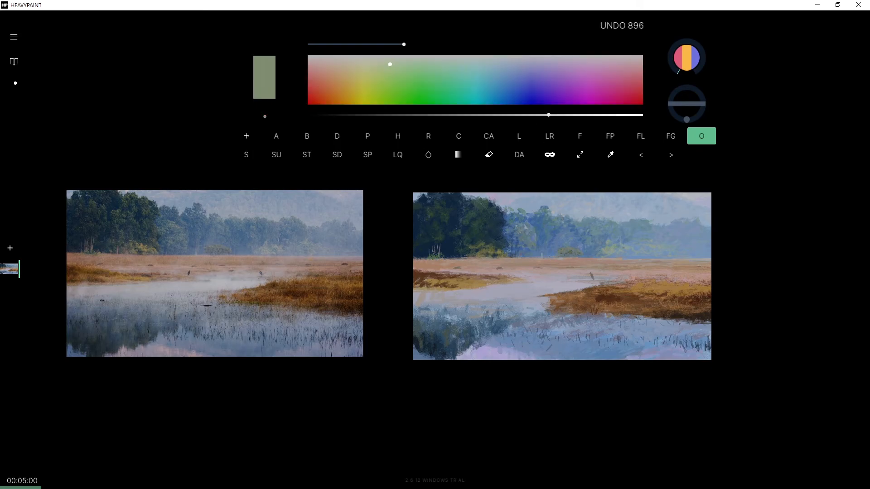
Darken the olive slightly and dab it onto the foliage nearer the large dark tree mass.
{"action": "left_click_drag", "start_coordinate": [545, 122], "coordinate": [521, 121]}
{"action": "left_click", "coordinate": [521, 226]}
{"action": "left_click", "coordinate": [521, 226]}
{"action": "left_click", "coordinate": [522, 227]}
{"action": "left_click", "coordinate": [521, 226]}
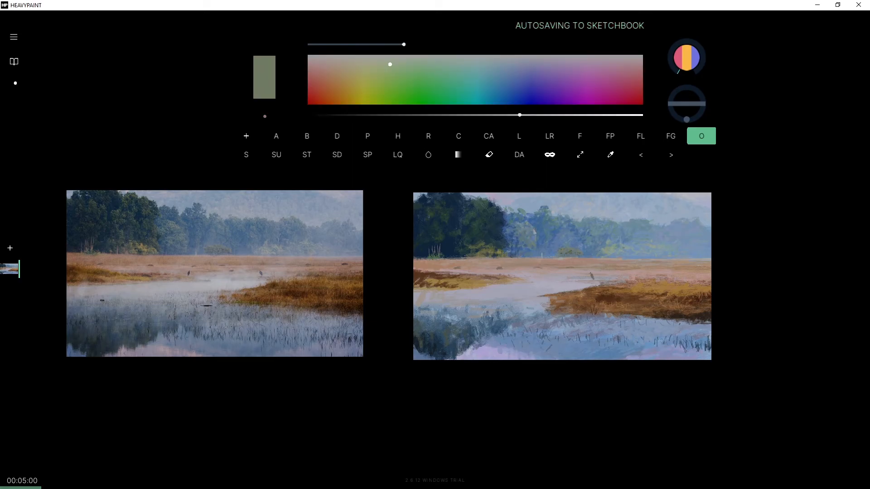
{"action": "left_click", "coordinate": [521, 225]}
Sample blue-grey, deep blue and grey-green tones from the misty trees around the new olive highlights.
{"action": "left_click", "coordinate": [514, 234], "text": "alt"}
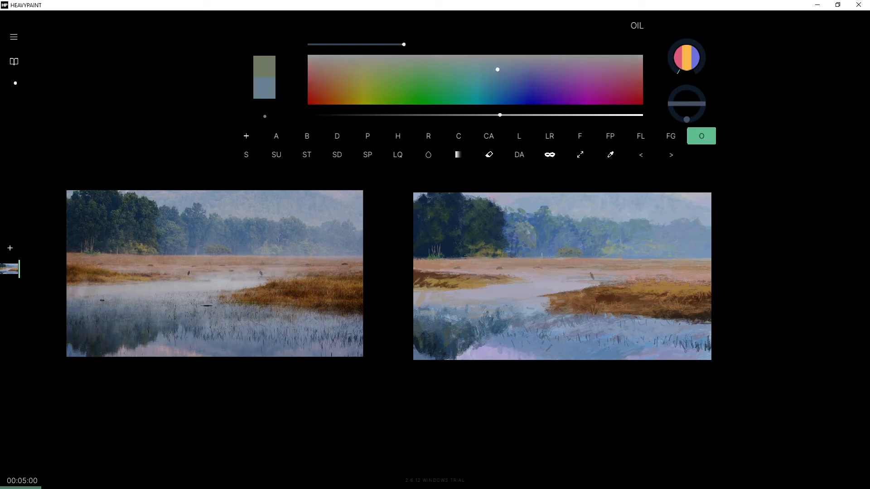
{"action": "left_click", "coordinate": [515, 234], "text": "alt"}
{"action": "left_click", "coordinate": [520, 226], "text": "alt"}
{"action": "left_click", "coordinate": [536, 221], "text": "alt"}
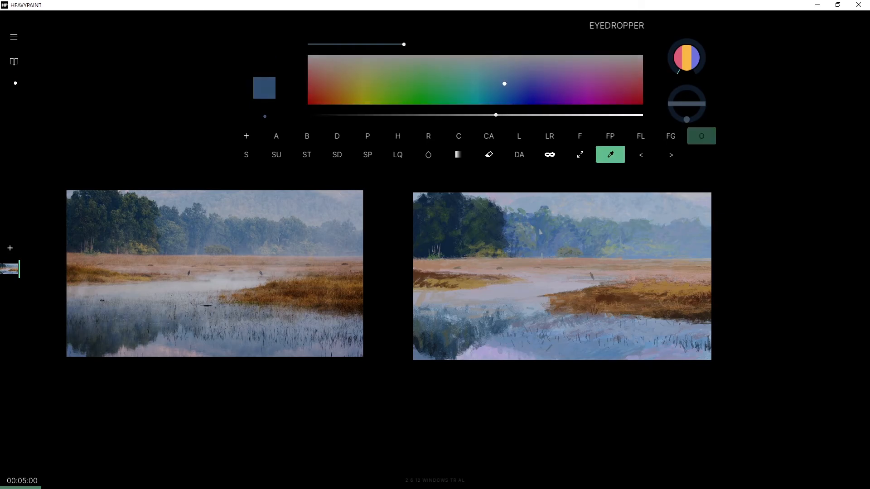
{"action": "left_click", "coordinate": [533, 229], "text": "alt"}
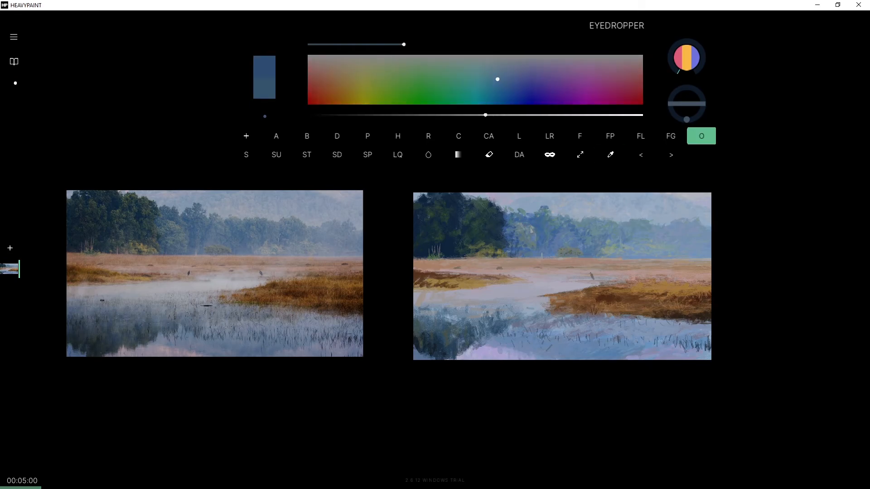
{"action": "left_click", "coordinate": [533, 228], "text": "alt"}
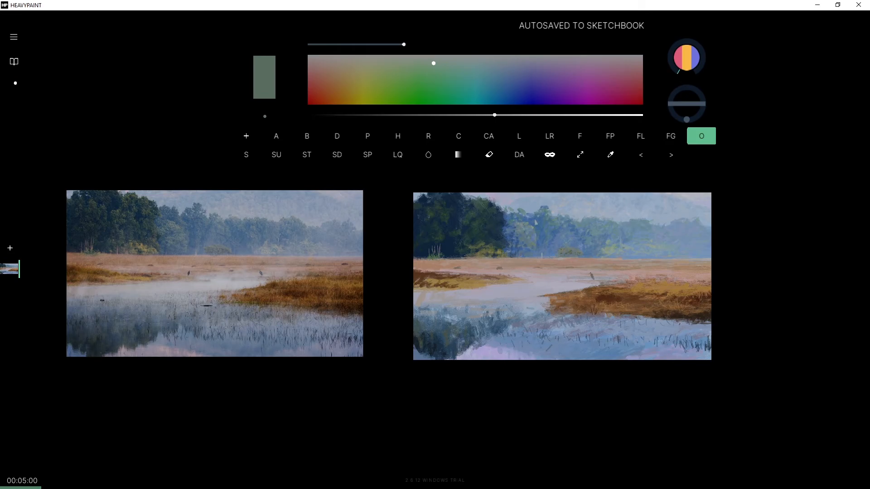
{"action": "left_click", "coordinate": [526, 222], "text": "alt"}
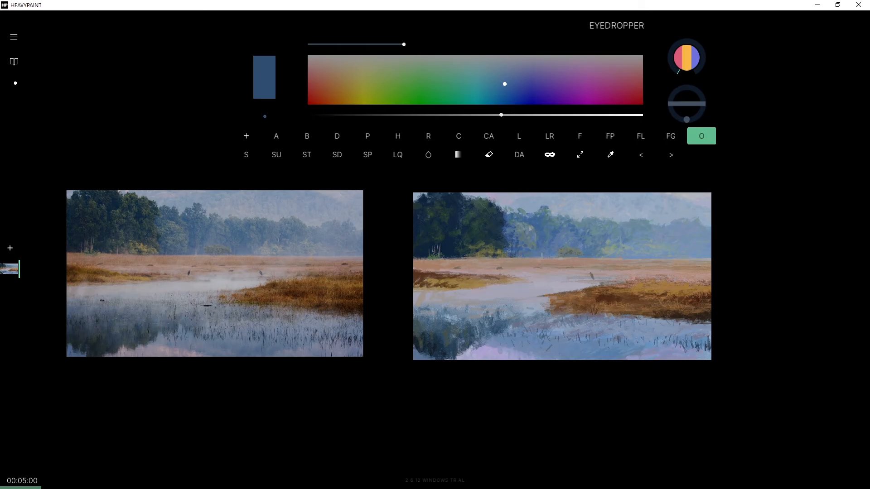
Brush a stroke across the misty foliage, undo the last stroke, and sample dark blue-grey from the trees' lower part.
{"action": "left_click_drag", "start_coordinate": [554, 230], "coordinate": [533, 221]}
{"action": "key", "text": "ctrl+z"}
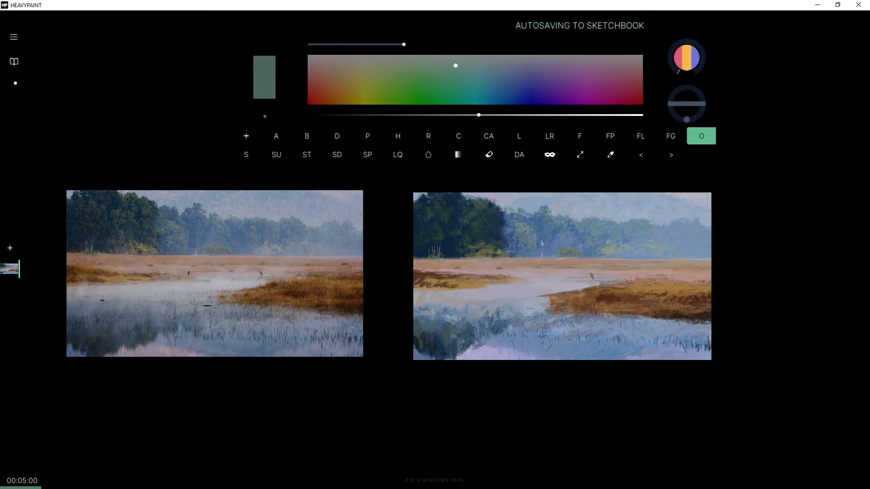
{"action": "left_click", "coordinate": [532, 238], "text": "alt"}
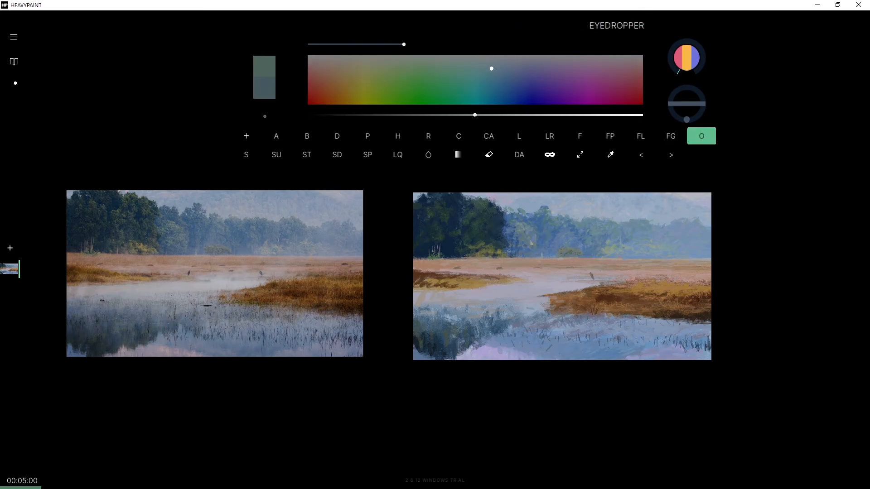
Sample tones from the misty trees and dark tree mass, shift to dark green, and dab the dark mass's edge beside the misty trees.
{"action": "left_click", "coordinate": [538, 234], "text": "alt"}
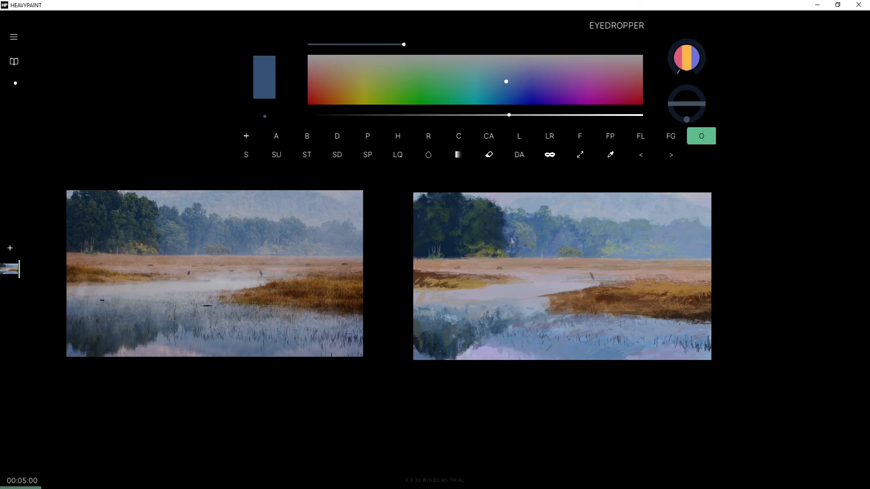
{"action": "left_click", "coordinate": [500, 236], "text": "alt"}
{"action": "left_click", "coordinate": [481, 232], "text": "alt"}
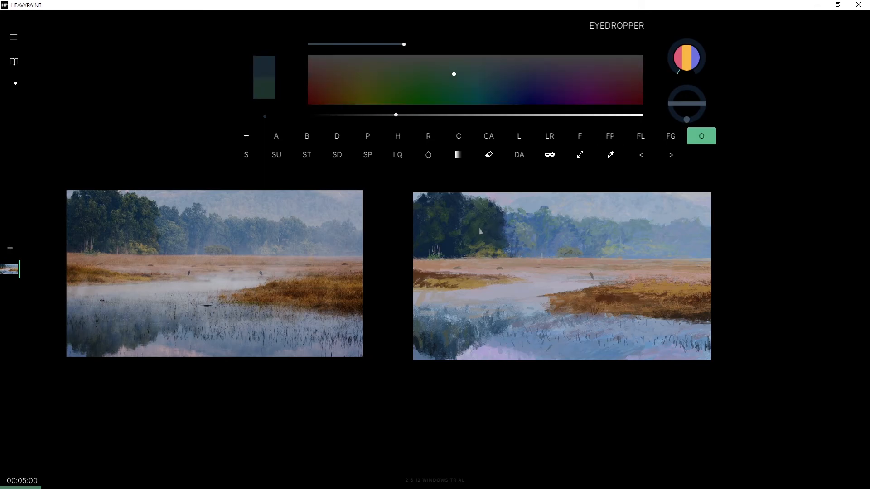
{"action": "left_click_drag", "start_coordinate": [427, 78], "coordinate": [404, 74]}
{"action": "left_click_drag", "start_coordinate": [404, 113], "coordinate": [409, 111]}
{"action": "key", "text": "ctrl+z"}
{"action": "left_click_drag", "start_coordinate": [504, 236], "coordinate": [506, 243]}
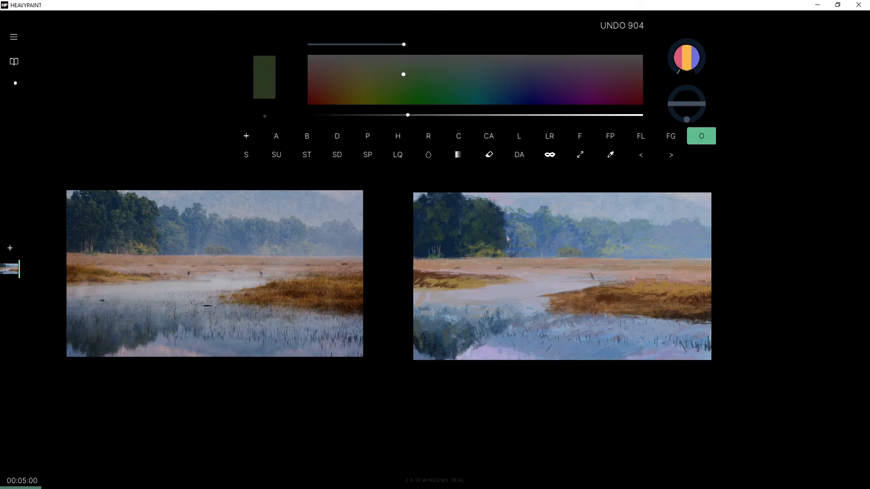
Darken the green to a near-black navy, reduce the brush size, and touch up the dark tree mass's lower edge beside the misty trees.
{"action": "left_click_drag", "start_coordinate": [408, 114], "coordinate": [346, 115]}
{"action": "left_click", "coordinate": [379, 87]}
{"action": "left_click_drag", "start_coordinate": [379, 87], "coordinate": [503, 91]}
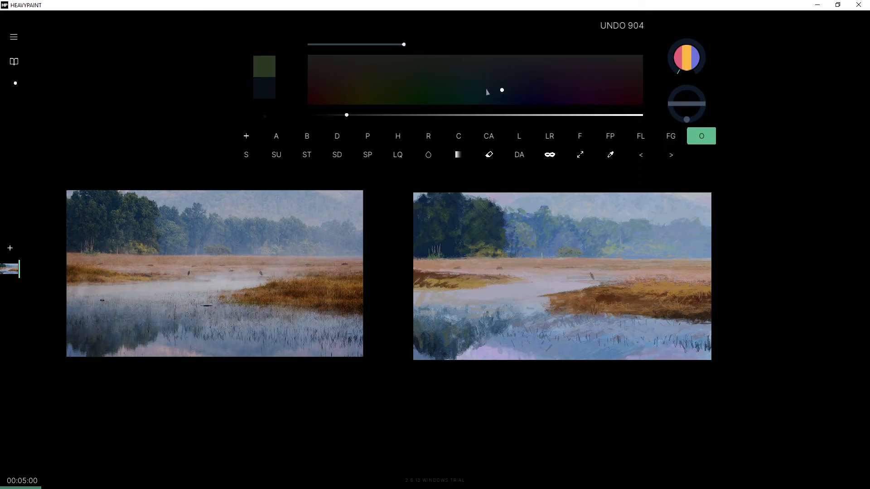
{"action": "left_click_drag", "start_coordinate": [360, 114], "coordinate": [368, 116]}
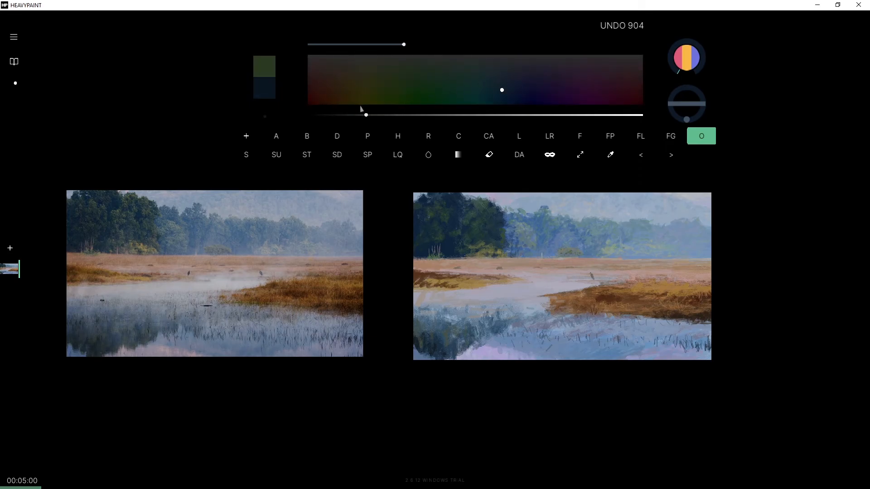
{"action": "left_click_drag", "start_coordinate": [404, 44], "coordinate": [390, 44]}
{"action": "left_click_drag", "start_coordinate": [358, 38], "coordinate": [361, 39]}
{"action": "key", "text": "ctrl+z"}
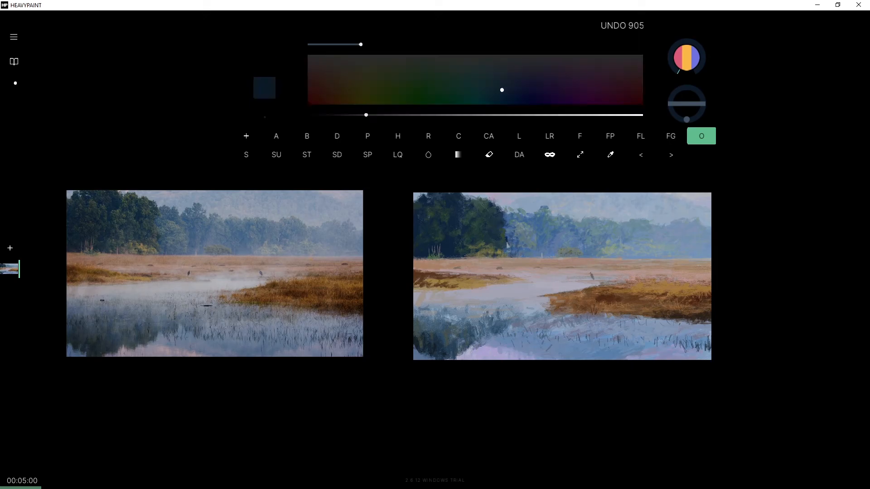
{"action": "key", "text": "ctrl+z"}
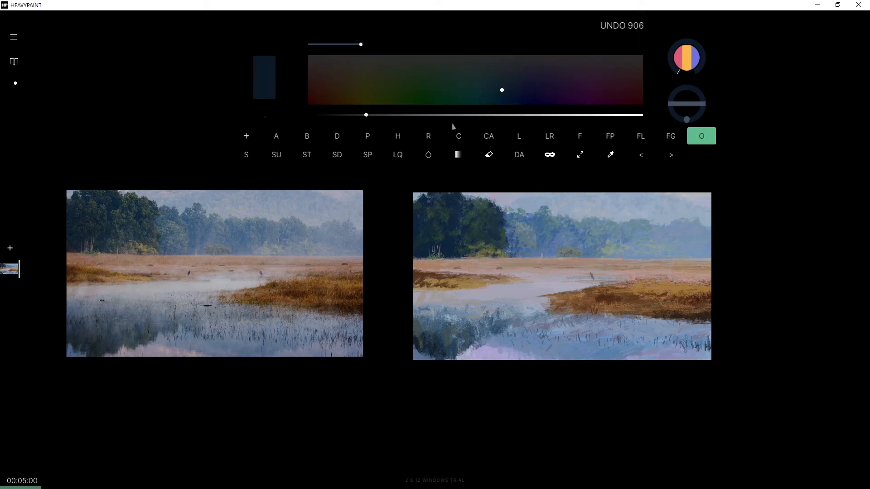
Lighten the navy slightly and refine thin vertical strokes where the dark tree mass meets the misty trees.
{"action": "left_click", "coordinate": [392, 115]}
{"action": "left_click_drag", "start_coordinate": [506, 247], "coordinate": [507, 240]}
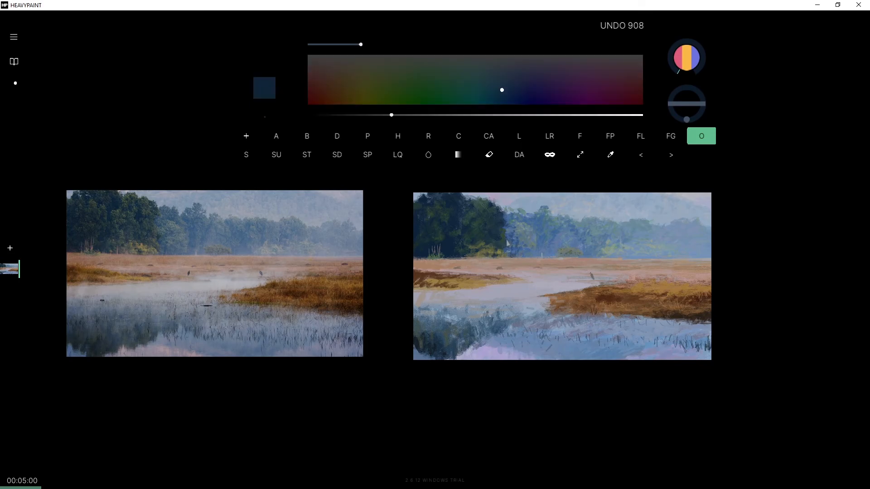
{"action": "left_click", "coordinate": [409, 116]}
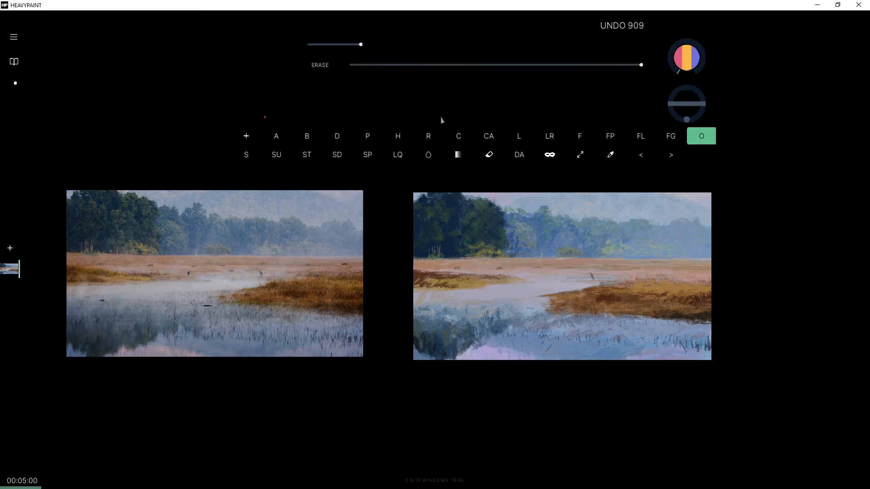
{"action": "left_click_drag", "start_coordinate": [511, 233], "coordinate": [506, 247]}
{"action": "key", "text": "ctrl+z"}
{"action": "key", "text": "ctrl+shift+z"}
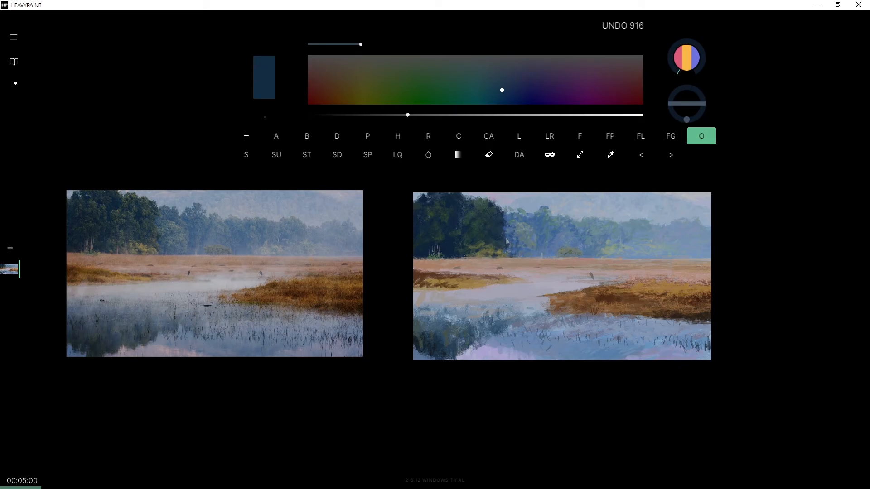
Sample the dark tree mass's lower edge, shift the colour through grey-green to dark olive, and dab it onto that edge.
{"action": "left_click", "coordinate": [504, 241], "text": "alt"}
{"action": "left_click_drag", "start_coordinate": [443, 90], "coordinate": [411, 63]}
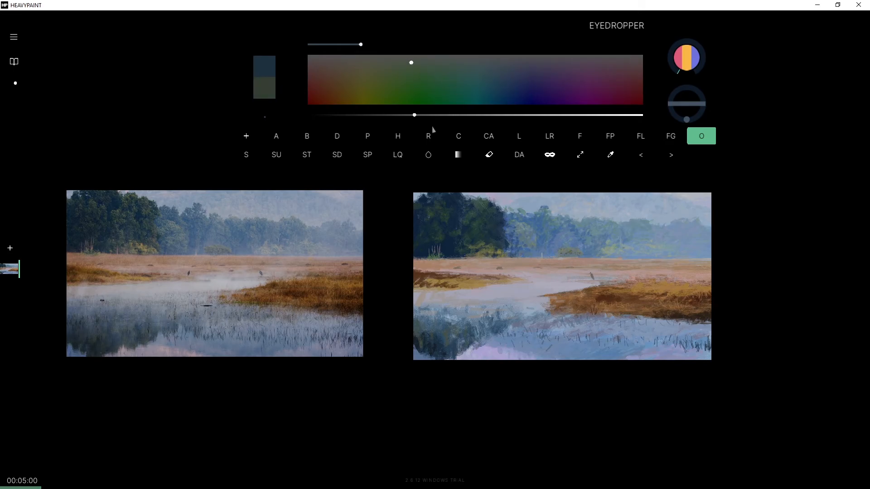
{"action": "left_click_drag", "start_coordinate": [415, 115], "coordinate": [403, 115]}
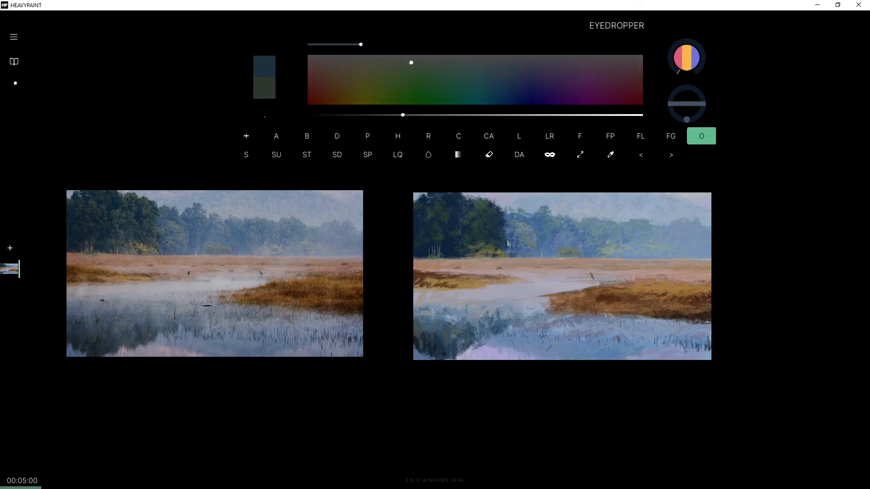
{"action": "left_click", "coordinate": [506, 244]}
{"action": "left_click", "coordinate": [386, 62]}
{"action": "left_click_drag", "start_coordinate": [386, 62], "coordinate": [378, 74]}
{"action": "left_click", "coordinate": [504, 243]}
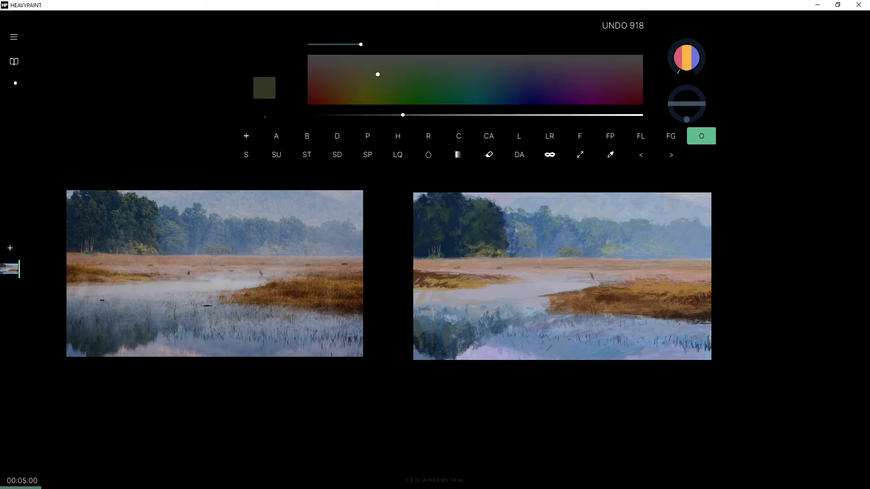
{"action": "left_click", "coordinate": [504, 245]}
Lighten the olive, sample blue-grey and olive from the dark tree's foliage, and brighten the olive for highlights on its crown.
{"action": "left_click", "coordinate": [409, 114]}
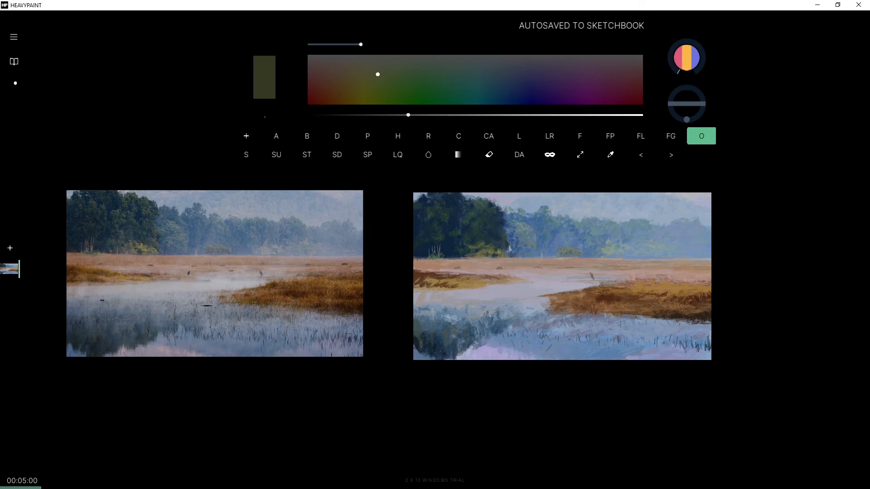
{"action": "left_click", "coordinate": [425, 115]}
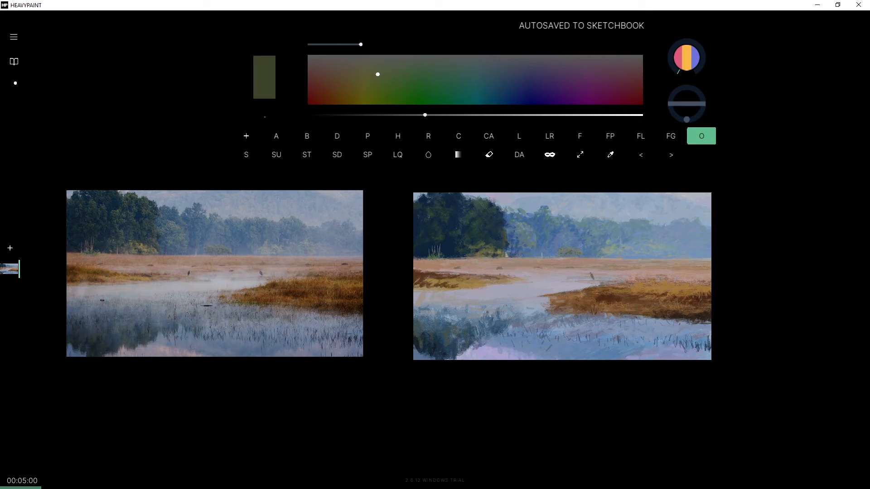
{"action": "left_click", "coordinate": [481, 207], "text": "alt"}
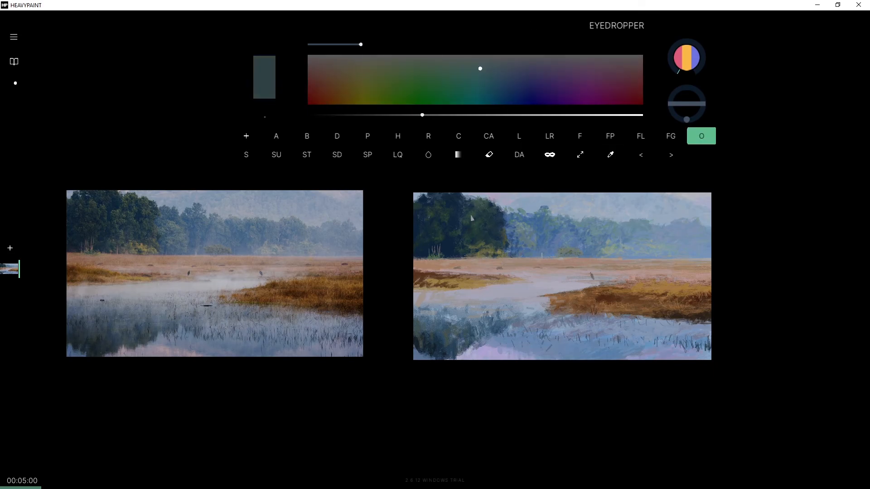
{"action": "left_click", "coordinate": [506, 240], "text": "alt"}
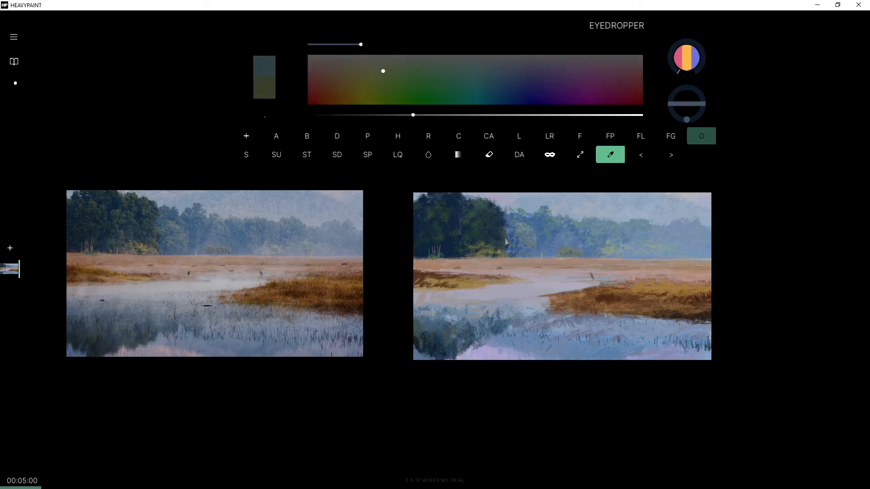
{"action": "left_click", "coordinate": [422, 115]}
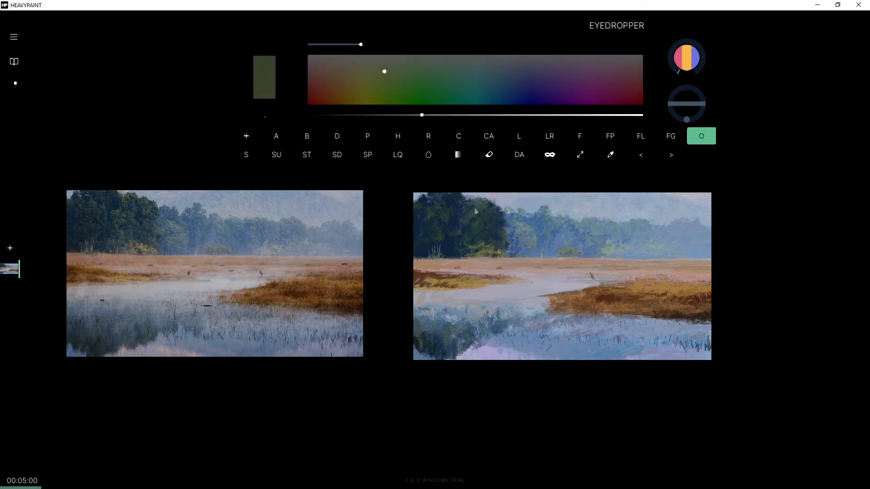
{"action": "left_click_drag", "start_coordinate": [425, 116], "coordinate": [442, 115]}
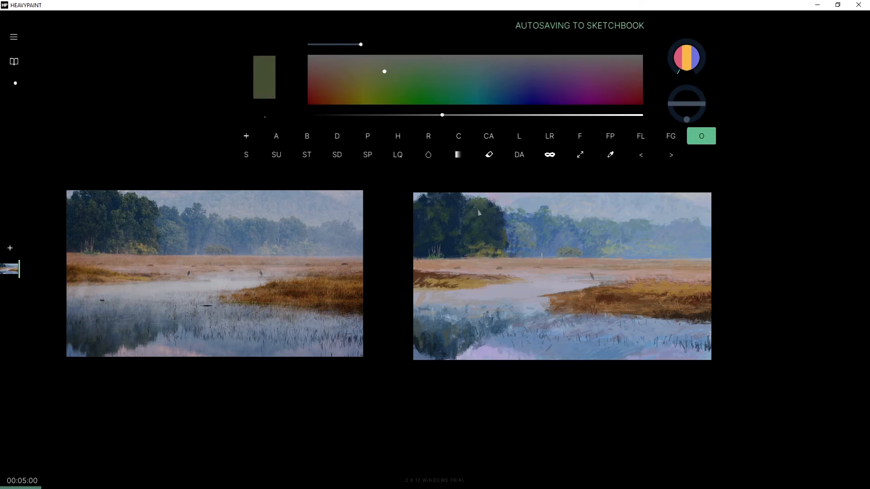
Erase small marks from the crown foliage of the dark tree mass and return to the painting brush.
{"action": "left_click", "coordinate": [489, 154]}
{"action": "left_click_drag", "start_coordinate": [467, 219], "coordinate": [468, 219]}
{"action": "left_click_drag", "start_coordinate": [469, 220], "coordinate": [470, 224]}
{"action": "left_click_drag", "start_coordinate": [469, 223], "coordinate": [469, 214]}
{"action": "left_click_drag", "start_coordinate": [468, 213], "coordinate": [467, 208]}
{"action": "left_click_drag", "start_coordinate": [466, 209], "coordinate": [466, 211]}
{"action": "key", "text": "e"}
Set the brush size to 4 and sample grey-green and dark navy from the dark tree's crown for touch-ups.
{"action": "left_click_drag", "start_coordinate": [362, 45], "coordinate": [384, 46]}
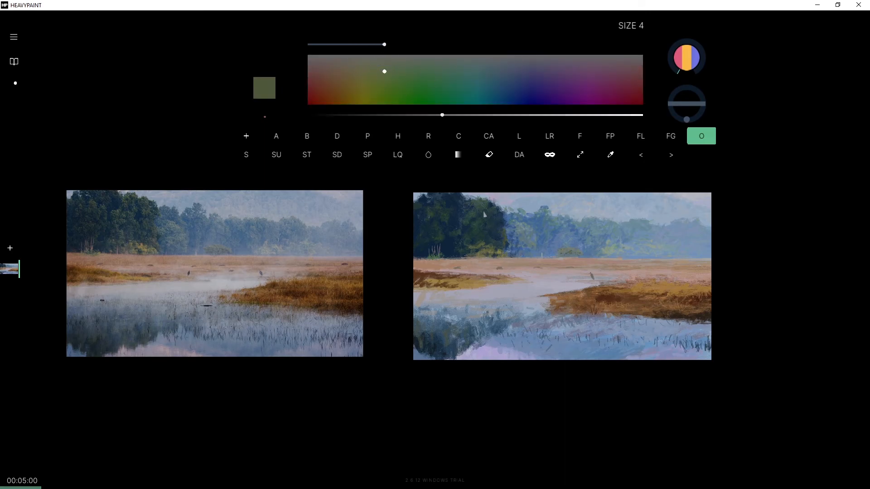
{"action": "left_click", "coordinate": [478, 214], "text": "alt"}
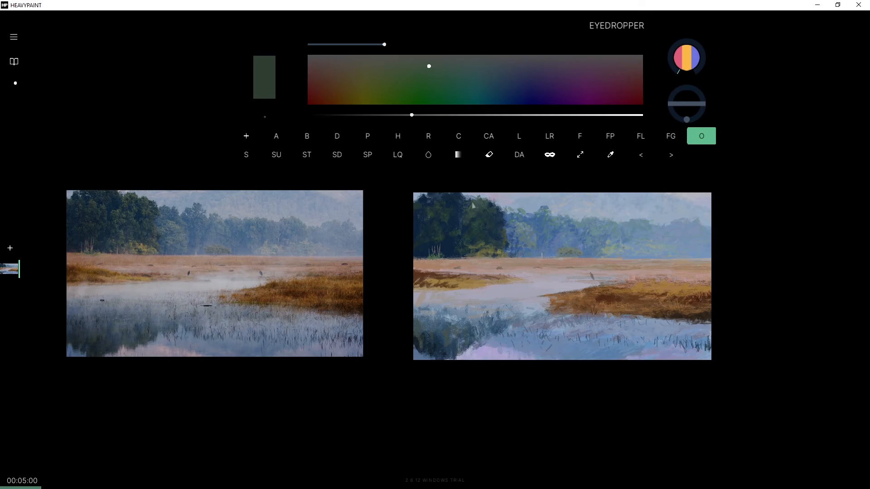
{"action": "left_click", "coordinate": [484, 220], "text": "alt"}
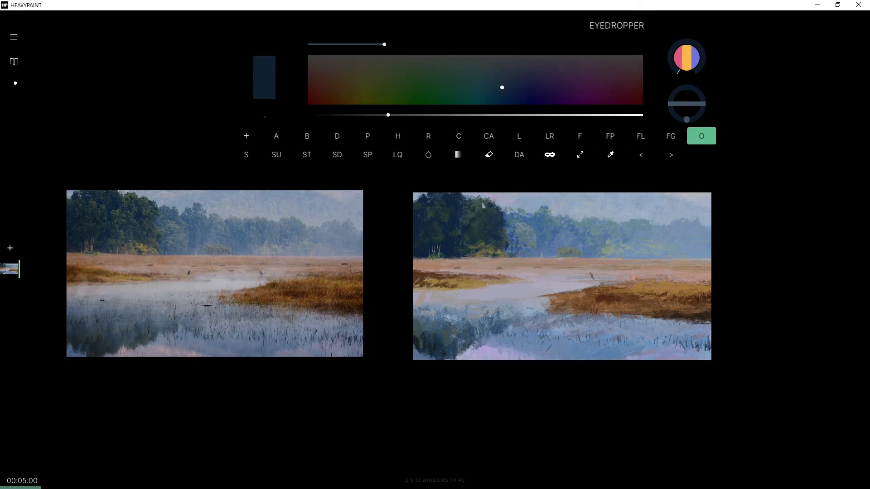
{"action": "key", "text": "ctrl+z"}
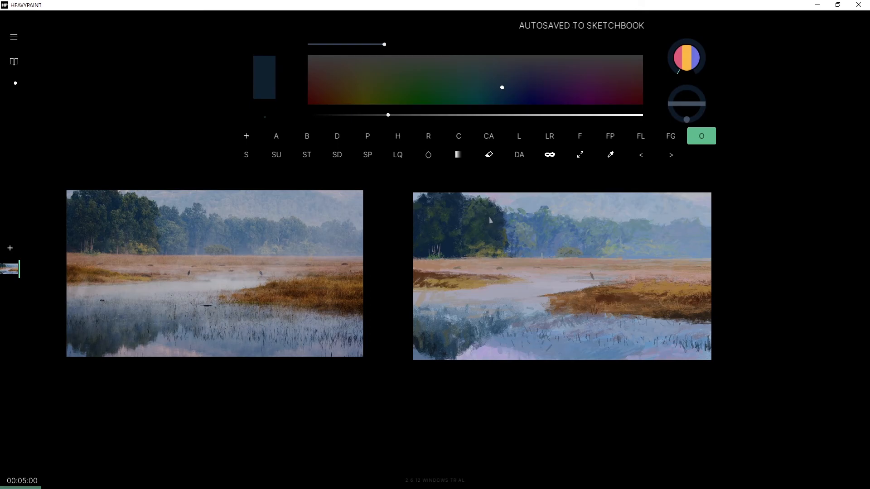
Brush a dark sampled tone diagonally across the middle of the dark tree and sample dark teal beside it.
{"action": "left_click", "coordinate": [479, 239], "text": "alt"}
{"action": "left_click_drag", "start_coordinate": [495, 225], "coordinate": [483, 233]}
{"action": "left_click", "coordinate": [479, 234], "text": "alt"}
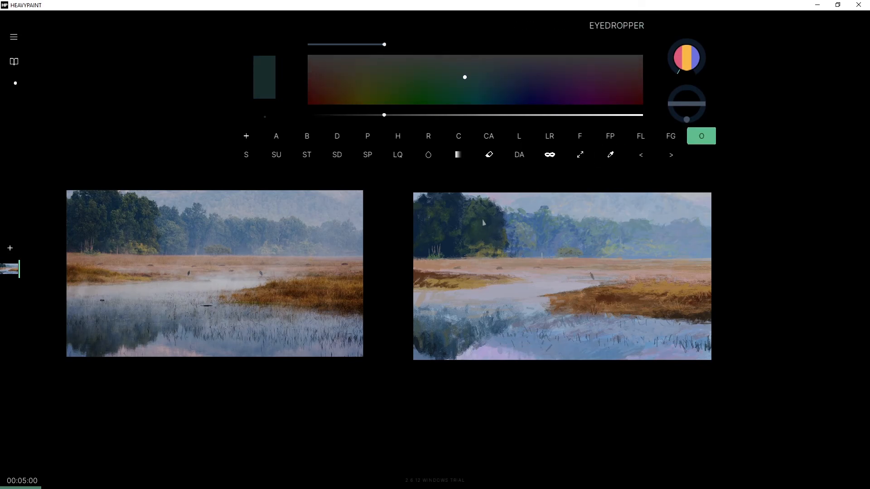
Sample dark blue from the dark tree's lower part, shift it to a muted grey-green, and darken it slightly for the lower foliage.
{"action": "left_click", "coordinate": [467, 244], "text": "alt"}
{"action": "left_click", "coordinate": [467, 244], "text": "alt"}
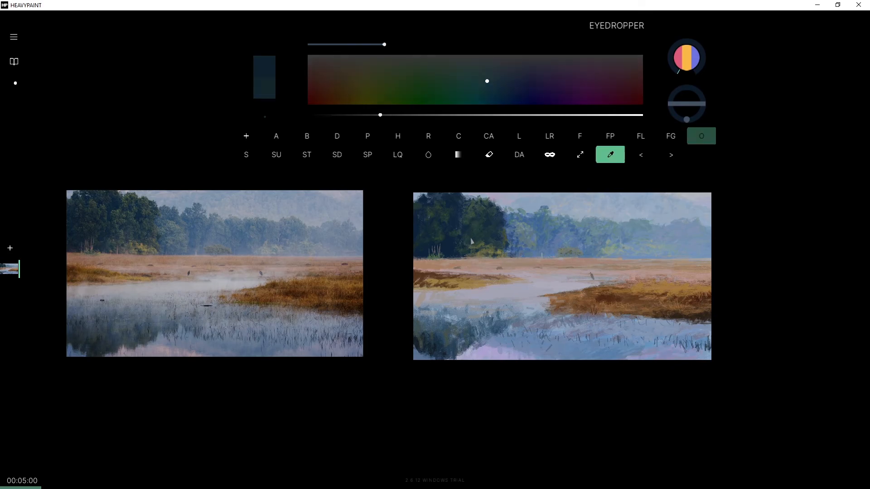
{"action": "left_click_drag", "start_coordinate": [467, 77], "coordinate": [453, 68]}
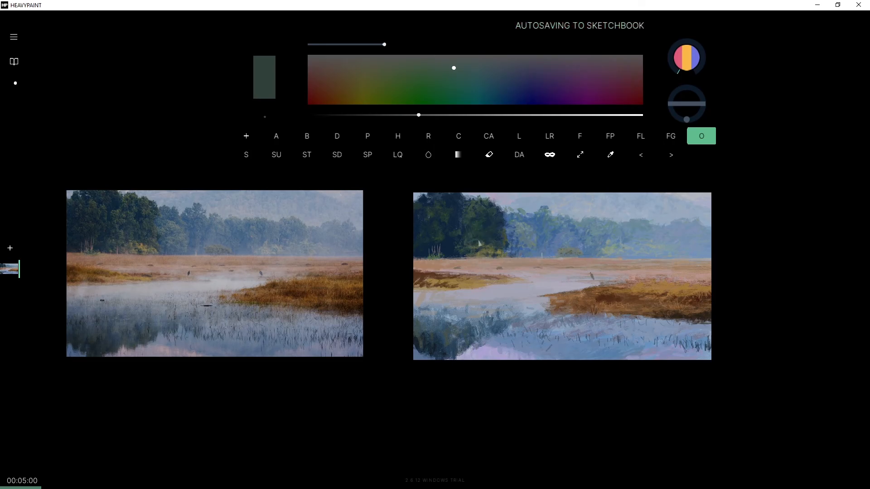
{"action": "left_click_drag", "start_coordinate": [418, 114], "coordinate": [407, 119]}
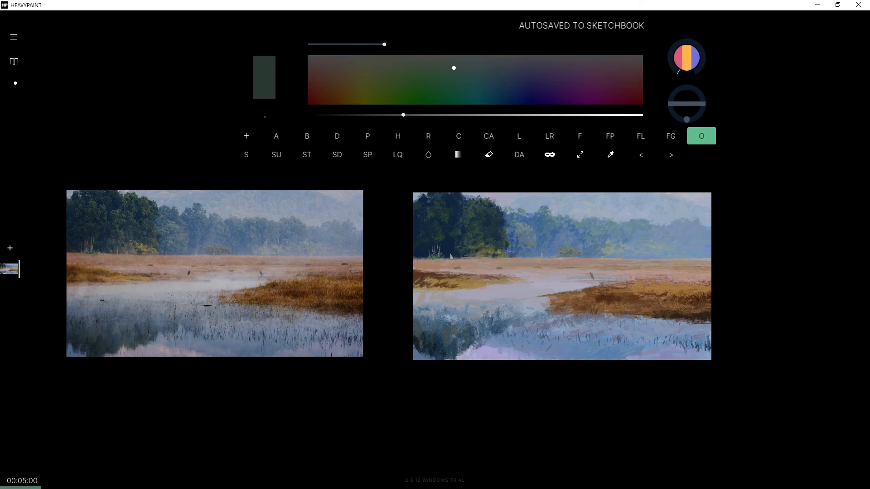
Sample navy beside the pale trunks, lighten it, and shift it to dark teal for the base of the dark trees.
{"action": "left_click", "coordinate": [445, 254], "text": "alt"}
{"action": "left_click_drag", "start_coordinate": [389, 117], "coordinate": [410, 116]}
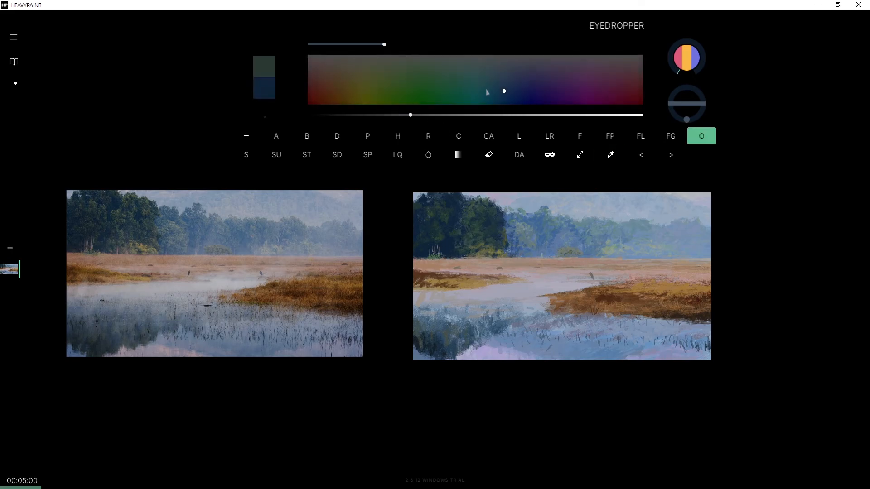
{"action": "left_click", "coordinate": [490, 84]}
{"action": "left_click_drag", "start_coordinate": [492, 86], "coordinate": [492, 89]}
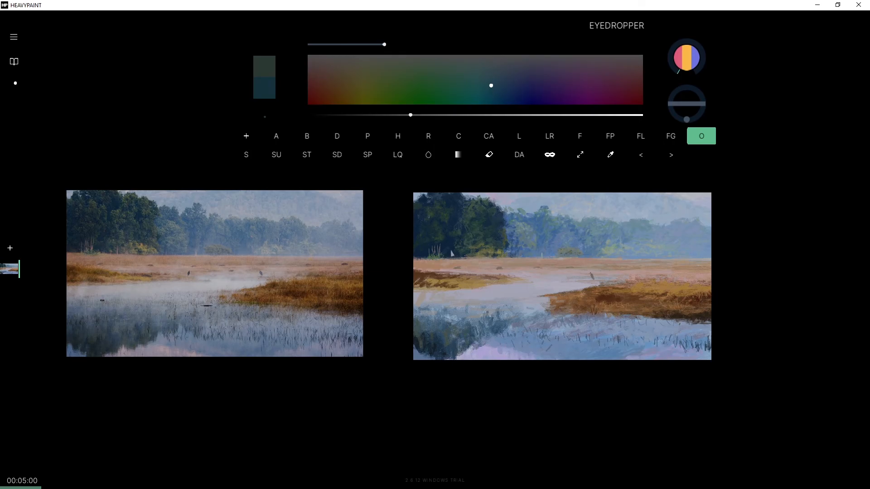
{"action": "key", "text": "ctrl+z"}
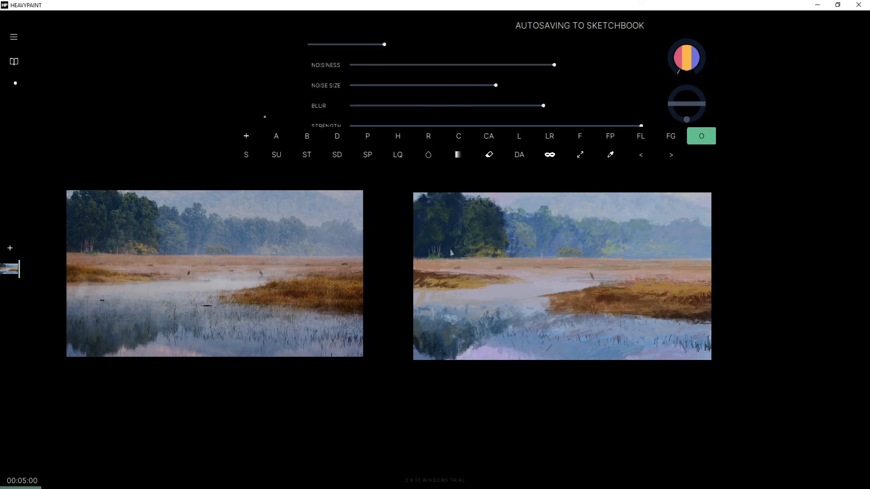
Blend small spots of paint along the base of the dark trees next to the pale trunks.
{"action": "left_click", "coordinate": [445, 255]}
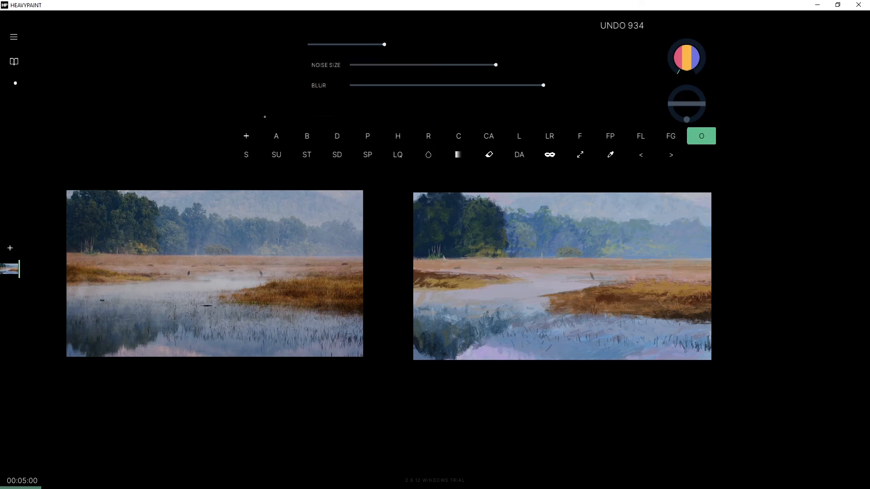
{"action": "left_click", "coordinate": [454, 255]}
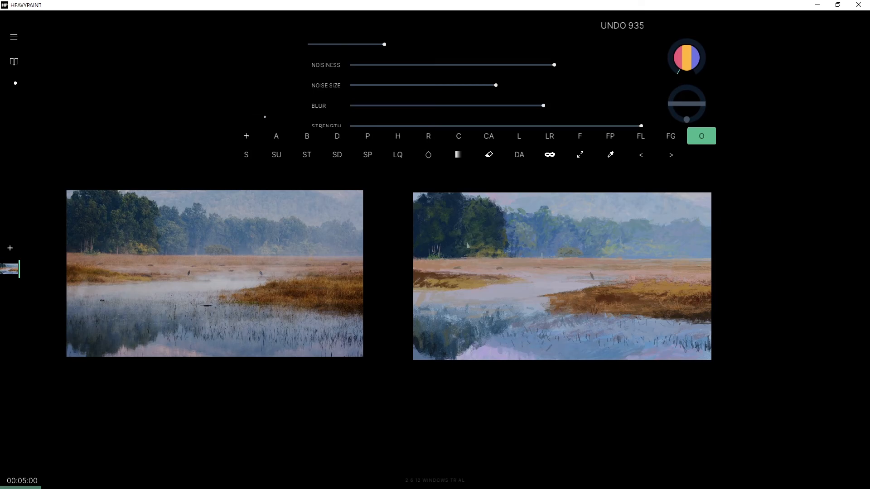
{"action": "right_click", "coordinate": [452, 245]}
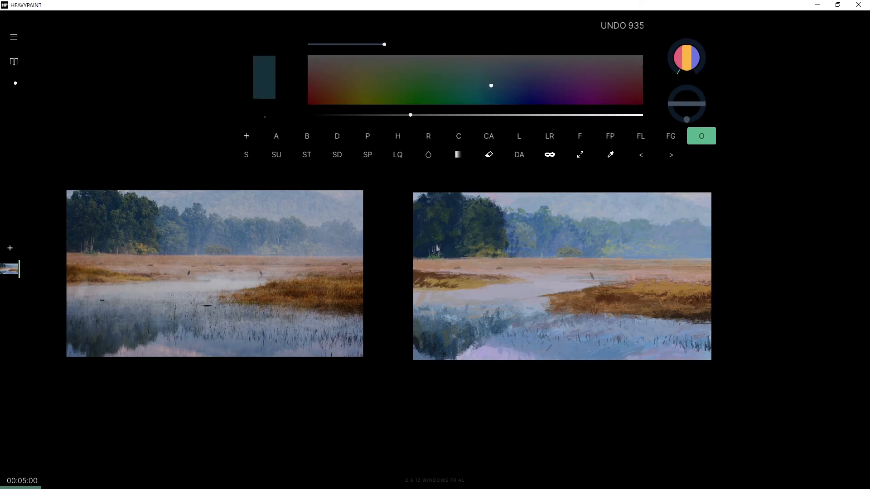
Paint a short dark teal stroke beside the pale trunks and blend the dark foliage around and above them.
{"action": "right_click", "coordinate": [438, 249]}
{"action": "right_click", "coordinate": [446, 230]}
{"action": "right_click", "coordinate": [438, 253]}
{"action": "left_click_drag", "start_coordinate": [439, 244], "coordinate": [443, 257]}
{"action": "right_click", "coordinate": [437, 226]}
{"action": "right_click", "coordinate": [438, 228]}
{"action": "right_click", "coordinate": [437, 228]}
{"action": "right_click", "coordinate": [438, 217]}
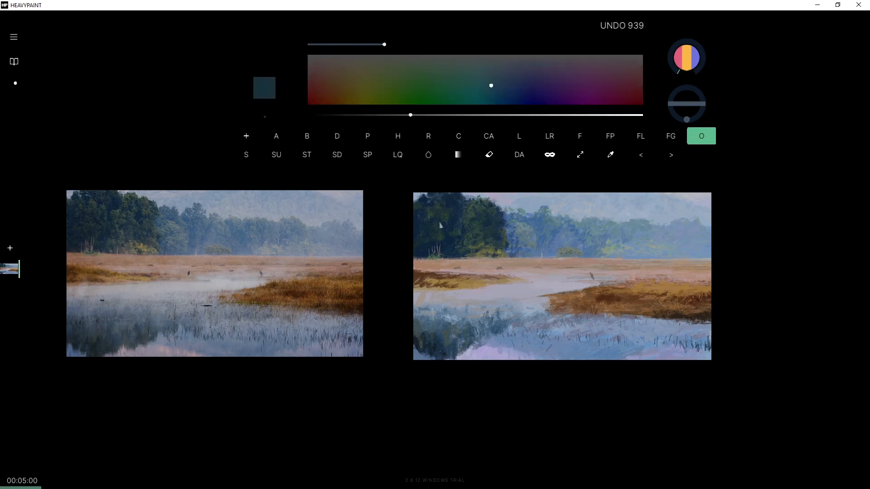
{"action": "right_click", "coordinate": [437, 237]}
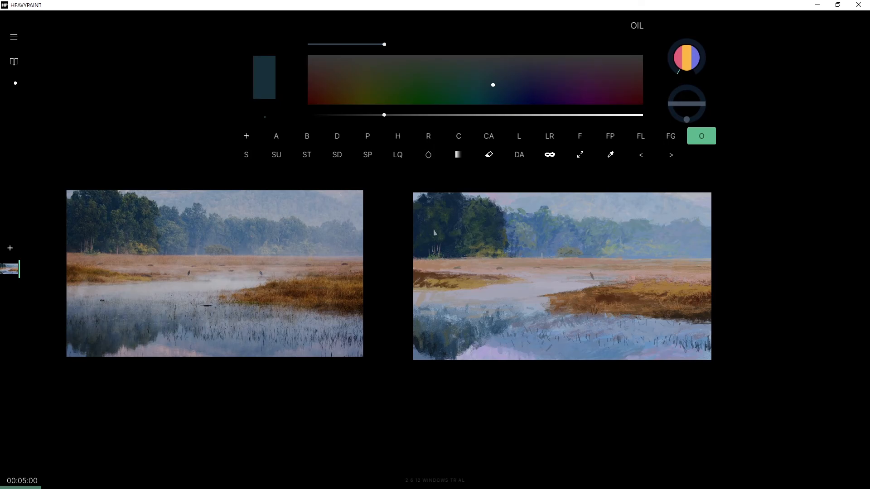
Sample dark blue and muted green from the lower dark trees and touch up the foliage around the pale trunks at their base.
{"action": "right_click", "coordinate": [451, 247]}
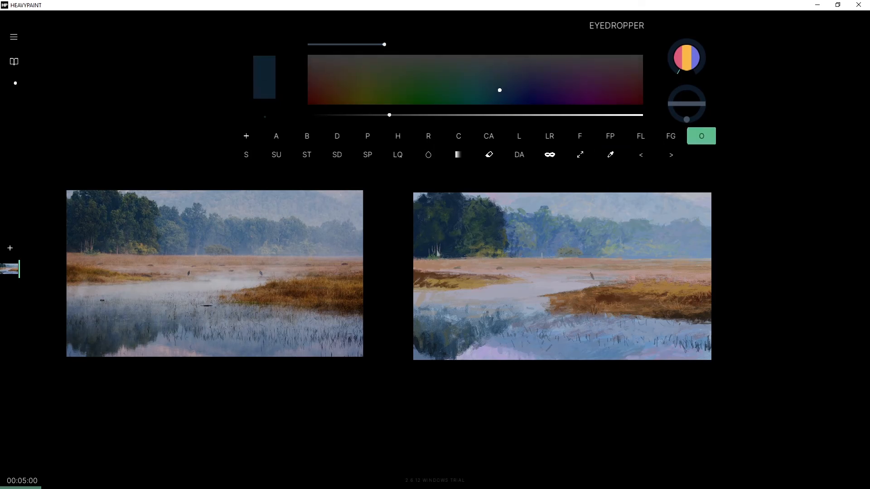
{"action": "right_click", "coordinate": [459, 249]}
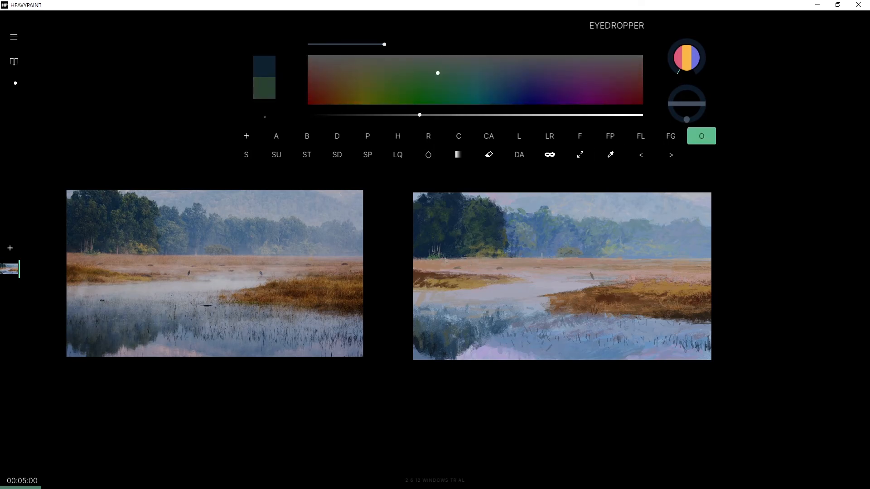
{"action": "key", "text": "ctrl+z"}
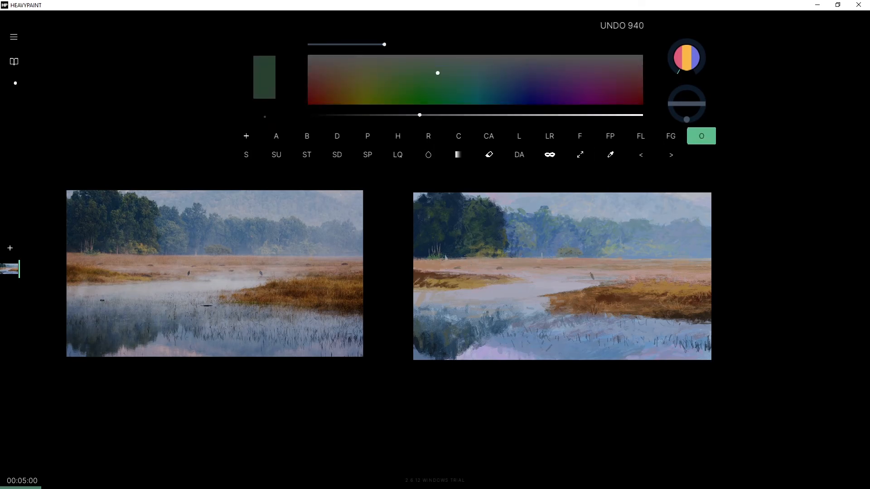
{"action": "left_click_drag", "start_coordinate": [446, 255], "coordinate": [442, 257]}
{"action": "right_click", "coordinate": [446, 250]}
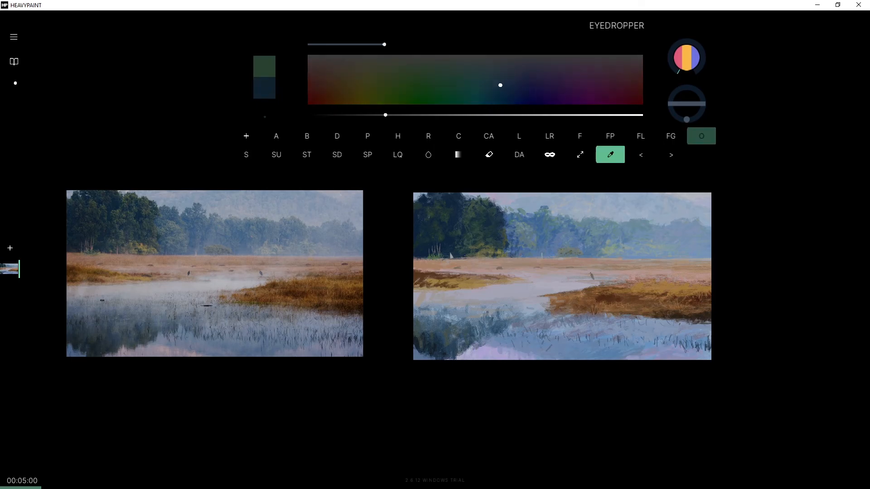
{"action": "left_click_drag", "start_coordinate": [437, 257], "coordinate": [439, 262]}
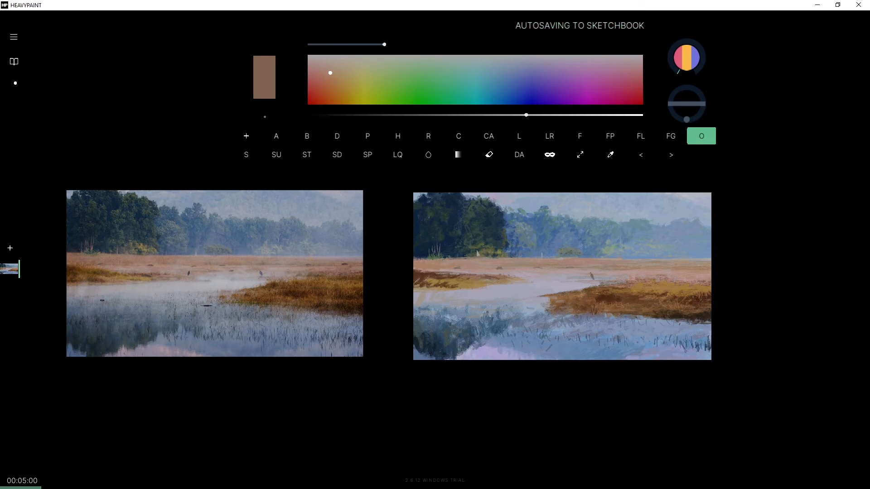
Reduce the brush size to 2 and dab thin muted brown marks in the middle of the dark tree mass.
{"action": "left_click", "coordinate": [471, 237]}
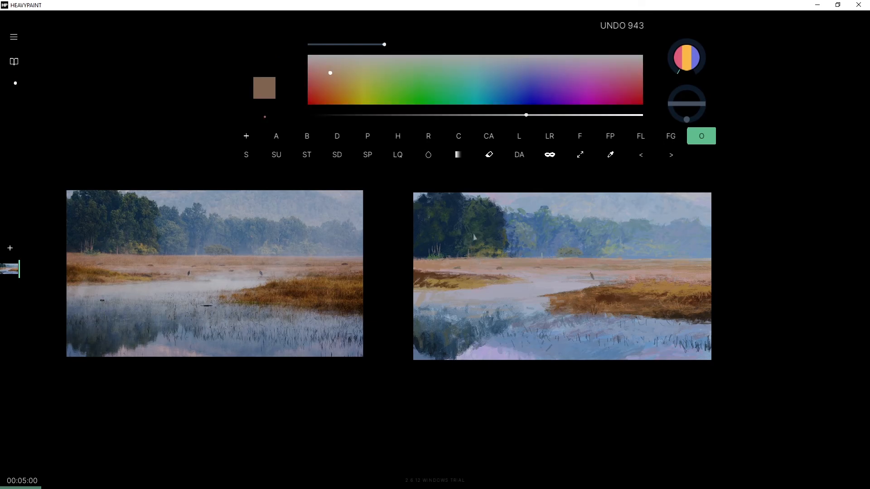
{"action": "left_click", "coordinate": [364, 51]}
{"action": "left_click", "coordinate": [356, 44]}
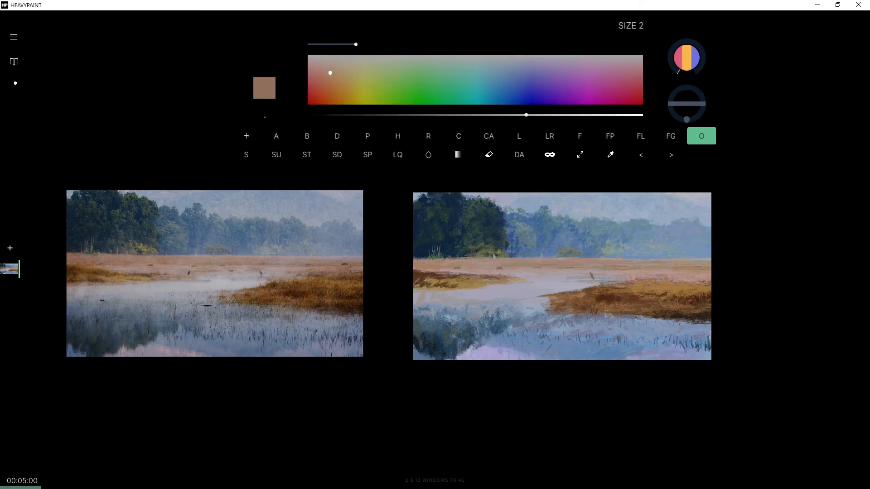
{"action": "left_click", "coordinate": [470, 219]}
{"action": "left_click", "coordinate": [470, 219]}
{"action": "left_click", "coordinate": [470, 221]}
Darken the brown in two stages and paint fine trunk marks in the lower middle of the dark trees.
{"action": "left_click_drag", "start_coordinate": [526, 116], "coordinate": [491, 115]}
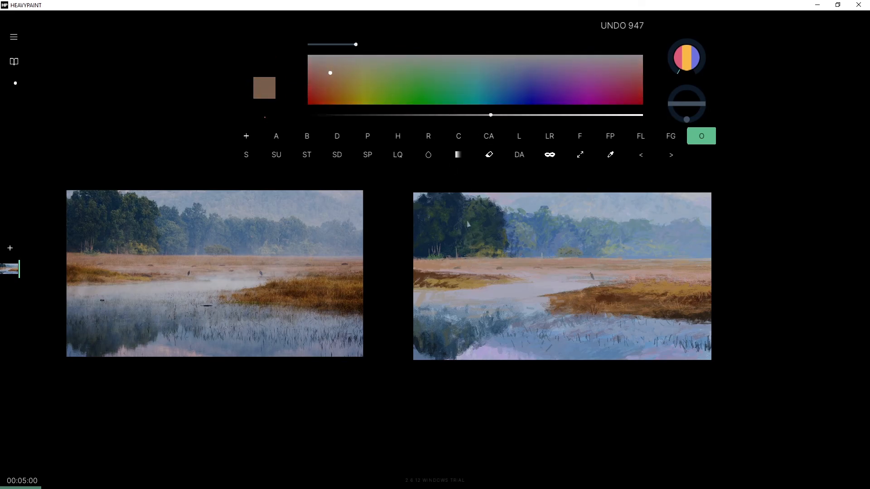
{"action": "left_click", "coordinate": [460, 251]}
{"action": "left_click_drag", "start_coordinate": [491, 116], "coordinate": [483, 115]}
{"action": "left_click", "coordinate": [461, 245]}
{"action": "left_click", "coordinate": [461, 247]}
{"action": "left_click", "coordinate": [462, 252]}
{"action": "left_click", "coordinate": [462, 257]}
{"action": "left_click", "coordinate": [462, 252]}
{"action": "left_click", "coordinate": [472, 231]}
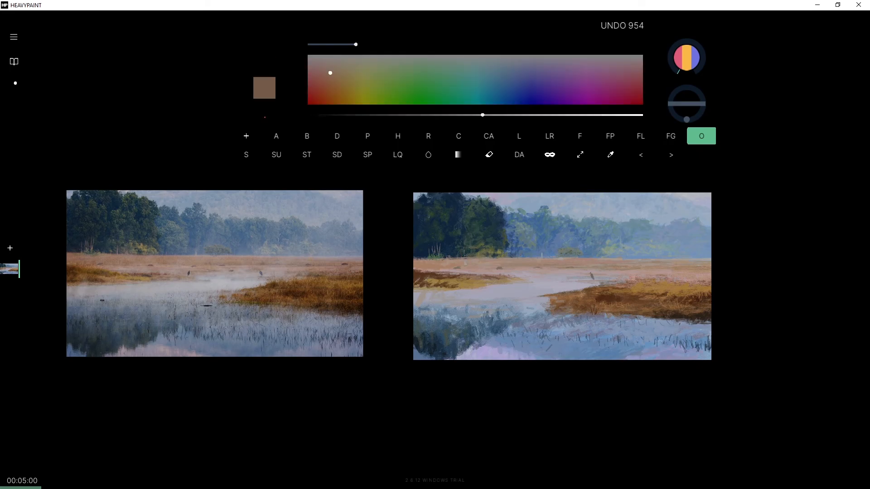
{"action": "left_click", "coordinate": [465, 251]}
Make the brown slightly greyer and lighter and paint another thin vertical trunk at the base of the dark trees.
{"action": "left_click", "coordinate": [422, 97]}
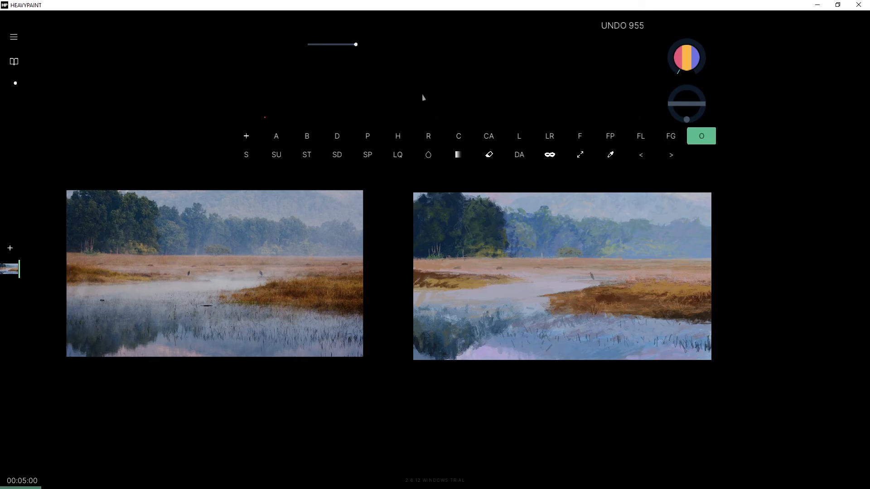
{"action": "left_click", "coordinate": [330, 70]}
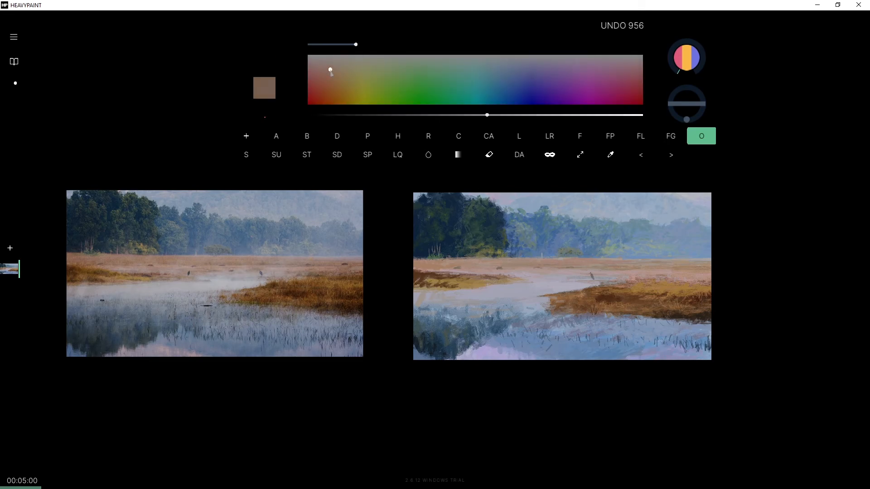
{"action": "left_click", "coordinate": [463, 252]}
{"action": "left_click_drag", "start_coordinate": [466, 233], "coordinate": [466, 253]}
Sample dark grey-green, teal and navy around the new brown trunks and blend the surrounding dark foliage.
{"action": "left_click", "coordinate": [459, 255], "text": "alt"}
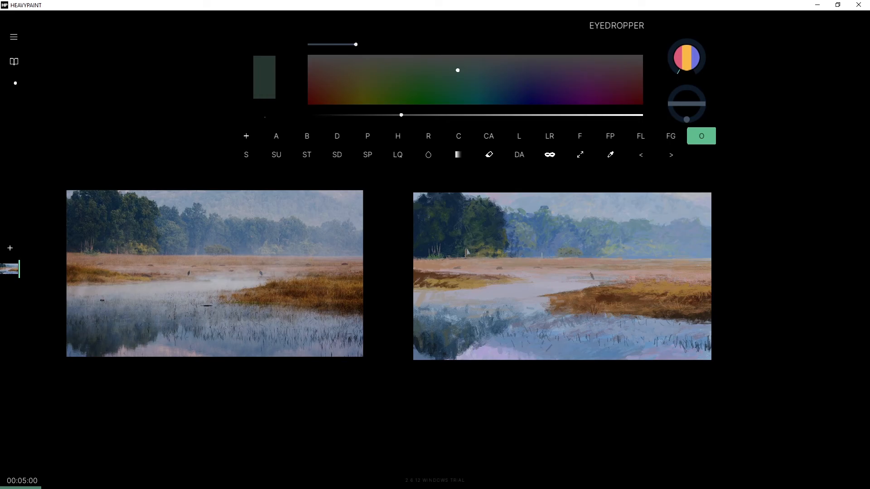
{"action": "left_click", "coordinate": [466, 250], "text": "alt"}
{"action": "left_click", "coordinate": [462, 249], "text": "alt"}
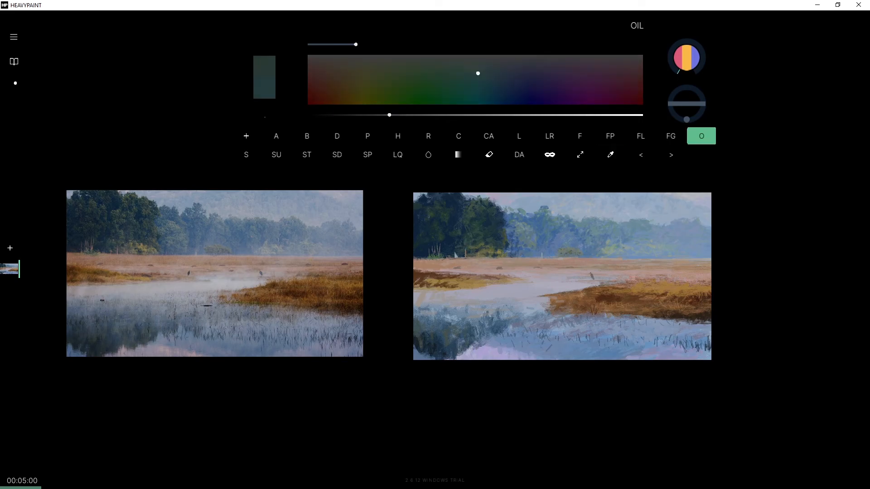
{"action": "left_click", "coordinate": [464, 250], "text": "alt"}
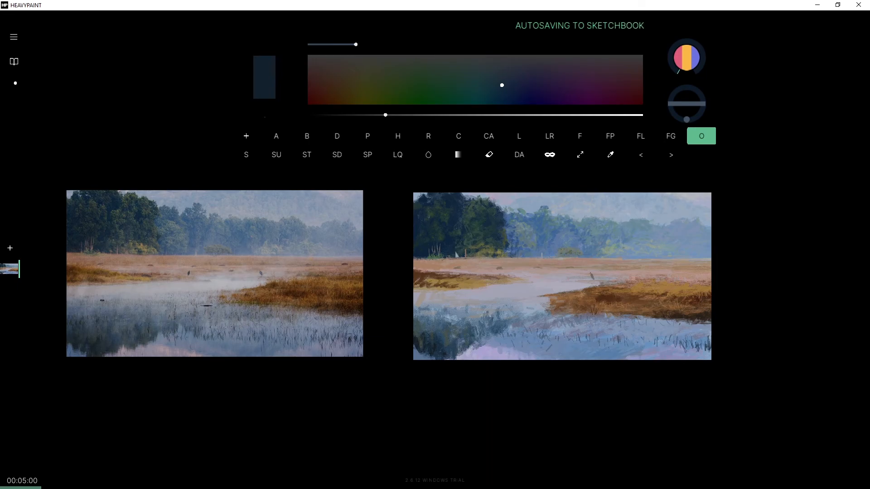
{"action": "left_click", "coordinate": [464, 217], "text": "alt"}
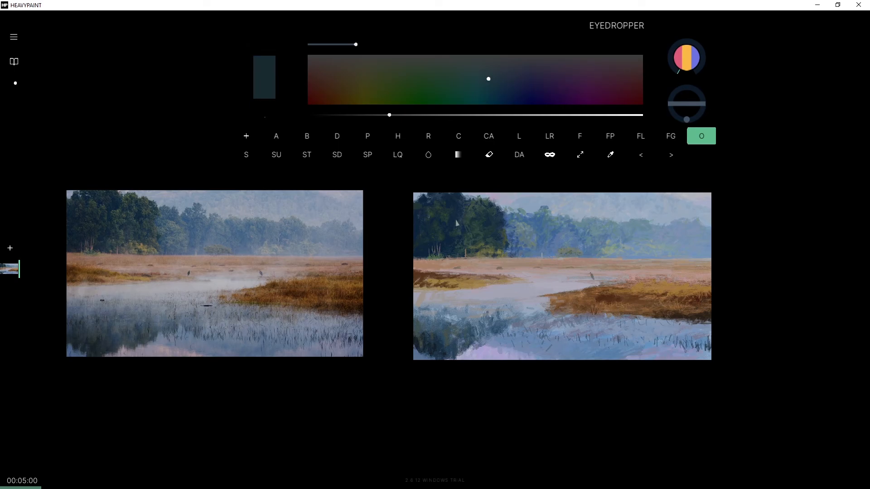
Mix a muted olive, darken it slightly, set the brush size to 8, and dab highlights on the upper canopy of the dark trees.
{"action": "left_click", "coordinate": [460, 221], "text": "alt"}
{"action": "left_click_drag", "start_coordinate": [386, 69], "coordinate": [368, 71]}
{"action": "left_click", "coordinate": [445, 115]}
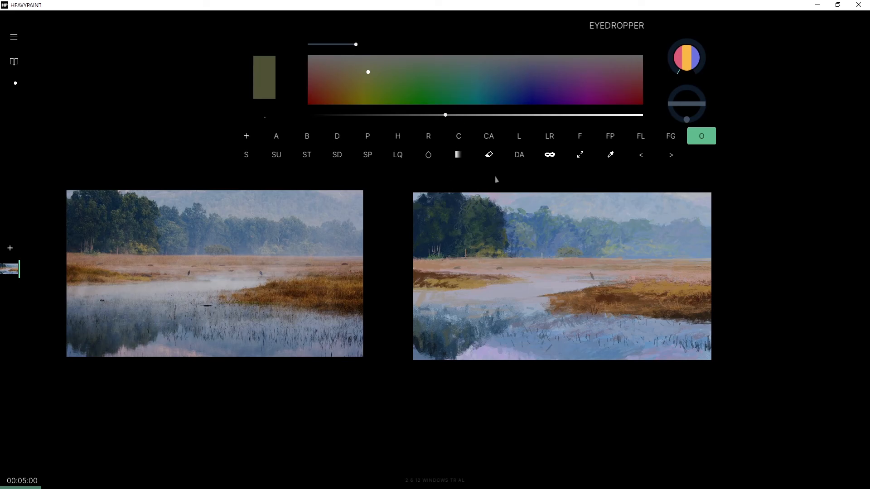
{"action": "left_click_drag", "start_coordinate": [448, 119], "coordinate": [439, 116]}
{"action": "mouse_move", "coordinate": [356, 44]}
{"action": "left_mouse_down"}
{"action": "mouse_move", "coordinate": [448, 44]}
{"action": "mouse_move", "coordinate": [416, 44]}
{"action": "left_mouse_up"}
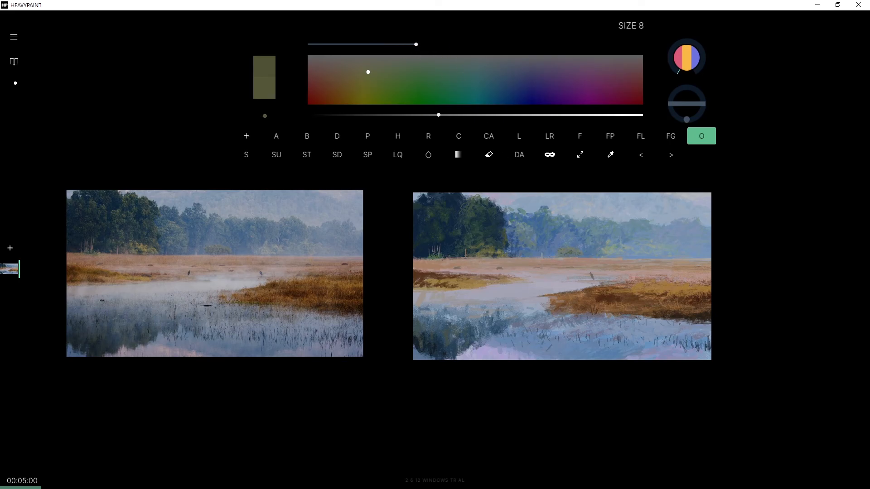
{"action": "key", "text": "ctrl+z"}
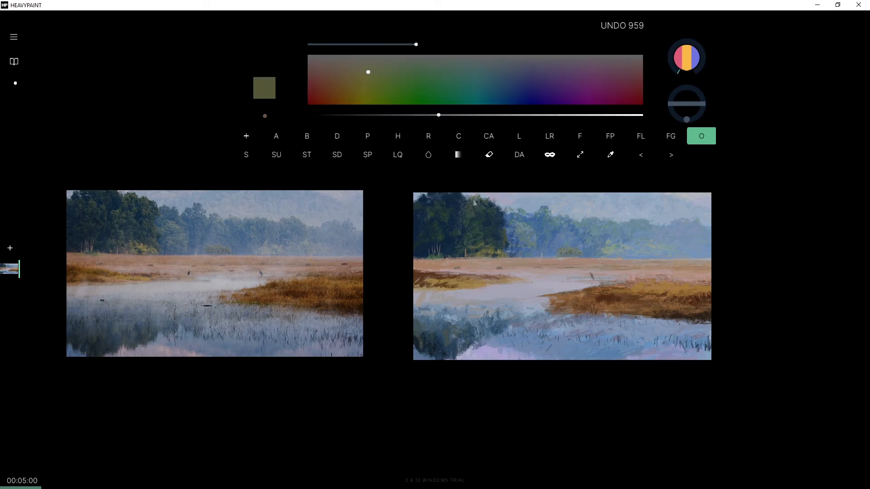
{"action": "left_click_drag", "start_coordinate": [473, 205], "coordinate": [474, 202]}
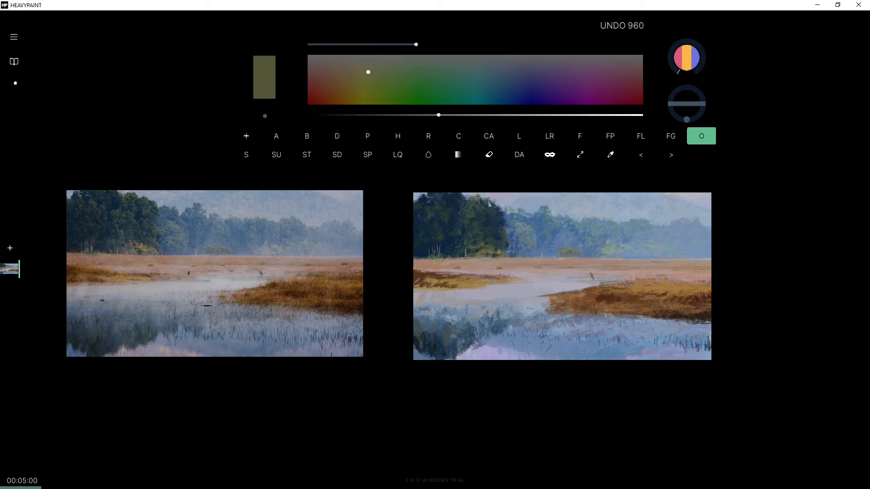
Sample dark grey-green and slate blue from the dark trees' far side and blend them into the foliage near the treetop.
{"action": "left_click", "coordinate": [484, 205], "text": "alt"}
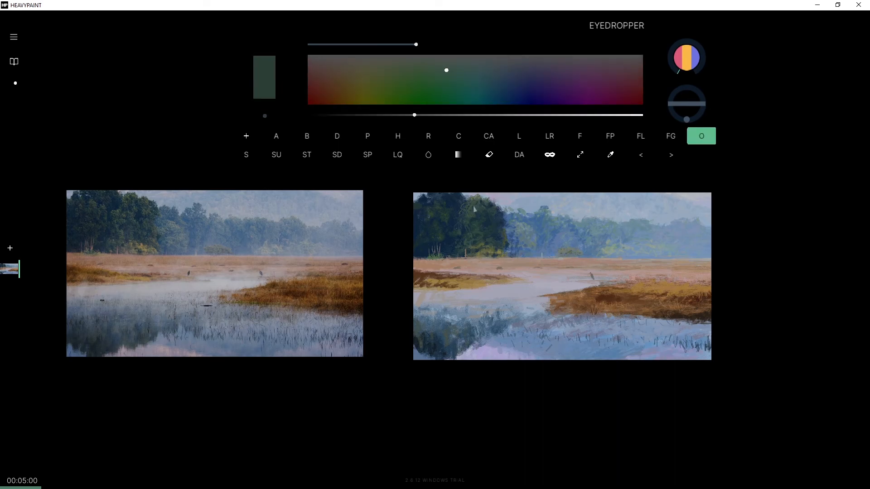
{"action": "left_click", "coordinate": [480, 212], "text": "alt"}
{"action": "left_click_drag", "start_coordinate": [481, 212], "coordinate": [487, 213]}
{"action": "left_click", "coordinate": [484, 207], "text": "alt"}
{"action": "left_click", "coordinate": [497, 221], "text": "alt"}
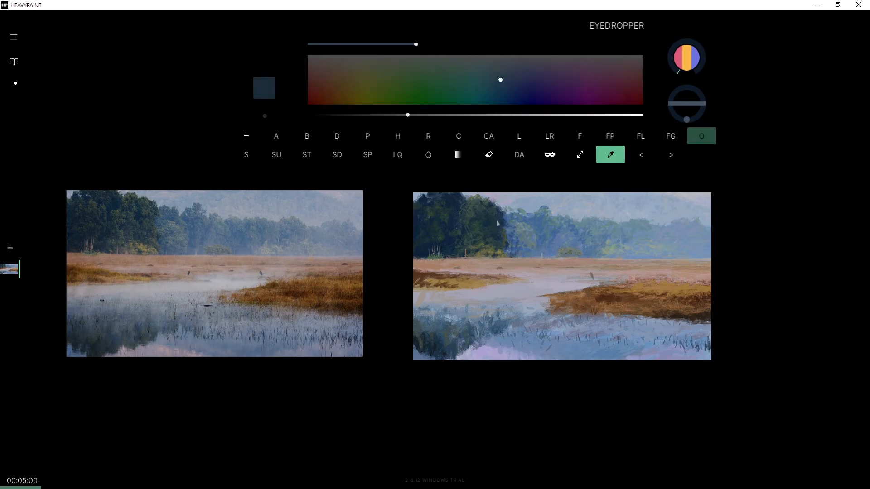
{"action": "left_click", "coordinate": [494, 217], "text": "alt"}
{"action": "left_click", "coordinate": [479, 204]}
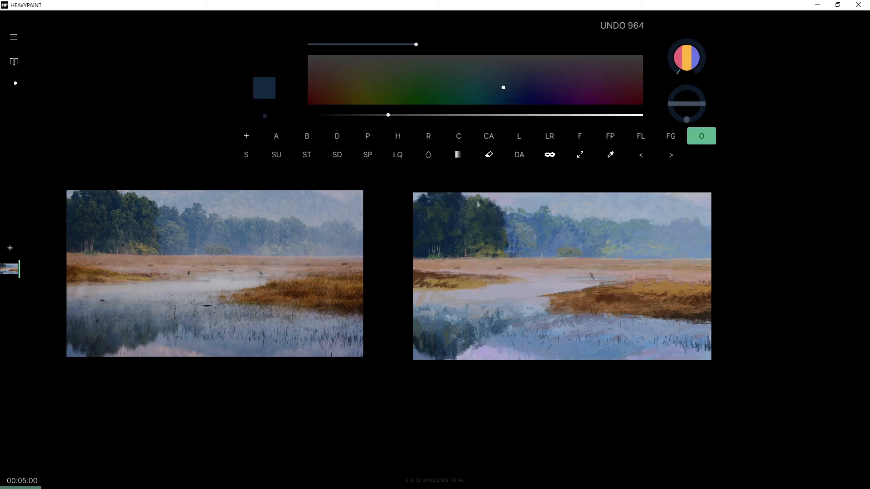
{"action": "left_click_drag", "start_coordinate": [479, 199], "coordinate": [468, 206]}
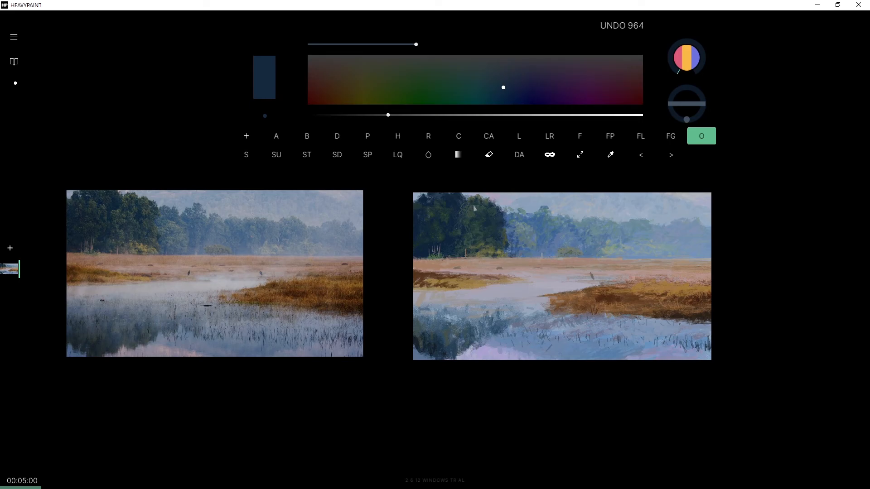
Sample light grey-green and dark navy near the treetop and paint short strokes in the upper middle canopy.
{"action": "left_click", "coordinate": [476, 204], "text": "alt"}
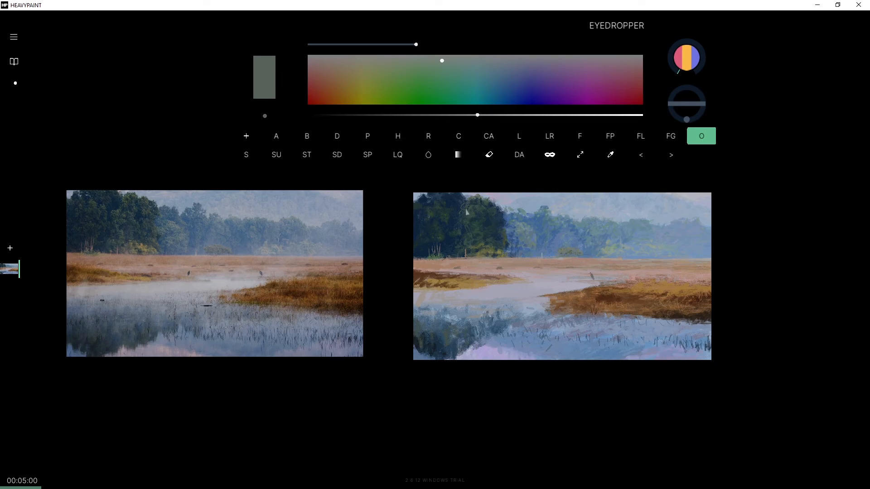
{"action": "left_click_drag", "start_coordinate": [463, 207], "coordinate": [463, 212]}
{"action": "left_click", "coordinate": [463, 202], "text": "alt"}
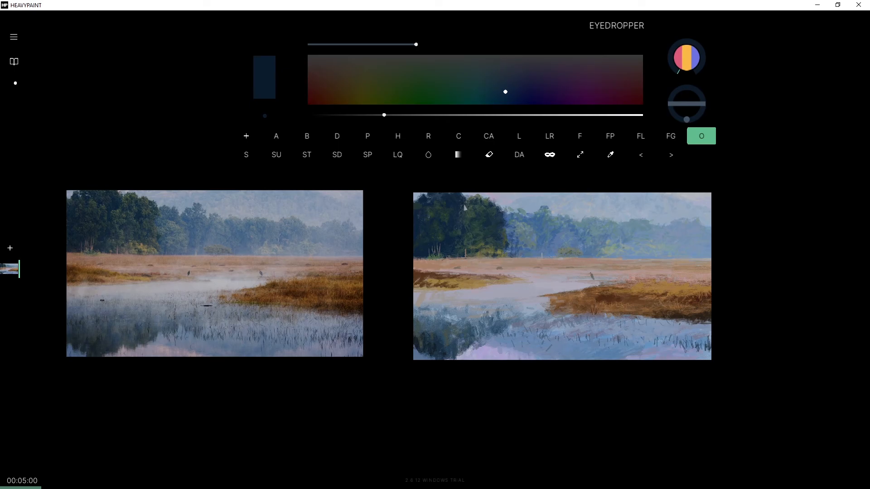
{"action": "left_click_drag", "start_coordinate": [460, 200], "coordinate": [457, 208]}
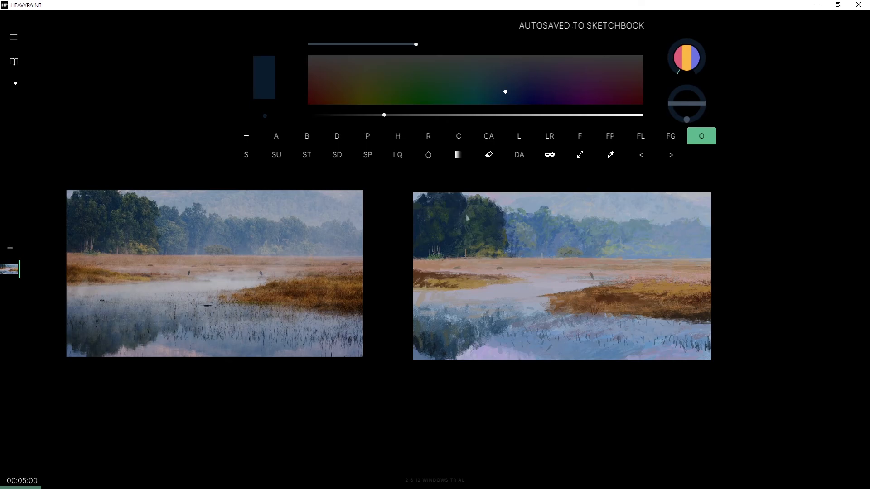
Sample dark teal and muted green from the middle of the dark trees and dab small foliage touches there.
{"action": "left_click", "coordinate": [459, 216], "text": "alt"}
{"action": "left_click", "coordinate": [459, 220], "text": "alt"}
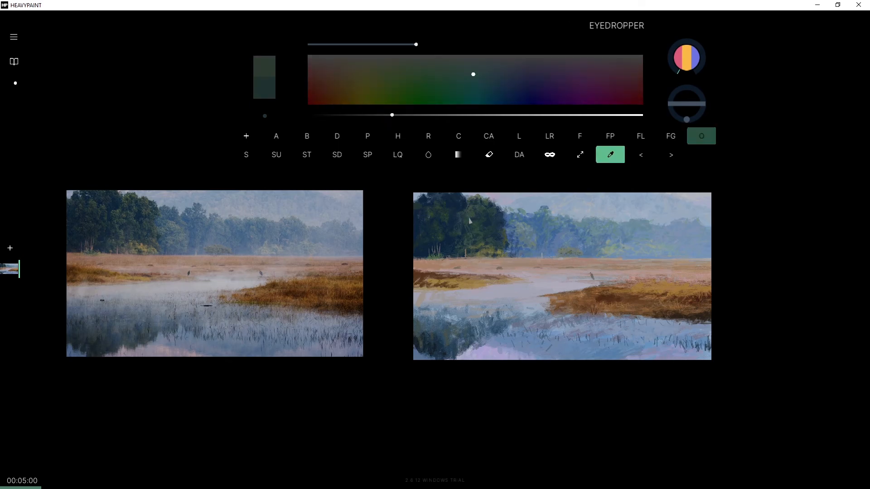
{"action": "mouse_move", "coordinate": [463, 213]}
{"action": "left_mouse_down"}
{"action": "mouse_move", "coordinate": [470, 204]}
{"action": "mouse_move", "coordinate": [463, 213]}
{"action": "left_mouse_up"}
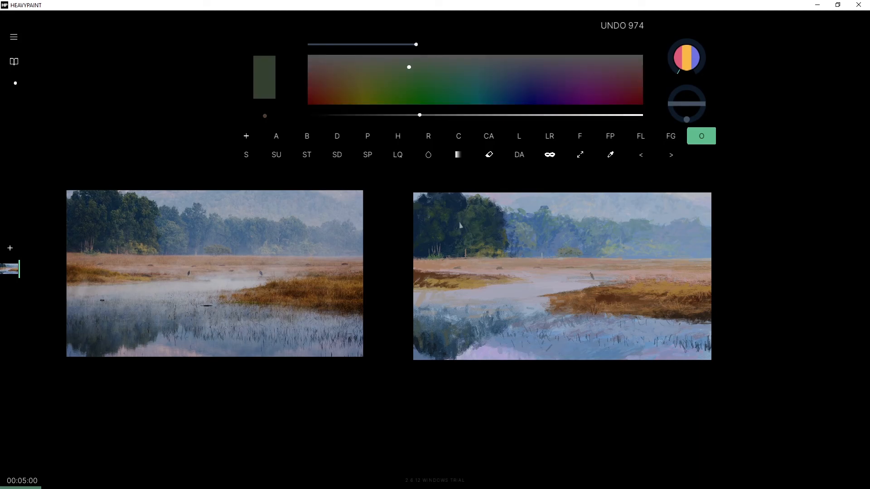
{"action": "left_click", "coordinate": [459, 219], "text": "alt"}
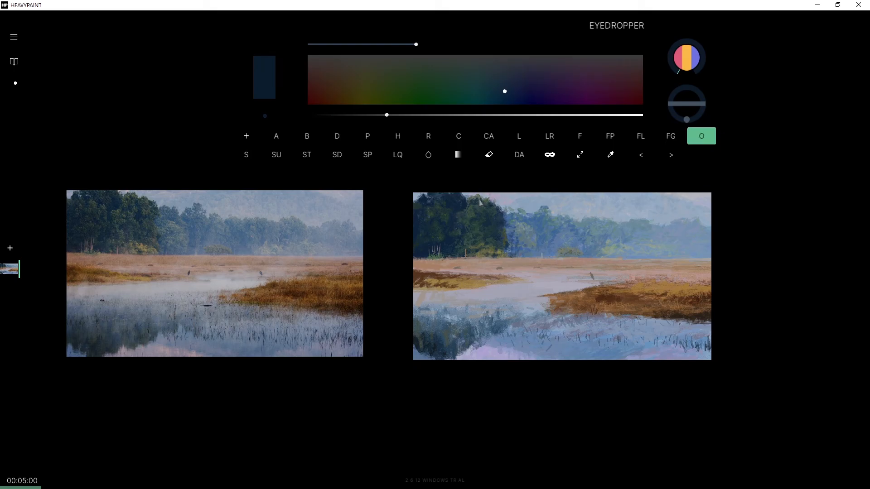
Lighten the sampled navy, shift it to a muted green, and darken it slightly for foliage in the dark tree mass.
{"action": "left_click_drag", "start_coordinate": [408, 115], "coordinate": [430, 116]}
{"action": "left_click", "coordinate": [505, 81]}
{"action": "left_click_drag", "start_coordinate": [504, 81], "coordinate": [438, 74]}
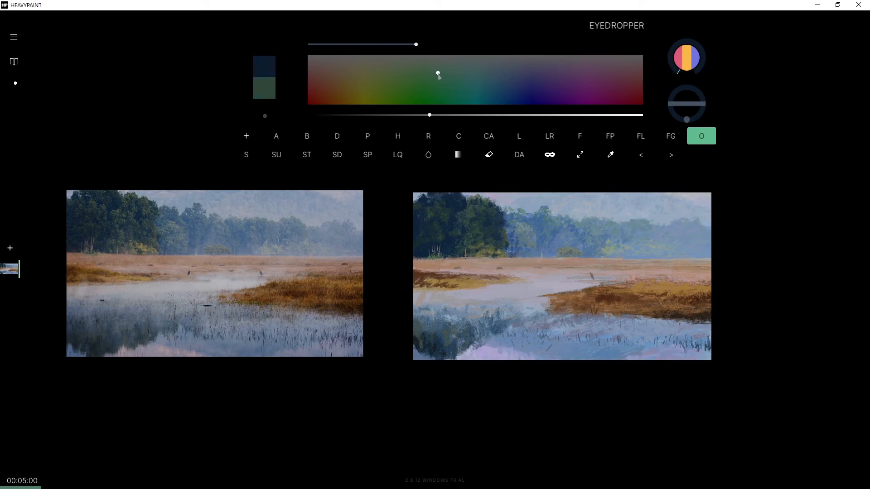
{"action": "left_click_drag", "start_coordinate": [429, 115], "coordinate": [408, 116]}
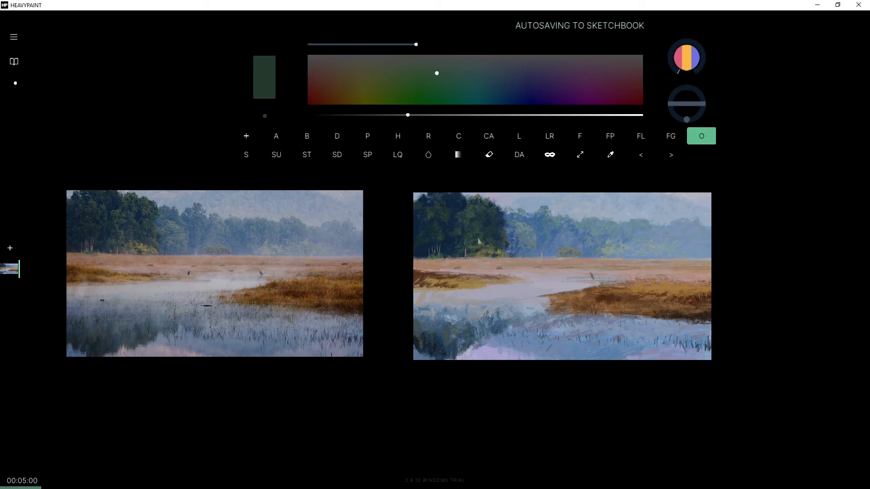
Sample dark navy and dark teal from the lower and middle parts of the dark trees and touch up the shadows there.
{"action": "left_click", "coordinate": [451, 229], "text": "alt"}
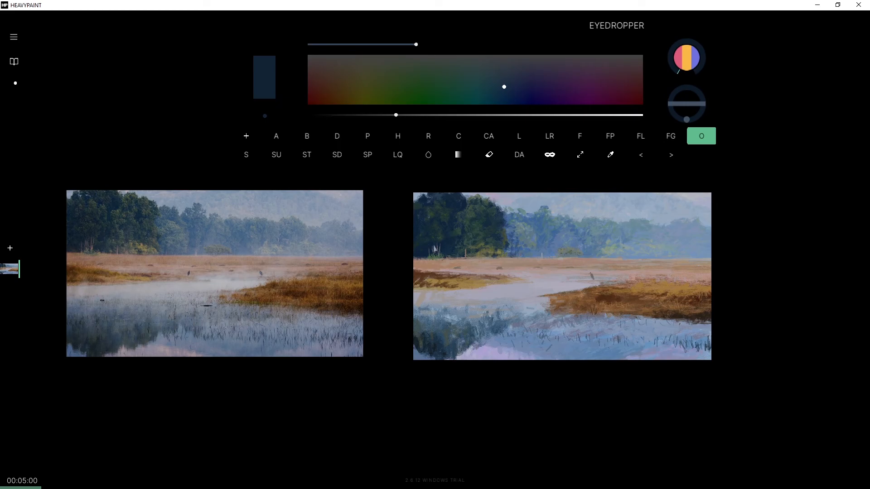
{"action": "left_click", "coordinate": [431, 238], "text": "alt"}
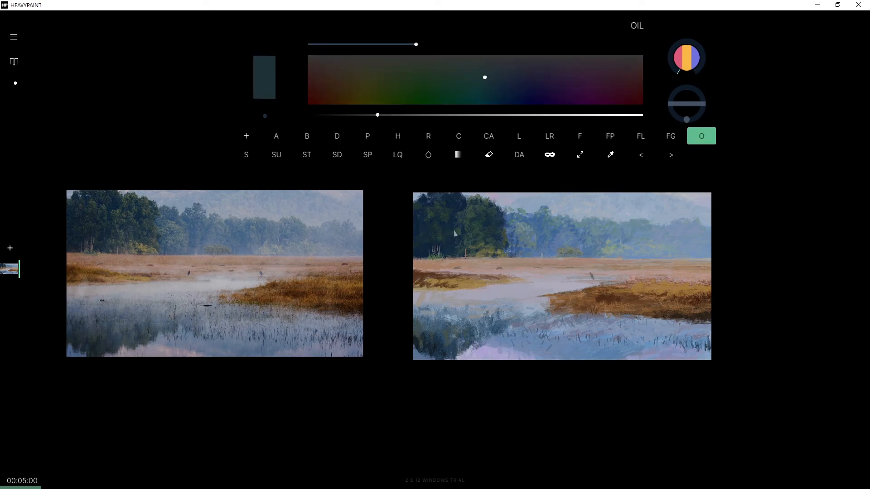
{"action": "left_click", "coordinate": [451, 248], "text": "alt"}
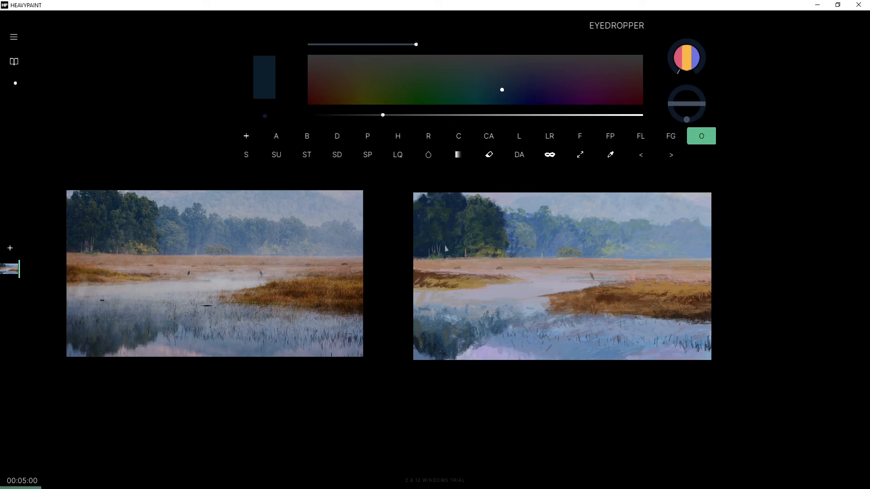
{"action": "left_click", "coordinate": [456, 219], "text": "alt"}
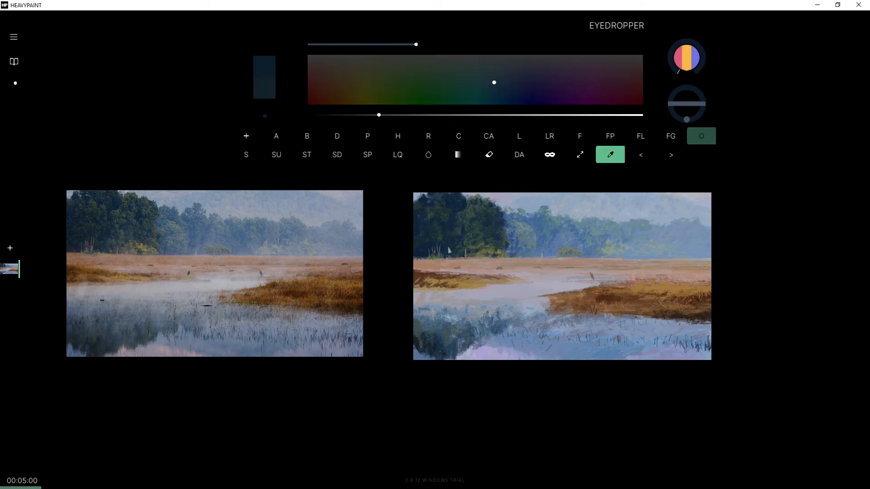
{"action": "key", "text": "ctrl+z"}
Sample grey-green from the middle of the dark trees, lighten and shift it towards green, and paint a short foliage stroke.
{"action": "left_click", "coordinate": [460, 221], "text": "alt"}
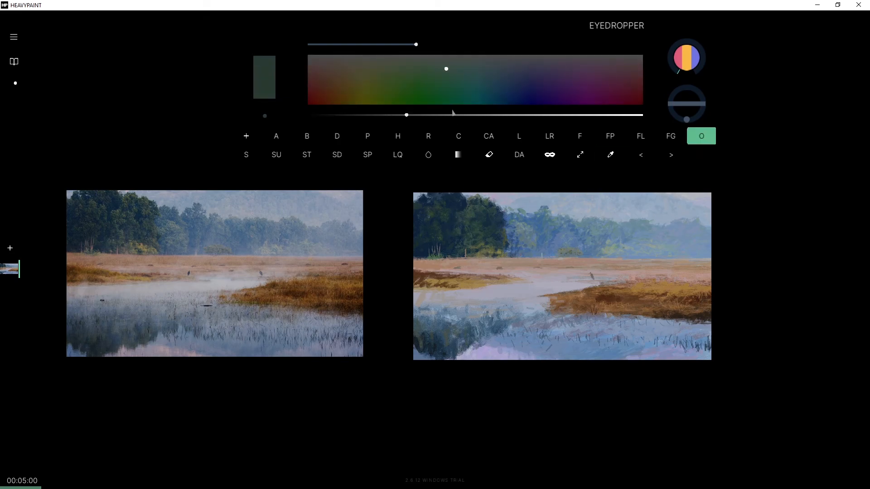
{"action": "left_click", "coordinate": [442, 115]}
{"action": "left_click_drag", "start_coordinate": [432, 71], "coordinate": [425, 70]}
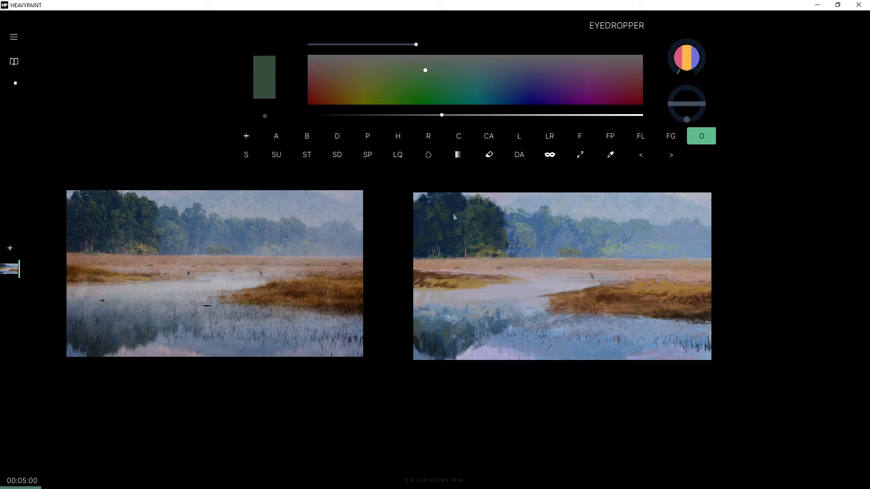
{"action": "left_click_drag", "start_coordinate": [468, 213], "coordinate": [463, 217]}
Sample dark navy, dark teal and grey-green near the treetops and blend small touches into the upper canopy.
{"action": "left_click", "coordinate": [442, 200], "text": "alt"}
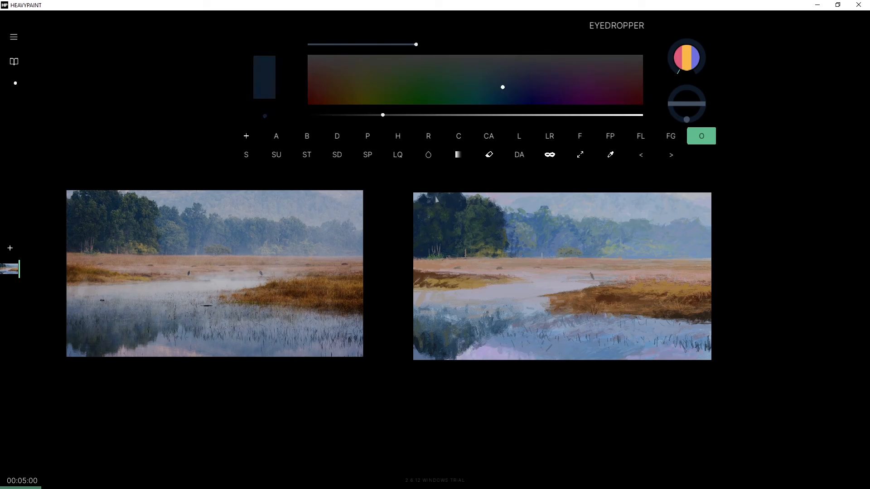
{"action": "left_click", "coordinate": [450, 202], "text": "alt"}
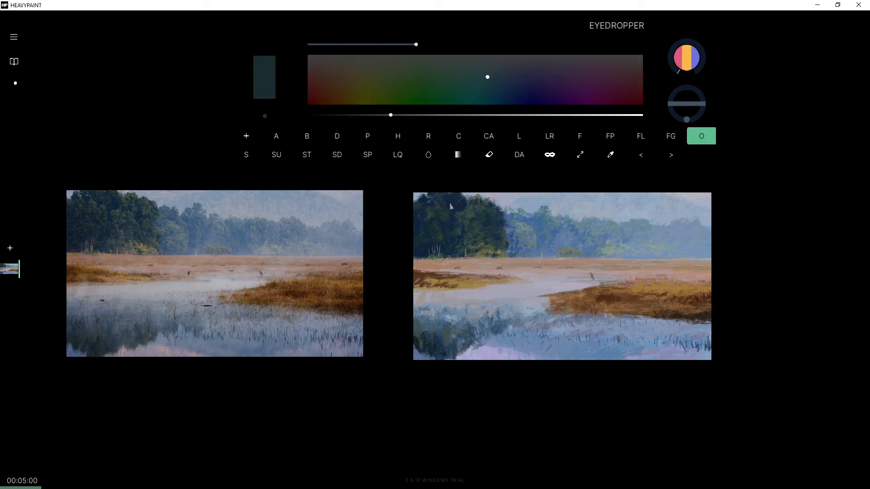
{"action": "left_click", "coordinate": [457, 196], "text": "alt"}
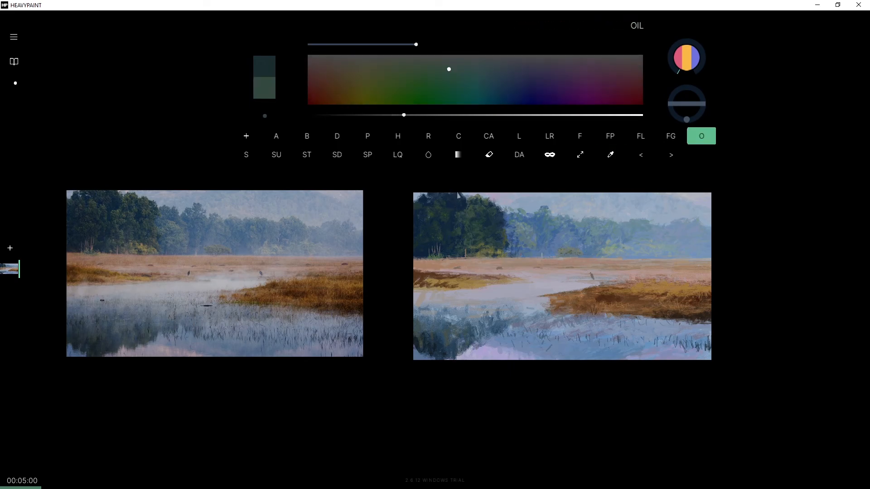
{"action": "left_click", "coordinate": [456, 204], "text": "alt"}
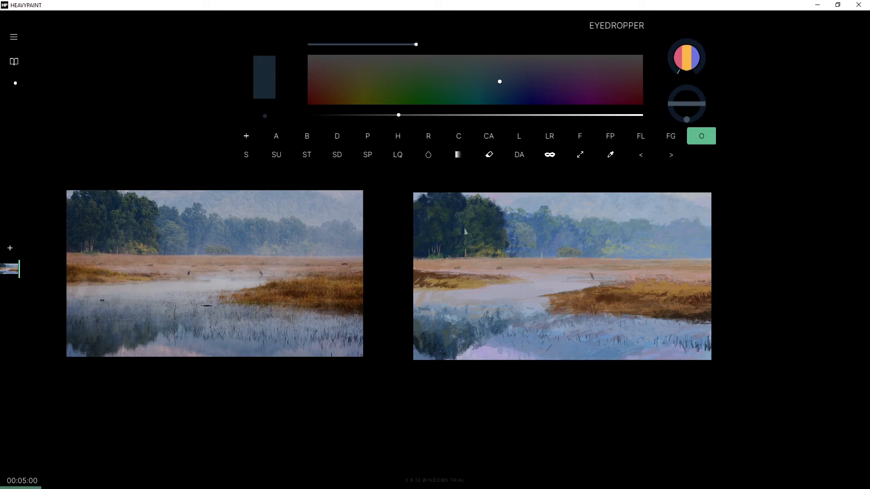
Sample dark brown from the grass bank below the dark trees and shift it to a brighter, more saturated ochre.
{"action": "left_click", "coordinate": [419, 277], "text": "alt"}
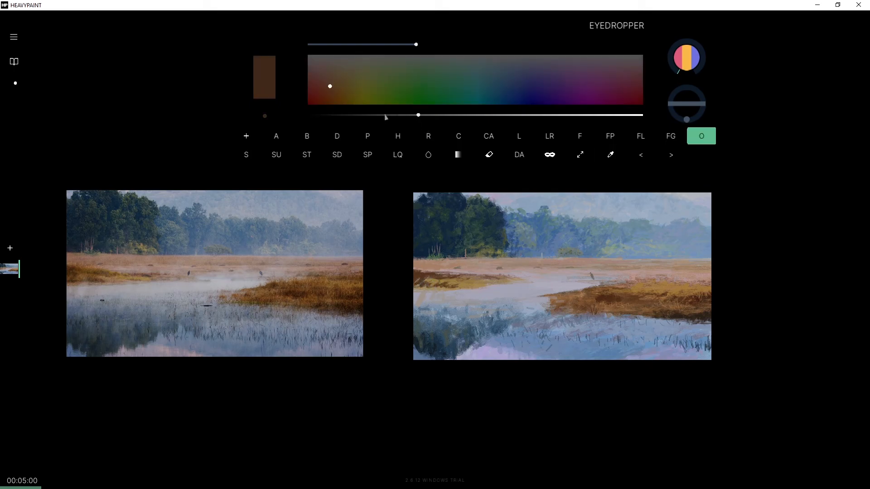
{"action": "mouse_move", "coordinate": [332, 81]}
{"action": "left_mouse_down"}
{"action": "mouse_move", "coordinate": [357, 83]}
{"action": "mouse_move", "coordinate": [348, 87]}
{"action": "left_mouse_up"}
{"action": "left_click_drag", "start_coordinate": [421, 115], "coordinate": [419, 115]}
{"action": "key", "text": "ctrl+z"}
{"action": "left_click", "coordinate": [348, 98]}
{"action": "left_click", "coordinate": [455, 115]}
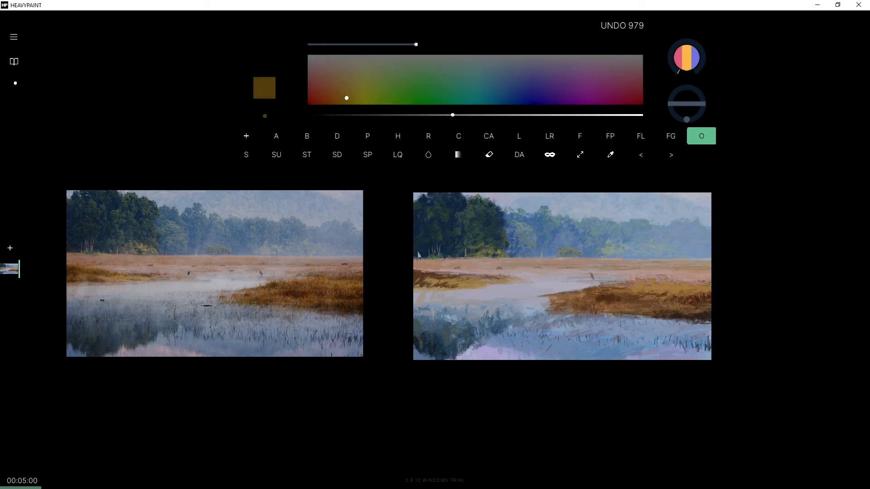
Dab ochre grass touches on the bank below the dark trees, reducing the brush size to 4.
{"action": "left_click", "coordinate": [416, 283]}
{"action": "left_click", "coordinate": [422, 282]}
{"action": "left_click", "coordinate": [422, 282]}
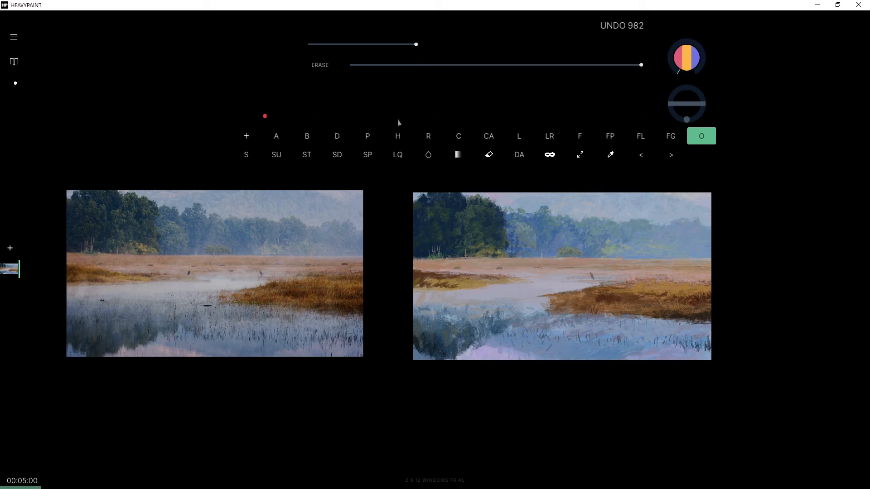
{"action": "key", "text": "bracketleft"}
{"action": "key", "text": "bracketleft"}
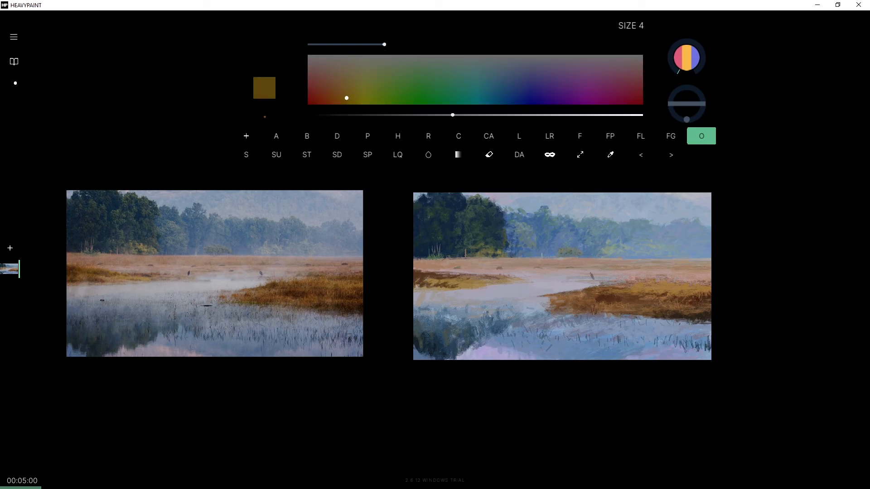
{"action": "left_click", "coordinate": [421, 284]}
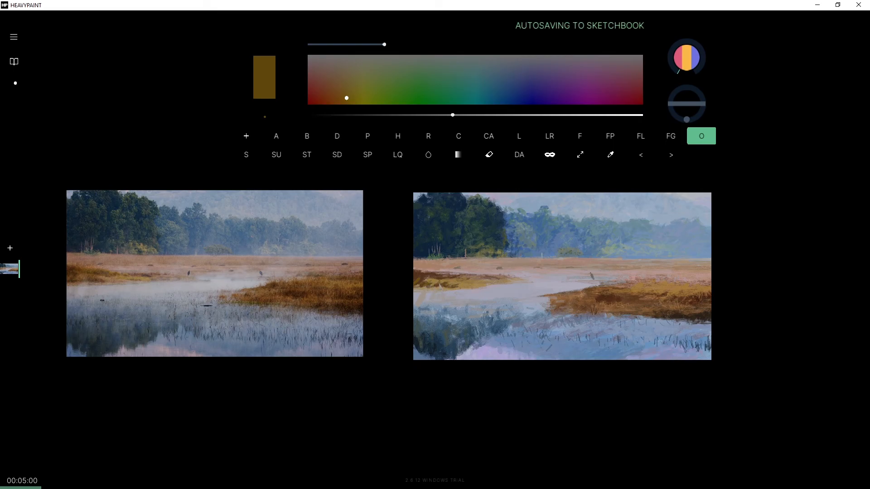
Sample ochre tones from the same grass bank, make the colour brighter and more saturated, and paint thin grass strokes.
{"action": "left_click", "coordinate": [447, 280], "text": "alt"}
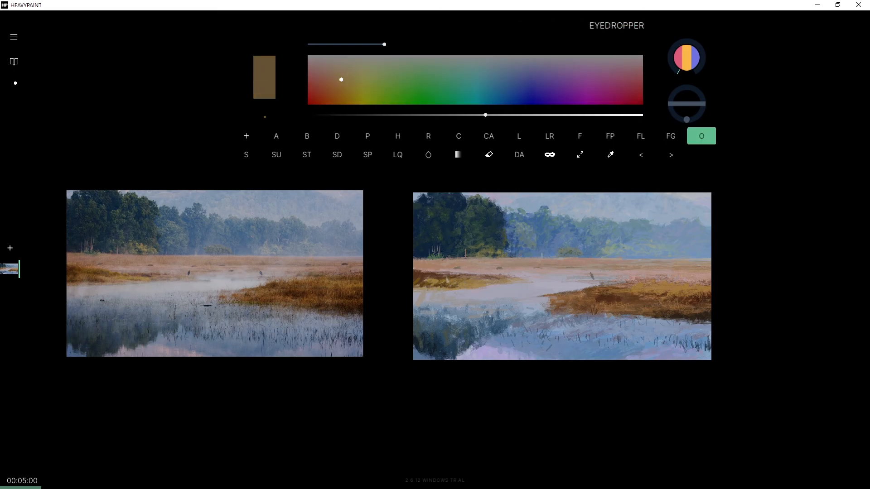
{"action": "left_click", "coordinate": [422, 276], "text": "alt"}
{"action": "left_click", "coordinate": [419, 282], "text": "alt"}
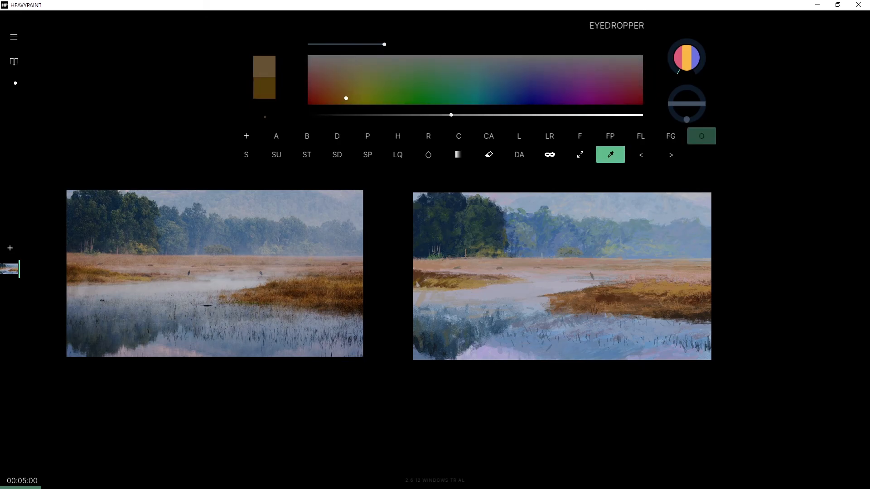
{"action": "left_click_drag", "start_coordinate": [346, 99], "coordinate": [347, 102]}
{"action": "left_click_drag", "start_coordinate": [451, 116], "coordinate": [484, 116]}
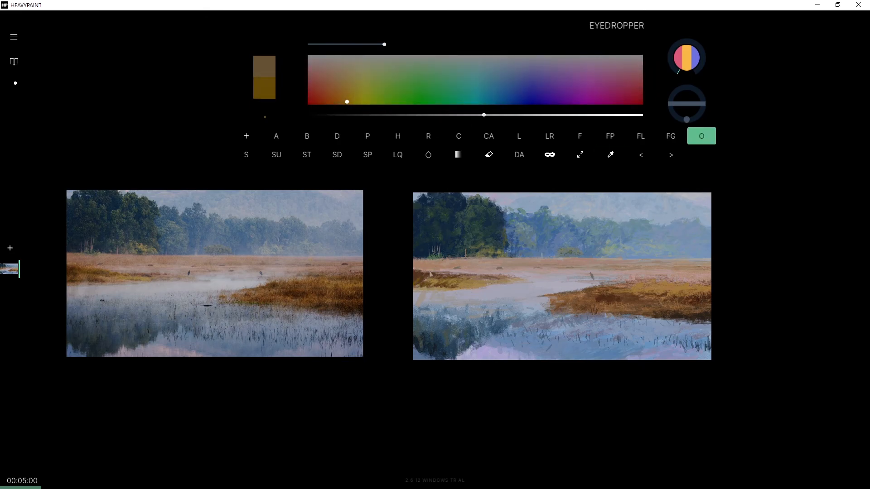
{"action": "left_click_drag", "start_coordinate": [437, 270], "coordinate": [442, 276]}
{"action": "key", "text": "ctrl+z"}
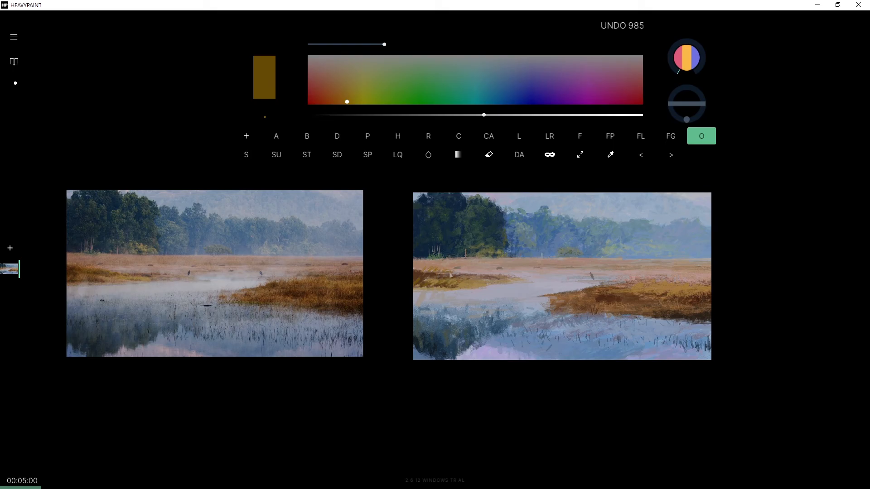
Sample warm brown and pinkish grey along the small grass bank's upper edge and far shore, and soften the grass edge.
{"action": "left_click", "coordinate": [448, 274], "text": "alt"}
{"action": "left_click_drag", "start_coordinate": [447, 272], "coordinate": [448, 275]}
{"action": "left_click", "coordinate": [446, 274], "text": "alt"}
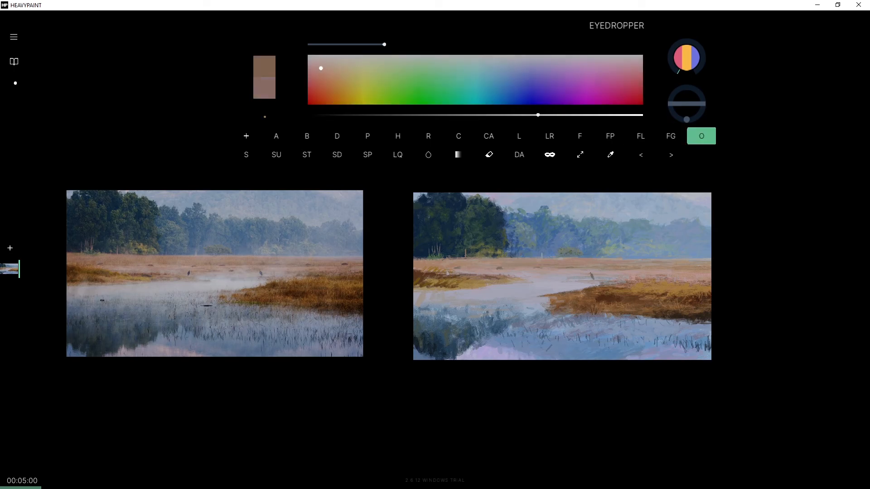
{"action": "left_click", "coordinate": [474, 274], "text": "alt"}
{"action": "left_click", "coordinate": [477, 274], "text": "alt"}
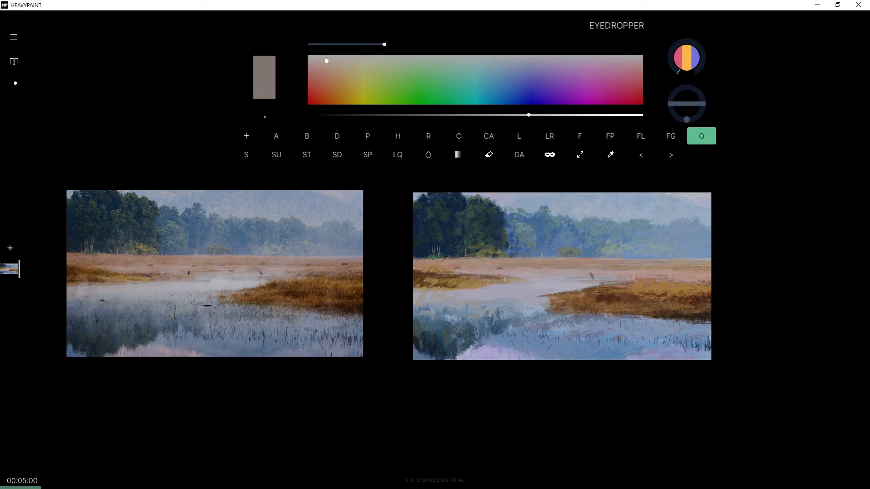
{"action": "left_click", "coordinate": [499, 268], "text": "alt"}
{"action": "left_click", "coordinate": [501, 267], "text": "alt"}
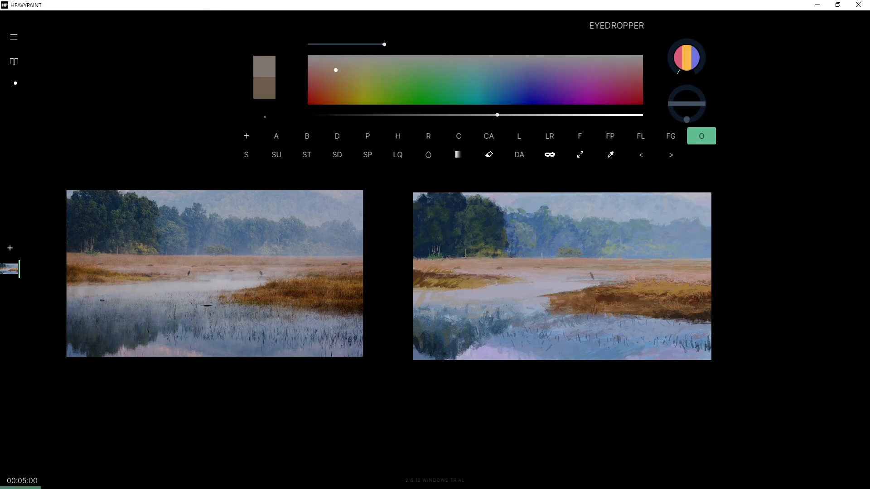
{"action": "left_click", "coordinate": [675, 315], "text": "alt"}
{"action": "left_click", "coordinate": [667, 317], "text": "alt"}
{"action": "key", "text": "ctrl+z"}
{"action": "left_click", "coordinate": [368, 115]}
{"action": "left_click", "coordinate": [331, 67]}
{"action": "mouse_move", "coordinate": [475, 276]}
{"action": "left_mouse_down"}
{"action": "mouse_move", "coordinate": [494, 278]}
{"action": "mouse_move", "coordinate": [482, 281]}
{"action": "left_mouse_up"}
{"action": "key", "text": "ctrl+z"}
{"action": "key", "text": "ctrl+z"}
{"action": "key", "text": "e"}
{"action": "key", "text": "e"}
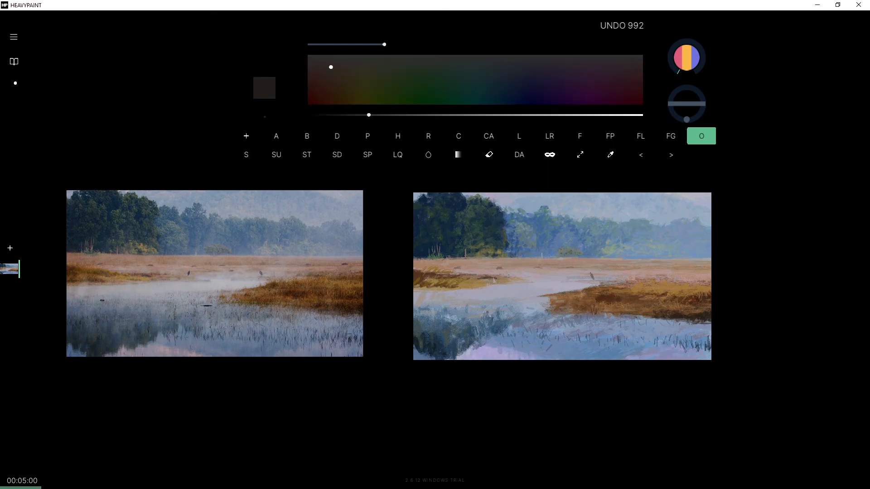
Refine the small bank's tip and the bird in the mist using sampled brown, grey-violet, dark brown and pinkish tones.
{"action": "left_click", "coordinate": [502, 279], "text": "alt"}
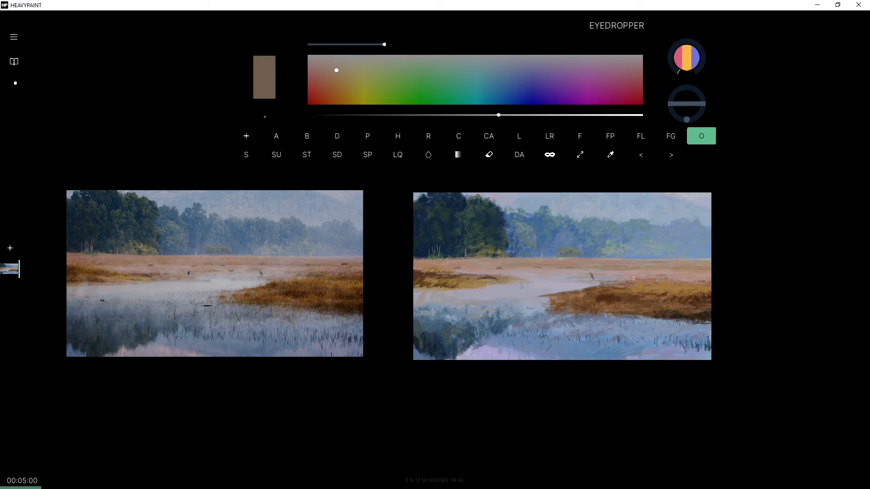
{"action": "left_click", "coordinate": [538, 286], "text": "alt"}
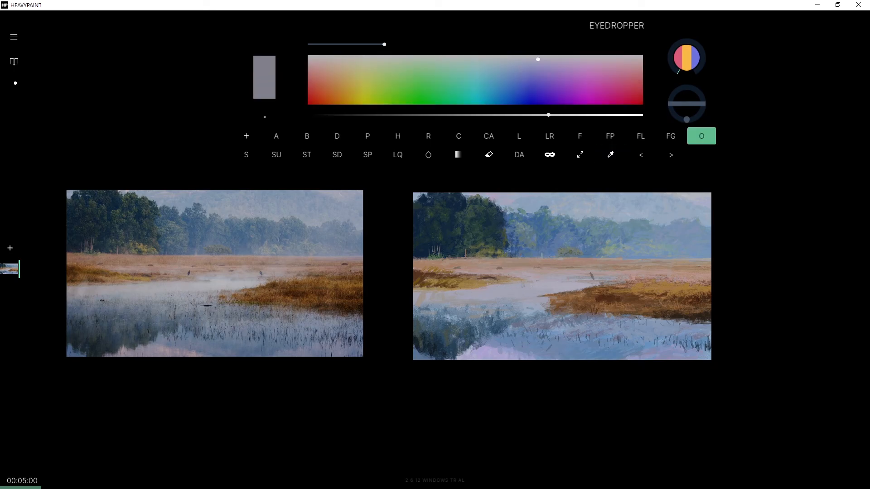
{"action": "left_click", "coordinate": [592, 276], "text": "alt"}
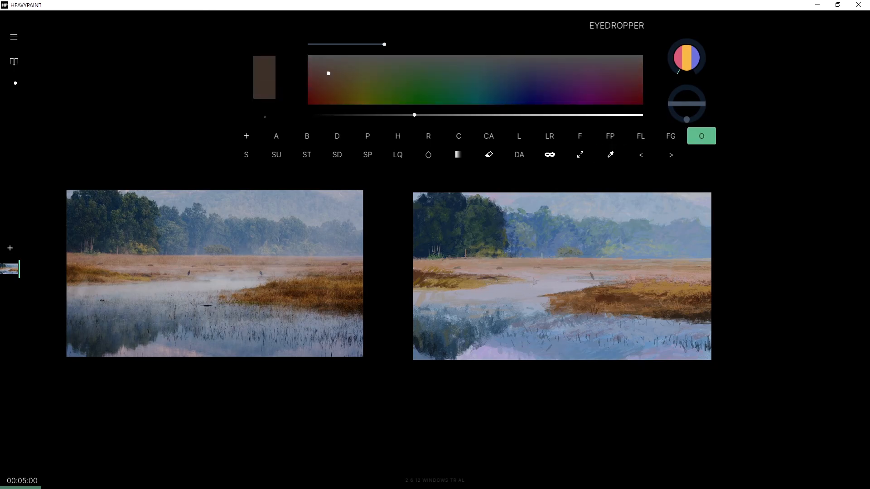
{"action": "left_click", "coordinate": [590, 278], "text": "alt"}
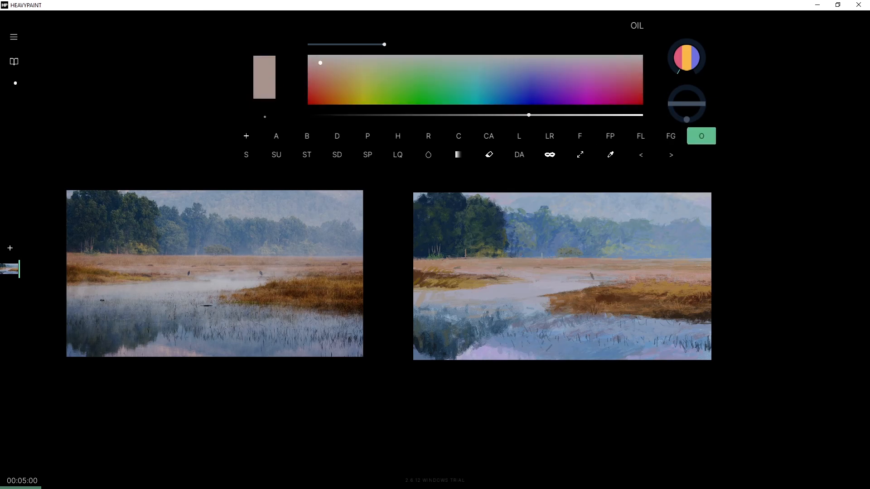
{"action": "left_click", "coordinate": [590, 278], "text": "alt"}
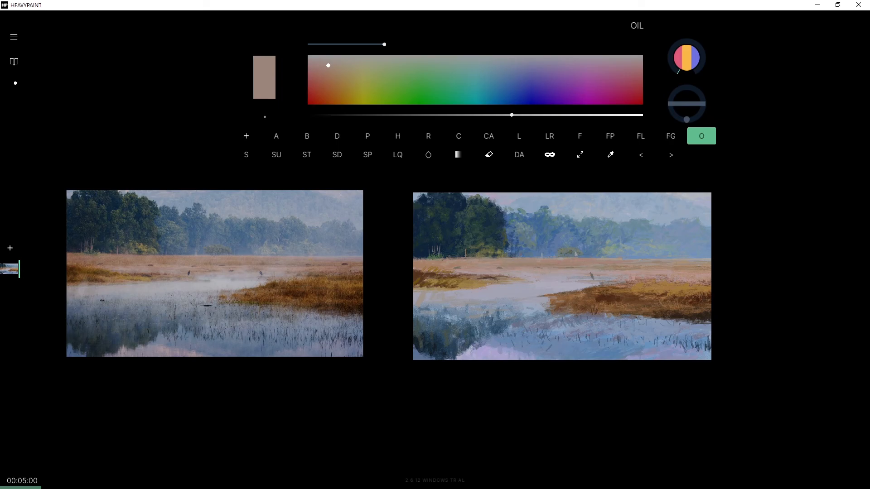
Sample grey-green from the small bush on the far shore and slate blue beside it, and touch up the bush.
{"action": "left_click", "coordinate": [570, 254], "text": "alt"}
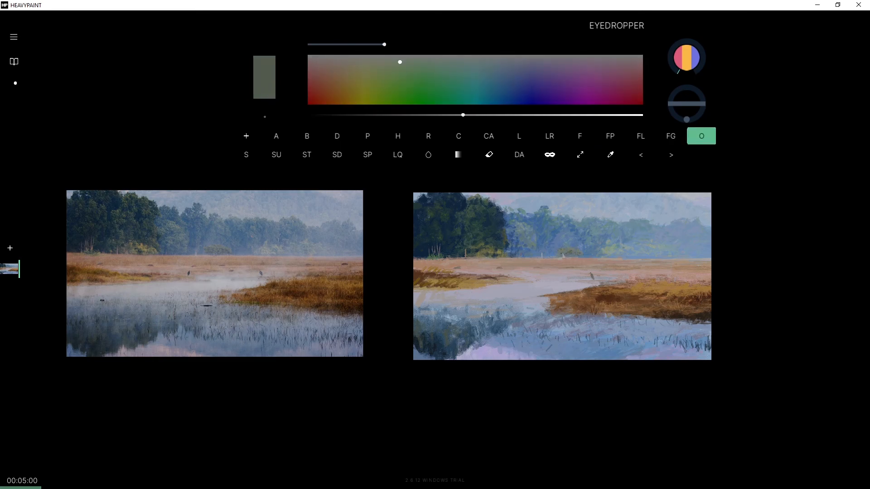
{"action": "left_click", "coordinate": [569, 253], "text": "alt"}
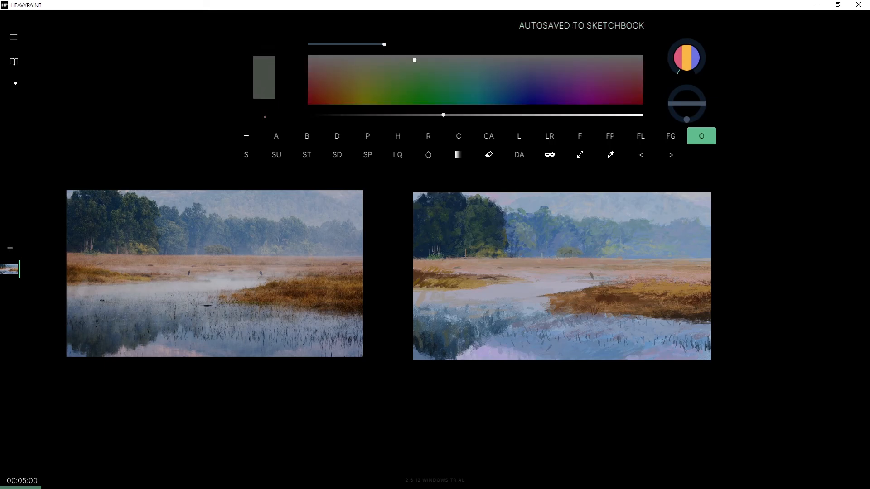
{"action": "left_click", "coordinate": [576, 250], "text": "alt"}
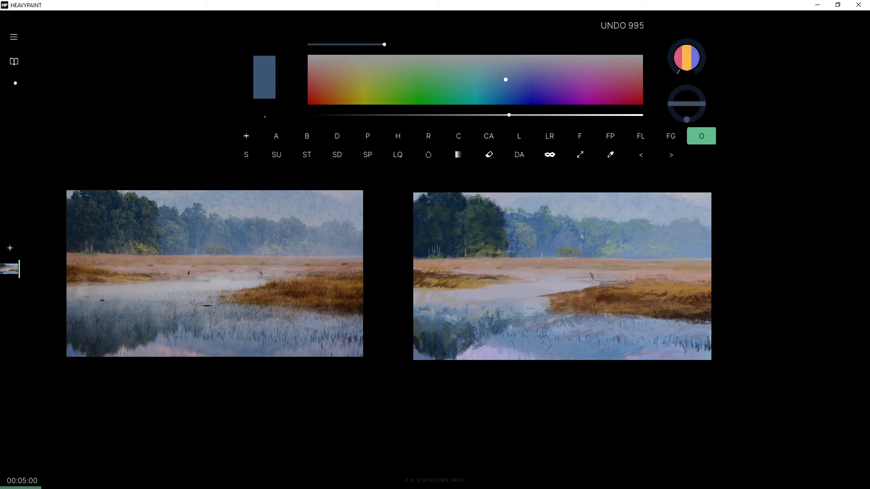
Dab slate-blue touches into the misty trees just above the small bush.
{"action": "left_click", "coordinate": [582, 236]}
{"action": "left_click", "coordinate": [578, 242]}
{"action": "left_click", "coordinate": [574, 244]}
{"action": "left_click", "coordinate": [582, 245]}
{"action": "left_click", "coordinate": [571, 238]}
{"action": "left_click", "coordinate": [582, 240]}
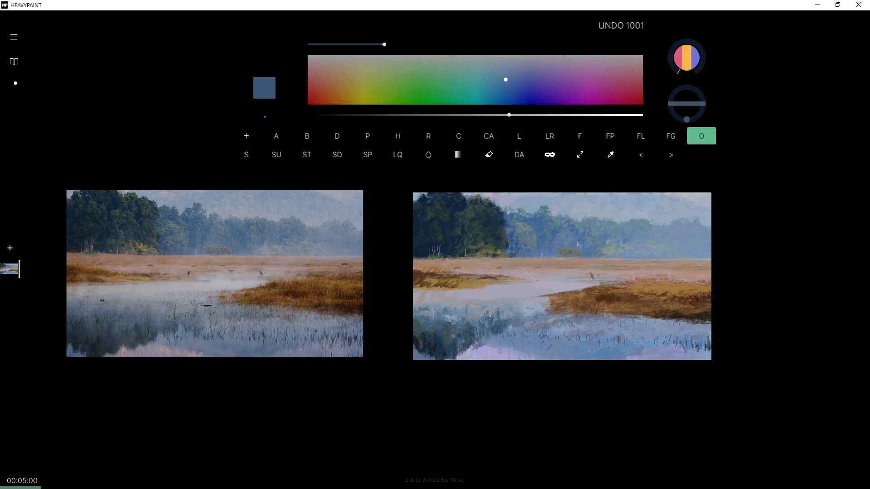
Sample medium blue and grey-teal around the small bush and blend them into the misty trees behind it.
{"action": "left_click", "coordinate": [570, 237], "text": "alt"}
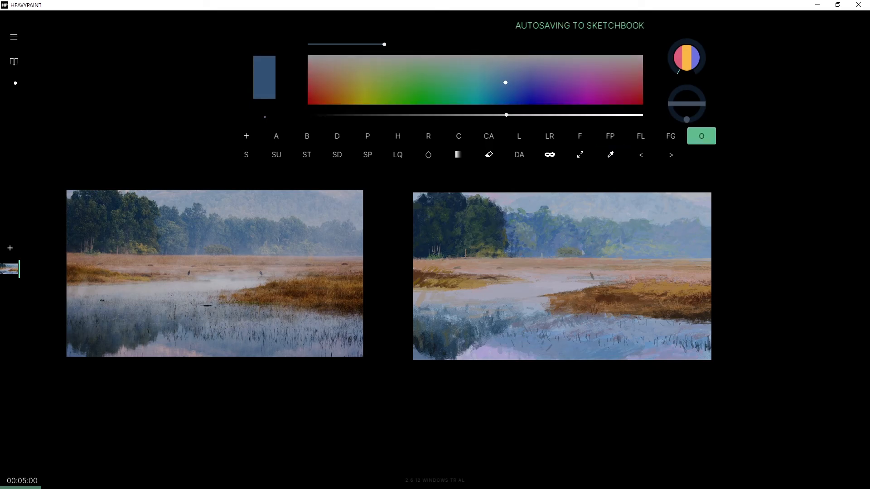
{"action": "left_click", "coordinate": [575, 246], "text": "alt"}
{"action": "left_click", "coordinate": [571, 245], "text": "alt"}
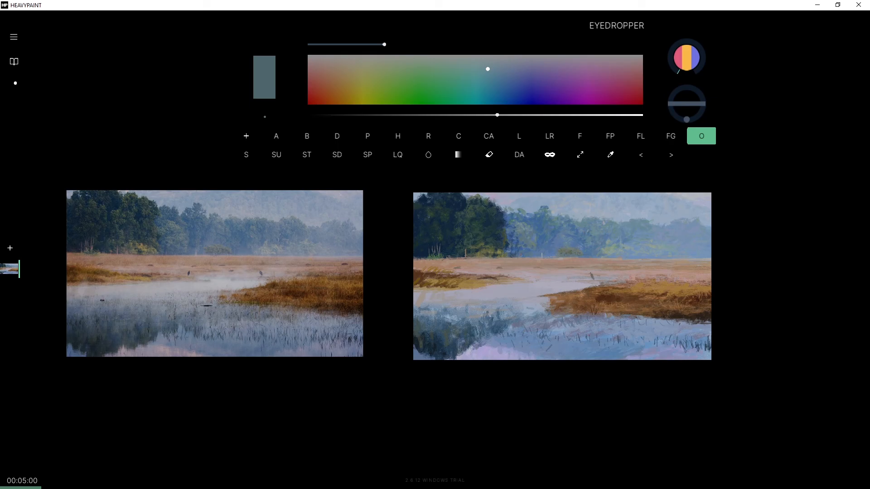
Sample grey-violet, slate blue and light grey tones and dab them into the misty trees on the far shore.
{"action": "left_click", "coordinate": [182, 297]}
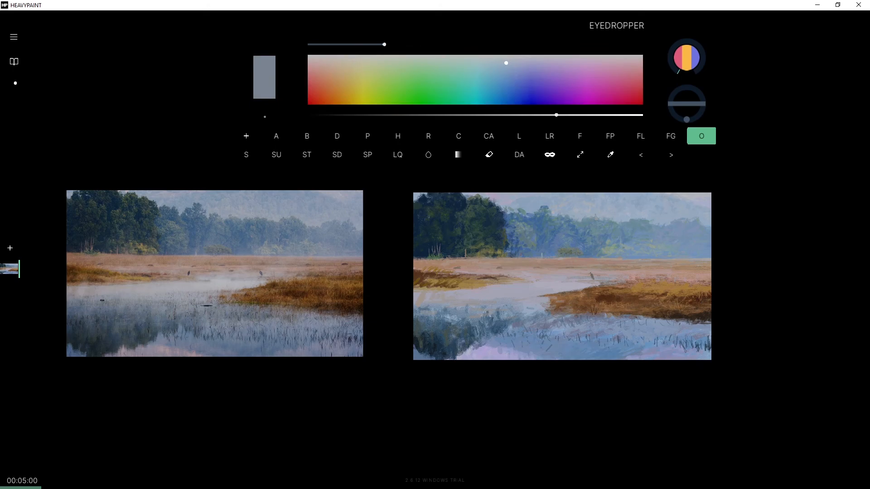
{"action": "left_click", "coordinate": [182, 319]}
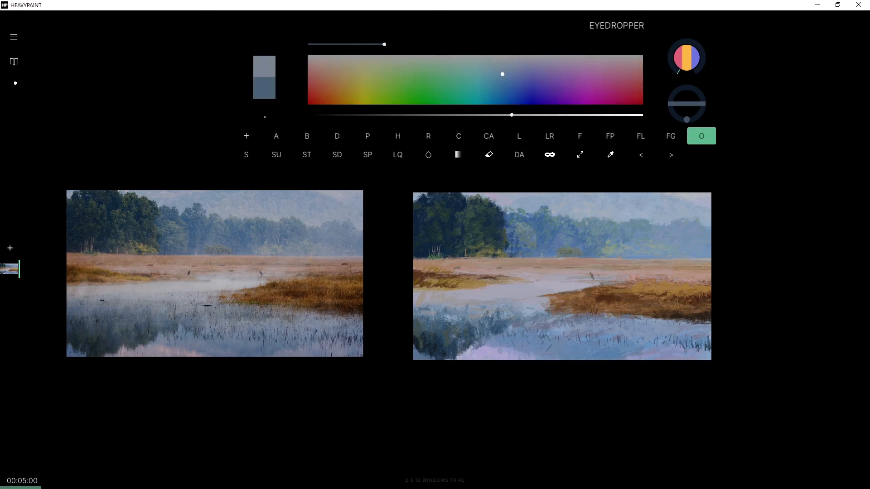
{"action": "key", "text": "ctrl+z"}
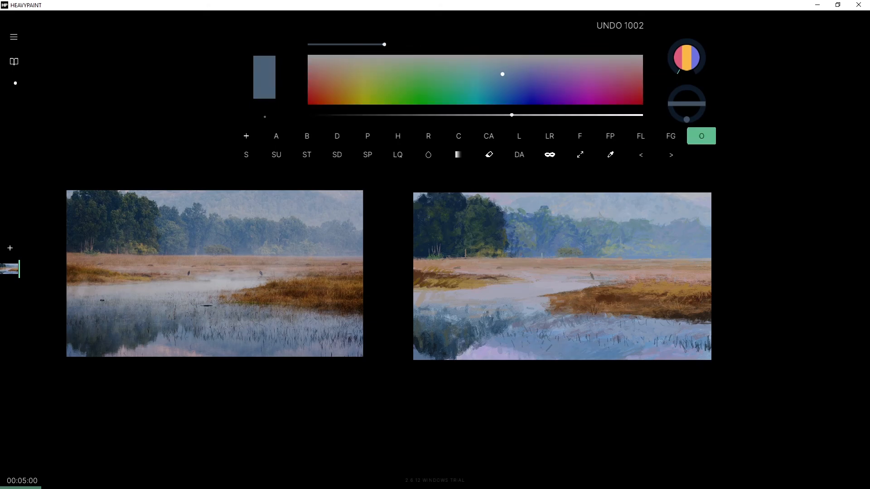
{"action": "left_click", "coordinate": [596, 220]}
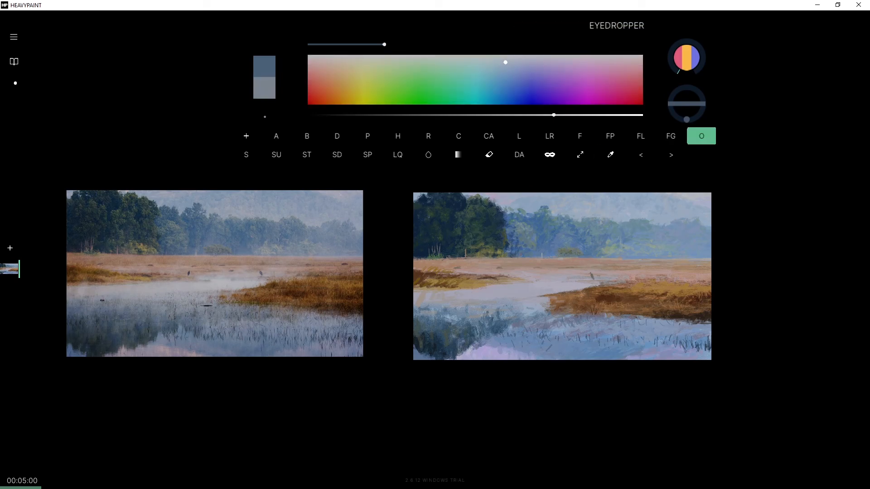
{"action": "key", "text": "ctrl+z"}
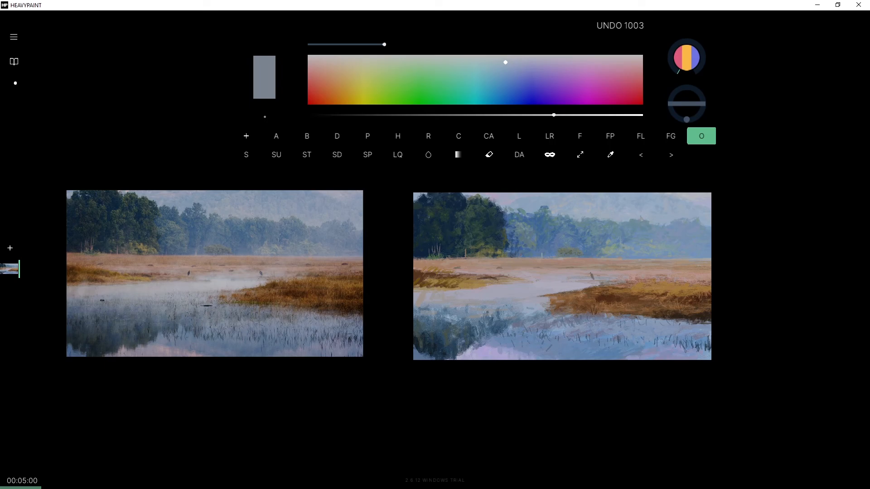
Paint short light blue-grey strokes over the faint tree crowns at the far end of the misty tree line.
{"action": "left_click_drag", "start_coordinate": [638, 226], "coordinate": [642, 226]}
{"action": "left_click_drag", "start_coordinate": [643, 222], "coordinate": [645, 224]}
{"action": "left_click_drag", "start_coordinate": [642, 219], "coordinate": [641, 230]}
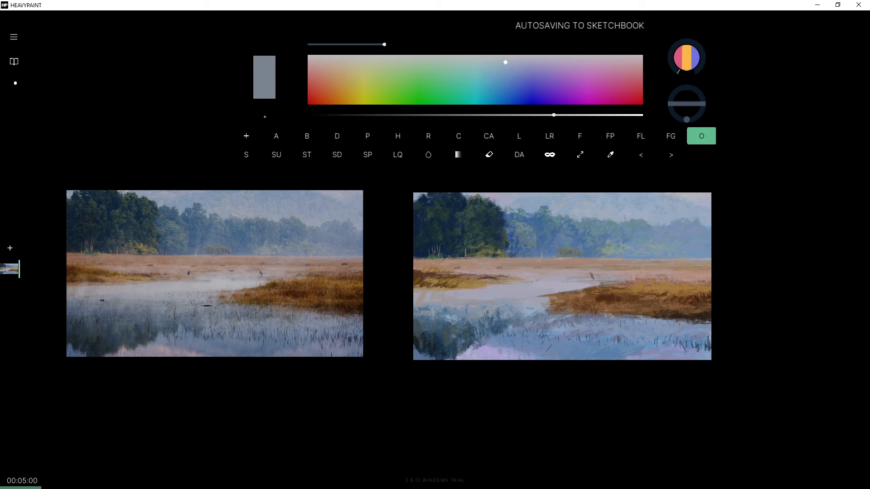
Sample teal-grey and grey-green, lighten the colour, shift it to muted olive, and touch up foliage in the misty trees.
{"action": "left_click", "coordinate": [642, 228], "text": "alt"}
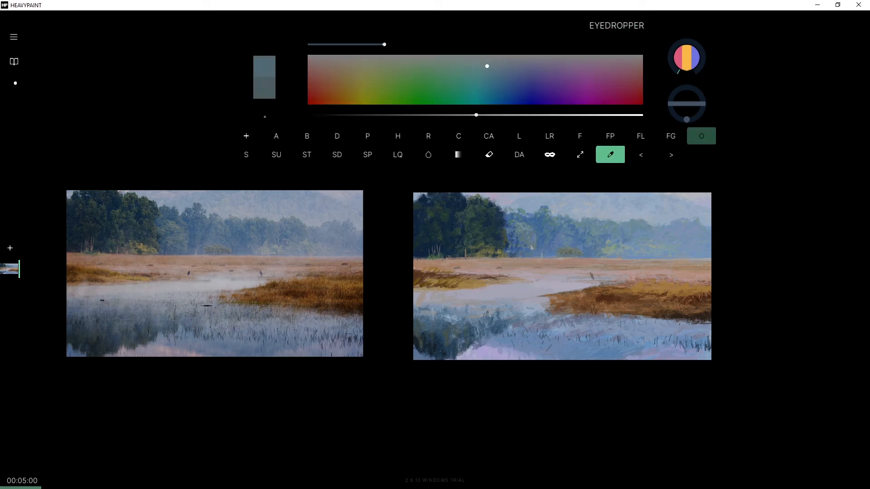
{"action": "left_click", "coordinate": [534, 247], "text": "alt"}
{"action": "left_click_drag", "start_coordinate": [476, 115], "coordinate": [519, 115]}
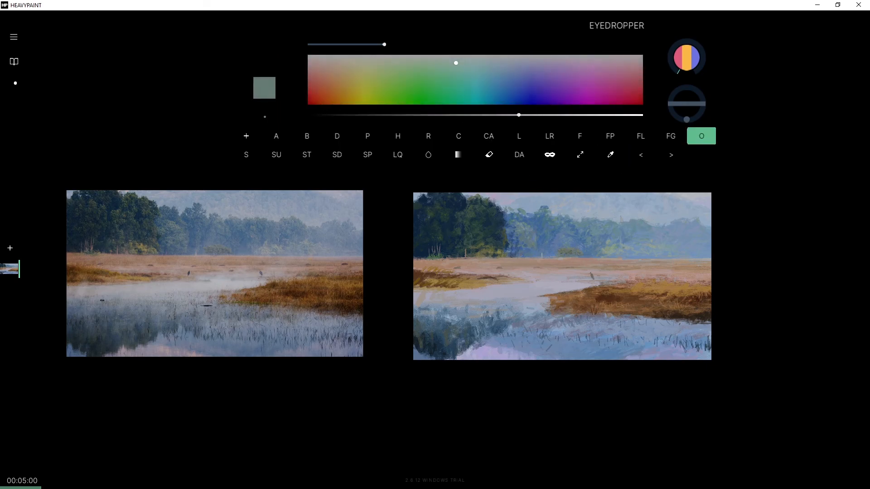
{"action": "key", "text": "ctrl+z"}
{"action": "left_click_drag", "start_coordinate": [415, 72], "coordinate": [399, 65]}
{"action": "mouse_move", "coordinate": [643, 224]}
{"action": "left_mouse_down"}
{"action": "mouse_move", "coordinate": [628, 223]}
{"action": "mouse_move", "coordinate": [638, 223]}
{"action": "left_mouse_up"}
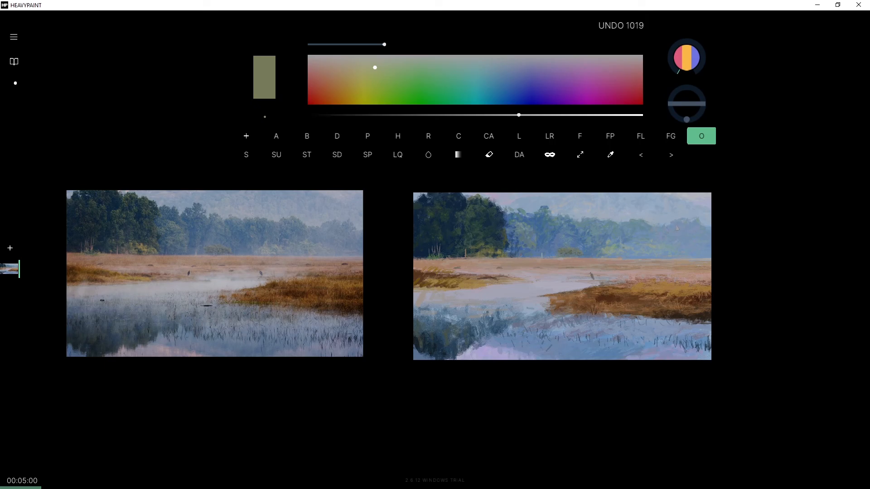
Sample slate blue and pale blue-grey from the misty trees and soften their far crowns with them.
{"action": "left_click", "coordinate": [641, 229], "text": "alt"}
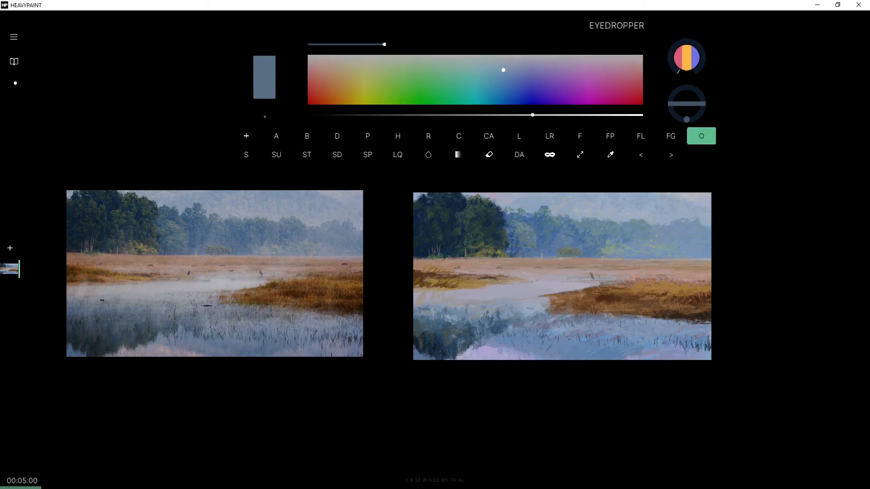
{"action": "left_click", "coordinate": [651, 214], "text": "alt"}
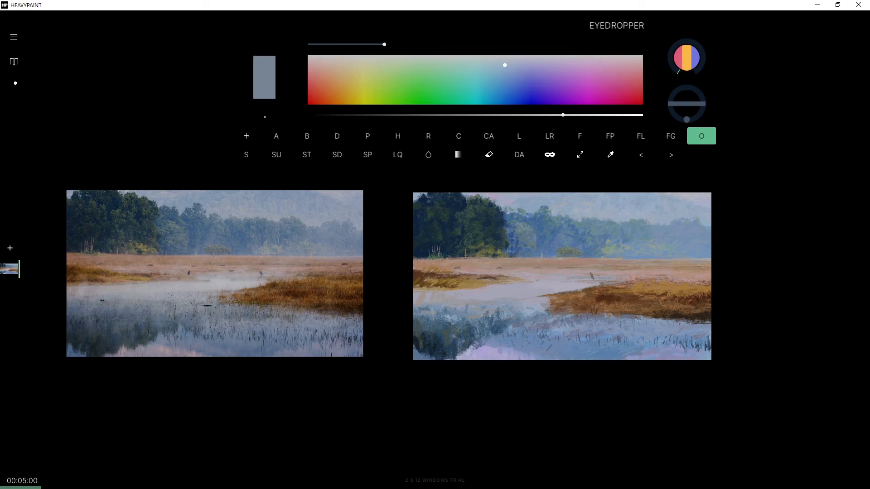
{"action": "key", "text": "ctrl+z"}
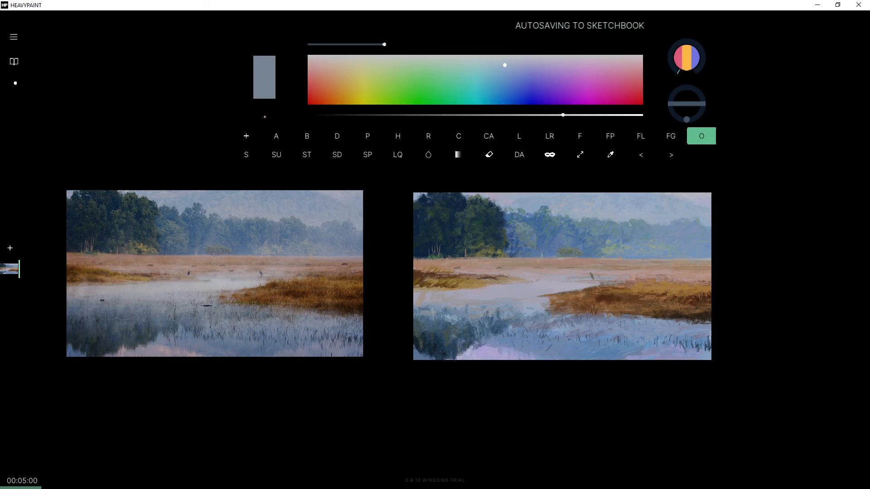
Sample pale lavender, dark brown and grey-brown, and add small touches around the bird in the mist.
{"action": "key", "text": "alt"}
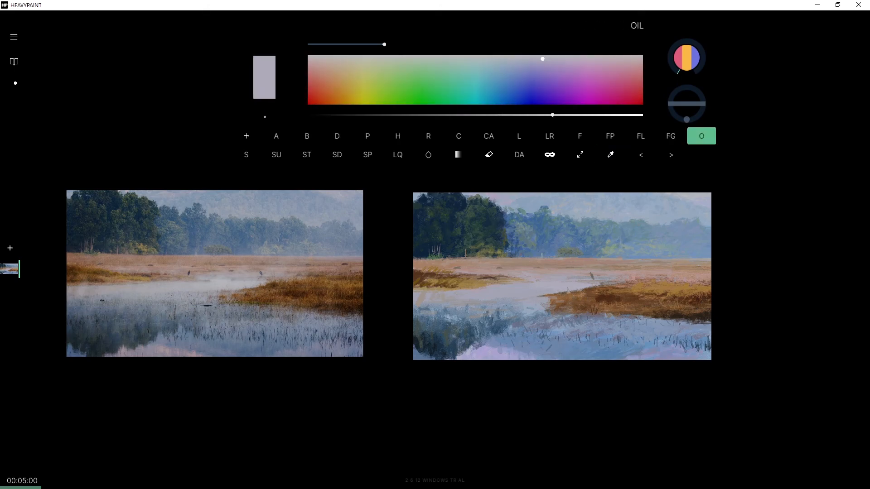
{"action": "key", "text": "alt"}
{"action": "key", "text": "ctrl+z"}
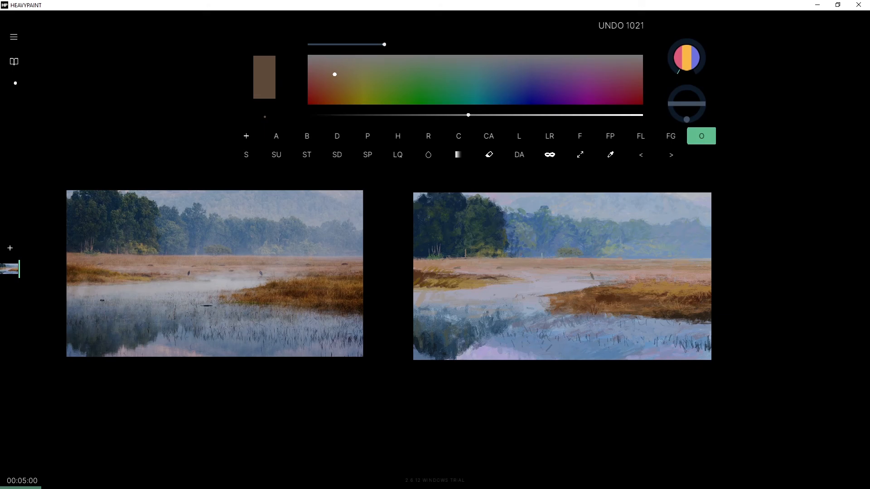
{"action": "key", "text": "ctrl+z"}
{"action": "key", "text": "ctrl+z"}
{"action": "left_click", "coordinate": [591, 276], "text": "alt"}
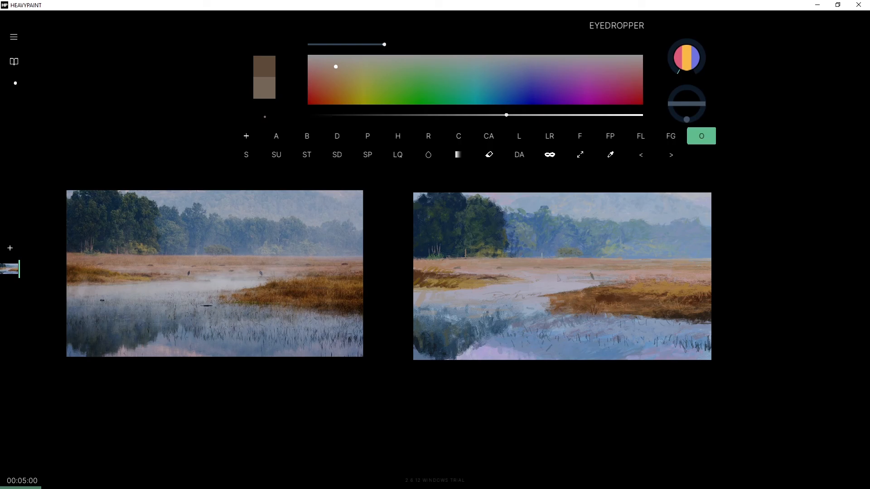
{"action": "key", "text": "e"}
{"action": "key", "text": "e"}
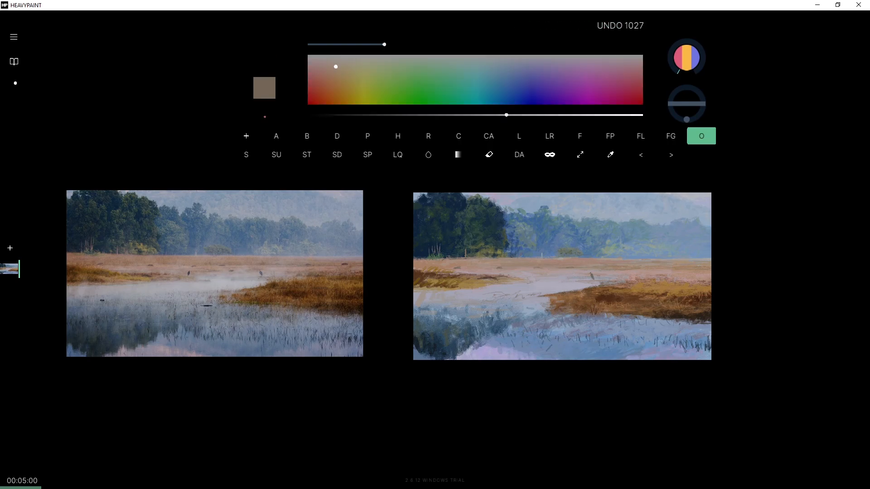
Shift the grey-brown to a darker reddish brown and add small strokes to the misty shore beside the bird and the large bank.
{"action": "key", "text": "e"}
{"action": "key", "text": "e"}
{"action": "key", "text": "ctrl+z"}
{"action": "left_click_drag", "start_coordinate": [348, 67], "coordinate": [341, 71]}
{"action": "left_click_drag", "start_coordinate": [505, 116], "coordinate": [492, 119]}
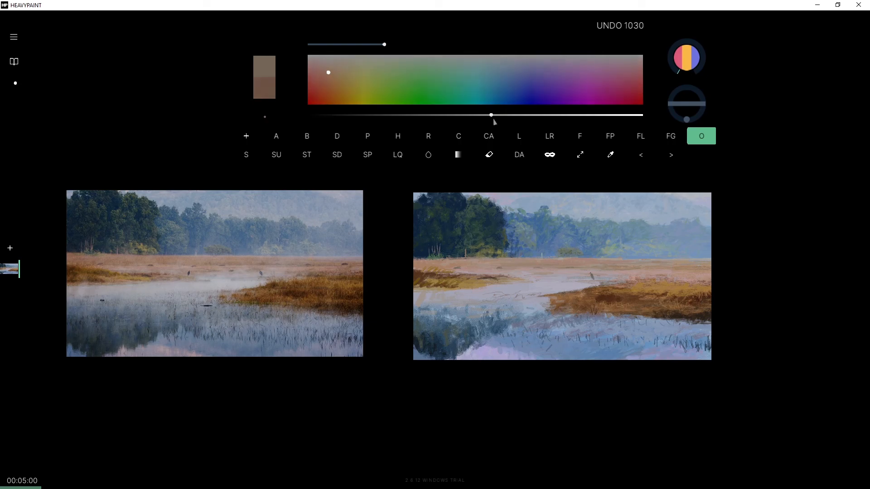
{"action": "left_click_drag", "start_coordinate": [549, 275], "coordinate": [551, 281]}
{"action": "left_click_drag", "start_coordinate": [665, 309], "coordinate": [664, 302]}
{"action": "left_click_drag", "start_coordinate": [668, 310], "coordinate": [682, 302]}
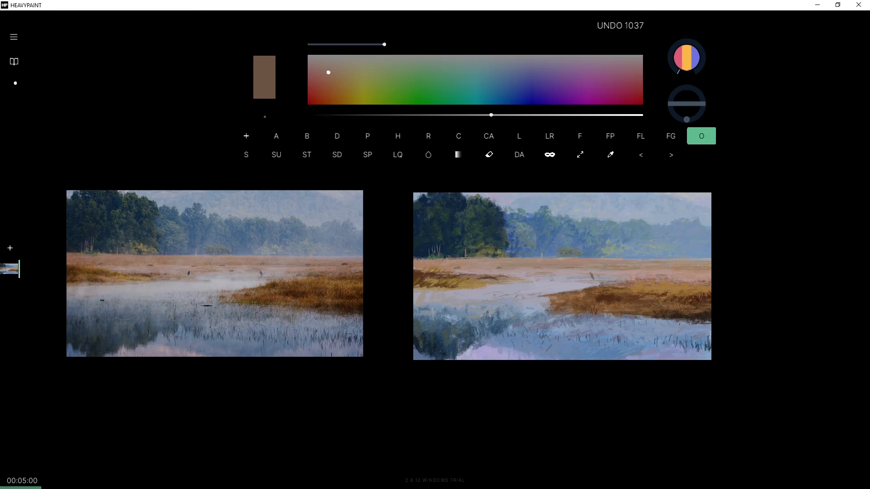
{"action": "left_click_drag", "start_coordinate": [556, 276], "coordinate": [557, 279]}
{"action": "left_click_drag", "start_coordinate": [556, 277], "coordinate": [549, 281]}
Sample grey-violet from the mist beside the bird and touch up the bird with it.
{"action": "left_click", "coordinate": [556, 278], "text": "alt"}
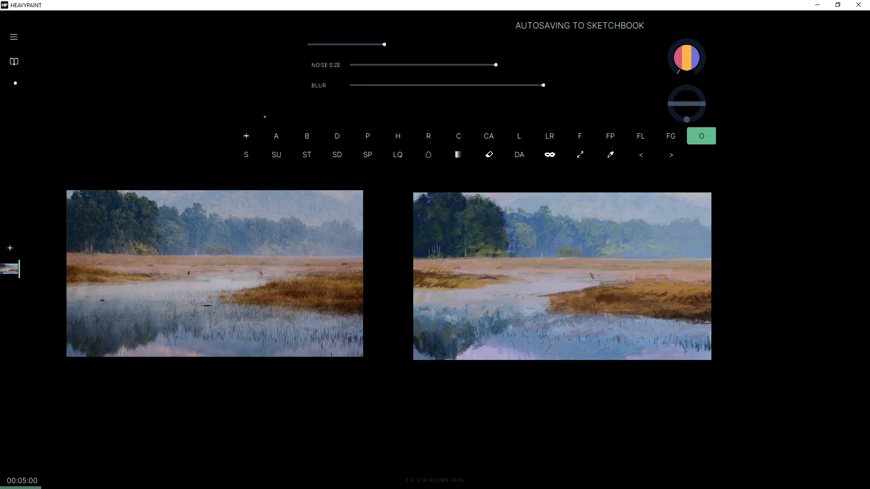
{"action": "key", "text": "ctrl+z"}
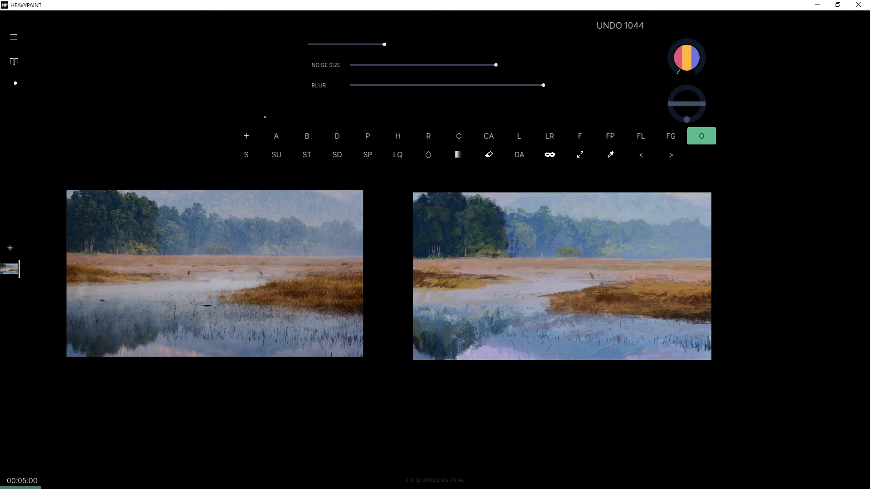
{"action": "key", "text": "ctrl+z"}
{"action": "key", "text": "alt"}
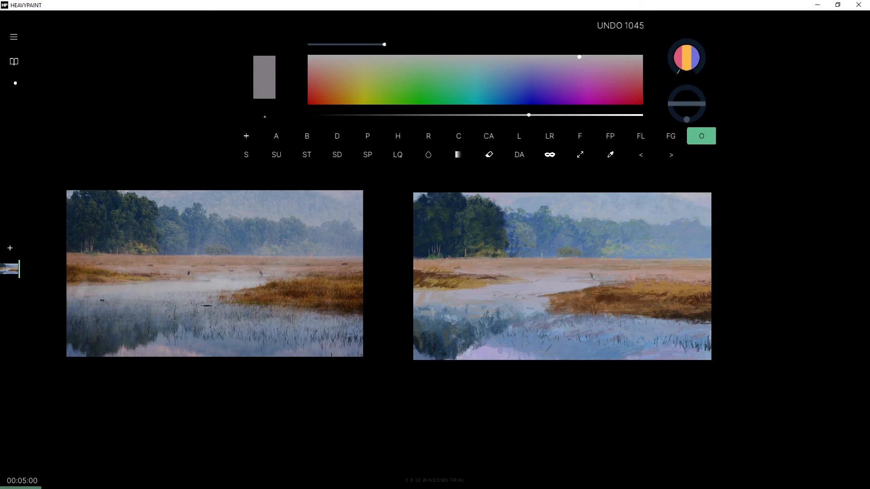
{"action": "left_click_drag", "start_coordinate": [591, 275], "coordinate": [592, 275]}
Sample dark brown from the large bank's lower edge, brighten it, and paint grass strokes across the bank's upper part.
{"action": "left_click", "coordinate": [684, 316], "text": "alt"}
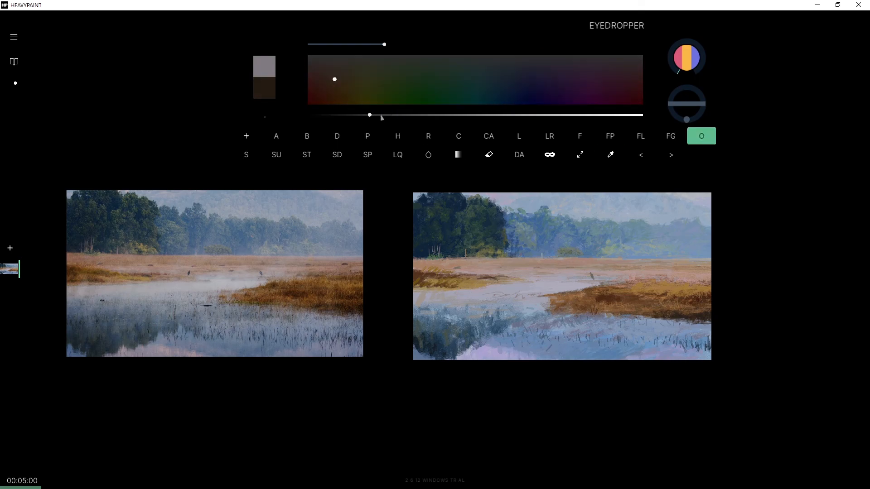
{"action": "left_click_drag", "start_coordinate": [380, 116], "coordinate": [396, 116]}
{"action": "mouse_move", "coordinate": [633, 273]}
{"action": "left_mouse_down"}
{"action": "mouse_move", "coordinate": [711, 284]}
{"action": "mouse_move", "coordinate": [687, 284]}
{"action": "mouse_move", "coordinate": [709, 284]}
{"action": "left_mouse_up"}
{"action": "key", "text": "e"}
{"action": "key", "text": "e"}
{"action": "key", "text": "e"}
{"action": "key", "text": "e"}
{"action": "key", "text": "e"}
{"action": "key", "text": "e"}
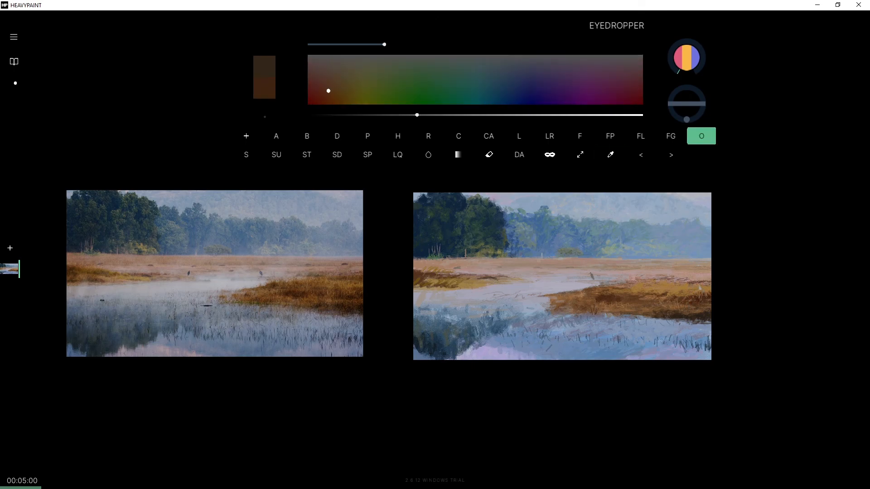
Sample ochre and dark reddish brown and paint short grass strokes near the large bank's outer end.
{"action": "left_click", "coordinate": [687, 288]}
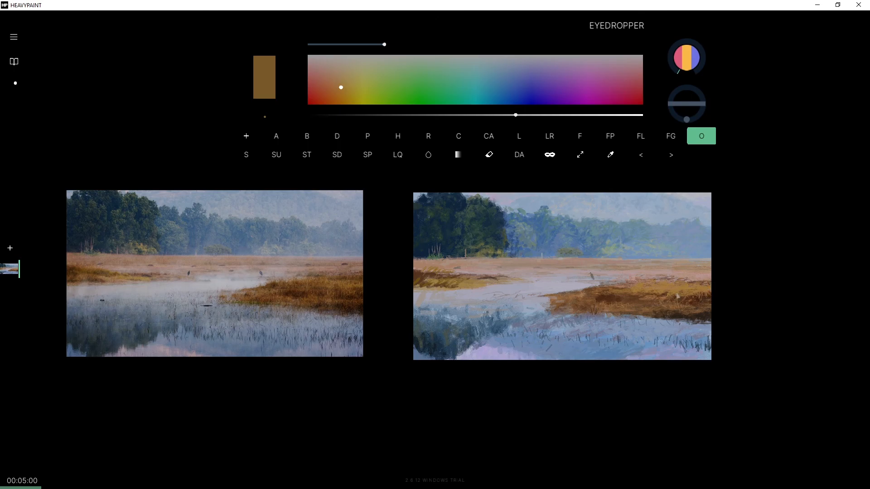
{"action": "left_click", "coordinate": [619, 302]}
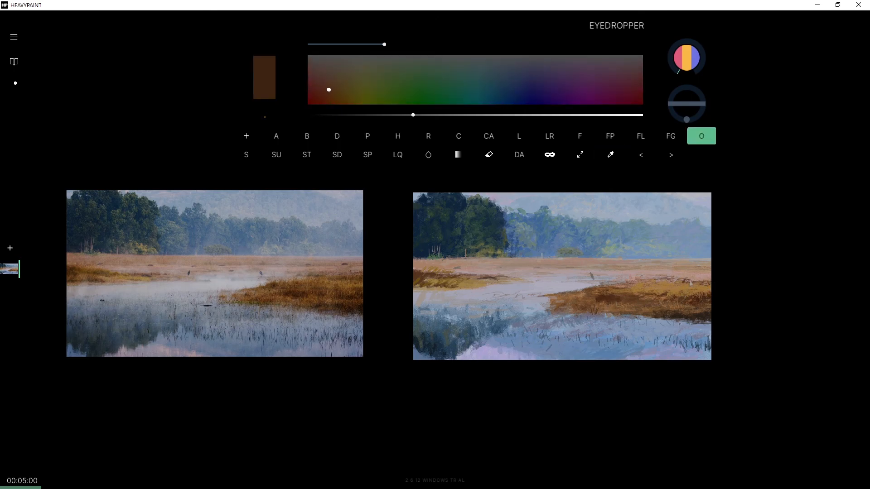
{"action": "left_click_drag", "start_coordinate": [688, 286], "coordinate": [683, 291]}
{"action": "left_click_drag", "start_coordinate": [686, 284], "coordinate": [688, 291]}
{"action": "left_click", "coordinate": [685, 290], "text": "alt"}
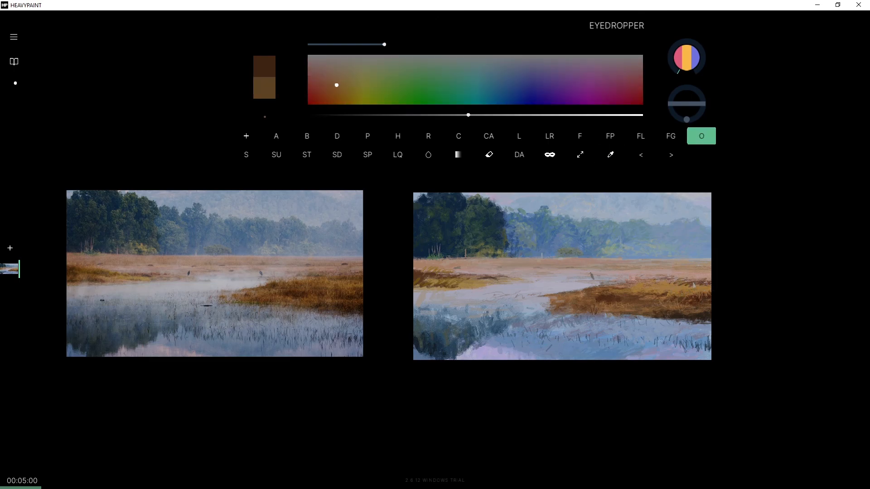
Sample golden brown and ochre from the large bank and add lighter grass touches to it.
{"action": "left_click", "coordinate": [675, 297], "text": "alt"}
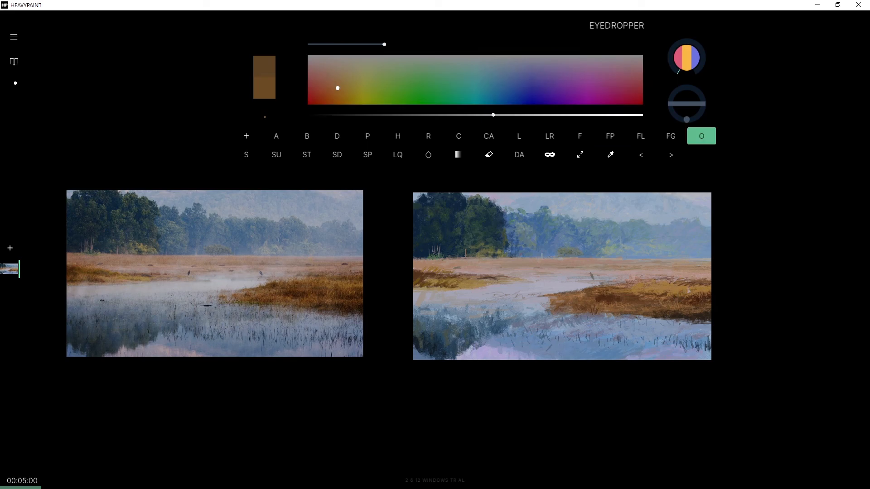
{"action": "key", "text": "ctrl+z"}
{"action": "left_click", "coordinate": [654, 292], "text": "alt"}
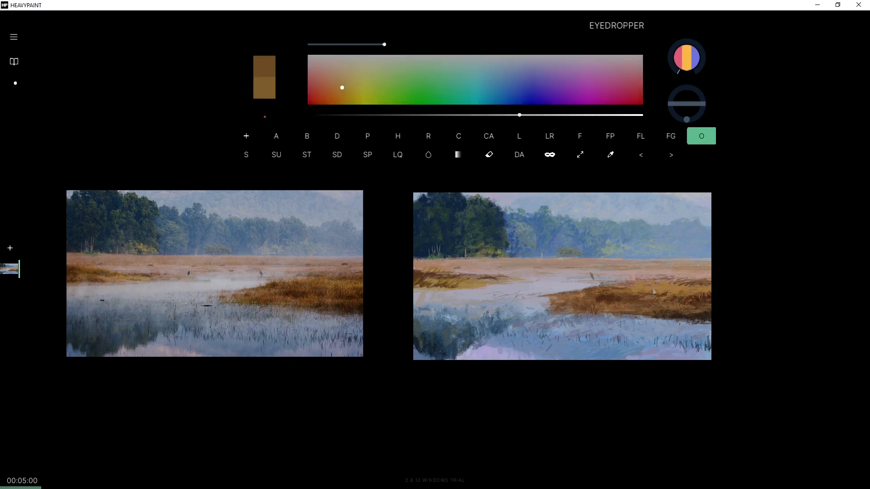
{"action": "key", "text": "ctrl+z"}
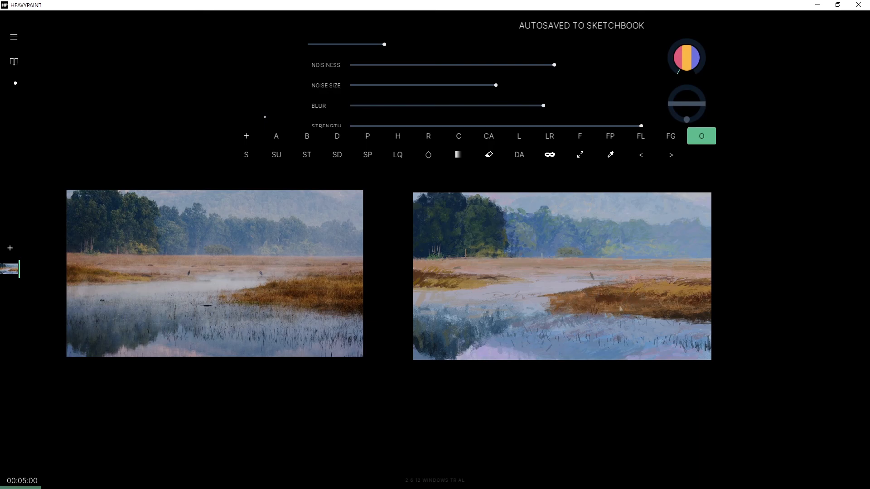
Sample reddish brown and mid-brown from the large bank and blend them into the grass at its middle.
{"action": "left_click", "coordinate": [632, 300], "text": "alt"}
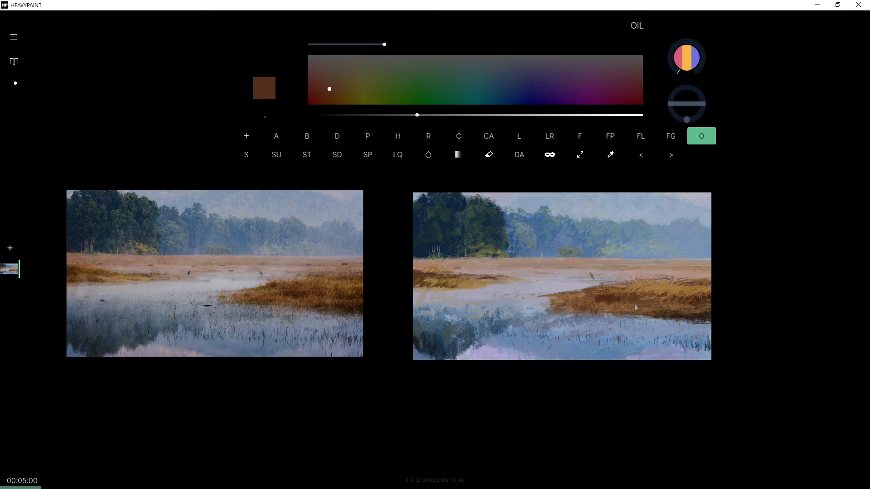
{"action": "left_click", "coordinate": [623, 307], "text": "alt"}
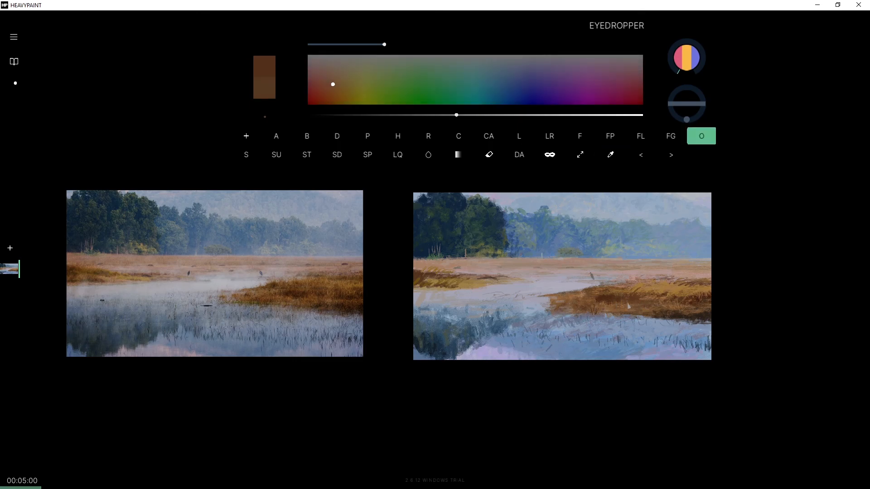
{"action": "left_click", "coordinate": [676, 314], "text": "alt"}
{"action": "left_click_drag", "start_coordinate": [612, 298], "coordinate": [615, 294]}
{"action": "key", "text": "ctrl+z"}
Sample blackish brown from the large bank's lower edge and add dark accents through the bank's grass.
{"action": "left_click", "coordinate": [670, 315], "text": "alt"}
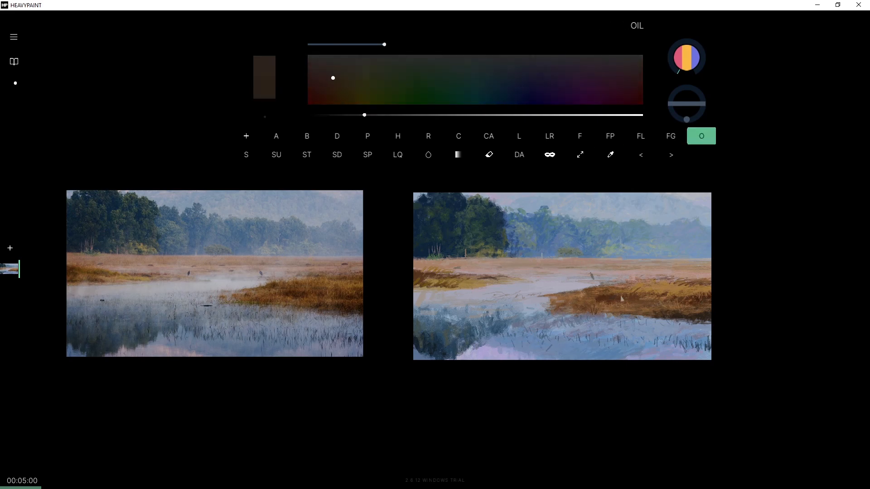
{"action": "key", "text": "ctrl+z"}
{"action": "key", "text": "ctrl+z"}
{"action": "key", "text": "ctrl+z"}
{"action": "key", "text": "ctrl+z"}
{"action": "key", "text": "ctrl+z"}
{"action": "key", "text": "ctrl+z"}
{"action": "key", "text": "ctrl+z"}
{"action": "key", "text": "ctrl+z"}
{"action": "key", "text": "ctrl+z"}
{"action": "key", "text": "ctrl+z"}
{"action": "left_click_drag", "start_coordinate": [614, 303], "coordinate": [610, 305]}
{"action": "left_click_drag", "start_coordinate": [679, 298], "coordinate": [681, 301]}
Sample mid-brown and dark reddish brown from the large bank, make the red more saturated, and dab it into the grass.
{"action": "left_click", "coordinate": [696, 297], "text": "alt"}
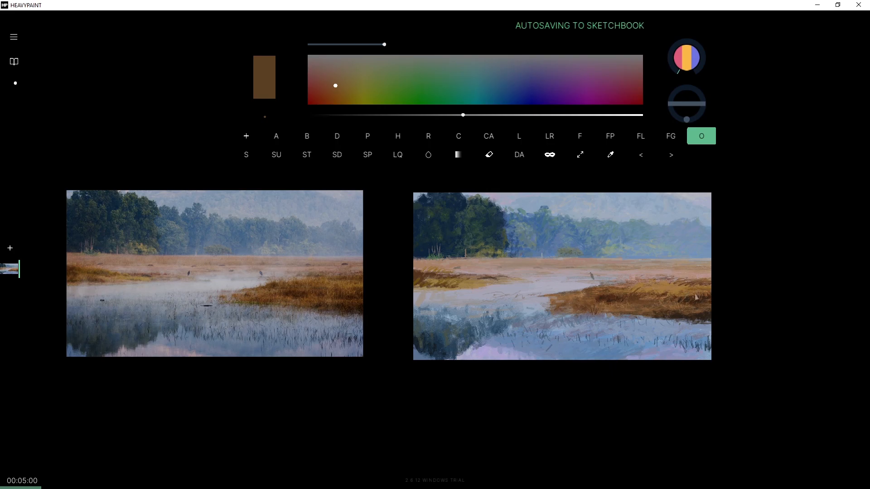
{"action": "left_click", "coordinate": [619, 301], "text": "alt"}
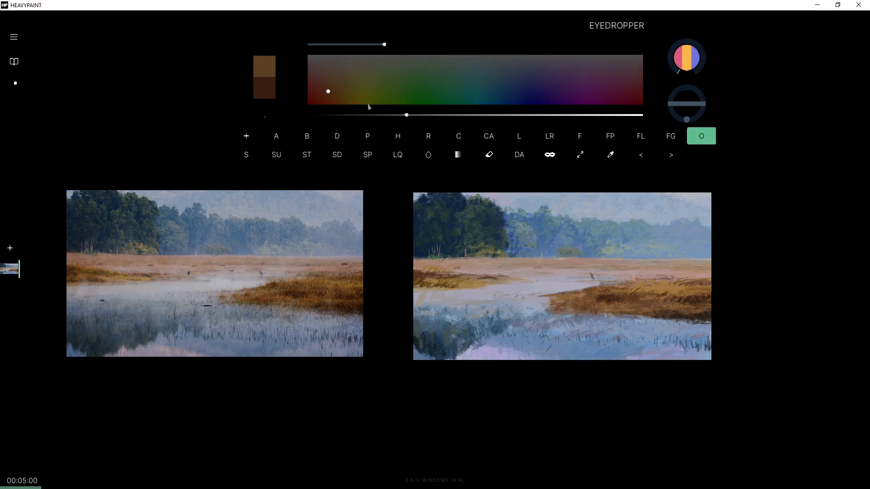
{"action": "left_click_drag", "start_coordinate": [328, 91], "coordinate": [325, 94]}
{"action": "key", "text": "ctrl+z"}
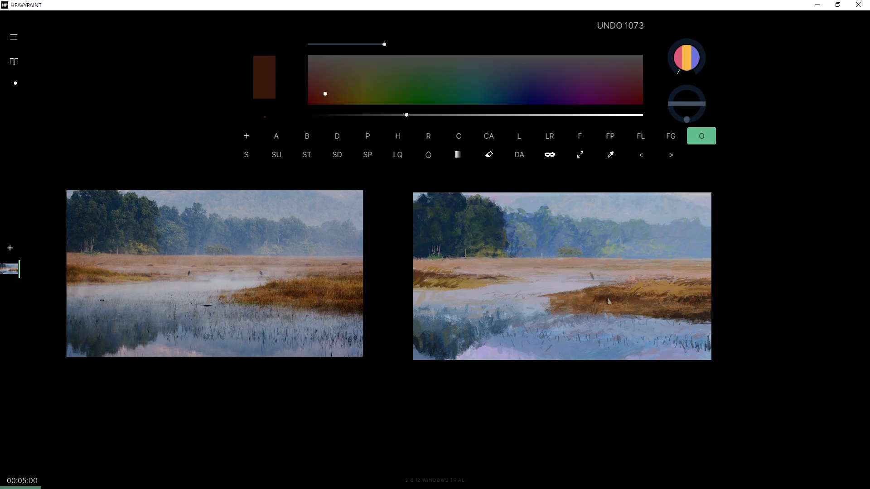
Dab dark reddish brown along the large bank, then touch up its right end with sampled golden brown and greyish mauve.
{"action": "left_click_drag", "start_coordinate": [592, 290], "coordinate": [594, 290]}
{"action": "left_click_drag", "start_coordinate": [704, 289], "coordinate": [693, 288]}
{"action": "left_click", "coordinate": [692, 288], "text": "alt"}
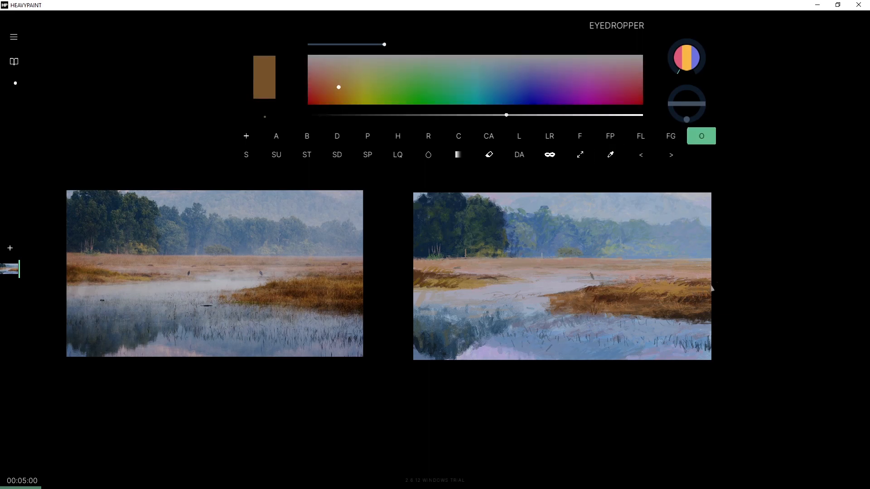
{"action": "left_click", "coordinate": [704, 277], "text": "alt"}
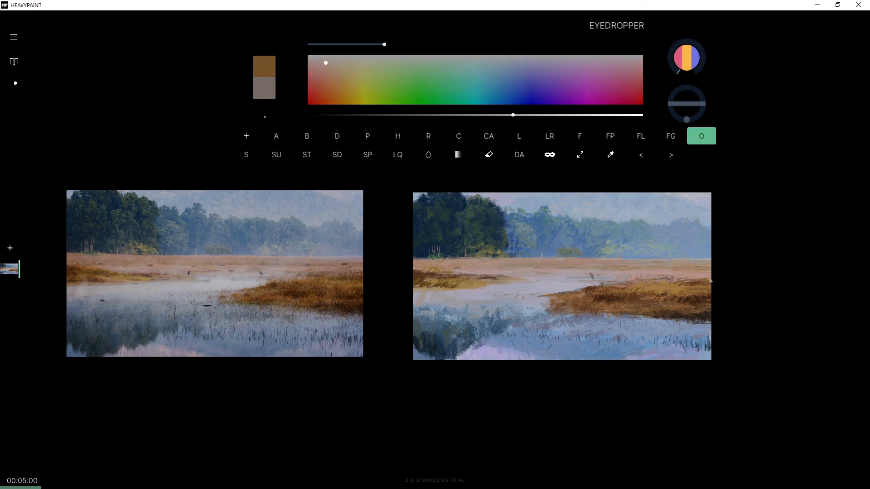
{"action": "key", "text": "ctrl+z"}
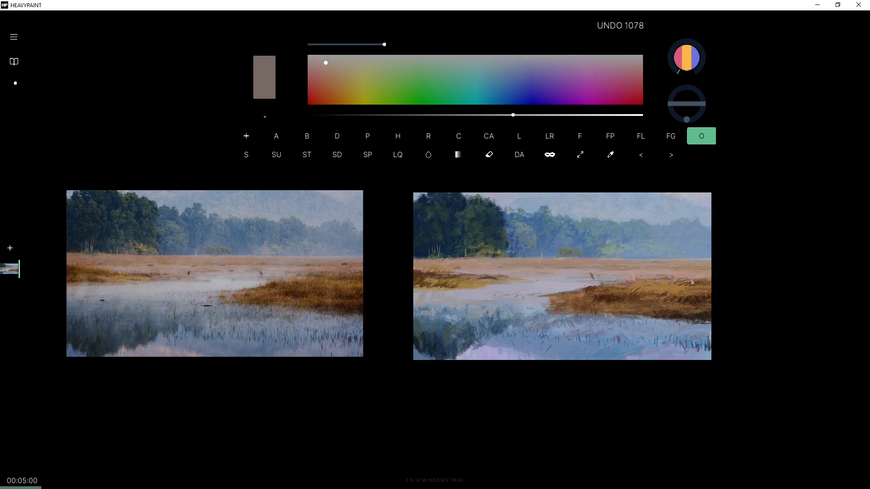
Sample warm grey, dark brown and mid-brown around the large bank's right end and dab them into its upper edge.
{"action": "left_click", "coordinate": [707, 272], "text": "alt"}
{"action": "left_click", "coordinate": [722, 276], "text": "alt"}
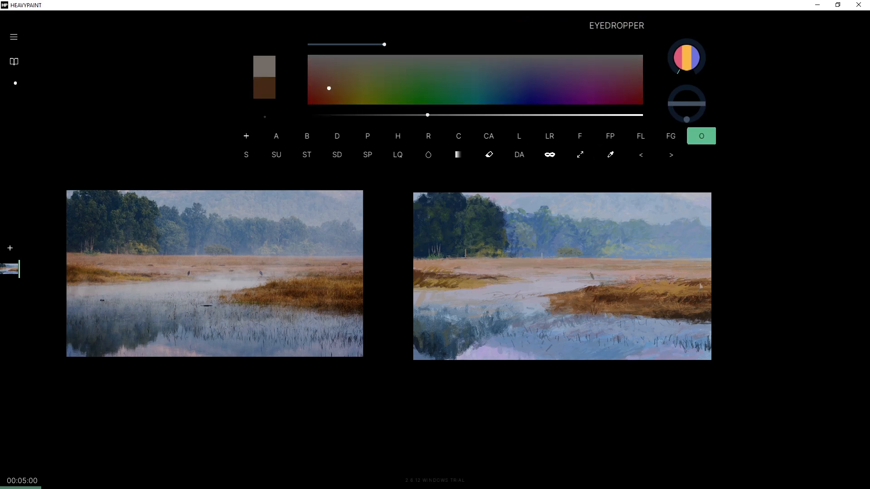
{"action": "left_click", "coordinate": [707, 281]}
{"action": "left_click", "coordinate": [694, 285], "text": "alt"}
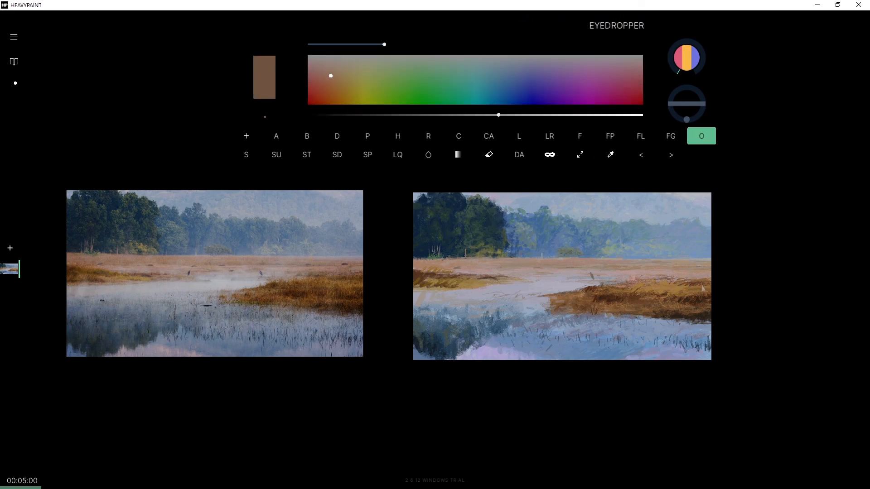
{"action": "left_click", "coordinate": [707, 281]}
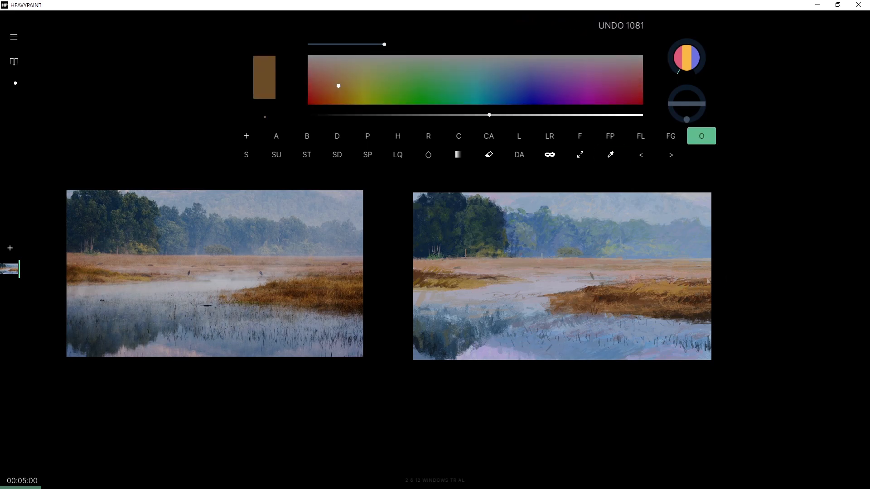
Sample dark reddish brown from the middle of the large bank and dab dark grass marks along its upper right edge.
{"action": "left_click", "coordinate": [605, 302], "text": "alt"}
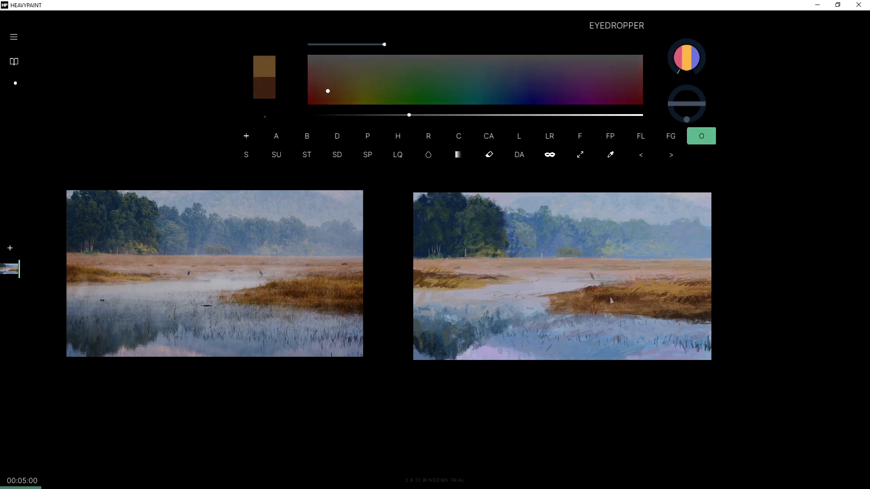
{"action": "left_click", "coordinate": [710, 278]}
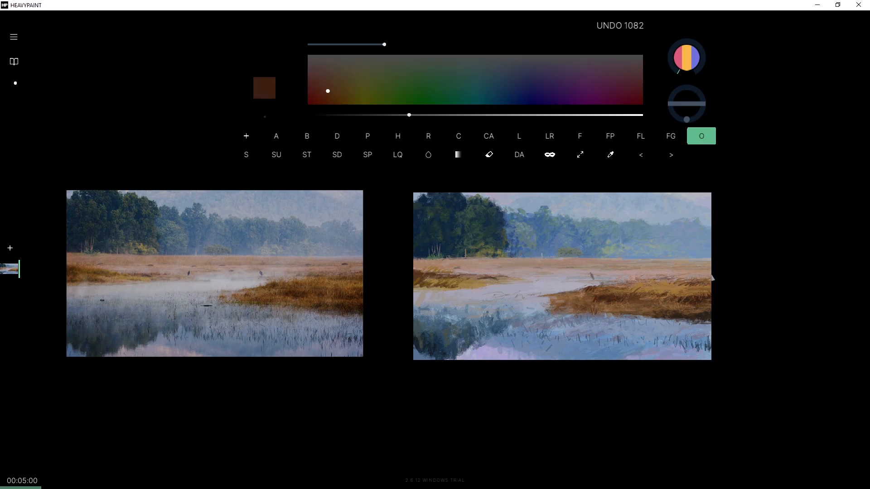
{"action": "left_click", "coordinate": [707, 279]}
{"action": "left_click", "coordinate": [711, 278]}
{"action": "left_click", "coordinate": [708, 278]}
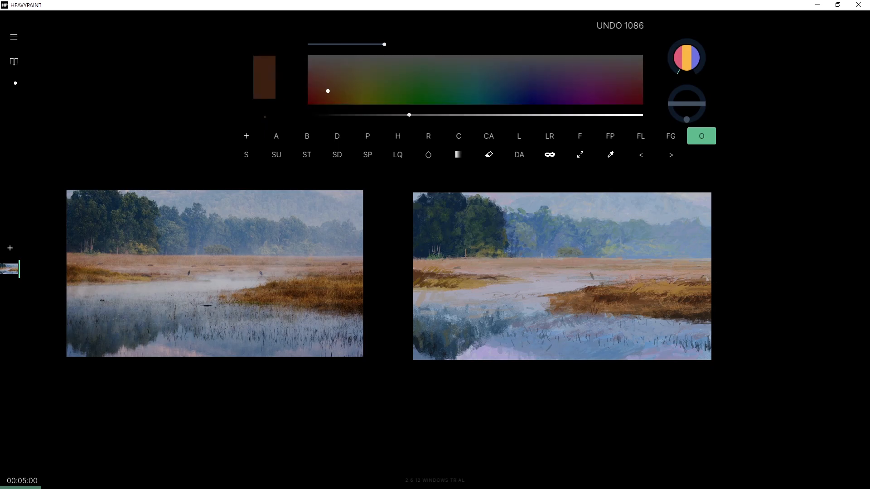
{"action": "left_click", "coordinate": [707, 272]}
{"action": "left_click", "coordinate": [707, 272]}
{"action": "left_click", "coordinate": [709, 279]}
{"action": "left_click", "coordinate": [709, 279]}
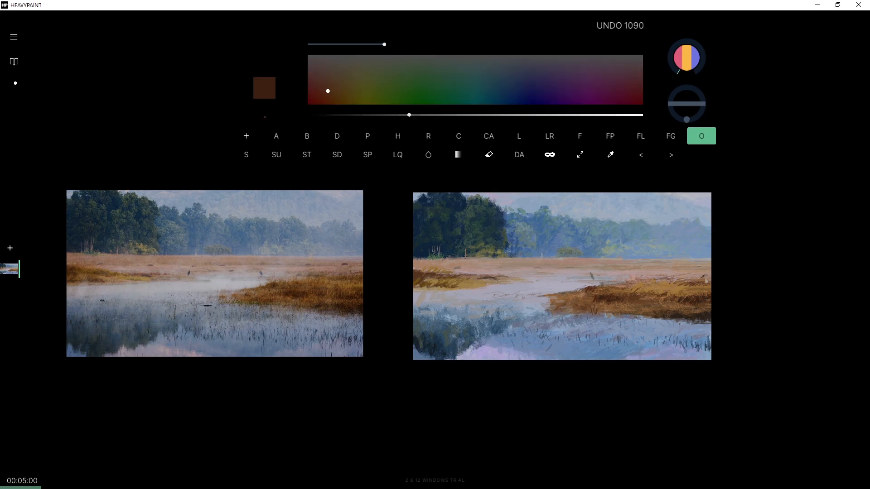
{"action": "left_click", "coordinate": [706, 281]}
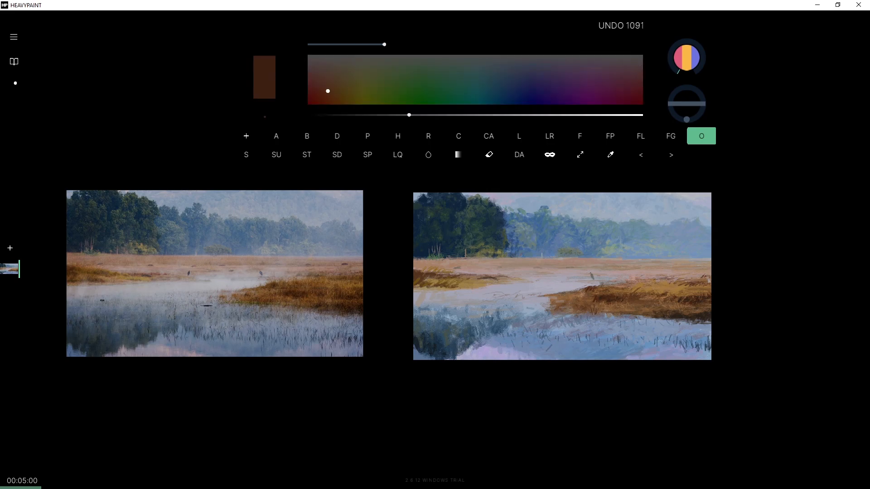
{"action": "left_click", "coordinate": [703, 279]}
{"action": "left_click", "coordinate": [700, 281]}
{"action": "left_click", "coordinate": [682, 282]}
Sample tan and pinkish brown near the bank's right end, make the pink more saturated and darker, and stroke it into the field.
{"action": "left_click", "coordinate": [707, 272], "text": "alt"}
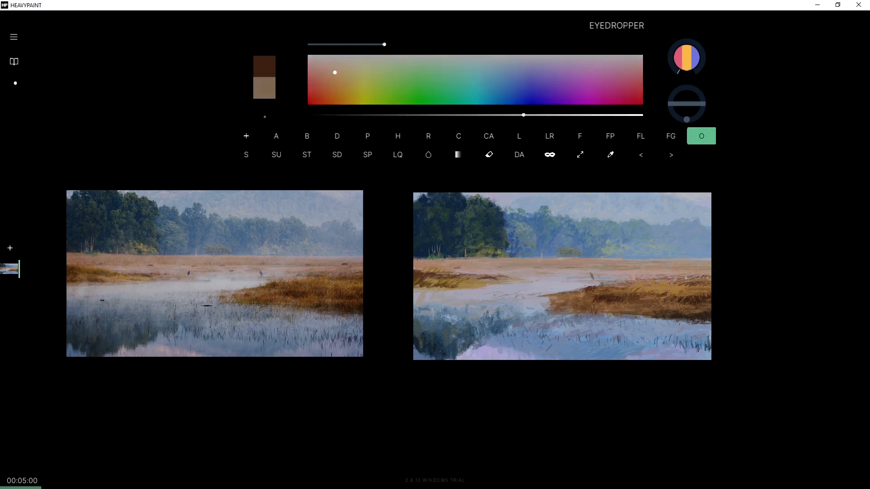
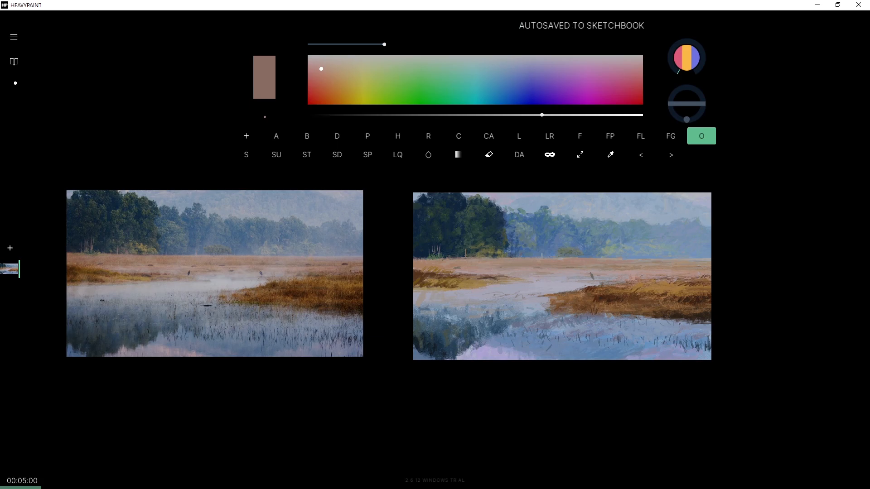
{"action": "key", "text": "alt"}
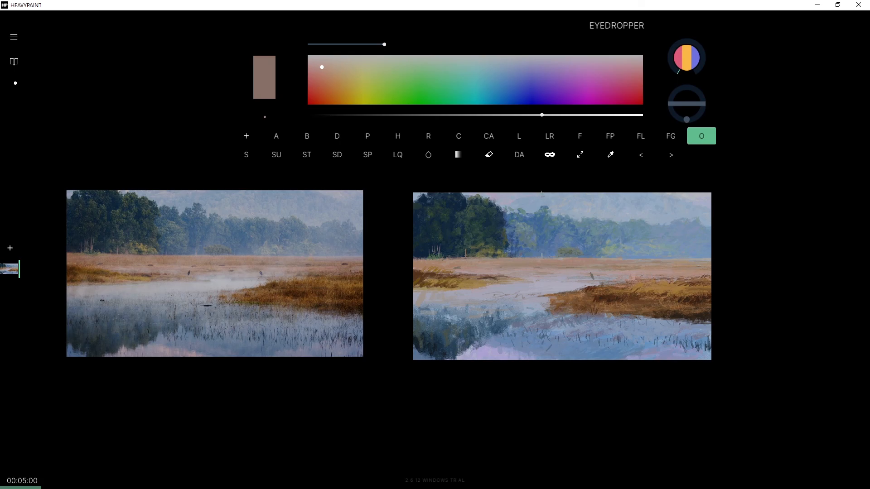
{"action": "left_click", "coordinate": [322, 73]}
{"action": "left_click", "coordinate": [534, 114]}
{"action": "key", "text": "ctrl+z"}
{"action": "left_click_drag", "start_coordinate": [679, 277], "coordinate": [685, 277]}
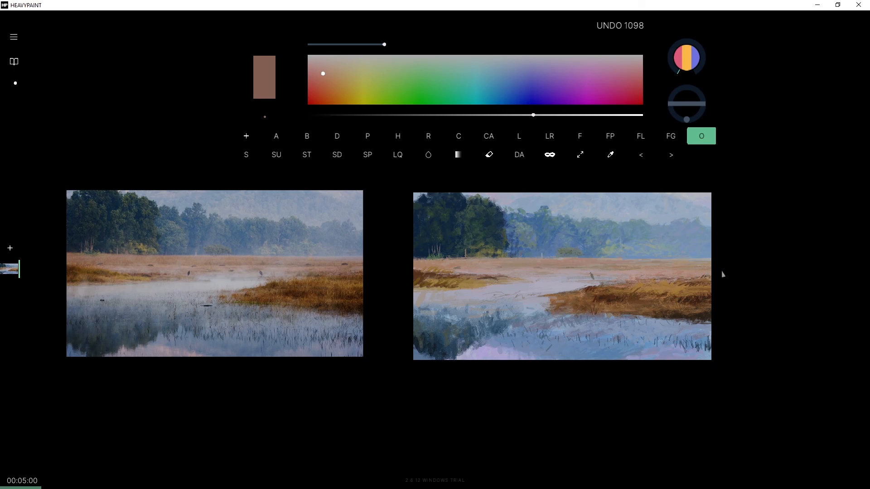
Sample pinkish beige, grey-brown and tan from the field above the bank, darken the tan slightly, and touch up the field.
{"action": "left_click", "coordinate": [708, 272], "text": "alt"}
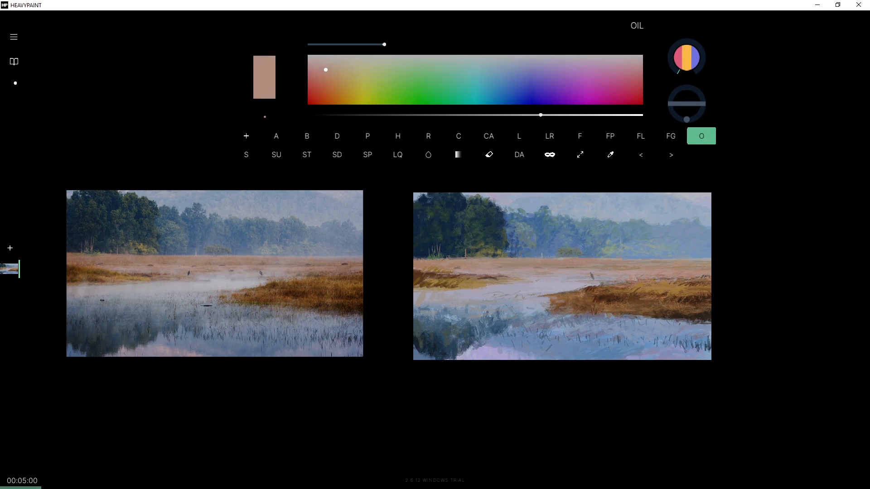
{"action": "left_click", "coordinate": [698, 275], "text": "alt"}
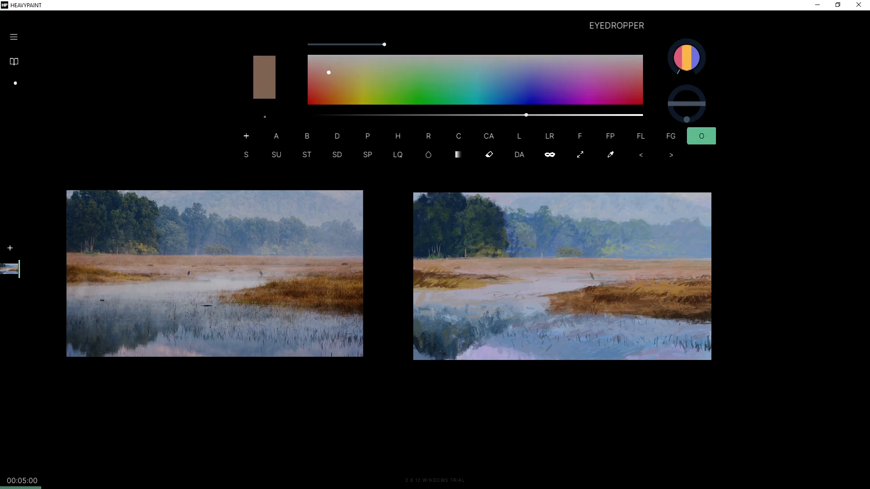
{"action": "left_click", "coordinate": [701, 273], "text": "alt"}
{"action": "left_click", "coordinate": [698, 277], "text": "alt"}
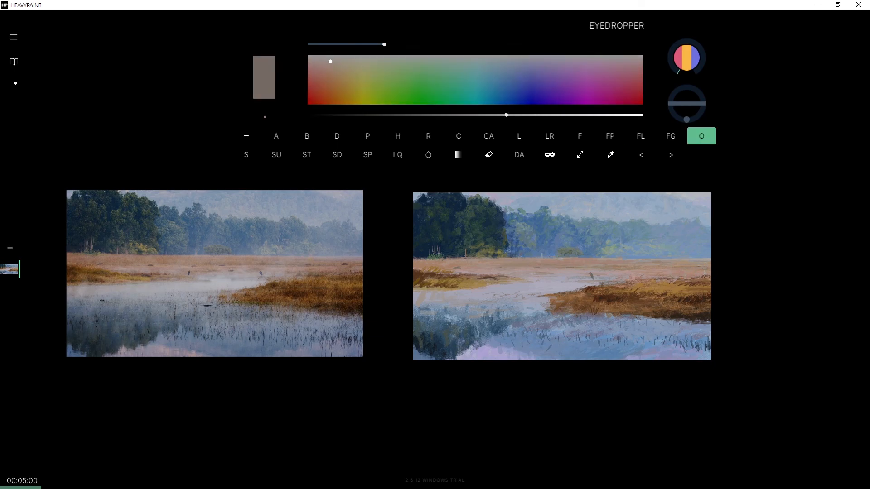
{"action": "left_click", "coordinate": [682, 271], "text": "alt"}
{"action": "left_click_drag", "start_coordinate": [524, 116], "coordinate": [517, 113]}
{"action": "key", "text": "ctrl+z"}
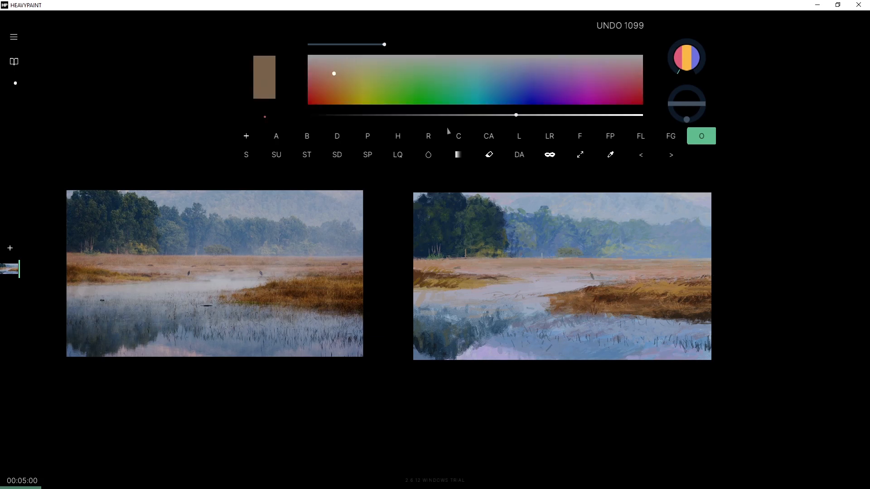
Darken the tan further and add short strokes to the field above the large bank's right half.
{"action": "left_click_drag", "start_coordinate": [515, 116], "coordinate": [503, 115]}
{"action": "left_click_drag", "start_coordinate": [679, 267], "coordinate": [695, 267]}
{"action": "left_click", "coordinate": [724, 271]}
{"action": "left_click", "coordinate": [656, 271]}
{"action": "left_click", "coordinate": [651, 271]}
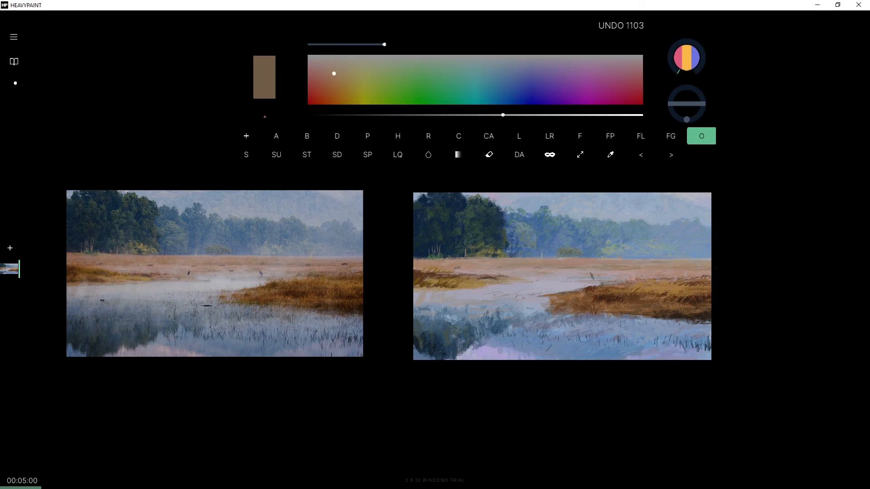
{"action": "left_click", "coordinate": [652, 241]}
{"action": "left_click", "coordinate": [652, 241]}
Desaturate and darken the tan to a grey-brown and dab it into the field above the large bank's right end.
{"action": "left_click_drag", "start_coordinate": [334, 73], "coordinate": [334, 67]}
{"action": "left_click_drag", "start_coordinate": [503, 115], "coordinate": [476, 115]}
{"action": "mouse_move", "coordinate": [682, 271]}
{"action": "left_mouse_down"}
{"action": "mouse_move", "coordinate": [649, 266]}
{"action": "mouse_move", "coordinate": [703, 264]}
{"action": "left_mouse_up"}
{"action": "left_click", "coordinate": [682, 274]}
{"action": "left_click", "coordinate": [680, 273]}
{"action": "left_click", "coordinate": [679, 274]}
{"action": "left_click", "coordinate": [682, 270]}
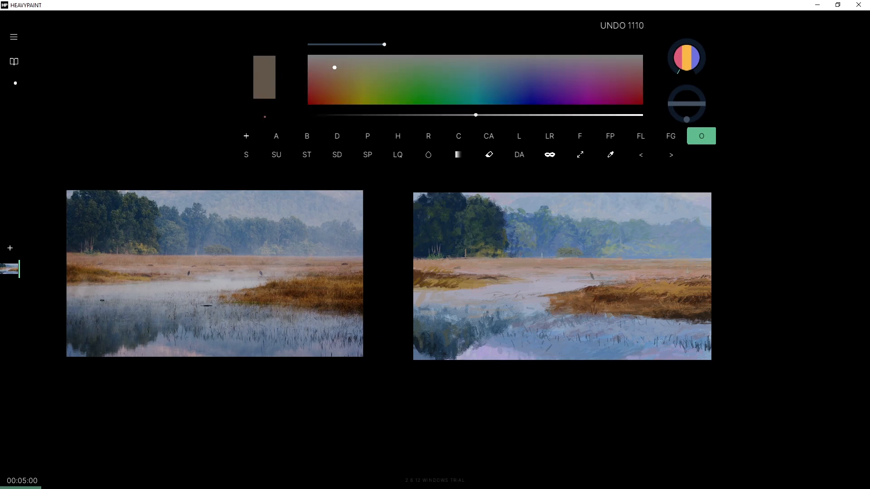
{"action": "left_click", "coordinate": [682, 271]}
Sample brown, mauve-grey and tan tones around the large bank's upper edge and soften the grass line at its middle.
{"action": "left_click", "coordinate": [604, 282], "text": "alt"}
{"action": "left_click", "coordinate": [605, 283], "text": "alt"}
{"action": "left_click", "coordinate": [606, 285]}
{"action": "left_click", "coordinate": [607, 287], "text": "alt"}
{"action": "left_click", "coordinate": [588, 286], "text": "alt"}
{"action": "left_click", "coordinate": [620, 284], "text": "alt"}
{"action": "left_click", "coordinate": [623, 284], "text": "alt"}
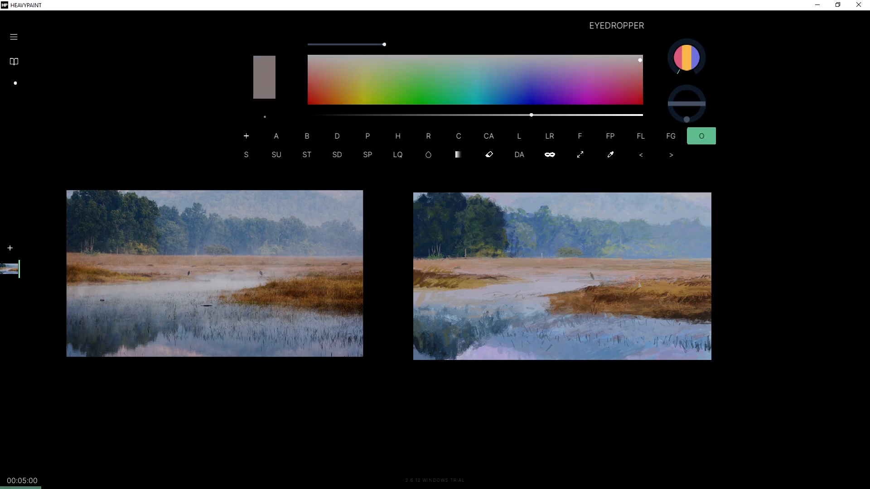
{"action": "key", "text": "ctrl+z"}
{"action": "left_click", "coordinate": [636, 287]}
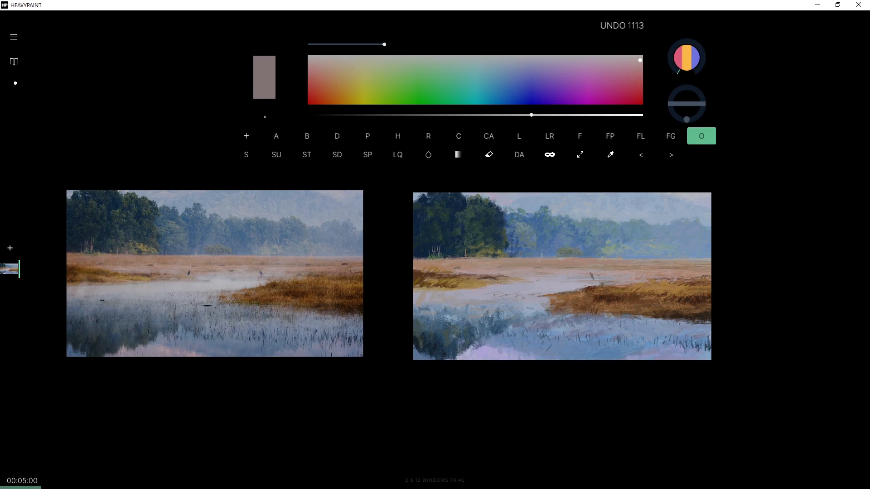
{"action": "key", "text": "alt"}
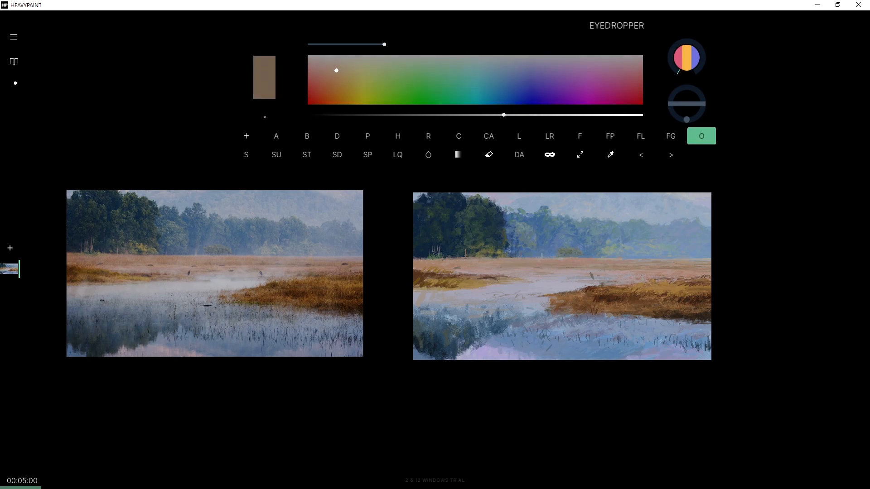
Sample mauve-grey from the misty water and dab it along the large bank's left tip to reshape the edge.
{"action": "left_click", "coordinate": [574, 292], "text": "alt"}
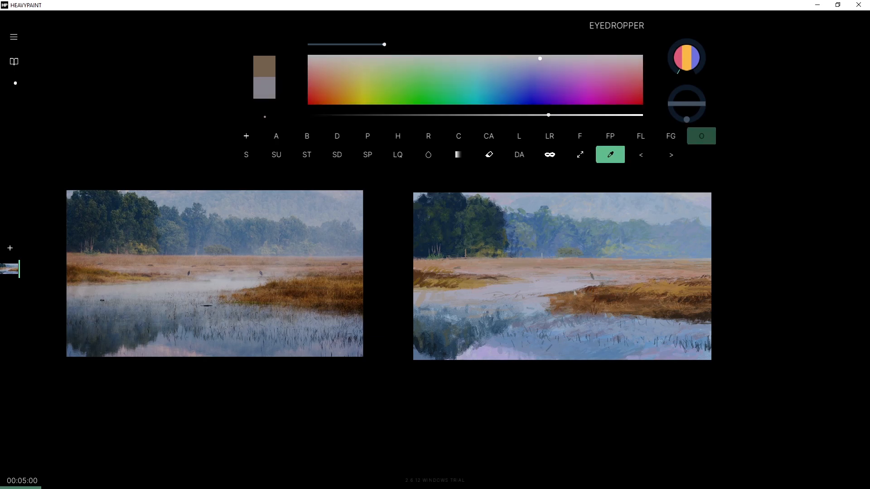
{"action": "left_click_drag", "start_coordinate": [580, 294], "coordinate": [570, 294]}
{"action": "left_click", "coordinate": [569, 293], "text": "alt"}
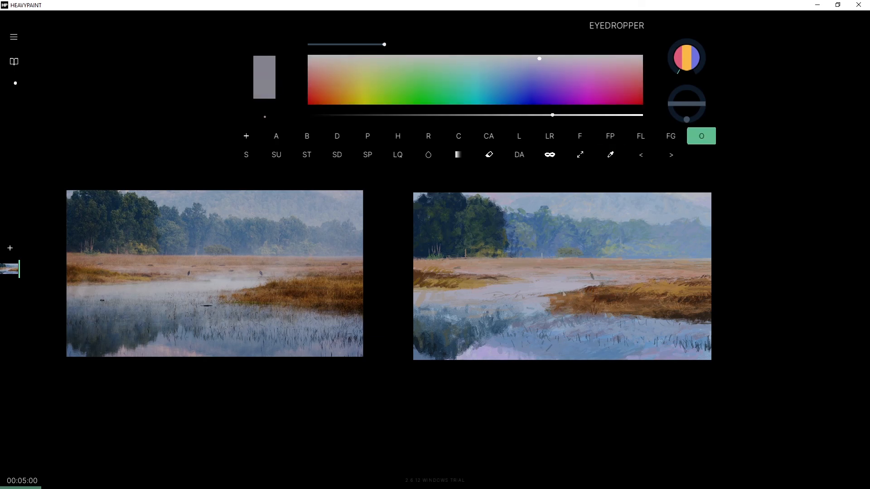
{"action": "left_click", "coordinate": [572, 294]}
{"action": "left_click", "coordinate": [574, 294]}
Sample dark olive brown and reddish brown from the large bank and dab grass touches near its left tip.
{"action": "left_click", "coordinate": [599, 288], "text": "alt"}
{"action": "left_click", "coordinate": [574, 294]}
{"action": "left_click", "coordinate": [577, 294], "text": "alt"}
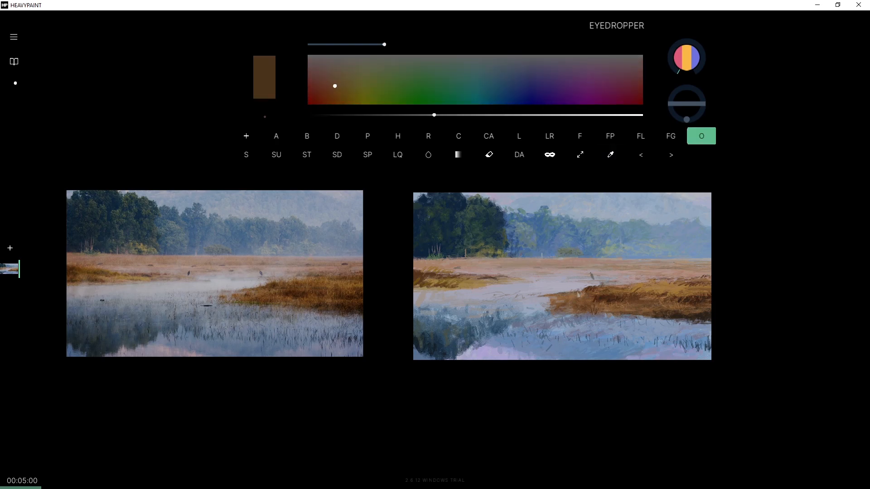
{"action": "left_click", "coordinate": [583, 296], "text": "alt"}
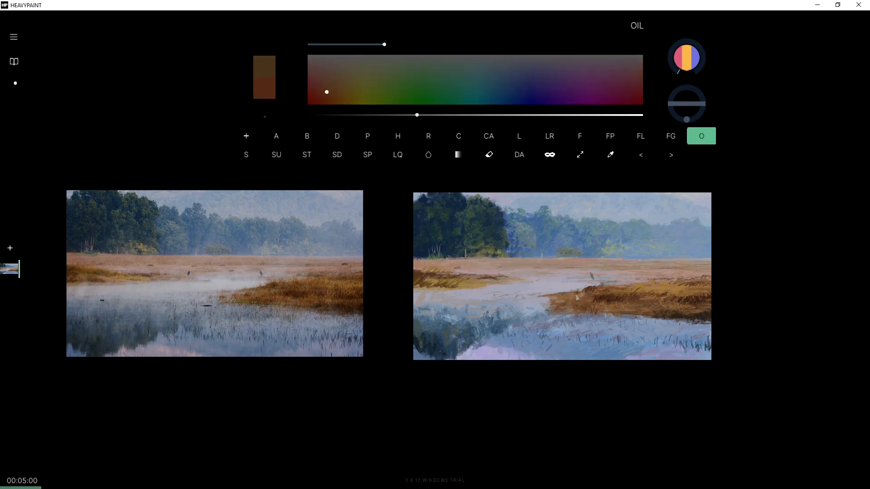
Sample bluish and neutral greys from the water and paint them into the lower edge of the bank's left tip.
{"action": "left_click", "coordinate": [563, 298], "text": "alt"}
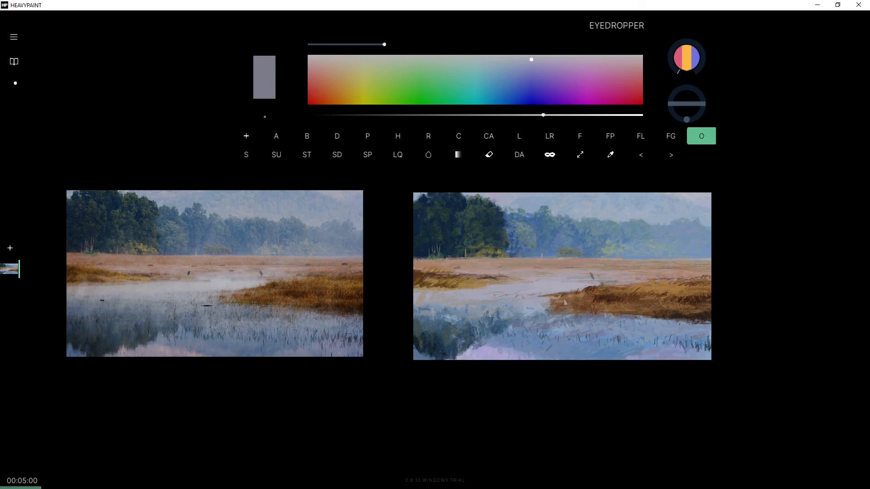
{"action": "key", "text": "ctrl+z"}
{"action": "left_click", "coordinate": [555, 303], "text": "alt"}
{"action": "left_click", "coordinate": [586, 293], "text": "alt"}
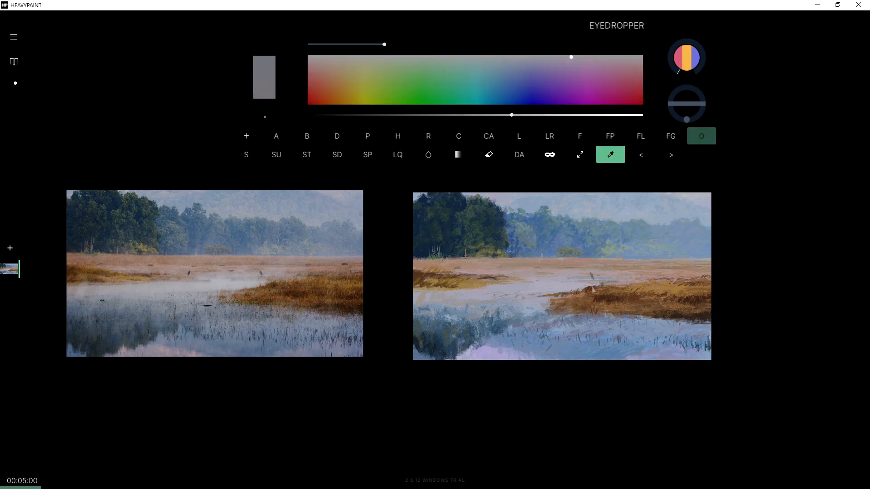
{"action": "mouse_move", "coordinate": [565, 304]}
{"action": "left_mouse_down"}
{"action": "mouse_move", "coordinate": [552, 301]}
{"action": "mouse_move", "coordinate": [561, 297]}
{"action": "left_mouse_up"}
Sample dull brown from the large bank, make it redder and more saturated, and stroke it over the bank's left tip.
{"action": "left_click", "coordinate": [589, 289], "text": "alt"}
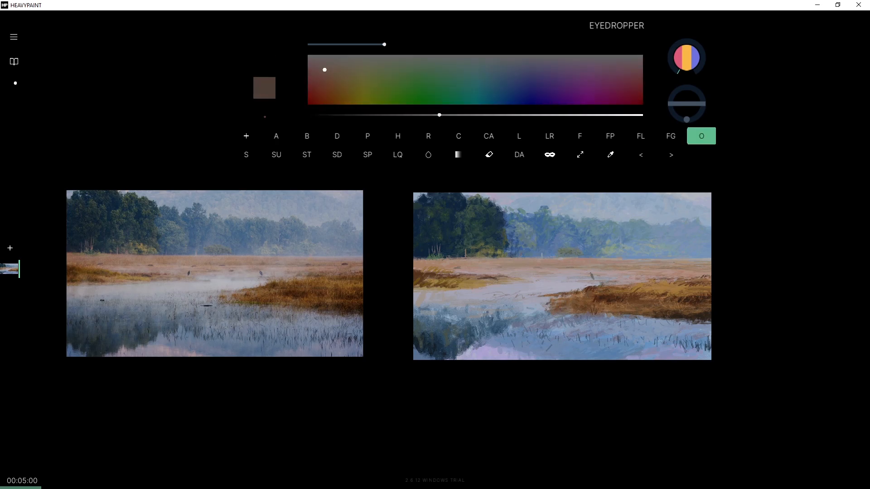
{"action": "left_click", "coordinate": [322, 78]}
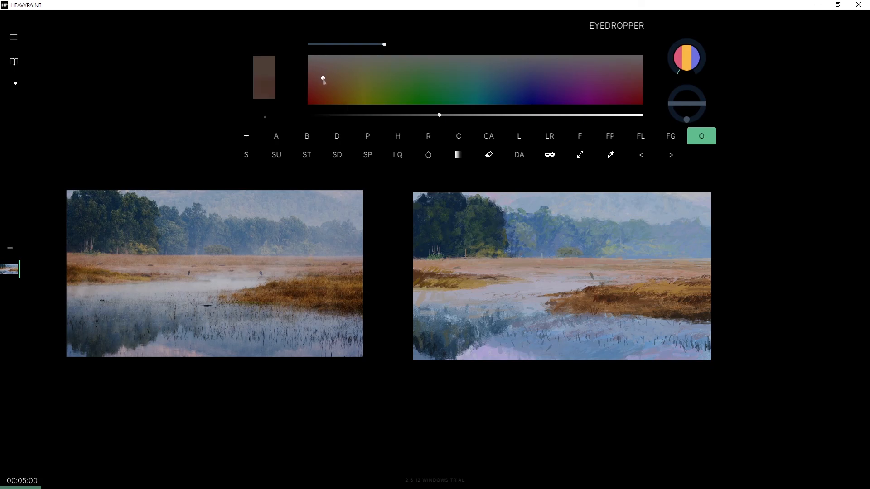
{"action": "mouse_move", "coordinate": [548, 292]}
{"action": "left_mouse_down"}
{"action": "mouse_move", "coordinate": [559, 297]}
{"action": "mouse_move", "coordinate": [553, 309]}
{"action": "mouse_move", "coordinate": [570, 306]}
{"action": "left_mouse_up"}
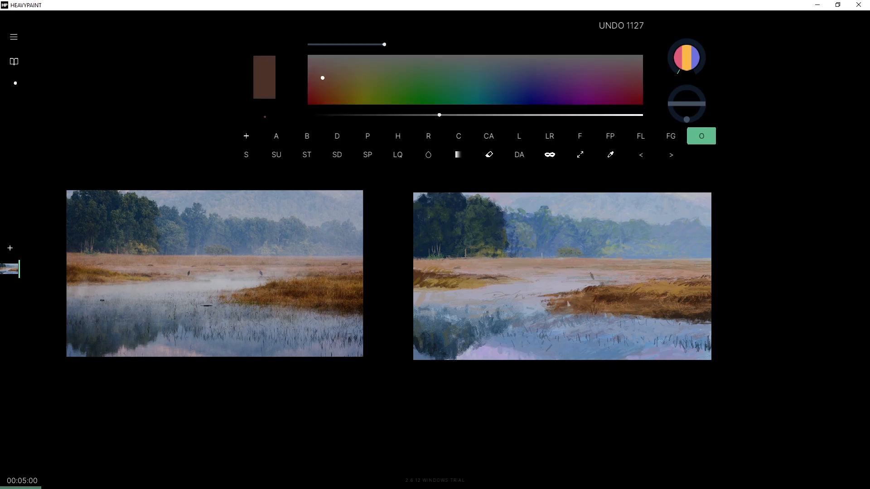
Sample darker browns from the large bank and stroke them into the lower edge near its left tip.
{"action": "left_click", "coordinate": [590, 292], "text": "alt"}
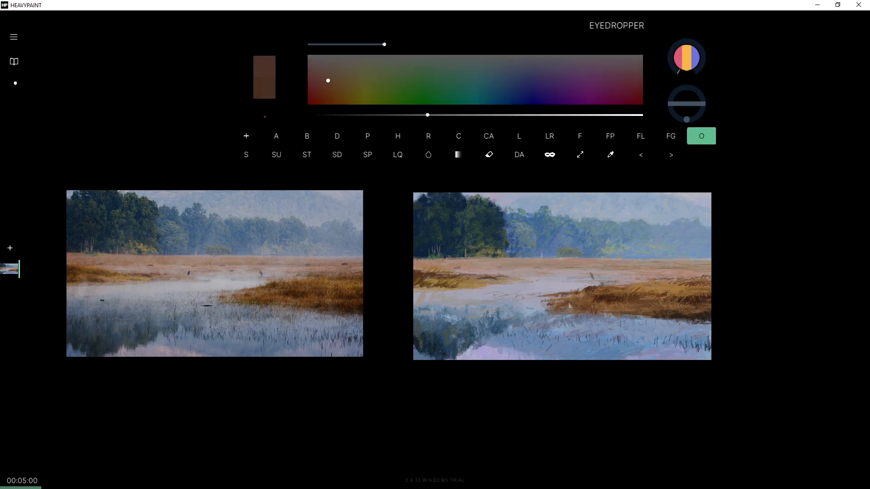
{"action": "mouse_move", "coordinate": [581, 299]}
{"action": "left_mouse_down"}
{"action": "mouse_move", "coordinate": [614, 304]}
{"action": "mouse_move", "coordinate": [566, 307]}
{"action": "left_mouse_up"}
{"action": "left_click", "coordinate": [607, 303], "text": "alt"}
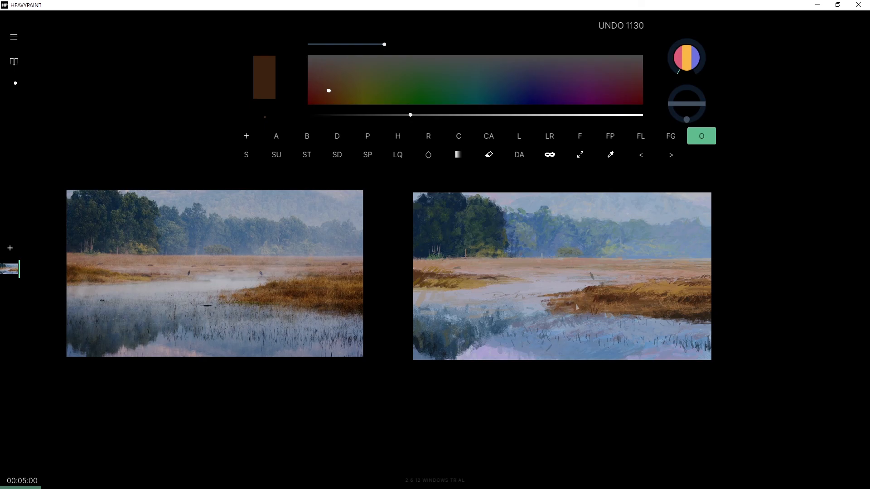
Sample brown and near-black brown from the large bank's lower edge and dab dark touches below its left tip.
{"action": "left_click_drag", "start_coordinate": [593, 303], "coordinate": [589, 311]}
{"action": "left_click", "coordinate": [607, 313], "text": "alt"}
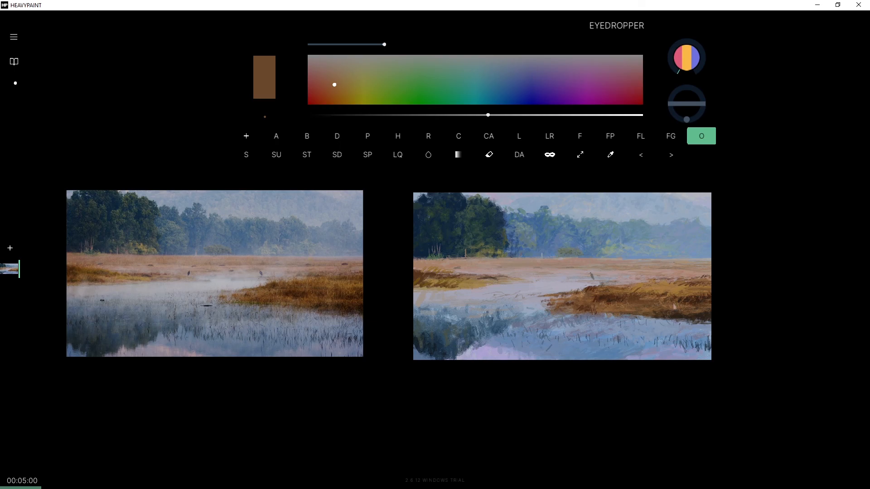
{"action": "left_click", "coordinate": [701, 321], "text": "alt"}
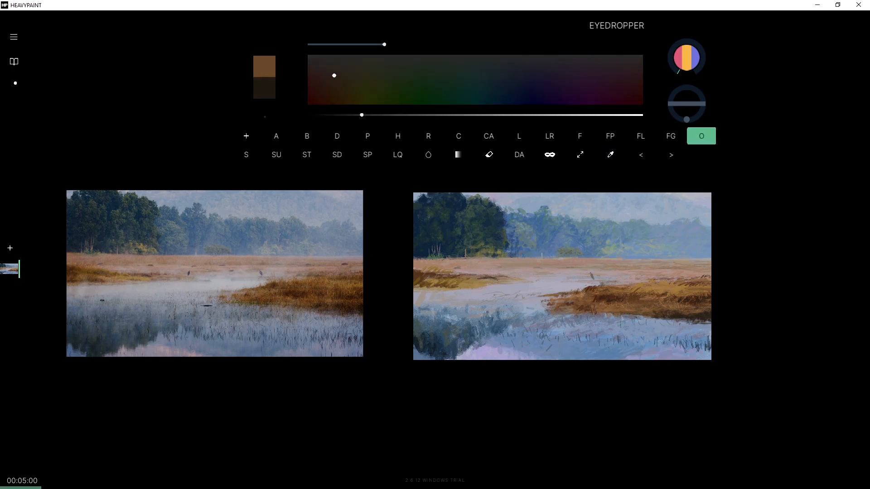
{"action": "left_click_drag", "start_coordinate": [577, 312], "coordinate": [578, 318]}
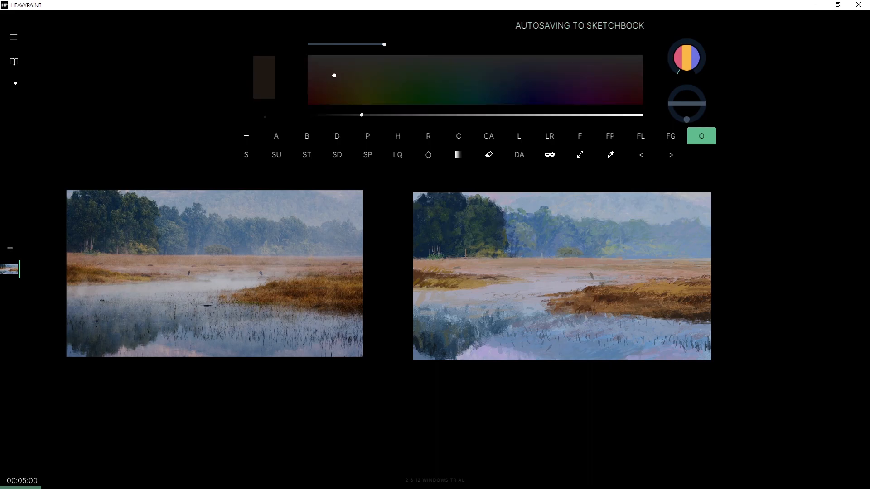
Shift the dark brown towards olive, lighten it, and stroke it along the large bank's lower edge near the left tip.
{"action": "left_click", "coordinate": [350, 70]}
{"action": "left_click", "coordinate": [359, 115]}
{"action": "left_click", "coordinate": [374, 115]}
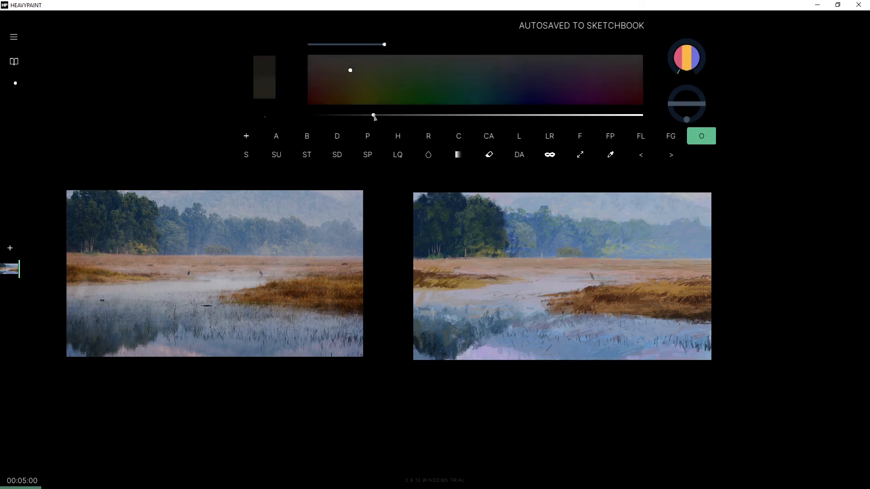
{"action": "key", "text": "ctrl+z"}
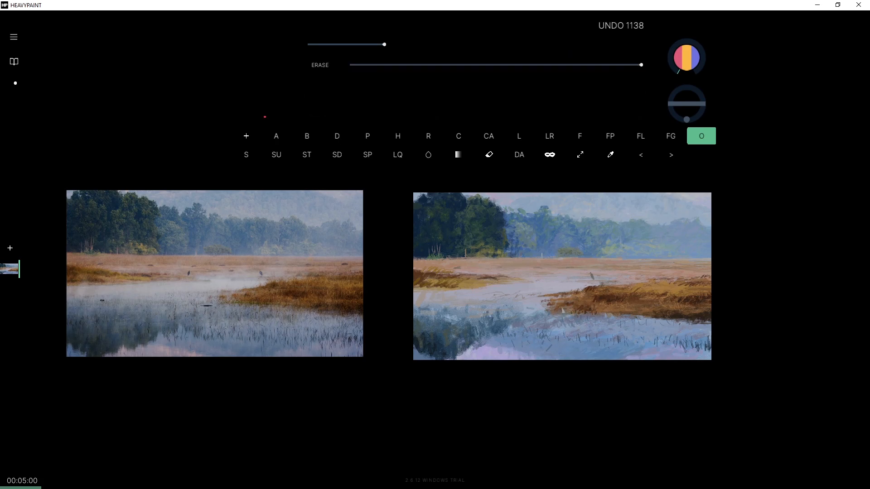
{"action": "left_click_drag", "start_coordinate": [376, 115], "coordinate": [395, 115]}
{"action": "mouse_move", "coordinate": [562, 308]}
{"action": "left_mouse_down"}
{"action": "mouse_move", "coordinate": [569, 319]}
{"action": "mouse_move", "coordinate": [562, 317]}
{"action": "mouse_move", "coordinate": [580, 309]}
{"action": "left_mouse_up"}
{"action": "key", "text": "ctrl+z"}
{"action": "key", "text": "e"}
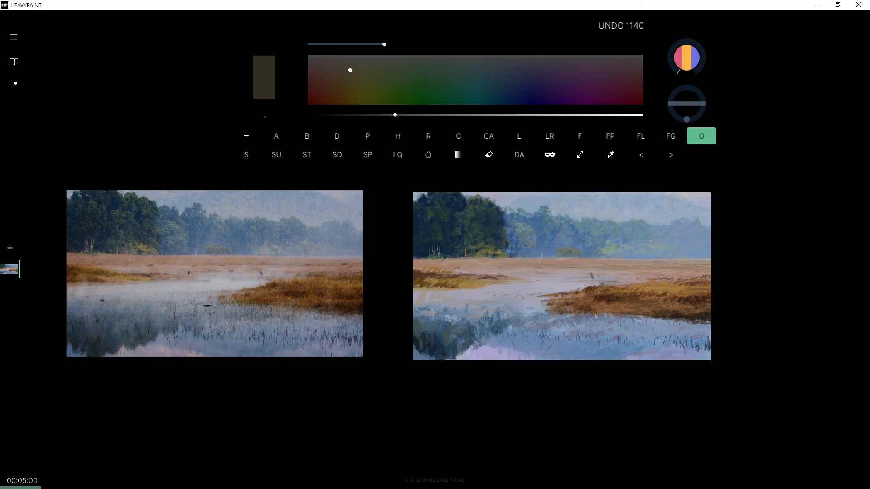
{"action": "left_click_drag", "start_coordinate": [586, 311], "coordinate": [588, 314]}
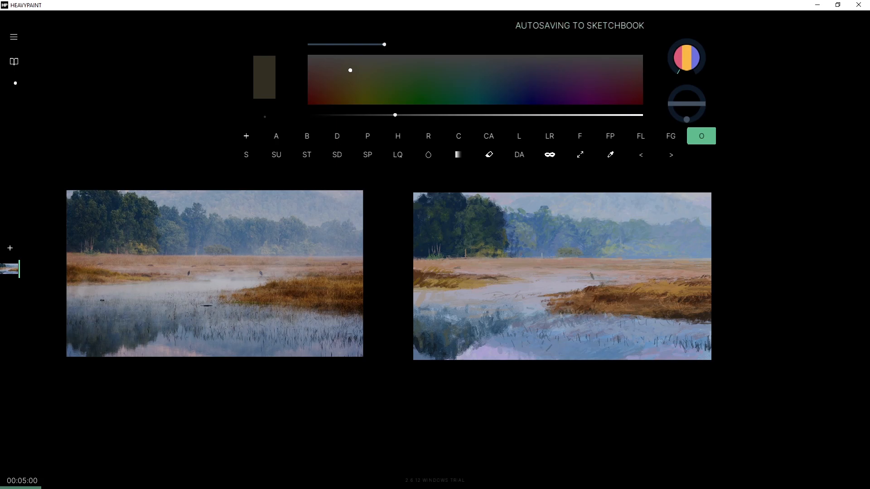
Sample a neutral grey from the painting and stroke it into the water just below the large bank's left tip.
{"action": "key", "text": "alt"}
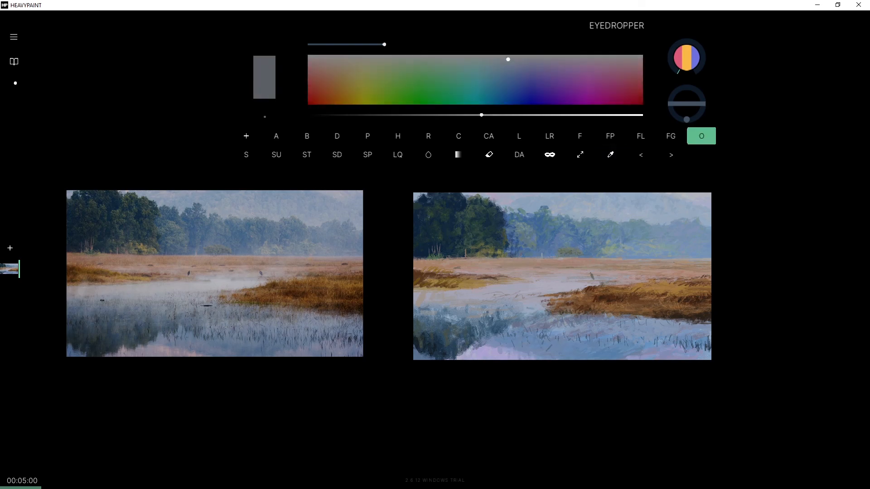
{"action": "key", "text": "alt"}
{"action": "key", "text": "ctrl+z"}
{"action": "left_click_drag", "start_coordinate": [551, 319], "coordinate": [559, 313]}
Sample bluish grey, make it lighter and bluer, and stroke it into the water below the large bank's left tip.
{"action": "key", "text": "alt"}
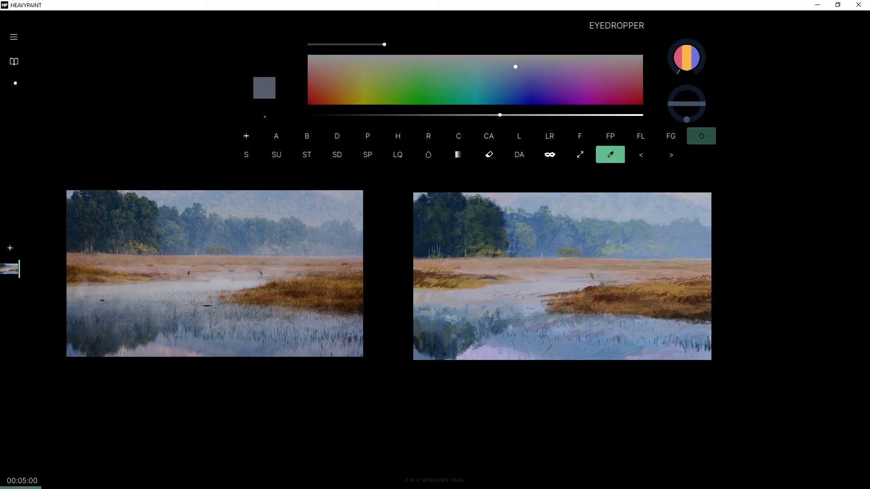
{"action": "left_click", "coordinate": [525, 115]}
{"action": "left_click", "coordinate": [529, 116]}
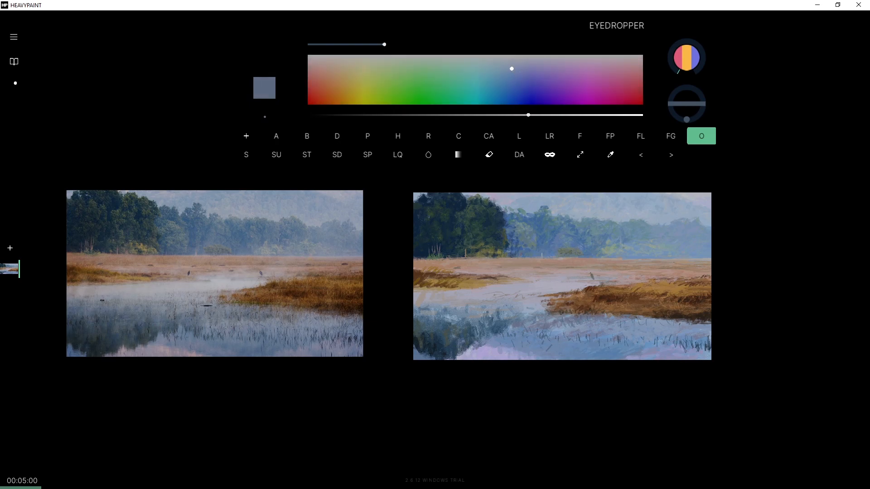
{"action": "left_click_drag", "start_coordinate": [553, 316], "coordinate": [562, 311]}
{"action": "left_click", "coordinate": [508, 71]}
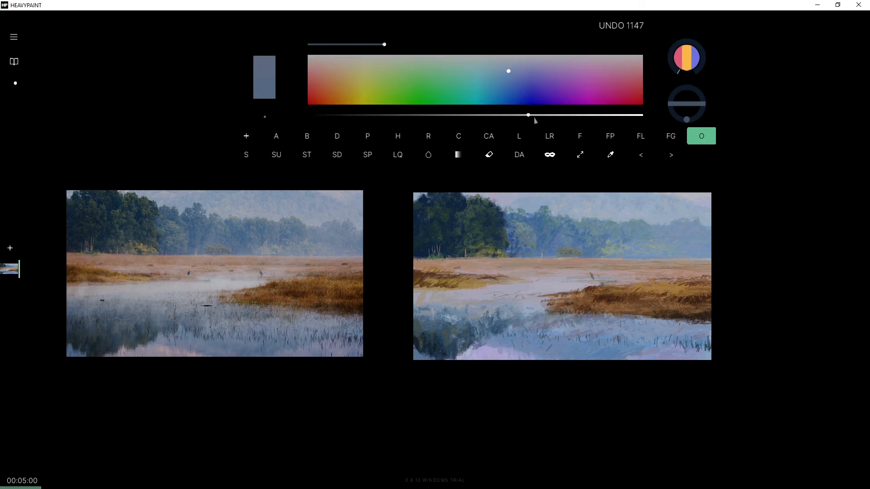
{"action": "left_click_drag", "start_coordinate": [541, 327], "coordinate": [547, 323]}
{"action": "key", "text": "alt"}
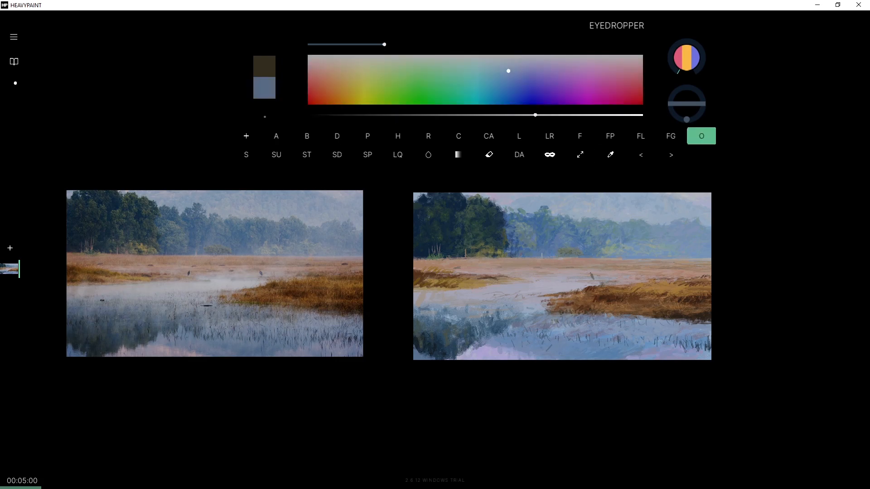
{"action": "key", "text": "ctrl+z"}
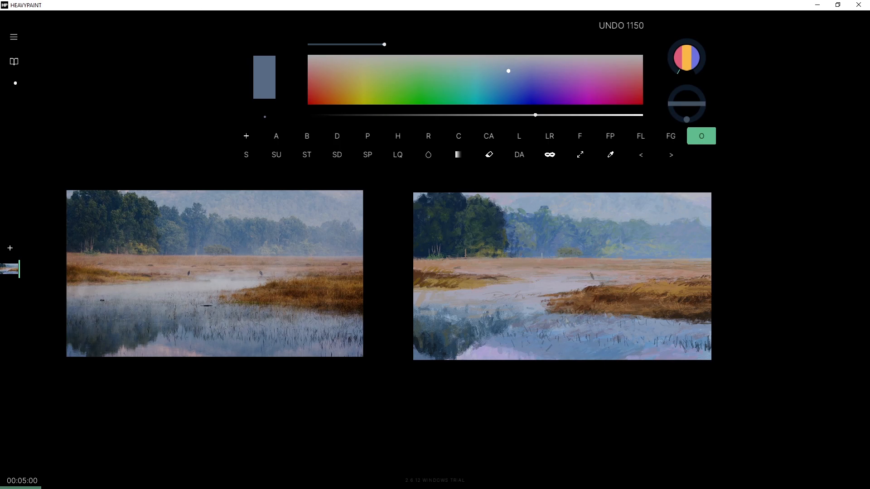
Sample pale mauve-grey from the misty channel and stroke it around the upper edge of the large bank.
{"action": "left_click", "coordinate": [542, 282], "text": "alt"}
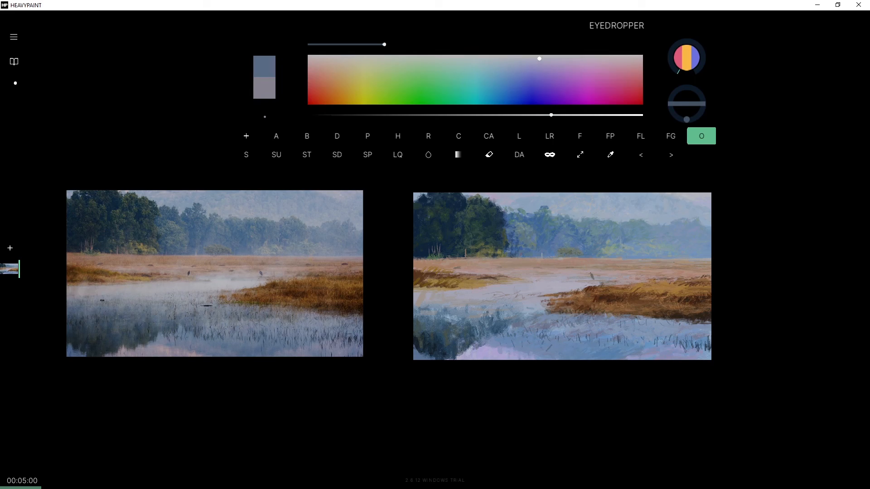
{"action": "key", "text": "ctrl+z"}
{"action": "key", "text": "ctrl+z"}
{"action": "key", "text": "ctrl+z"}
{"action": "key", "text": "ctrl+z"}
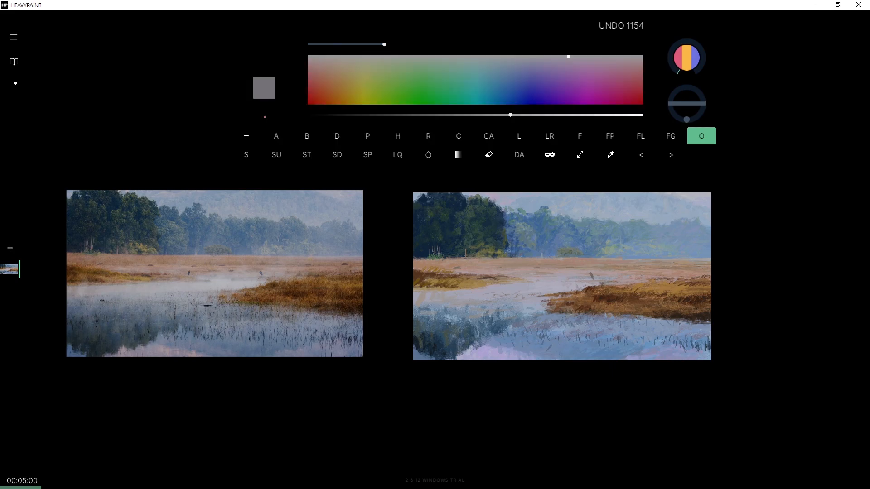
{"action": "key", "text": "ctrl+z"}
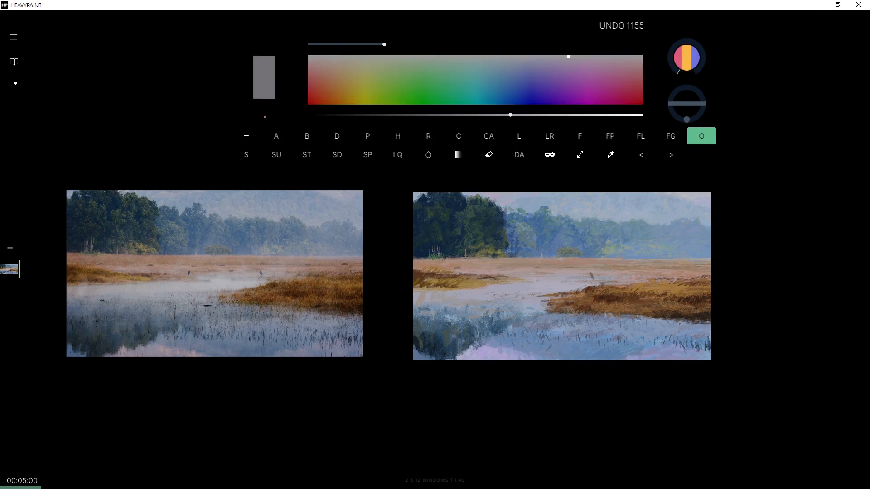
{"action": "key", "text": "ctrl+z"}
{"action": "key", "text": "ctrl+z"}
{"action": "left_click_drag", "start_coordinate": [590, 287], "coordinate": [588, 292]}
{"action": "key", "text": "ctrl+z"}
Sample lilac-grey from the channel and tan from the large bank's upper edge, and dab a touch there.
{"action": "left_click", "coordinate": [561, 288], "text": "alt"}
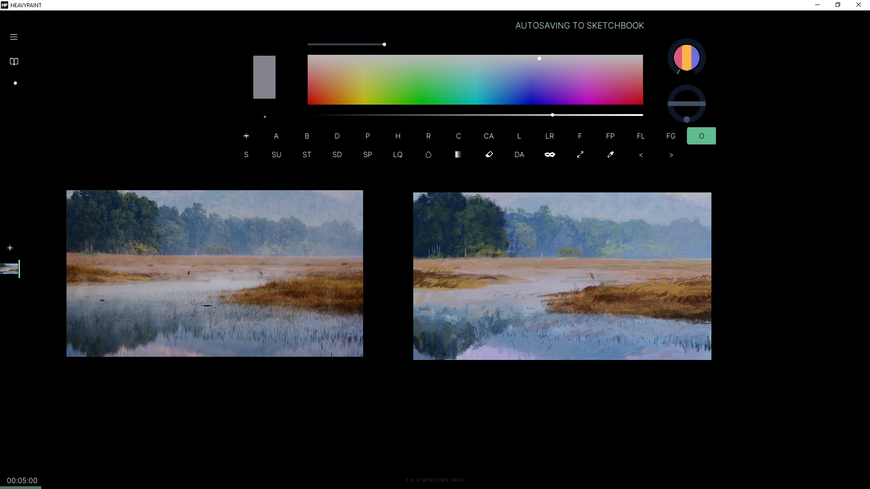
{"action": "left_click", "coordinate": [585, 293], "text": "alt"}
{"action": "key", "text": "ctrl+z"}
Sample muted greyish browns from the right end of the small left bank and add short strokes to it.
{"action": "left_click", "coordinate": [502, 279], "text": "alt"}
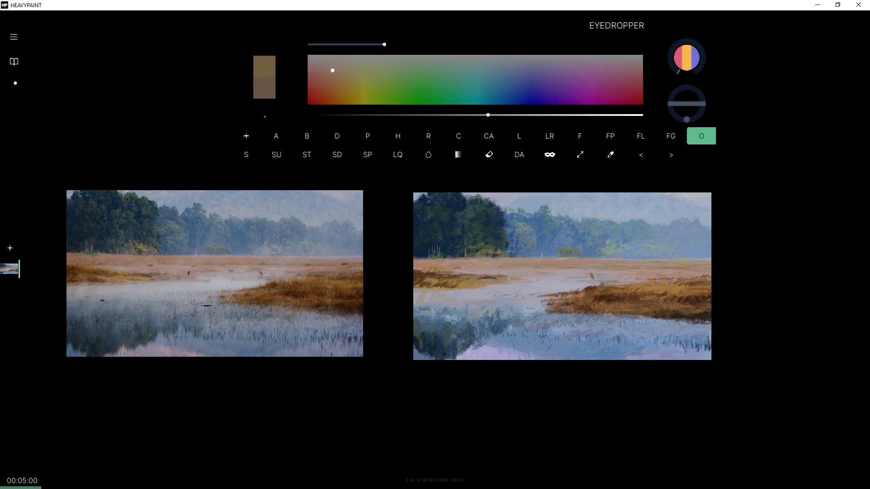
{"action": "left_click", "coordinate": [499, 278], "text": "alt"}
{"action": "key", "text": "ctrl+z"}
{"action": "key", "text": "ctrl+z"}
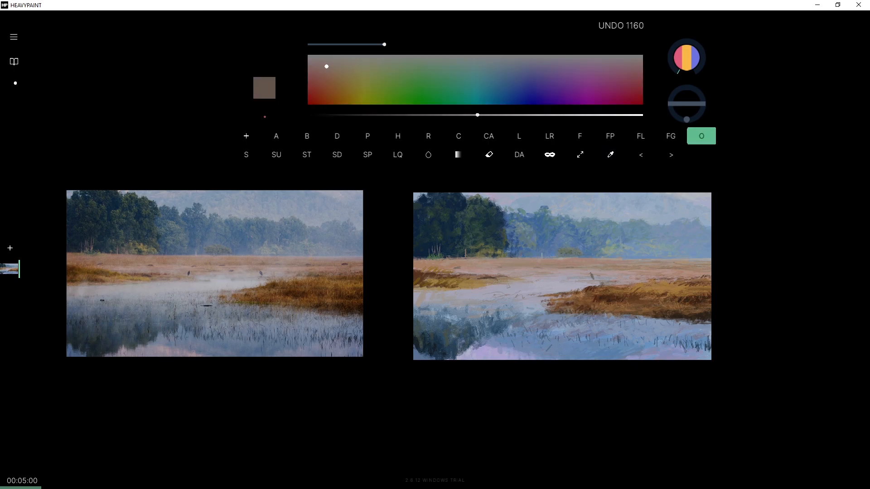
{"action": "key", "text": "ctrl+z"}
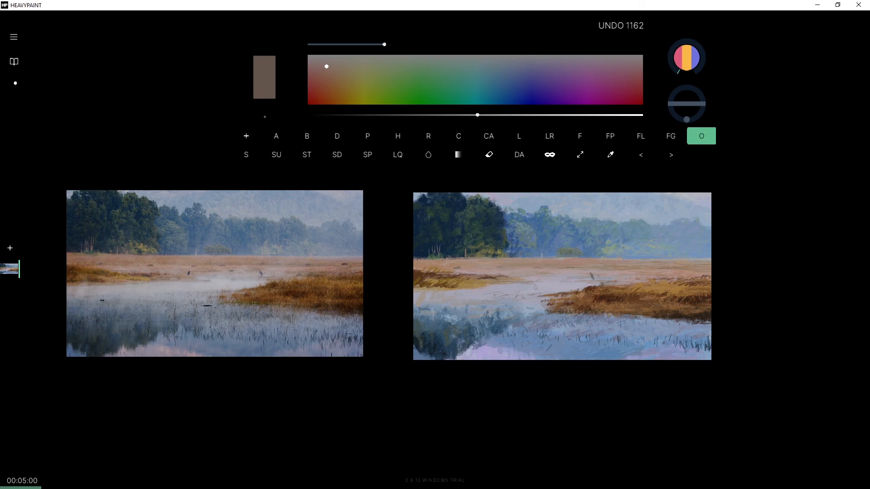
Sample lilac-greys from the channel and tan from the large bank, and paint small strokes into the water between the banks.
{"action": "left_click", "coordinate": [541, 282], "text": "alt"}
{"action": "left_click_drag", "start_coordinate": [540, 282], "coordinate": [554, 285]}
{"action": "left_click", "coordinate": [562, 289], "text": "alt"}
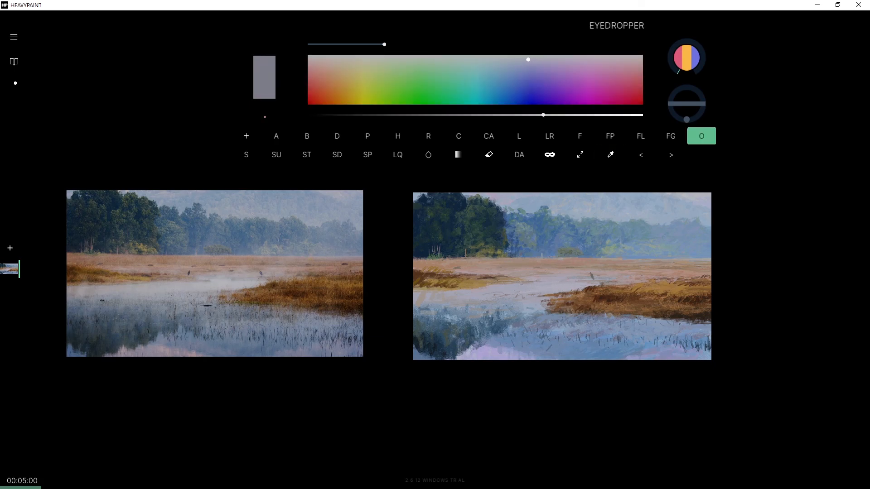
{"action": "left_click", "coordinate": [560, 293], "text": "alt"}
{"action": "left_click_drag", "start_coordinate": [544, 280], "coordinate": [543, 286]}
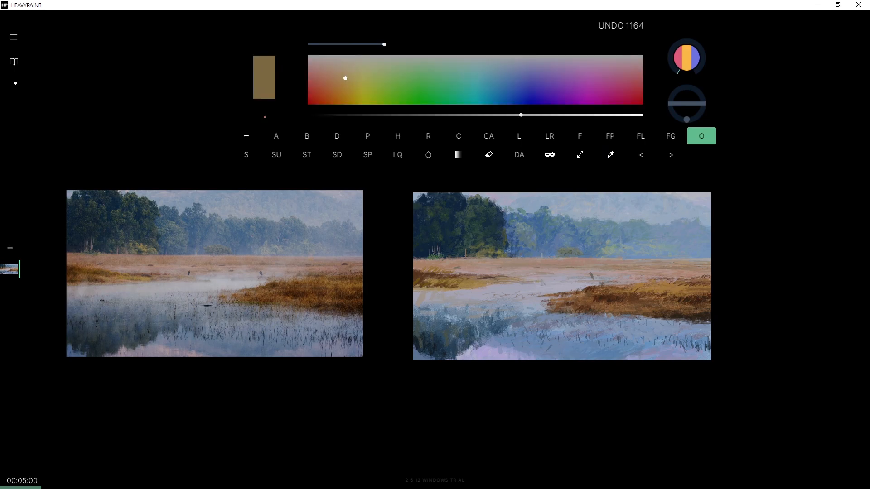
{"action": "left_click", "coordinate": [542, 286], "text": "alt"}
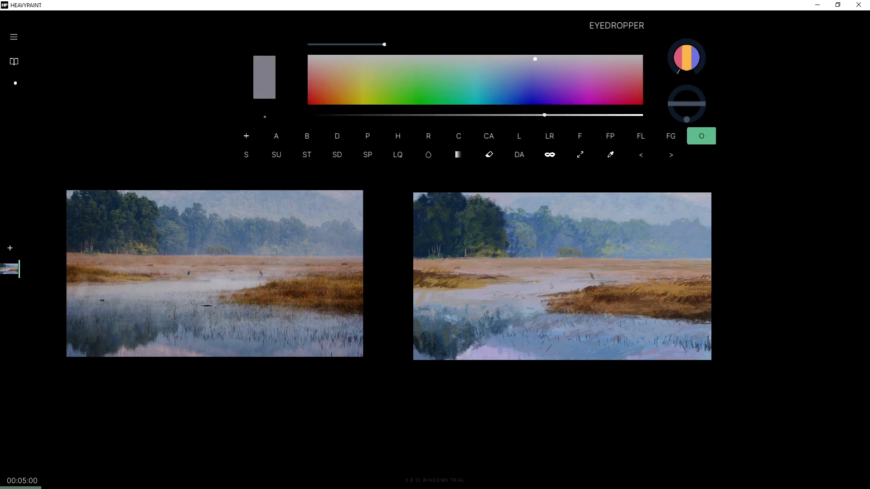
{"action": "left_click_drag", "start_coordinate": [546, 283], "coordinate": [547, 289]}
Sample lilac-grey from the water below the small left bank and stroke it along the bank's lower edge.
{"action": "left_click", "coordinate": [466, 291], "text": "alt"}
{"action": "left_click_drag", "start_coordinate": [485, 287], "coordinate": [431, 287]}
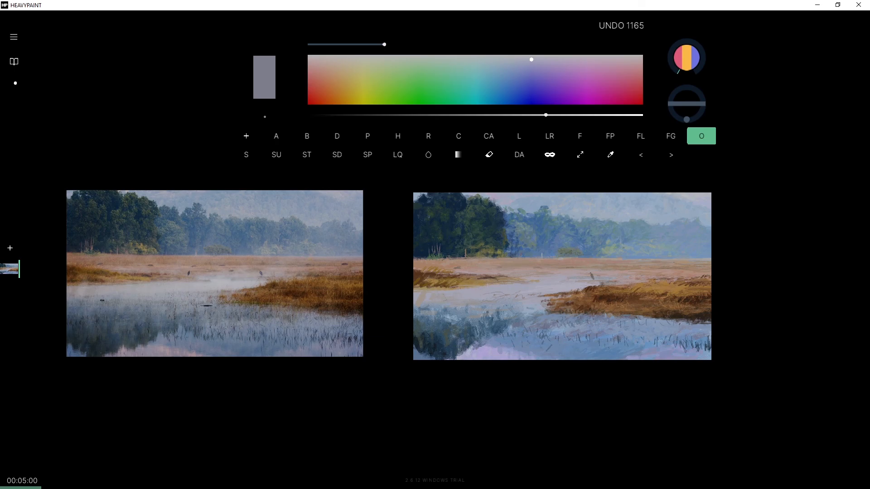
{"action": "left_click_drag", "start_coordinate": [454, 287], "coordinate": [426, 285]}
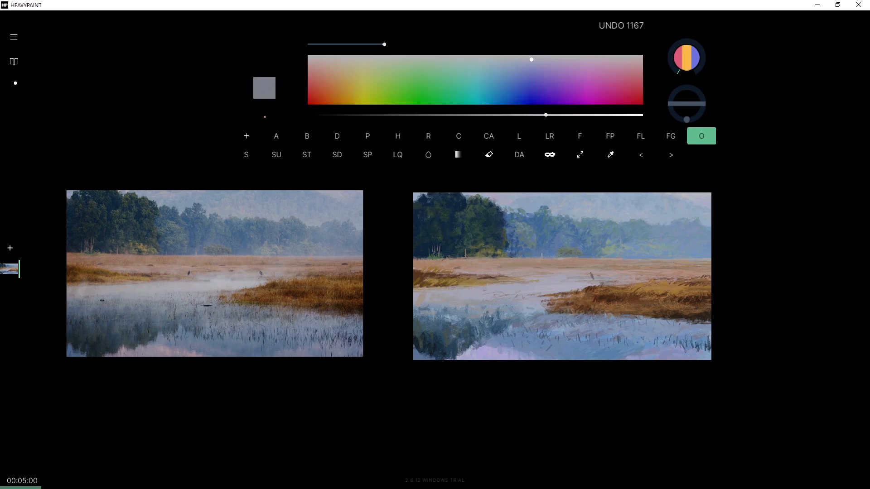
Sample ochre and reddish browns from the small left bank, make the ochre more orange and saturated, and stroke the bank's lower left edge.
{"action": "left_click", "coordinate": [439, 282], "text": "alt"}
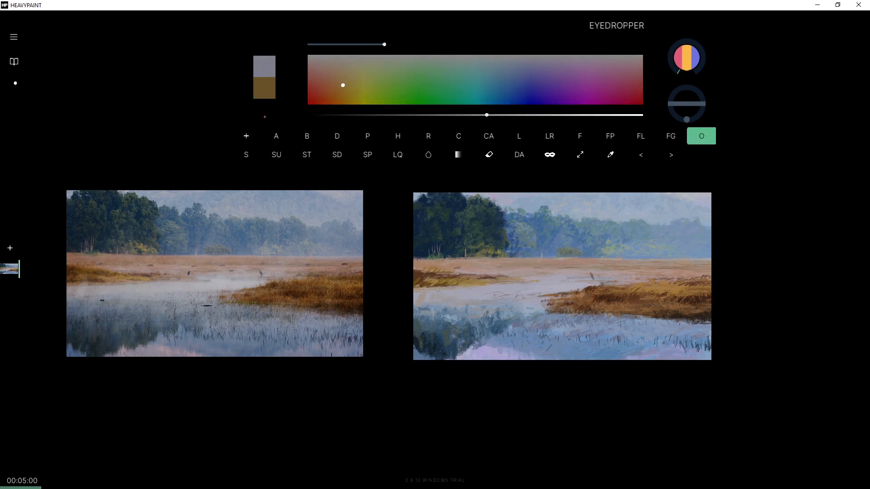
{"action": "left_click", "coordinate": [420, 279], "text": "alt"}
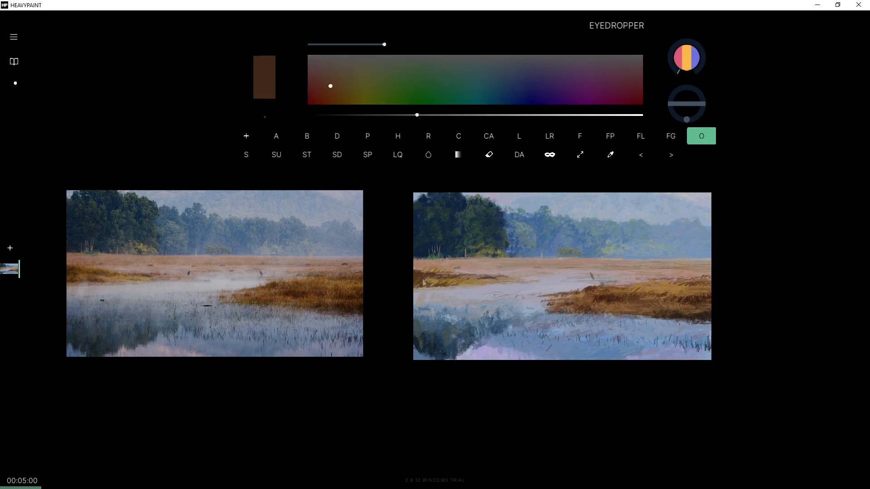
{"action": "key", "text": "ctrl+z"}
{"action": "left_click", "coordinate": [419, 277], "text": "alt"}
{"action": "left_click", "coordinate": [424, 284], "text": "alt"}
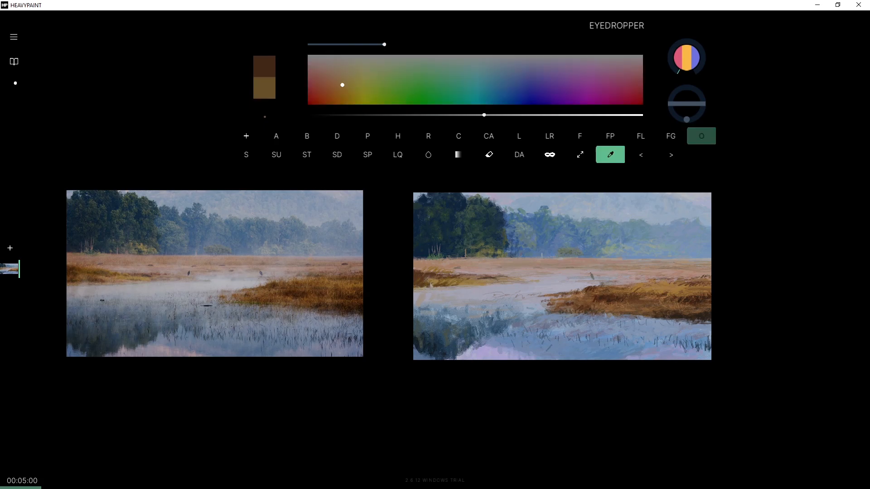
{"action": "left_click", "coordinate": [335, 95]}
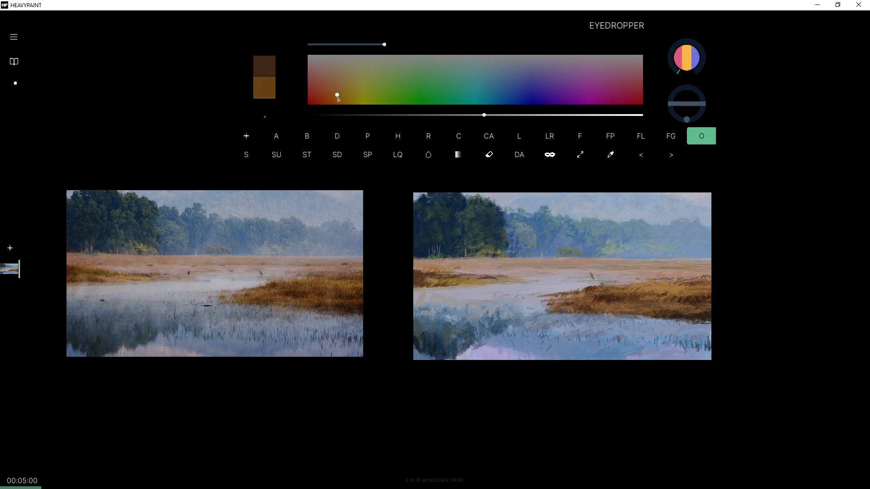
{"action": "left_click_drag", "start_coordinate": [413, 289], "coordinate": [421, 292]}
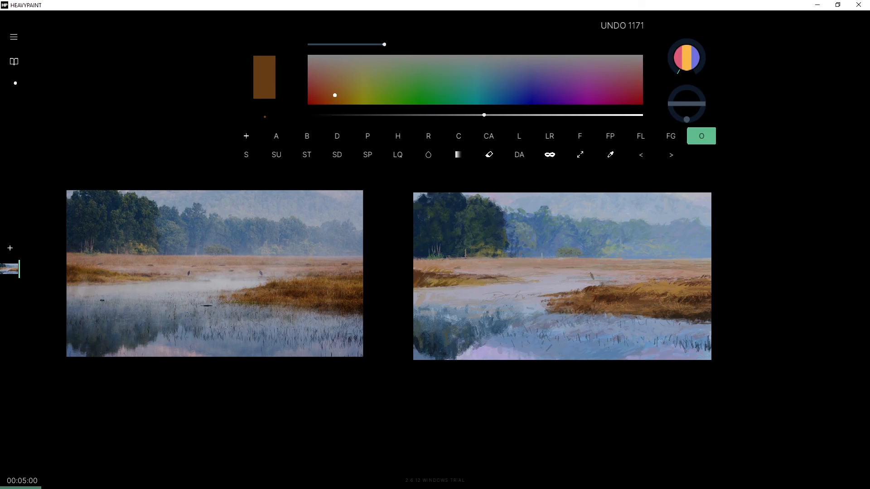
Sample warm grey and lilac-grey from the water just below the left end of the small bank.
{"action": "left_click", "coordinate": [422, 294], "text": "alt"}
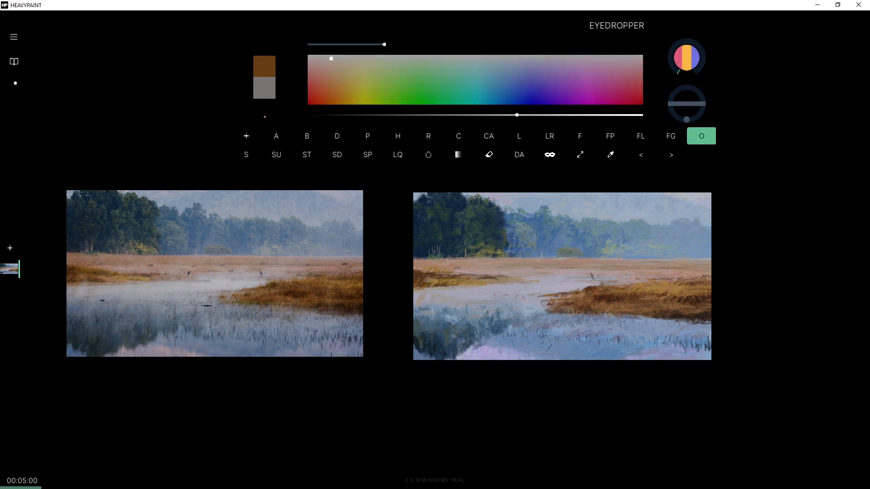
{"action": "left_click", "coordinate": [411, 296], "text": "alt"}
{"action": "left_click", "coordinate": [420, 294], "text": "alt"}
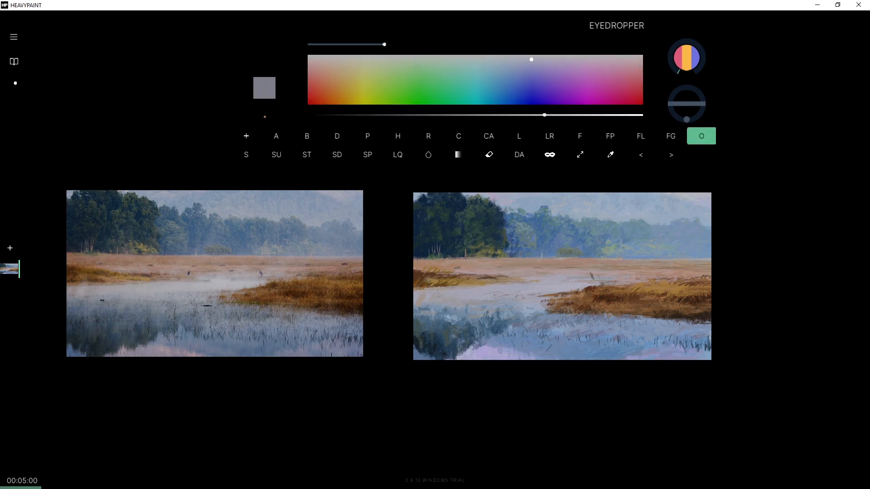